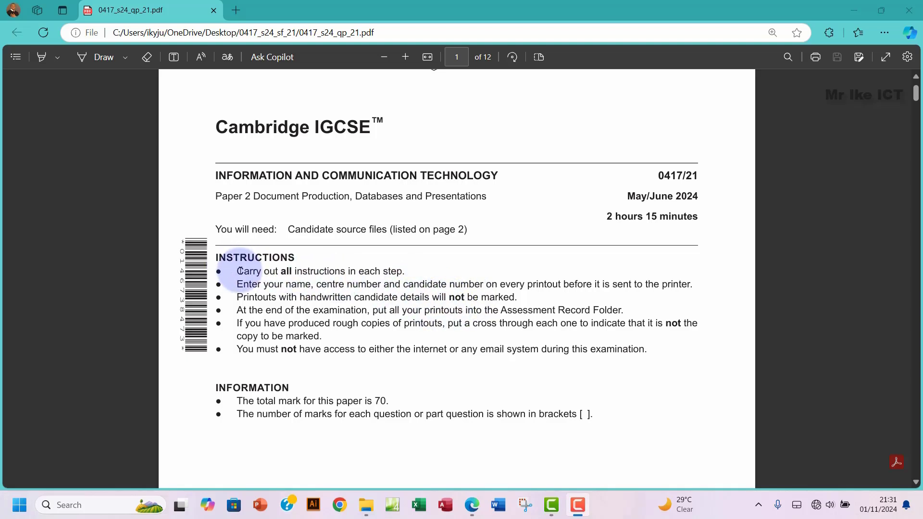
Step: Read the exam instructions on page 1, then scroll to page 2's source files and Task 1
drag(237, 271, 657, 357)
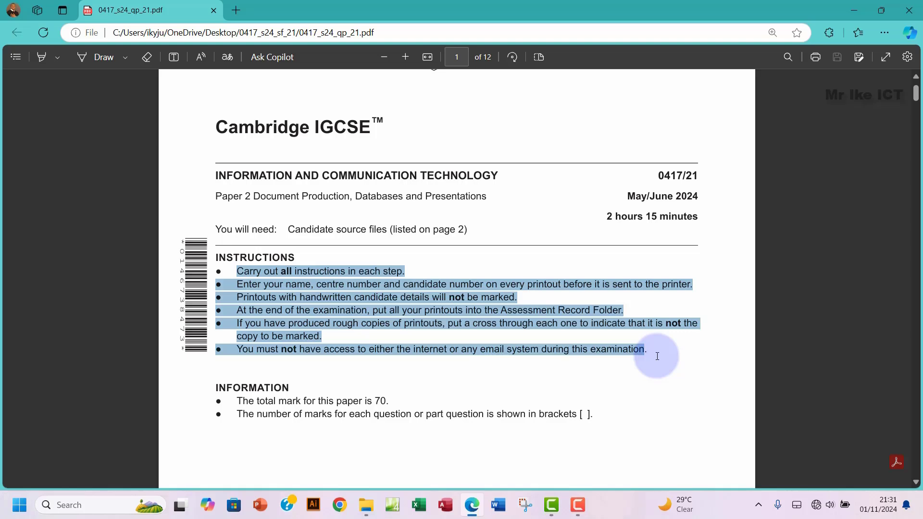
click(294, 297)
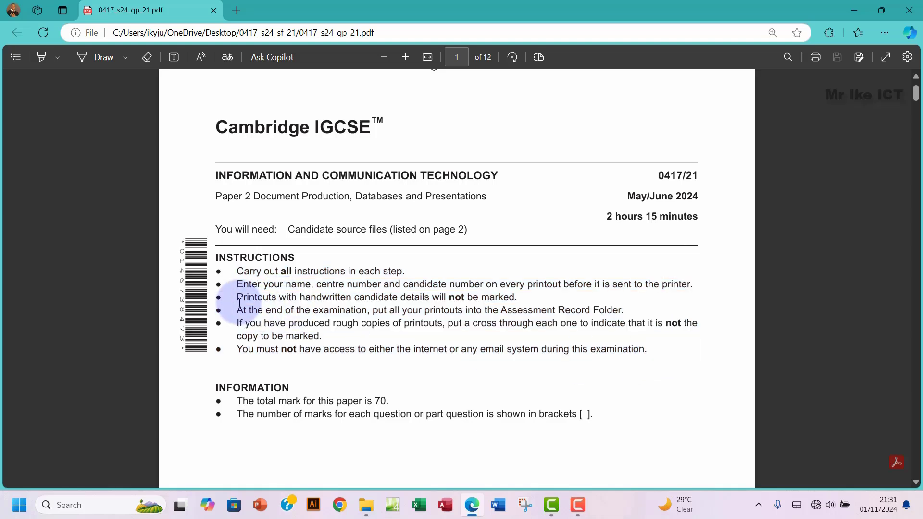
drag(236, 298, 519, 300)
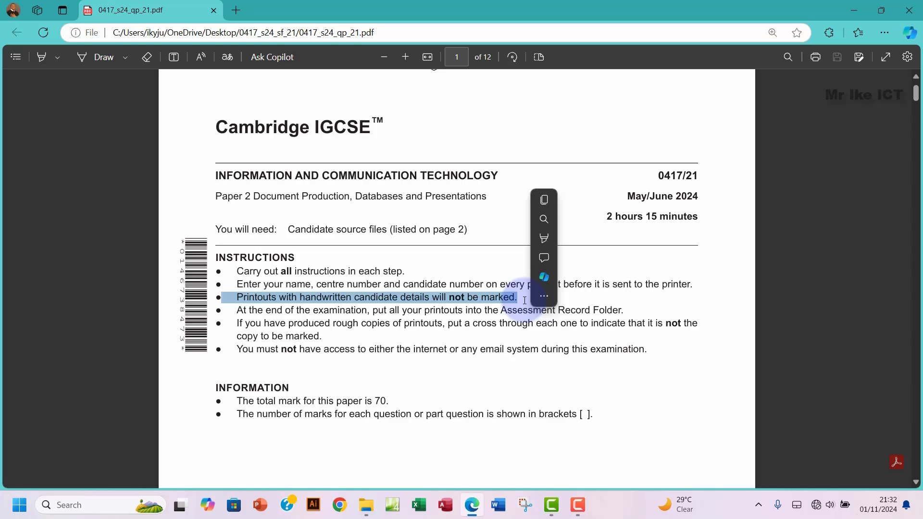
scroll(525, 300, down, 2)
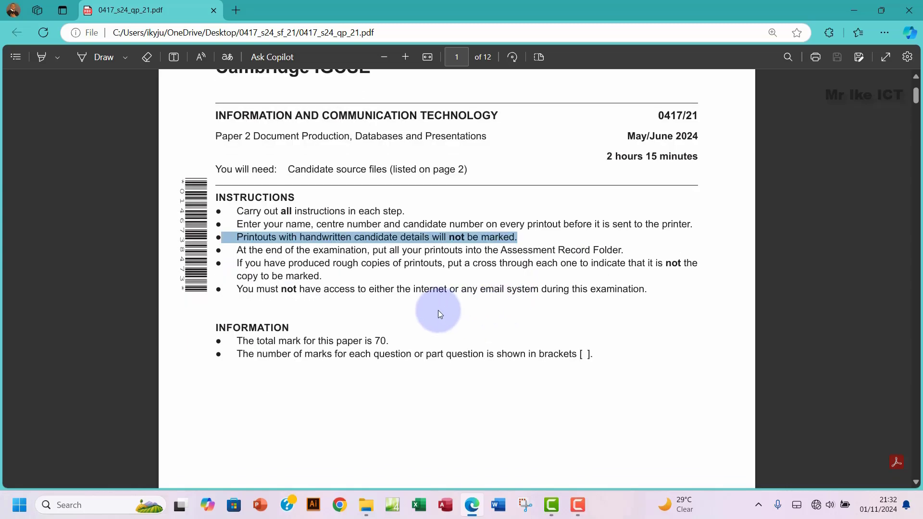
scroll(440, 314, down, 10)
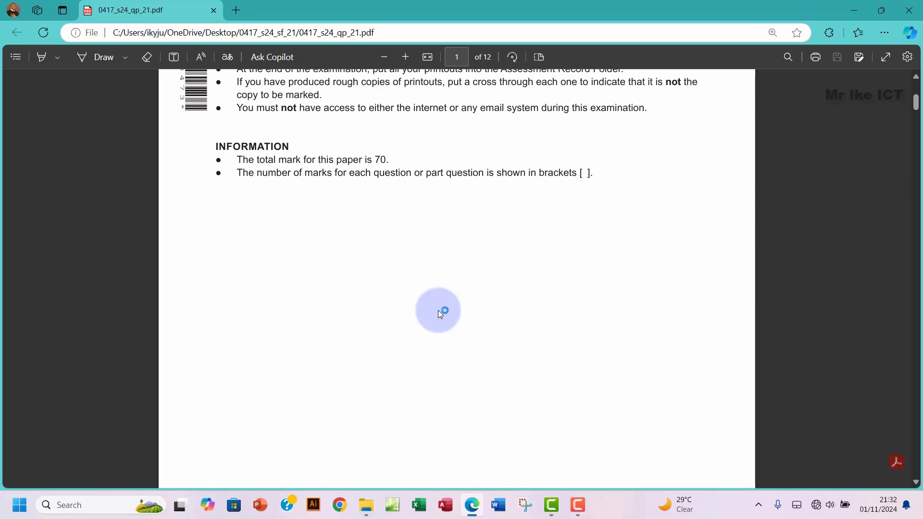
scroll(440, 313, down, 7)
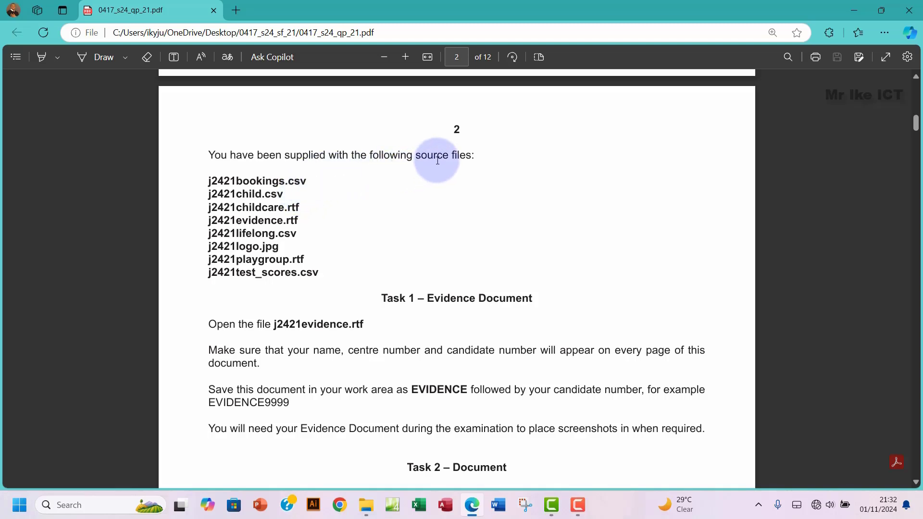
Step: Open j2421evidence.rtf in Word from the source files folder, then return to the exam paper
drag(223, 182, 315, 288)
click(369, 511)
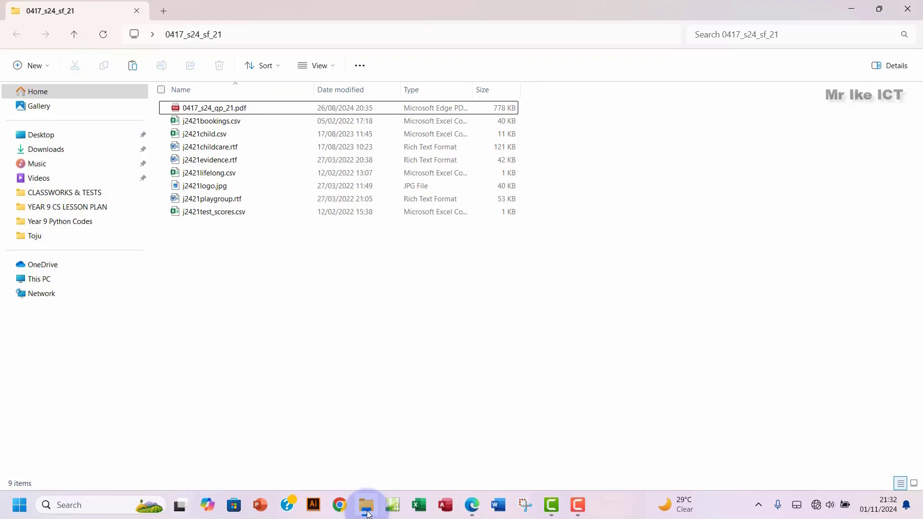
click(367, 504)
scroll(293, 313, down, 3)
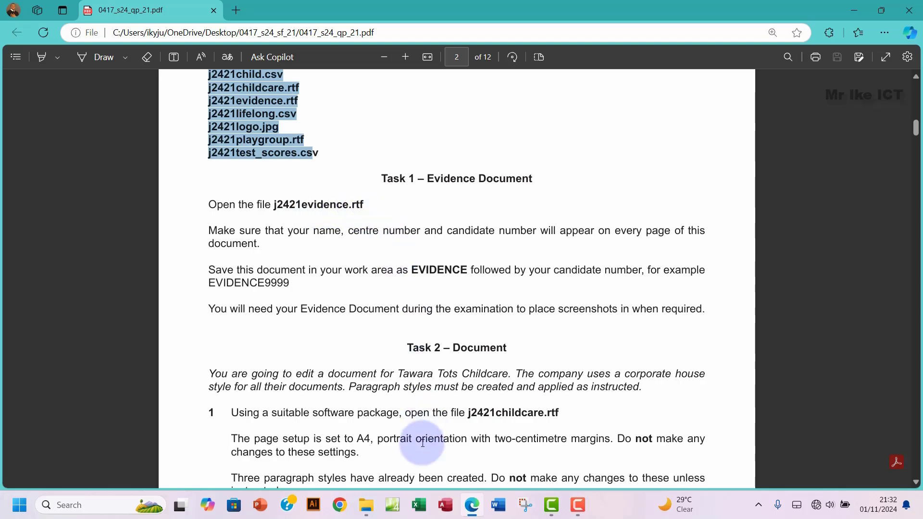
click(366, 506)
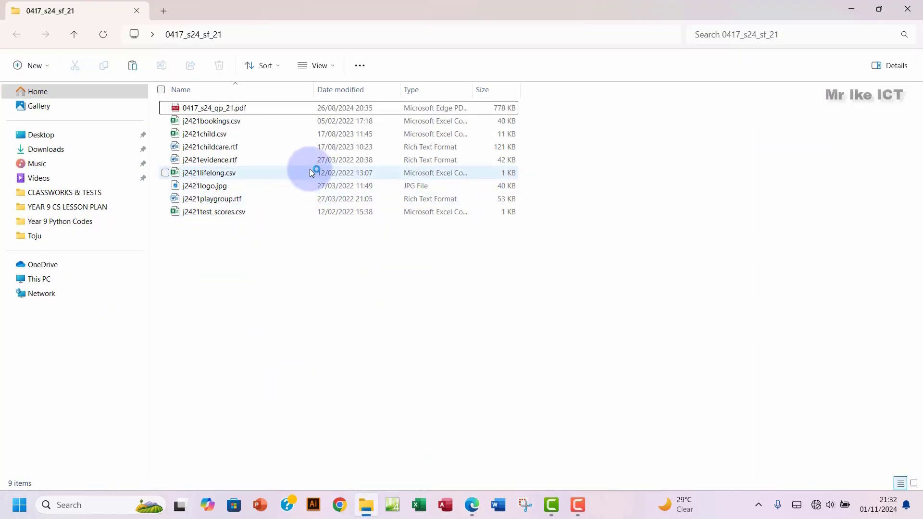
double_click(223, 164)
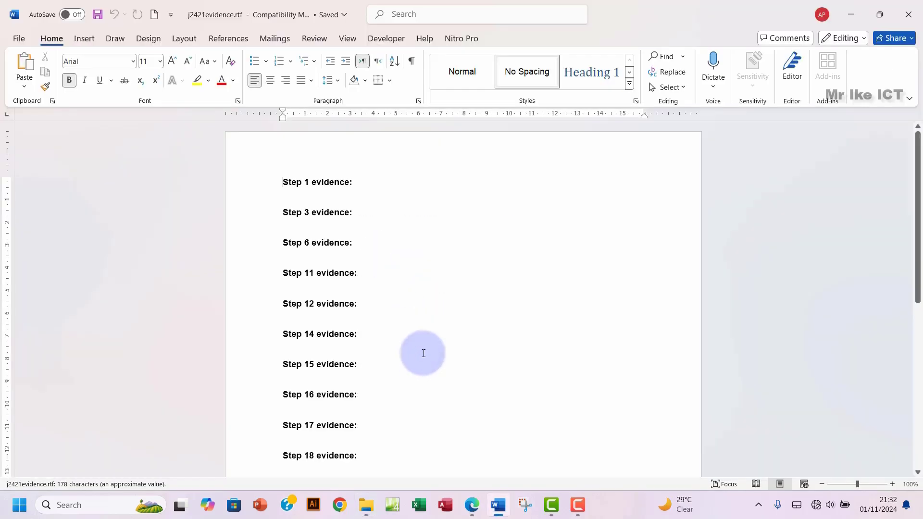
click(472, 505)
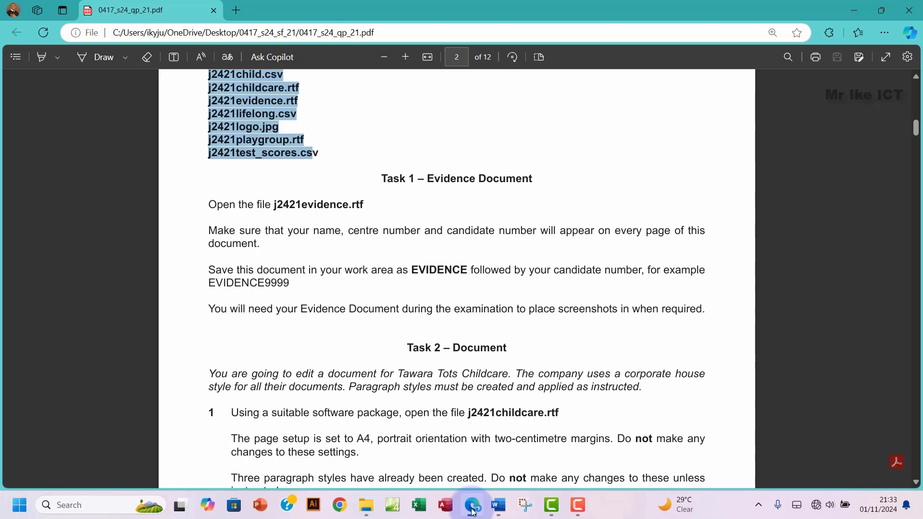
Step: Enter the candidate's name, centre number and candidate number in the evidence document's header
click(473, 511)
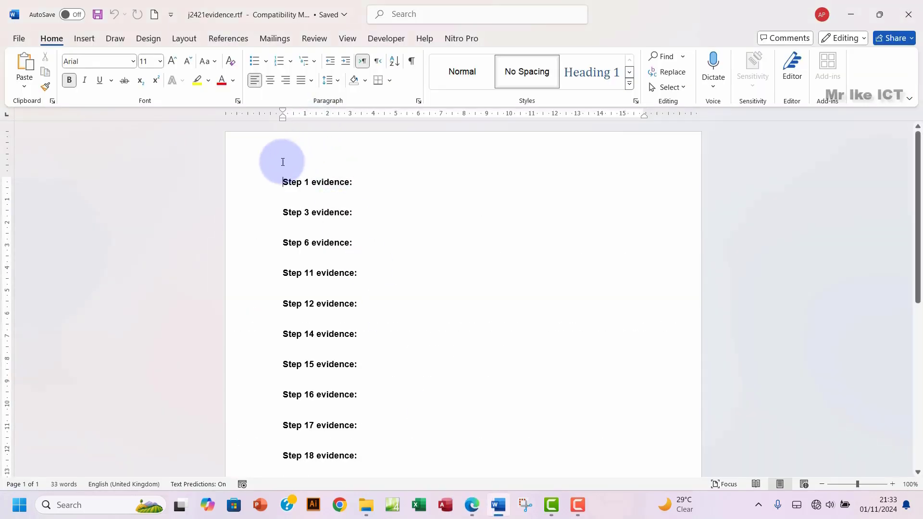
double_click(297, 157)
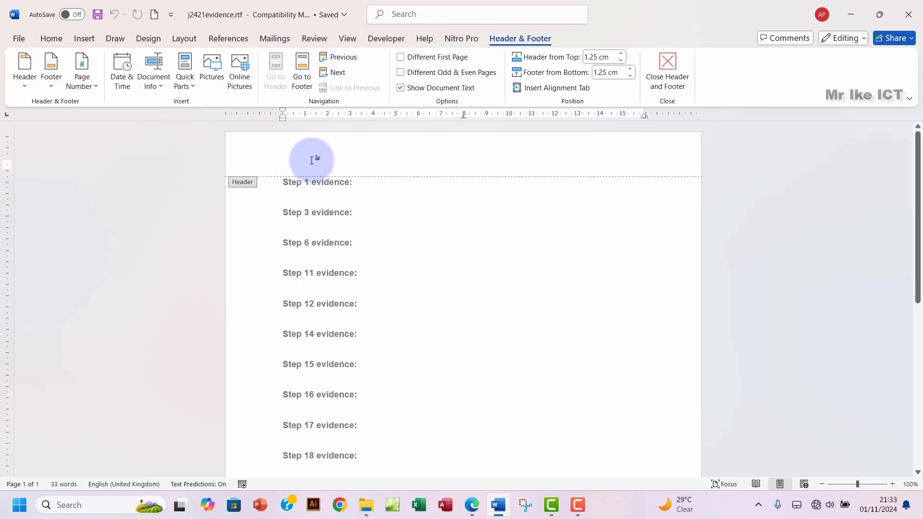
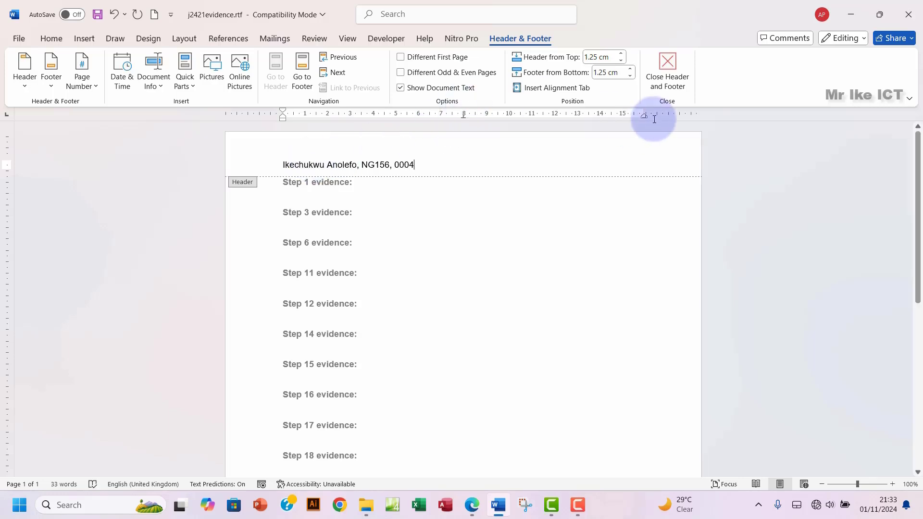
click(668, 71)
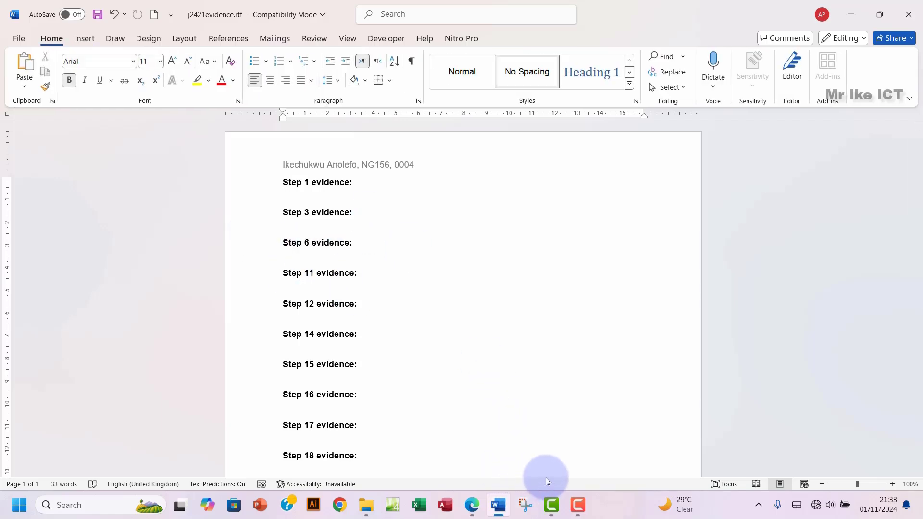
Step: Back in the exam paper, select the word EVIDENCE in Task 1's save instruction
click(471, 506)
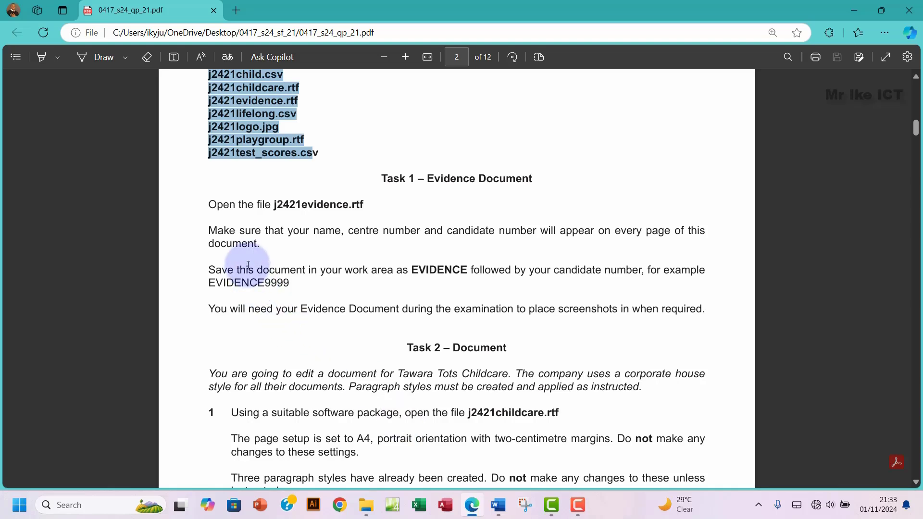
click(428, 271)
double_click(428, 270)
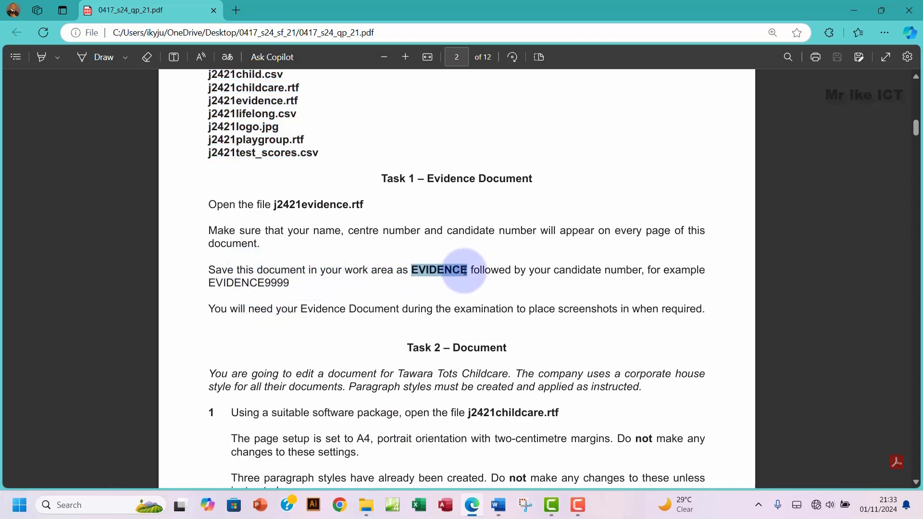
click(486, 172)
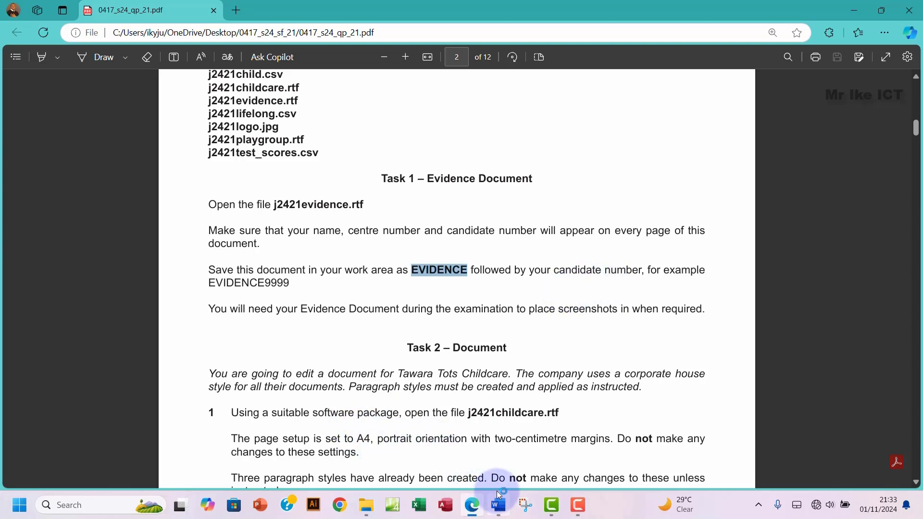
Step: Create an empty folder named WorkArea inside the 0417_s24_sf_21 source folder
mouse_move(499, 494)
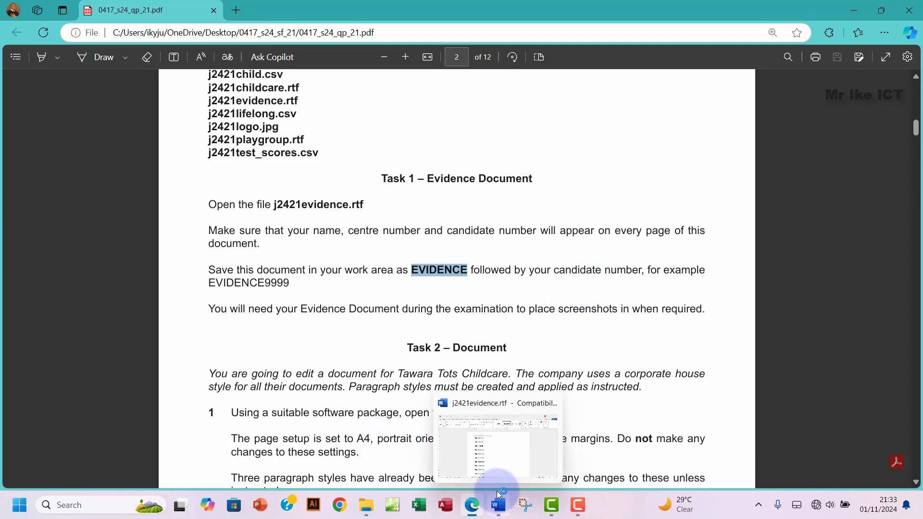
click(366, 505)
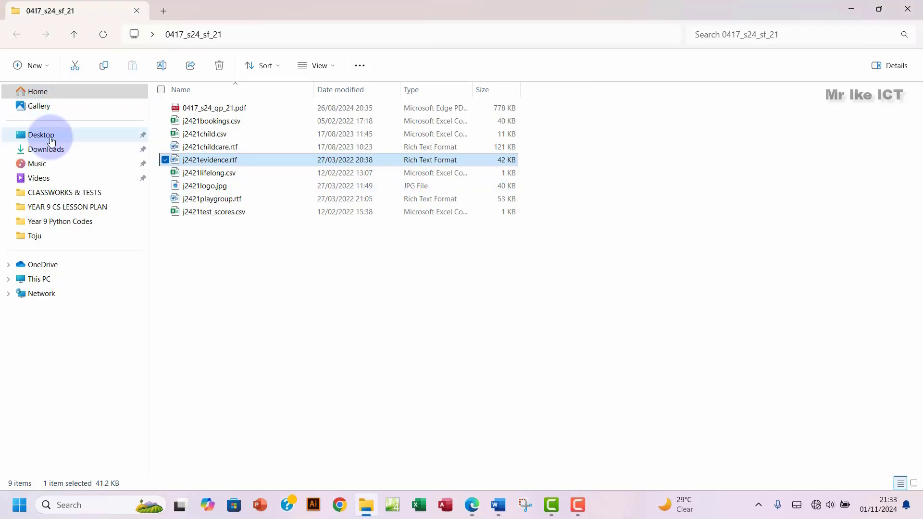
click(38, 65)
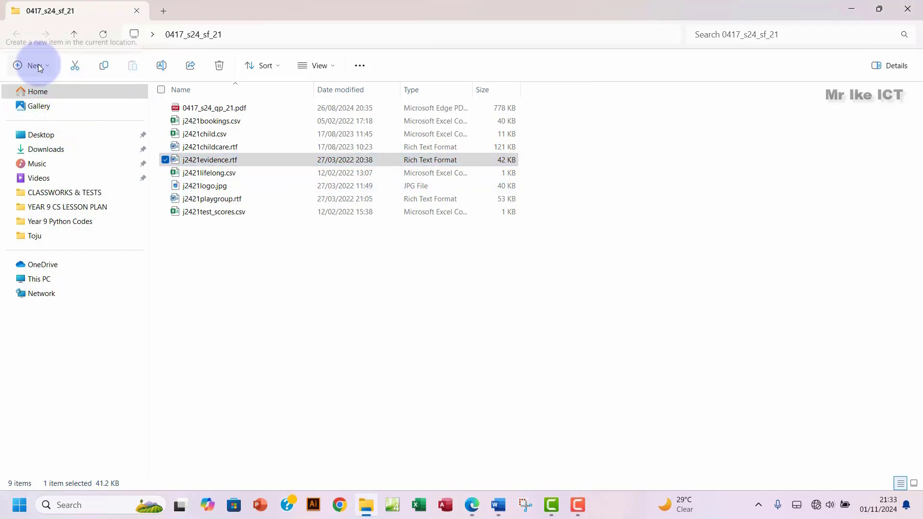
click(39, 94)
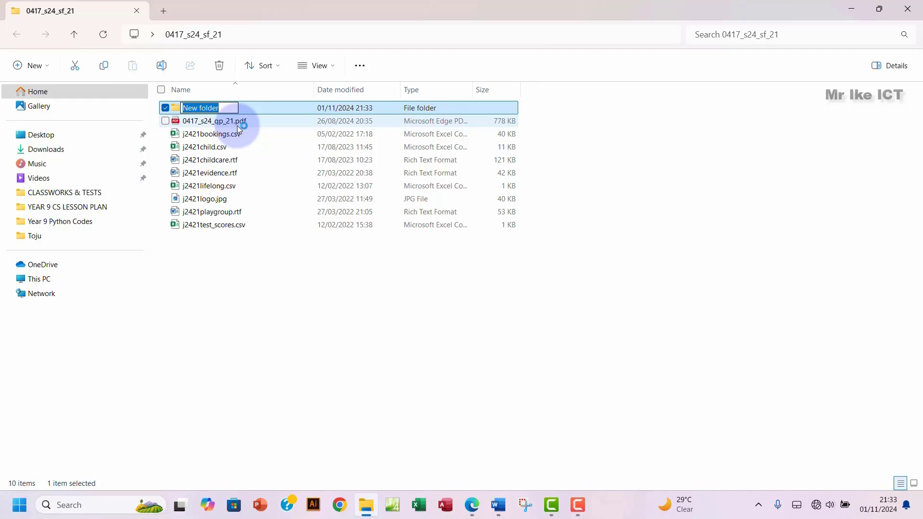
text(Work)
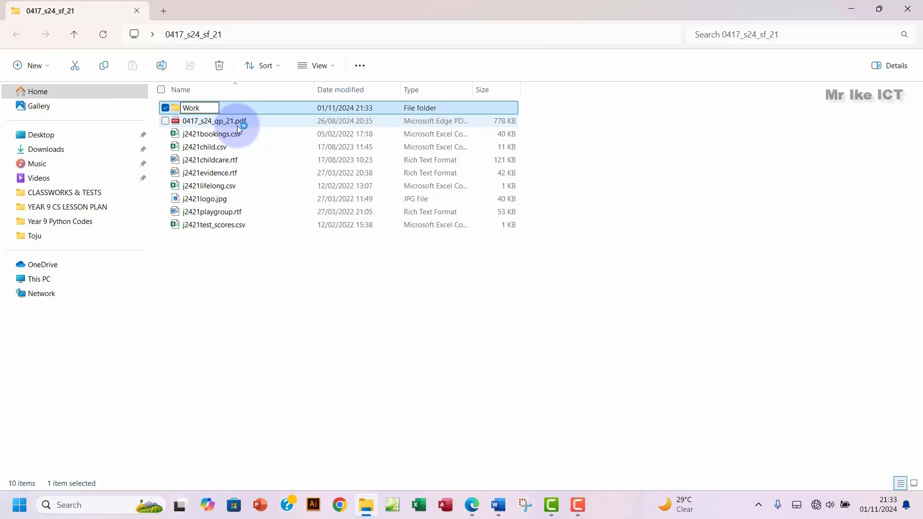
text(Area)
key(Return)
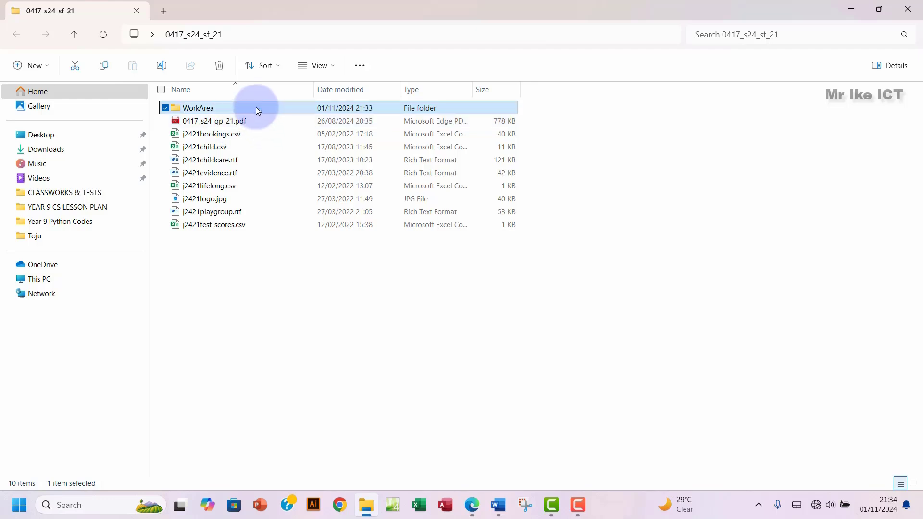
double_click(255, 108)
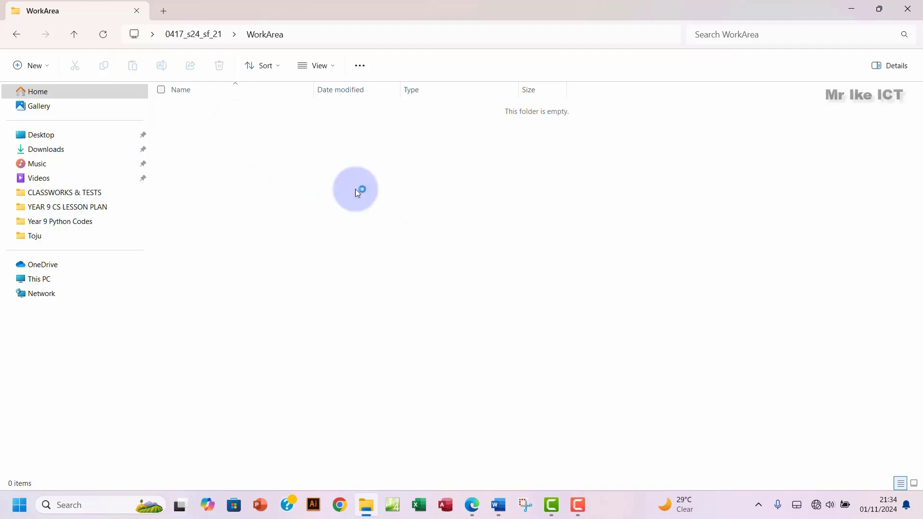
click(16, 34)
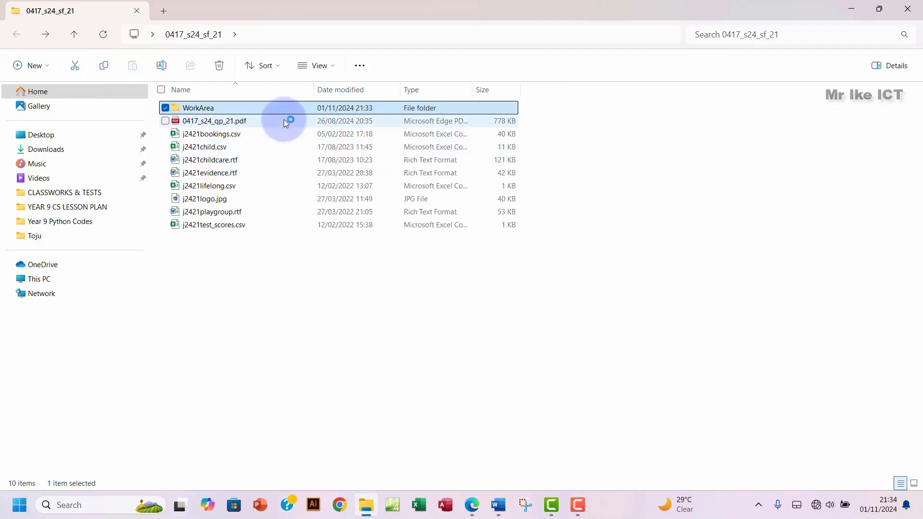
Step: Save the evidence document into WorkArea as a Word Document (*.docx) named EVIDENCE plus the candidate number
click(499, 505)
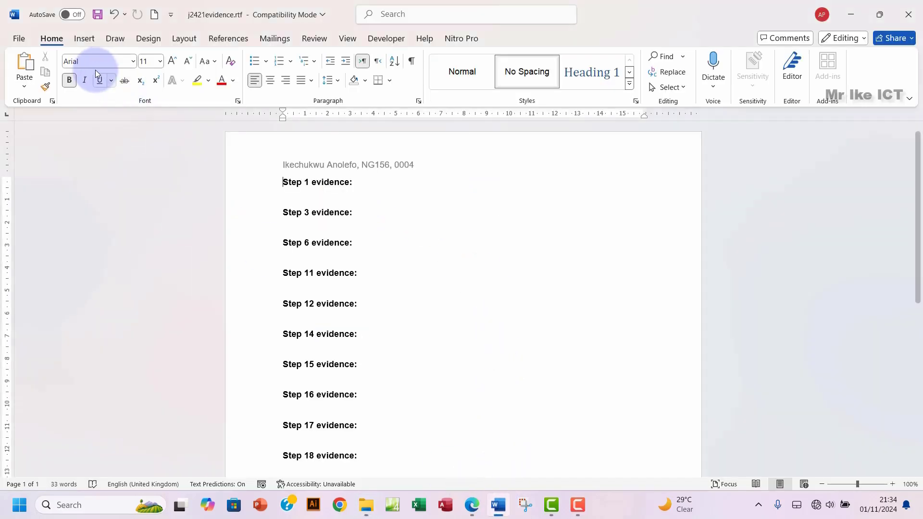
click(18, 38)
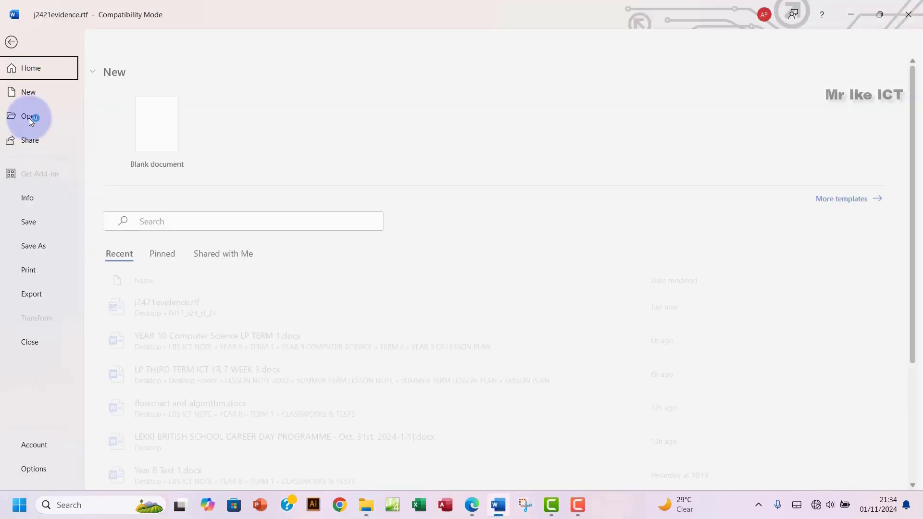
click(47, 245)
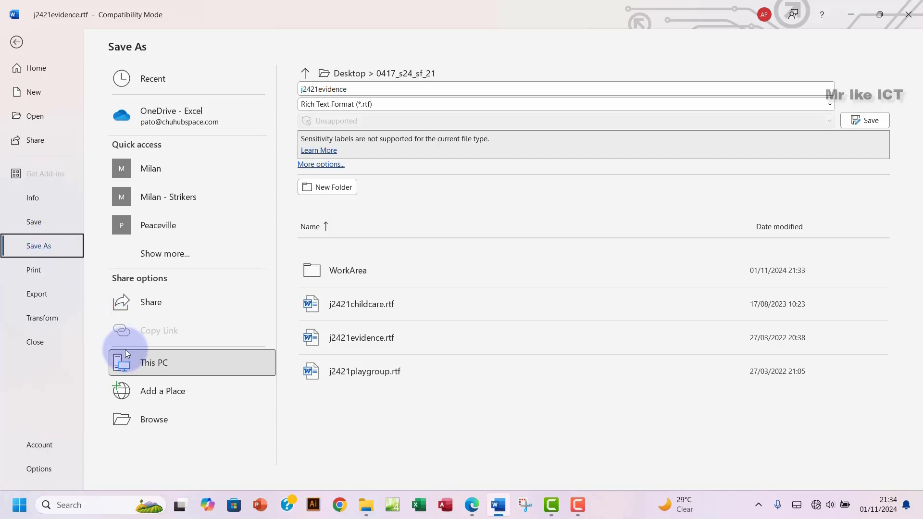
click(165, 365)
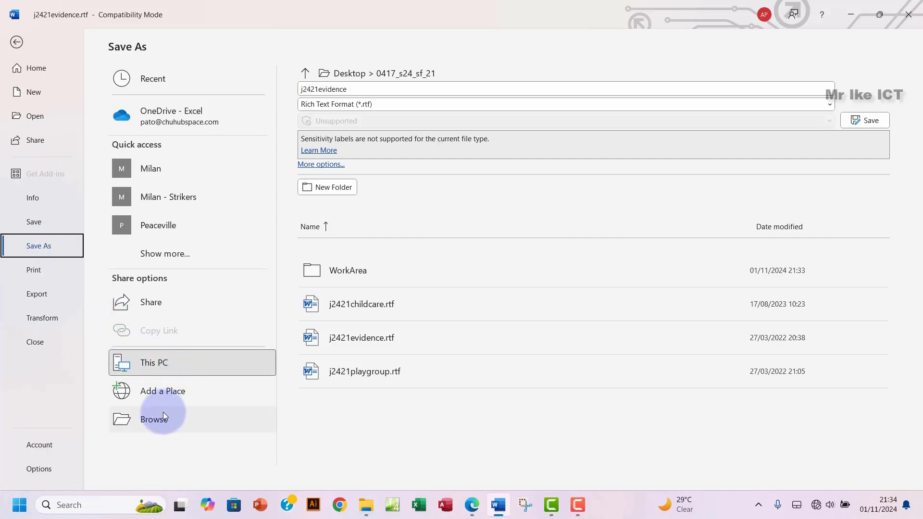
click(153, 420)
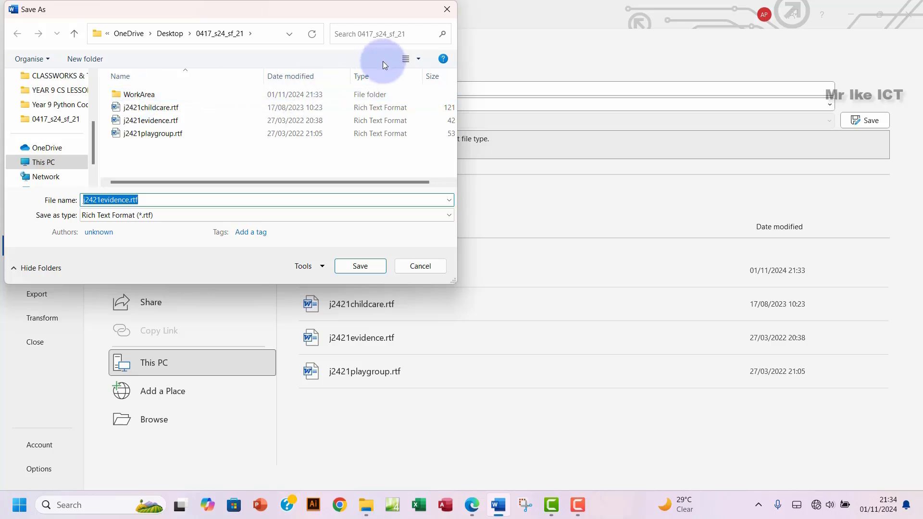
double_click(144, 94)
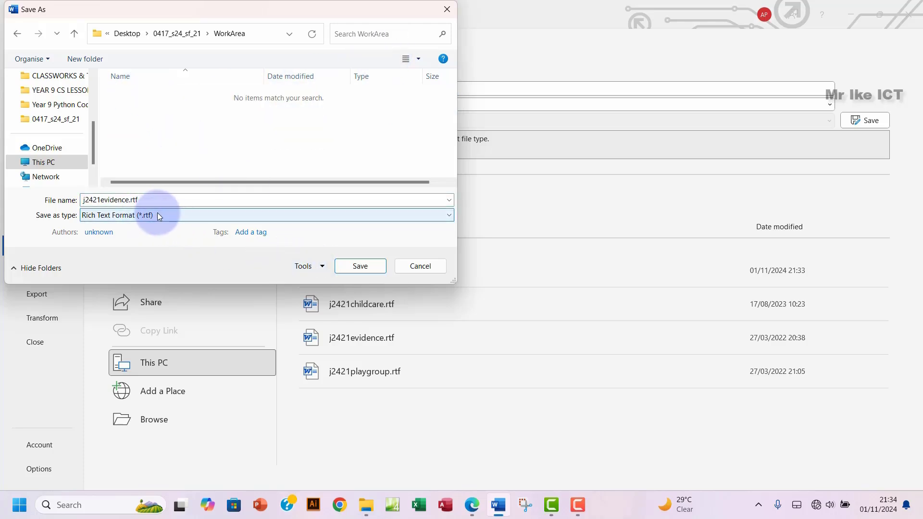
double_click(153, 200)
text(EVIDENCE)
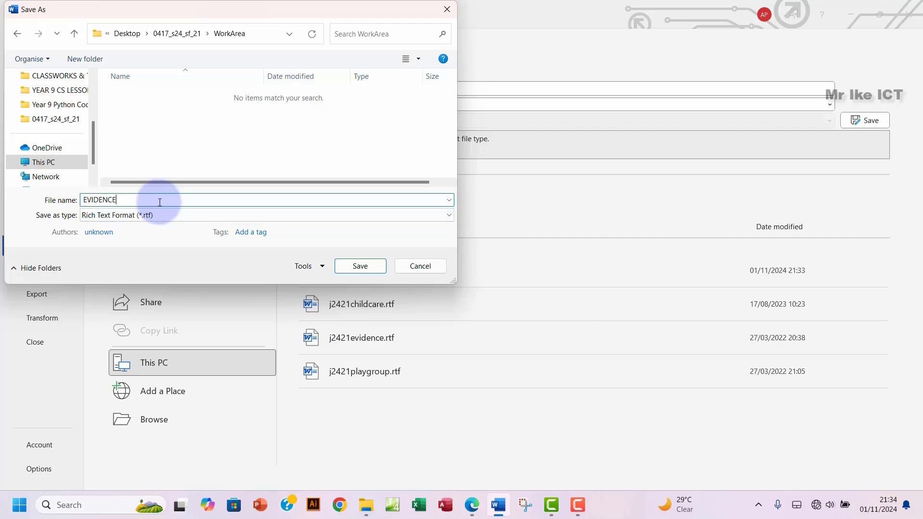
text(0004)
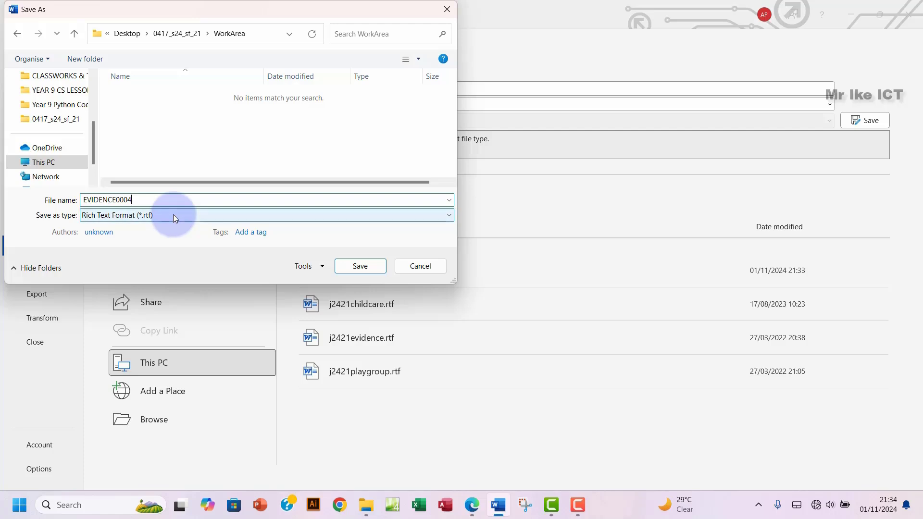
click(174, 214)
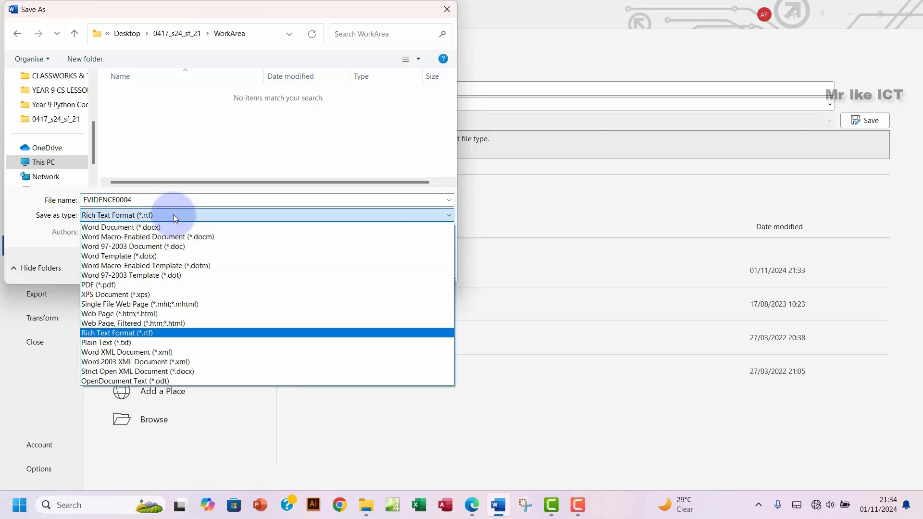
click(125, 228)
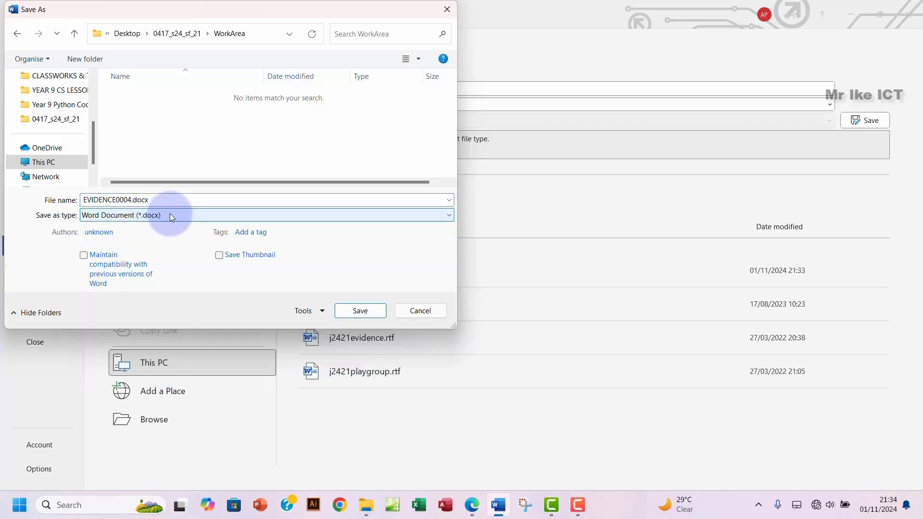
click(358, 311)
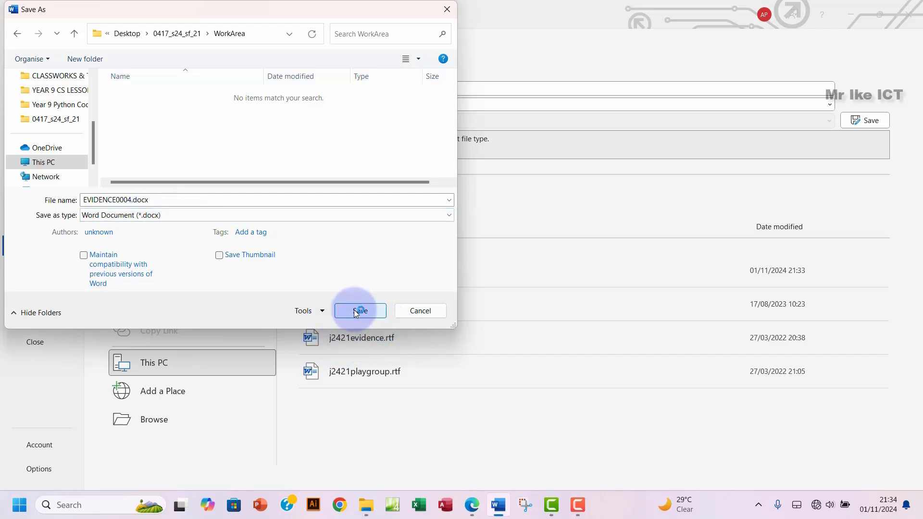
click(505, 279)
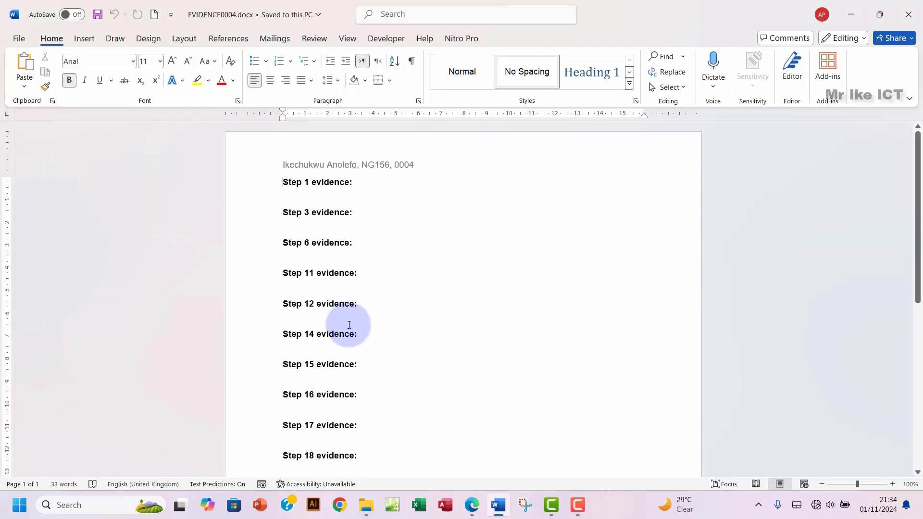
Step: Highlight the Task 1 – Evidence Document instructions green and scroll down to Task 2
click(474, 505)
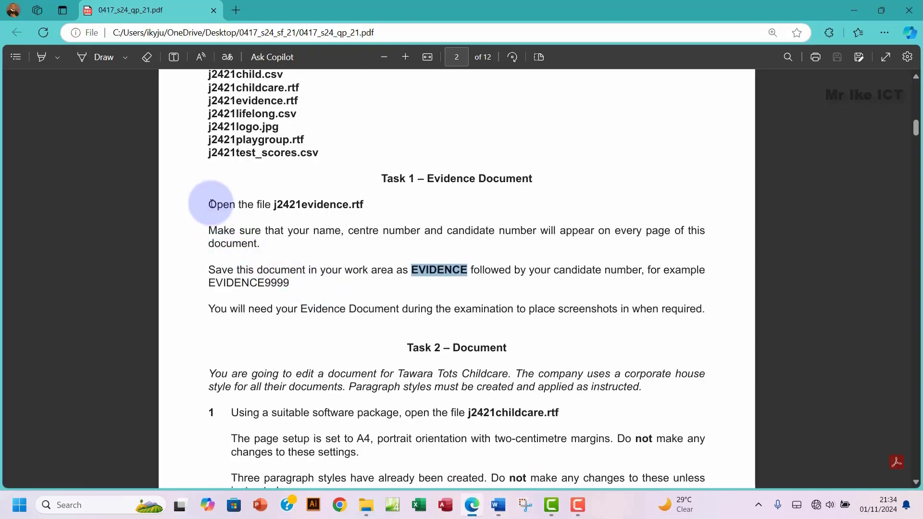
drag(211, 200, 707, 310)
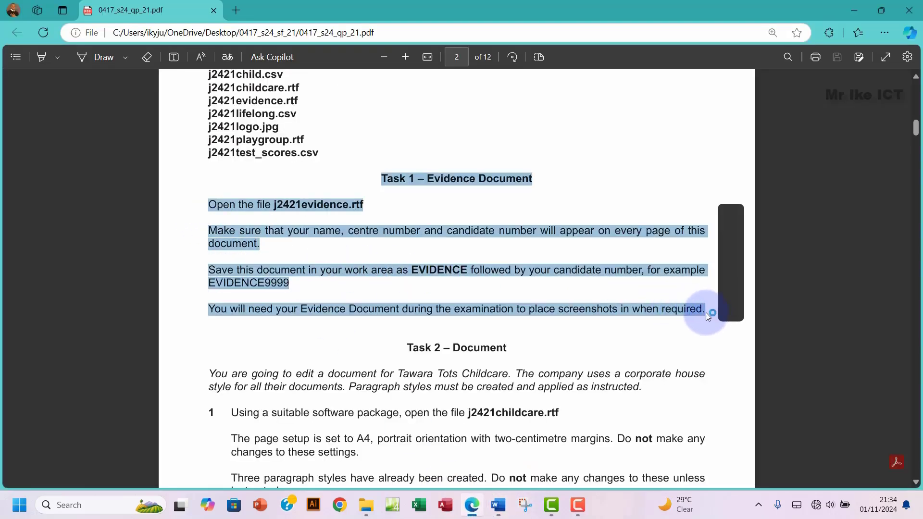
mouse_move(731, 254)
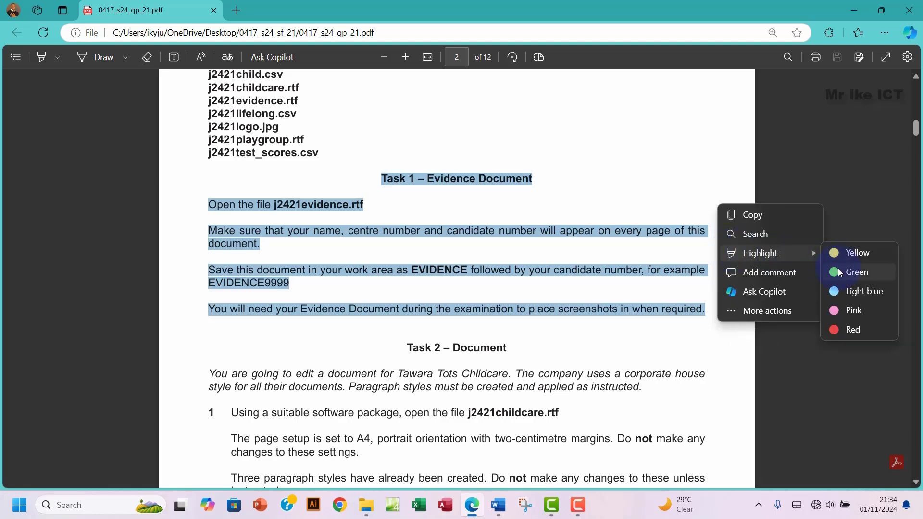
click(861, 271)
scroll(442, 282, down, 4)
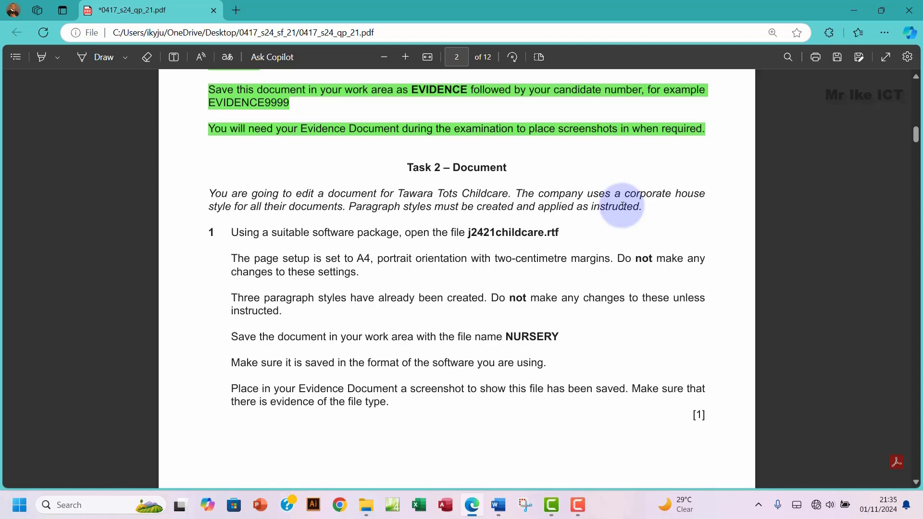
scroll(269, 298, down, 2)
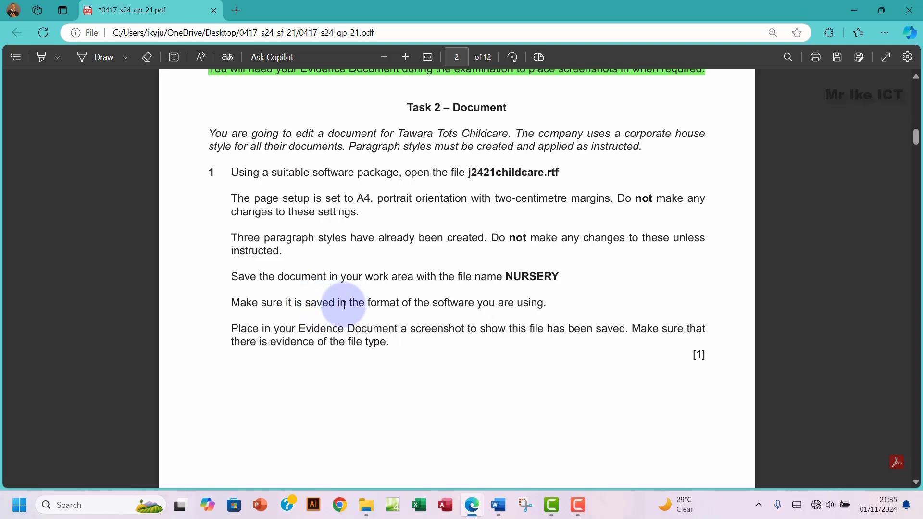
Step: Open j2421childcare.rtf in Word from the 0417_s24_sf_21 folder, then return to the exam paper
click(365, 500)
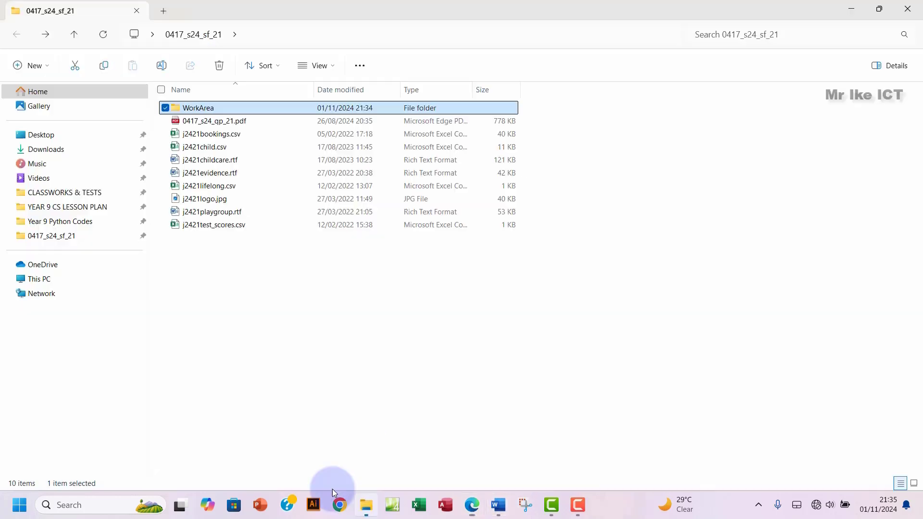
double_click(246, 161)
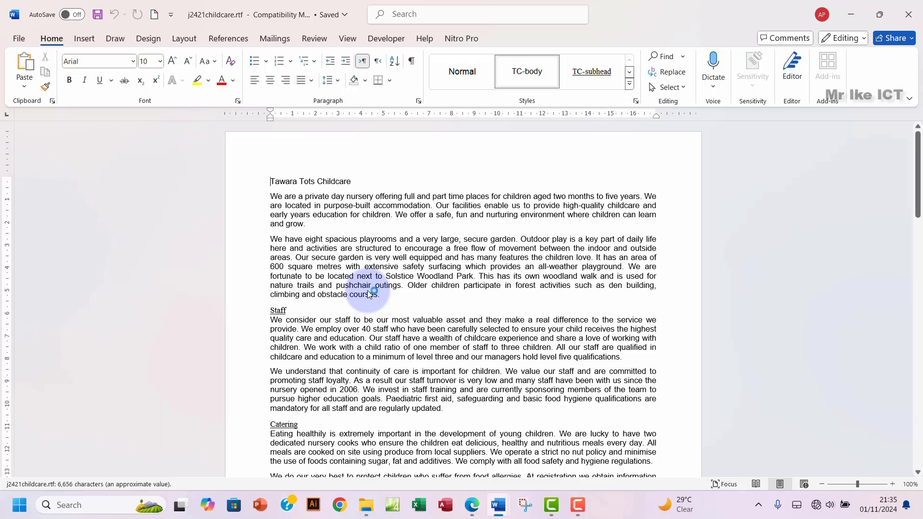
click(471, 507)
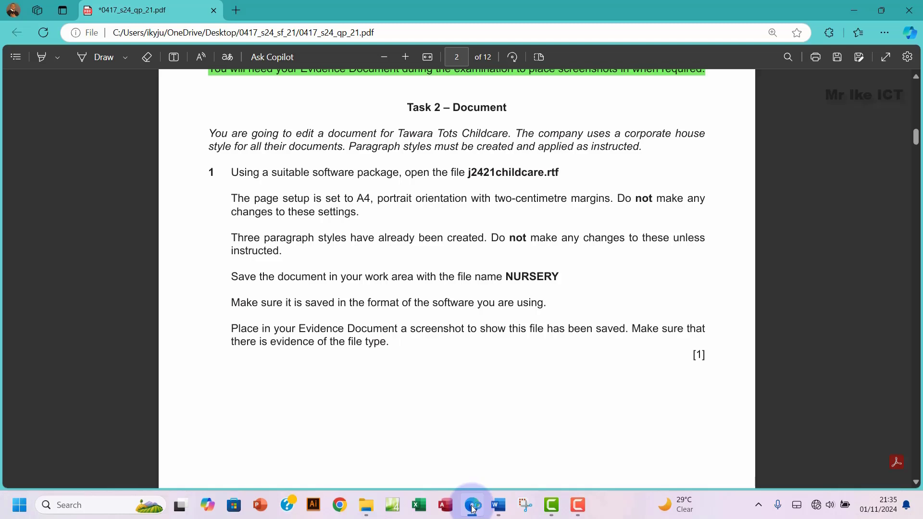
Step: Select Task 2's page-setup sentence, then bring j2421childcare.rtf forward with its Layout settings
drag(244, 198, 360, 216)
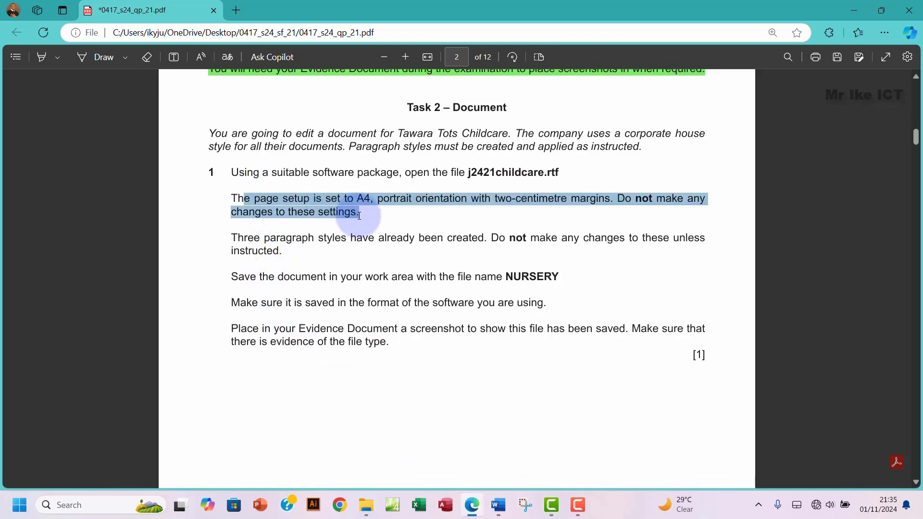
mouse_move(506, 504)
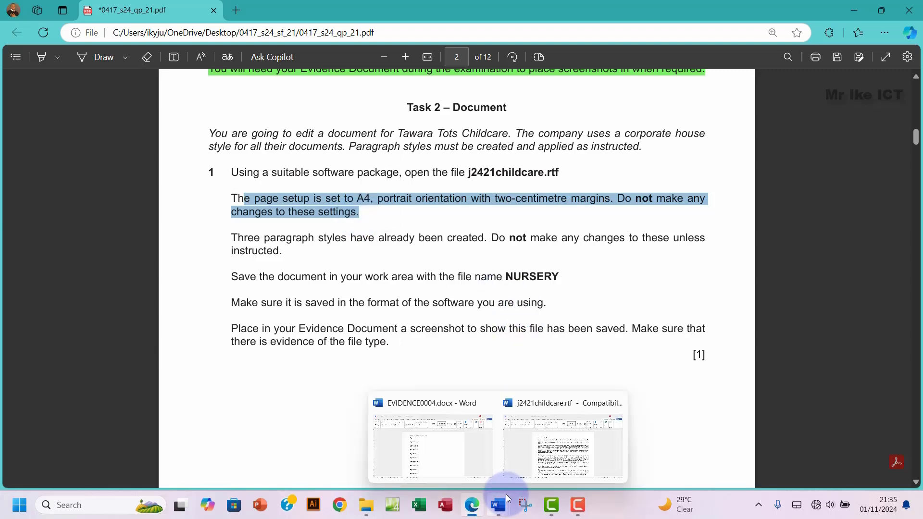
click(546, 449)
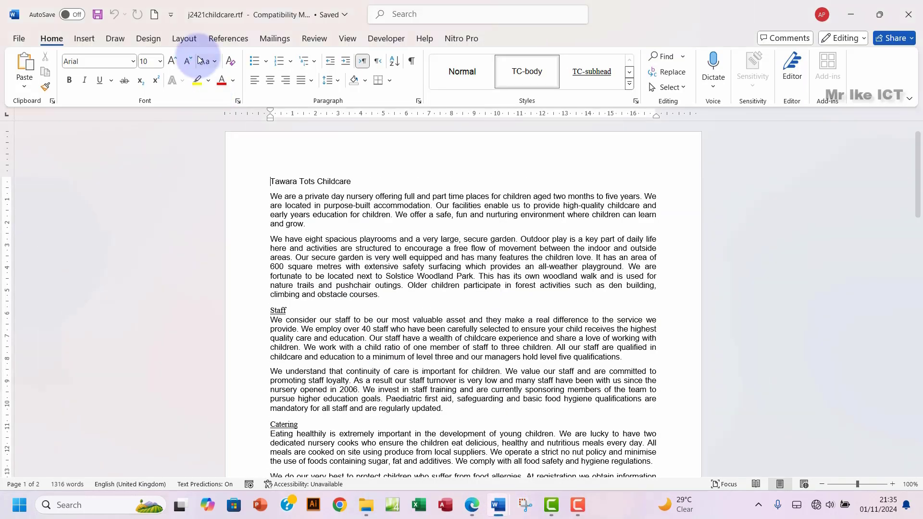
click(182, 42)
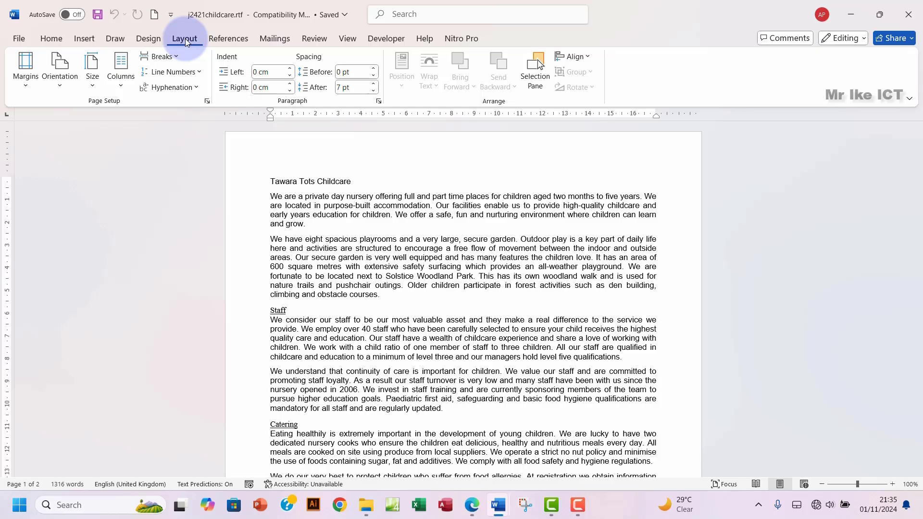
click(208, 103)
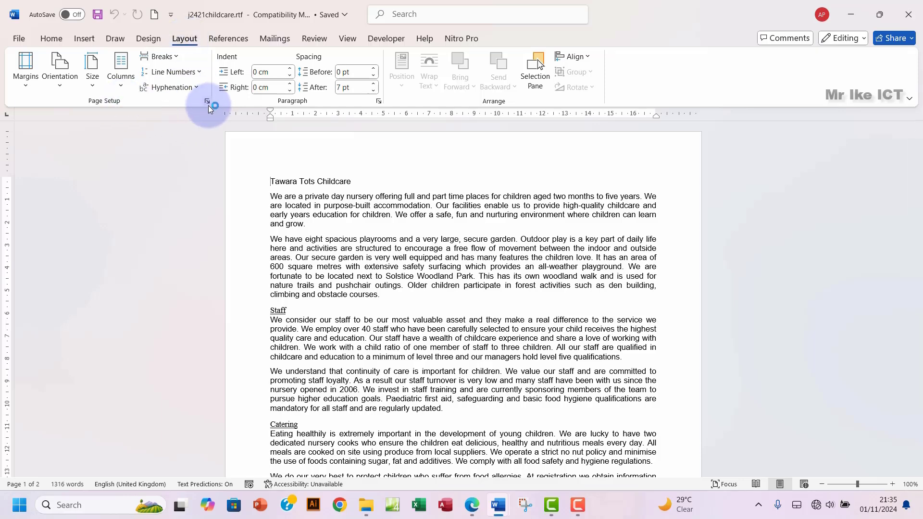
Step: Check the childcare document's Page Setup against the paper, leaving A4 and 2 cm margins unchanged
click(206, 102)
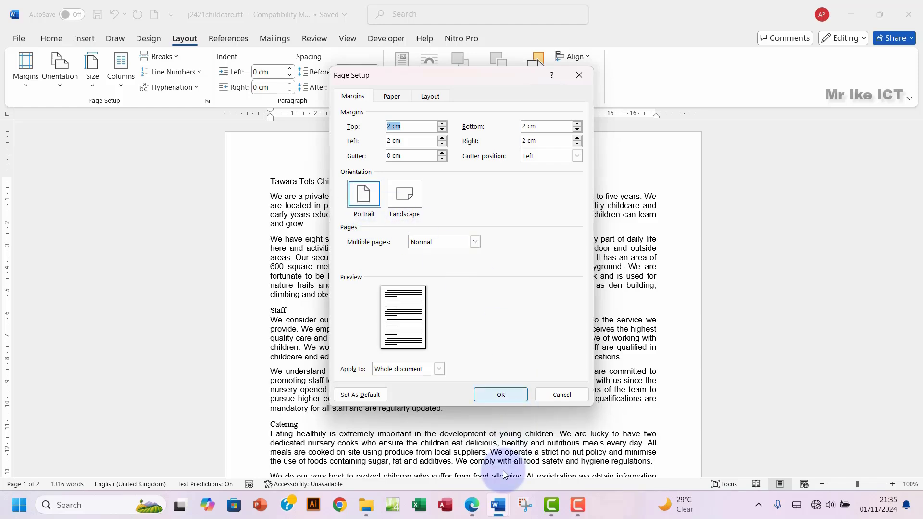
click(473, 510)
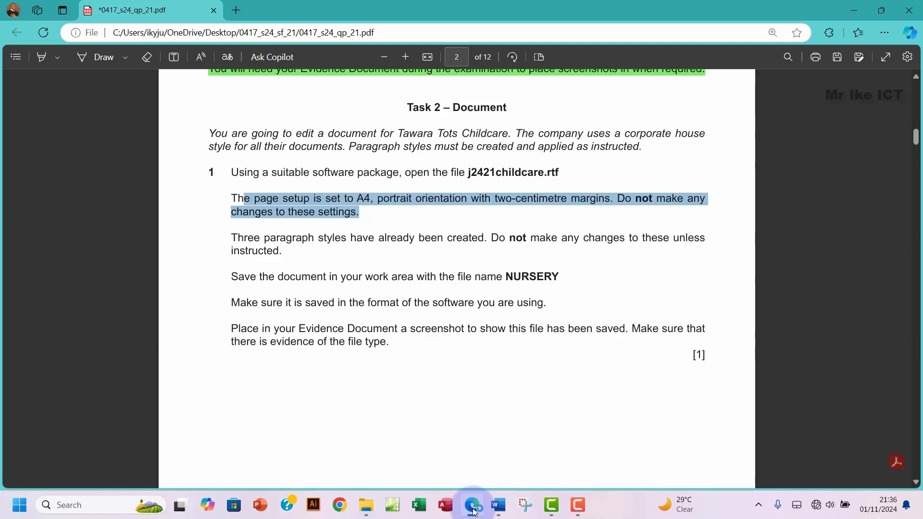
click(474, 510)
click(392, 97)
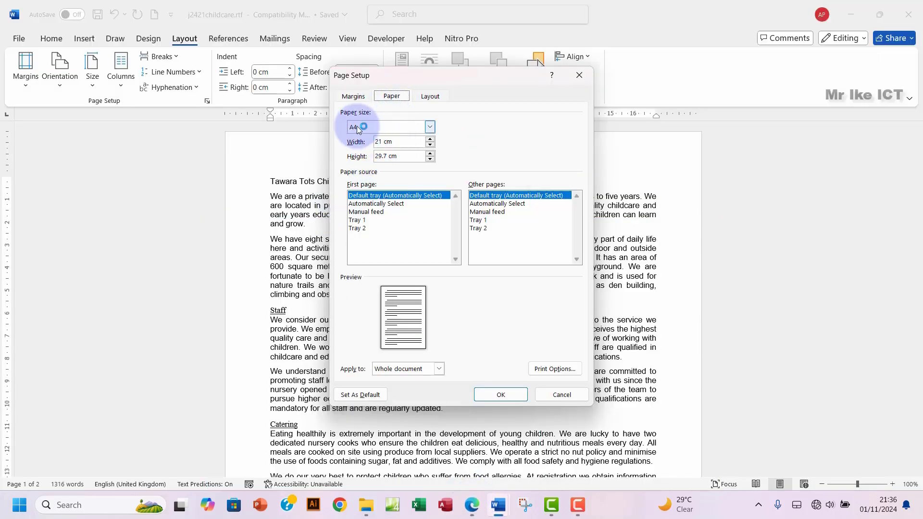
click(427, 126)
click(429, 127)
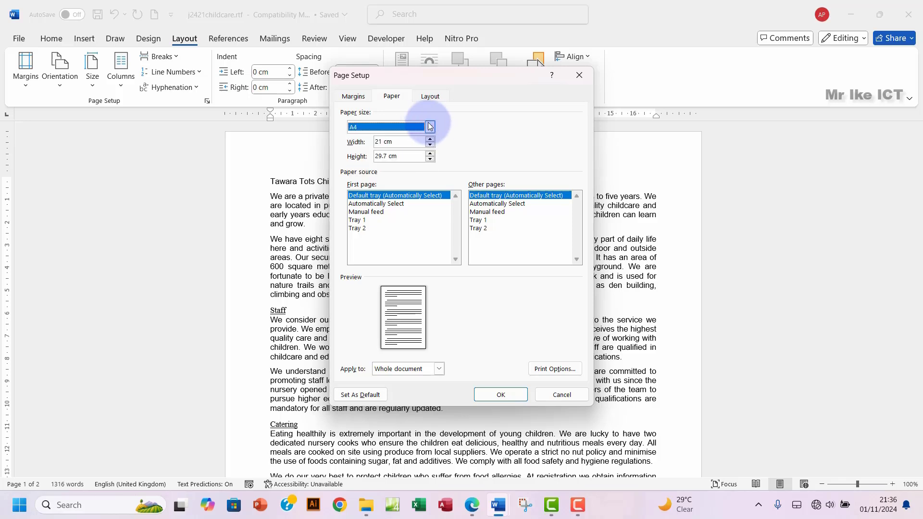
click(581, 76)
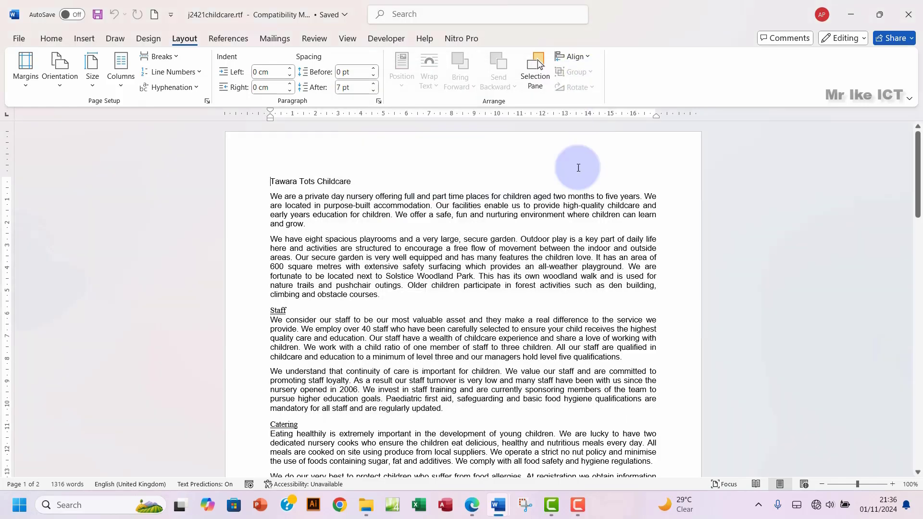
click(476, 510)
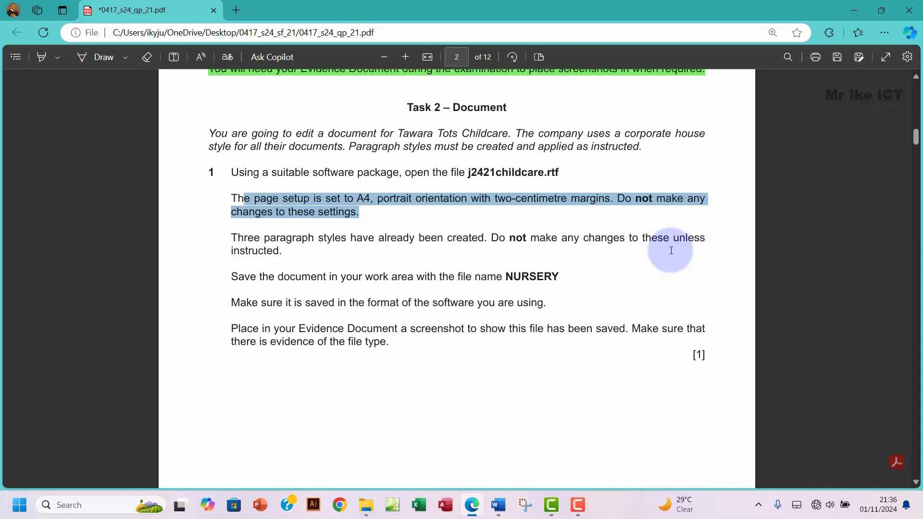
drag(232, 237, 282, 254)
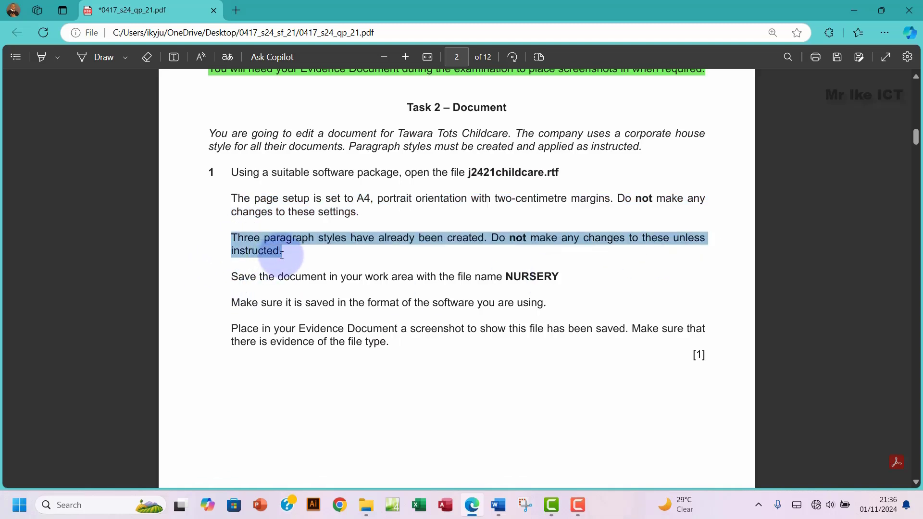
mouse_move(501, 509)
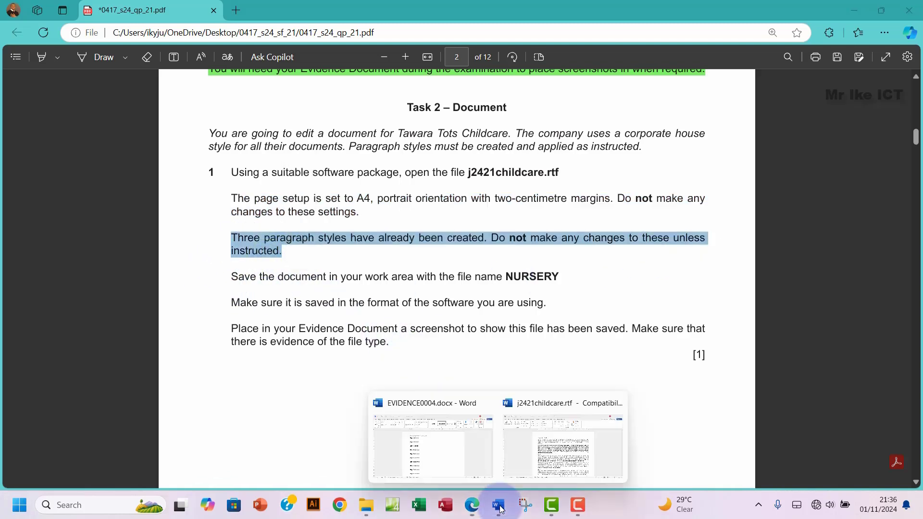
click(546, 440)
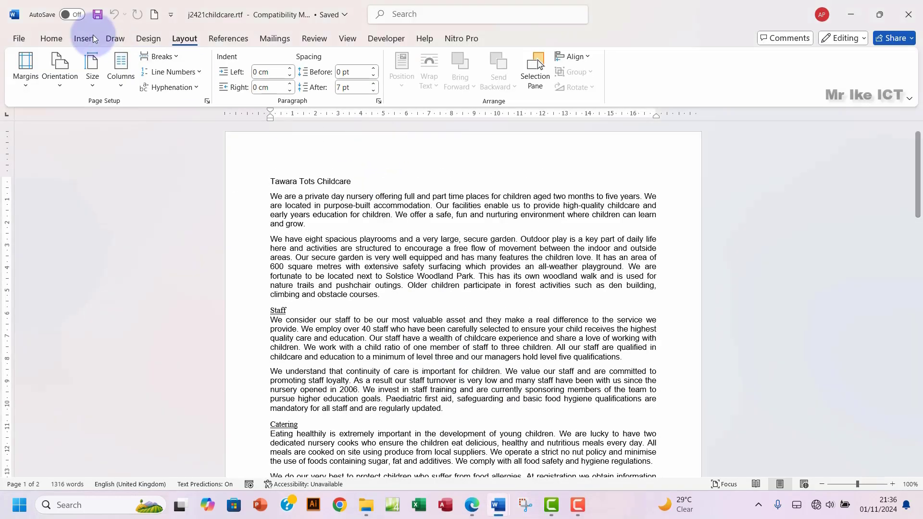
click(51, 39)
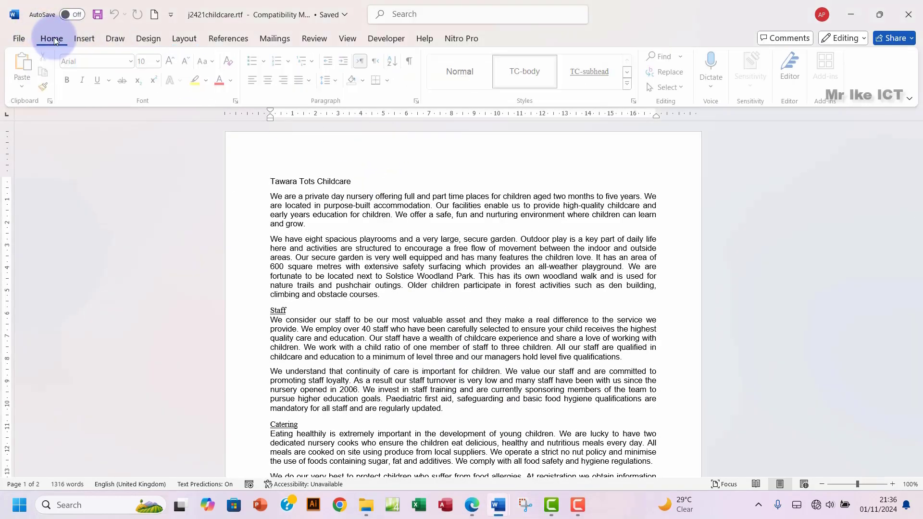
click(631, 84)
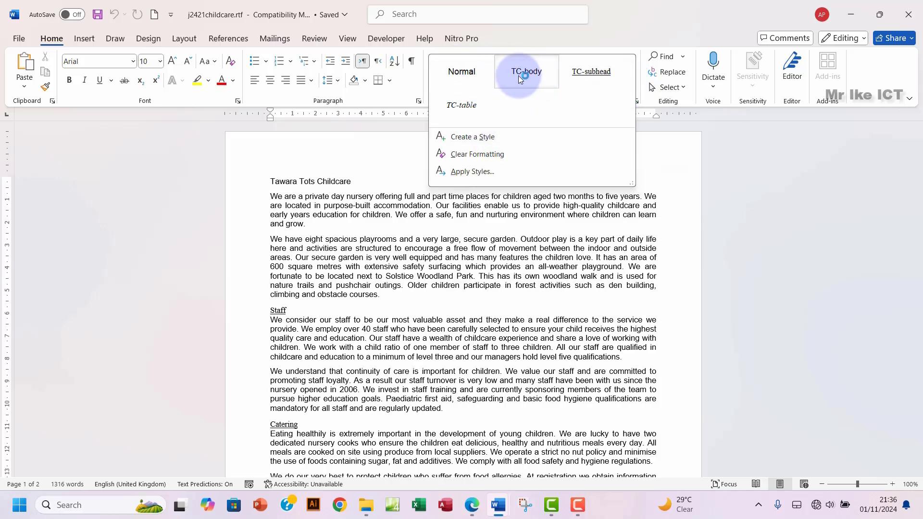
click(531, 79)
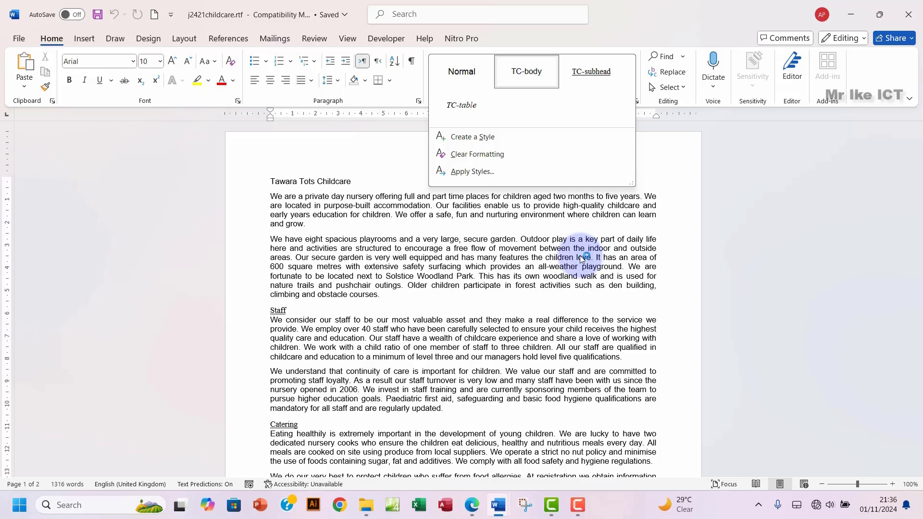
click(287, 182)
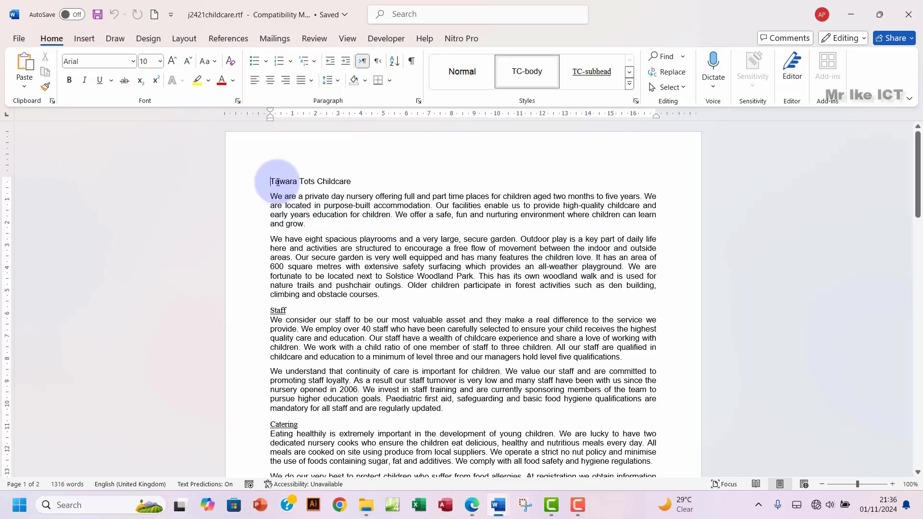
drag(274, 182, 342, 181)
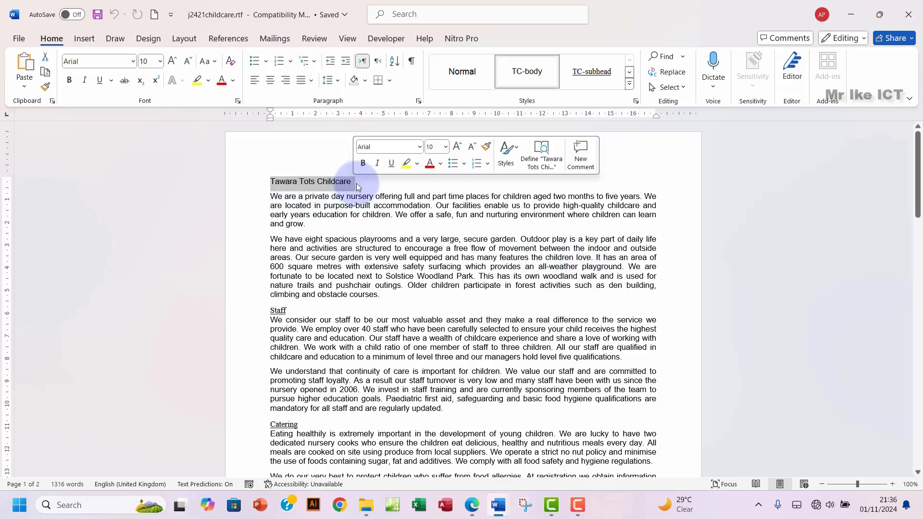
click(529, 73)
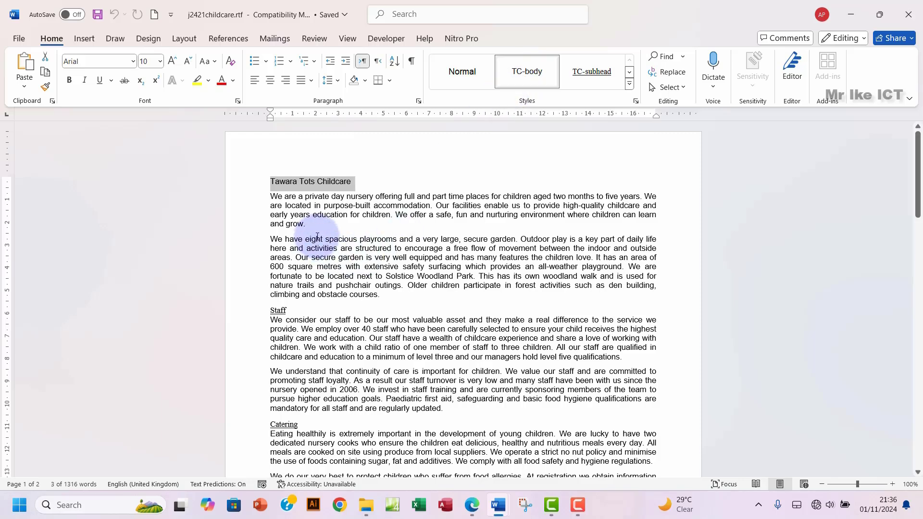
drag(307, 248, 344, 267)
scroll(358, 303, down, 1)
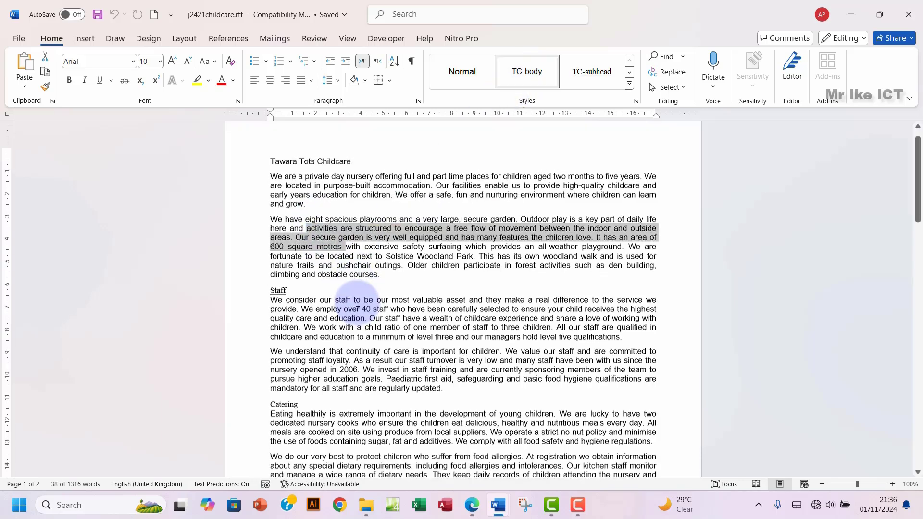
drag(270, 281, 288, 281)
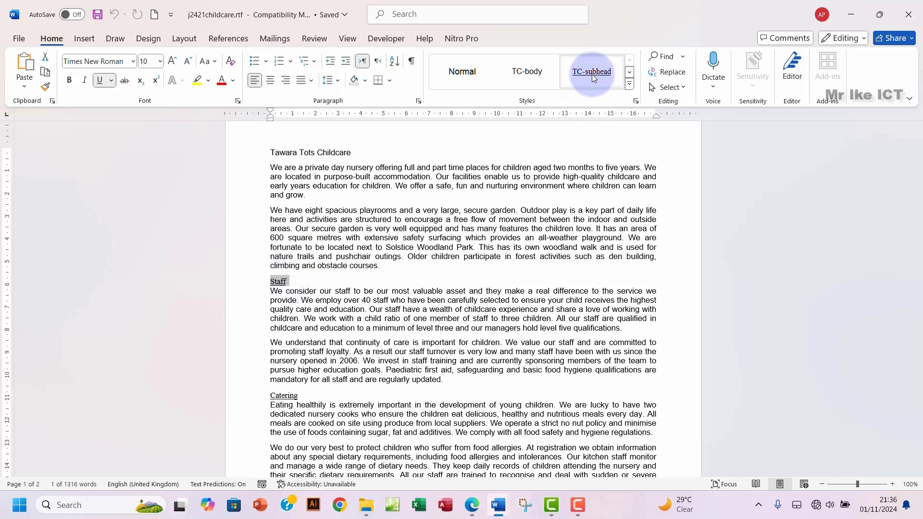
click(352, 195)
click(630, 84)
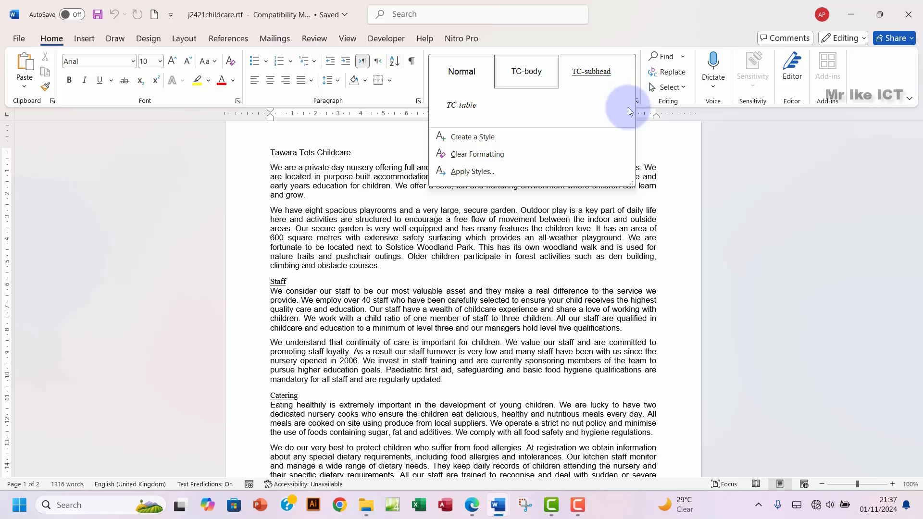
click(484, 110)
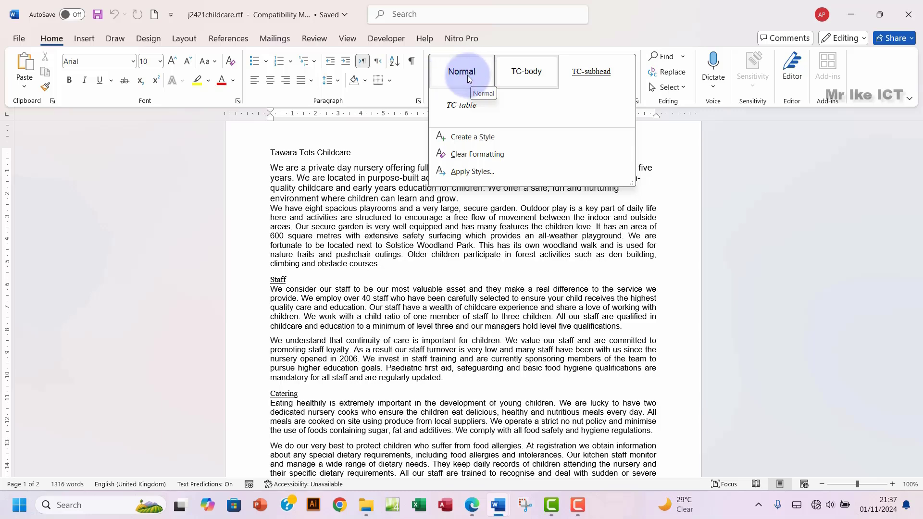
click(468, 75)
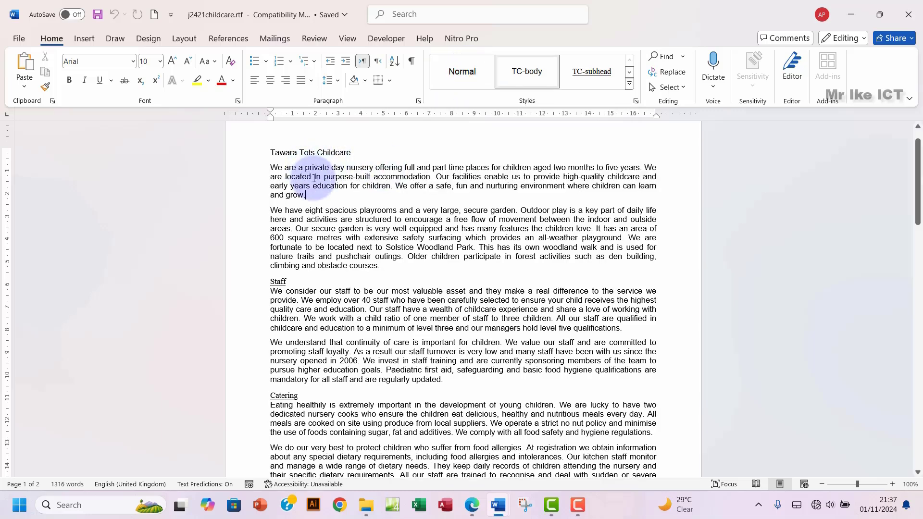
key(alt+Tab)
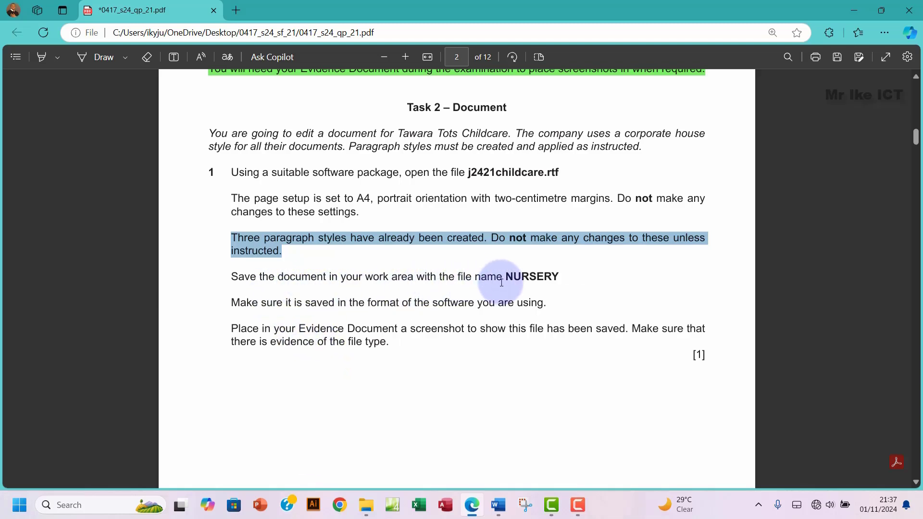
Step: Select the required file name NURSERY in the exam paper and return to the childcare document
drag(505, 278, 555, 276)
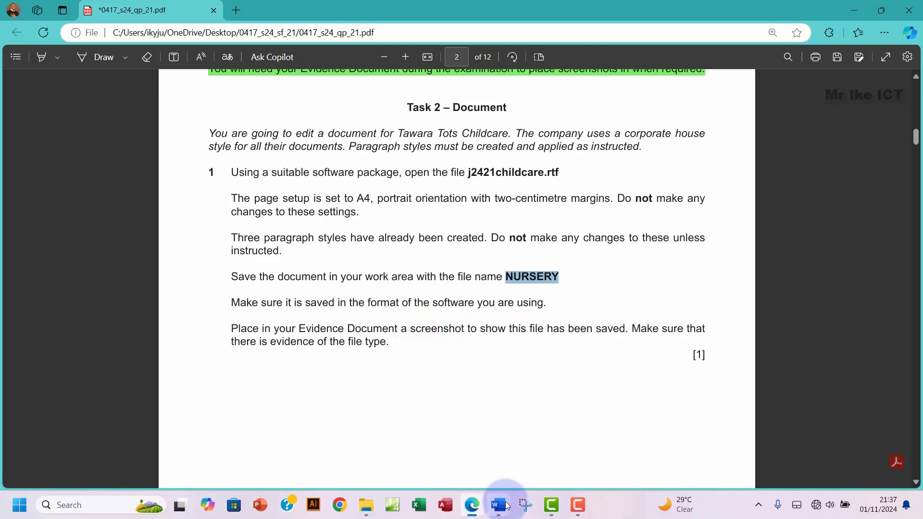
mouse_move(499, 508)
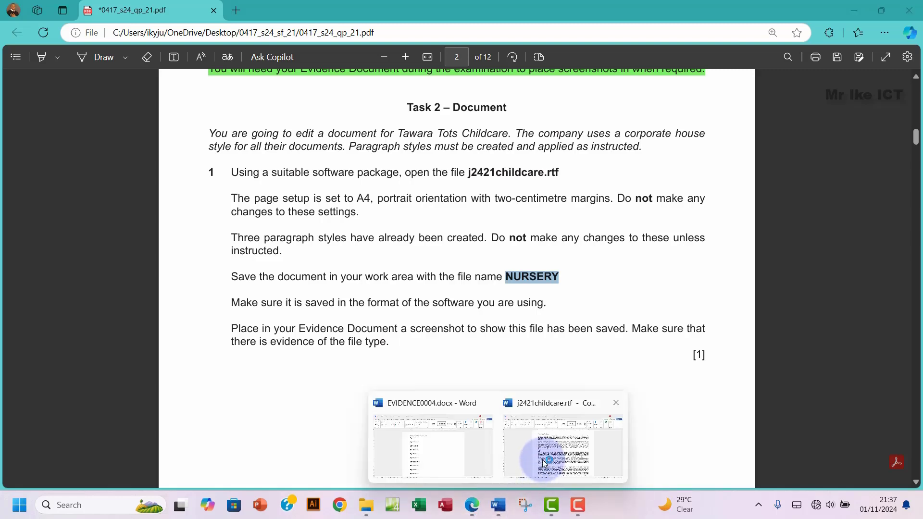
click(541, 457)
Step: Save the childcare document as NURSERY.docx (Word Document) in WorkArea, accepting the format upgrade
click(19, 39)
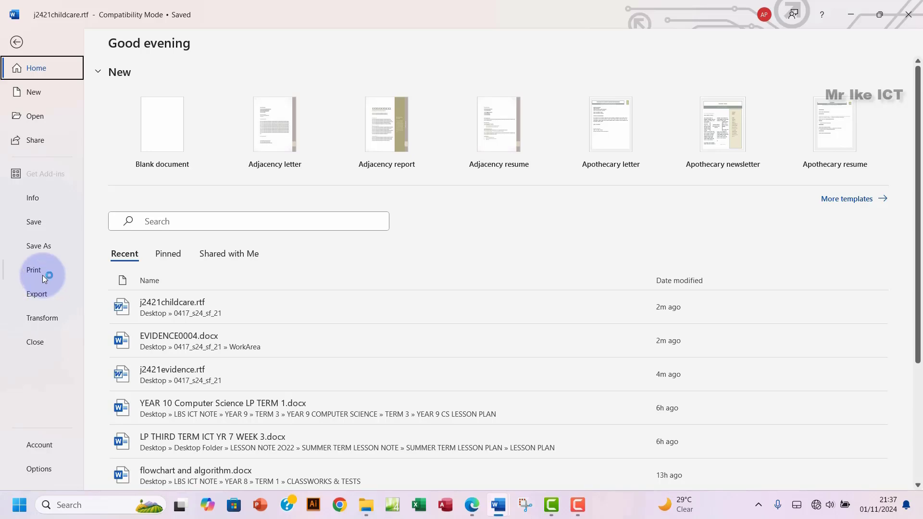
click(35, 248)
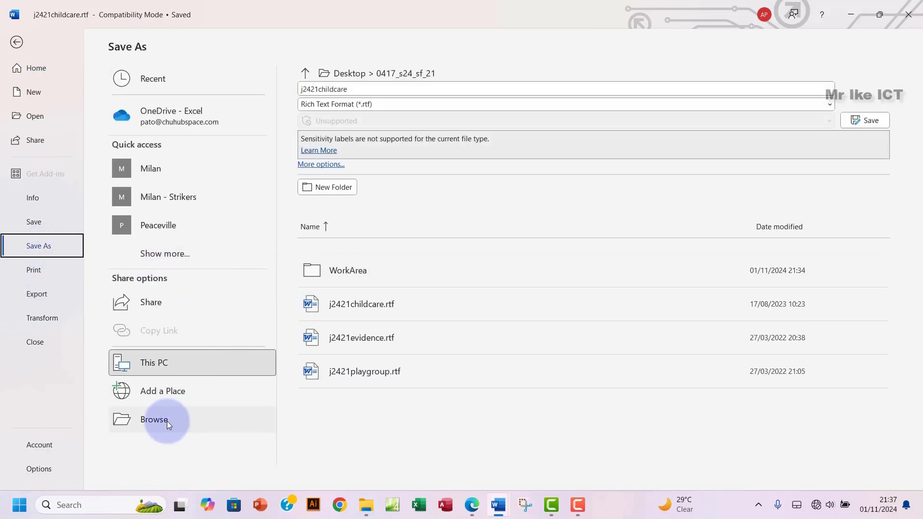
click(166, 421)
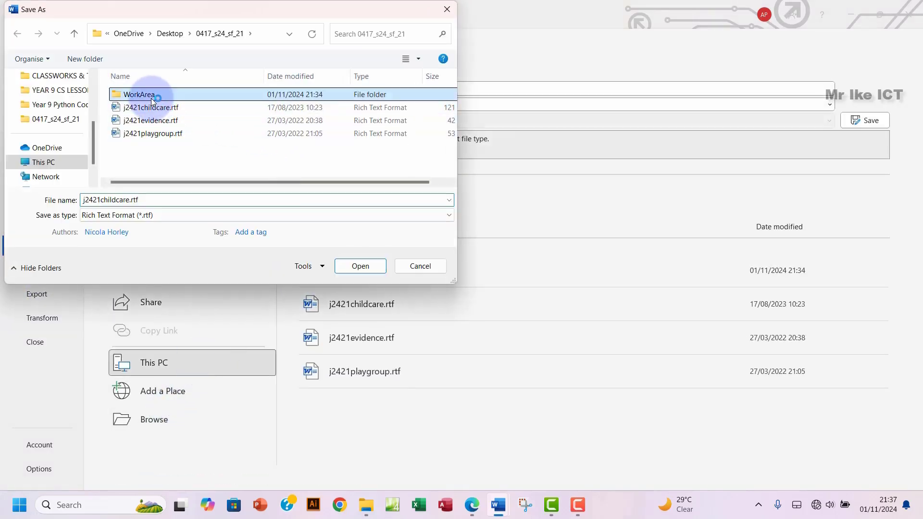
double_click(144, 94)
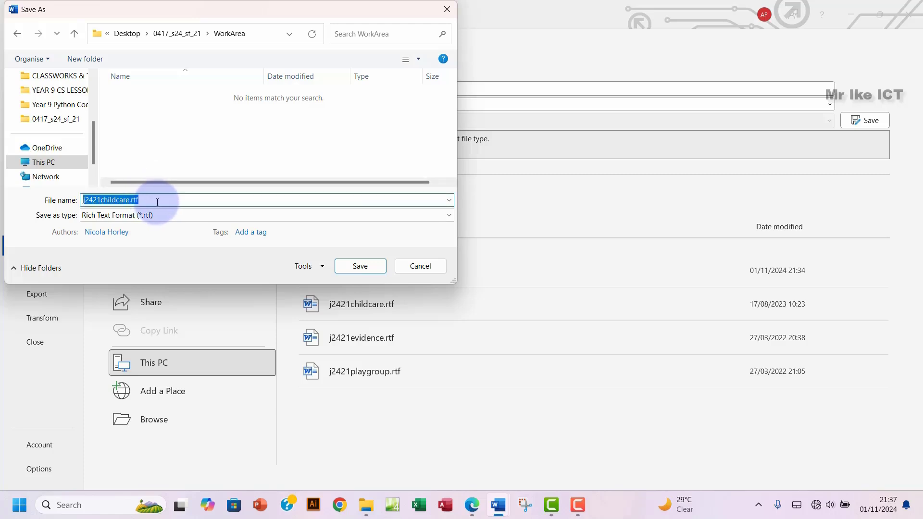
text(NURSERY)
click(143, 216)
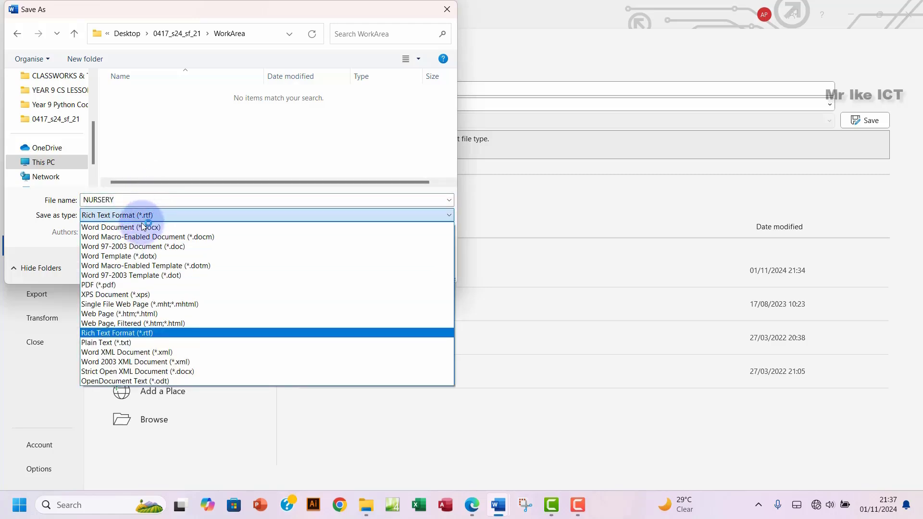
click(140, 226)
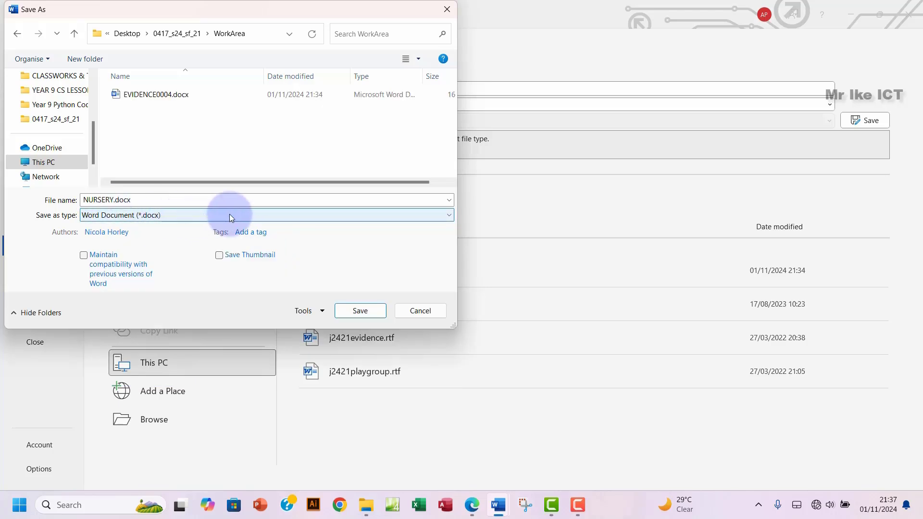
click(358, 312)
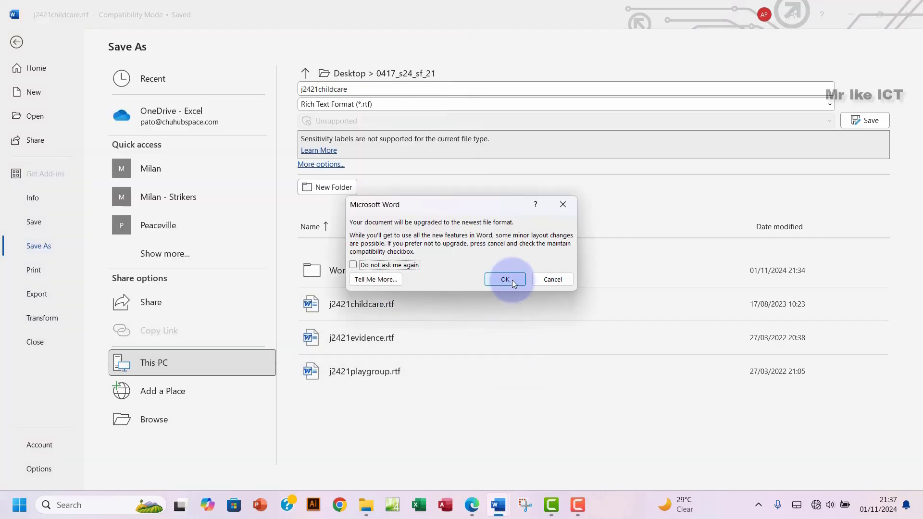
click(506, 279)
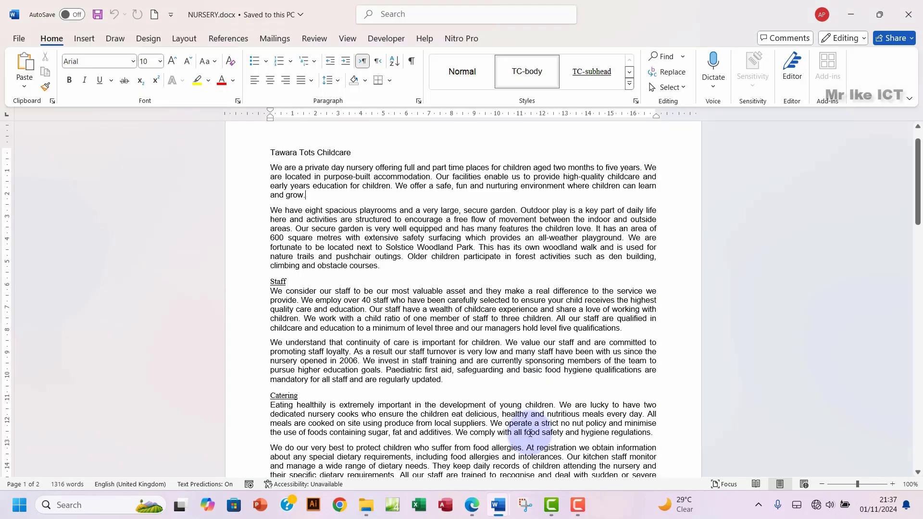
click(471, 505)
Step: Snip the NURSERY.docx row, including its Type column, from File Explorer's WorkArea folder
scroll(381, 325, down, 1)
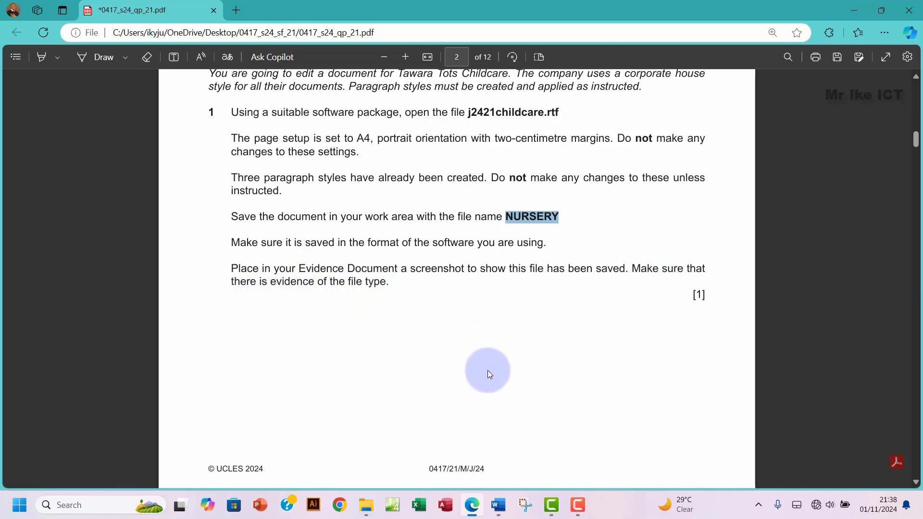
click(366, 505)
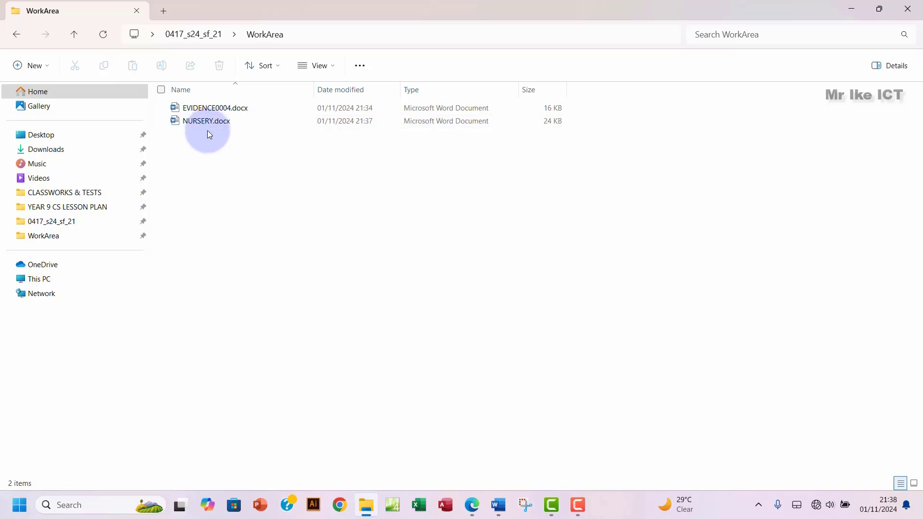
key(super+shift+s)
drag(194, 126, 570, 129)
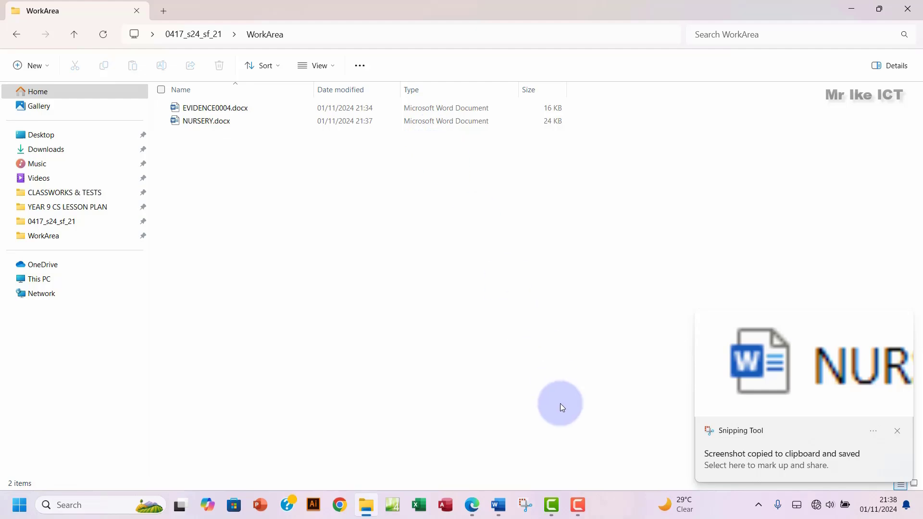
click(499, 505)
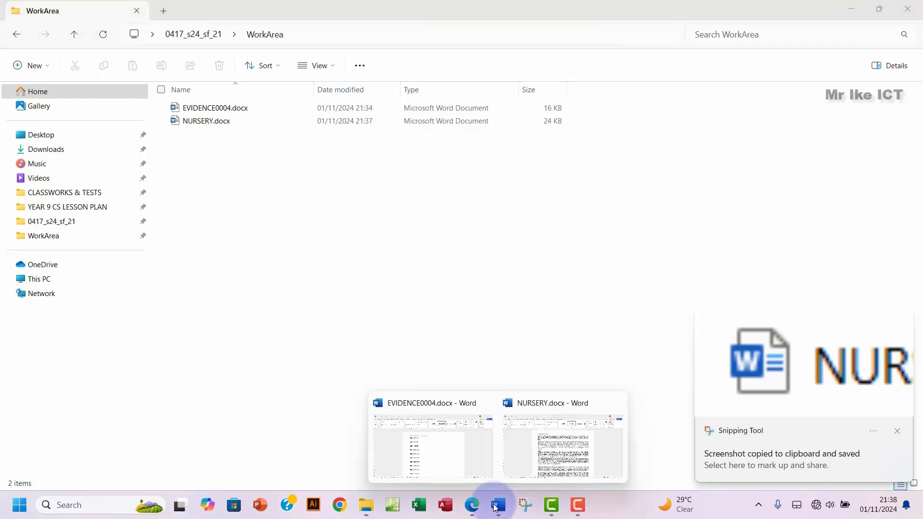
Step: Paste the File Explorer screenshot under Step 1 evidence in EVIDENCE0004.docx
click(403, 463)
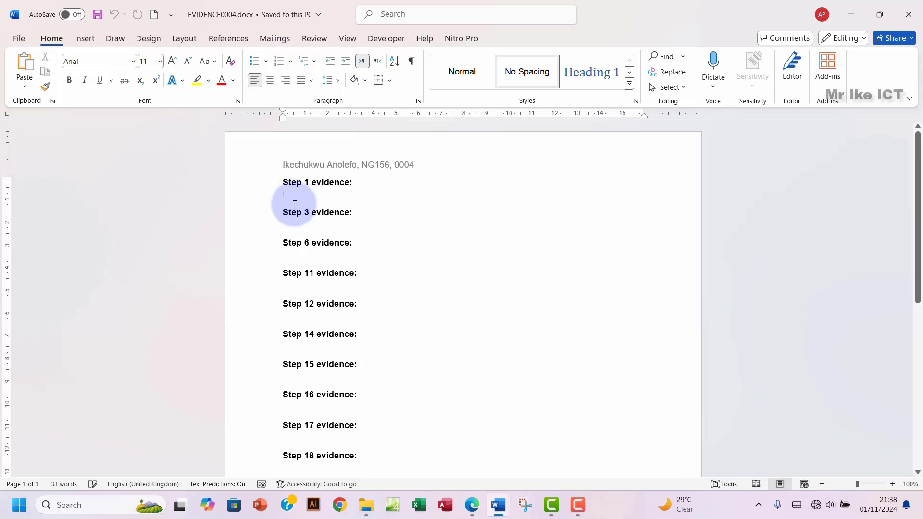
key(ctrl+v)
click(472, 504)
Step: Return to the exam paper and select Task 2's first question
click(433, 447)
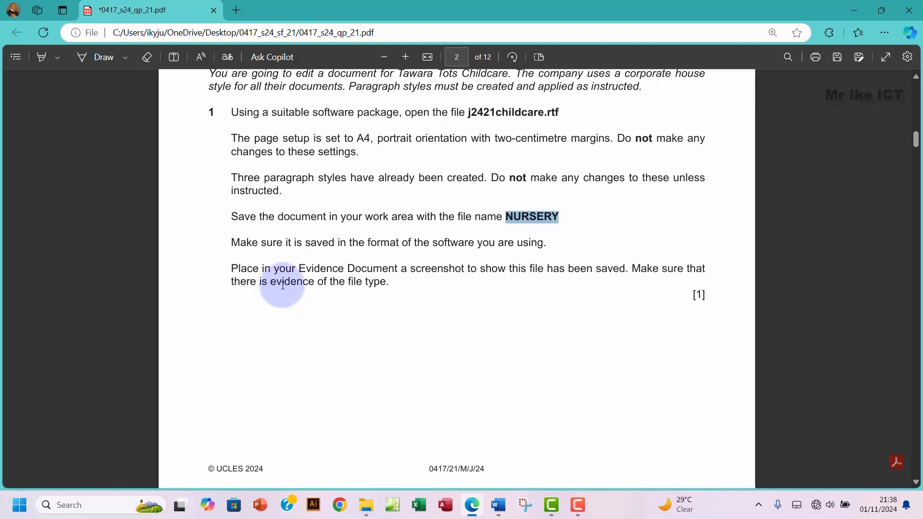
scroll(410, 241, up, 2)
drag(232, 231, 391, 404)
Step: Highlight the selected question 1 text in green
right_click(394, 406)
mouse_move(430, 349)
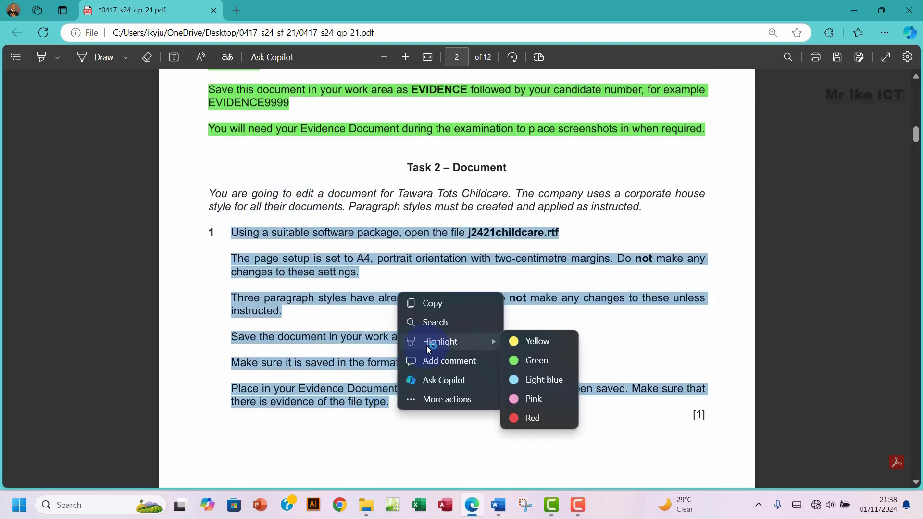
click(536, 361)
Step: Copy 'Prospectus produced by:' from page 3 and bring the NURSERY document back
scroll(472, 311, down, 8)
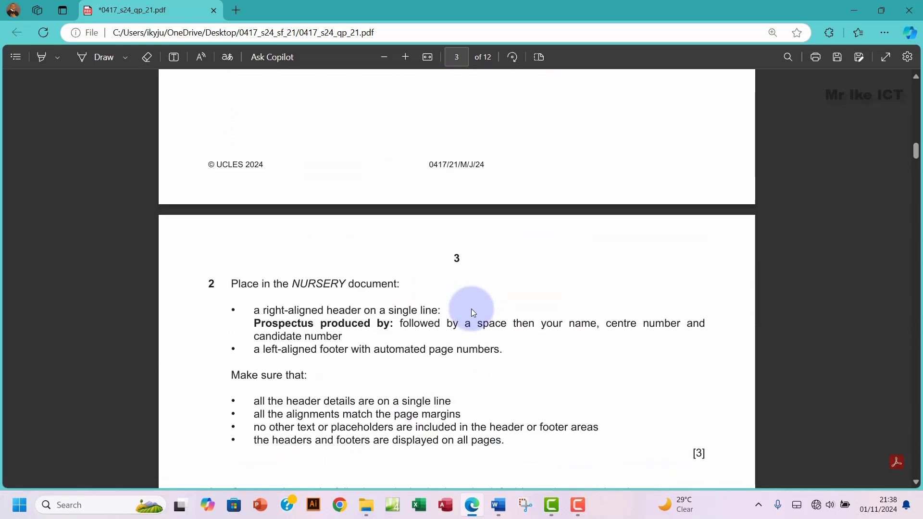
scroll(473, 312, down, 3)
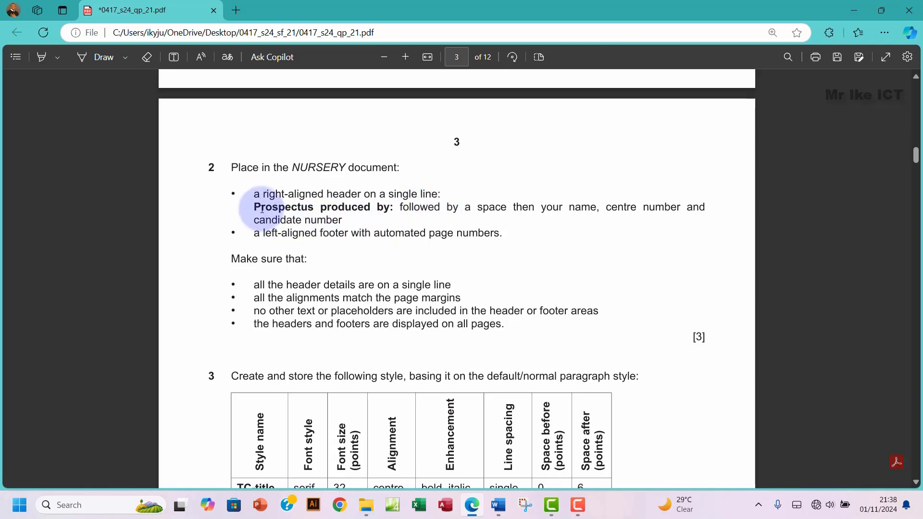
drag(255, 208, 393, 207)
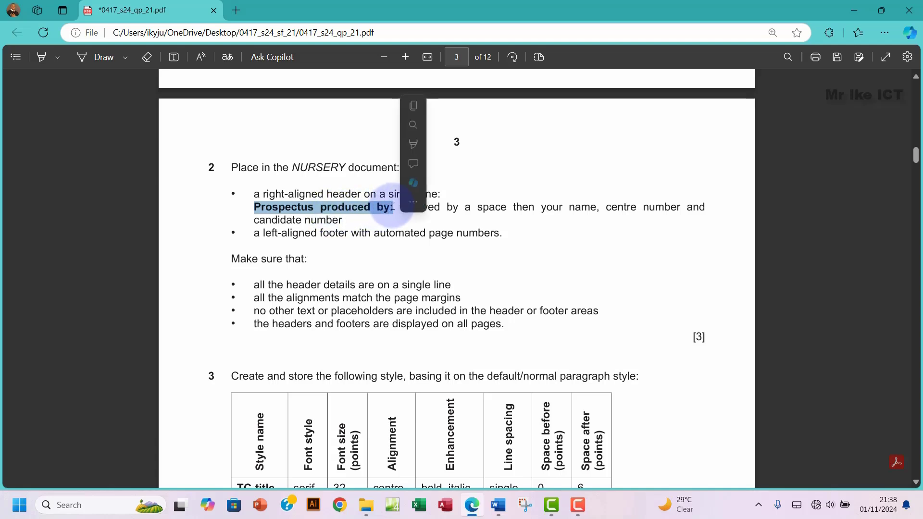
click(416, 103)
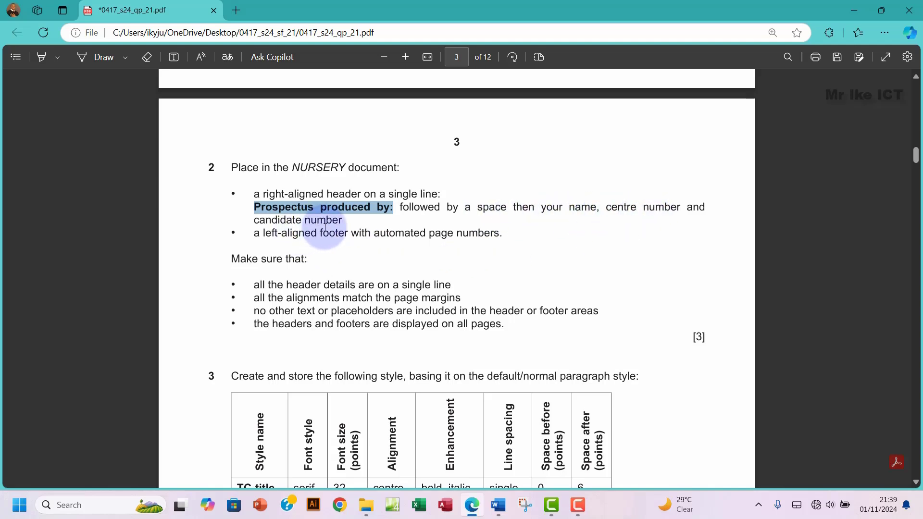
mouse_move(500, 513)
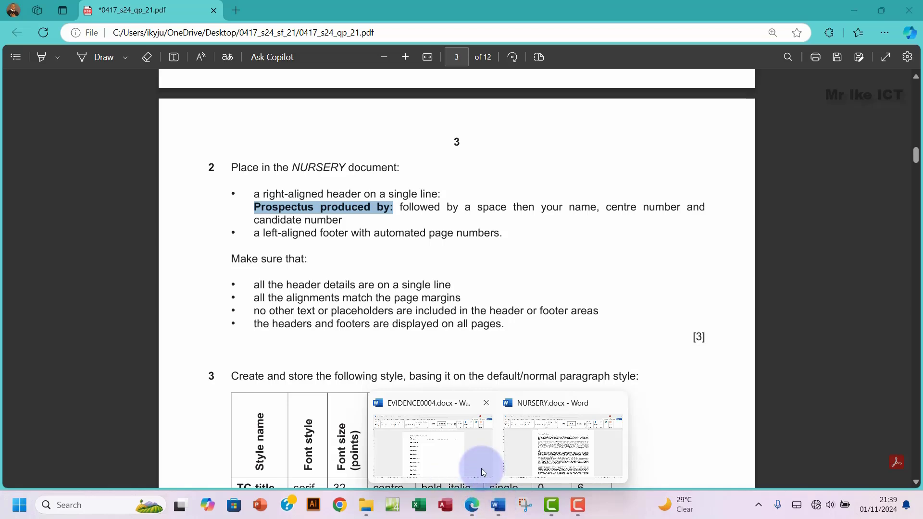
click(546, 452)
scroll(363, 212, up, 1)
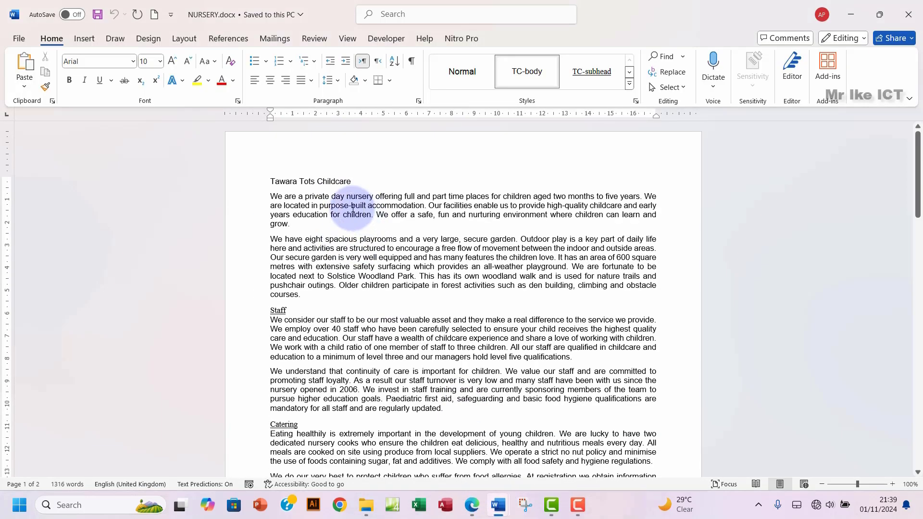
Step: Add a Blank (Three Columns) header and delete its left and middle placeholders
click(84, 39)
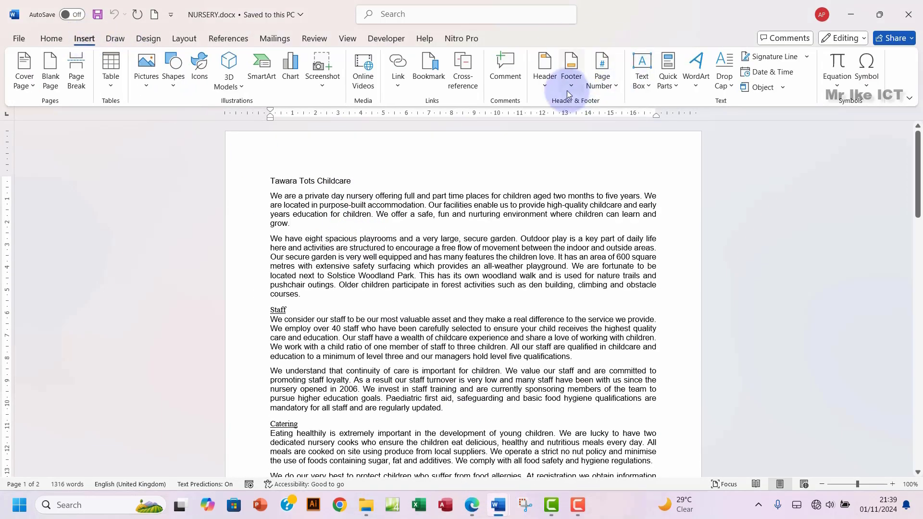
click(546, 87)
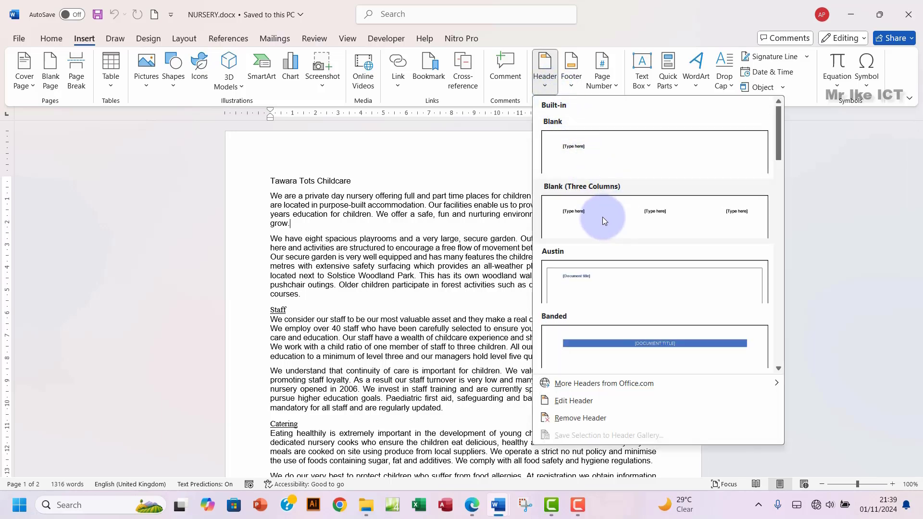
click(602, 216)
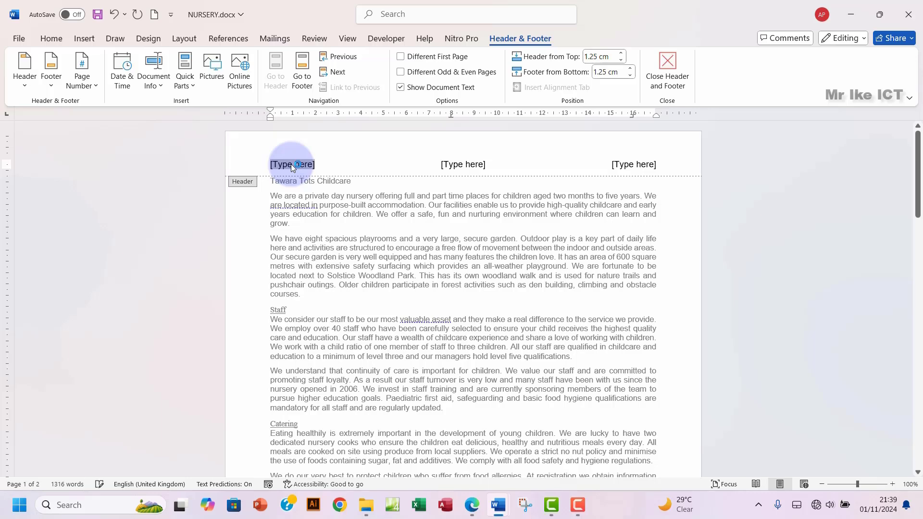
key(Delete)
click(474, 165)
key(Delete)
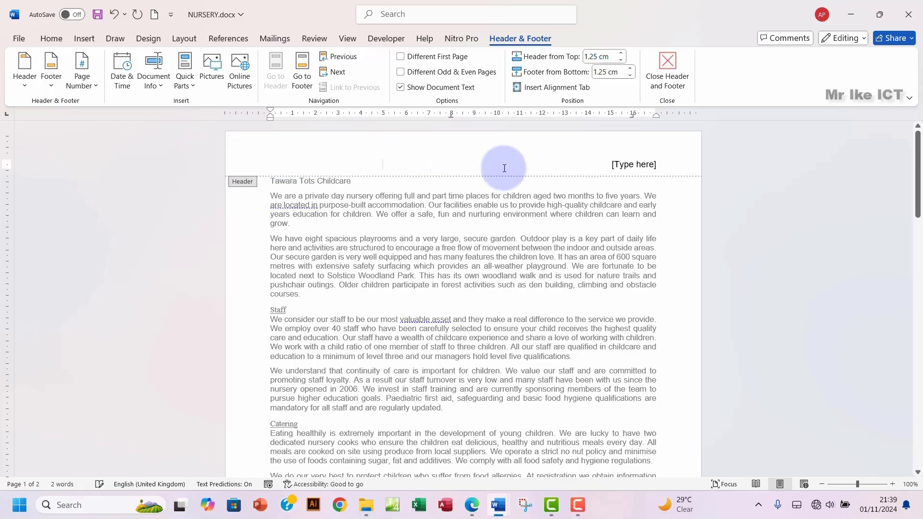
Step: Paste 'Prospectus produced by:' into the right placeholder, then type the candidate's name and centre number
click(630, 166)
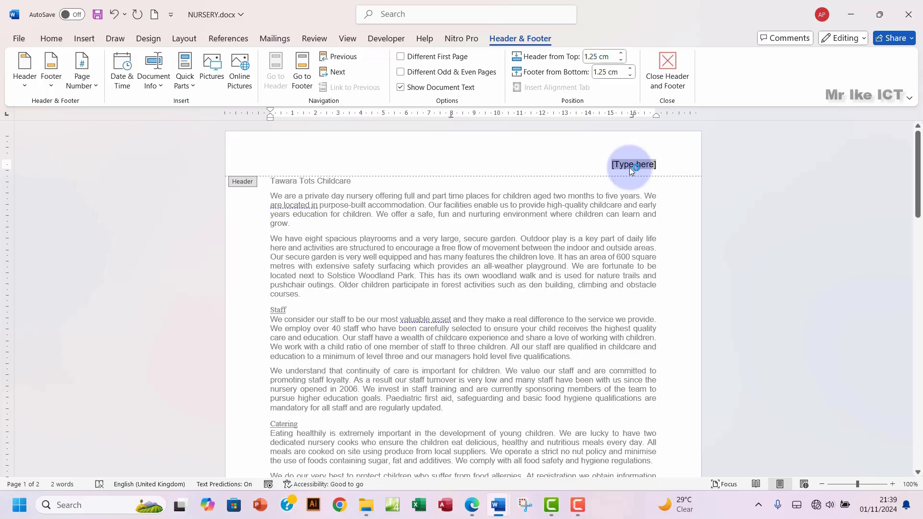
key(ctrl+v)
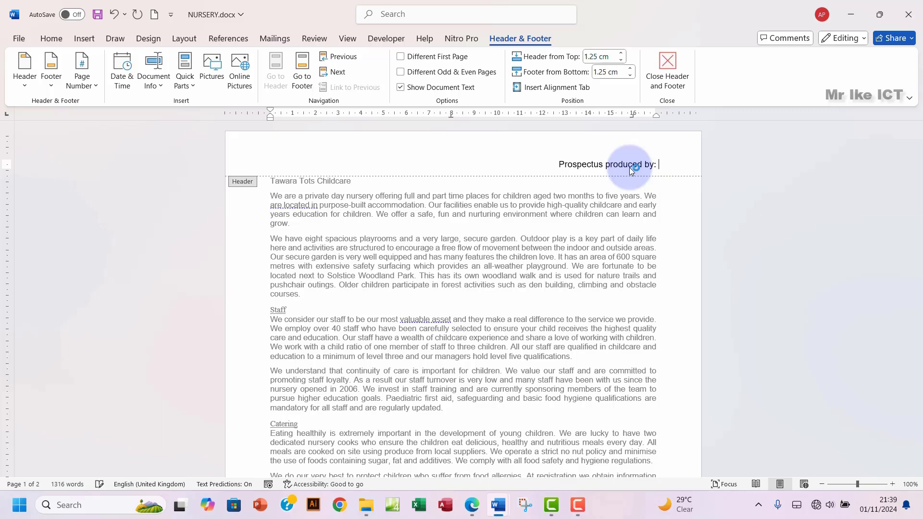
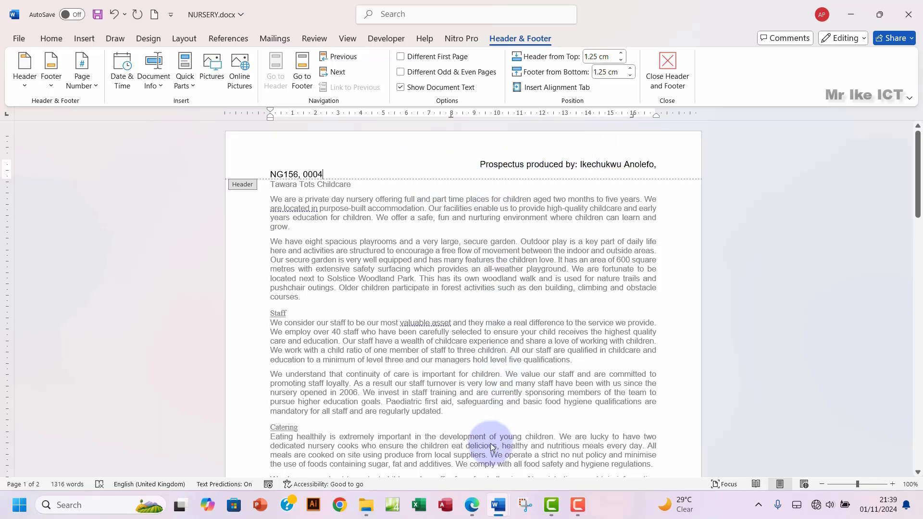
Step: Remove the gap before 'Prospectus' so the header fits one line, and right-align it
click(470, 512)
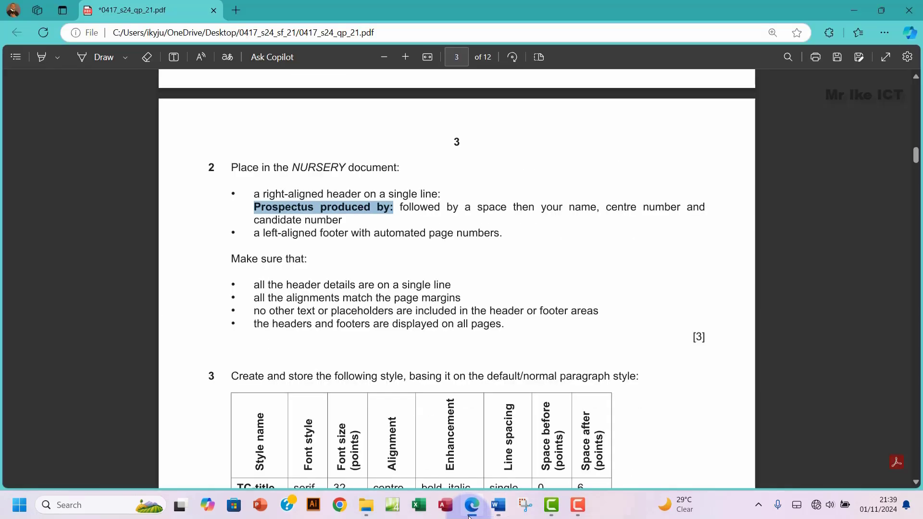
click(470, 512)
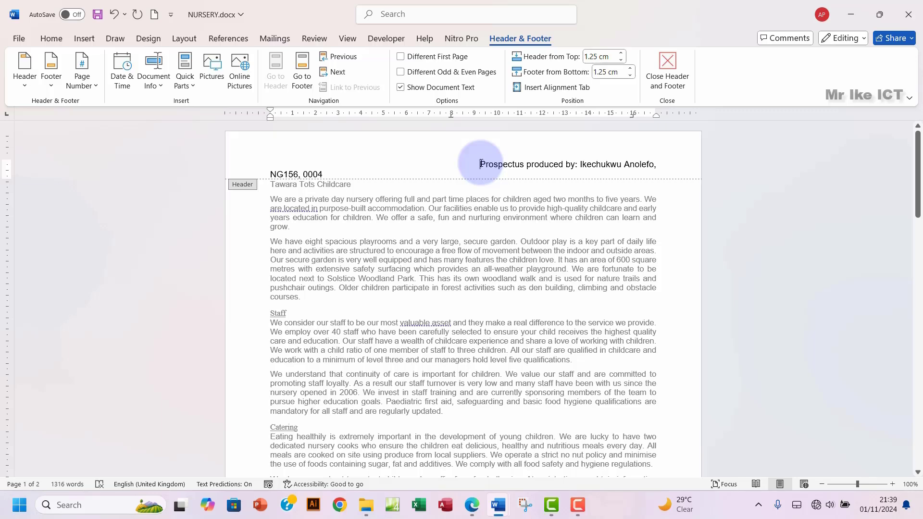
double_click(480, 163)
key(BackSpace)
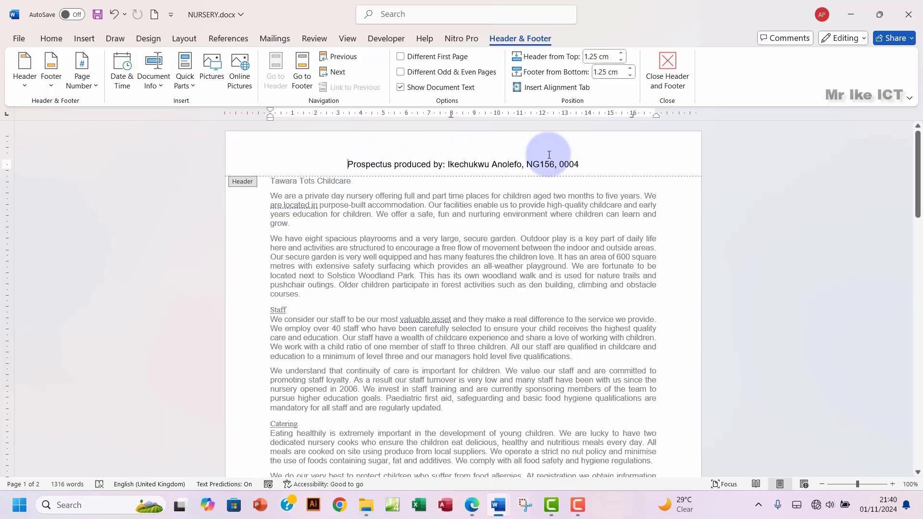
click(50, 39)
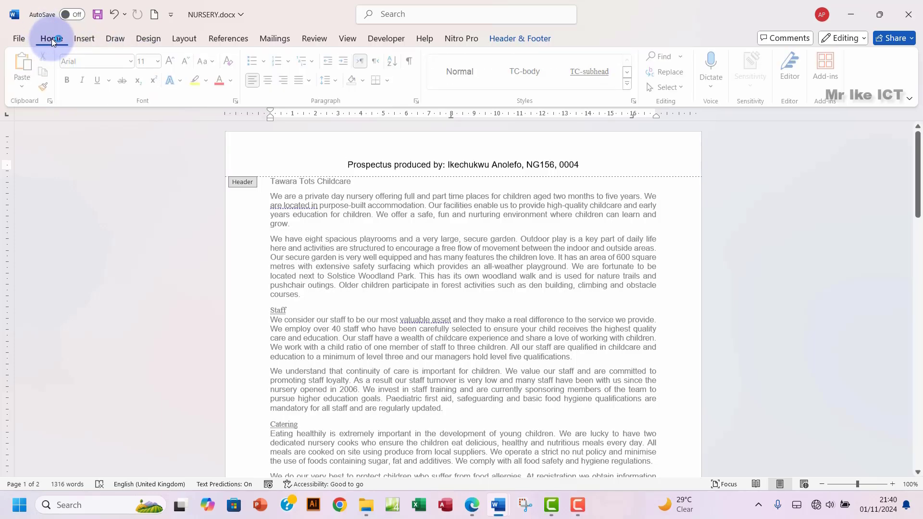
click(287, 80)
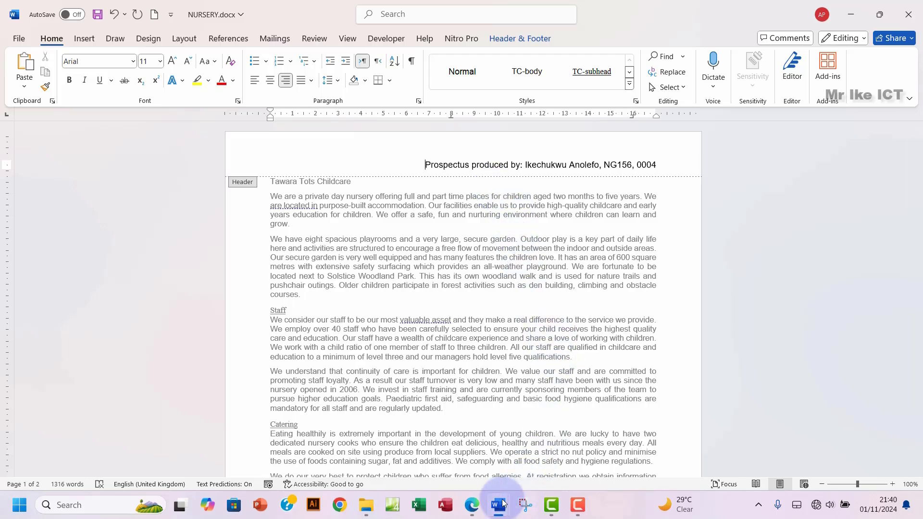
click(473, 506)
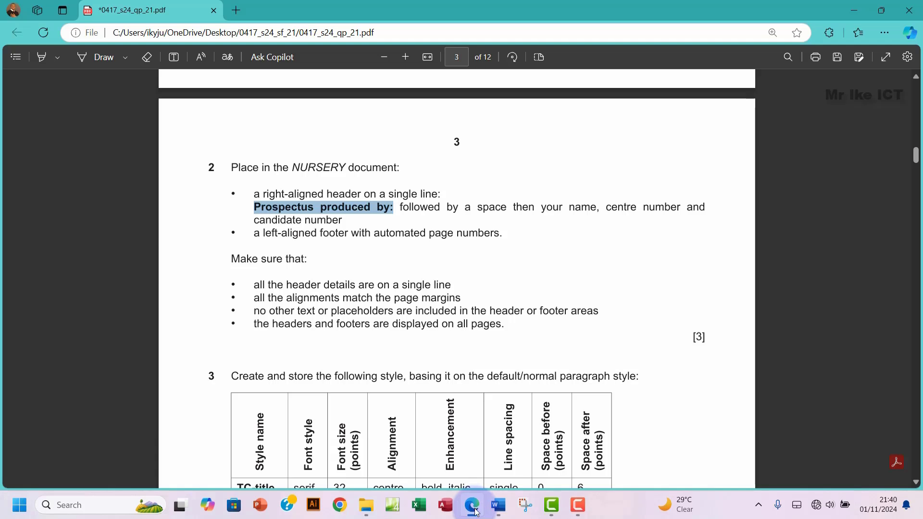
Step: Move into the NURSERY footer and view the page number choices without inserting one
click(475, 510)
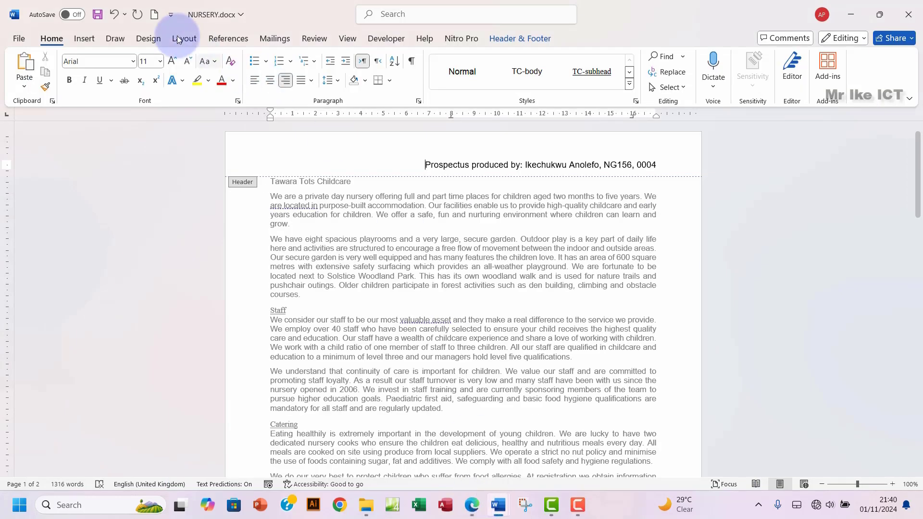
click(88, 39)
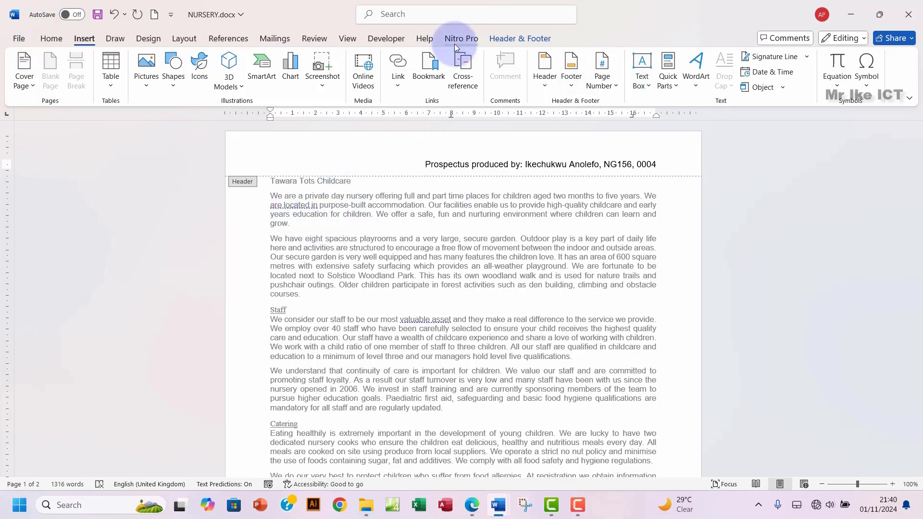
click(513, 36)
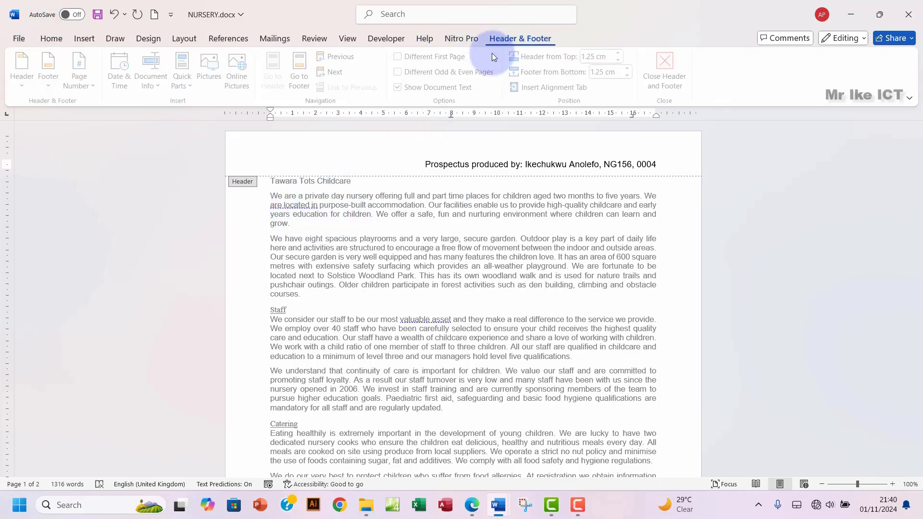
click(302, 87)
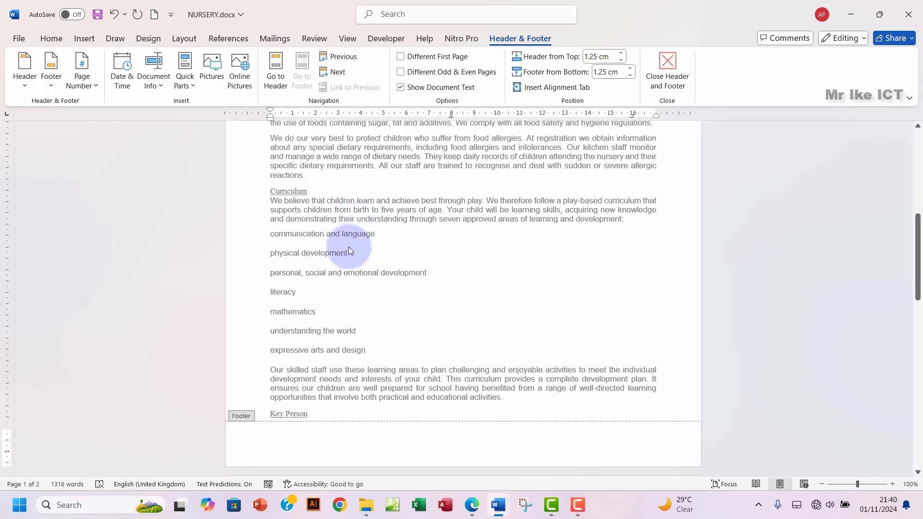
click(87, 86)
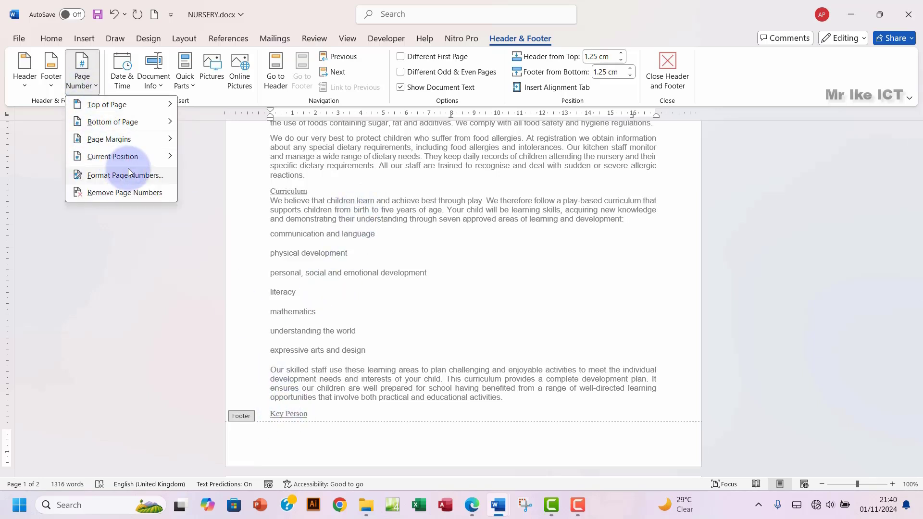
mouse_move(123, 157)
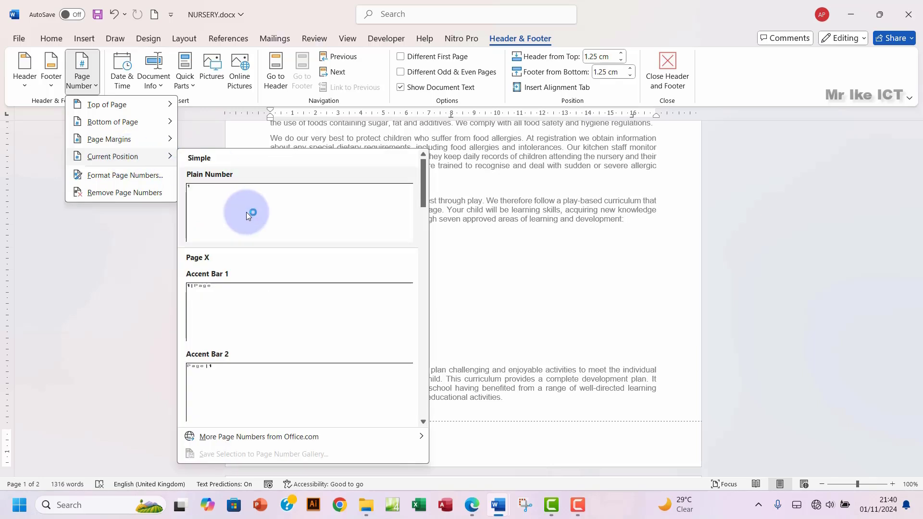
click(591, 316)
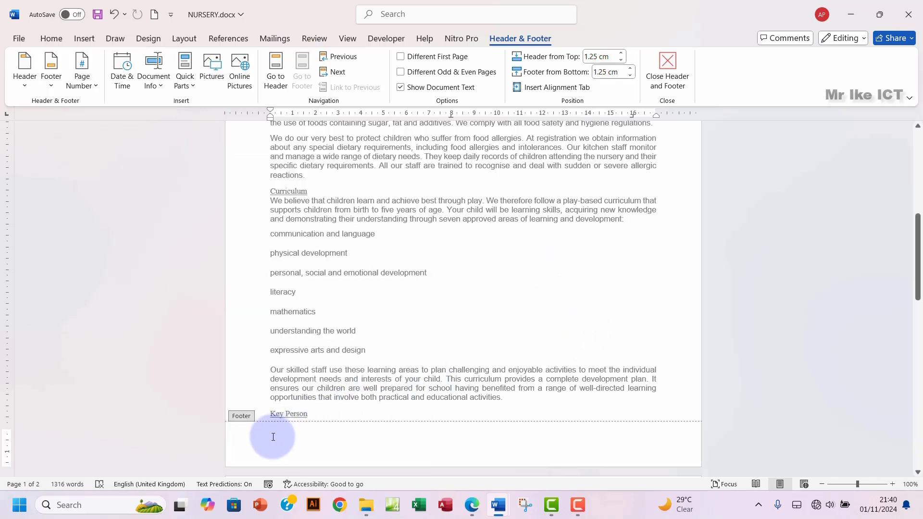
Step: Insert a Current Position plain page number in the footer, then undo it
click(475, 513)
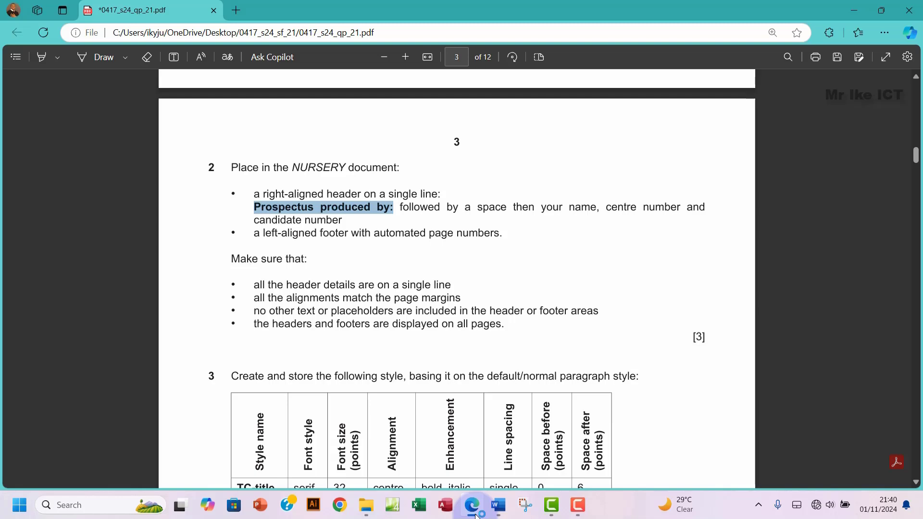
click(475, 513)
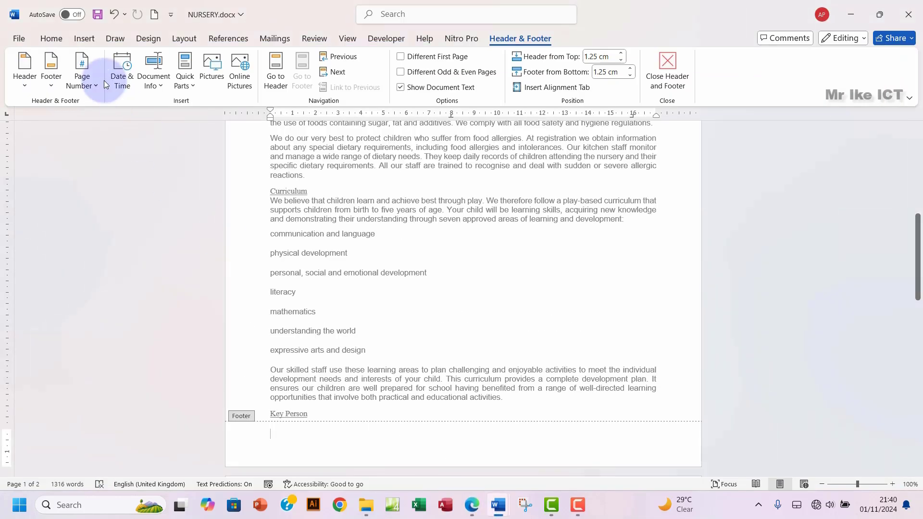
click(82, 85)
click(82, 85)
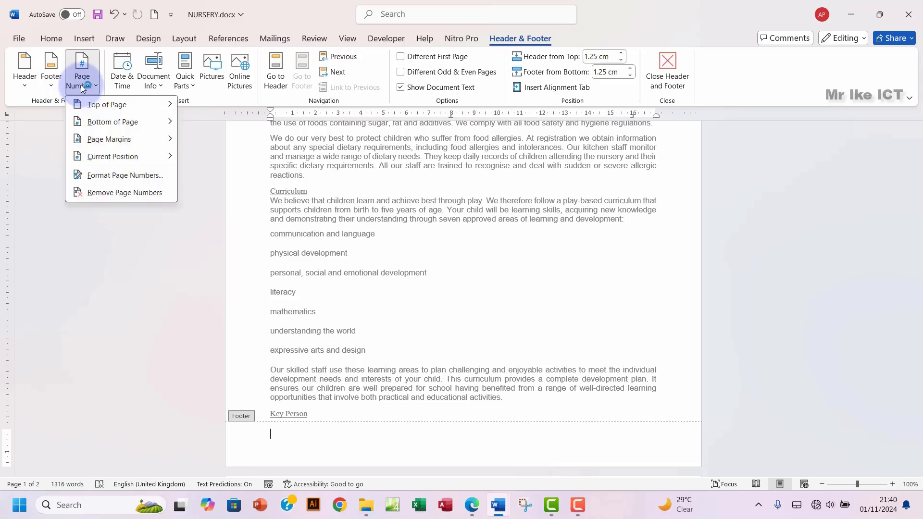
mouse_move(111, 160)
click(217, 176)
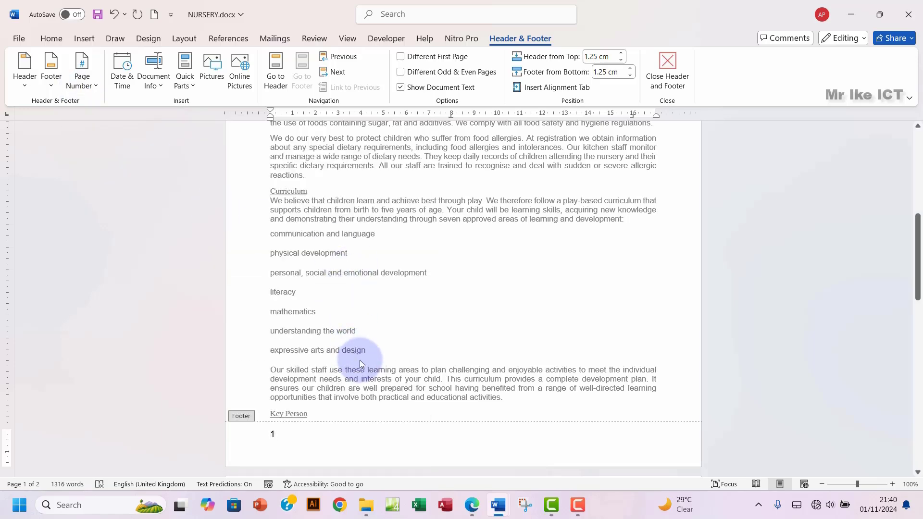
key(ctrl+z)
Step: Add a Blank footer holding a plain automatic page number, then close header and footer editing
double_click(337, 254)
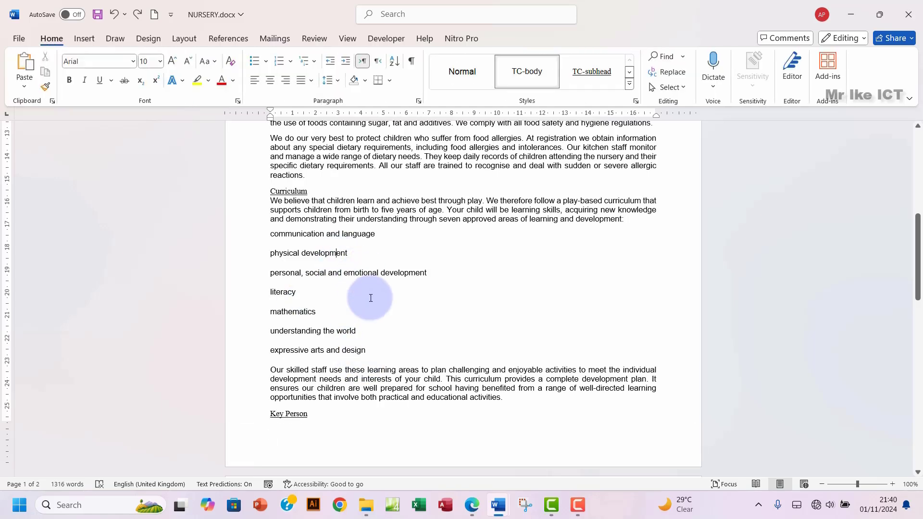
click(85, 39)
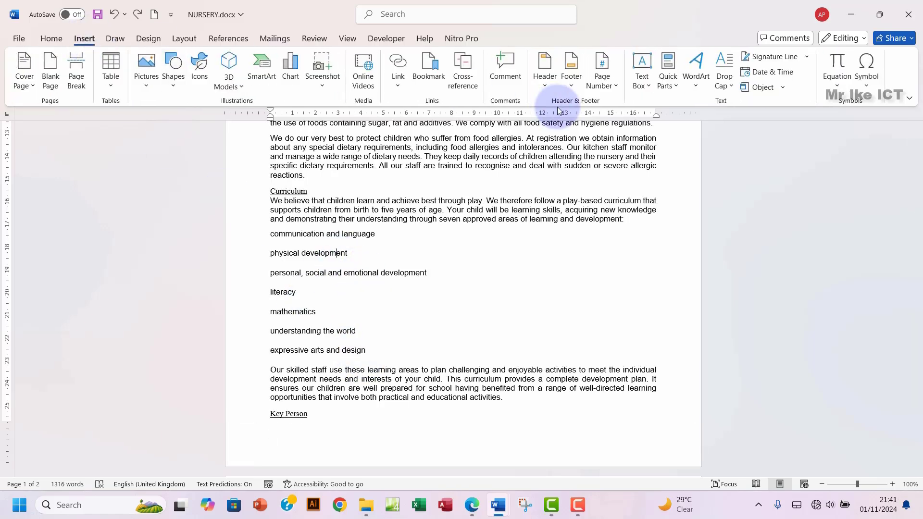
click(570, 87)
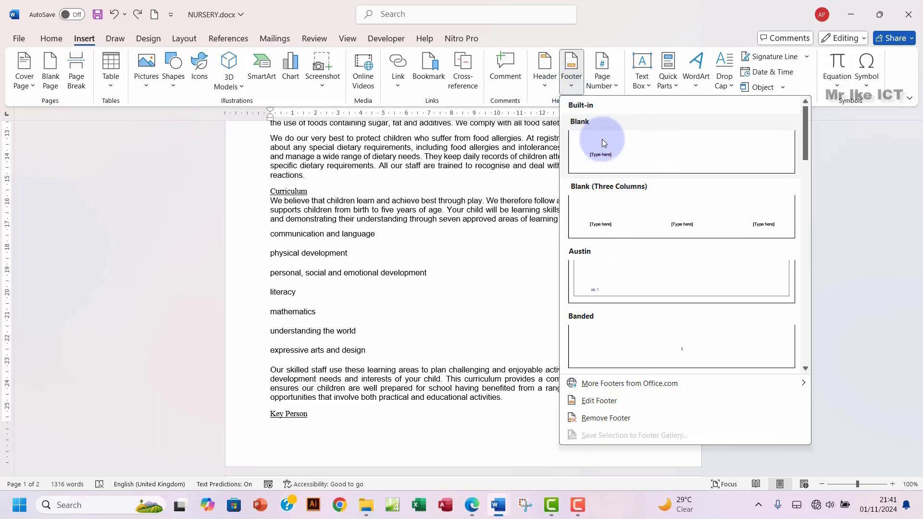
click(618, 150)
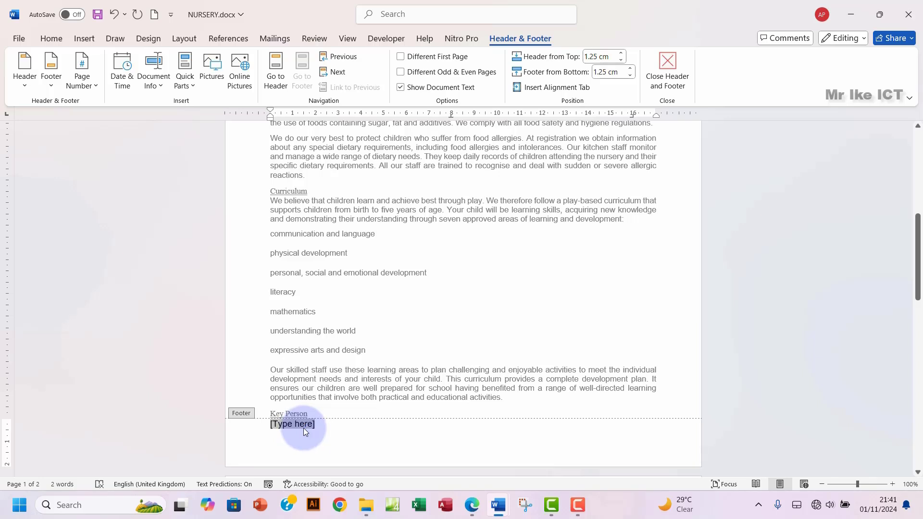
click(82, 79)
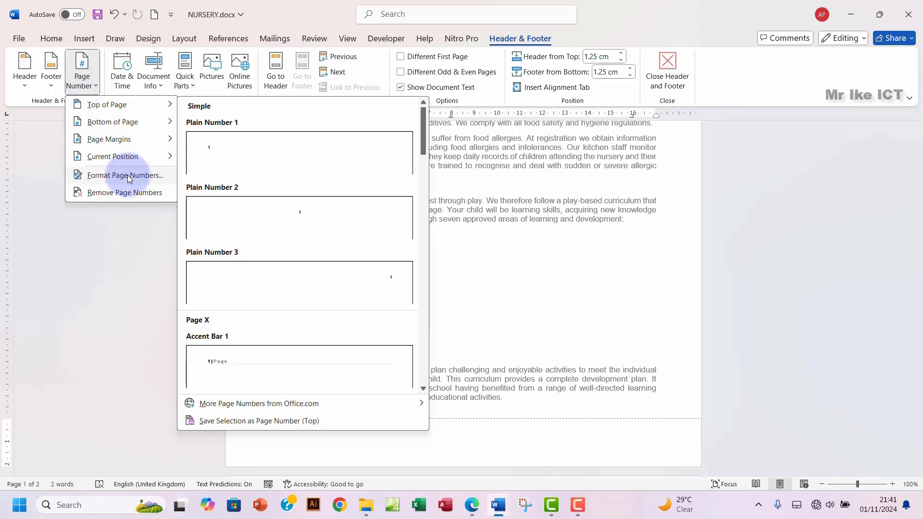
mouse_move(127, 160)
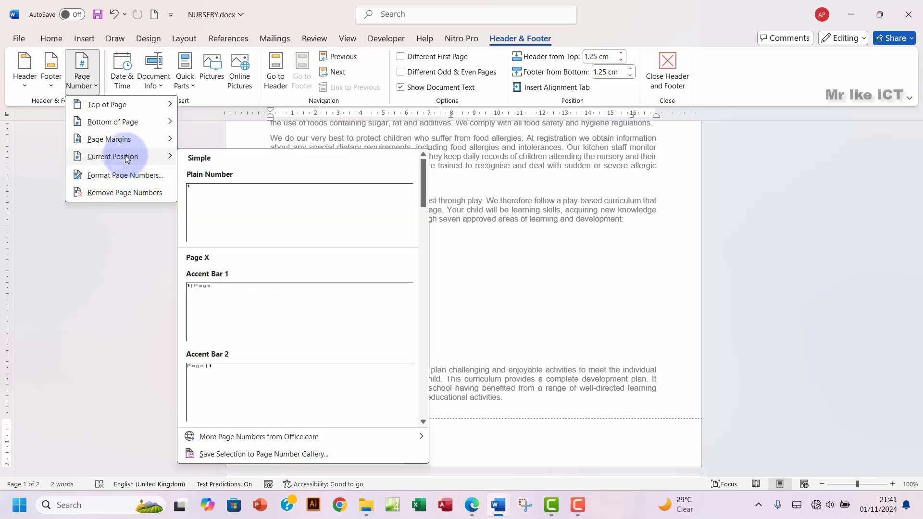
click(227, 206)
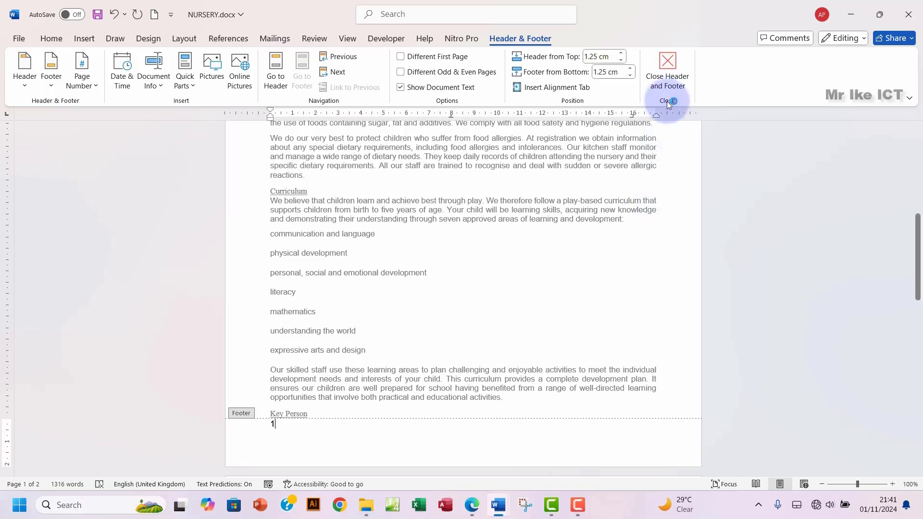
click(668, 85)
scroll(543, 287, down, 10)
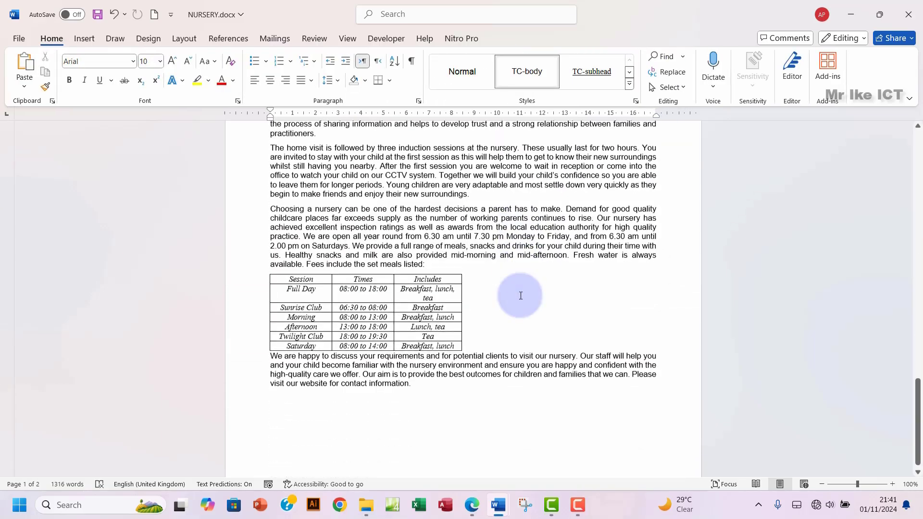
Step: Return to the top of the NURSERY document and bring the exam paper PDF forward
scroll(521, 295, up, 15)
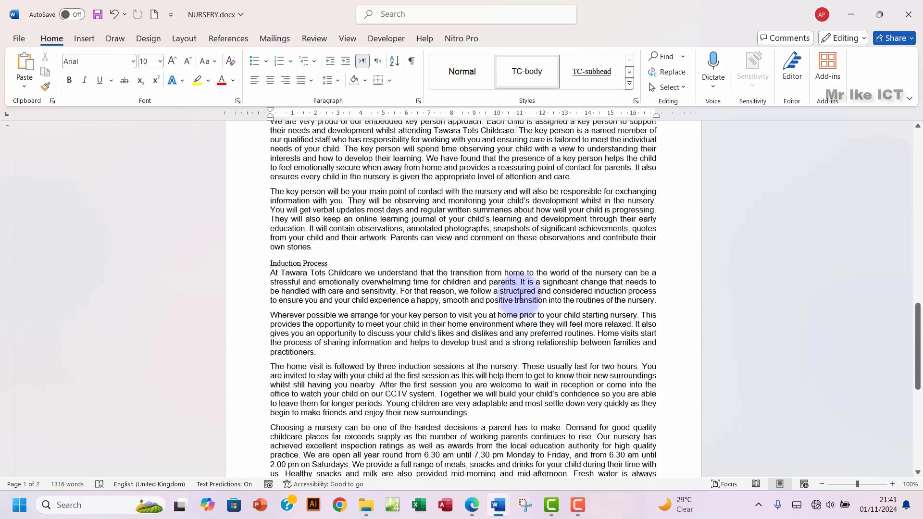
scroll(517, 291, up, 10)
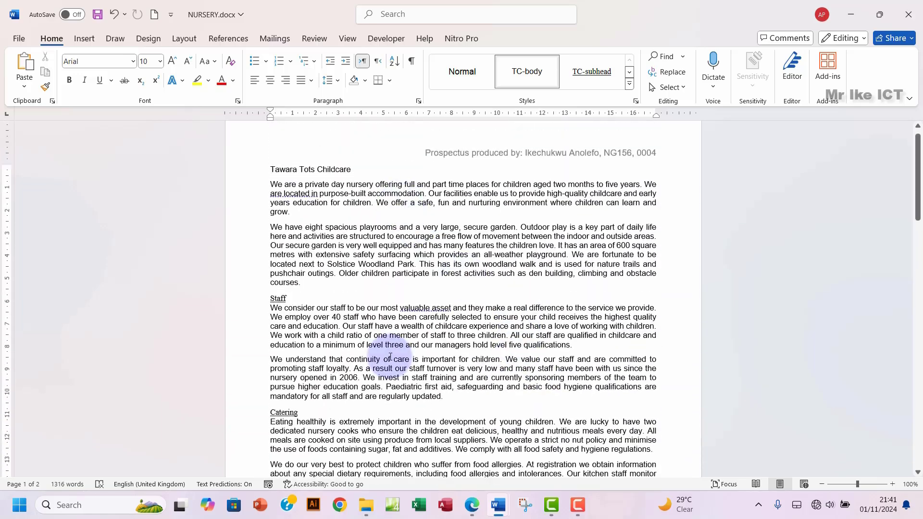
click(472, 505)
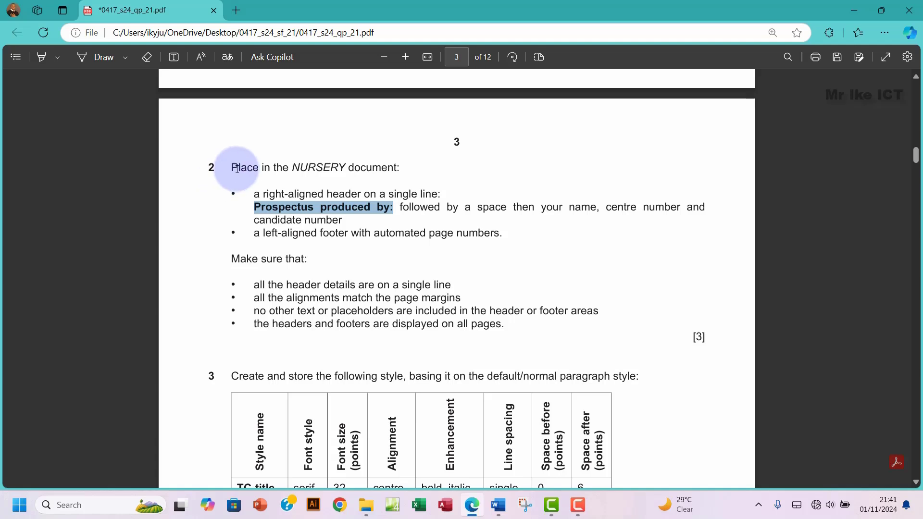
Step: Highlight the whole of question 2 in green in the exam paper
drag(233, 167, 511, 325)
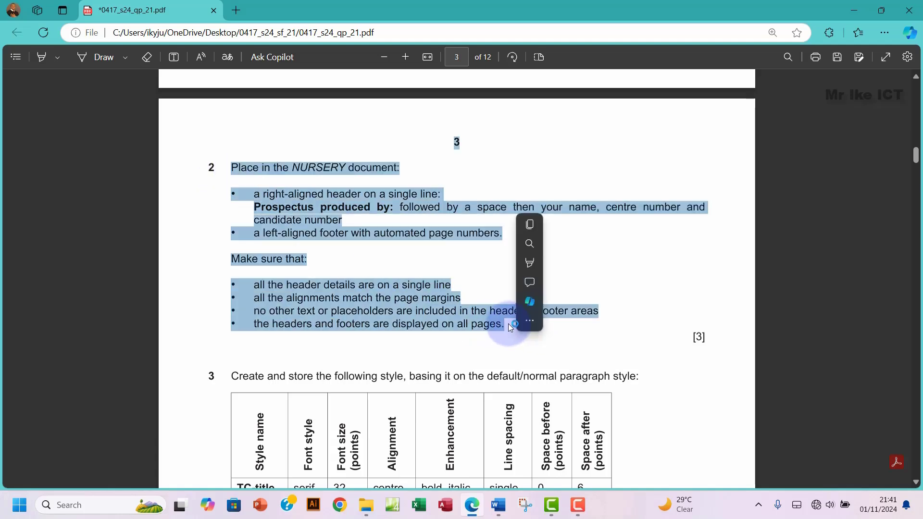
mouse_move(535, 264)
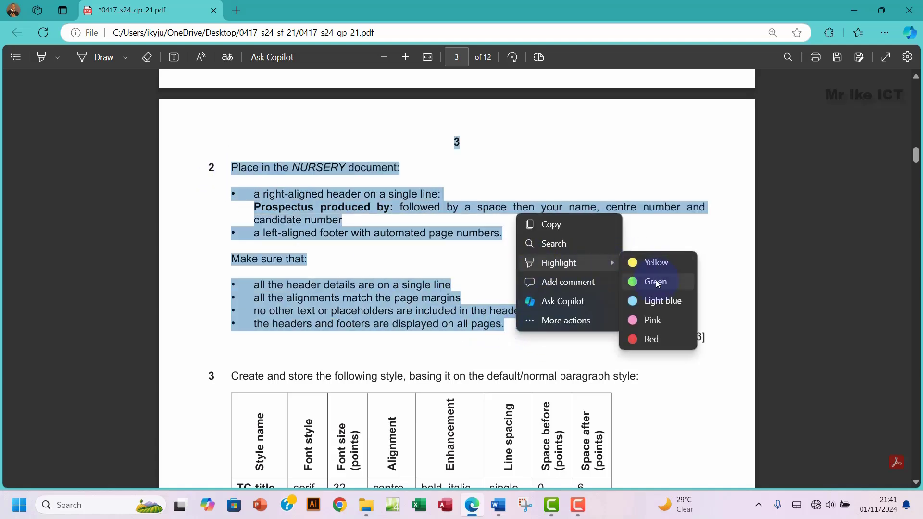
click(655, 281)
scroll(344, 354, down, 5)
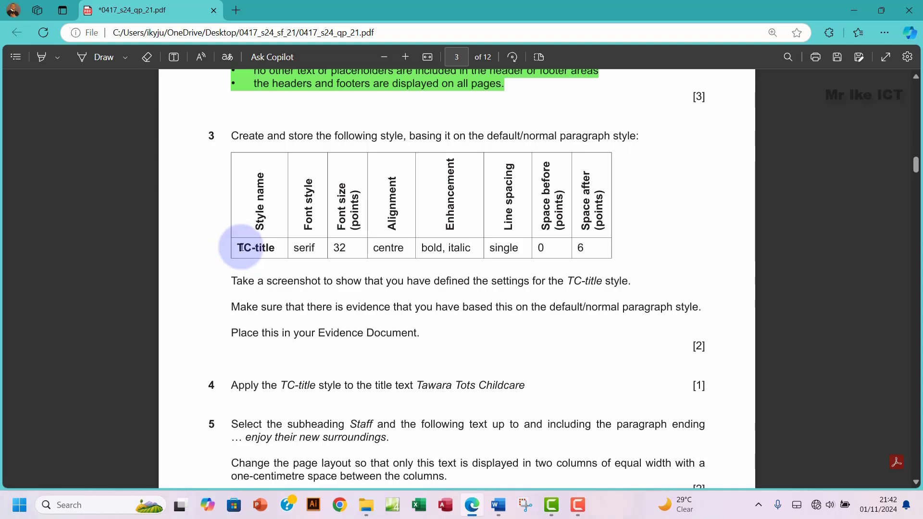
Step: Copy the style name TC-title and open the NURSERY document's styles list
drag(236, 248, 277, 248)
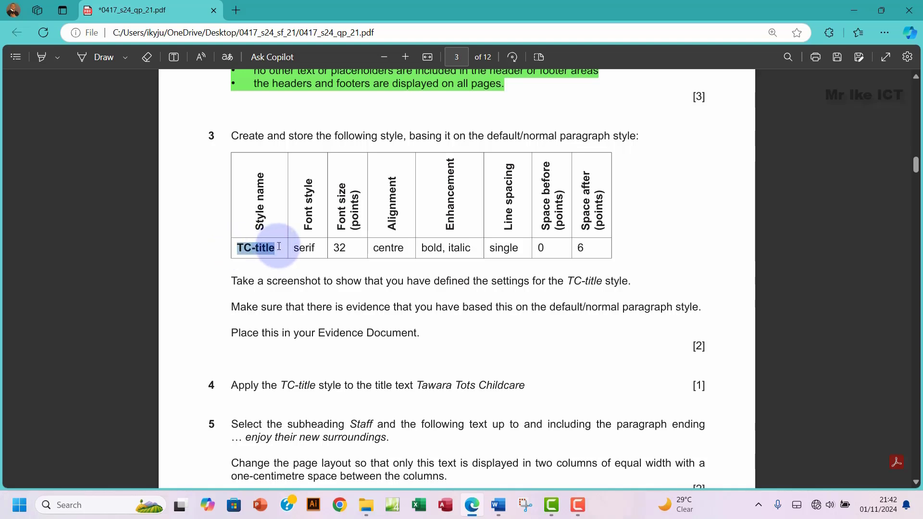
key(ctrl+c)
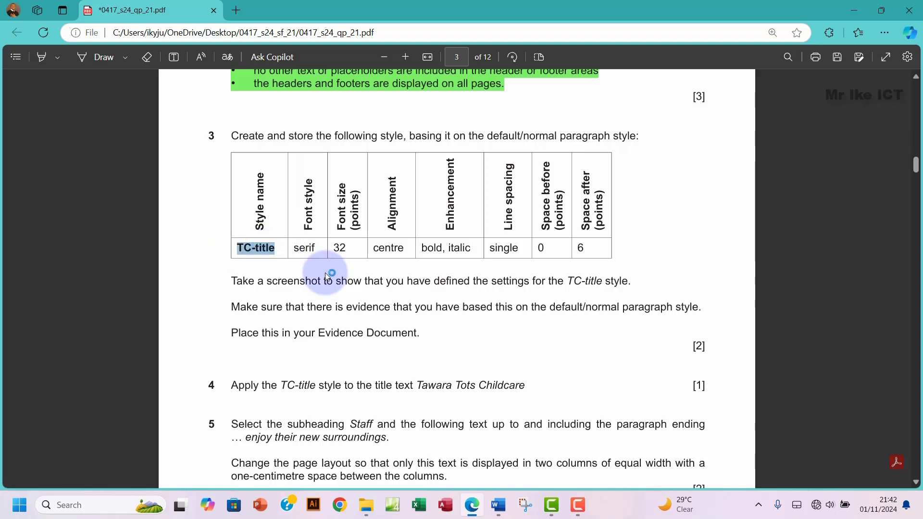
mouse_move(499, 507)
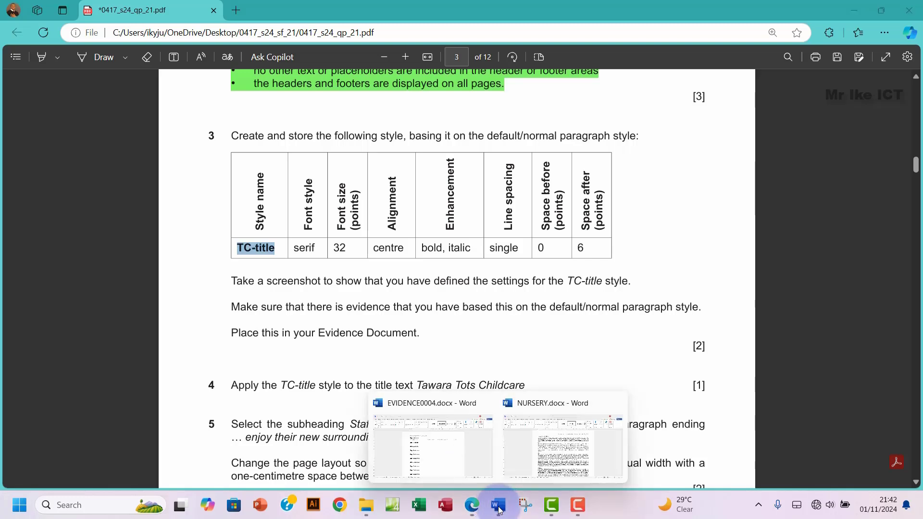
click(553, 445)
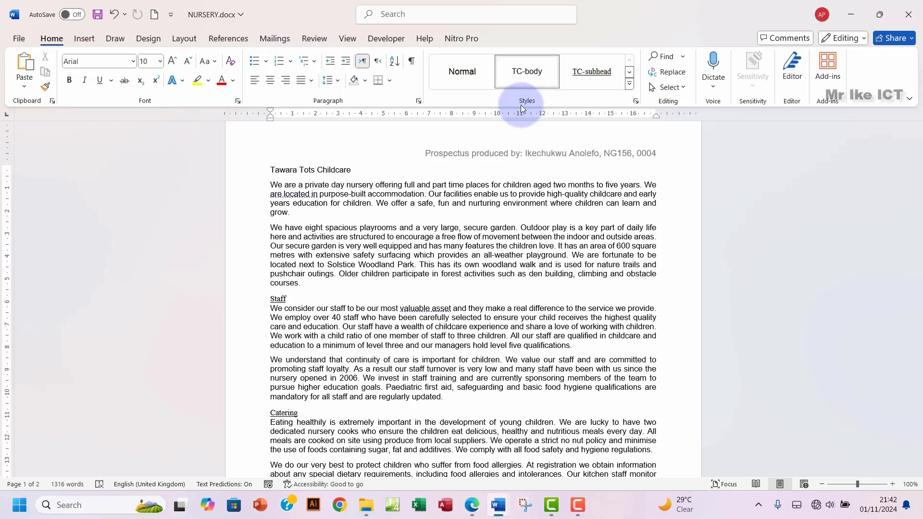
click(635, 101)
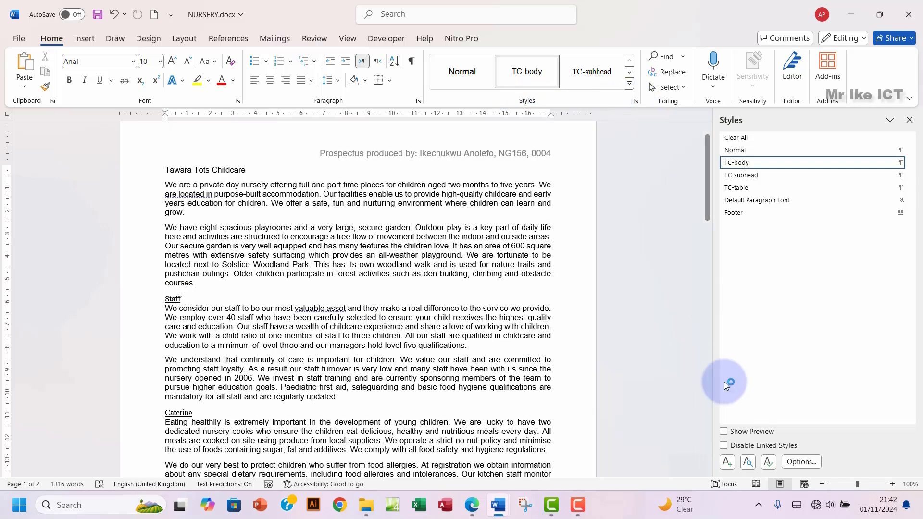
Step: Start a new style based on Normal using the Times New Roman font
click(728, 462)
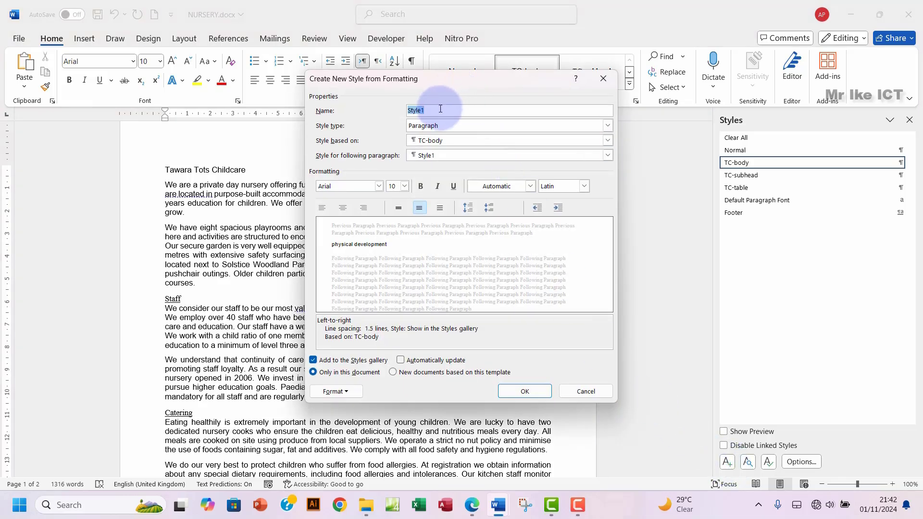
click(451, 140)
click(429, 159)
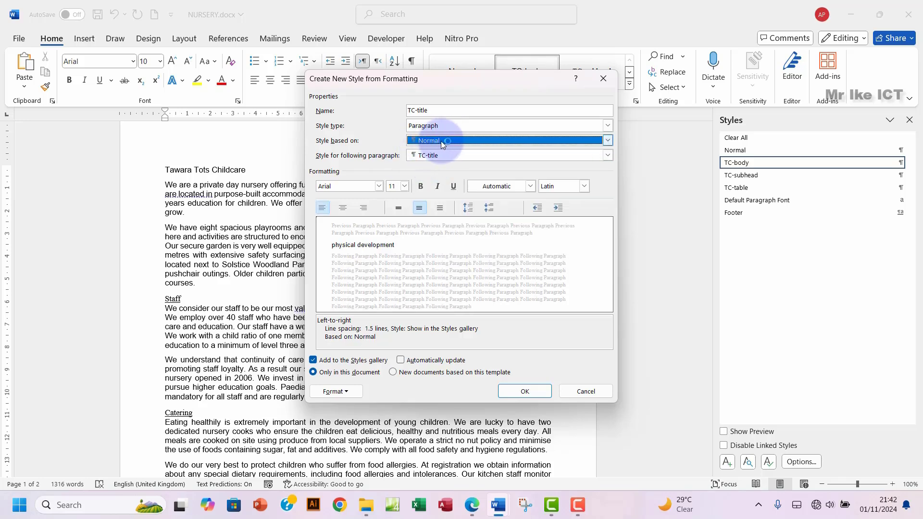
click(442, 111)
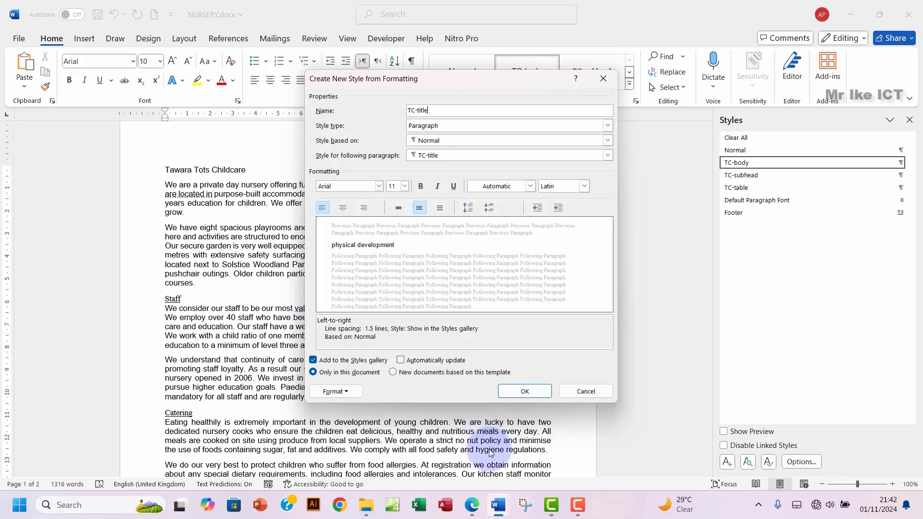
click(472, 506)
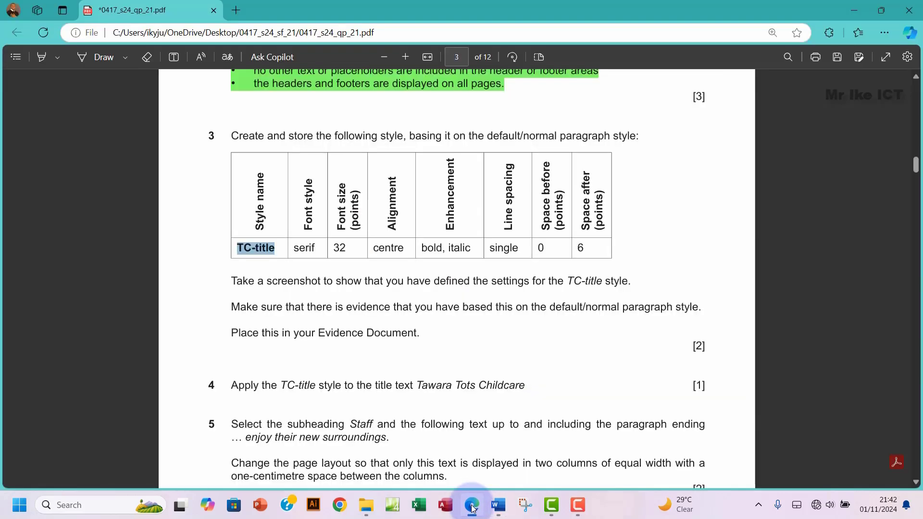
click(473, 506)
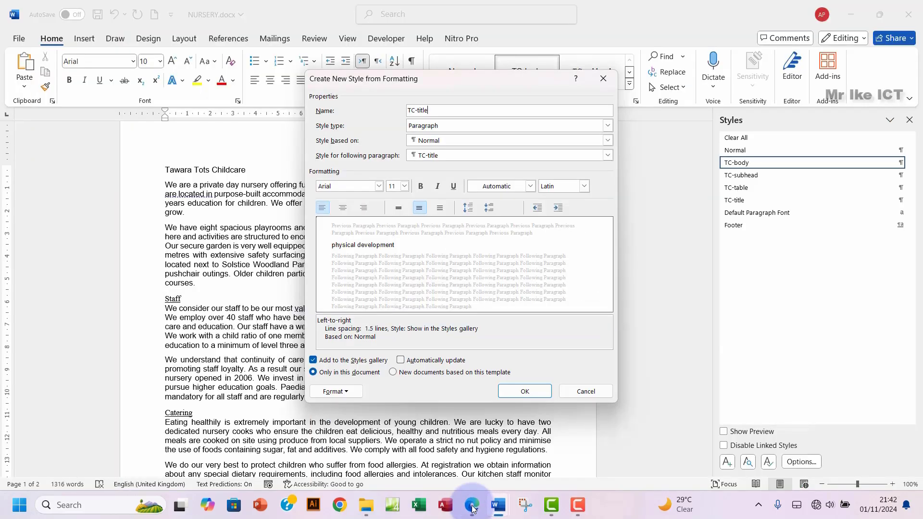
click(379, 186)
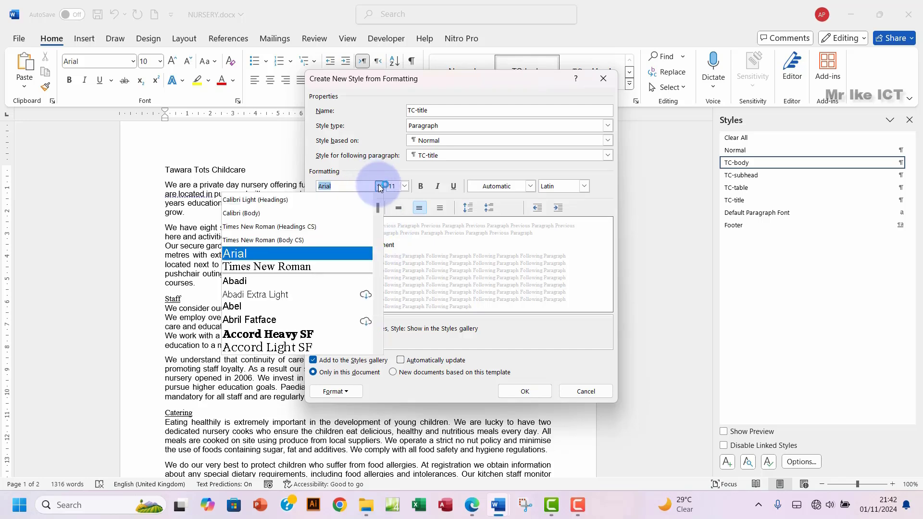
click(298, 267)
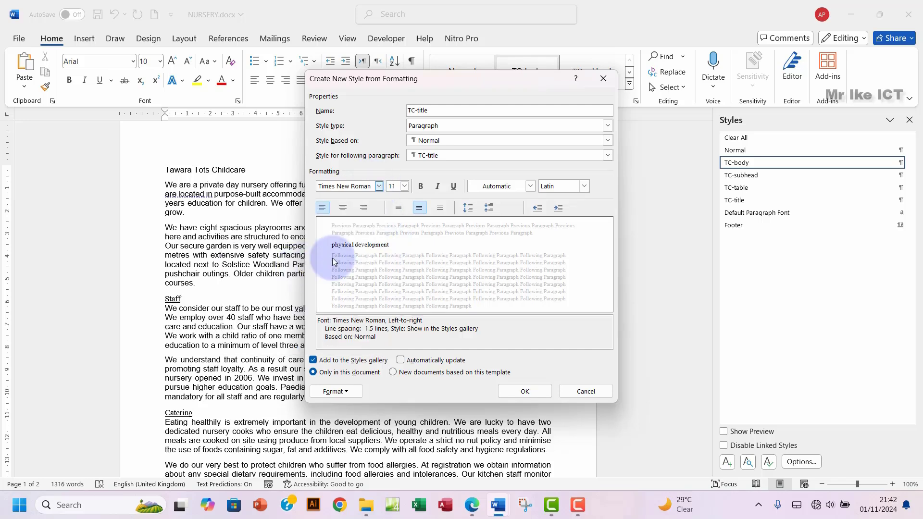
click(472, 506)
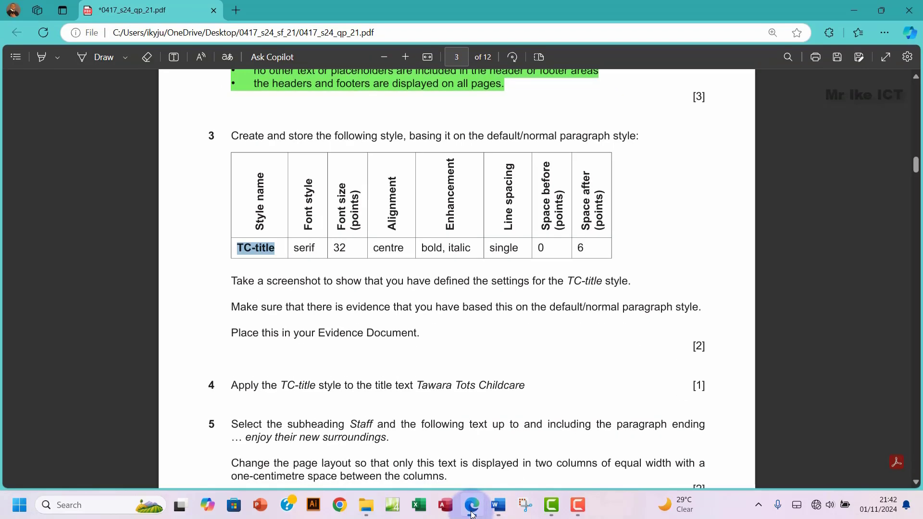
click(472, 506)
Step: Set the style's size to 32 pt, then cancel the unfinished style
click(387, 187)
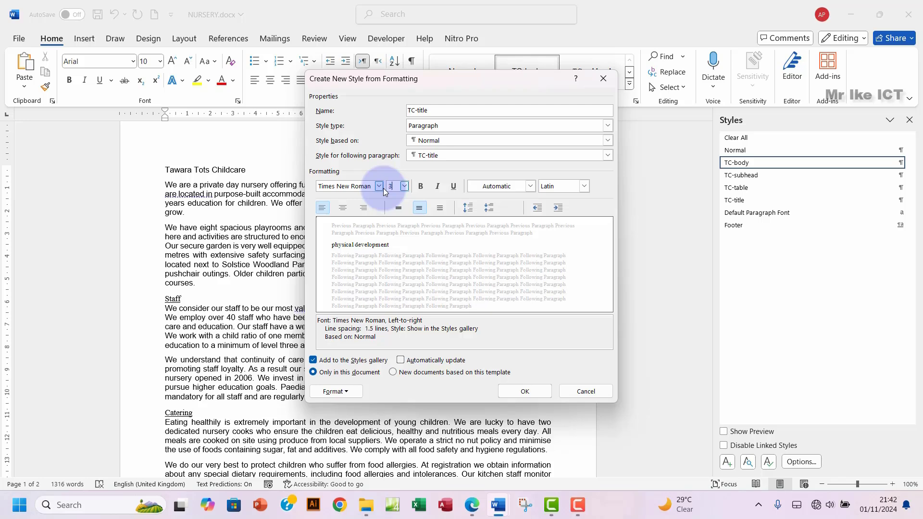
text(32)
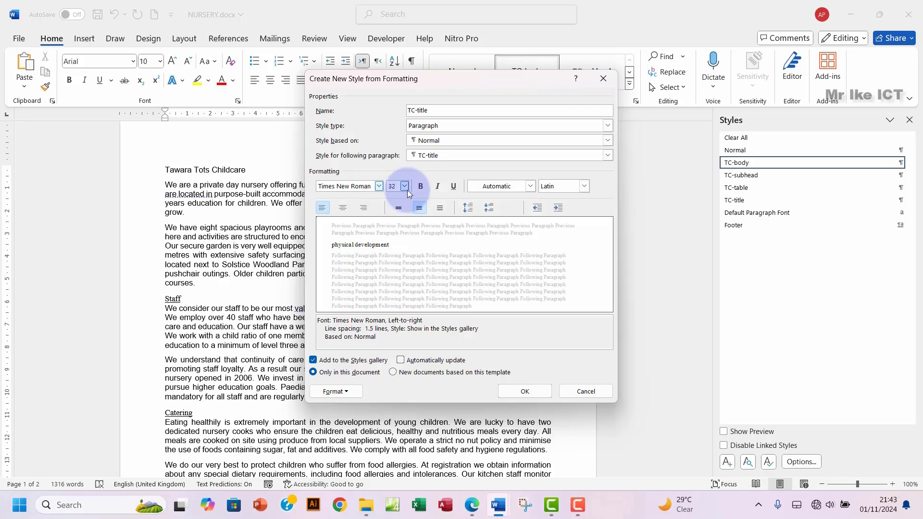
key(Return)
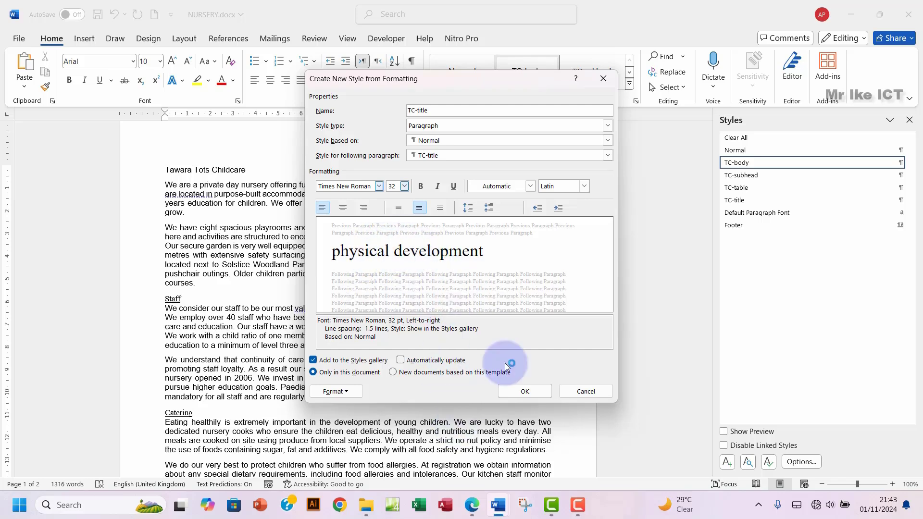
click(474, 510)
click(473, 509)
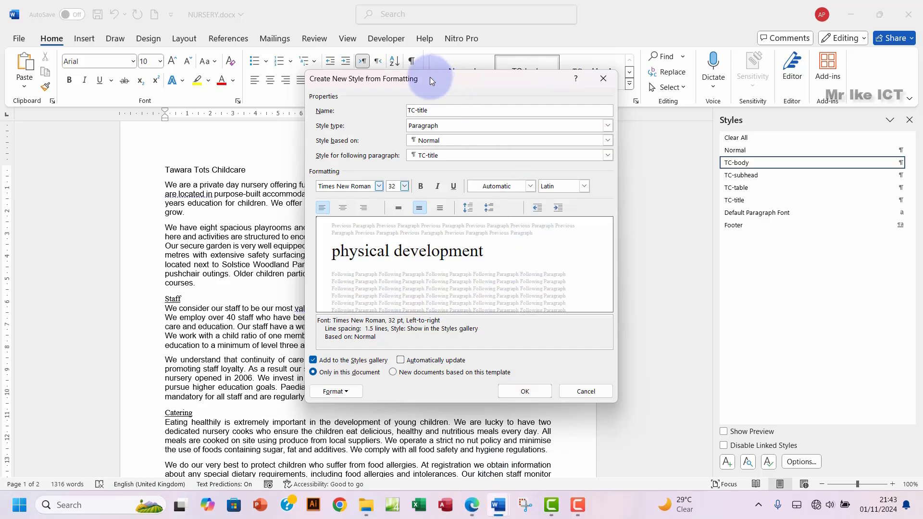
drag(430, 77, 534, 91)
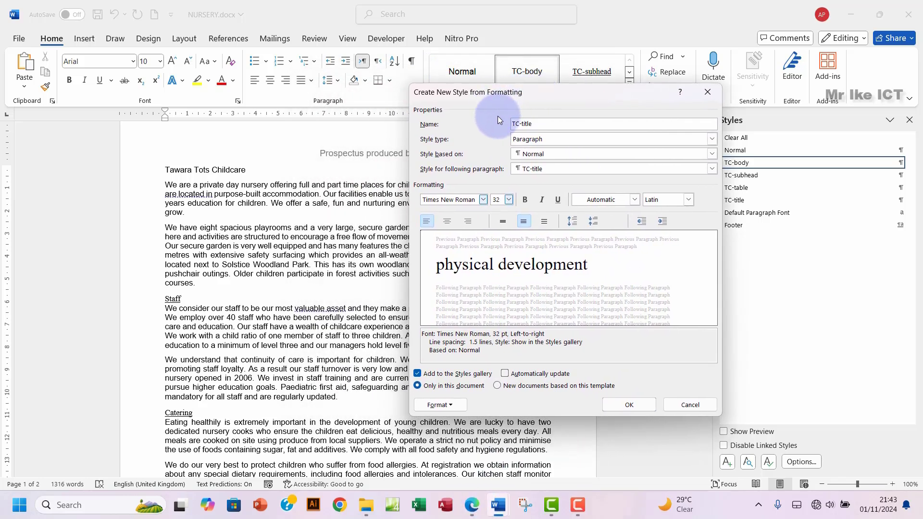
click(691, 405)
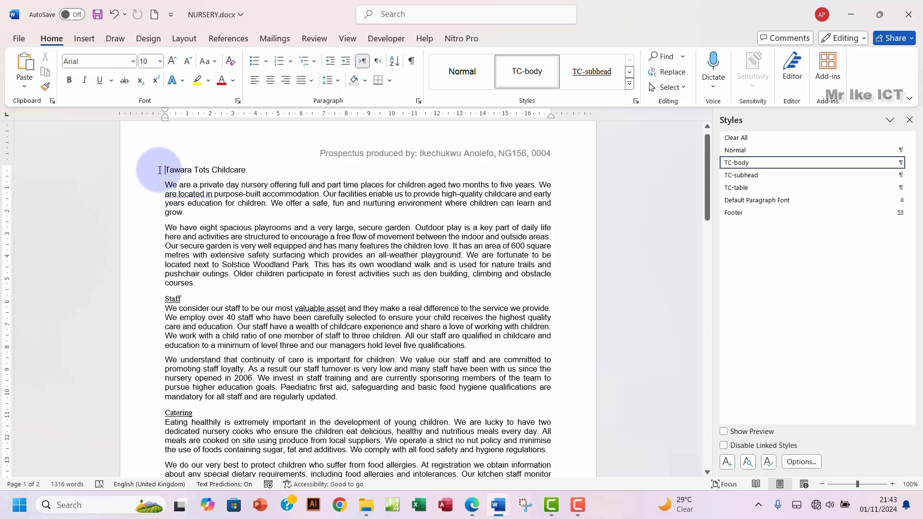
click(166, 169)
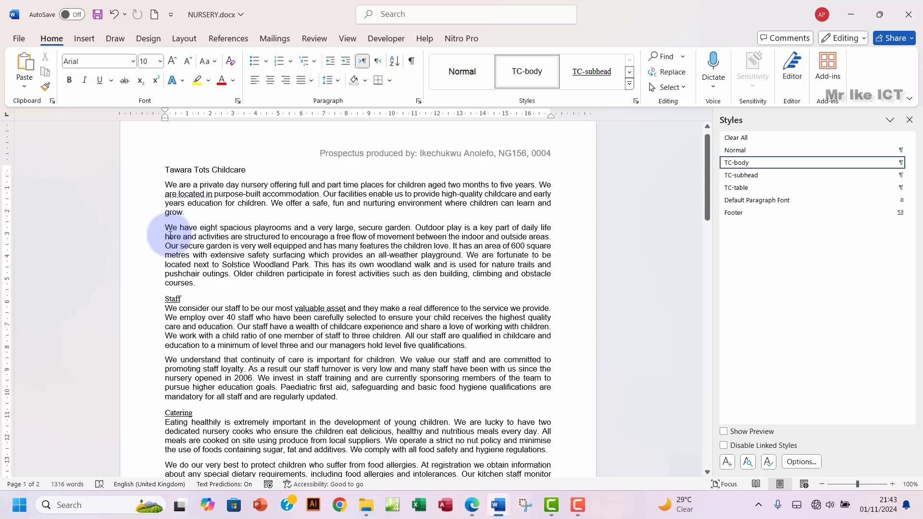
drag(166, 228, 226, 294)
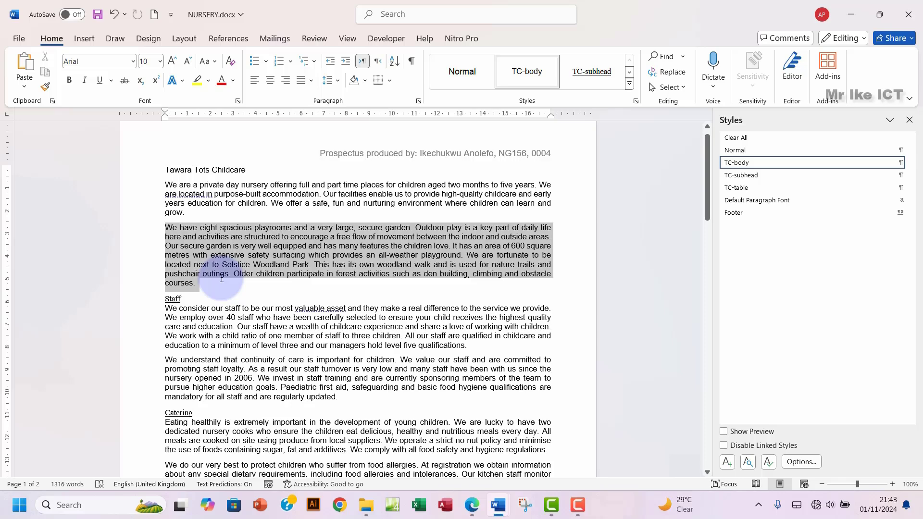
click(166, 169)
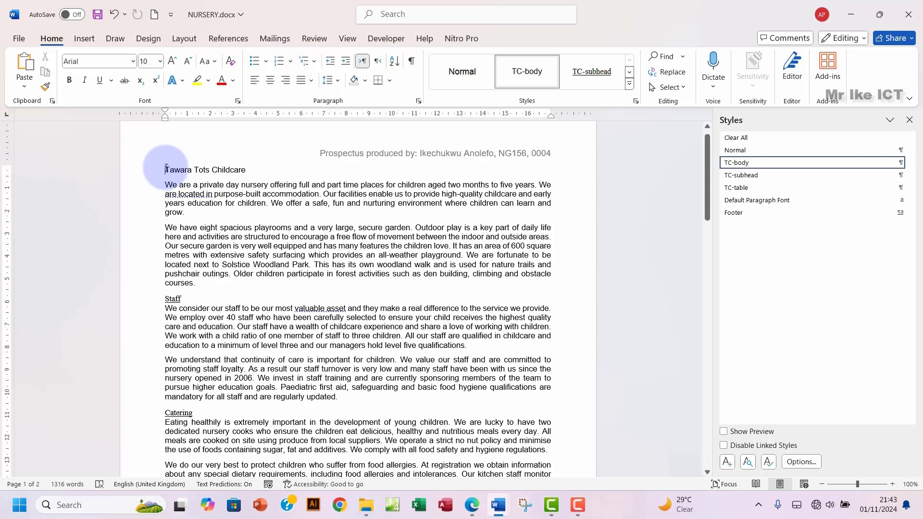
Step: Start a new style named TC-title in Times New Roman, based on Normal
click(727, 463)
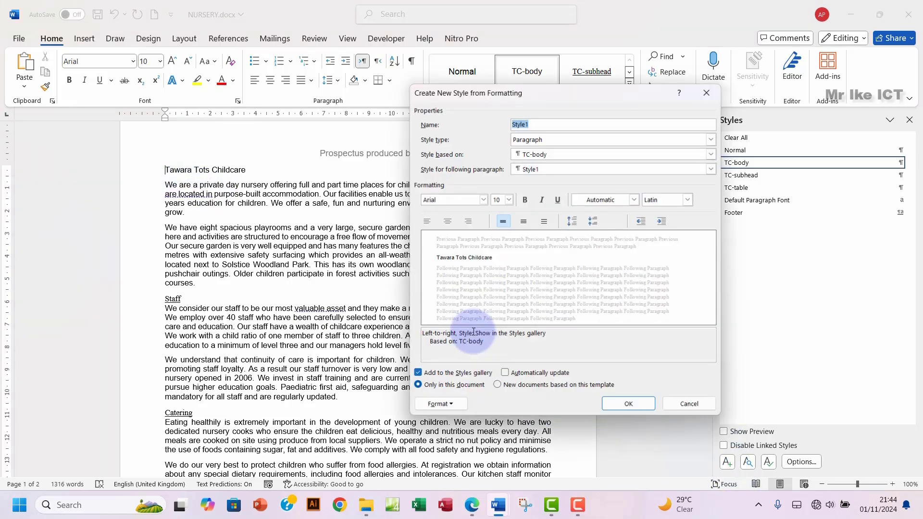
click(483, 201)
click(375, 264)
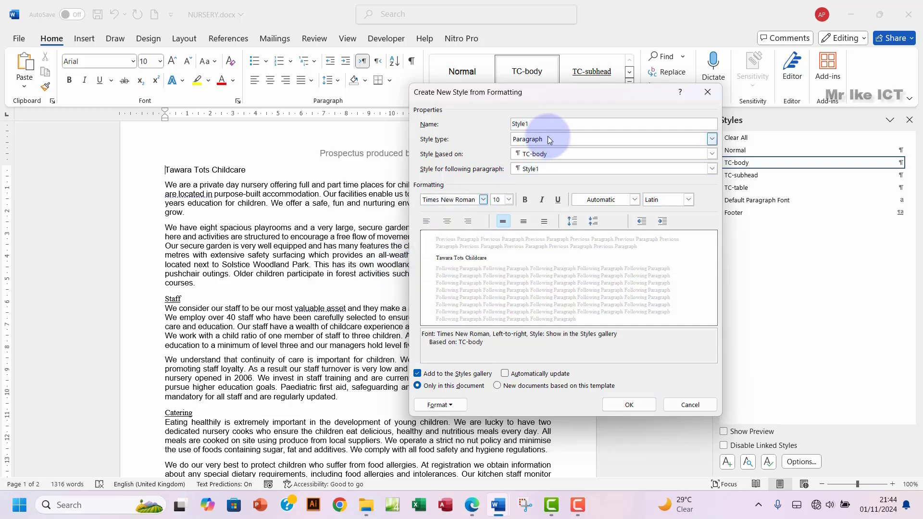
drag(531, 124, 505, 129)
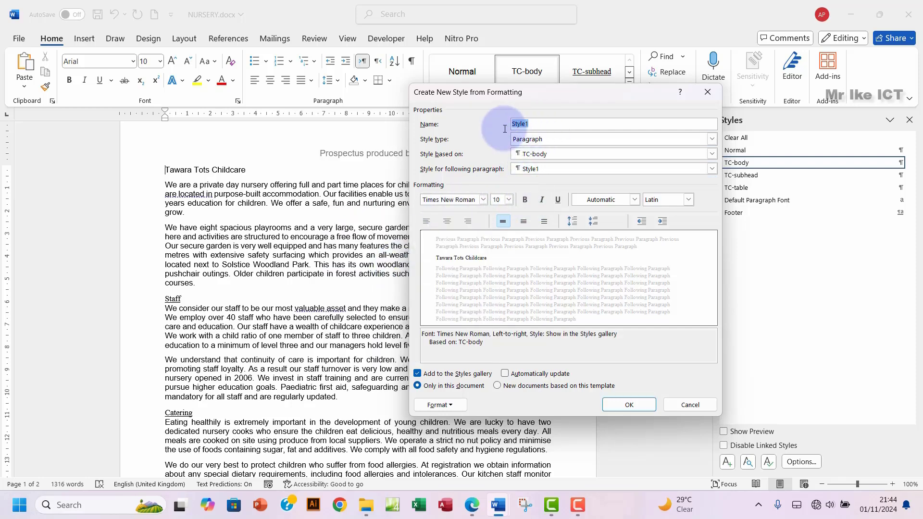
text(TC-title)
click(541, 154)
click(533, 172)
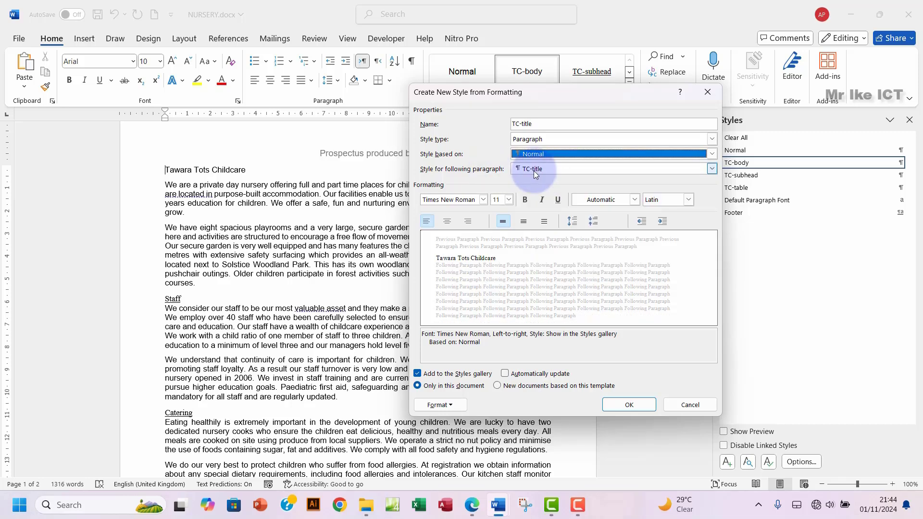
Step: Make the TC-title style 32 pt, centred, bold and italic
drag(503, 199, 483, 200)
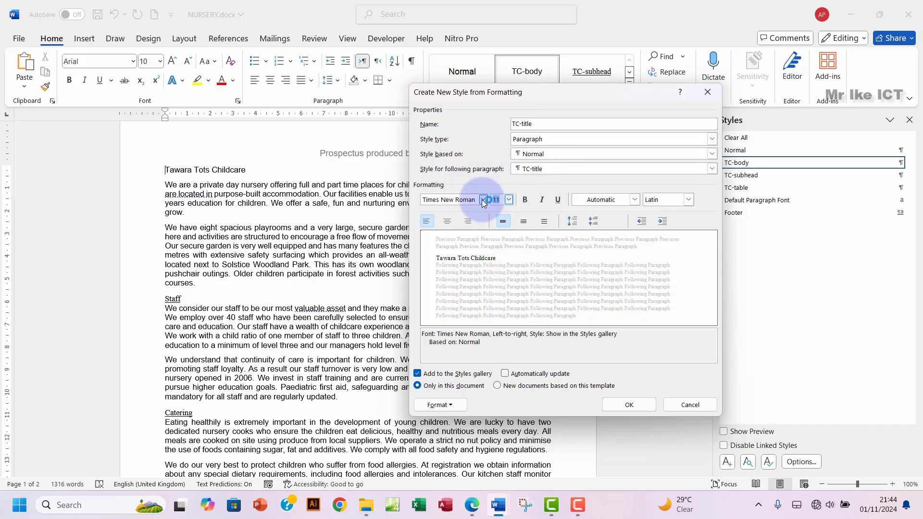
click(510, 203)
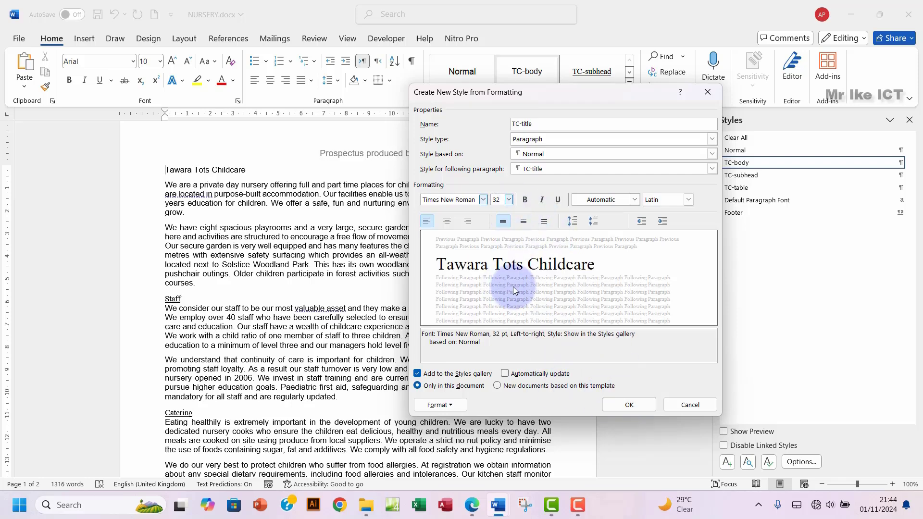
click(469, 507)
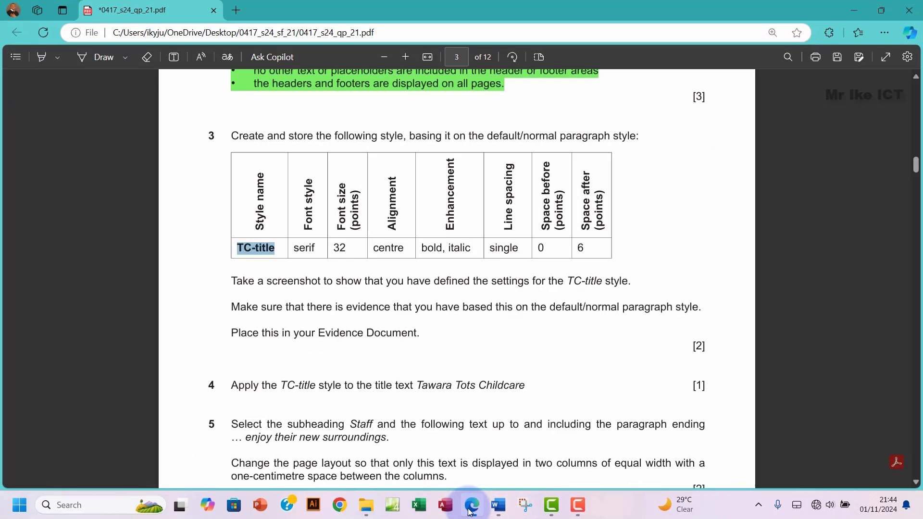
click(470, 507)
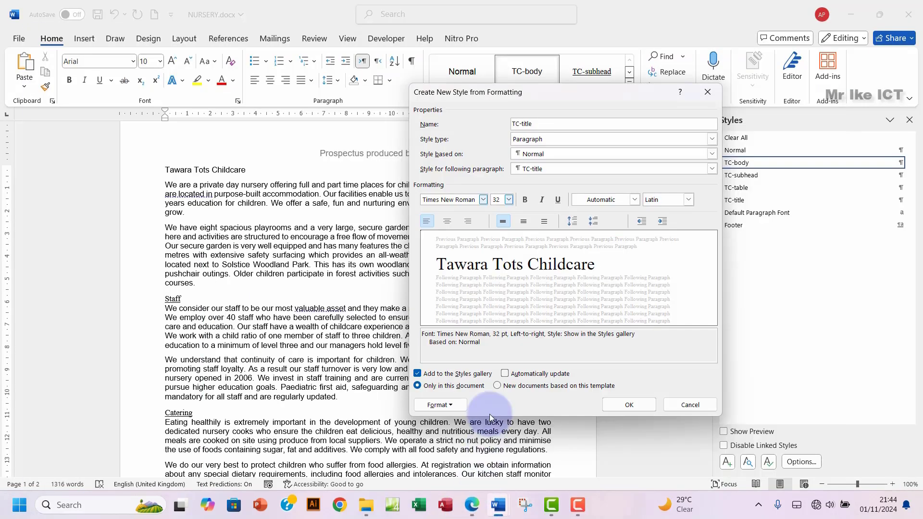
click(448, 221)
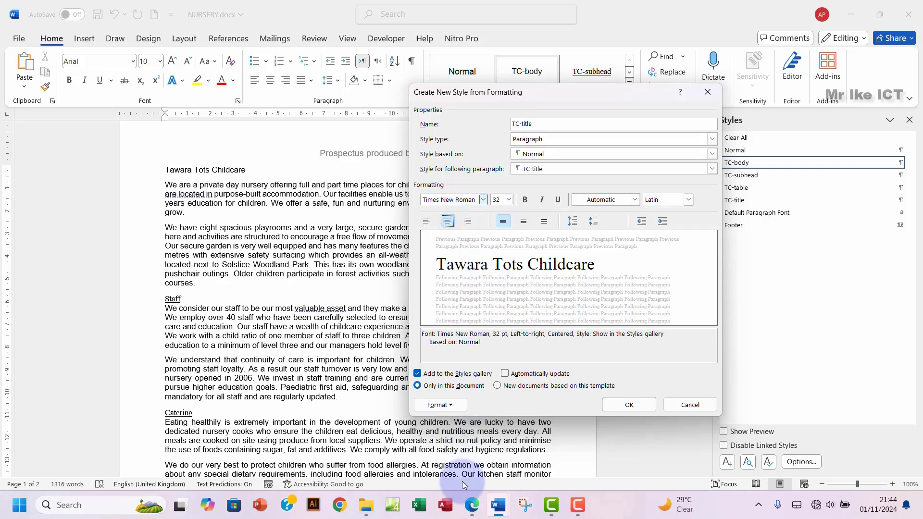
click(472, 510)
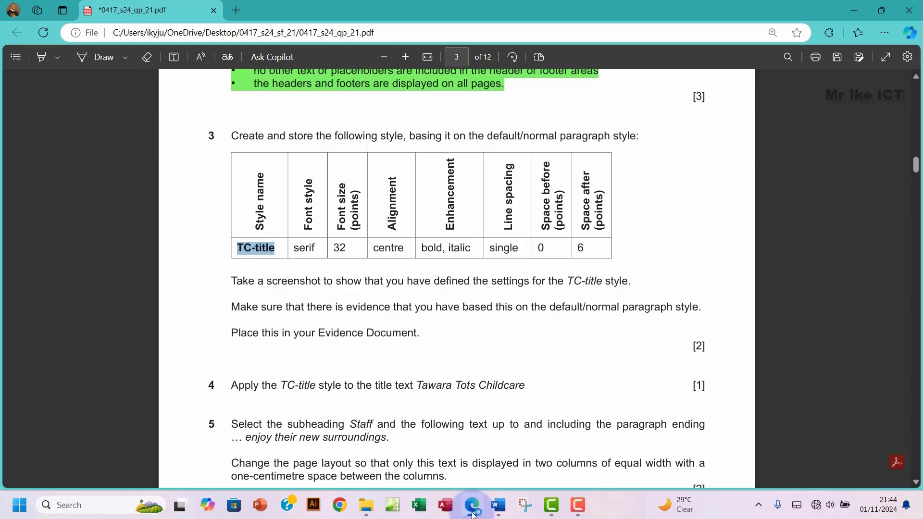
click(473, 511)
click(526, 199)
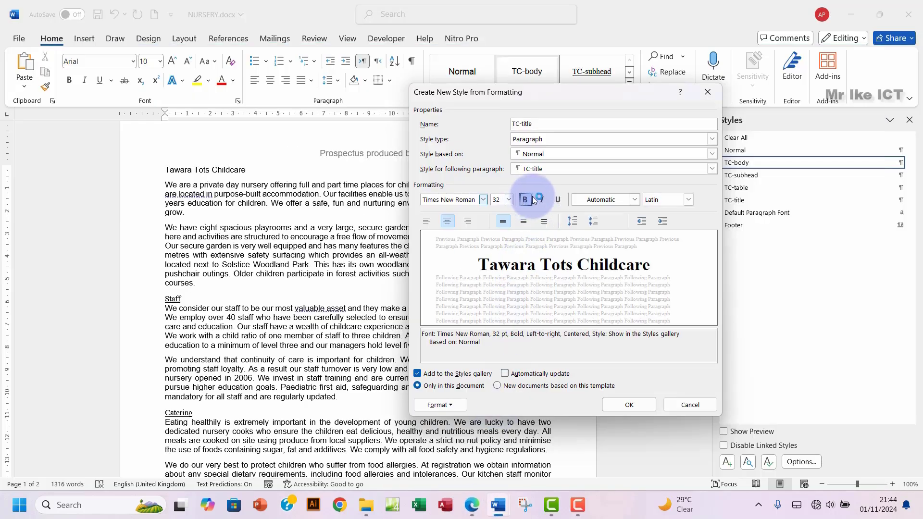
click(542, 200)
click(472, 510)
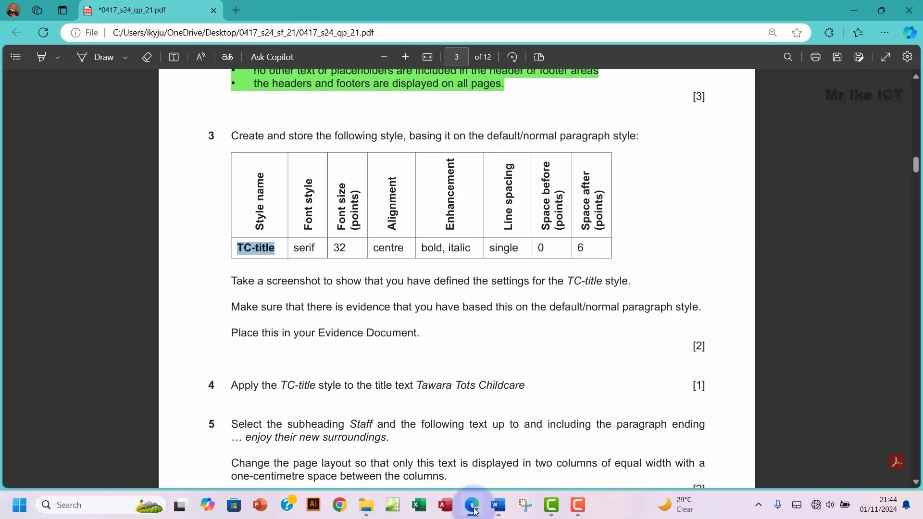
click(474, 510)
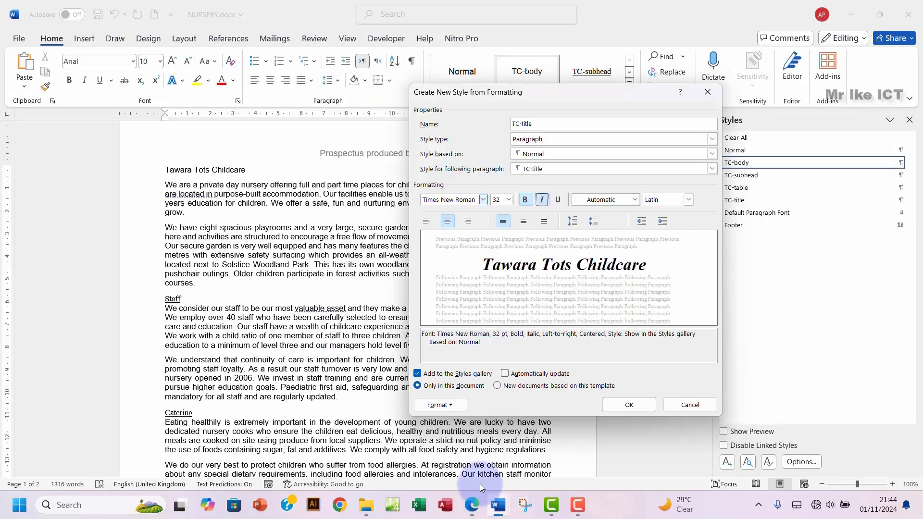
click(440, 405)
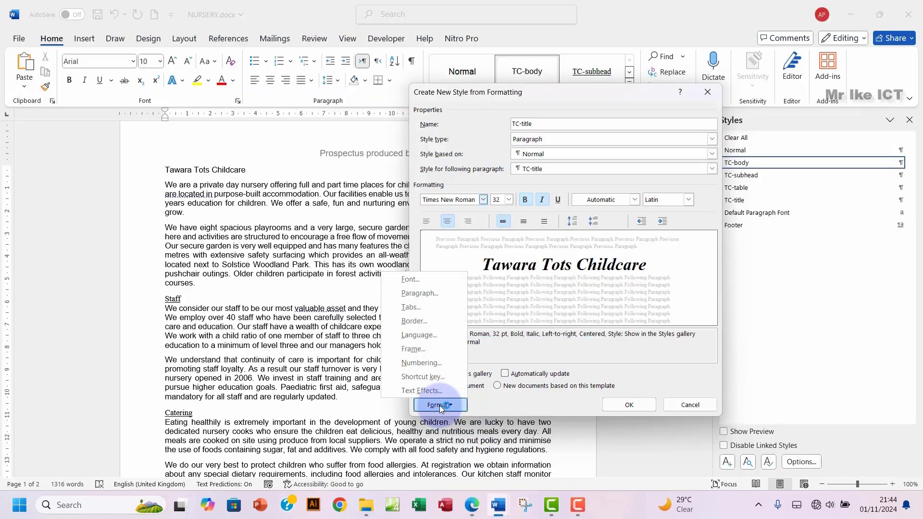
Step: Give TC-title 6 pt spacing after the paragraph and save the style
click(423, 289)
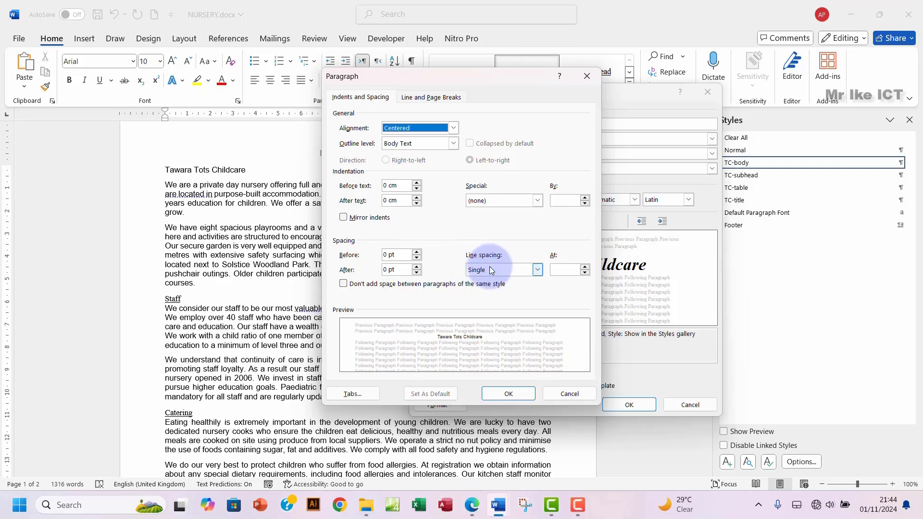
click(473, 508)
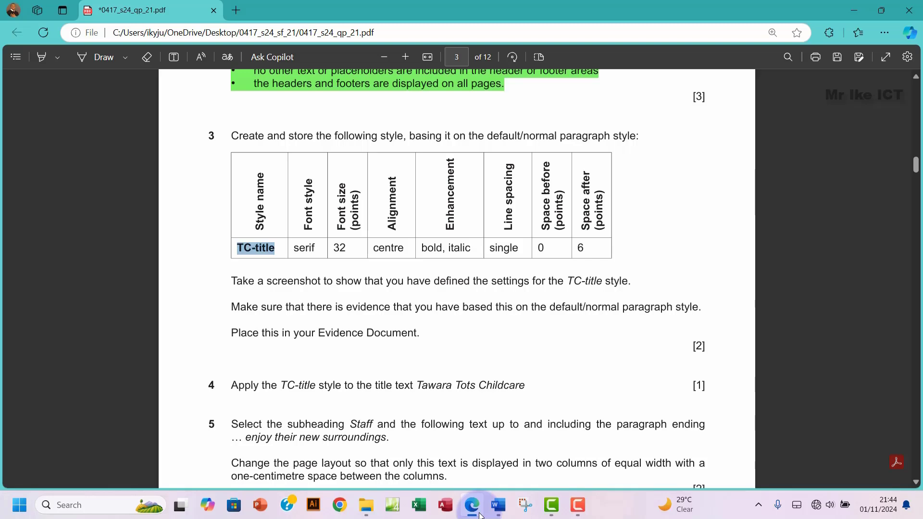
click(476, 508)
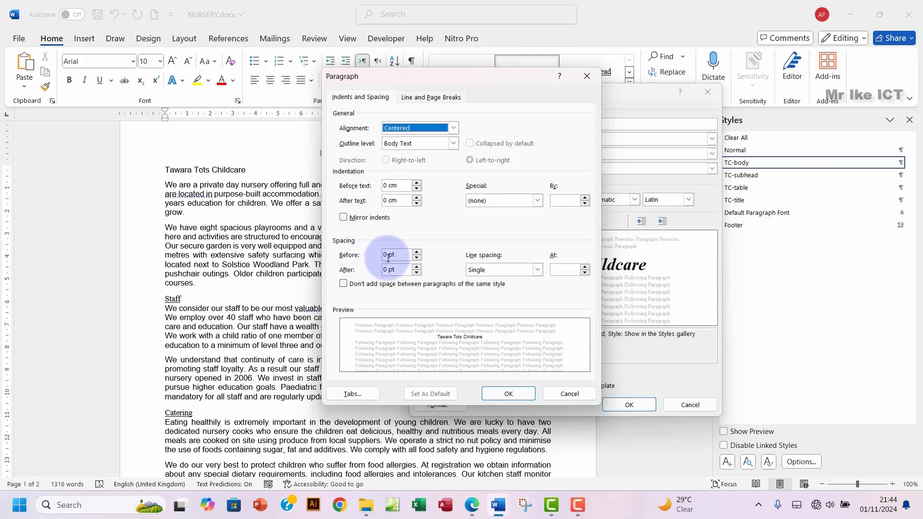
drag(386, 269, 374, 270)
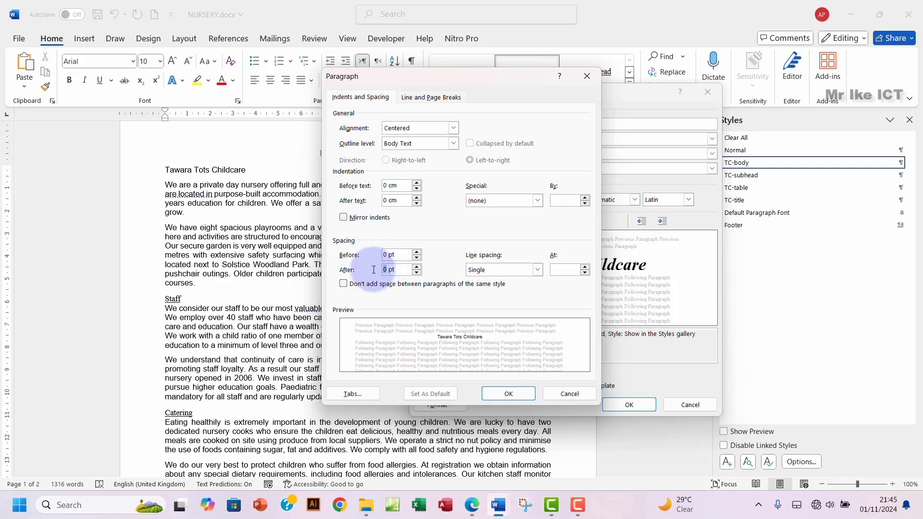
text(6)
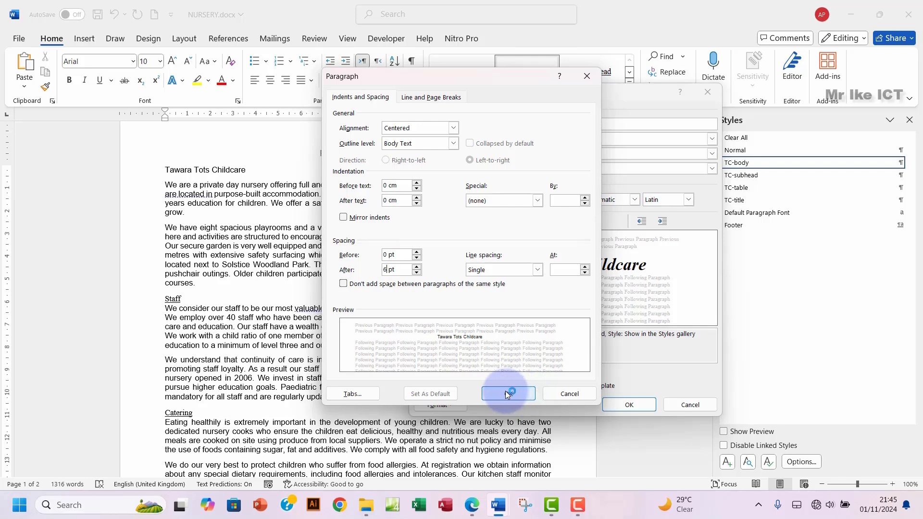
click(508, 395)
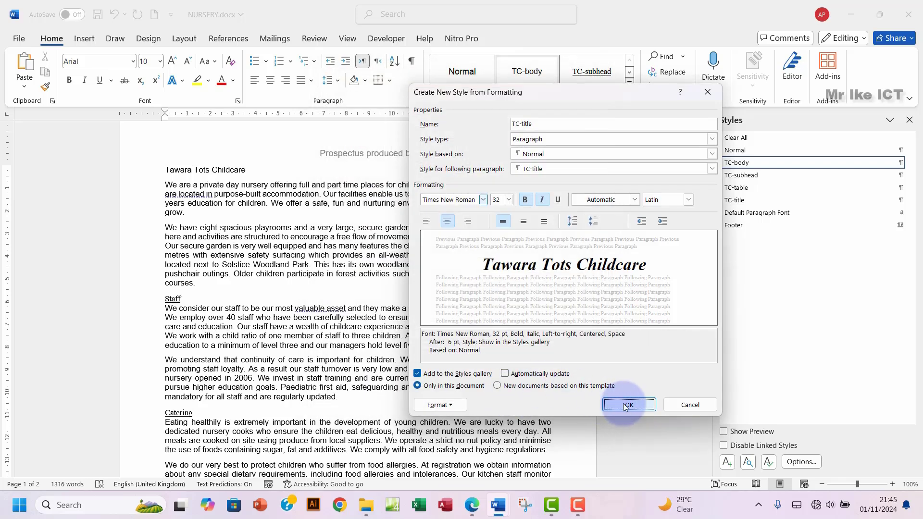
click(476, 511)
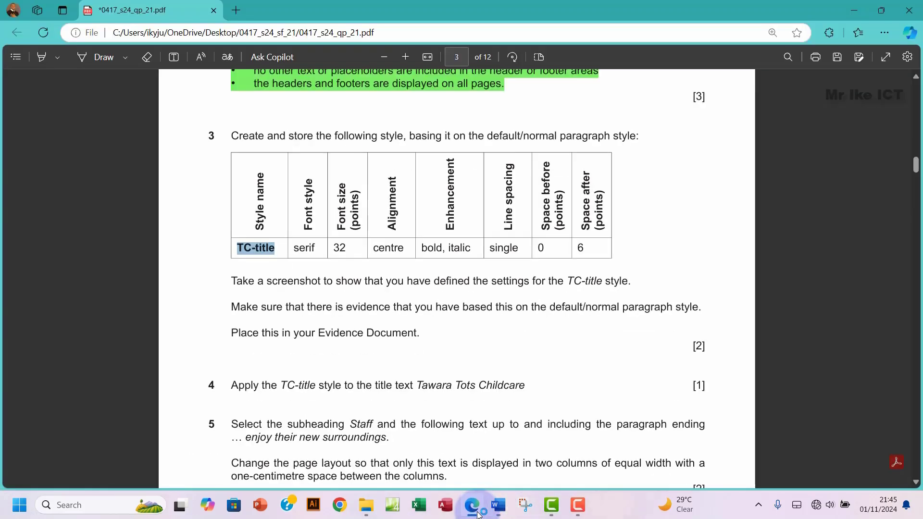
click(477, 513)
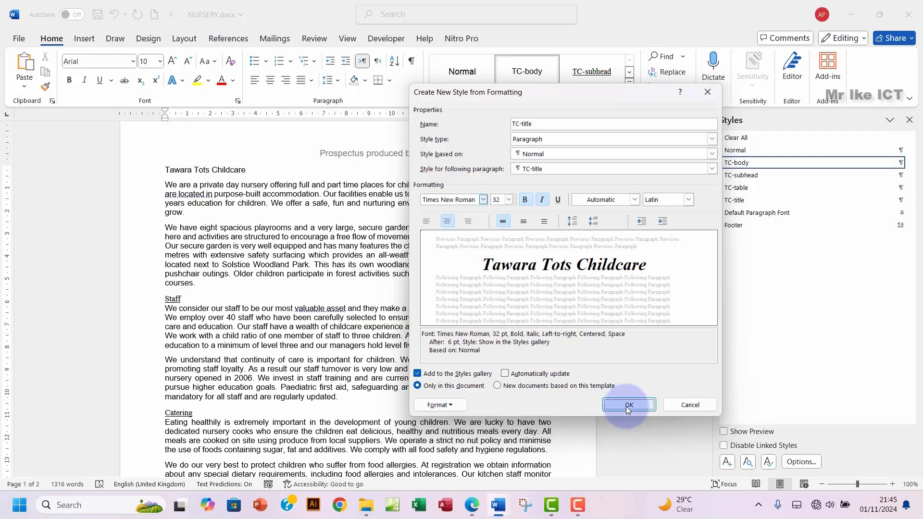
click(626, 406)
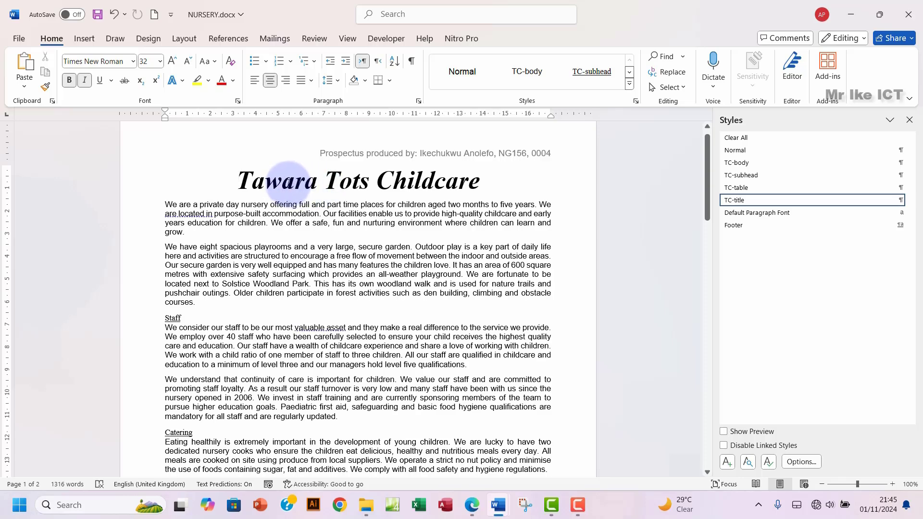
Step: Revert the Tawara Tots Childcare title to TC-body style and bring up the exam paper
drag(242, 181, 454, 179)
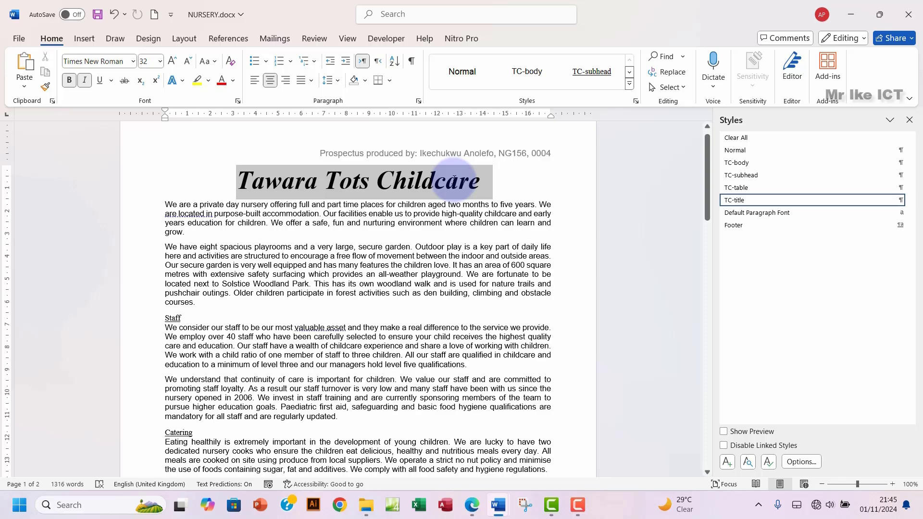
click(525, 76)
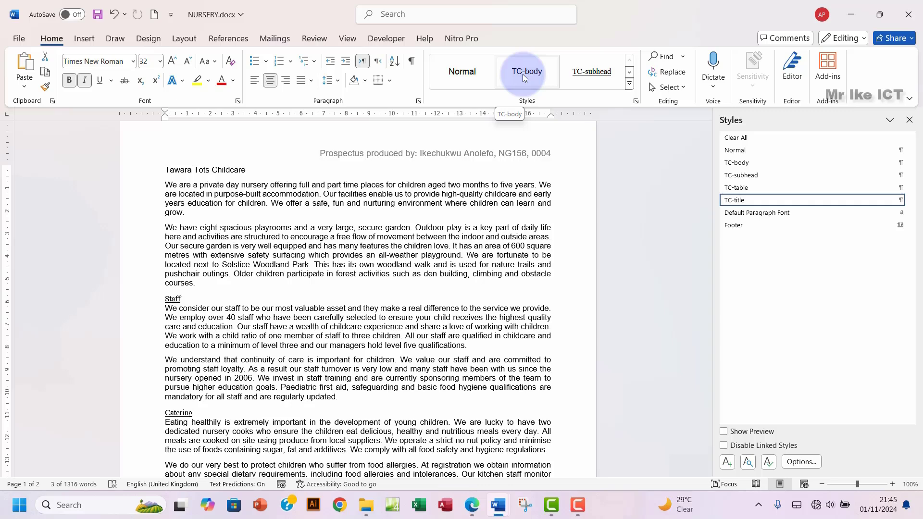
click(524, 77)
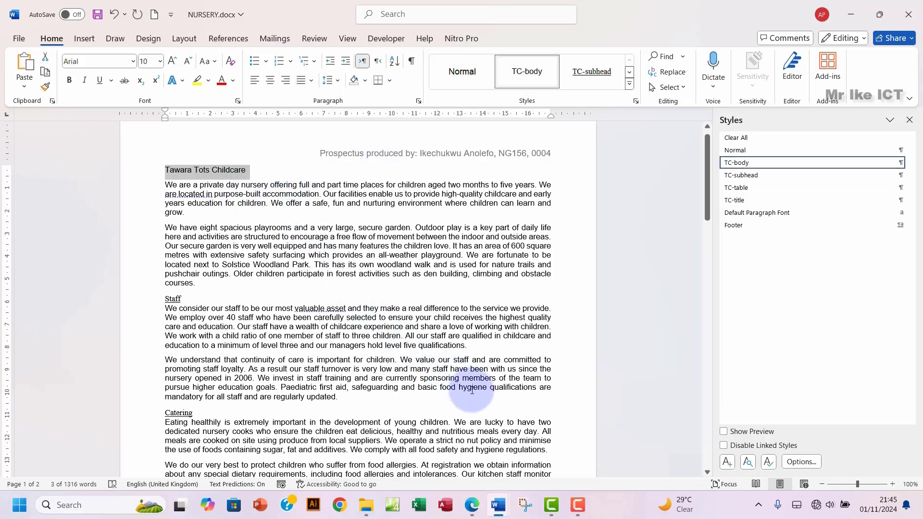
click(472, 503)
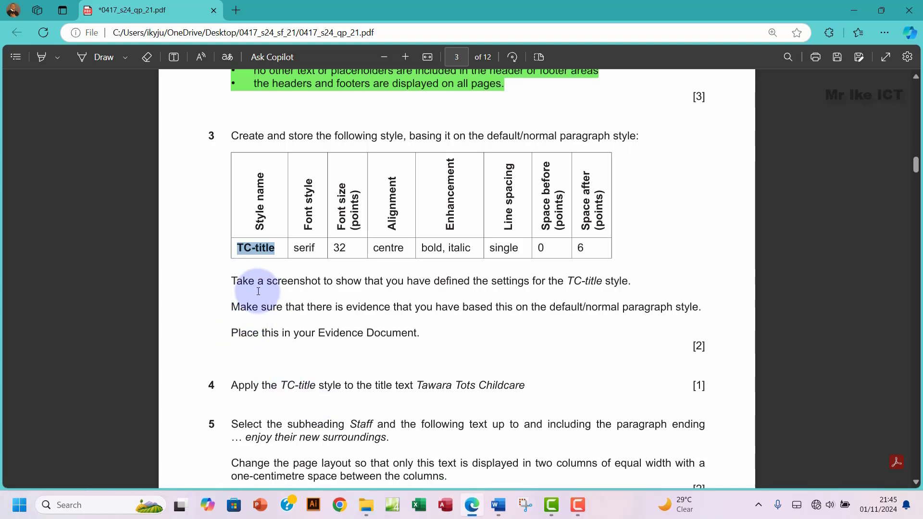
drag(231, 281, 314, 282)
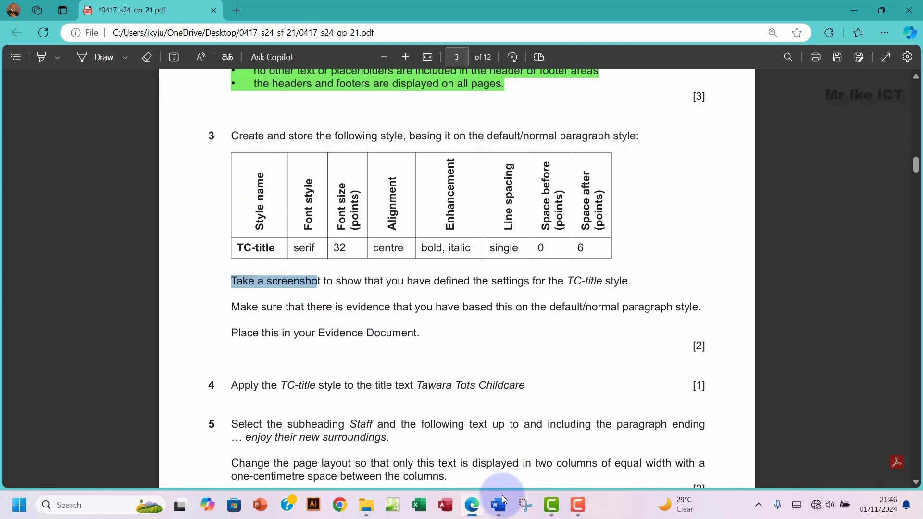
Step: Back in NURSERY.docx, open the Modify Style settings for TC-title
mouse_move(504, 510)
click(532, 456)
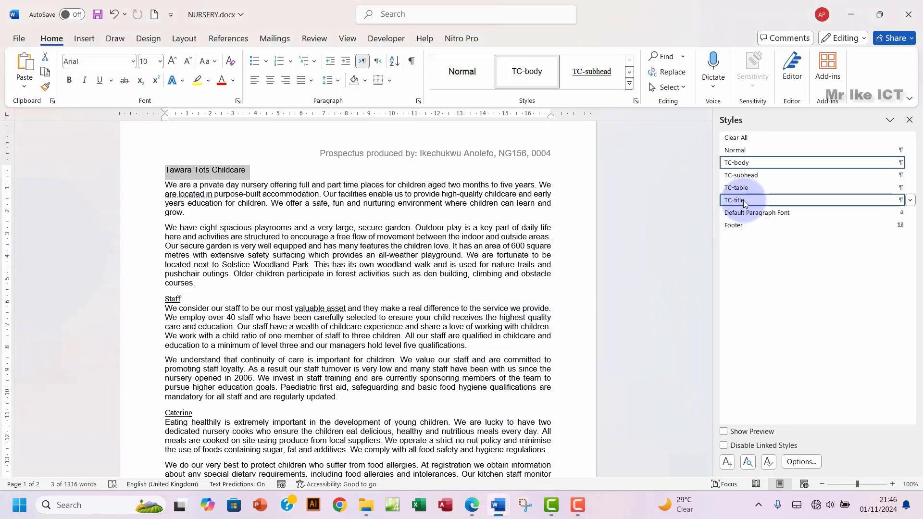
mouse_move(745, 200)
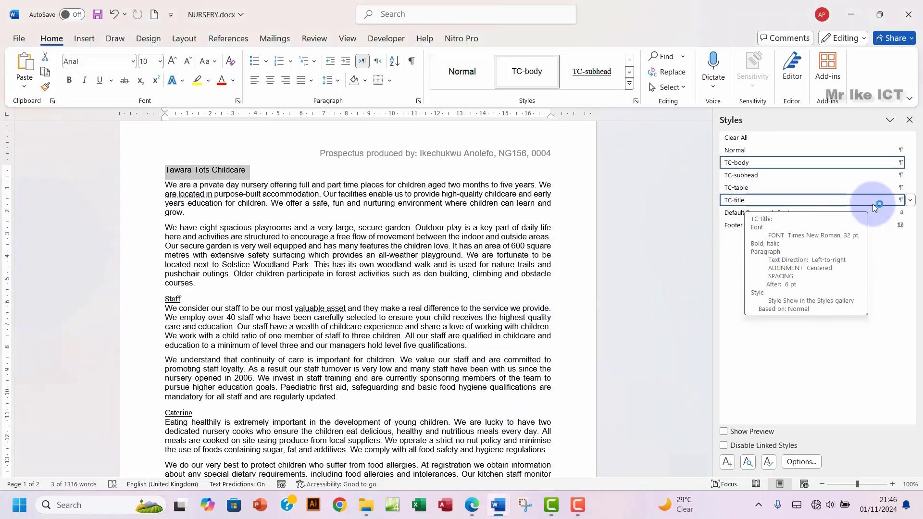
click(911, 202)
click(804, 237)
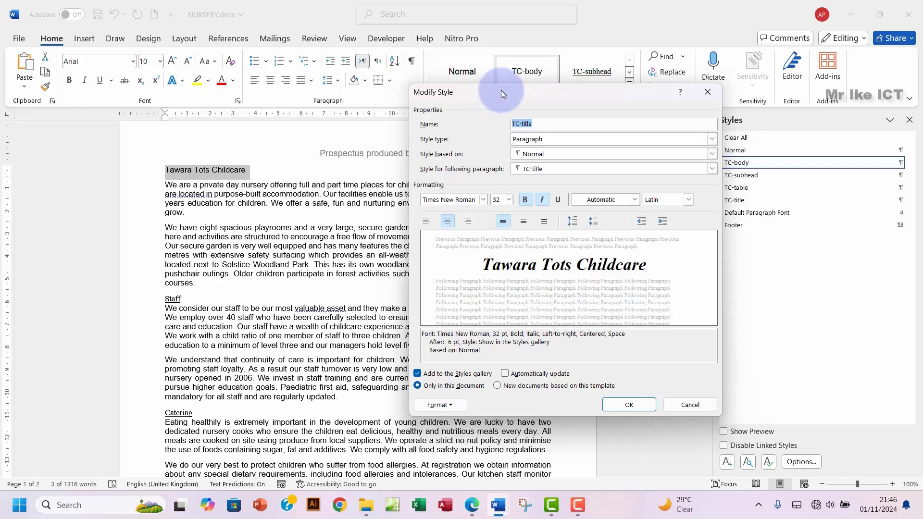
Step: Snip a screenshot of the TC-title Modify Style dialog, then close it with OK
drag(501, 91, 437, 92)
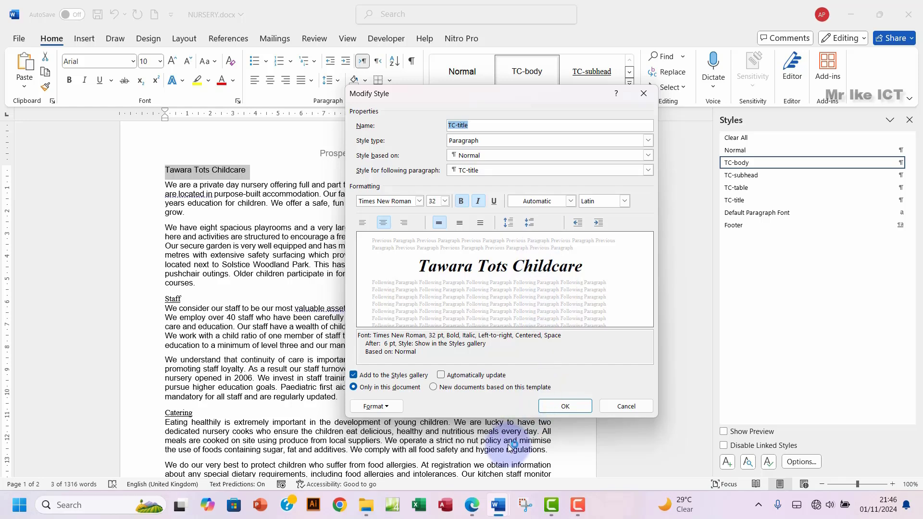
key(super+shift+s)
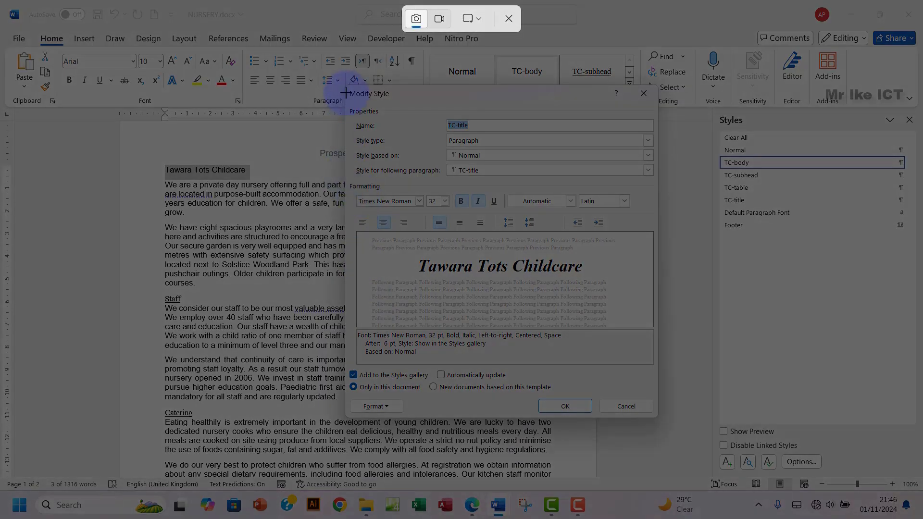
drag(342, 83, 659, 419)
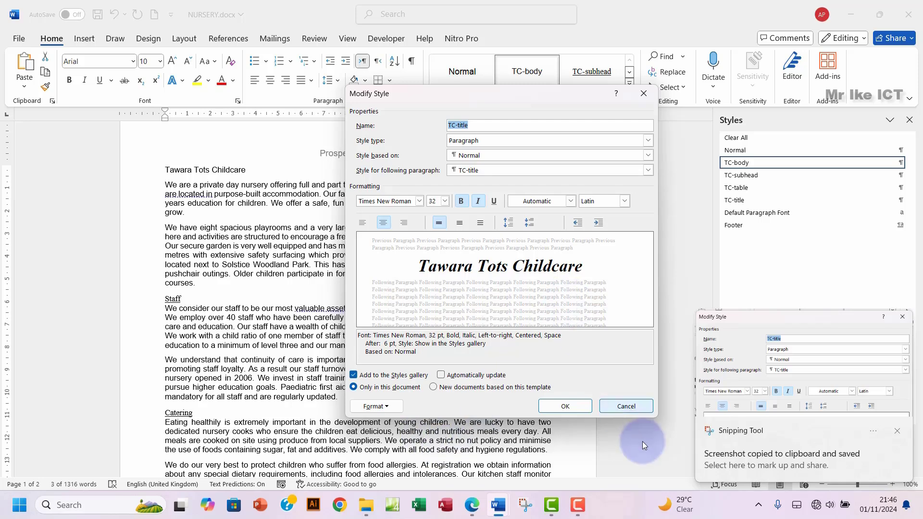
click(576, 411)
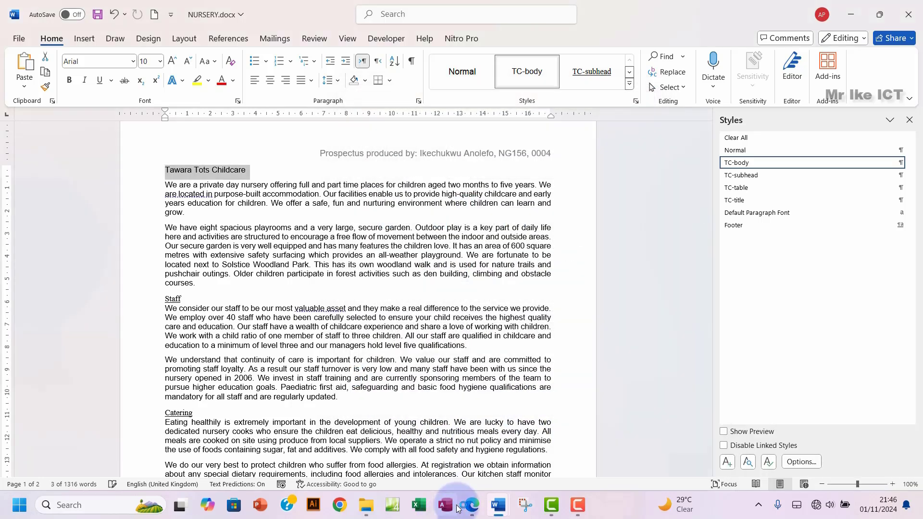
Step: Paste the style screenshot under Step 3 evidence in EVIDENCE0004.docx, then return to the exam PDF
mouse_move(502, 512)
click(440, 451)
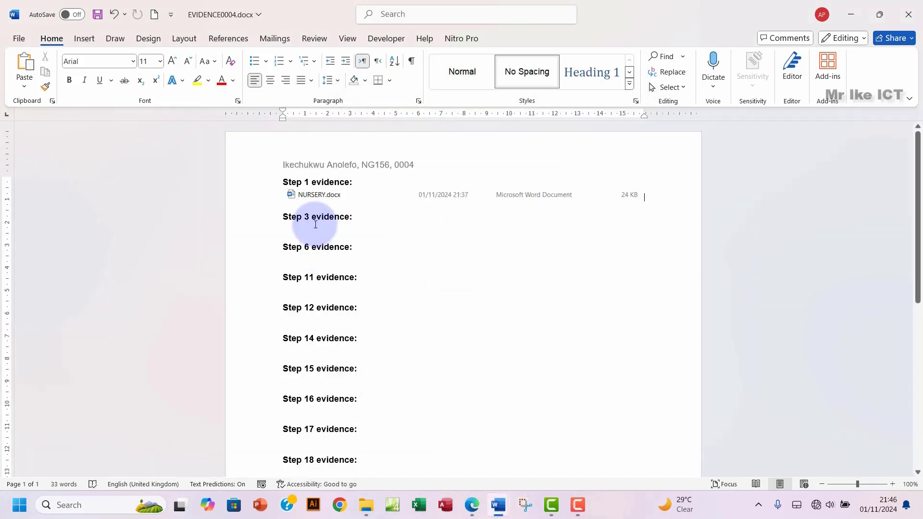
click(339, 231)
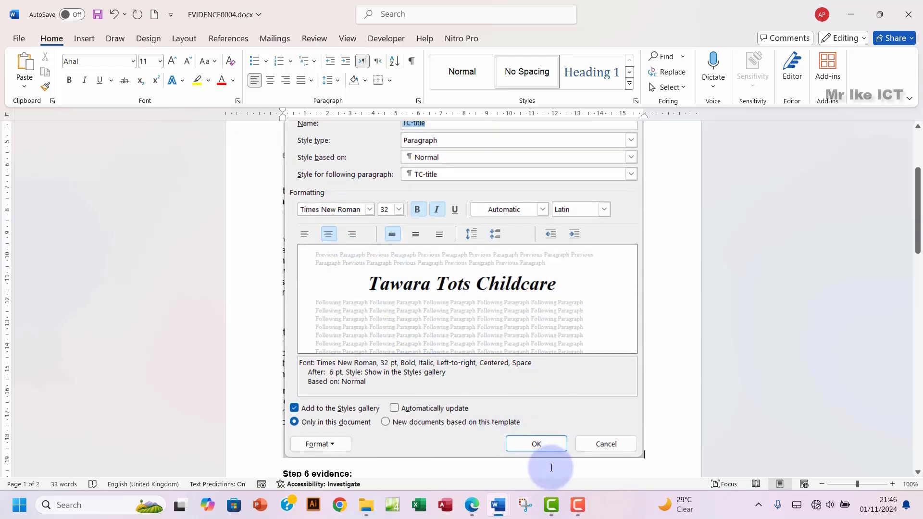
click(471, 505)
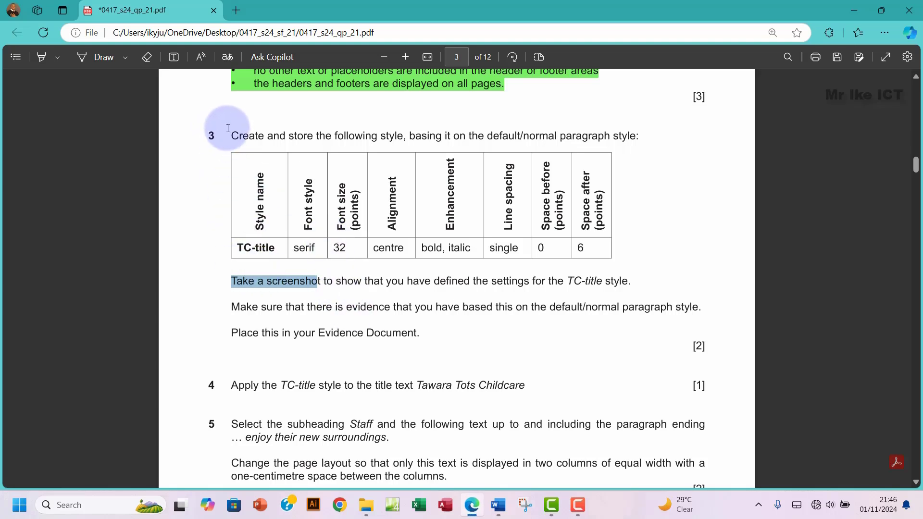
Step: Highlight all of question 3, including its style table, in green
drag(228, 128, 421, 335)
right_click(433, 336)
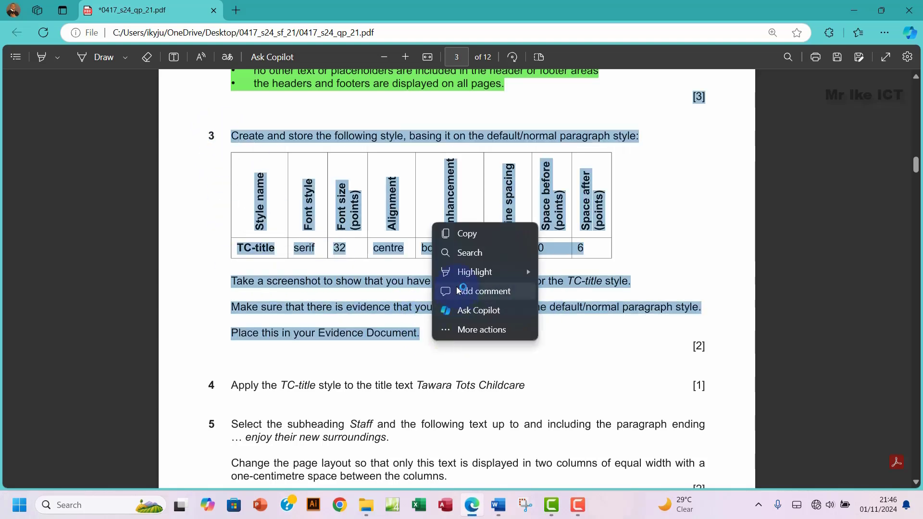
mouse_move(481, 272)
click(568, 289)
scroll(431, 330, down, 1)
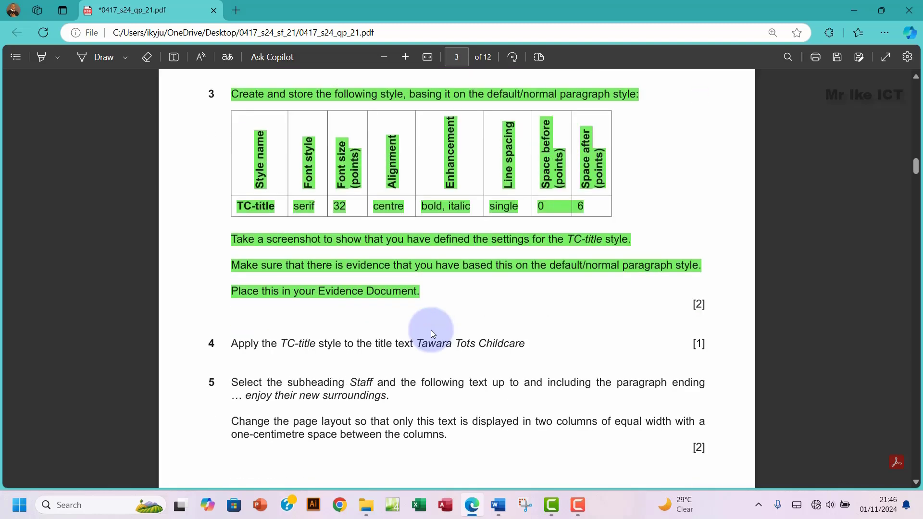
scroll(431, 330, down, 4)
scroll(431, 330, up, 1)
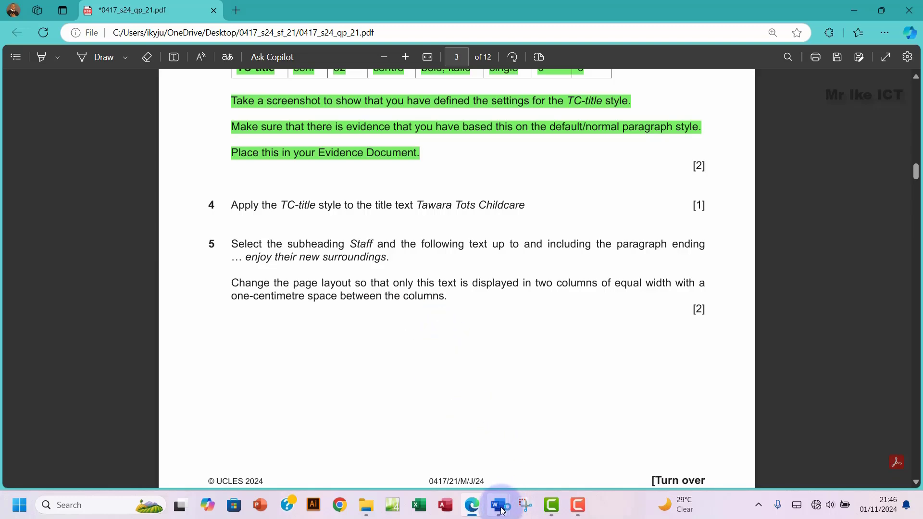
Step: Apply TC-title to the Tawara Tots Childcare title, check the next exam question, then return to Word
mouse_move(501, 509)
click(529, 438)
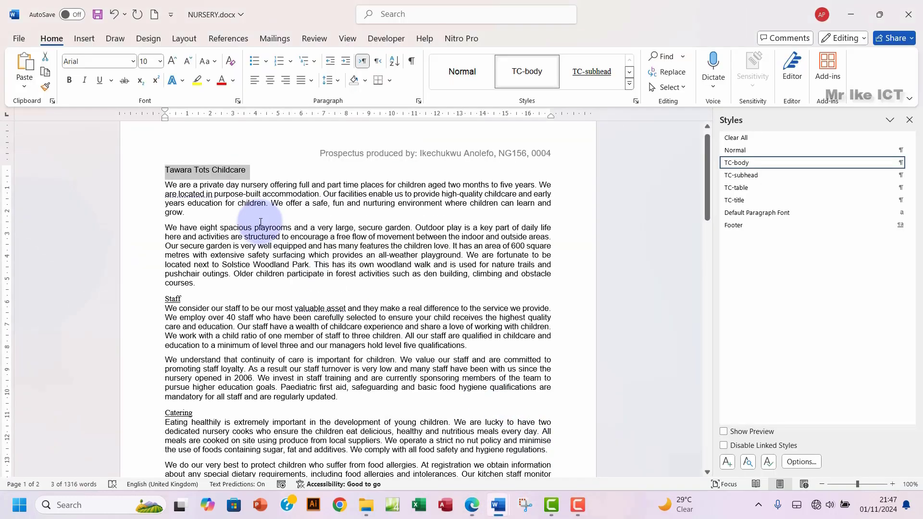
click(745, 200)
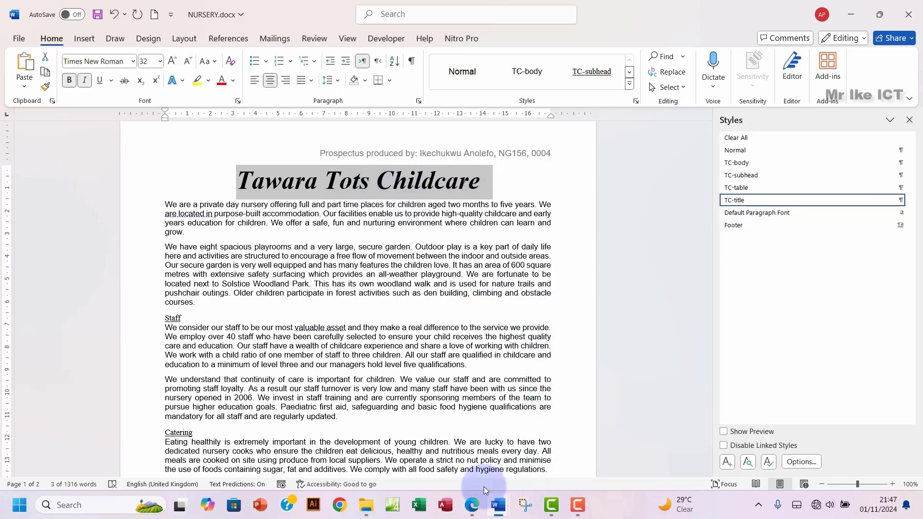
click(472, 505)
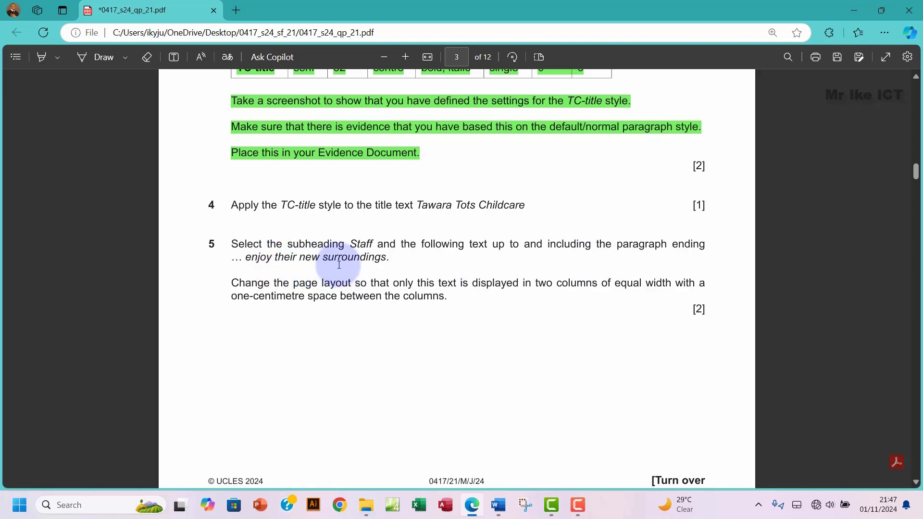
click(501, 506)
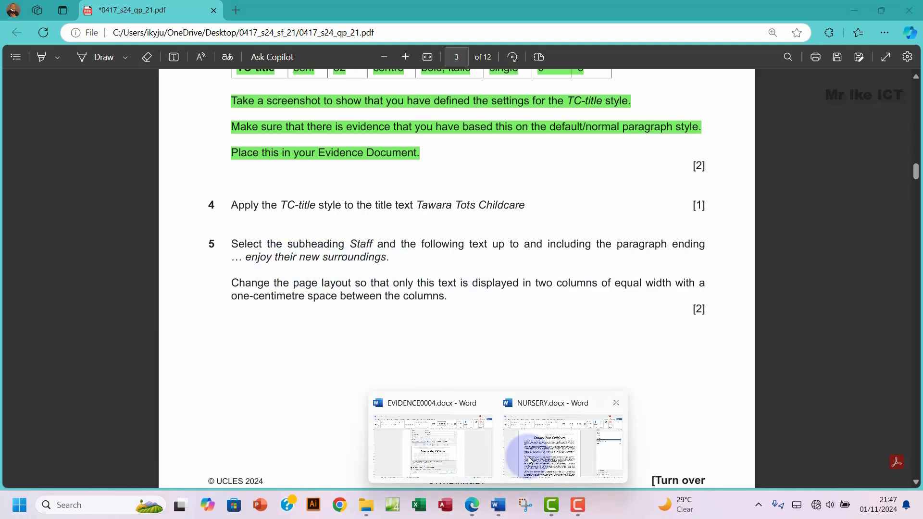
click(539, 447)
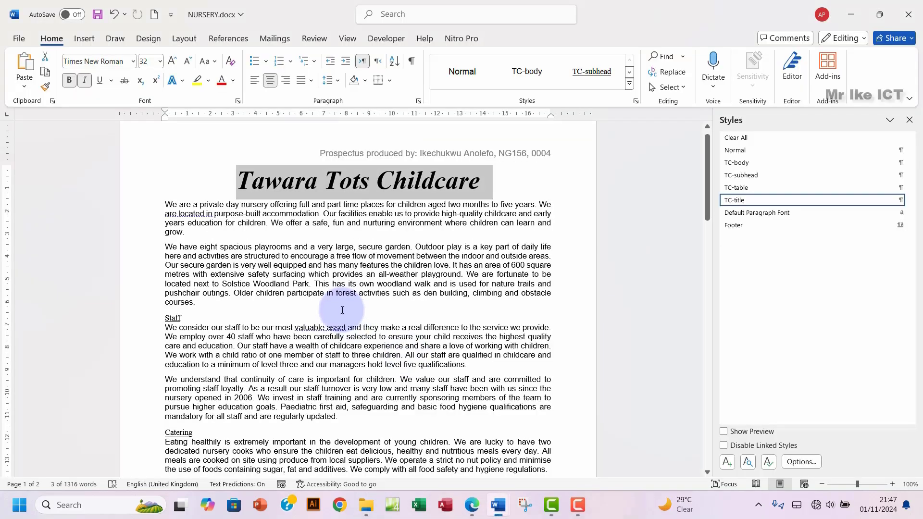
Step: Search the document for the 'enjoy their new surroundings' passage ending the Staff section
double_click(169, 318)
scroll(413, 347, down, 10)
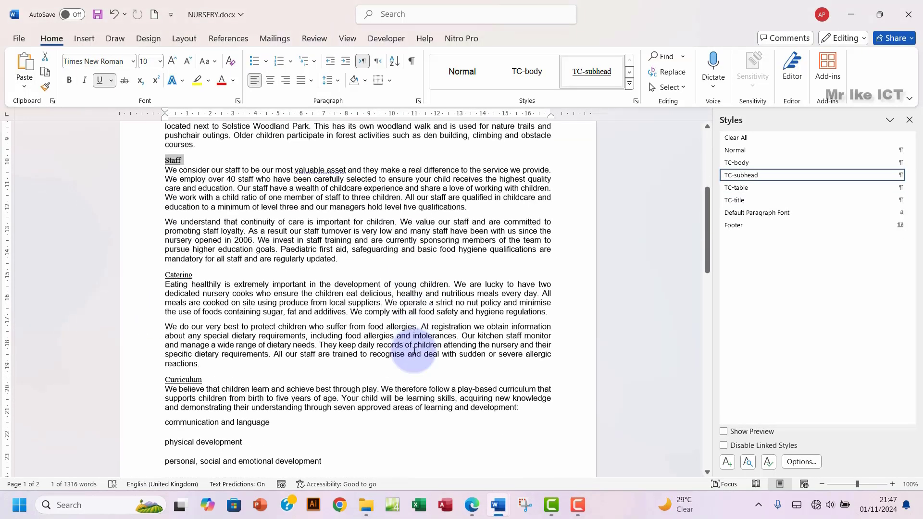
scroll(414, 350, down, 20)
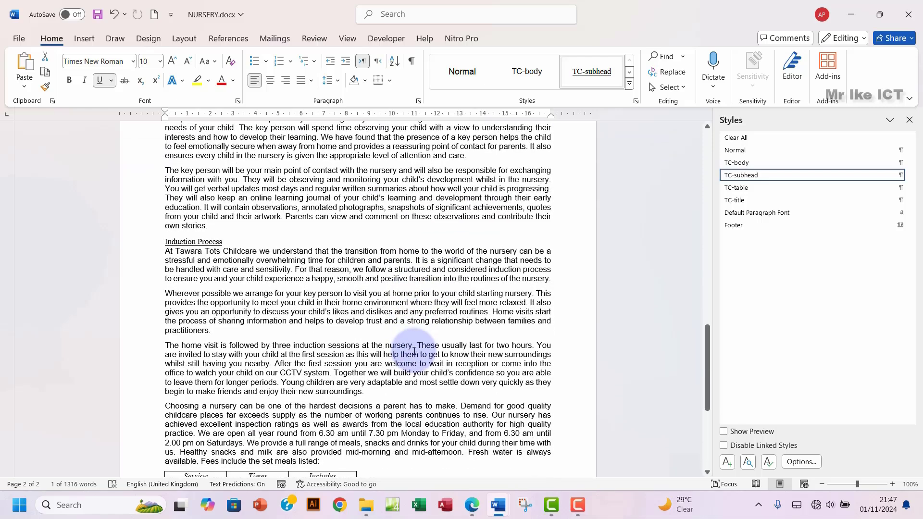
scroll(415, 353, down, 4)
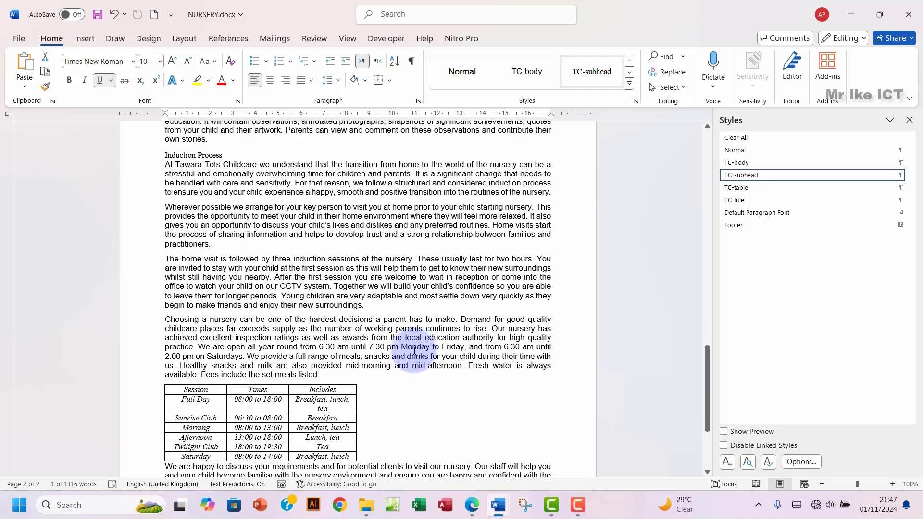
scroll(414, 351, down, 1)
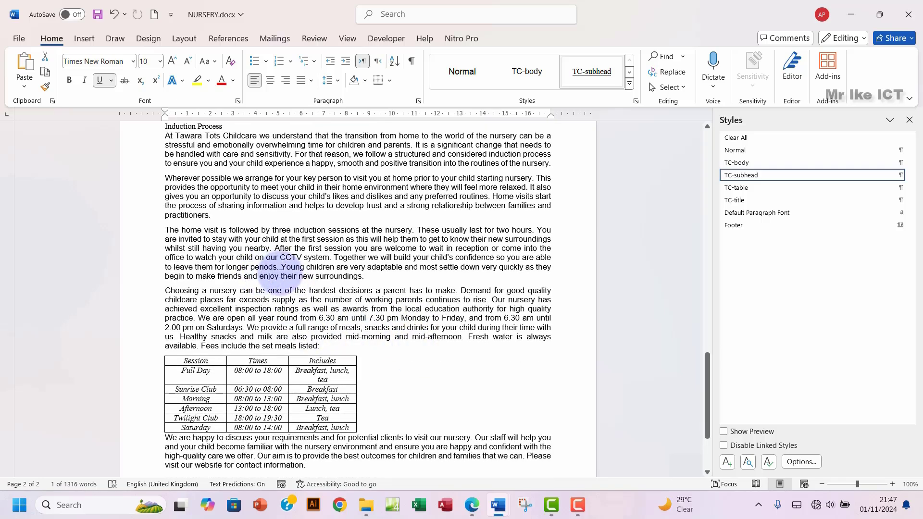
click(260, 277)
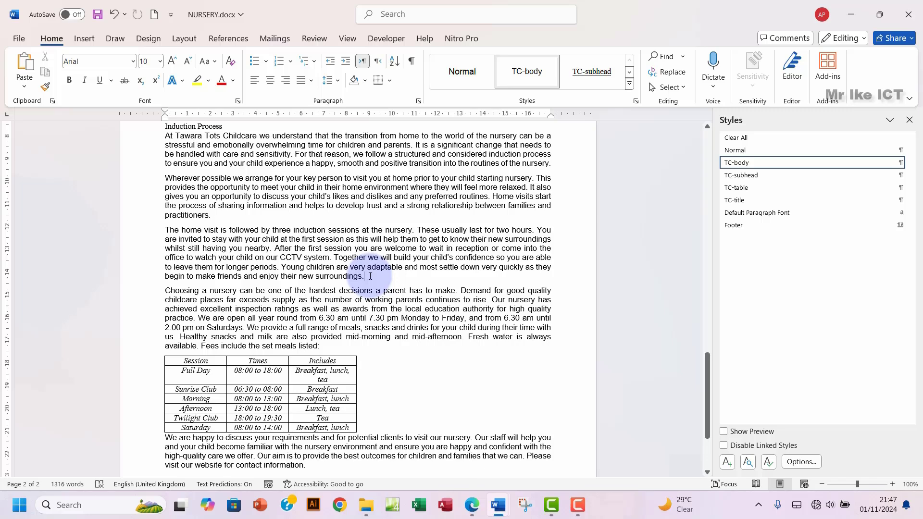
key(ctrl+f)
text(en)
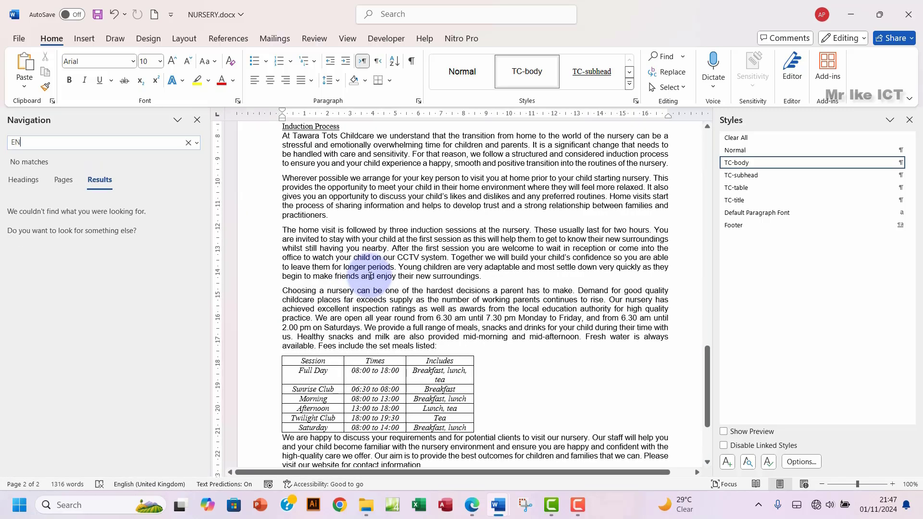
key(BackSpace)
key(BackSpace)
text(eny)
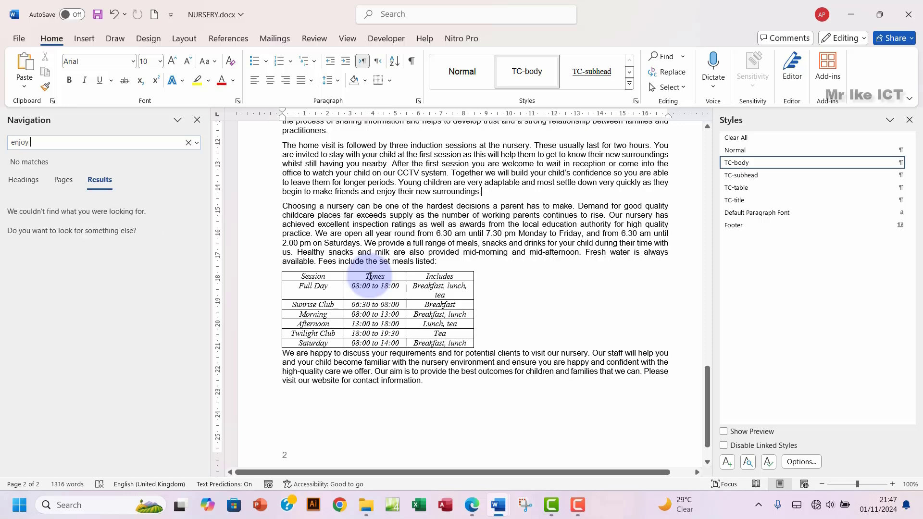
text(oy their new)
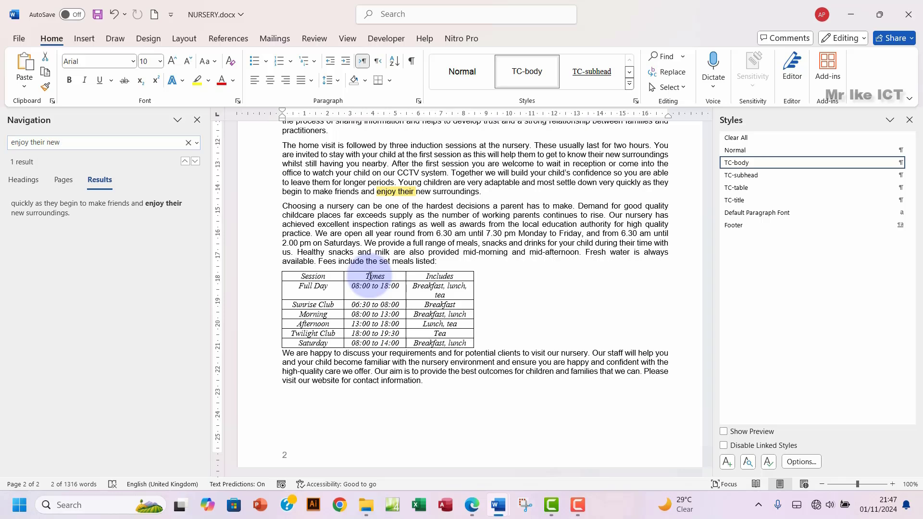
Step: Select from Staff to '…enjoy their new surroundings.', close Styles and Navigation panes, and bring up the exam PDF
scroll(442, 265, up, 5)
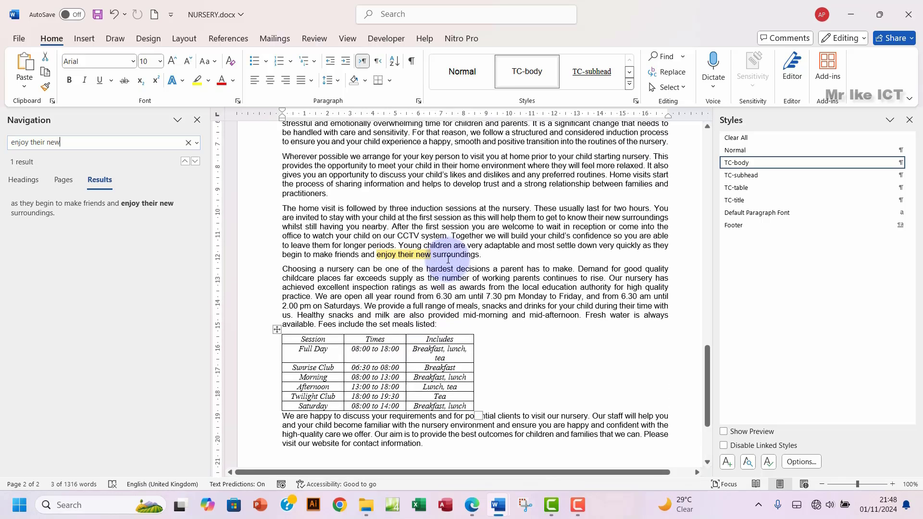
drag(480, 335, 280, 138)
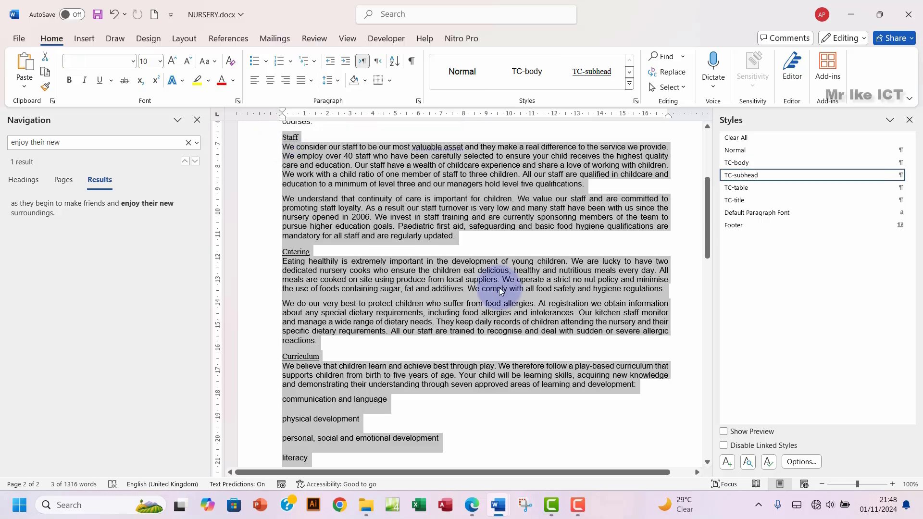
click(910, 120)
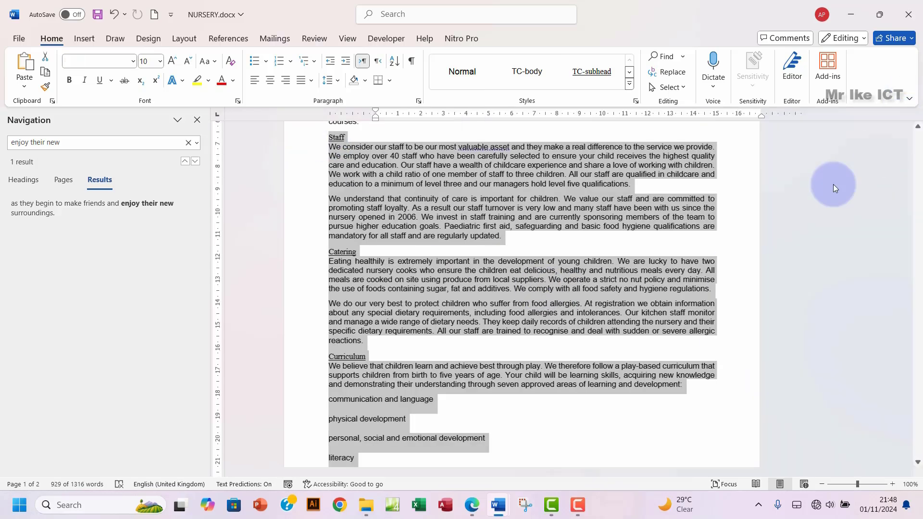
click(197, 120)
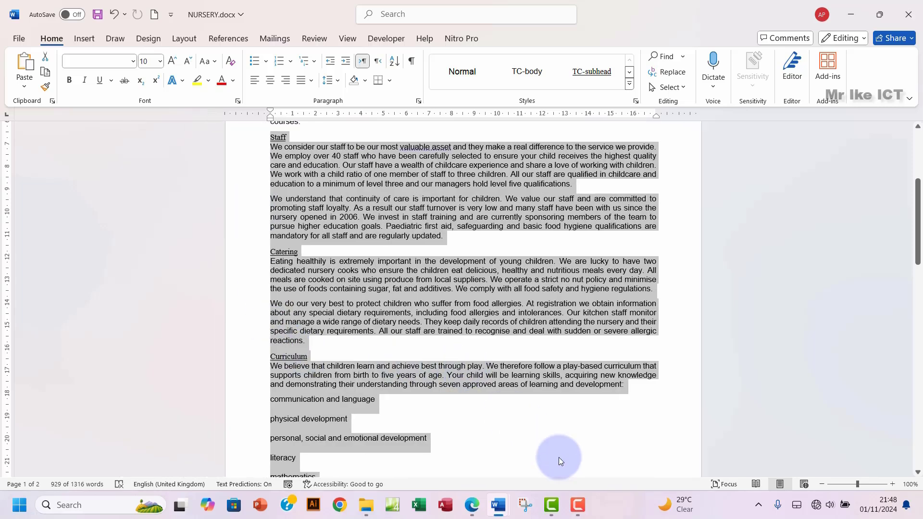
click(473, 507)
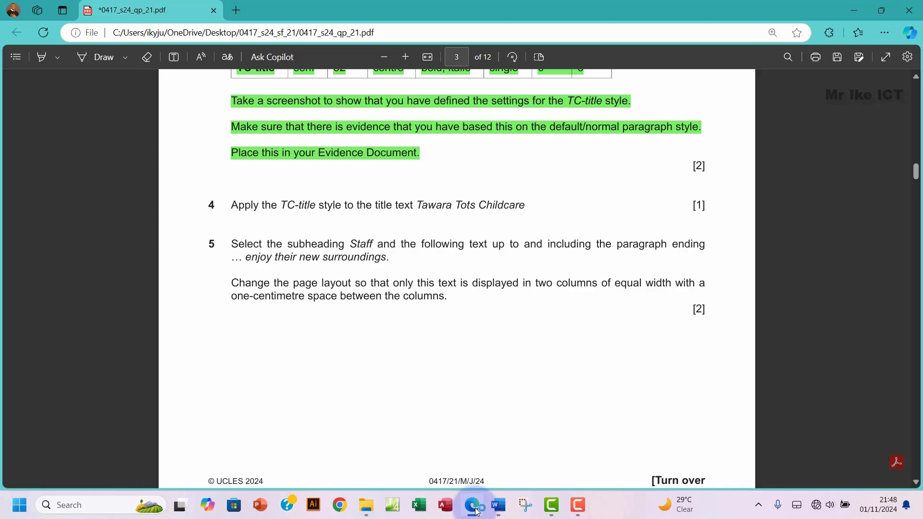
Step: Reread question 5's two-column requirement in the PDF, then return to NURSERY.docx in Word
drag(275, 283, 306, 281)
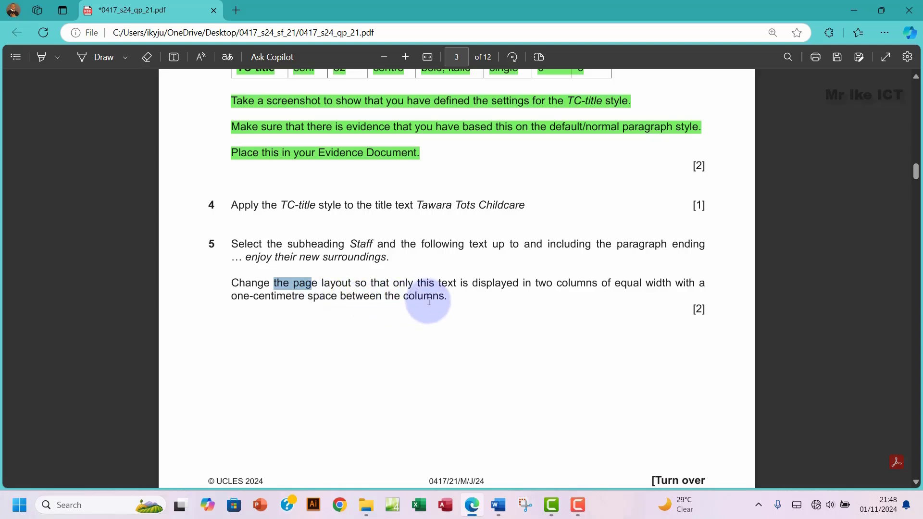
mouse_move(500, 505)
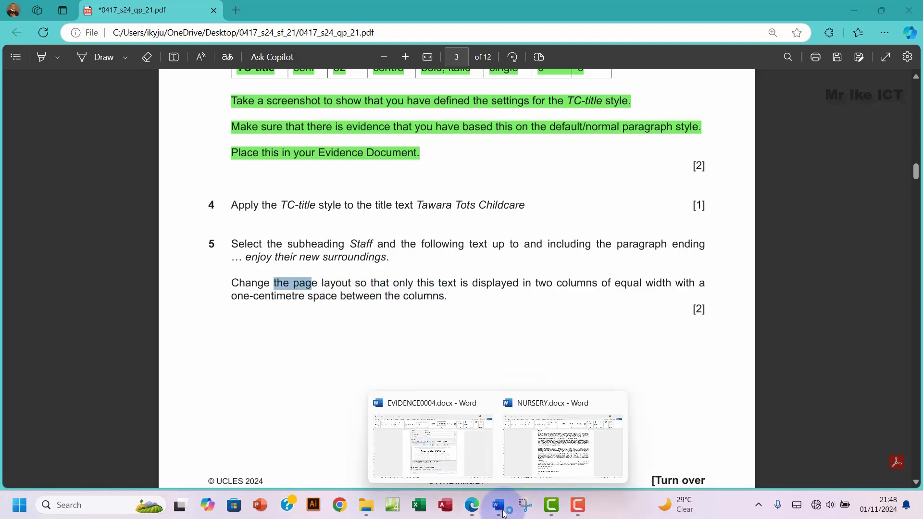
click(543, 445)
Step: In More Columns, choose two columns with 1 cm spacing
scroll(319, 241, up, 1)
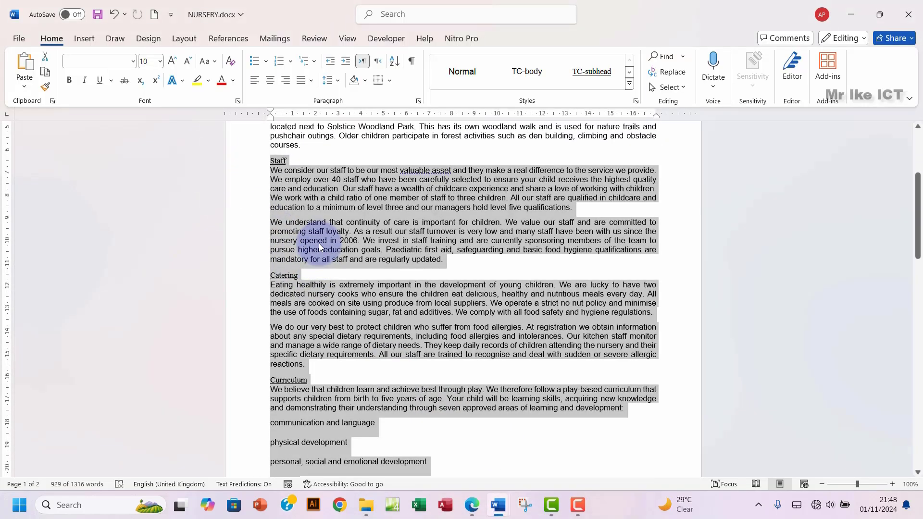
click(184, 38)
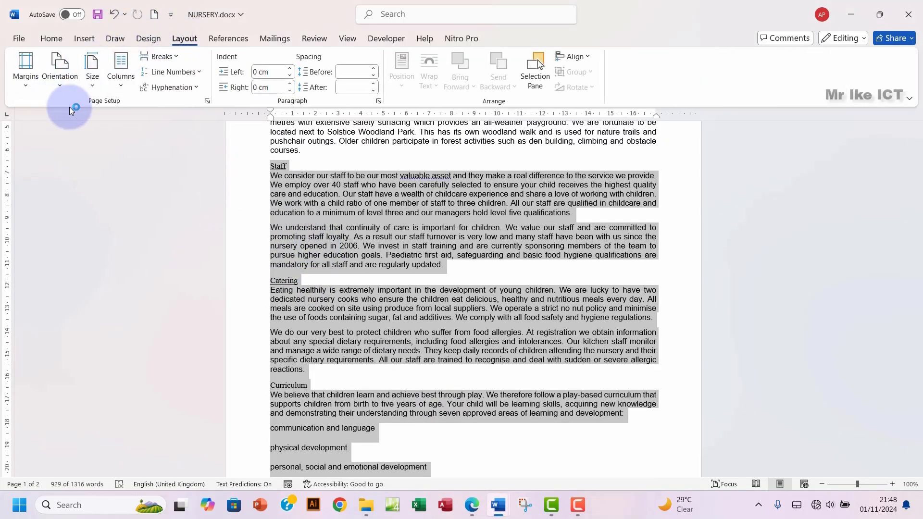
click(116, 89)
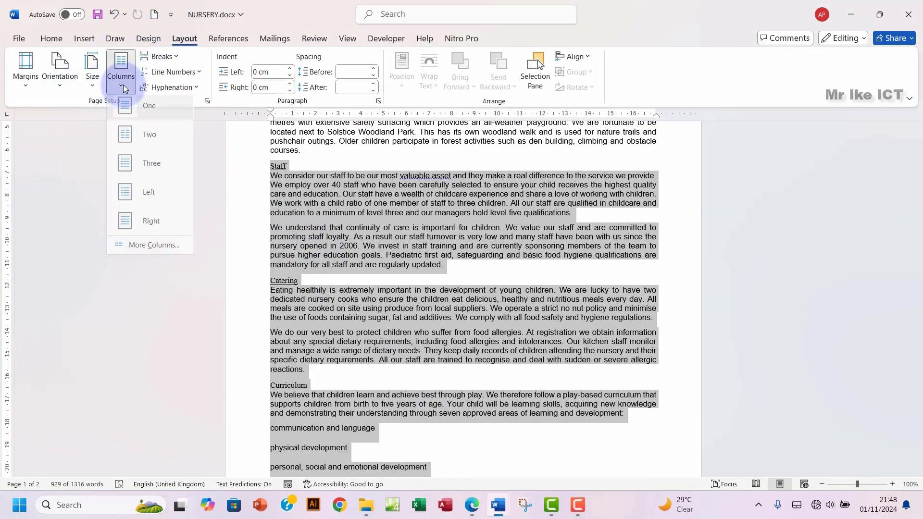
click(153, 255)
click(409, 172)
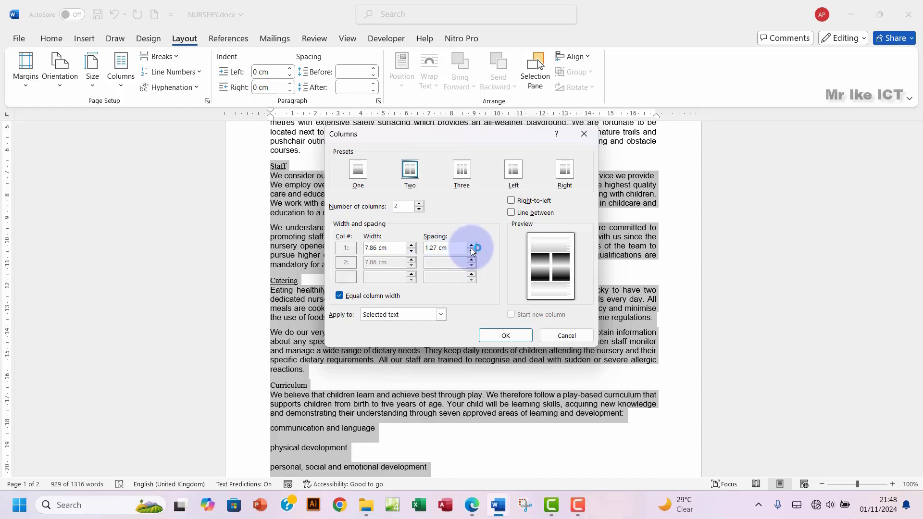
click(471, 254)
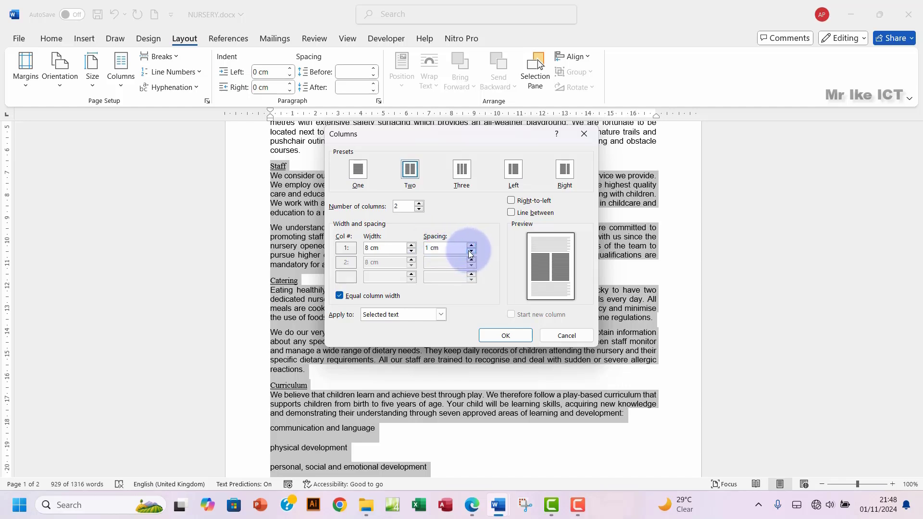
Step: Recheck the exam question, then apply two equal columns to the selected text
click(473, 507)
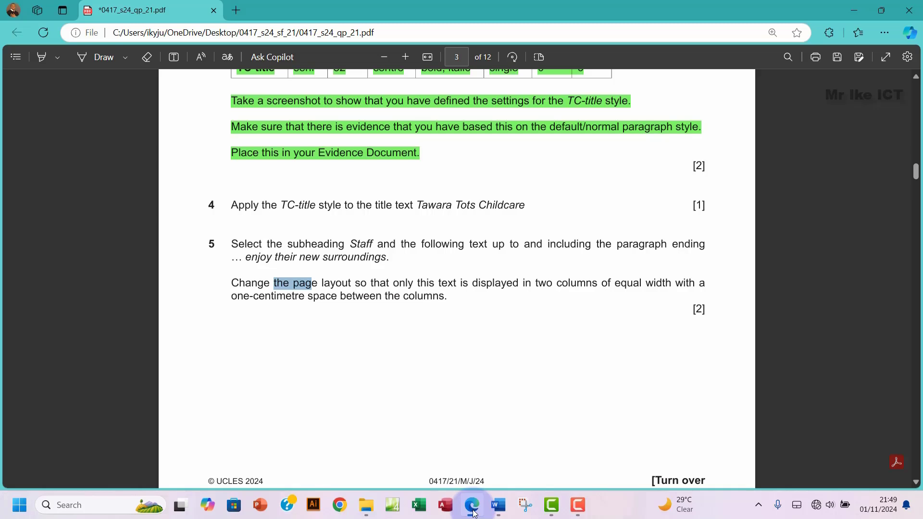
mouse_move(499, 504)
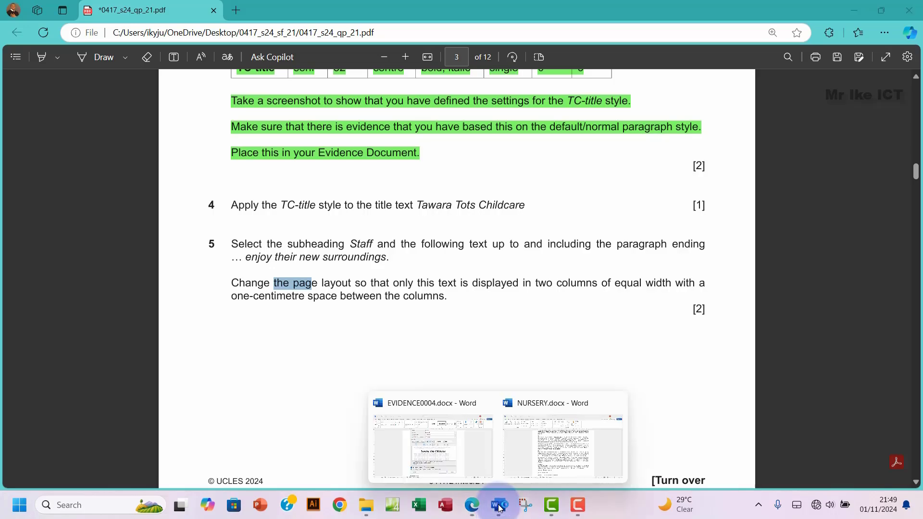
click(520, 440)
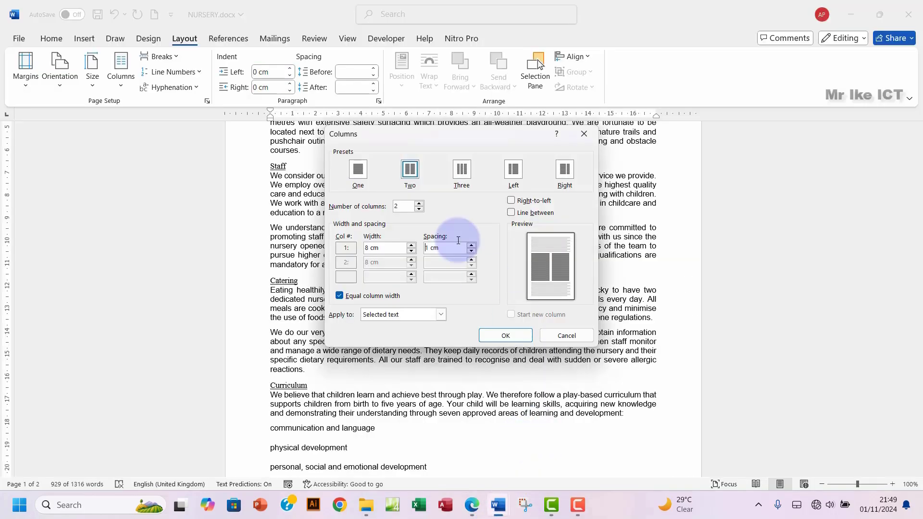
click(499, 335)
Step: Review the two-column Staff section and bring the exam PDF back to front
scroll(476, 350, down, 3)
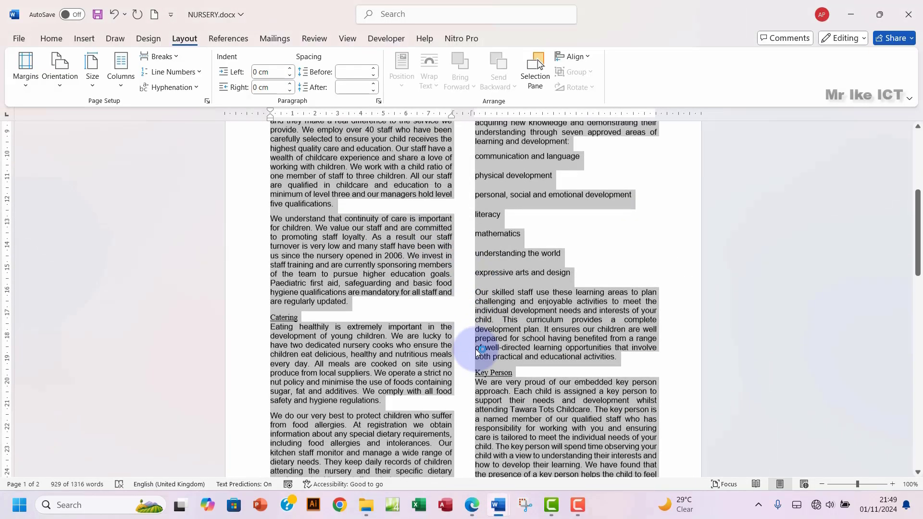
scroll(475, 349, down, 5)
scroll(475, 349, up, 2)
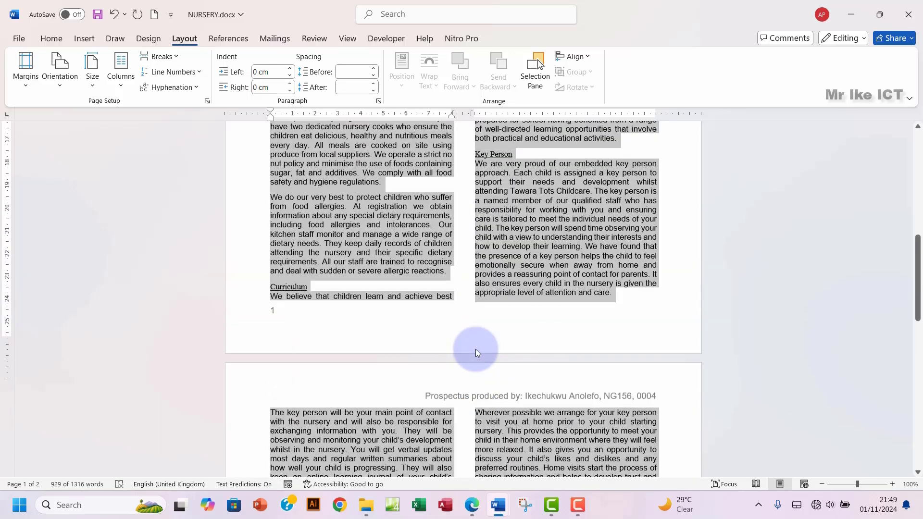
click(472, 504)
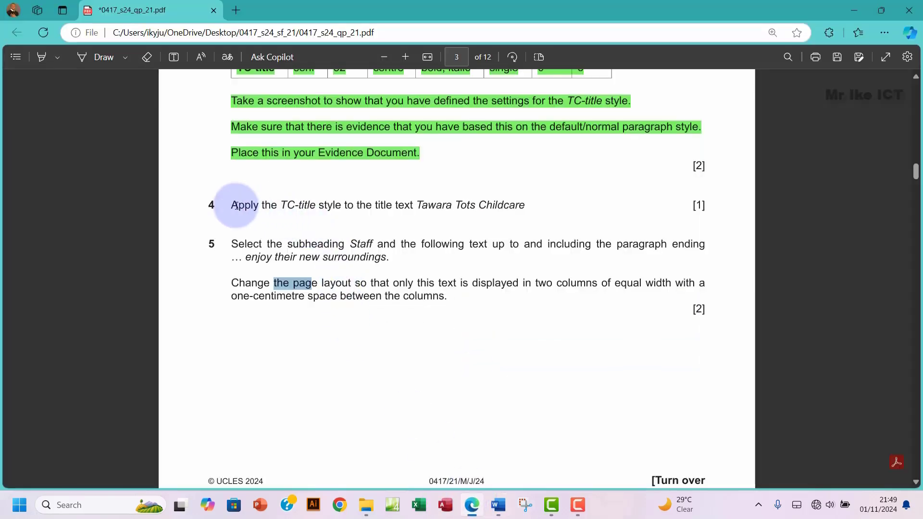
Step: Highlight questions 4 and 5 in green and scroll down to page 4's question 6
drag(233, 204, 457, 303)
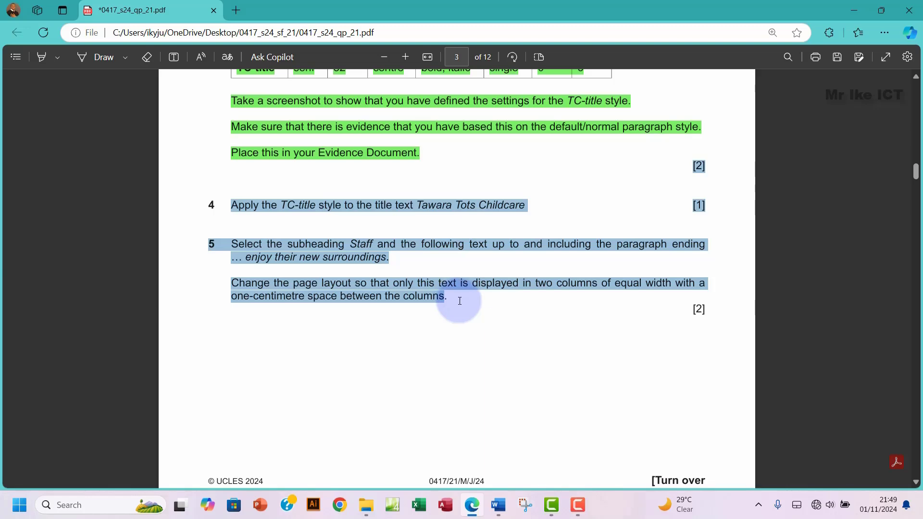
mouse_move(577, 239)
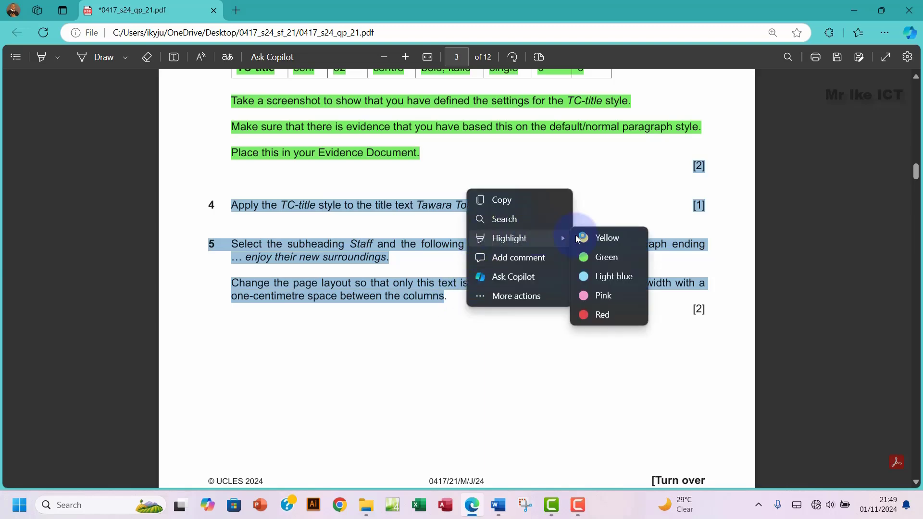
click(606, 258)
scroll(405, 298, down, 10)
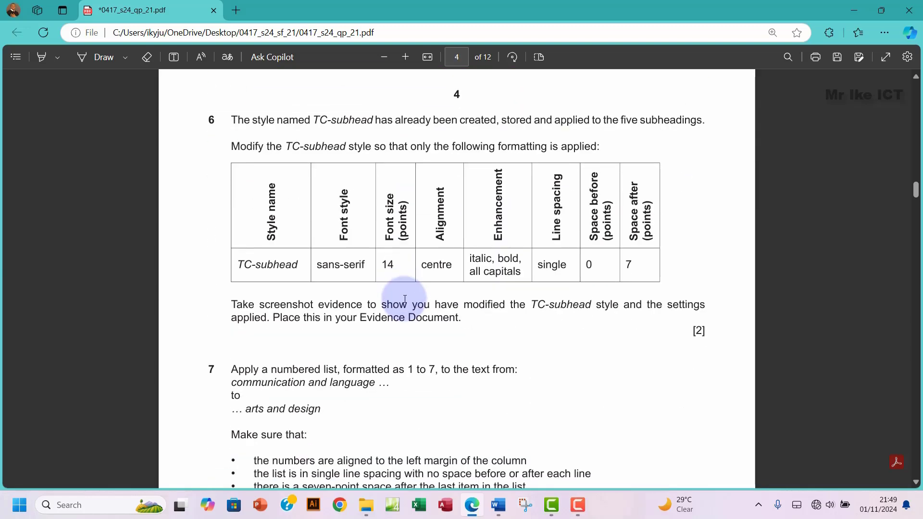
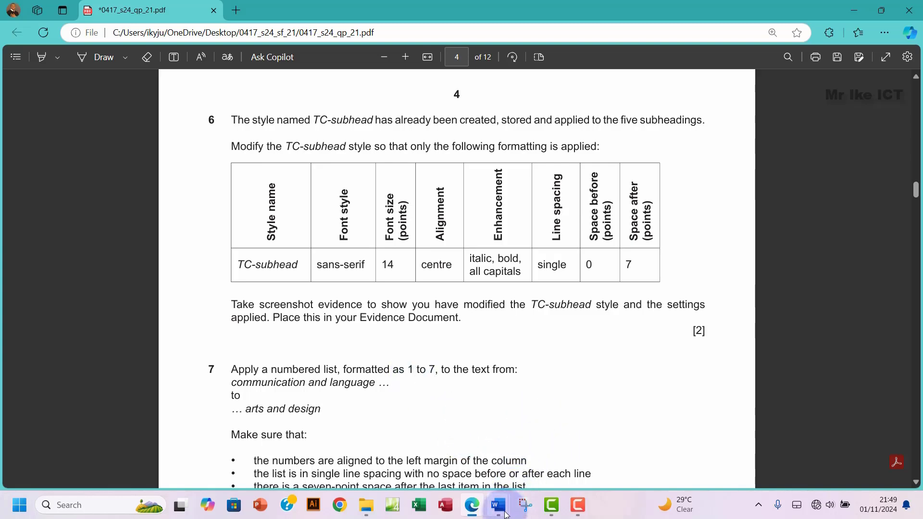
Step: Back in NURSERY.docx, select the Staff and Catering subheadings to inspect their formatting
mouse_move(500, 505)
click(544, 448)
scroll(371, 286, up, 10)
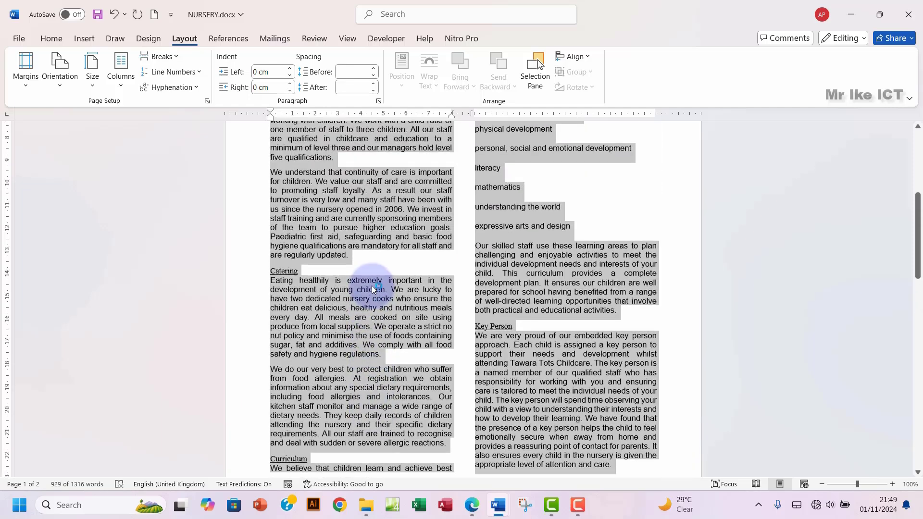
click(278, 230)
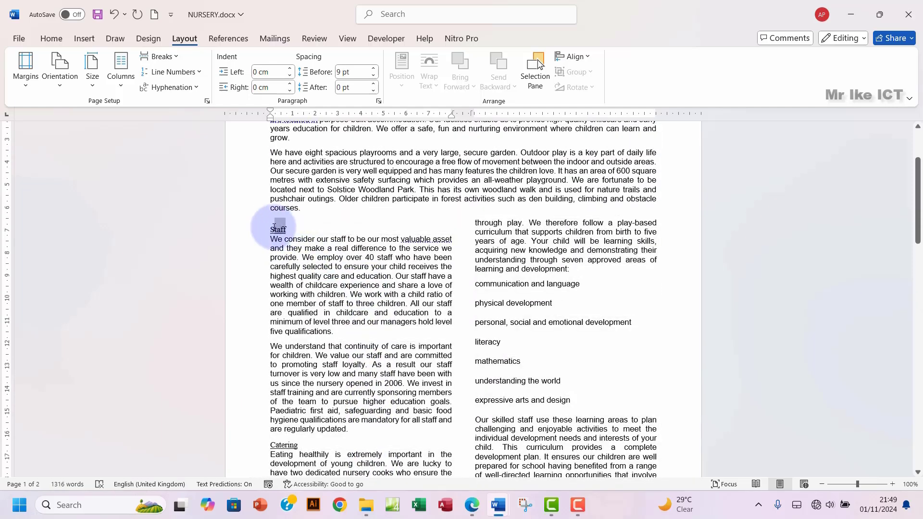
double_click(279, 230)
double_click(284, 445)
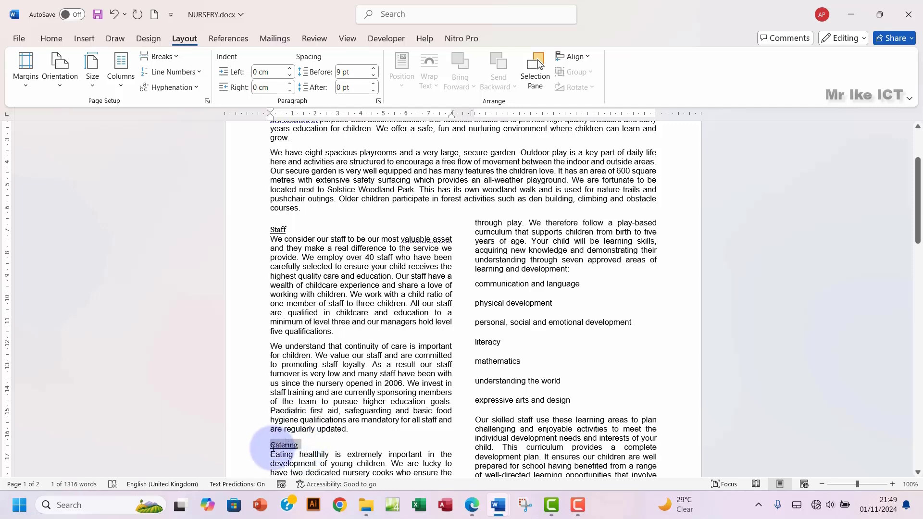
click(54, 39)
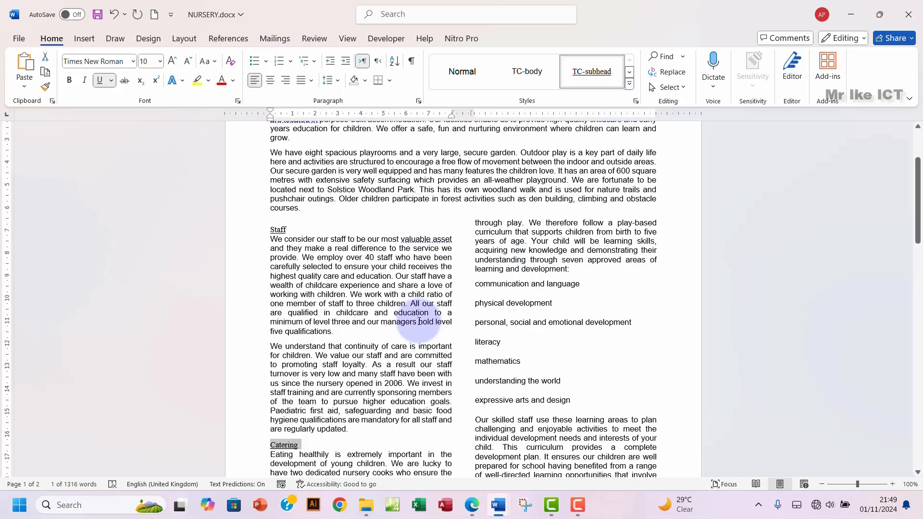
click(277, 231)
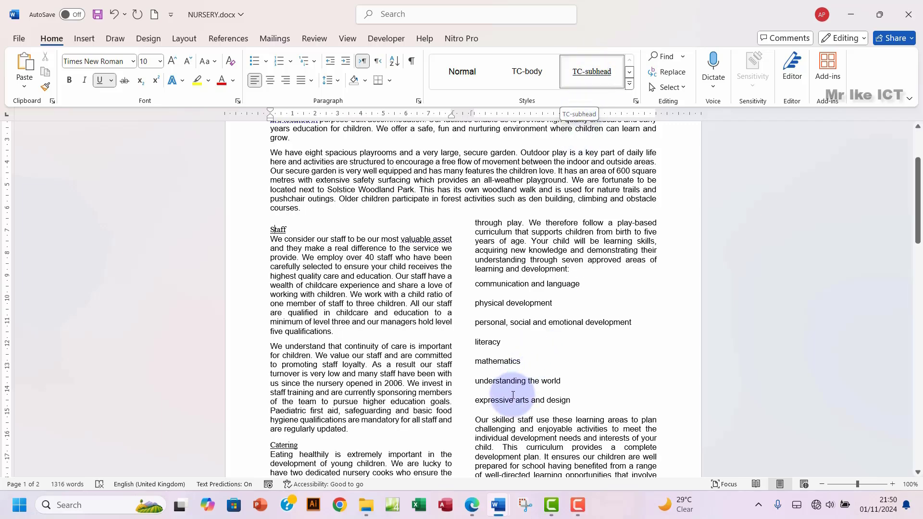
Step: Reread question 6 in the PDF, highlighting the required TC-subhead settings table
click(471, 505)
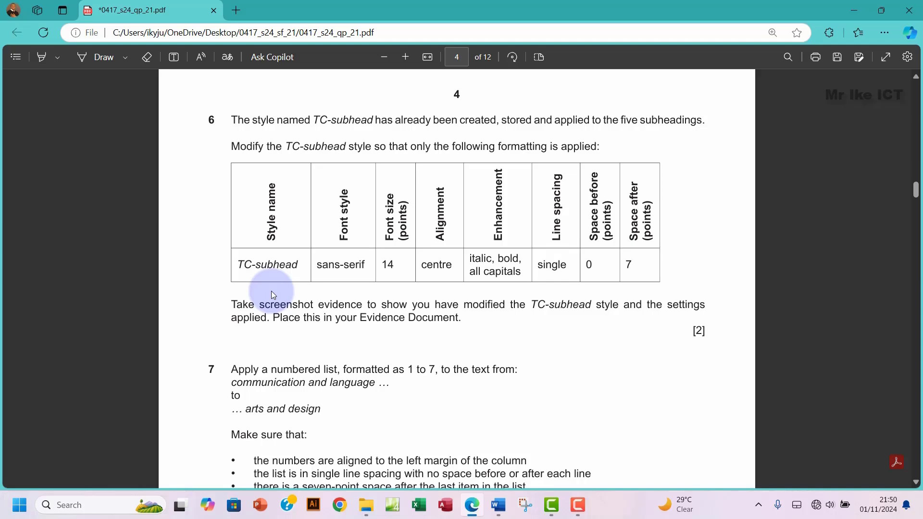
drag(268, 206, 651, 273)
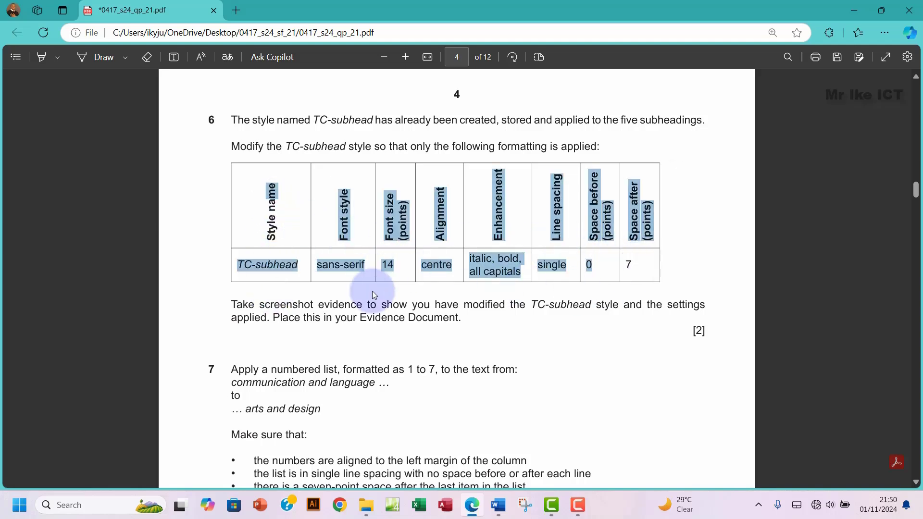
click(308, 264)
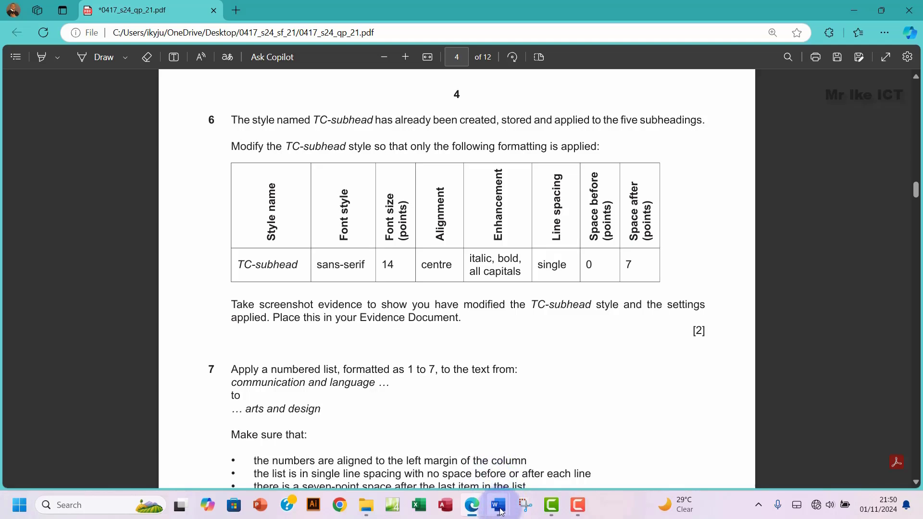
Step: Return to NURSERY.docx and open the Styles pane listing TC-subhead, TC-body and TC-title
mouse_move(499, 505)
click(538, 457)
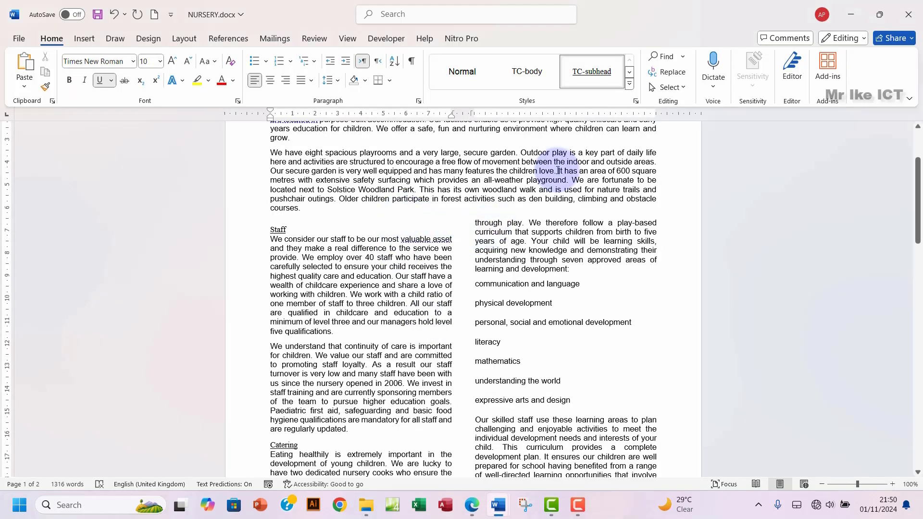
click(636, 101)
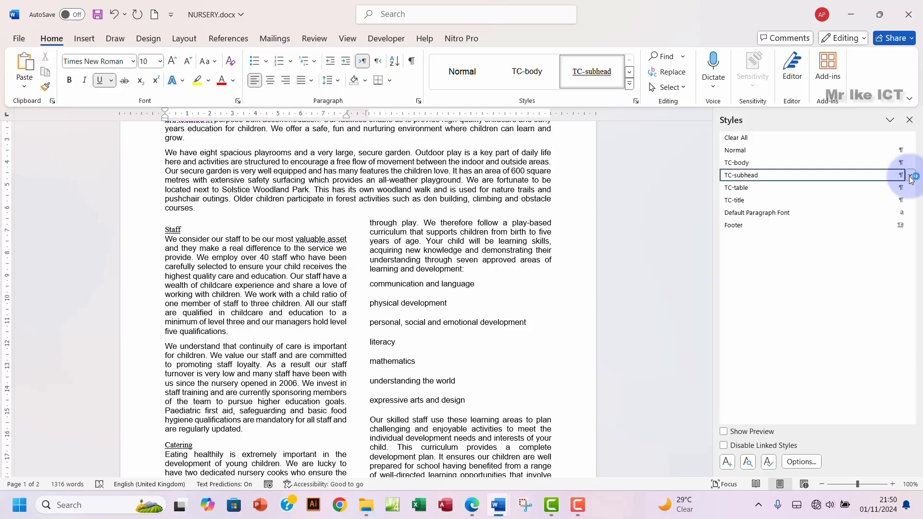
Step: Start modifying the TC-subhead style and set its font to Arial
click(911, 176)
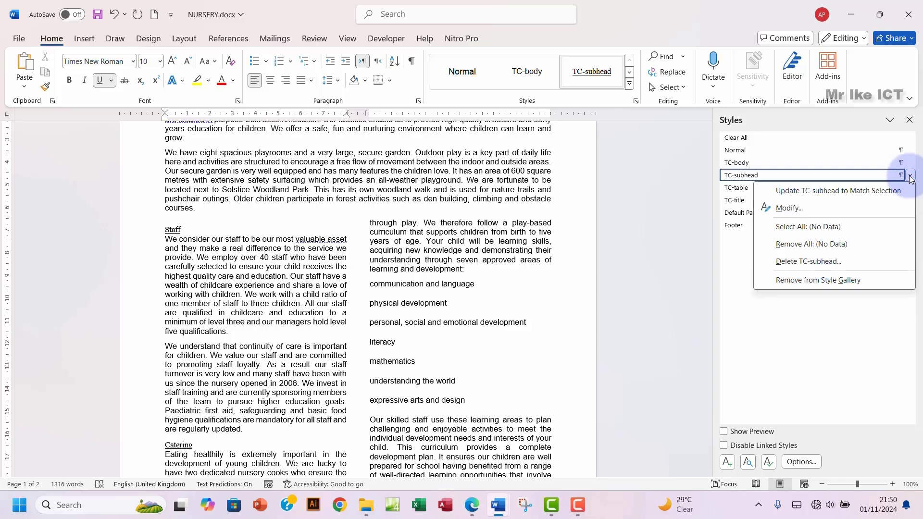
click(789, 208)
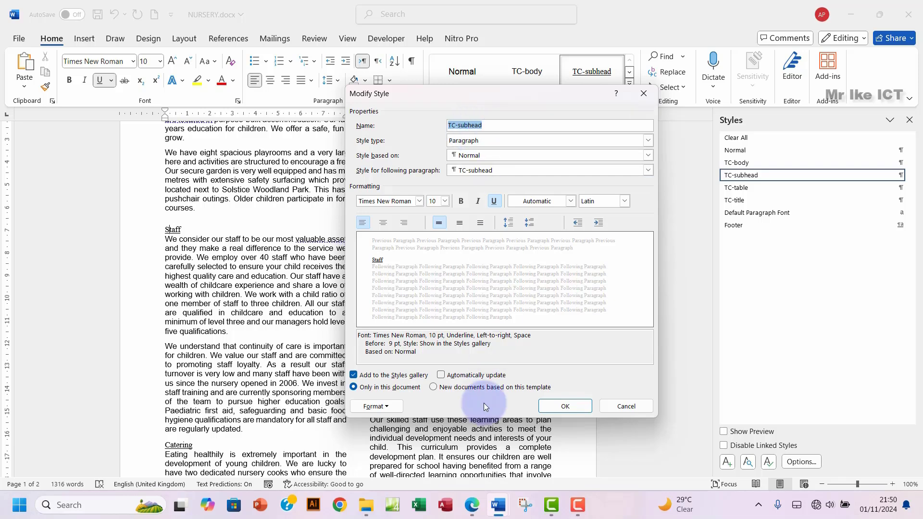
click(473, 506)
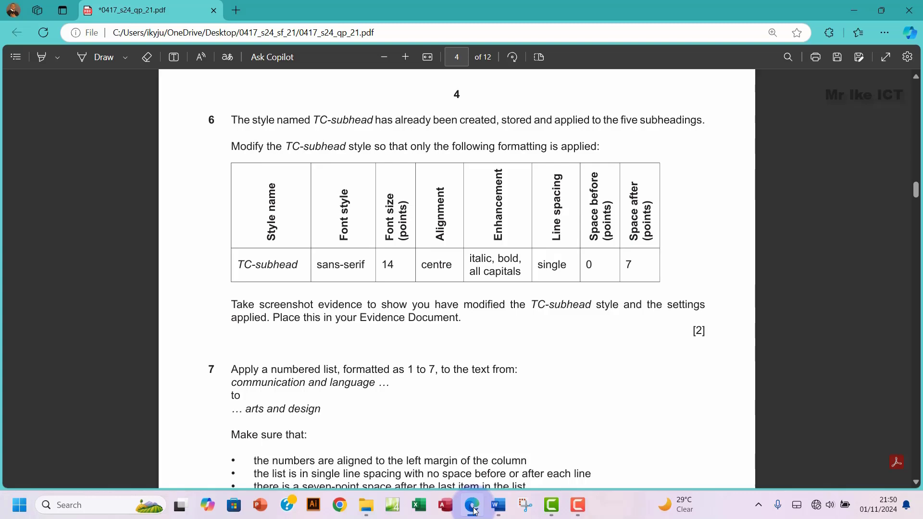
click(476, 510)
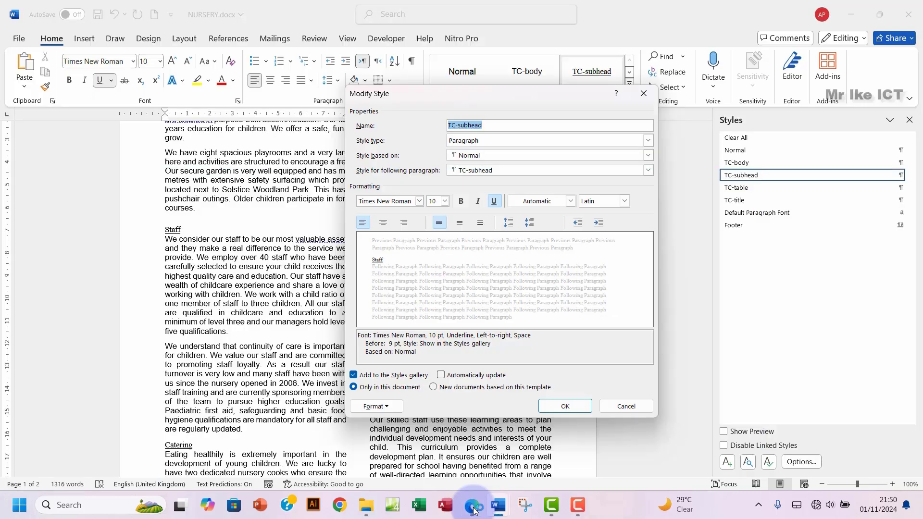
click(420, 201)
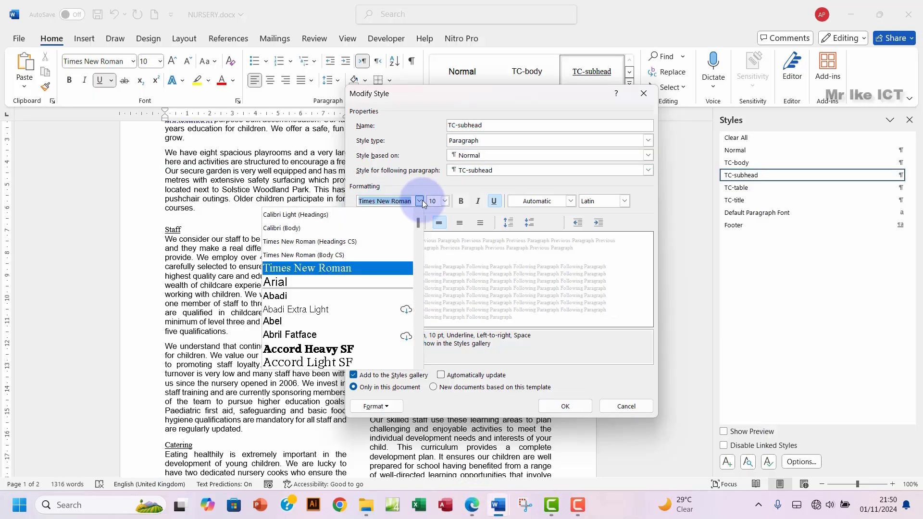
click(304, 283)
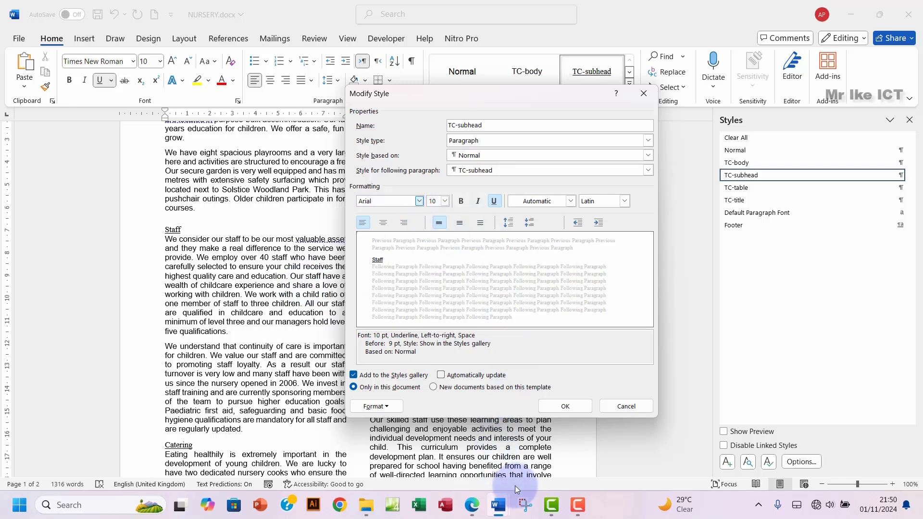
click(473, 507)
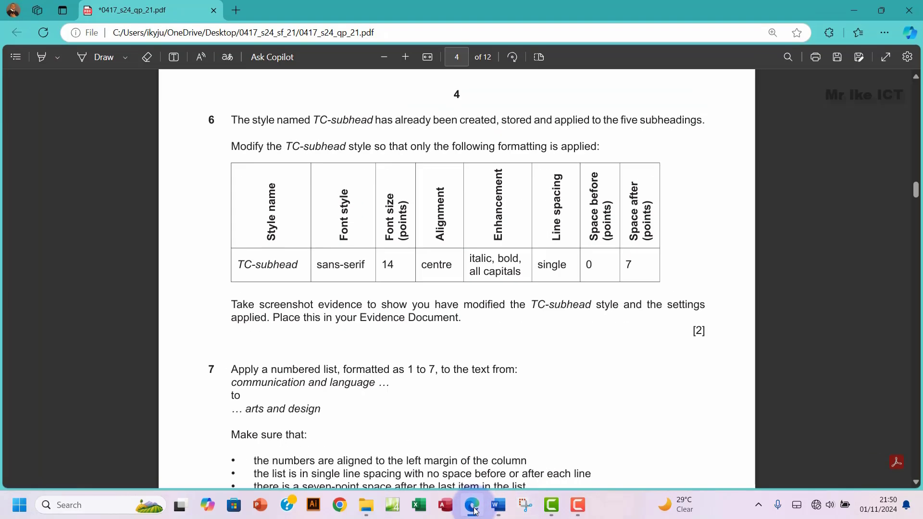
click(474, 507)
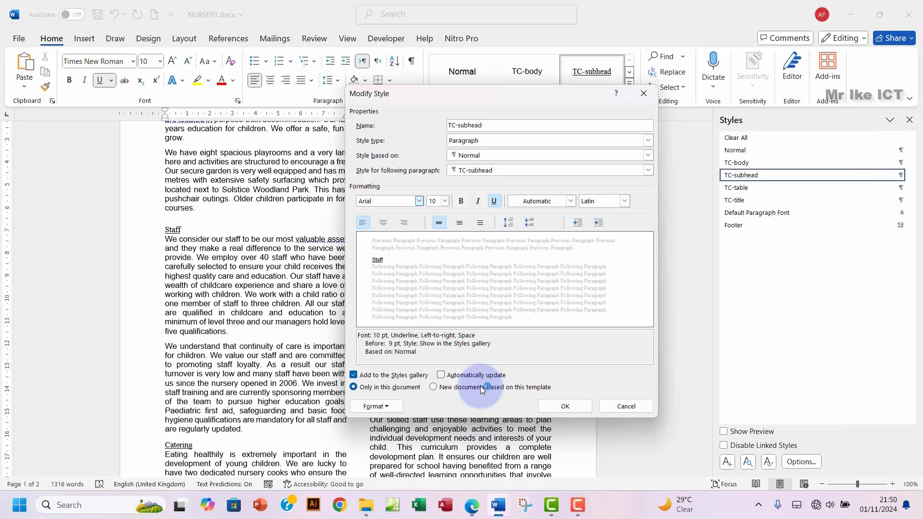
Step: Set the TC-subhead font size to 14 pt and centre it
click(444, 201)
click(432, 253)
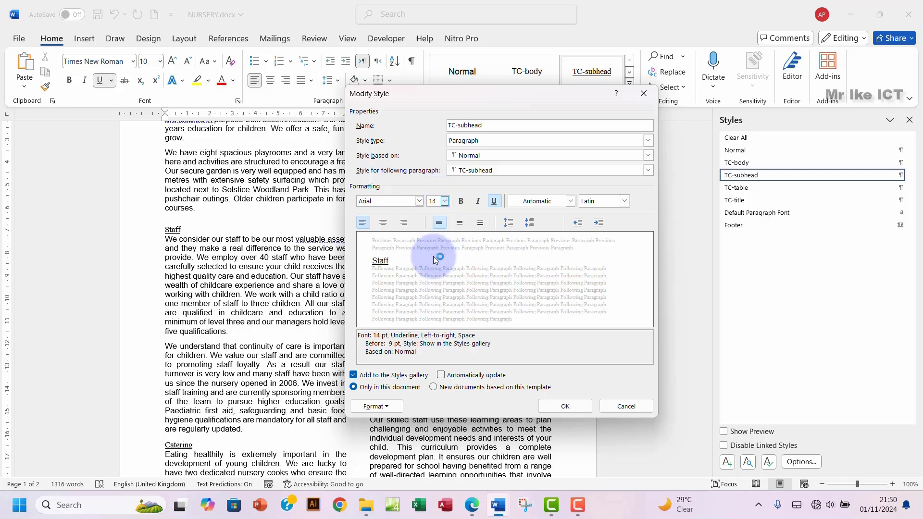
click(471, 507)
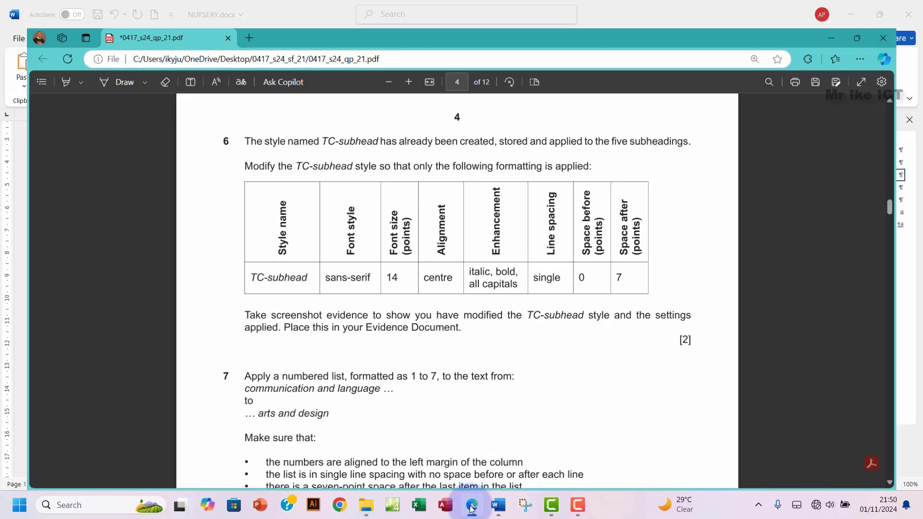
click(472, 508)
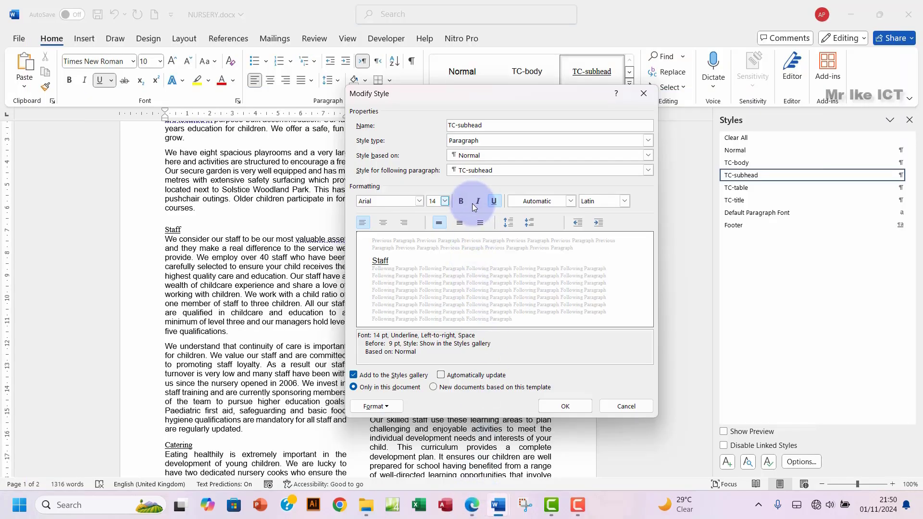
click(383, 223)
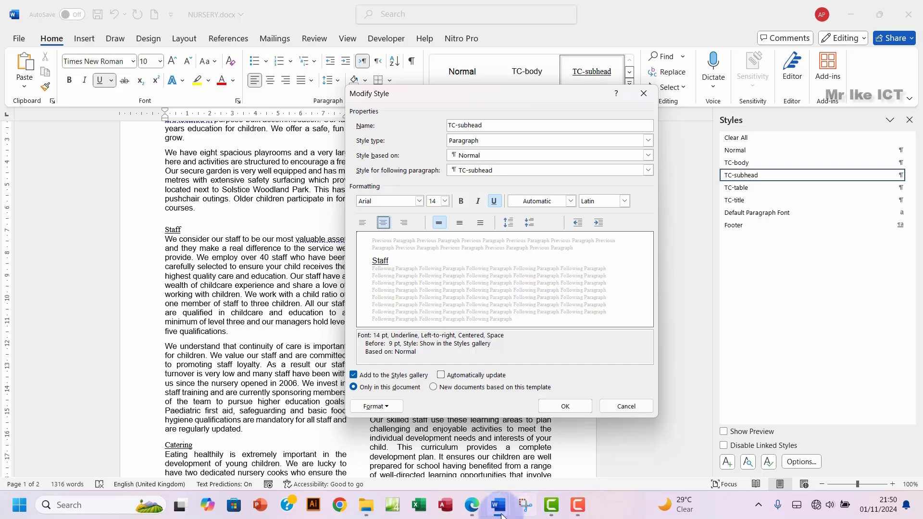
click(474, 509)
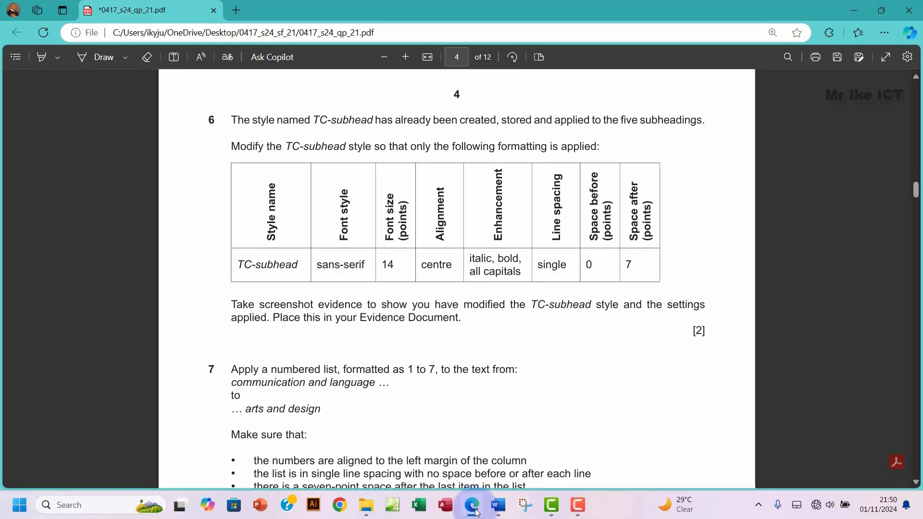
click(474, 508)
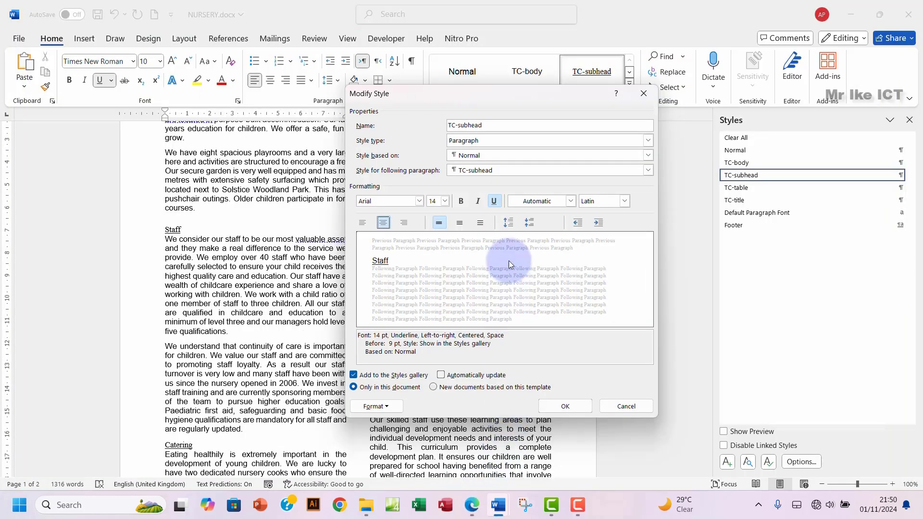
Step: Make the TC-subhead style bold and italic
click(461, 201)
click(478, 201)
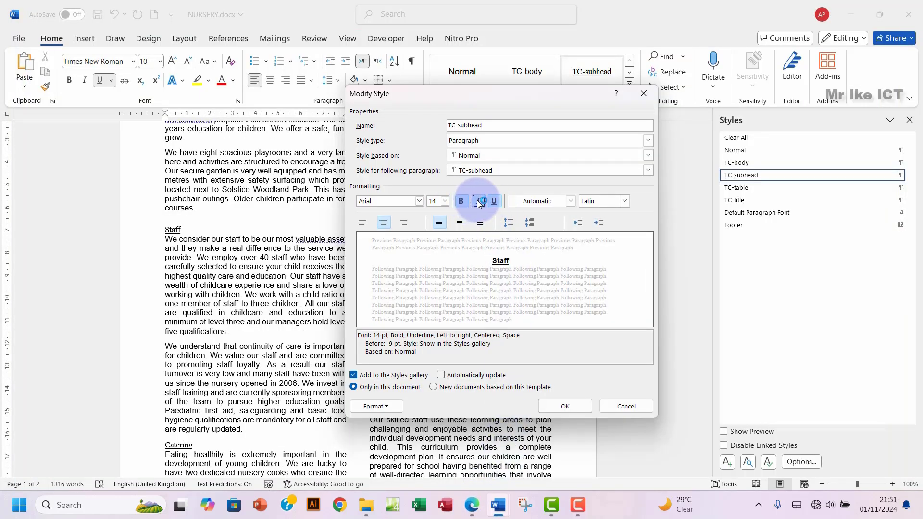
click(470, 513)
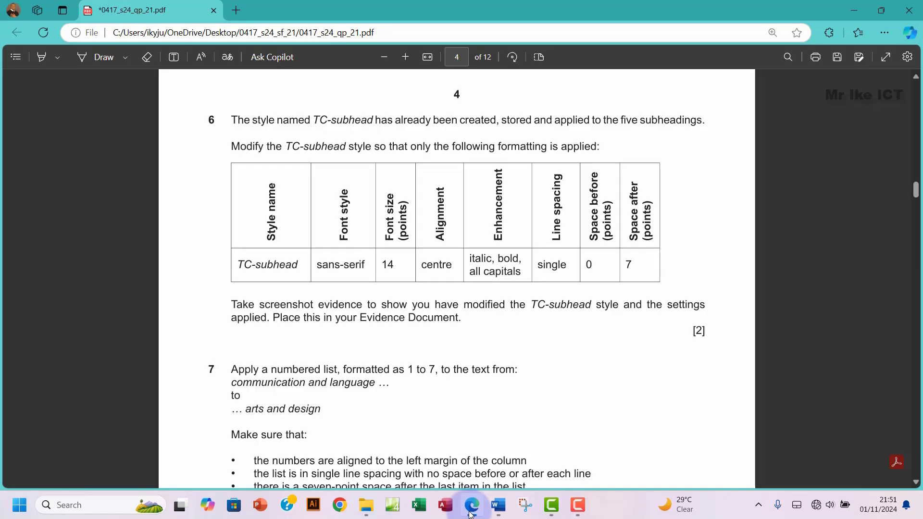
click(471, 513)
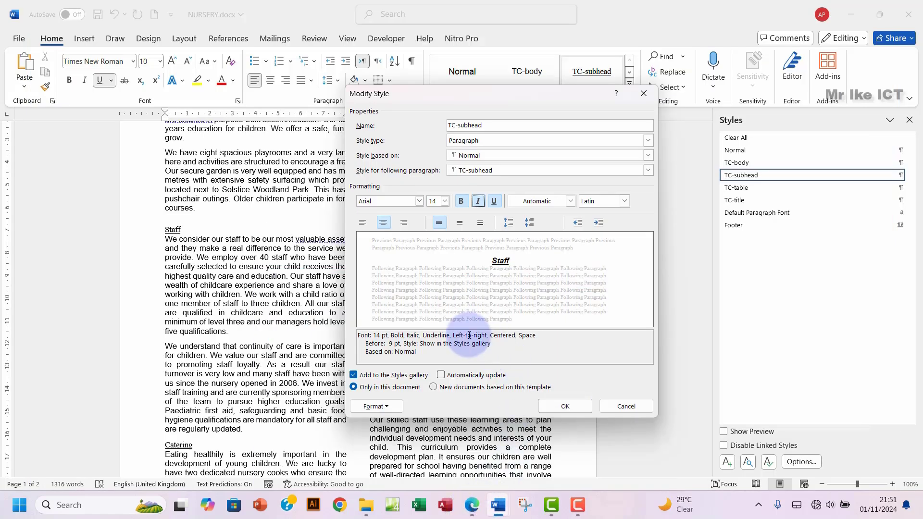
click(371, 407)
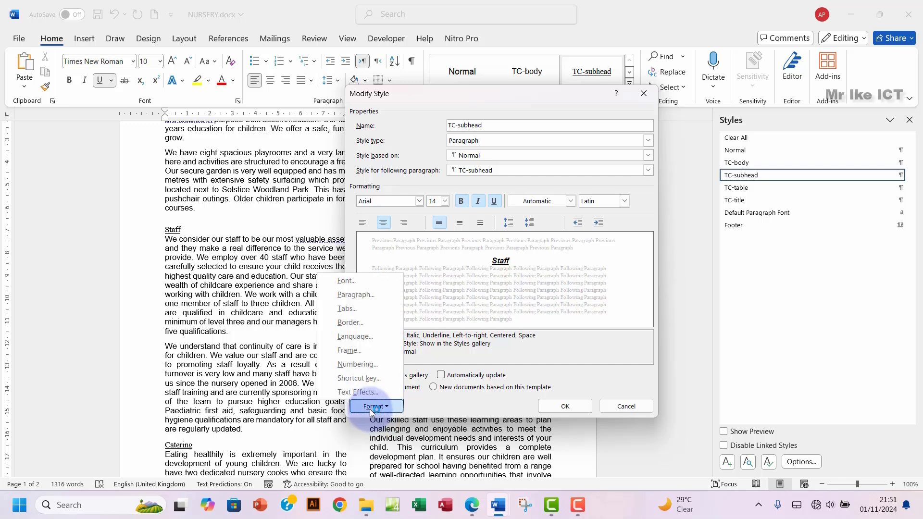
Step: Add All caps to the TC-subhead font so its preview reads STAFF
click(353, 278)
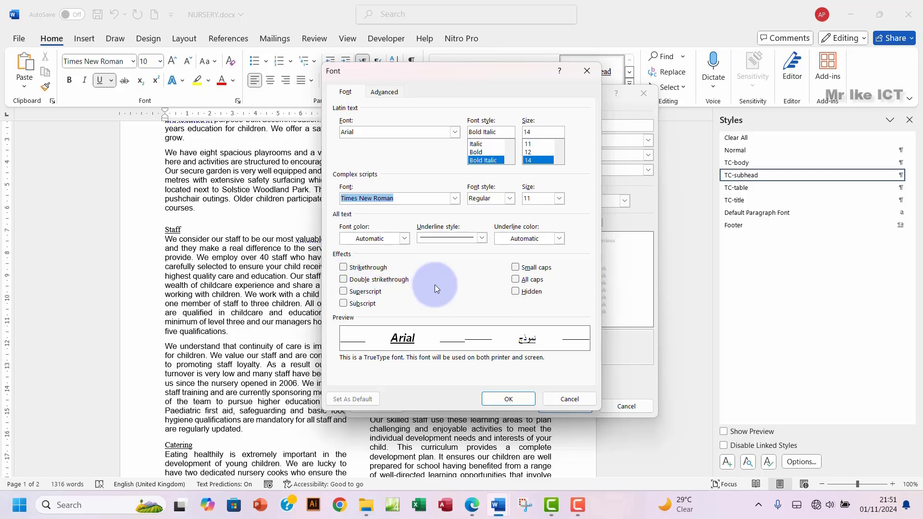
click(516, 280)
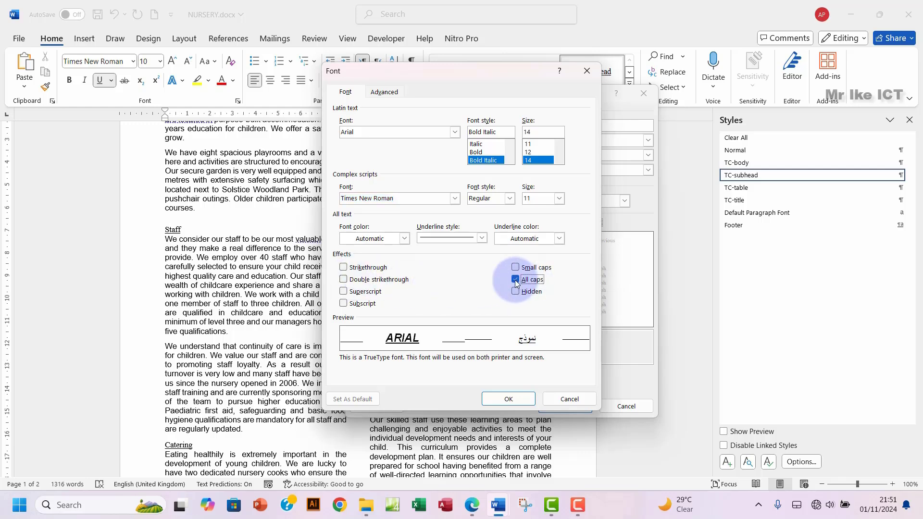
click(509, 399)
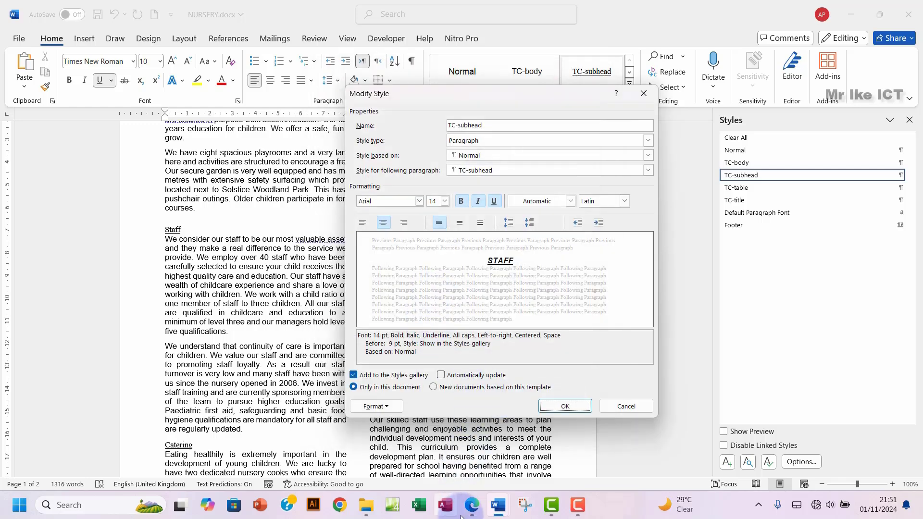
click(474, 515)
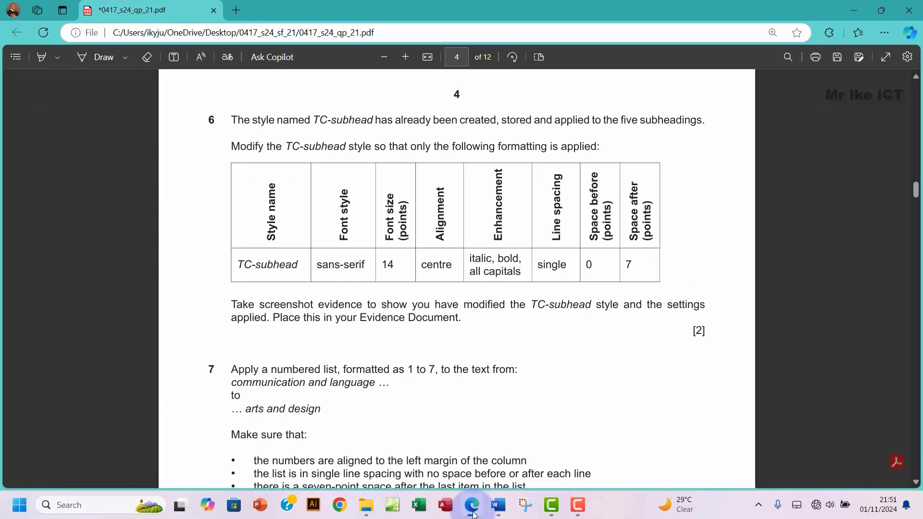
click(474, 515)
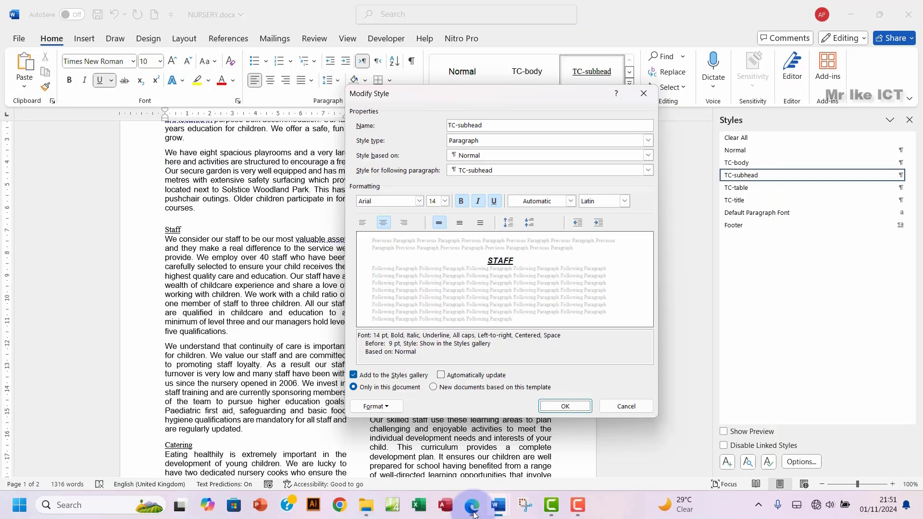
Step: Give TC-subhead 0 pt spacing before and 7 pt after, keeping single spacing and centred
click(375, 409)
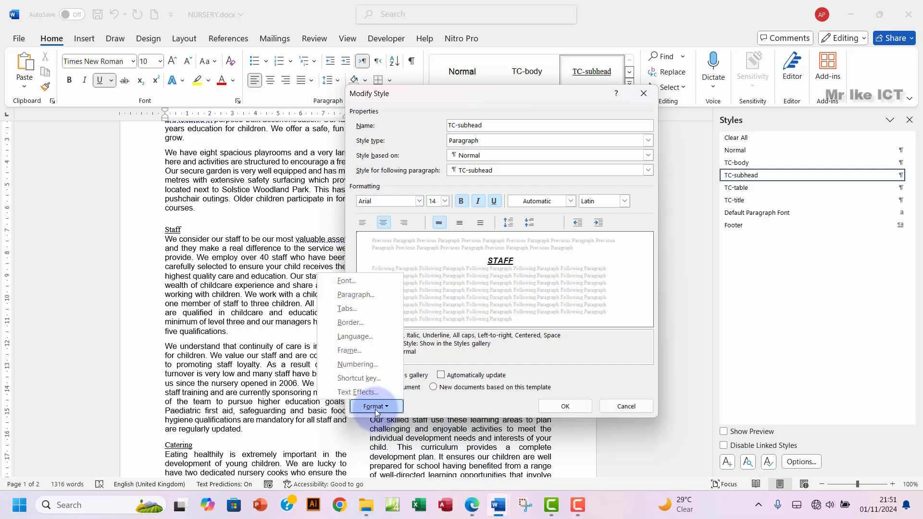
click(350, 295)
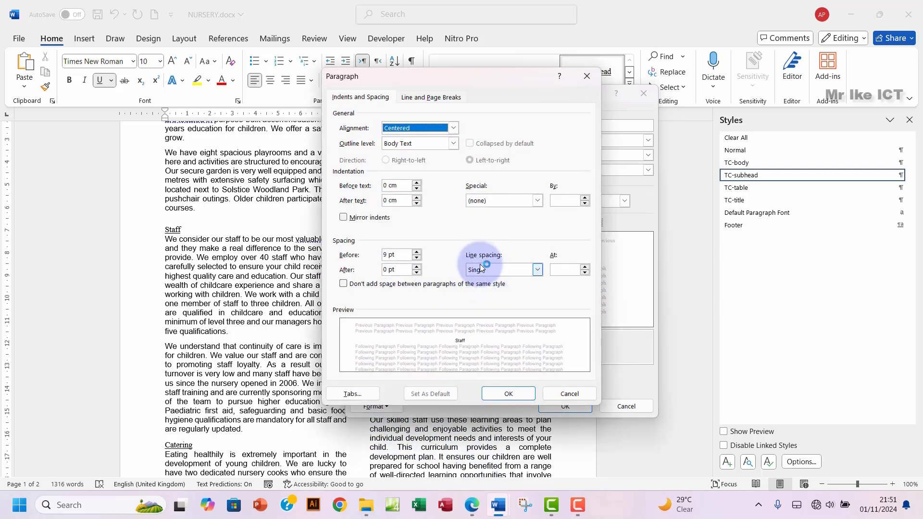
click(472, 515)
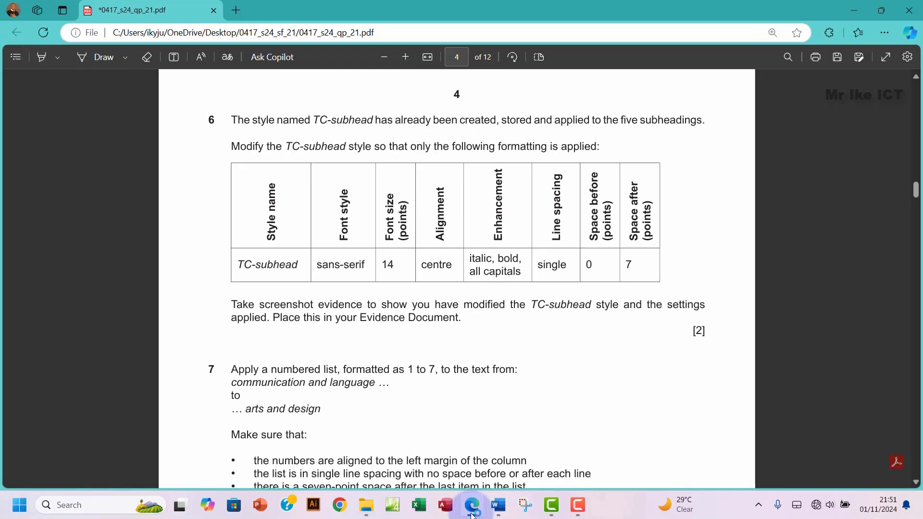
click(472, 515)
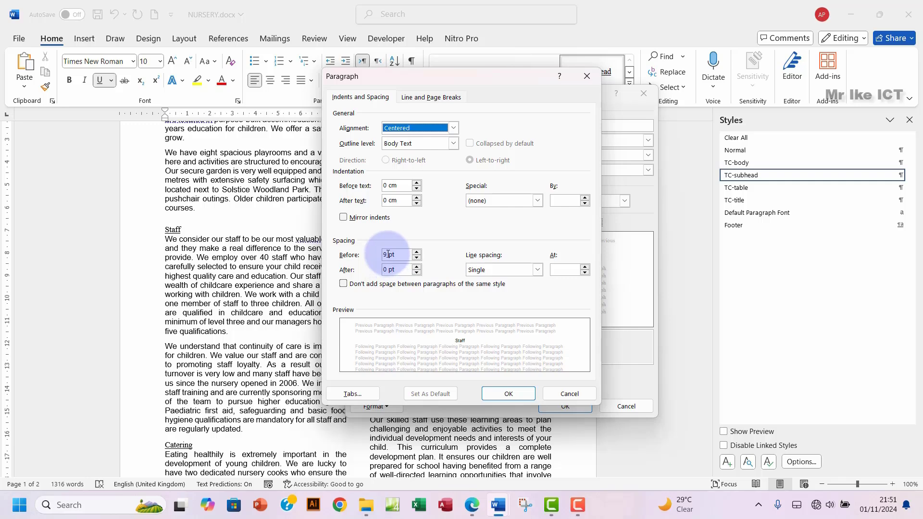
drag(388, 254, 372, 256)
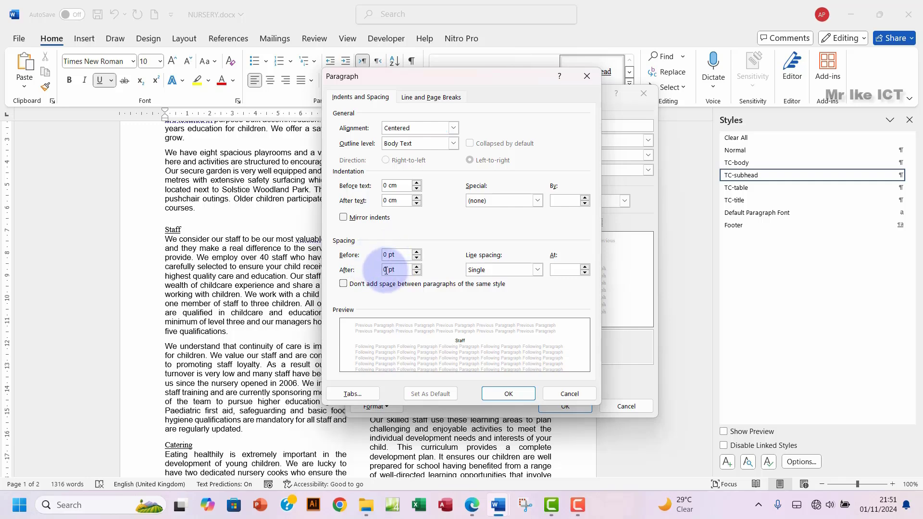
drag(384, 269, 372, 270)
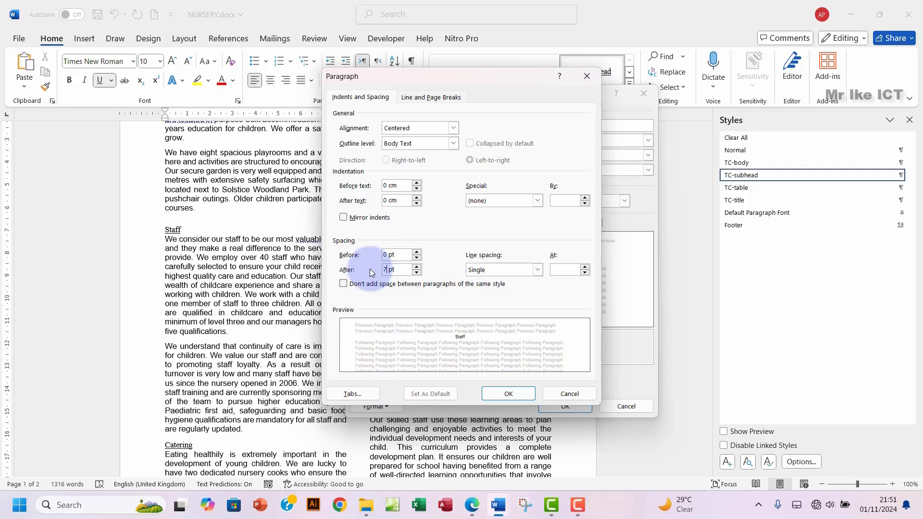
click(513, 394)
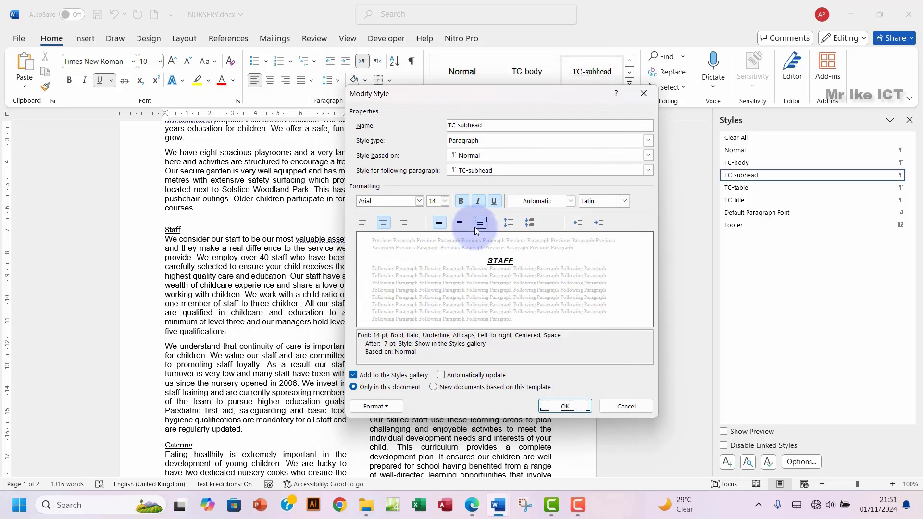
click(477, 515)
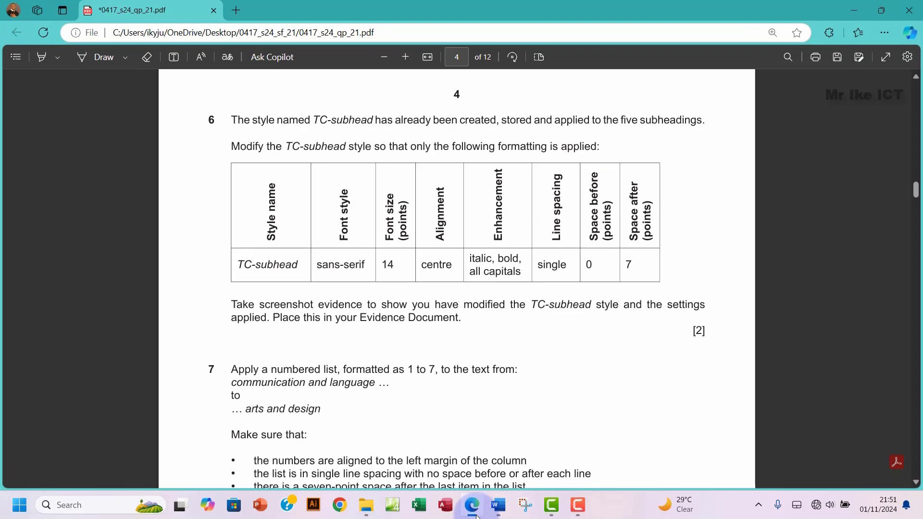
Step: Confirm the TC-subhead changes and check the restyled STAFF, CATERING, KEY PERSON and INDUCTION PROCESS subheadings
click(476, 515)
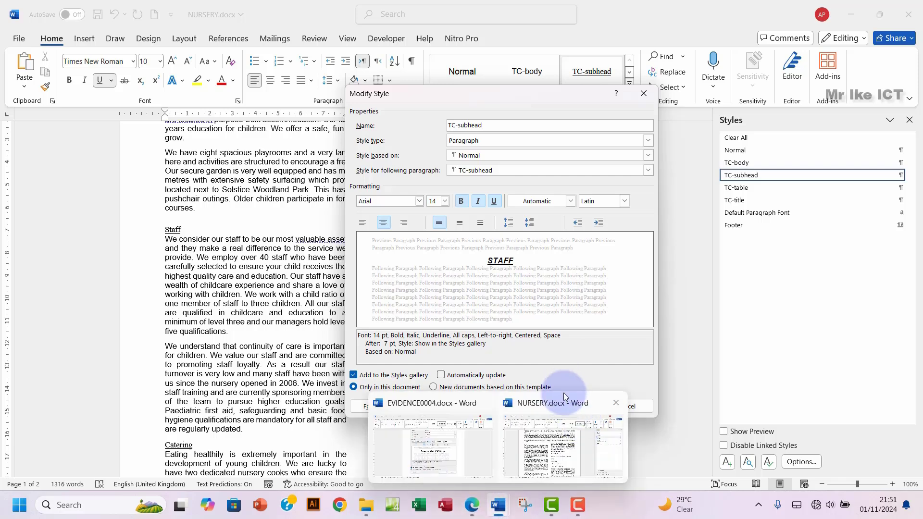
click(568, 406)
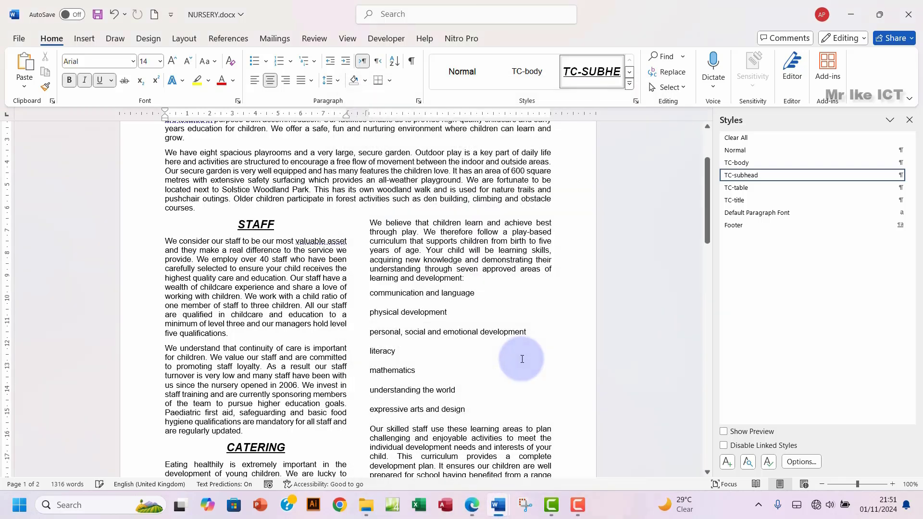
scroll(391, 309, down, 4)
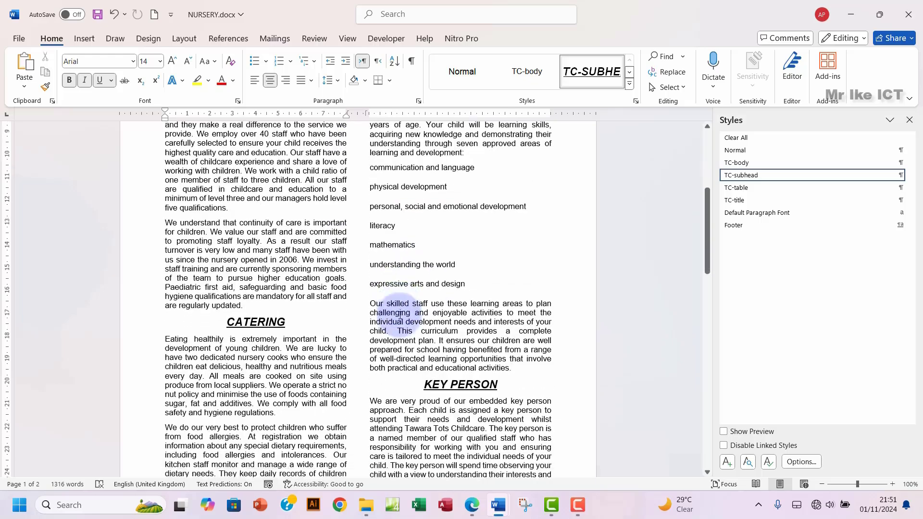
scroll(400, 315, down, 8)
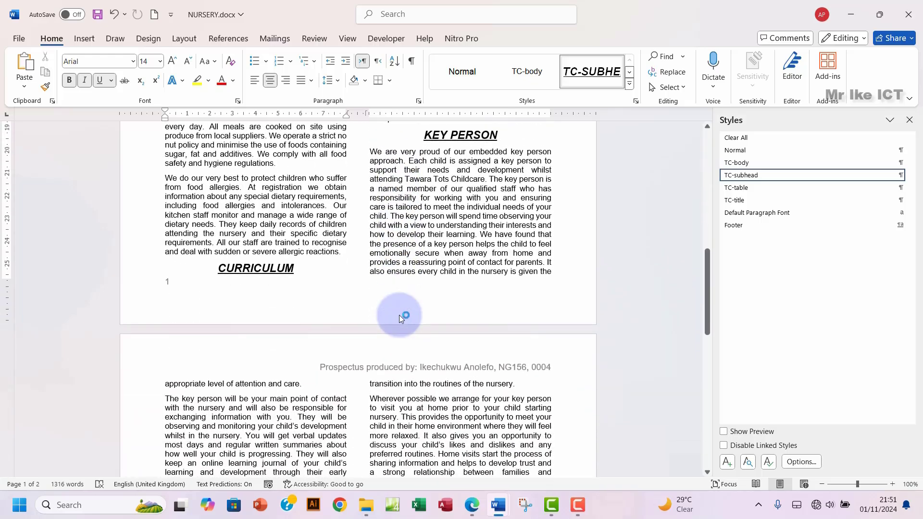
scroll(400, 316, down, 8)
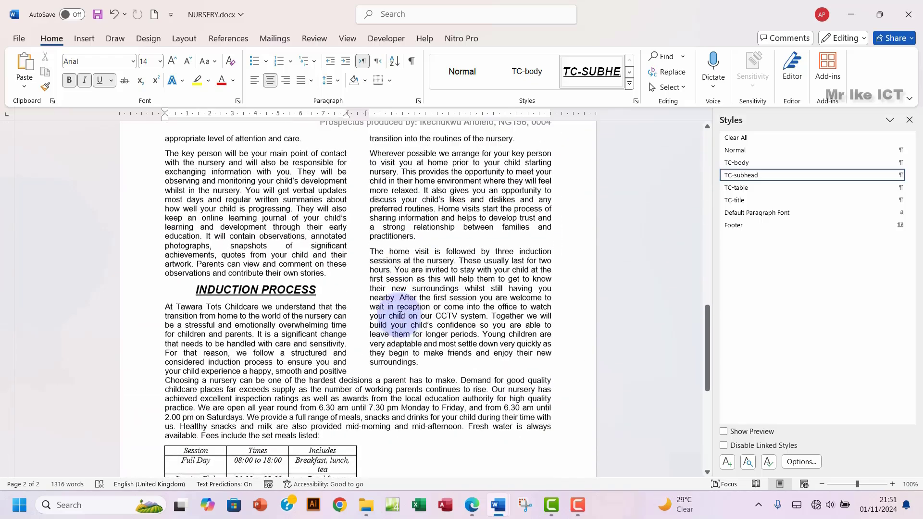
scroll(400, 315, up, 20)
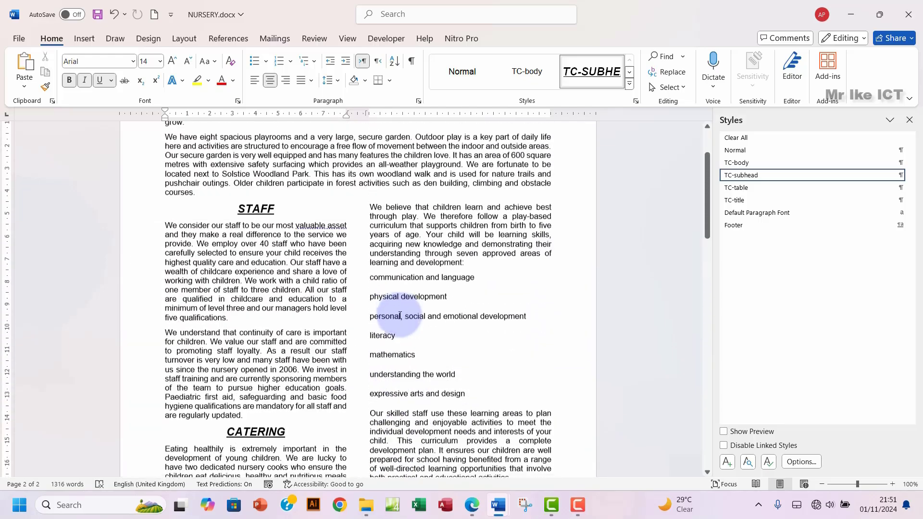
scroll(401, 316, up, 2)
scroll(392, 313, down, 2)
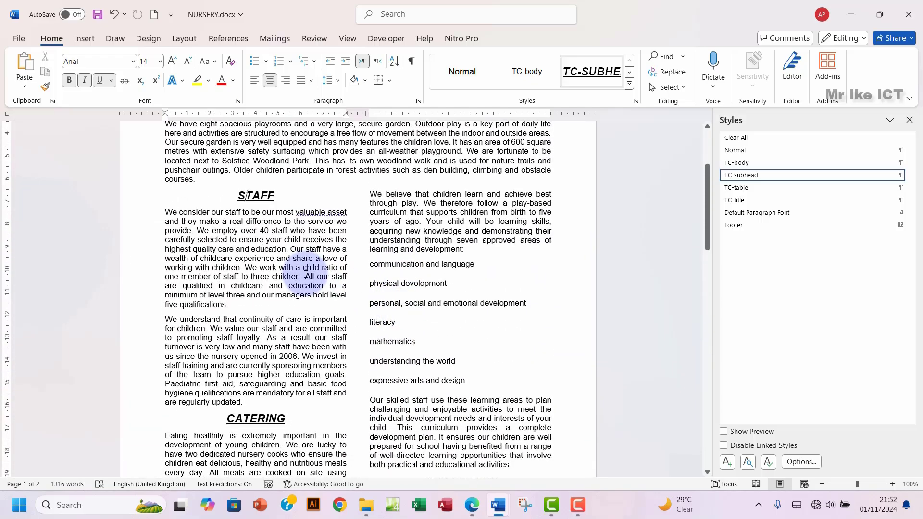
click(466, 506)
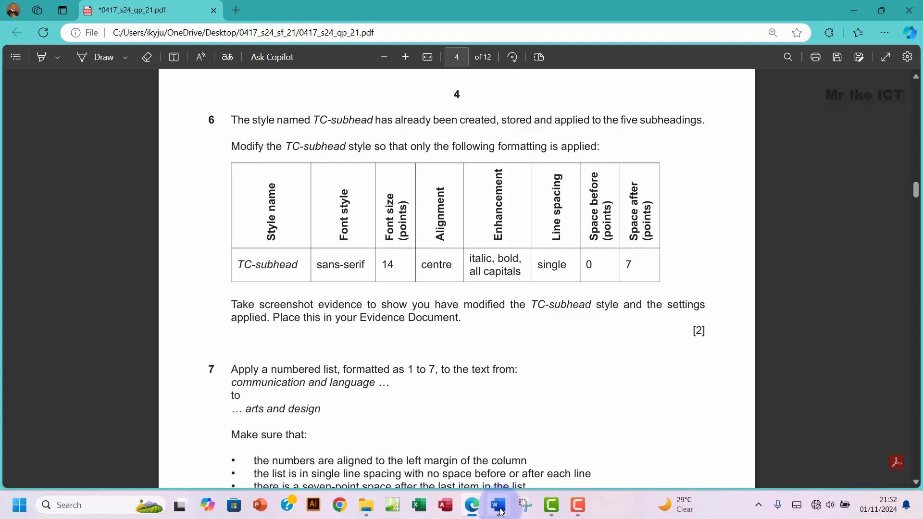
Step: Bring NURSERY.docx back in front of the question paper
mouse_move(500, 511)
click(546, 442)
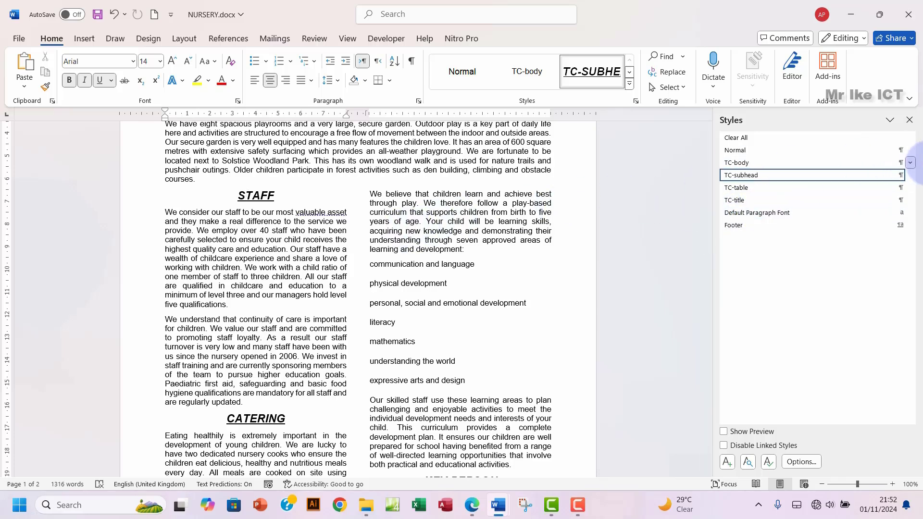
Step: Reopen the TC-subhead Modify Style dialog and snip a screenshot of it to the clipboard
click(912, 177)
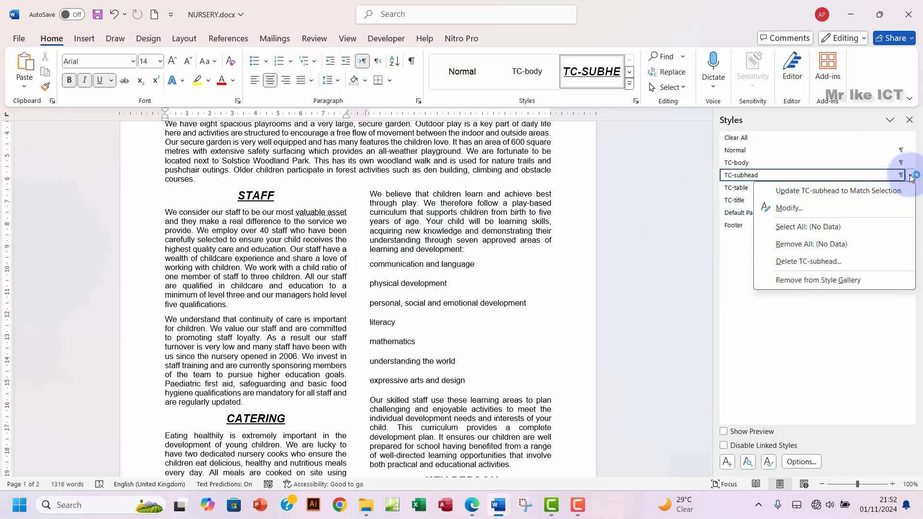
click(807, 210)
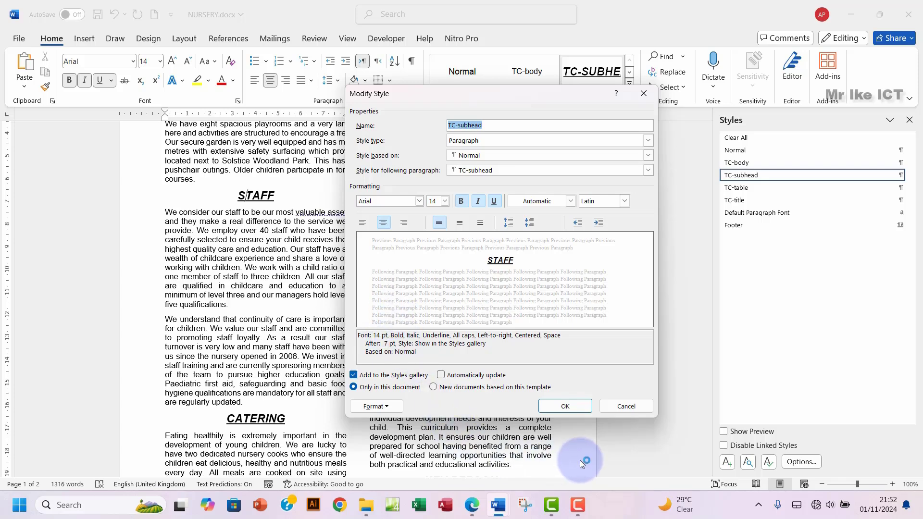
key(super+shift+s)
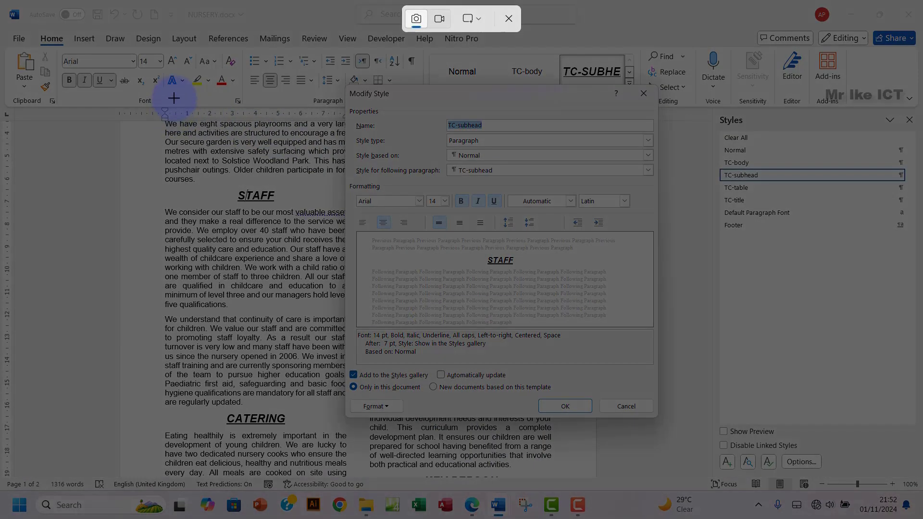
drag(165, 82, 660, 419)
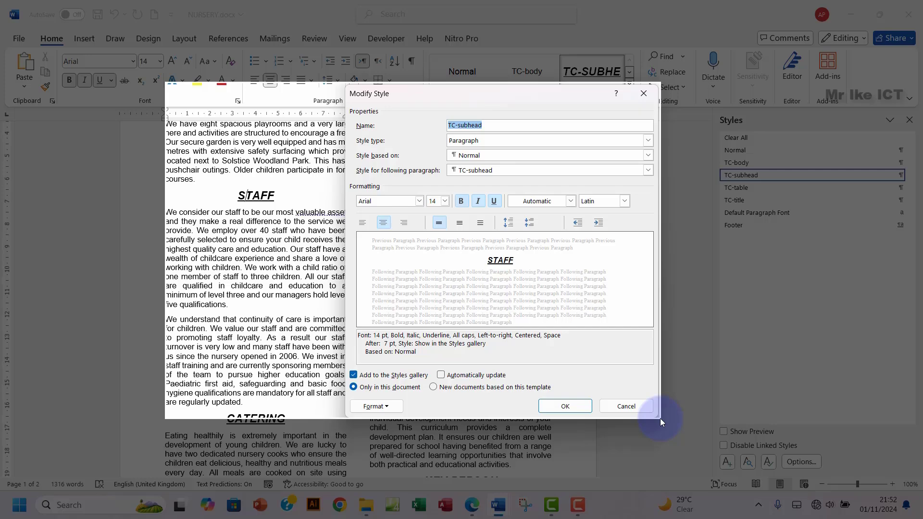
drag(659, 419, 660, 418)
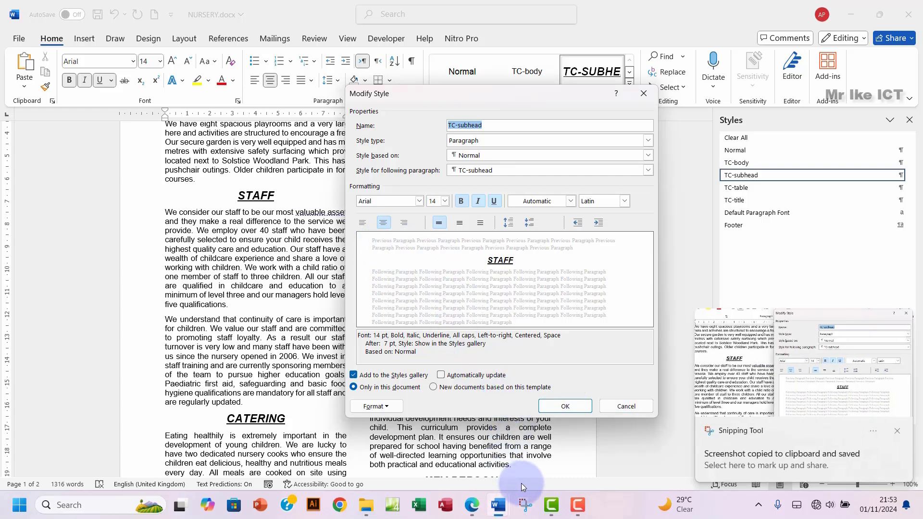
mouse_move(498, 508)
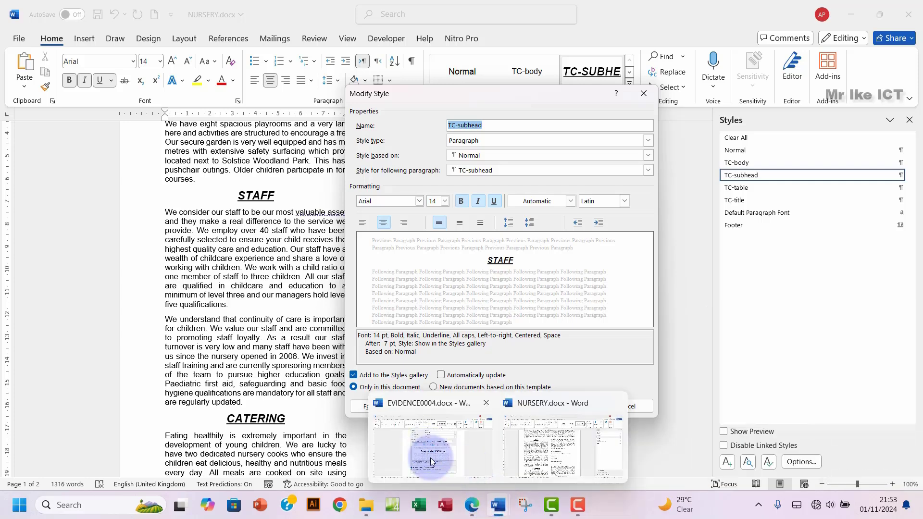
Step: Save the TC-subhead style changes
click(474, 516)
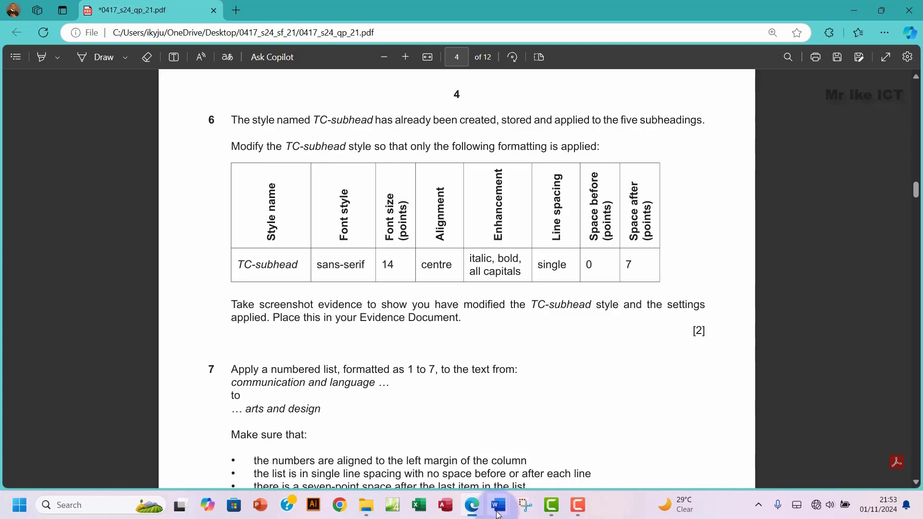
click(463, 457)
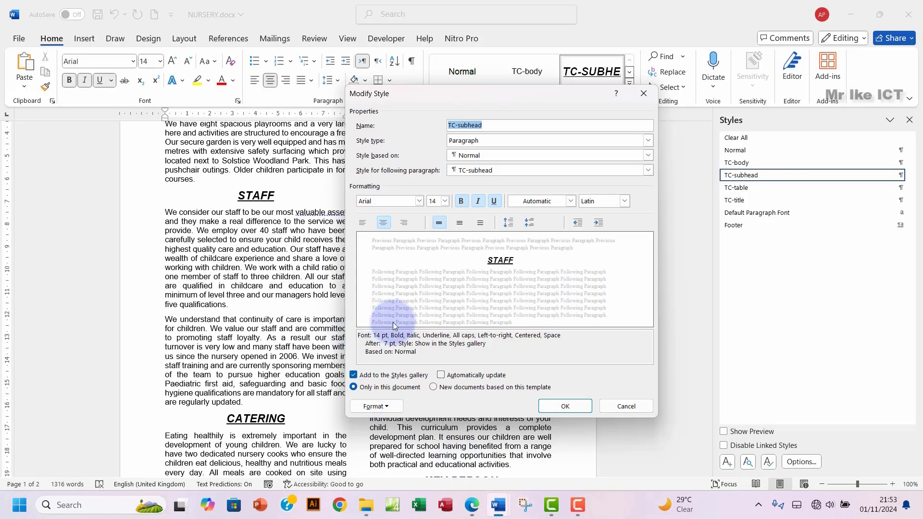
click(564, 406)
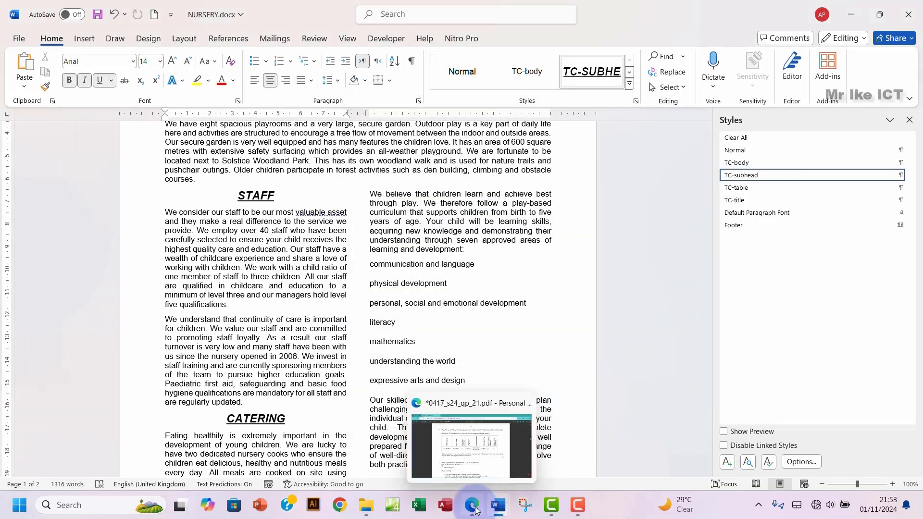
Step: Paste the style screenshot under Step 6 evidence in EVIDENCE0004.docx
click(451, 476)
scroll(339, 359, down, 5)
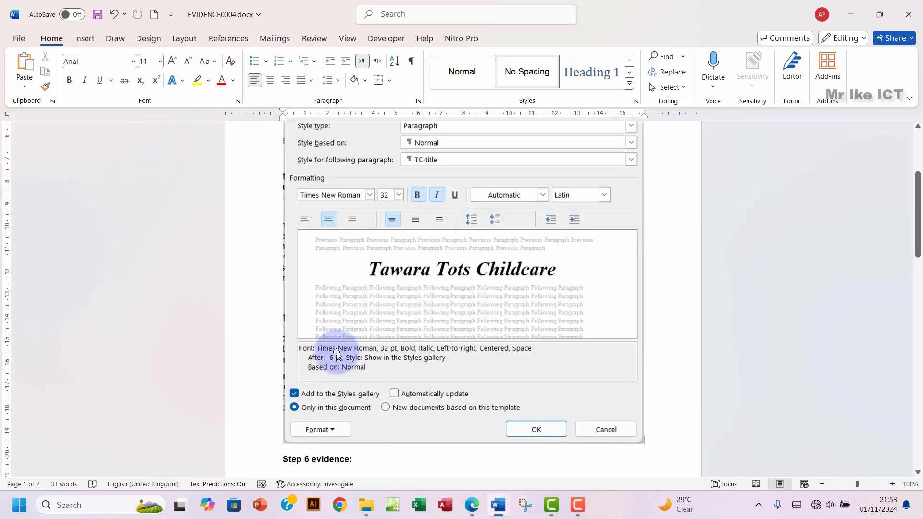
click(300, 320)
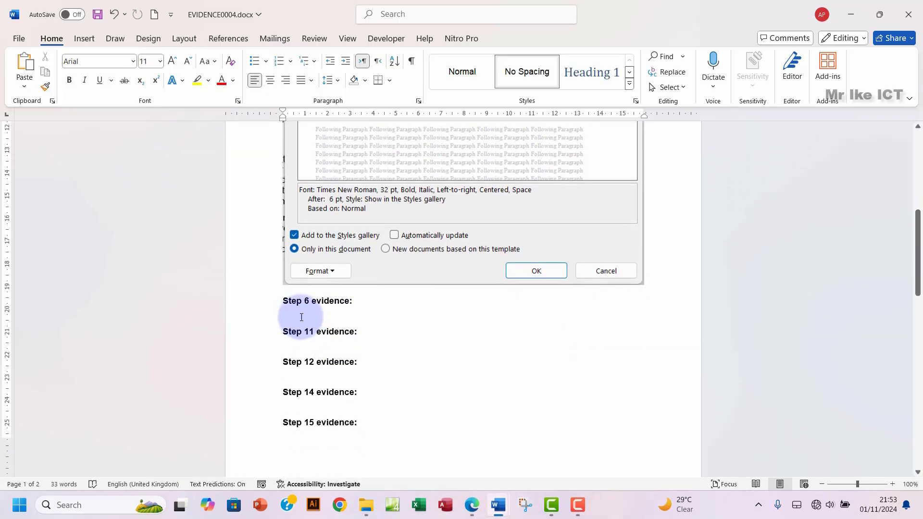
key(ctrl+v)
scroll(445, 338, down, 3)
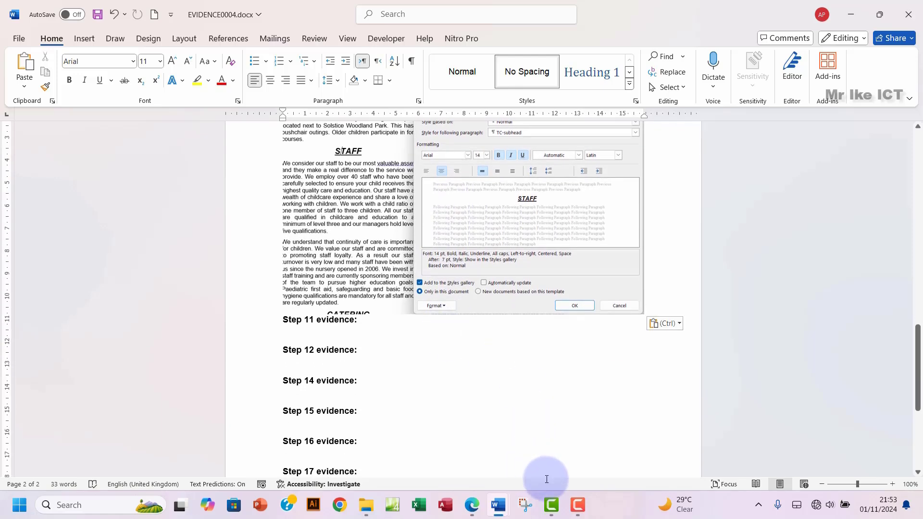
click(471, 505)
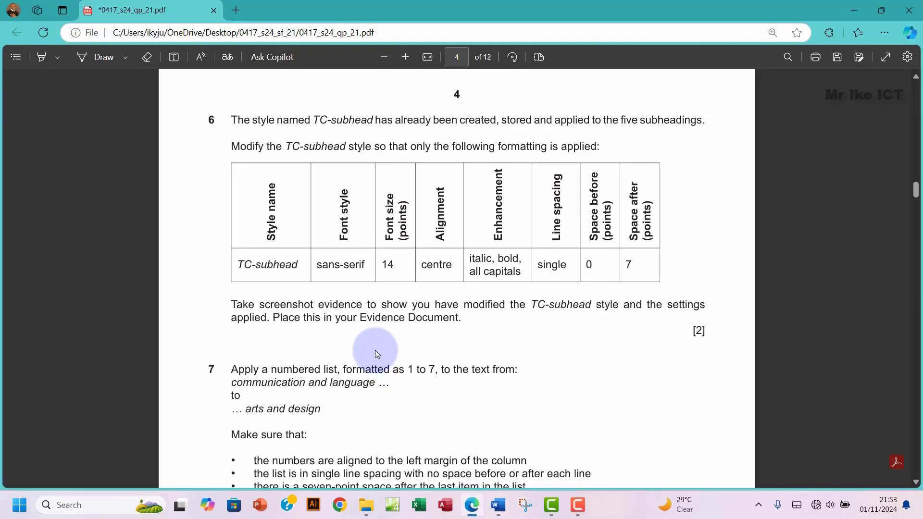
Step: Highlight question 6 green in the PDF as done, then return to NURSERY.docx
scroll(337, 288, down, 3)
scroll(284, 216, up, 3)
drag(221, 122, 530, 313)
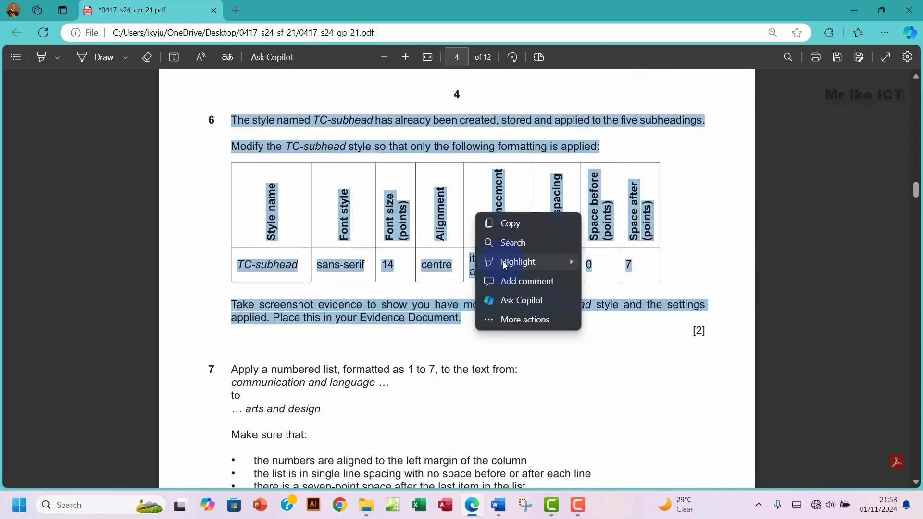
click(506, 262)
click(597, 283)
scroll(309, 335, down, 5)
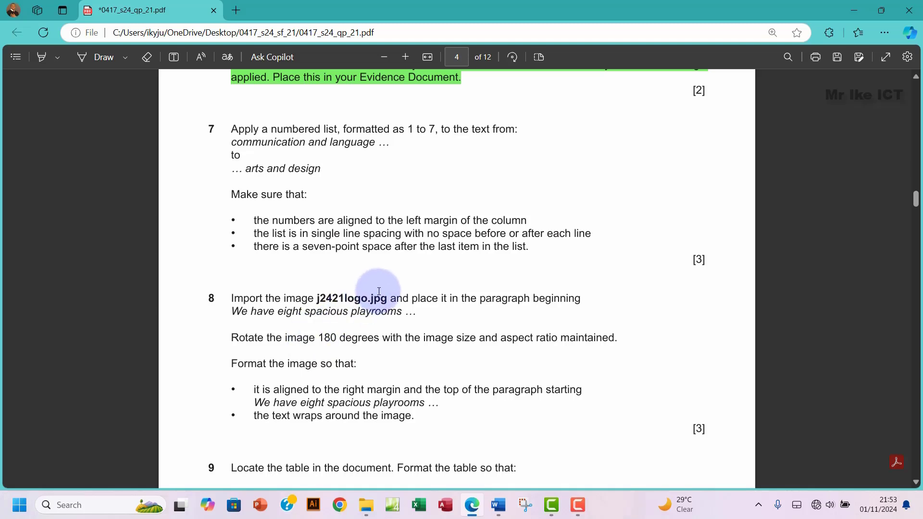
mouse_move(498, 505)
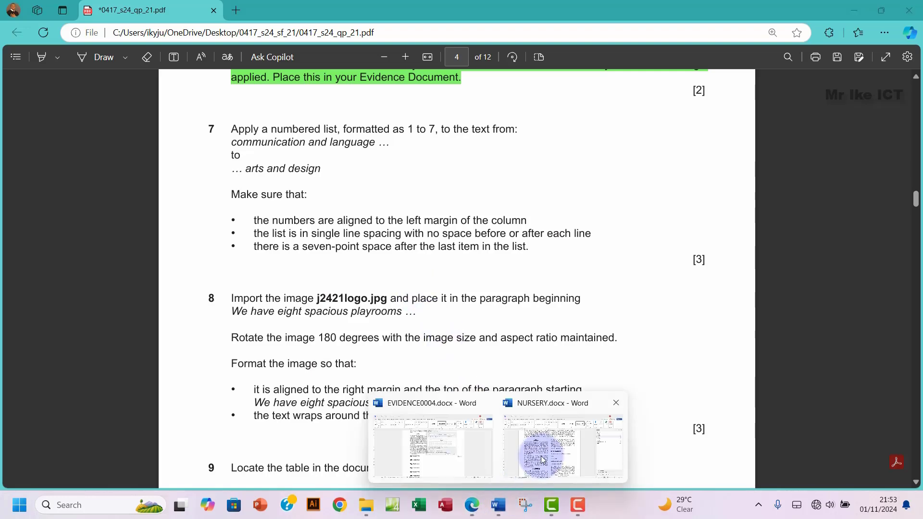
click(542, 459)
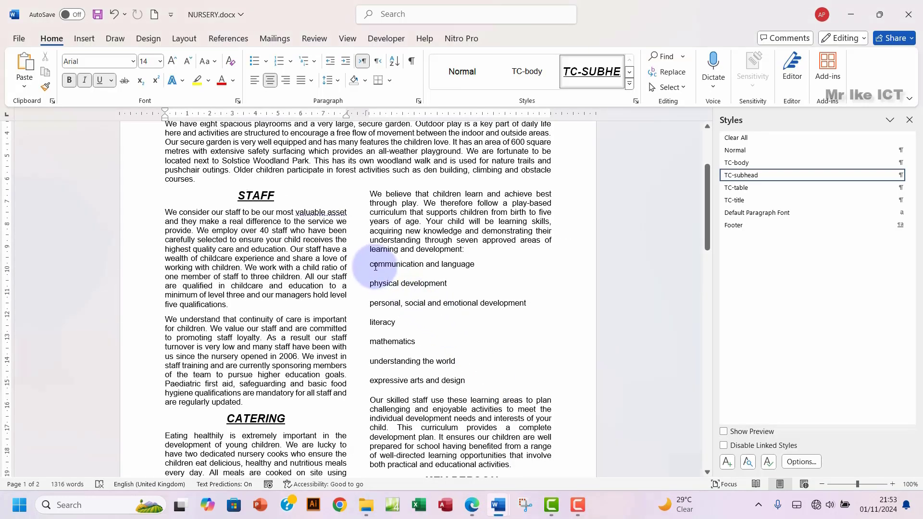
Step: Number the seven learning-area lines 1–7 and decrease their indent to the column's left edge
drag(376, 266, 467, 382)
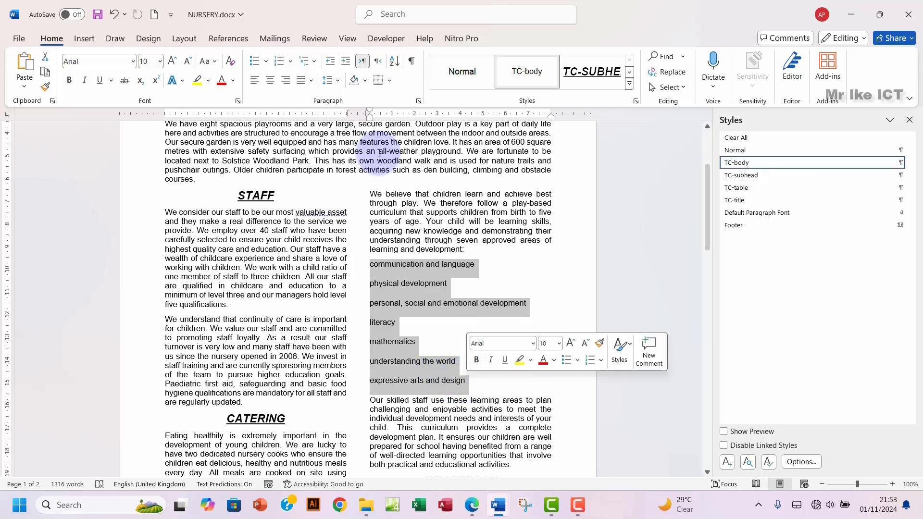
click(278, 63)
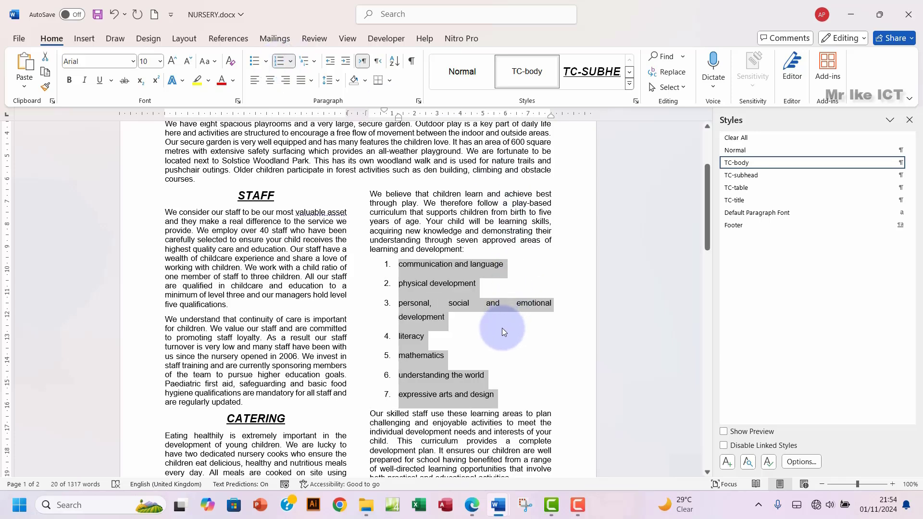
click(470, 509)
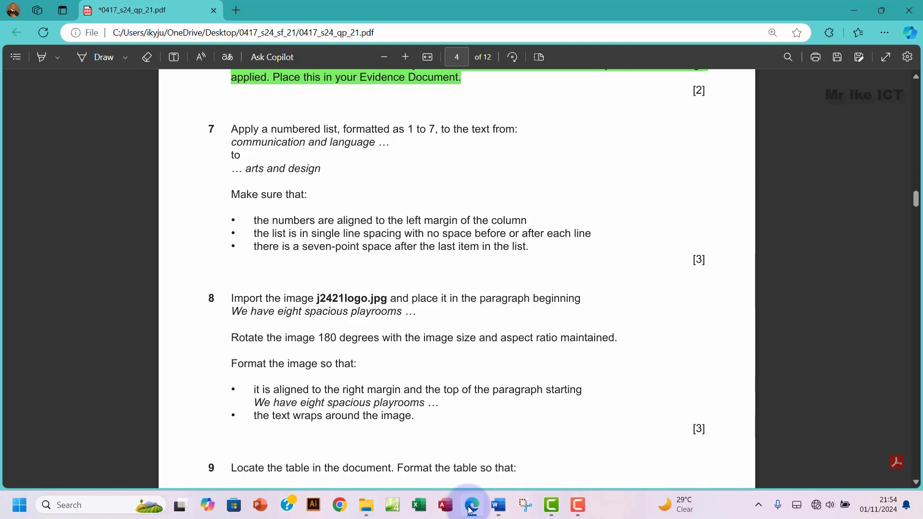
click(470, 509)
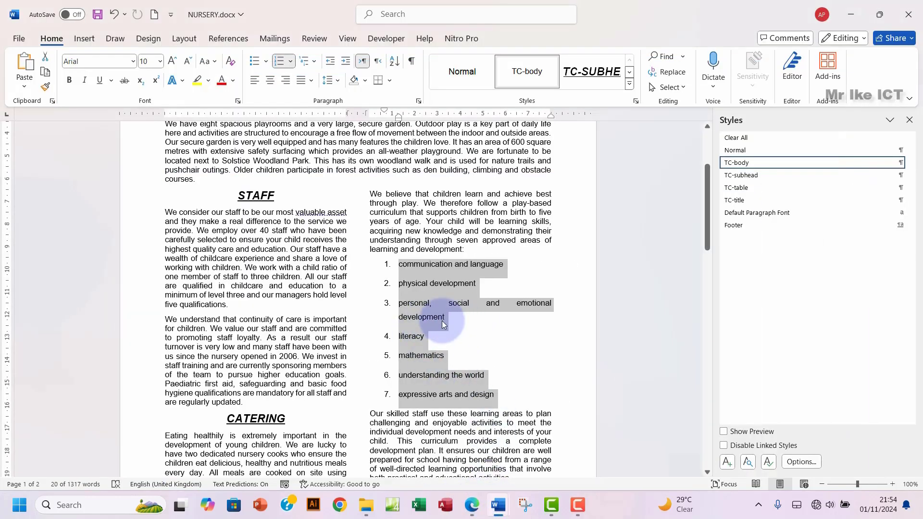
click(334, 63)
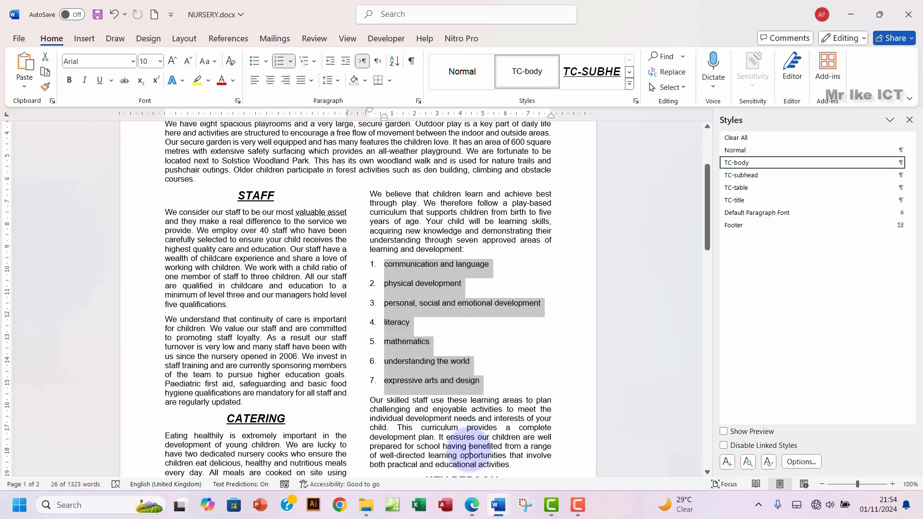
click(472, 506)
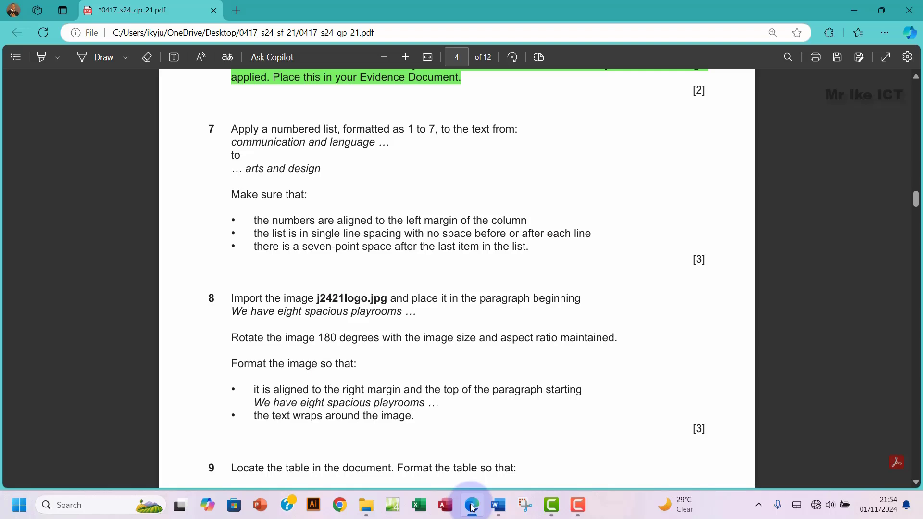
click(473, 508)
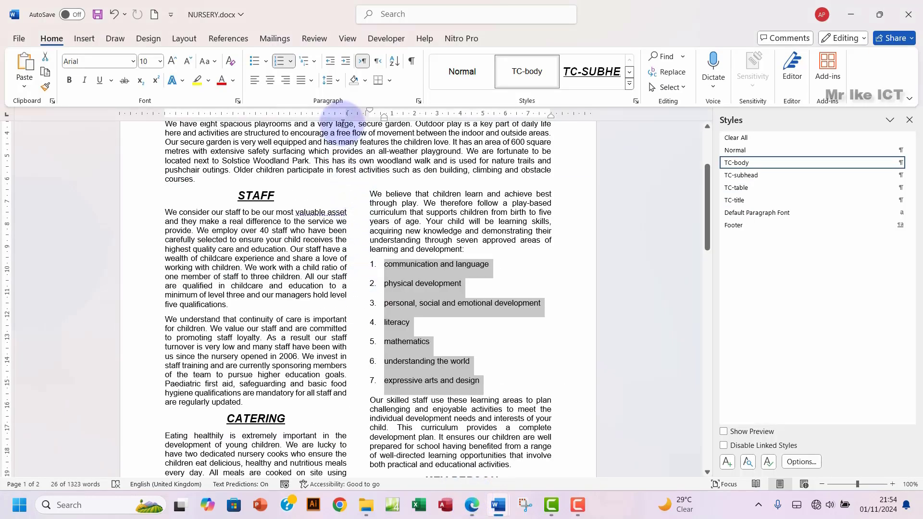
Step: Give the numbered list items single line spacing and 0 pt spacing after, checking the exam question
click(419, 101)
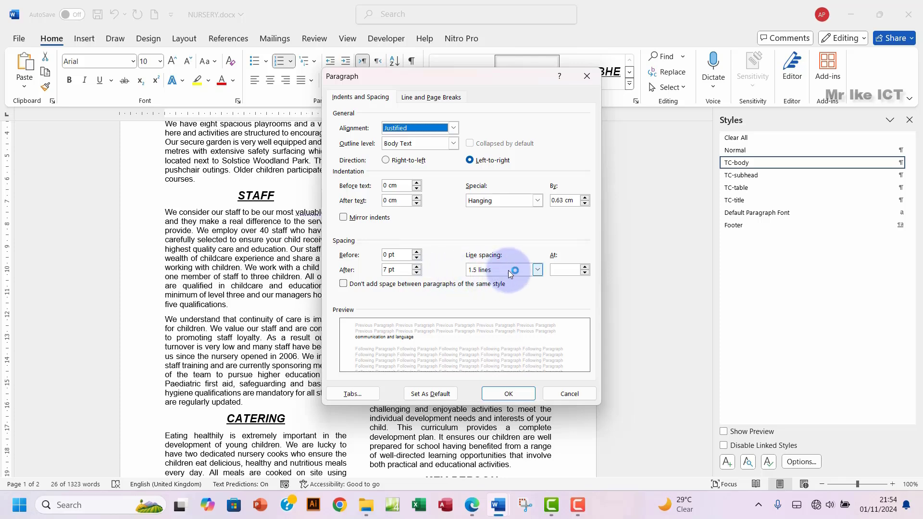
click(538, 270)
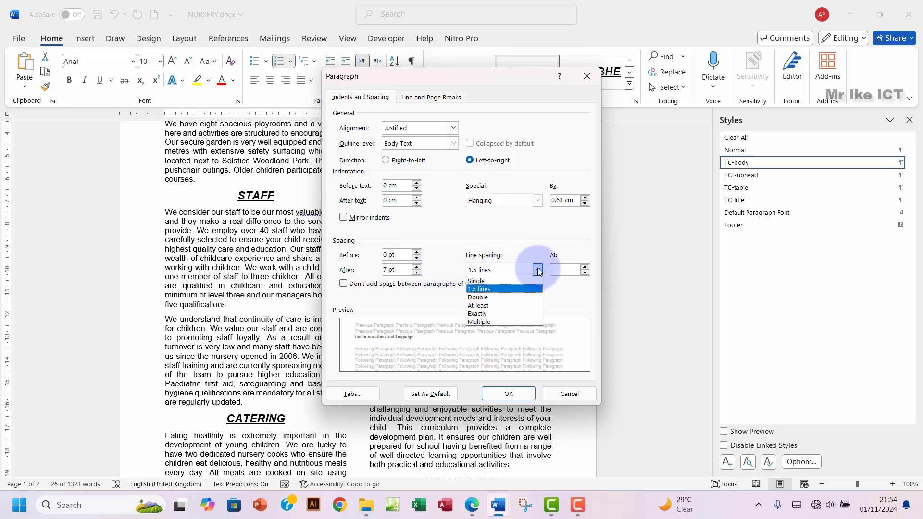
click(484, 281)
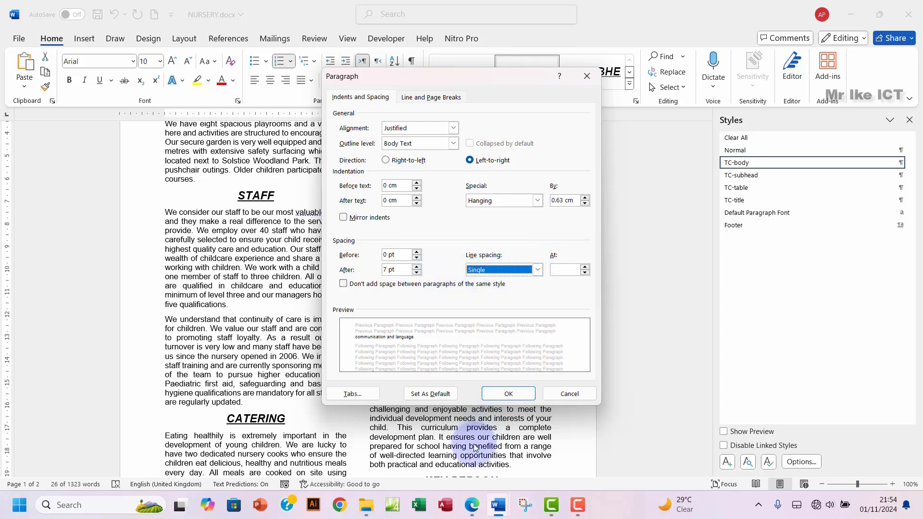
click(470, 507)
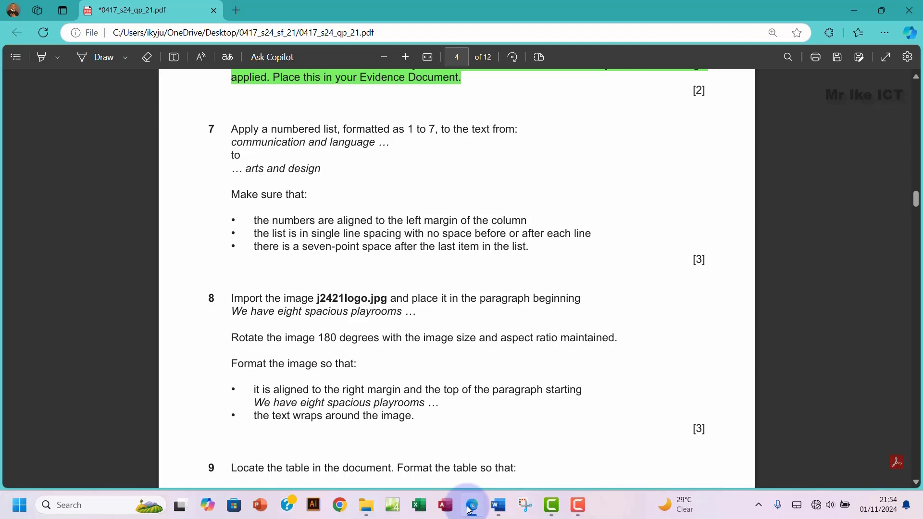
click(470, 509)
click(502, 394)
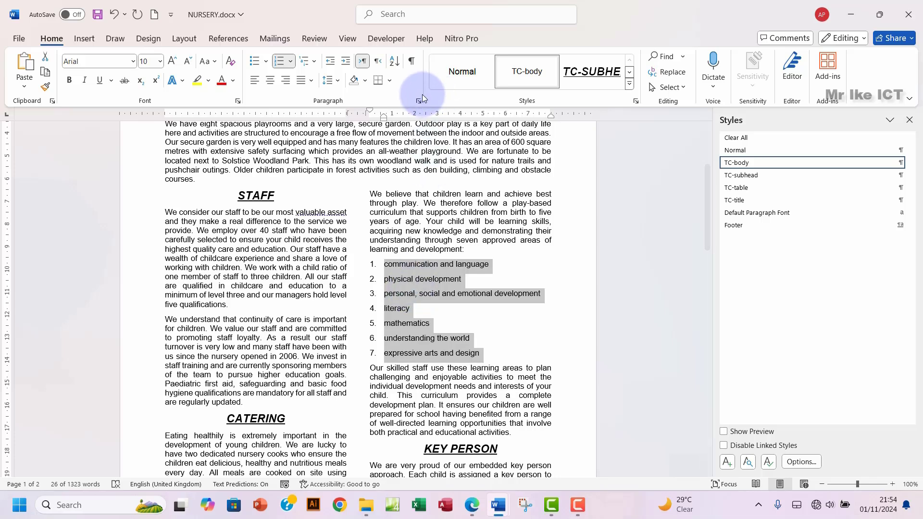
click(419, 101)
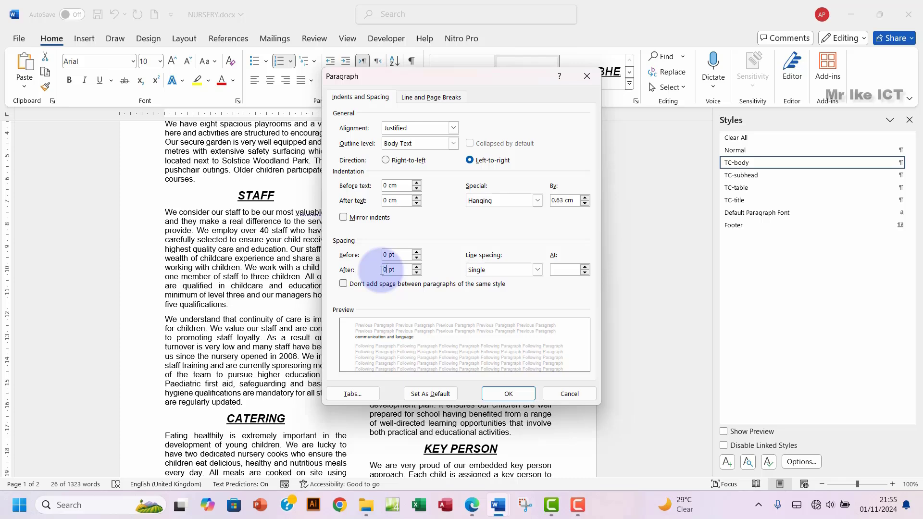
click(509, 399)
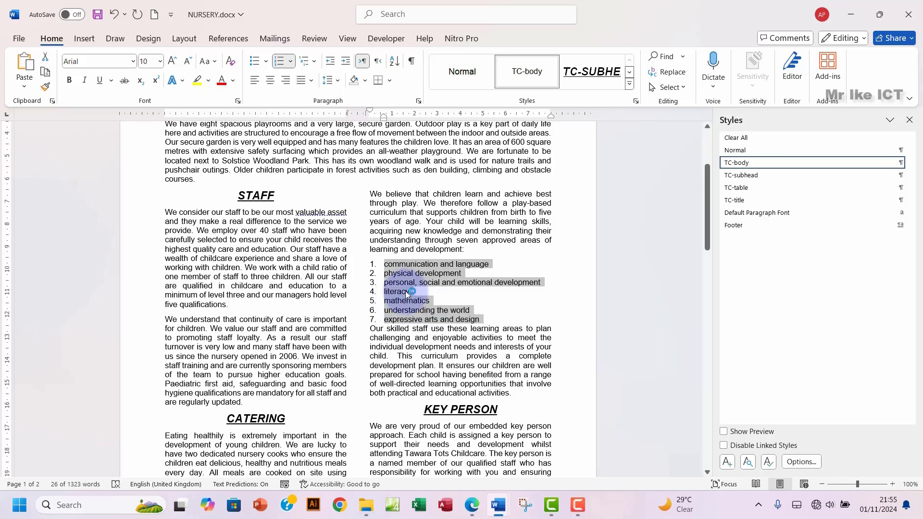
click(471, 507)
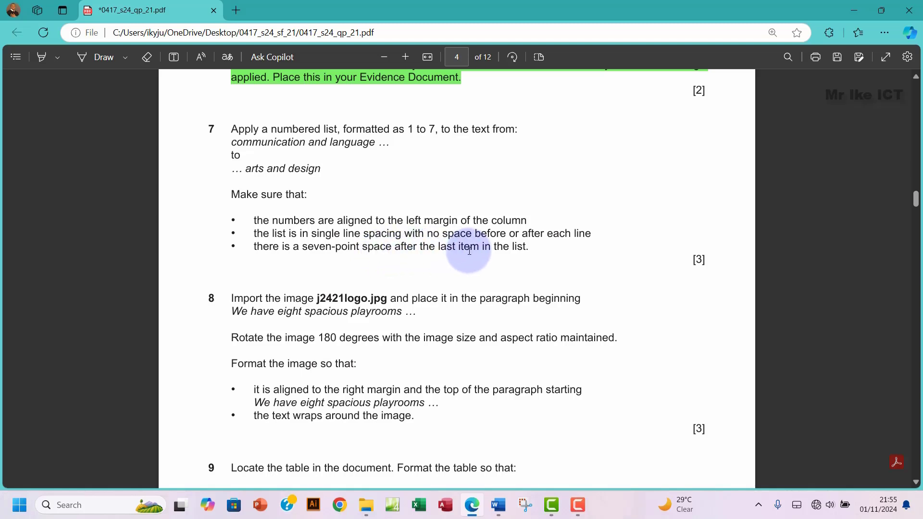
Step: Set 7 pt spacing after the last list item, 'expressive arts and design'
drag(470, 247, 529, 248)
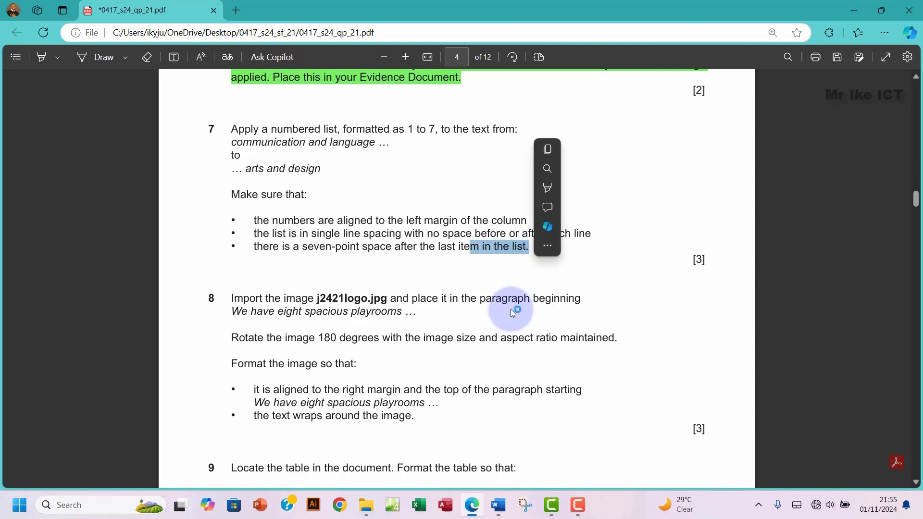
mouse_move(499, 505)
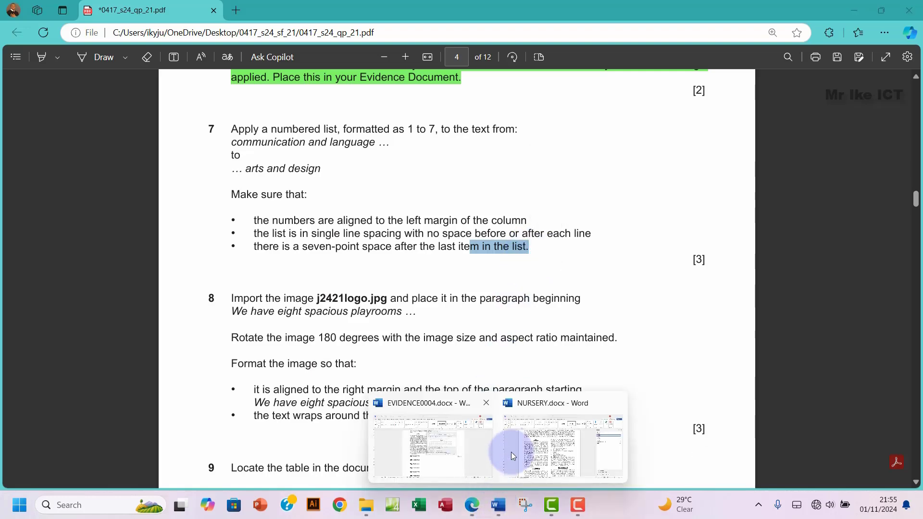
click(544, 450)
drag(383, 320, 477, 319)
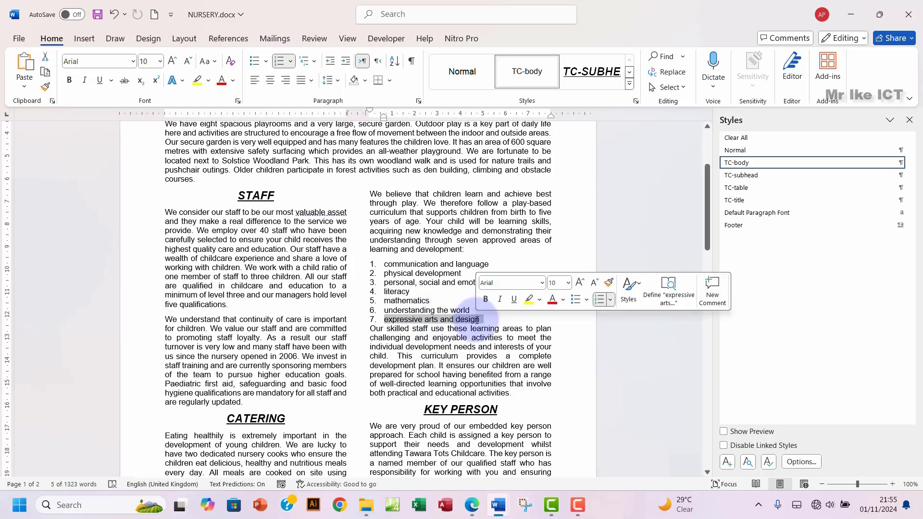
click(417, 101)
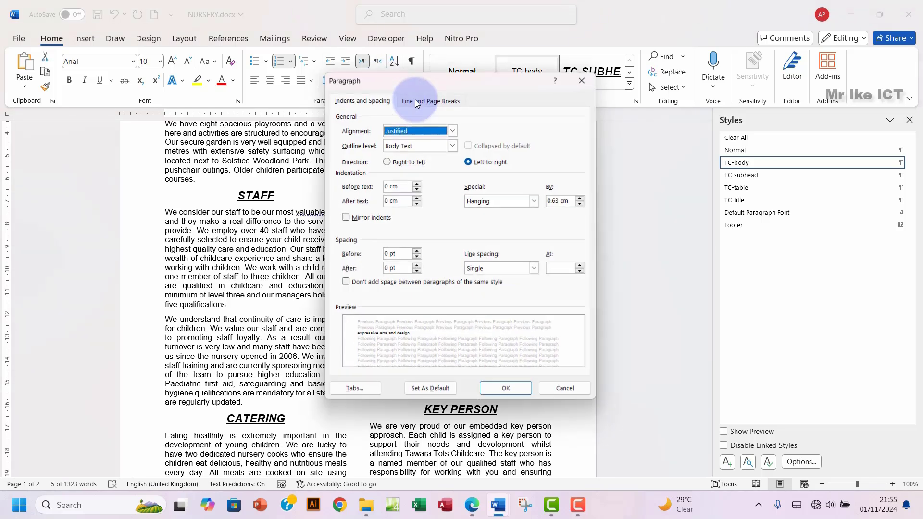
drag(388, 271, 377, 271)
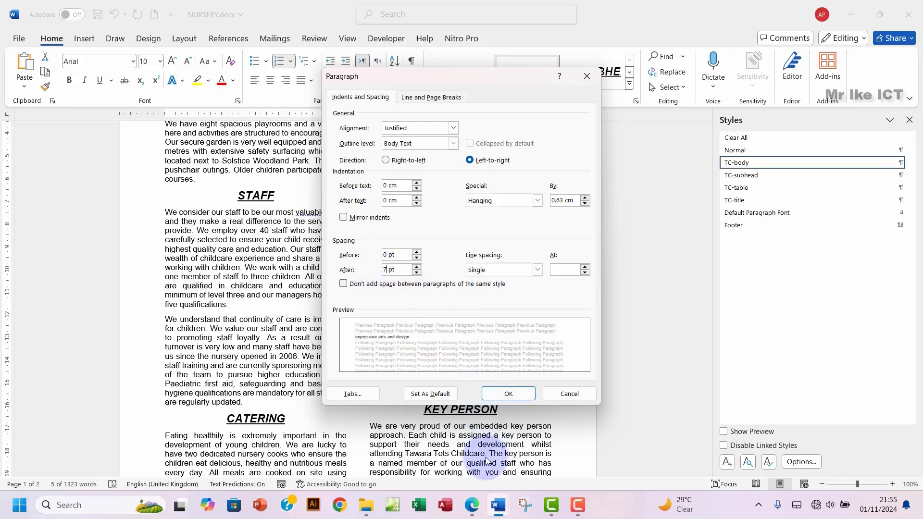
click(471, 506)
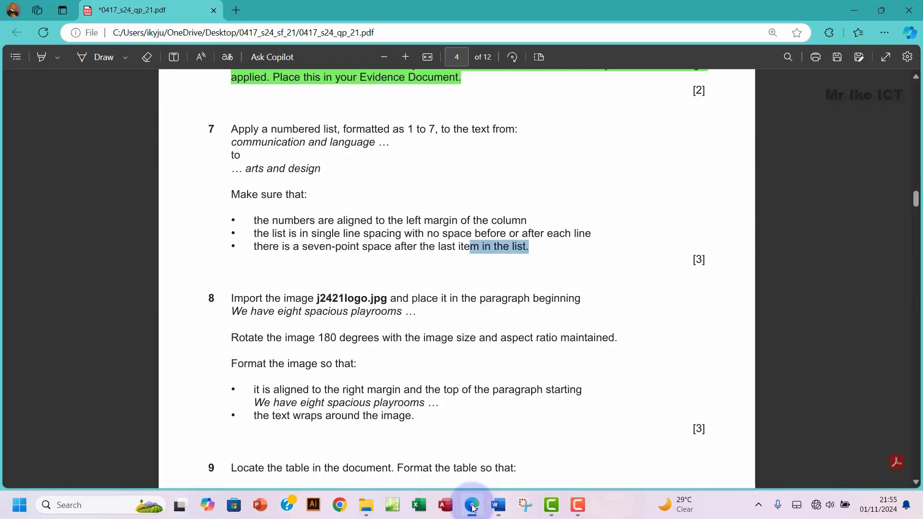
click(473, 506)
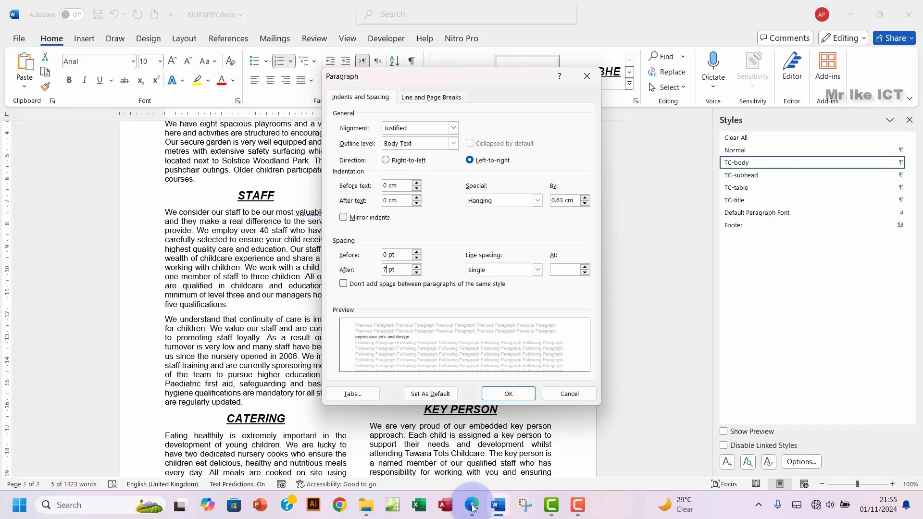
text(7)
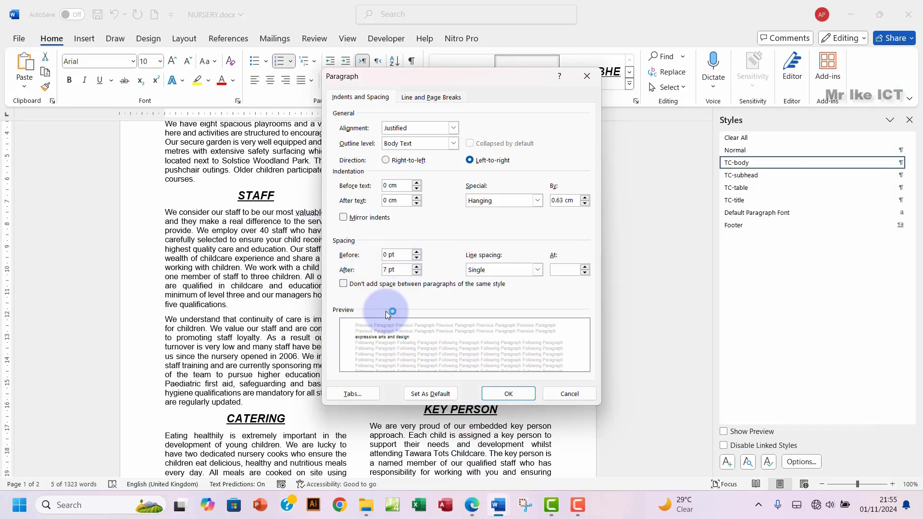
click(509, 394)
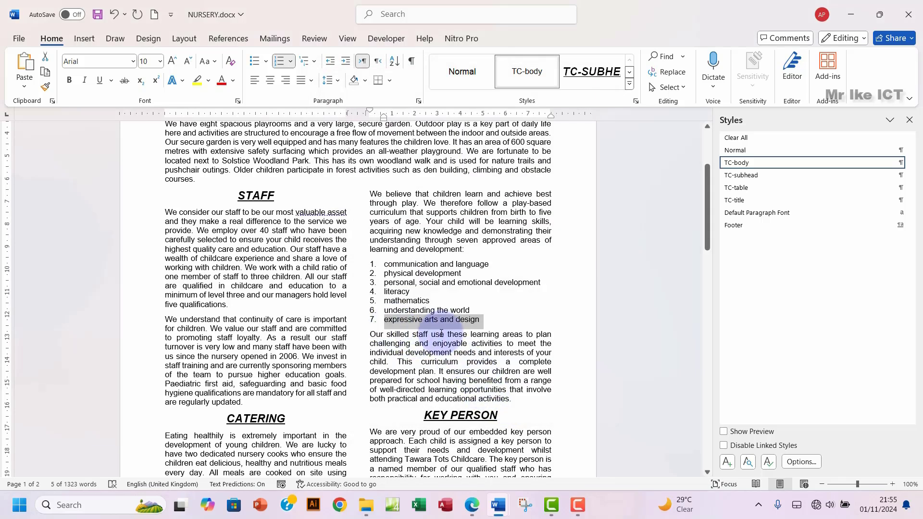
Step: Confirm the paragraph after the list is single-spaced with 0 pt before and 7 pt after, unchanged
click(474, 507)
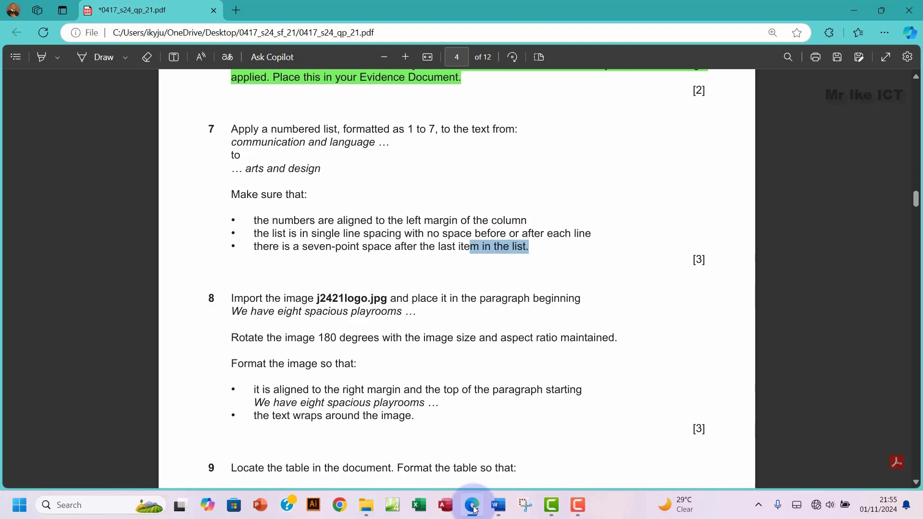
click(474, 507)
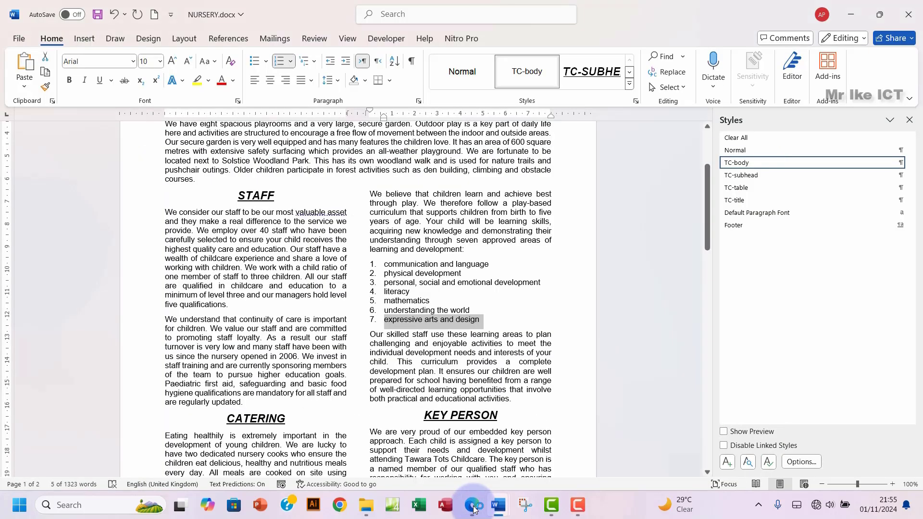
drag(371, 334, 510, 399)
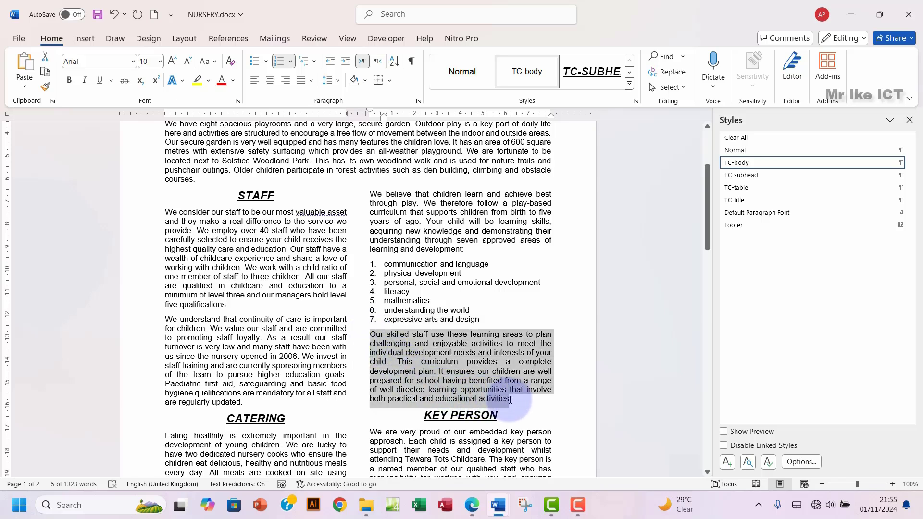
click(419, 101)
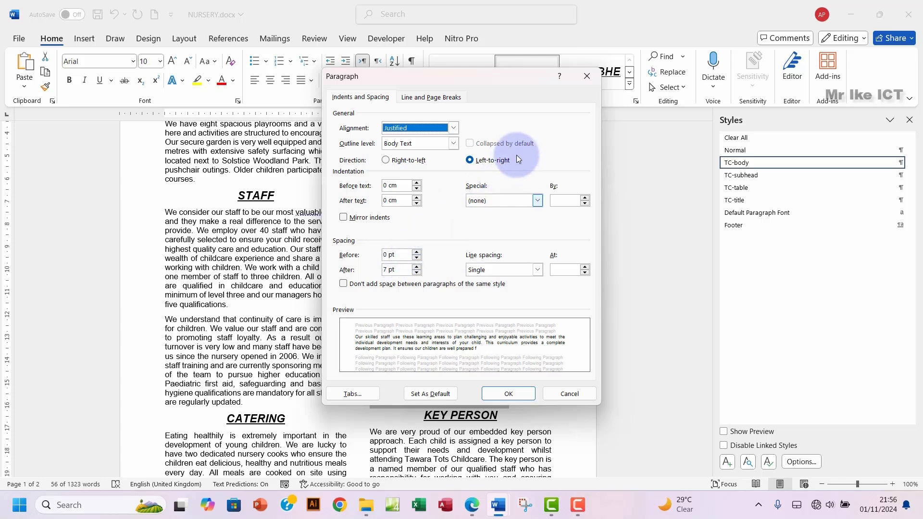
click(586, 78)
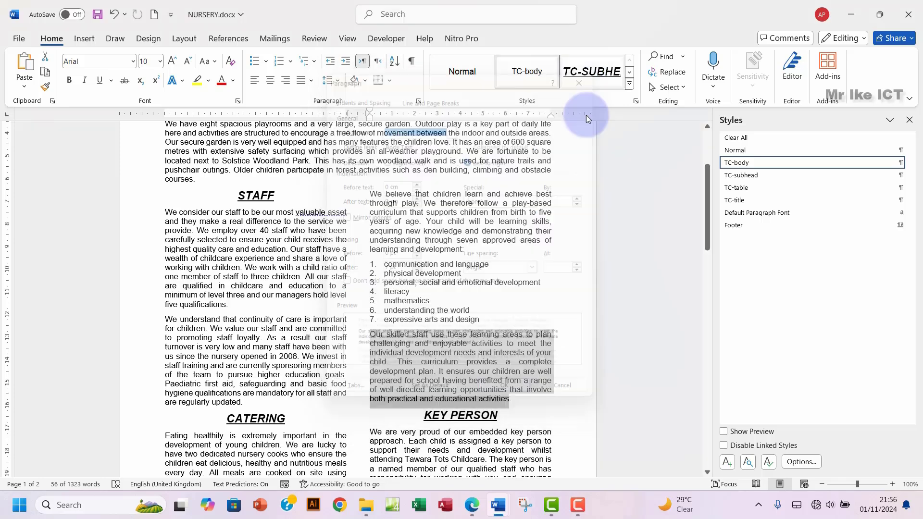
click(459, 319)
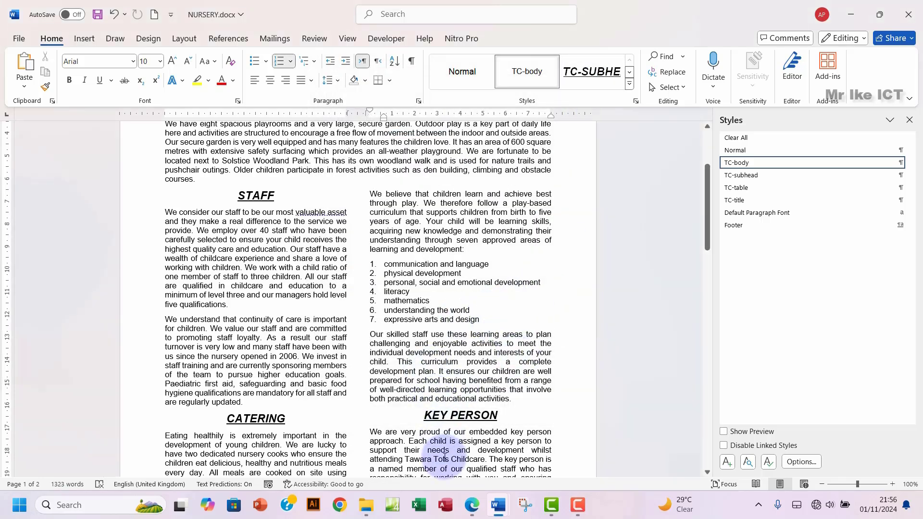
click(472, 505)
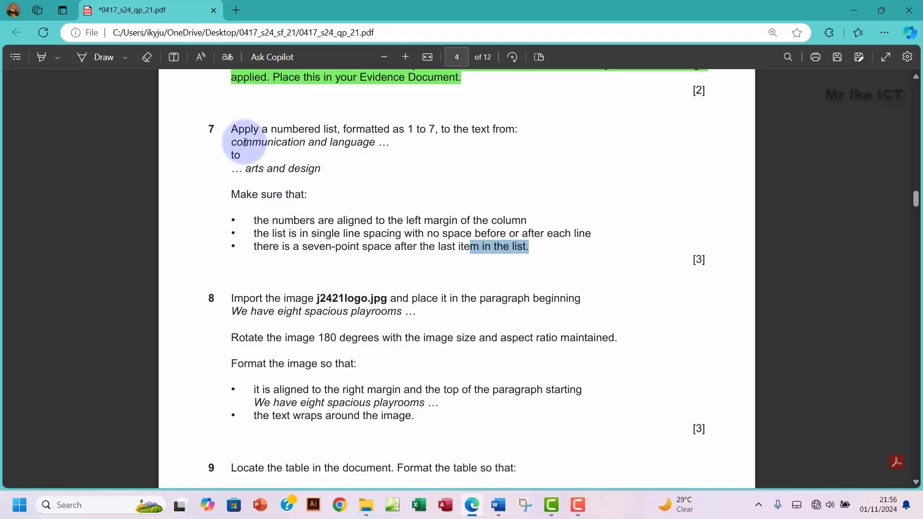
Step: Highlight exam question 7 green as done and scroll down to questions 8 and 9
drag(233, 126, 540, 255)
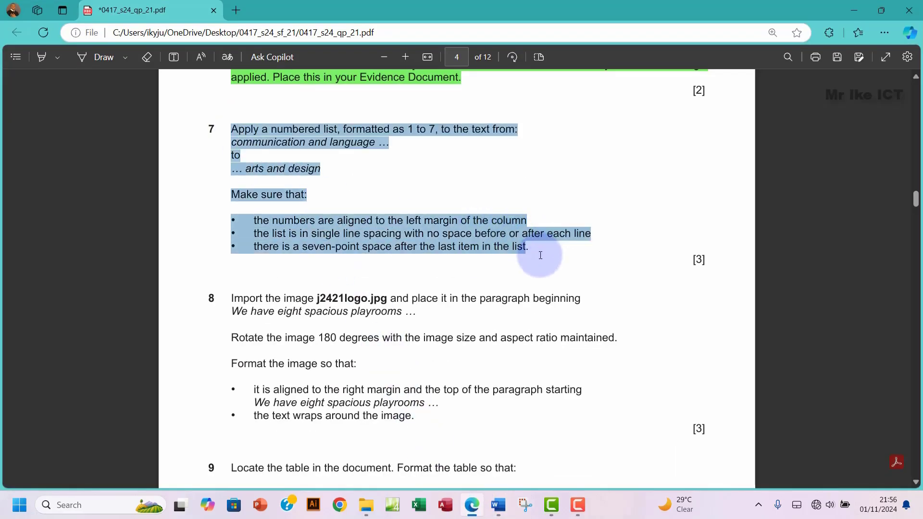
mouse_move(575, 190)
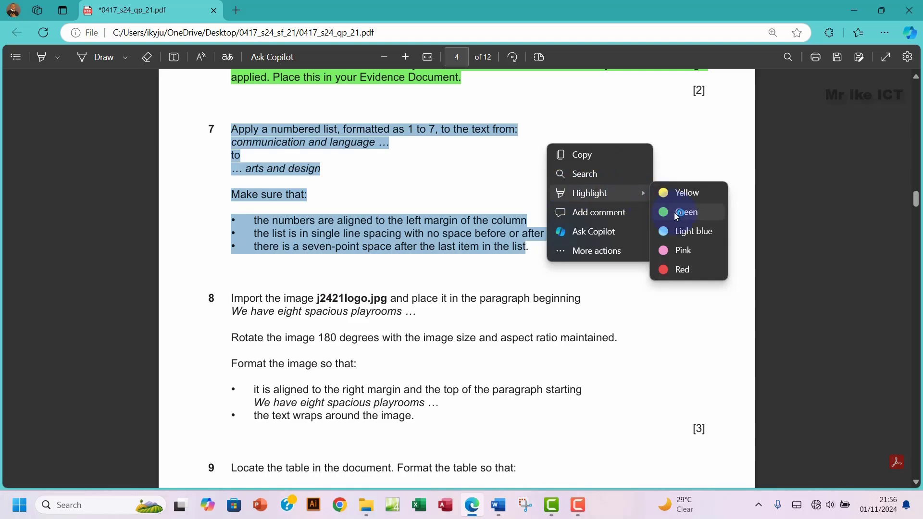
click(673, 212)
scroll(312, 294, down, 4)
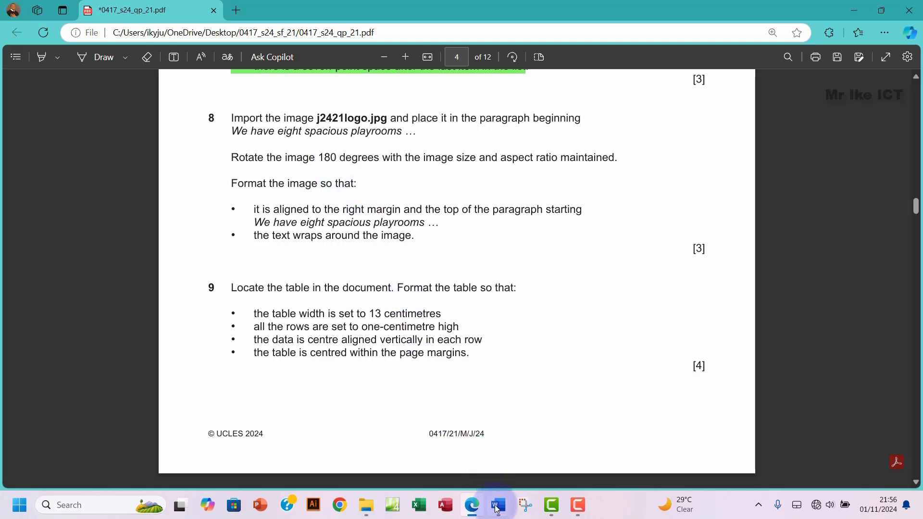
mouse_move(500, 516)
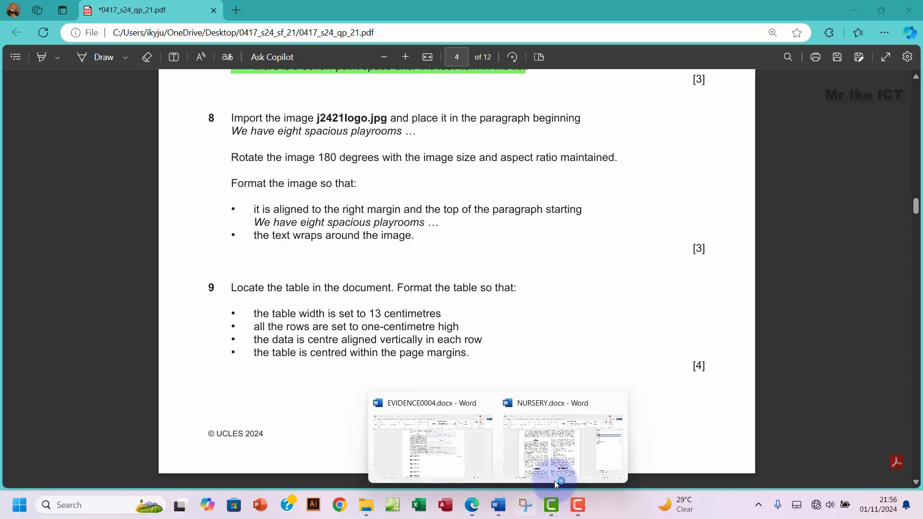
Step: Find the 'we have eight' paragraph in NURSERY.docx and close the Navigation and Styles panes
click(553, 447)
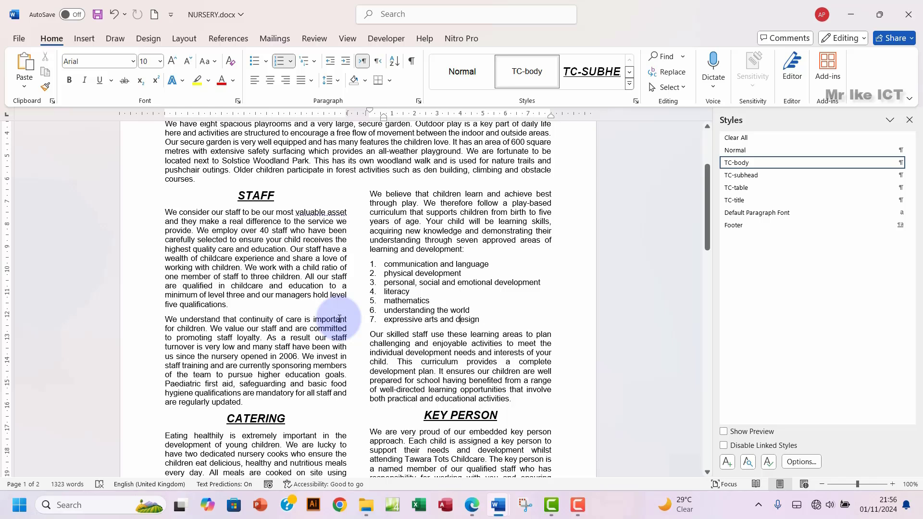
scroll(339, 319, down, 3)
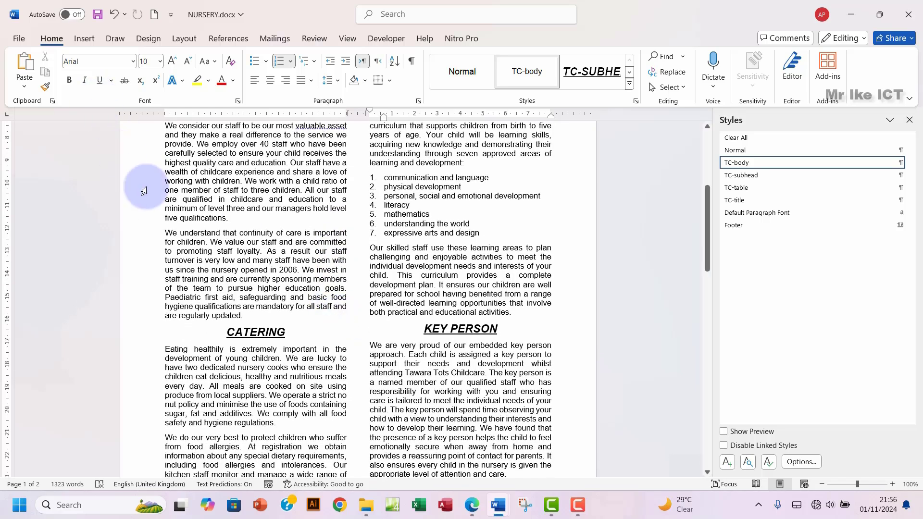
key(ctrl+f)
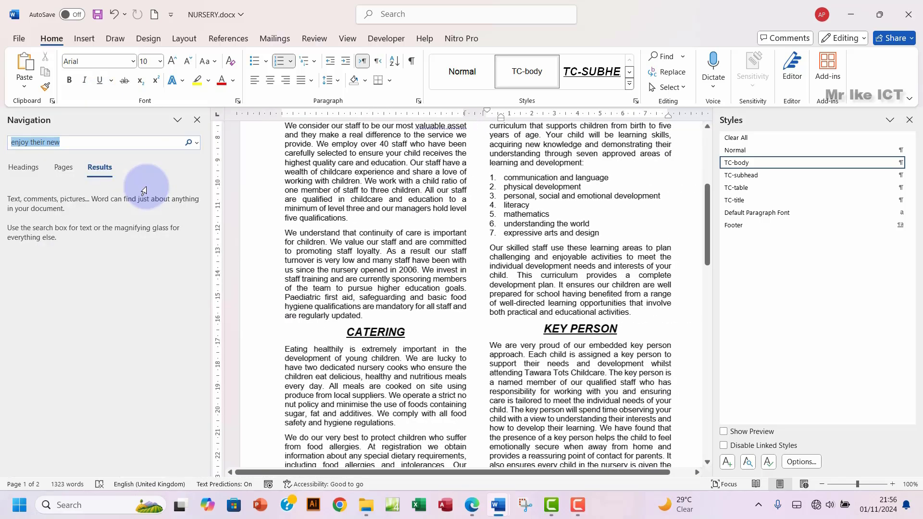
text(we have )
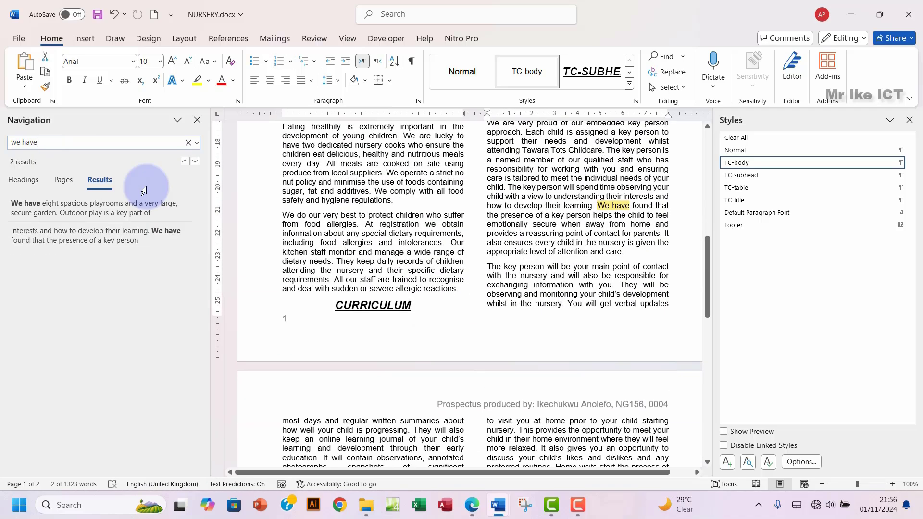
text(eight)
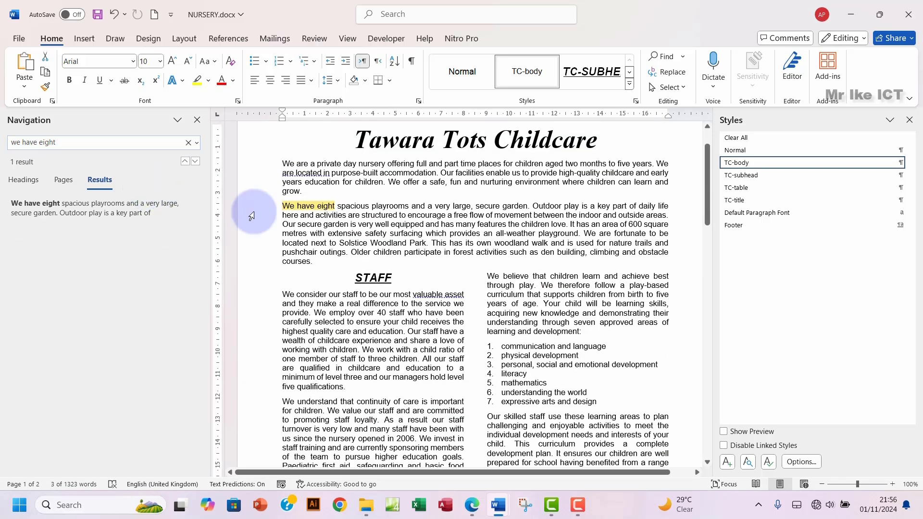
drag(348, 204, 396, 205)
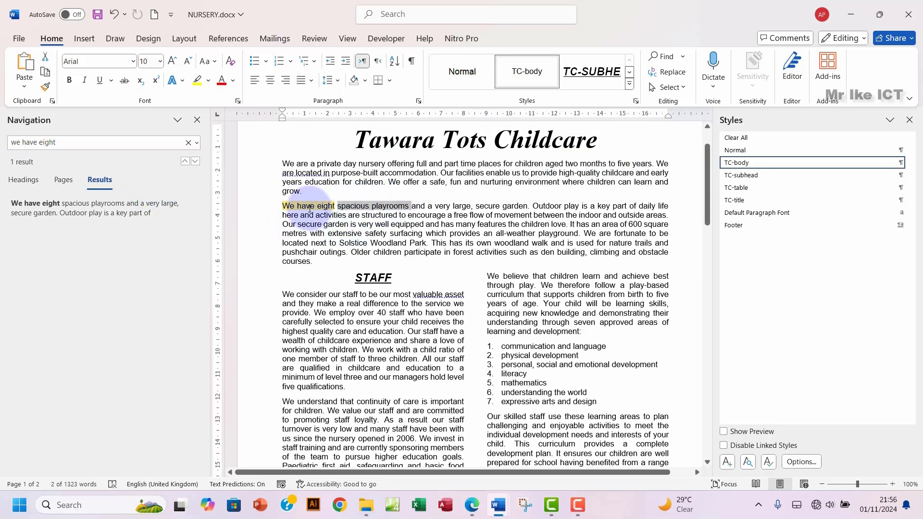
click(197, 120)
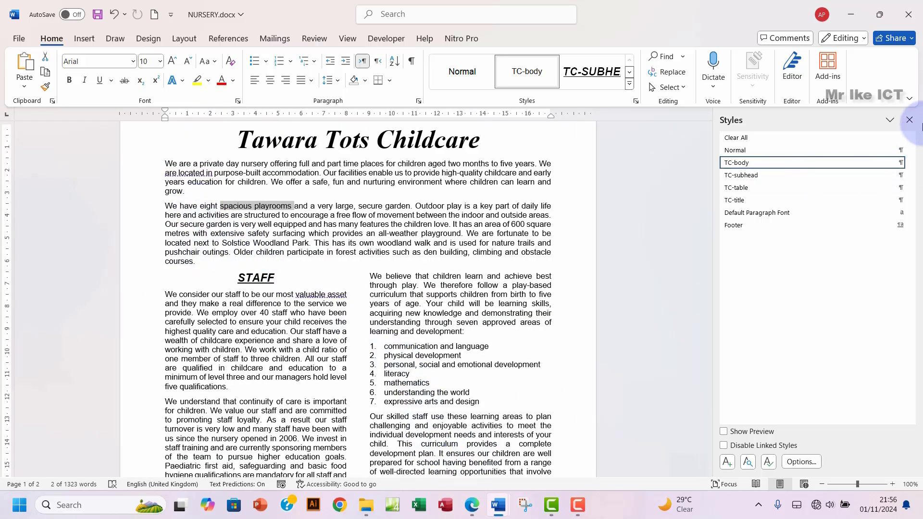
click(909, 120)
click(473, 506)
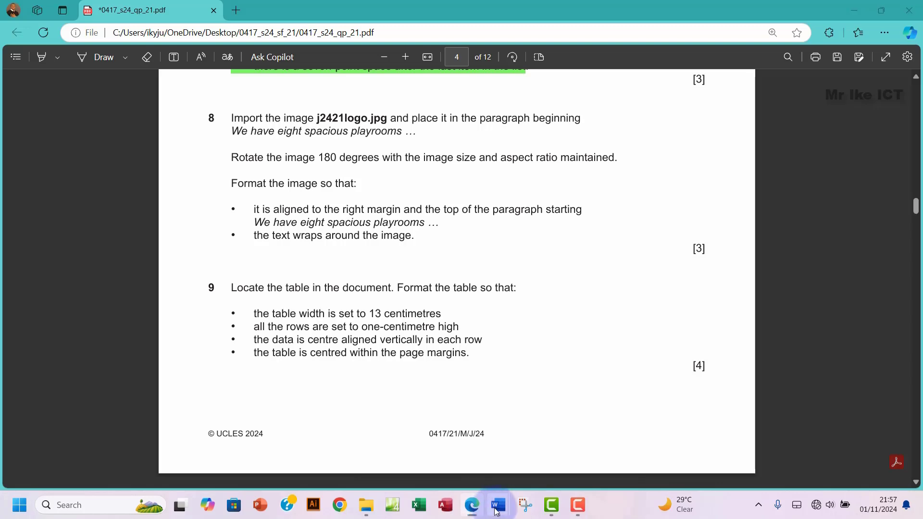
Step: Insert j2421logo.jpg from the desktop 0417_s24_sf_21 folder at the start of the 'We have eight' paragraph
mouse_move(498, 506)
click(560, 452)
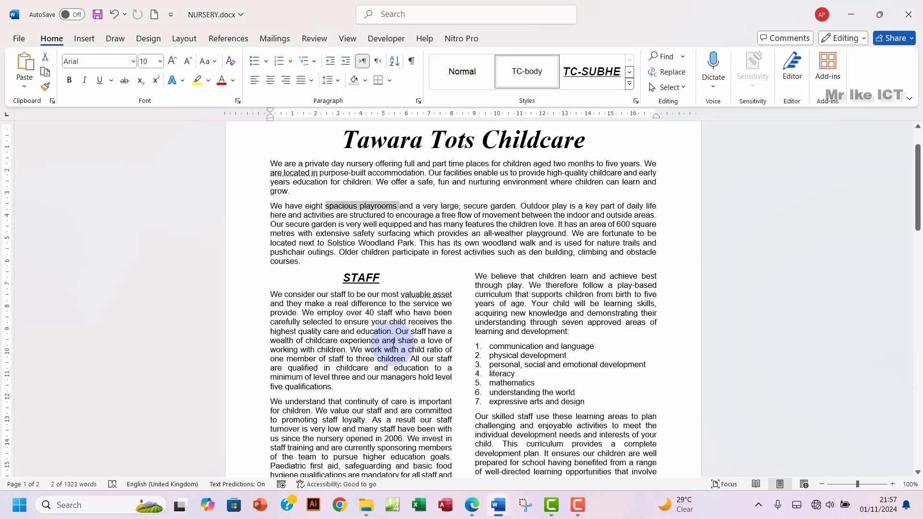
click(264, 204)
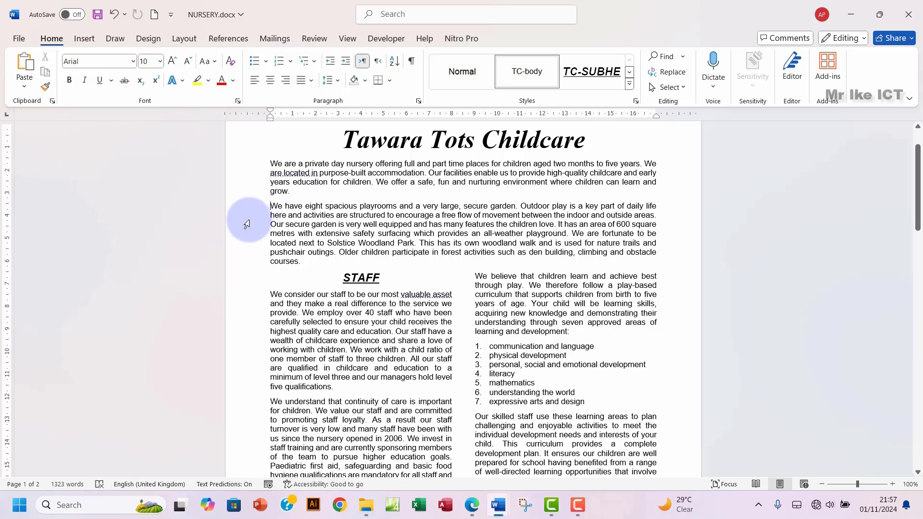
click(83, 43)
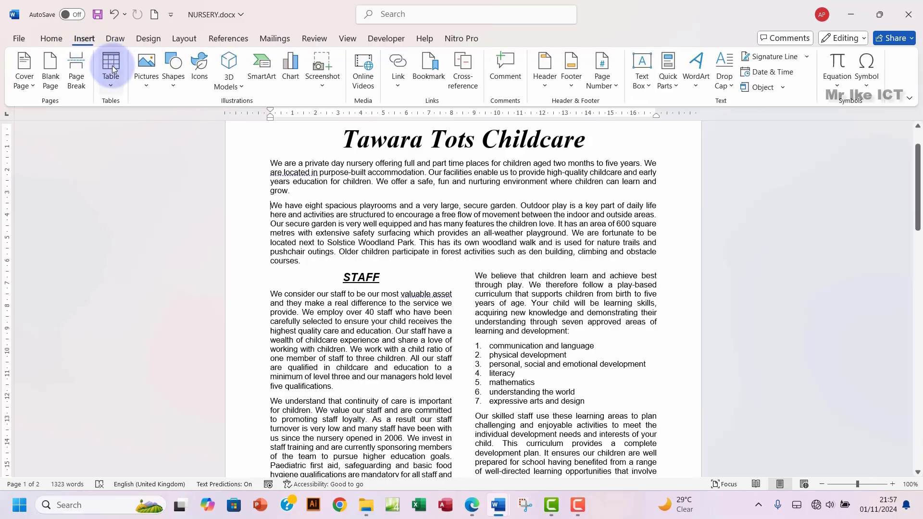
click(148, 87)
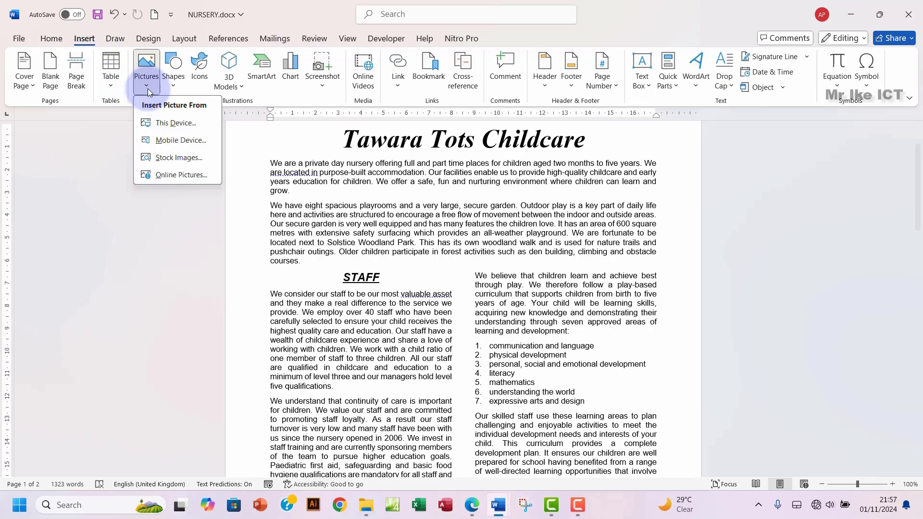
click(170, 125)
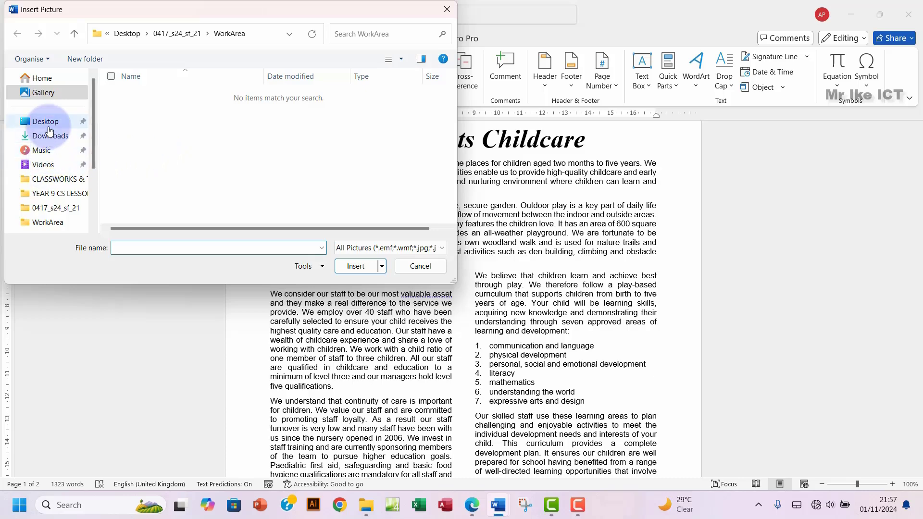
click(46, 121)
click(148, 131)
double_click(148, 131)
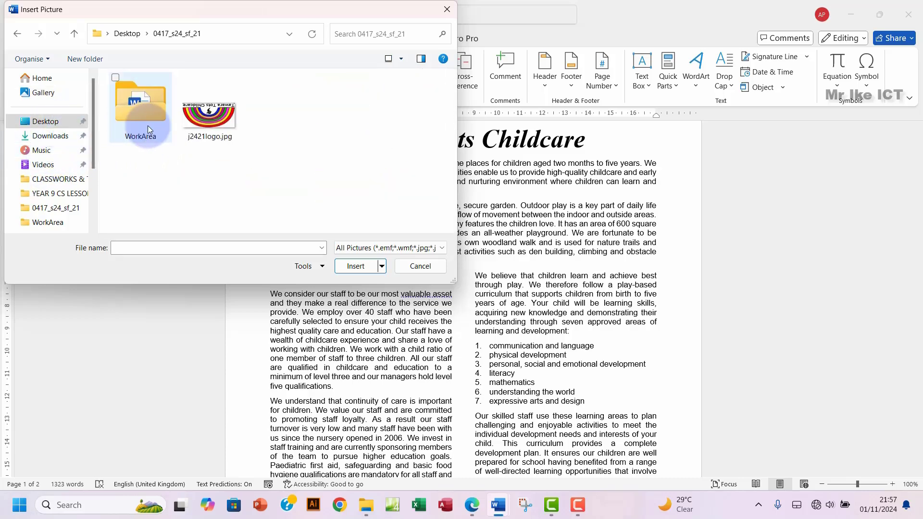
click(210, 131)
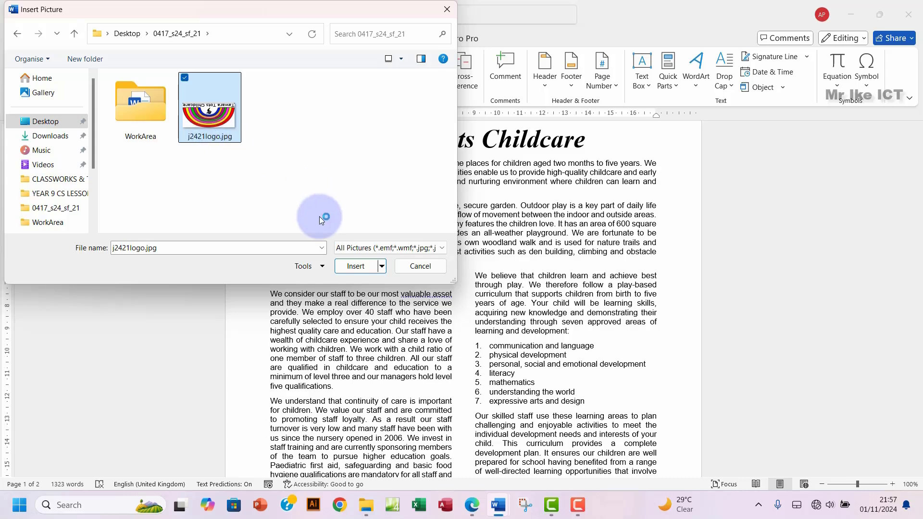
click(359, 266)
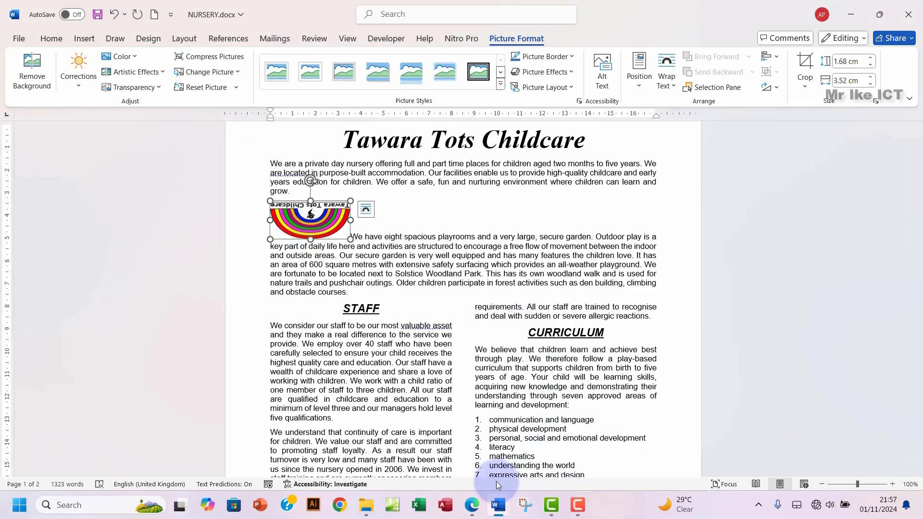
click(472, 507)
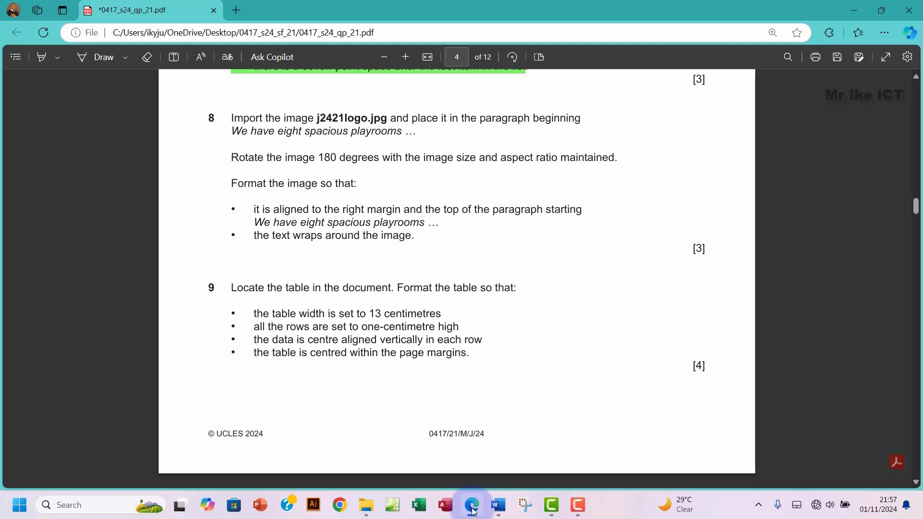
Step: Rotate the logo 180° with two Rotate Right 90° turns and confirm 180° in the Layout dialog
click(473, 507)
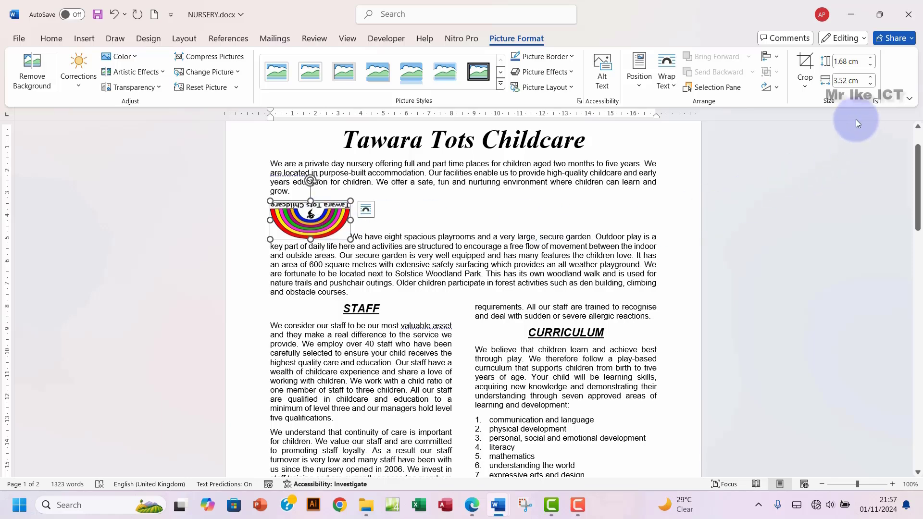
click(777, 88)
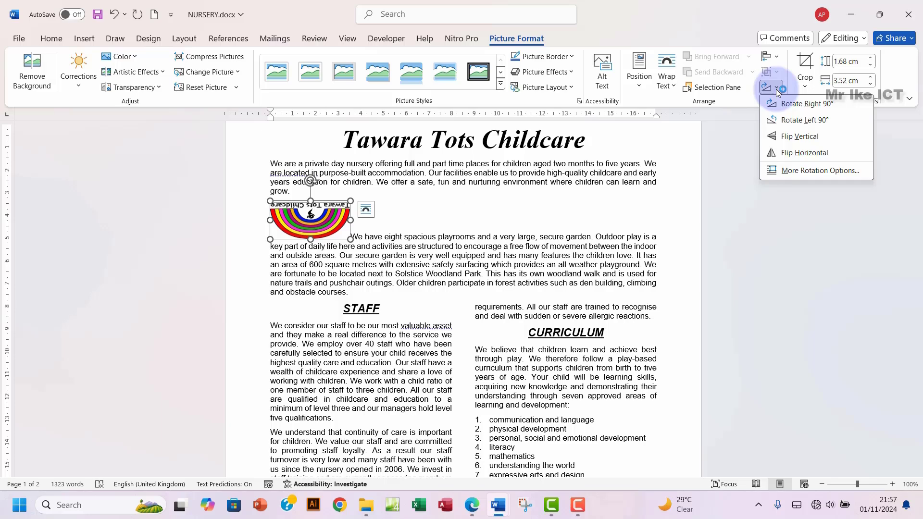
click(751, 111)
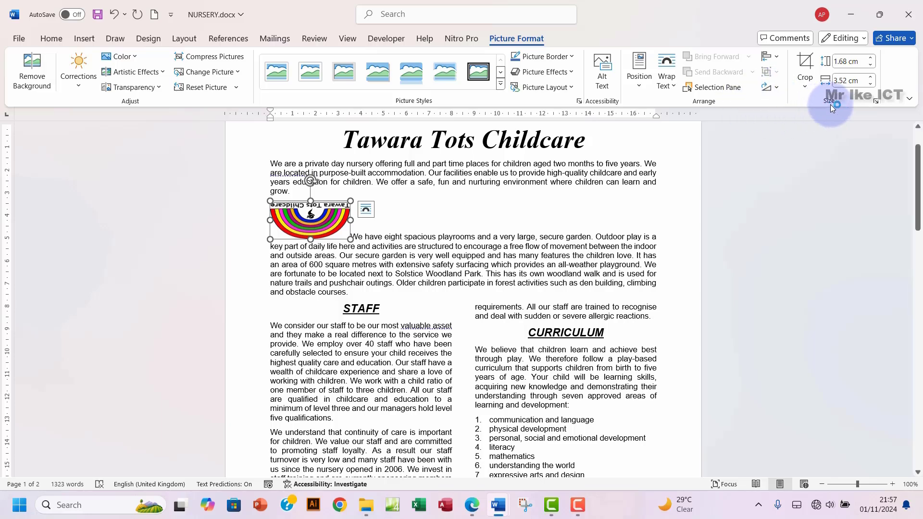
click(770, 88)
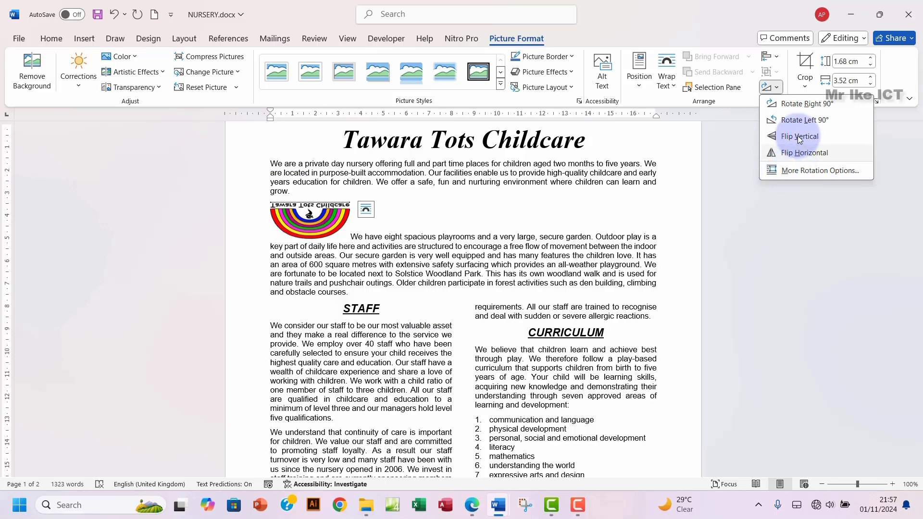
click(805, 105)
click(774, 88)
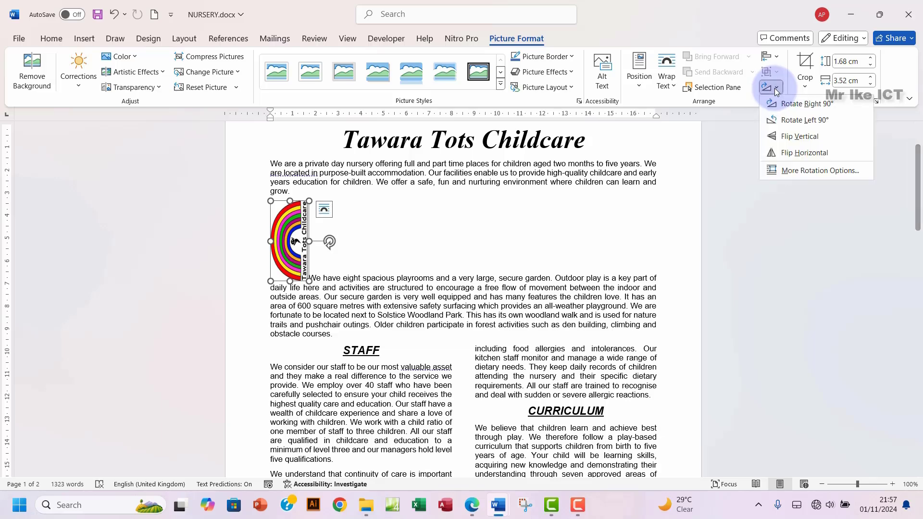
click(796, 108)
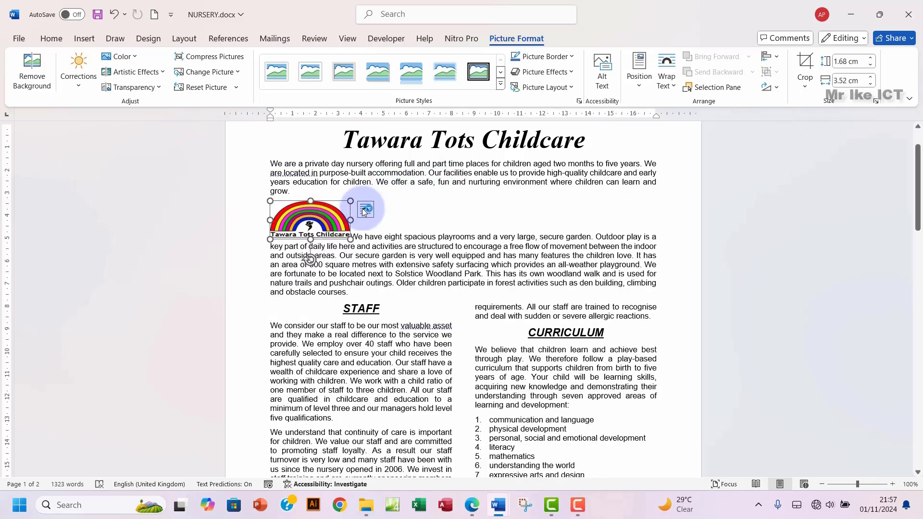
click(774, 90)
click(785, 170)
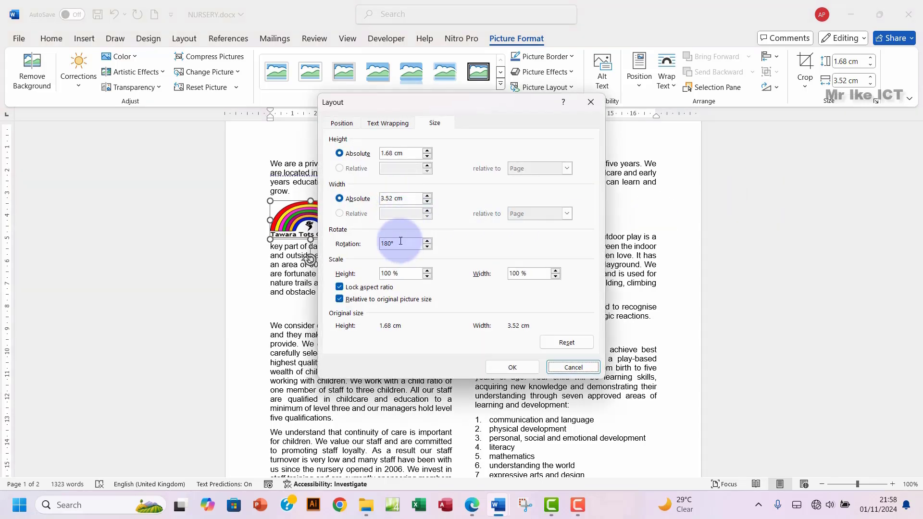
drag(403, 244, 368, 249)
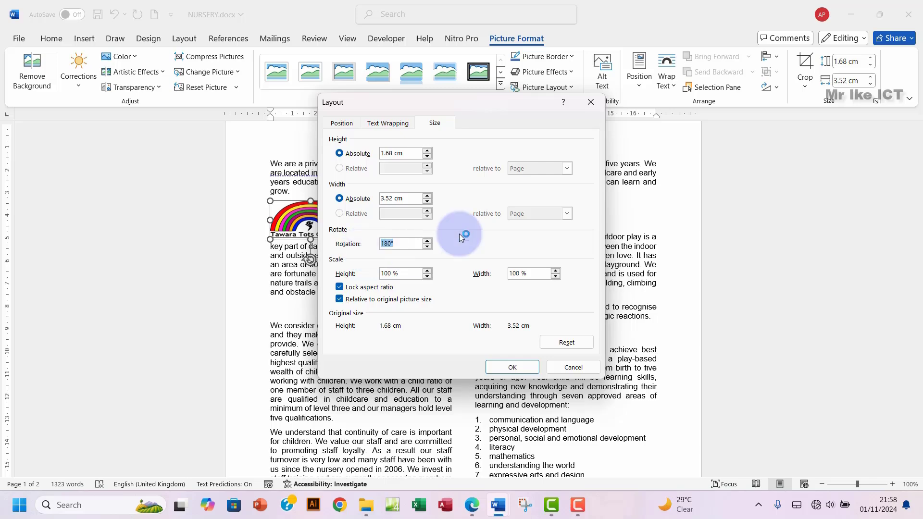
click(591, 102)
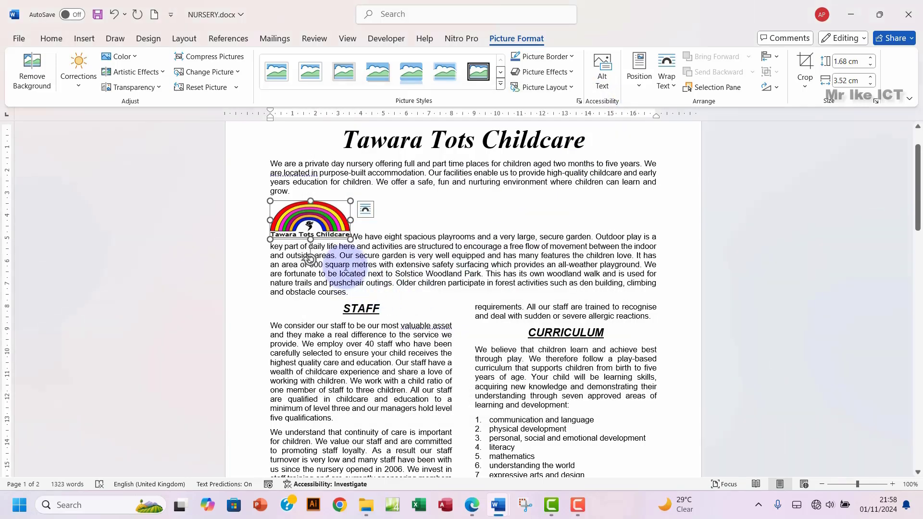
click(473, 506)
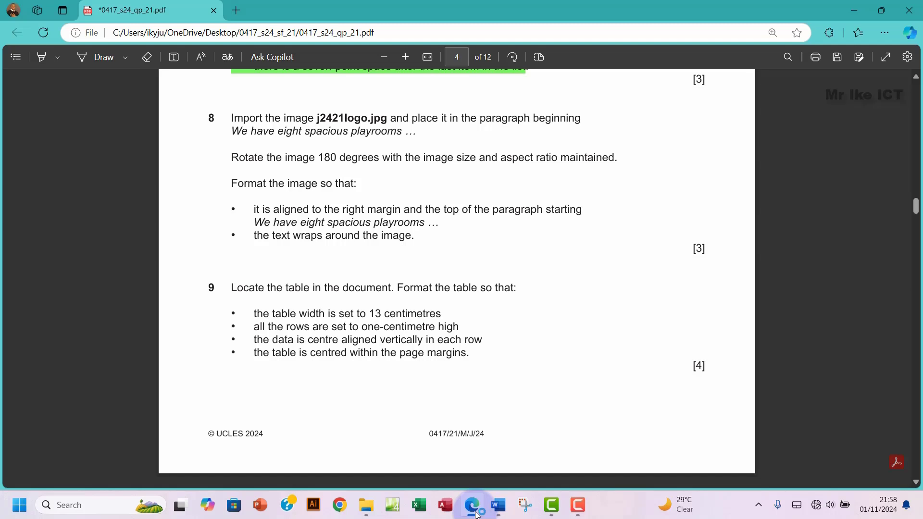
Step: Mark question 8's requirements for right-margin alignment and text wrapping around the logo
drag(236, 210, 601, 218)
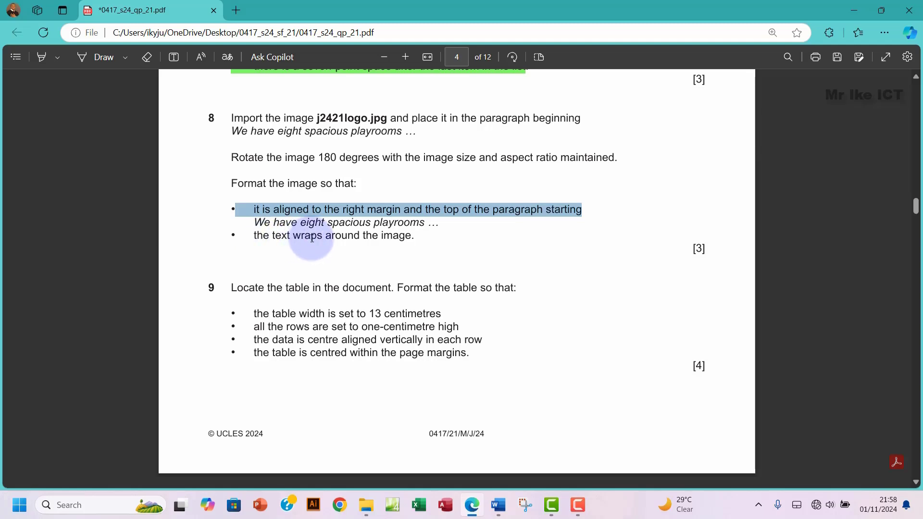
double_click(390, 235)
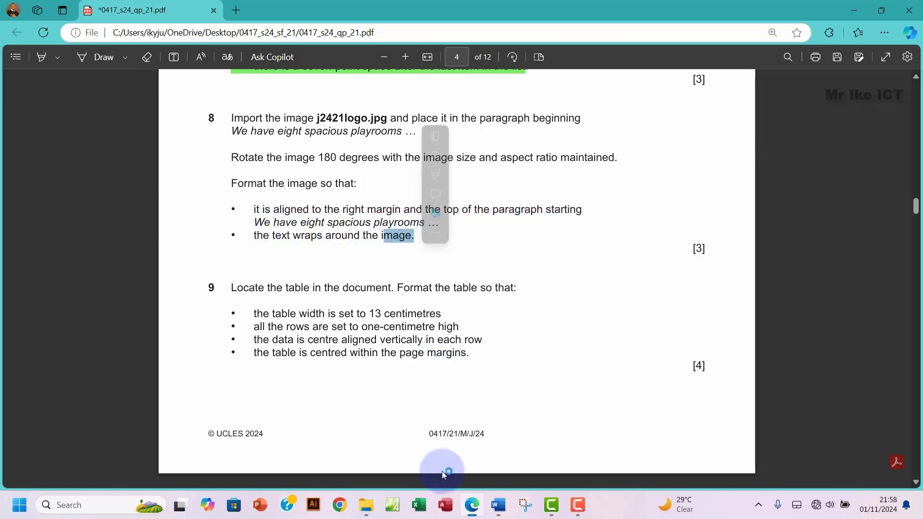
Step: Give the logo Square wrapping and drag it to the right margin at the top of the playrooms paragraph
mouse_move(504, 494)
click(561, 440)
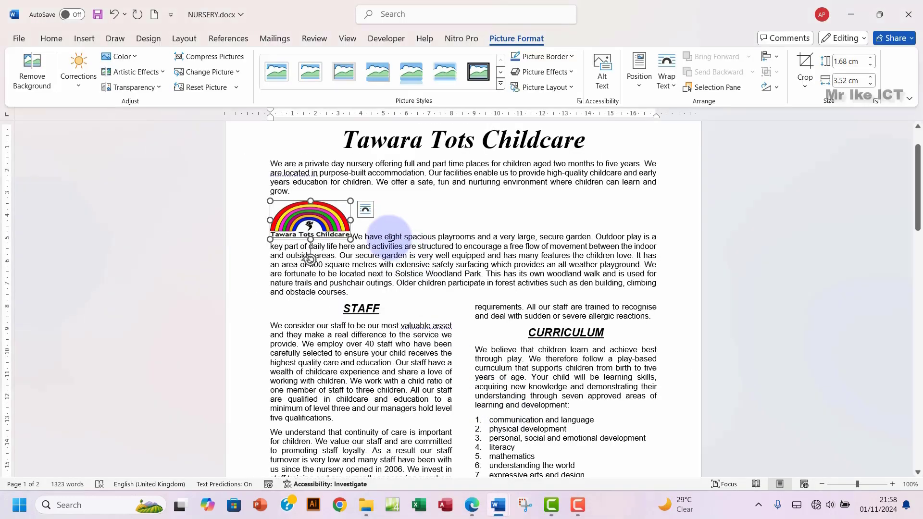
click(368, 211)
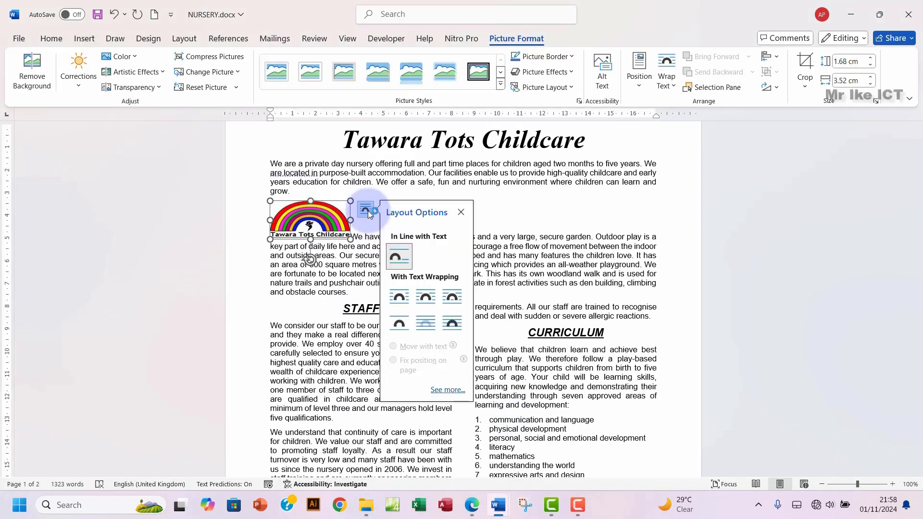
click(403, 301)
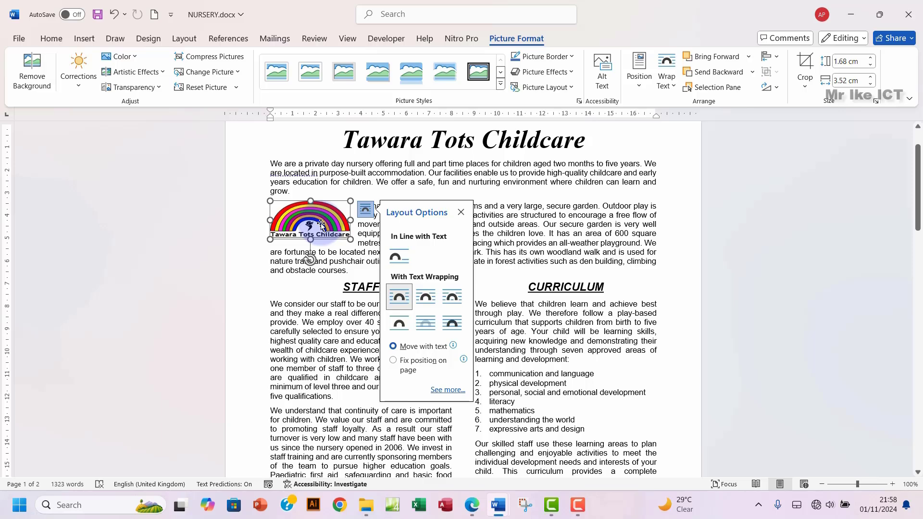
drag(321, 224, 635, 225)
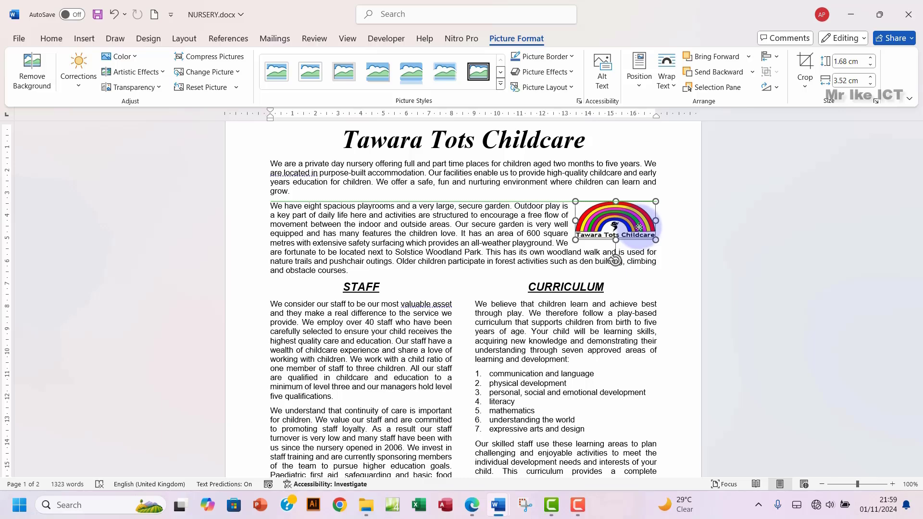
drag(639, 227, 642, 227)
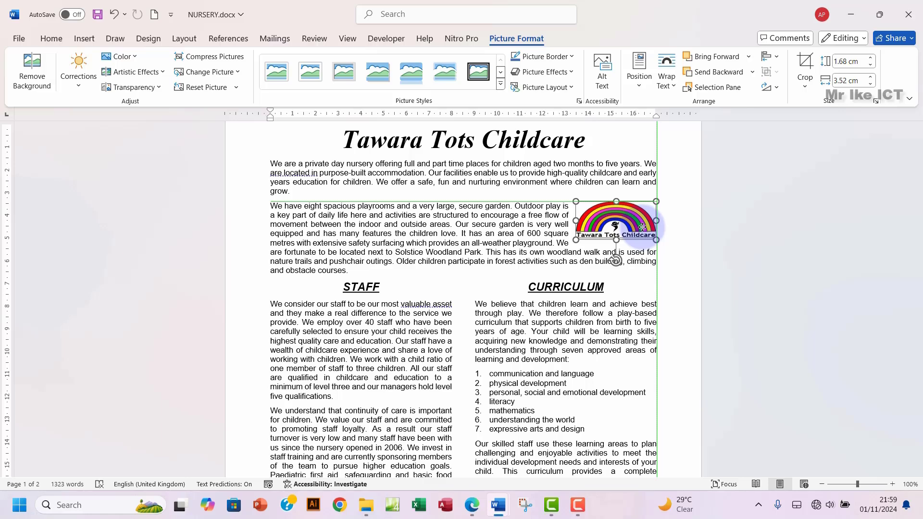
drag(642, 227, 642, 227)
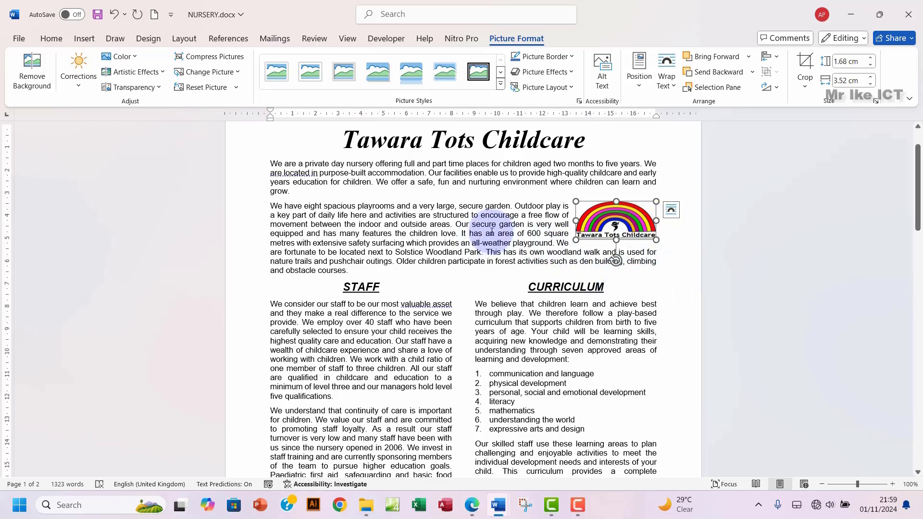
click(466, 225)
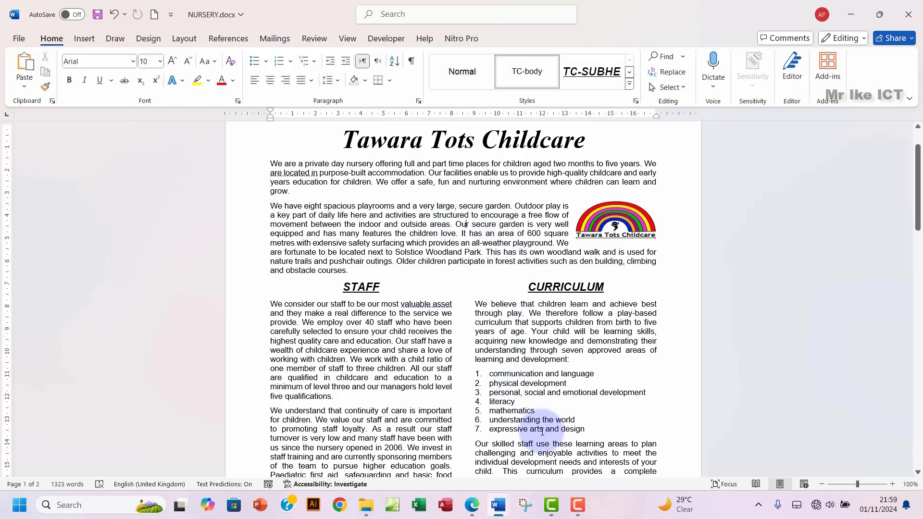
Step: Highlight exam question 8 green as completed and scroll down to question 9
mouse_move(468, 511)
click(471, 448)
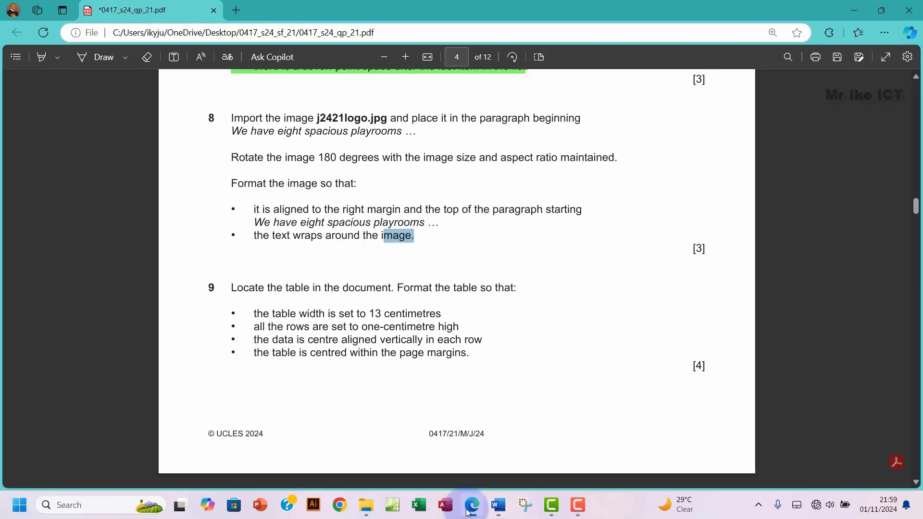
drag(223, 115, 418, 240)
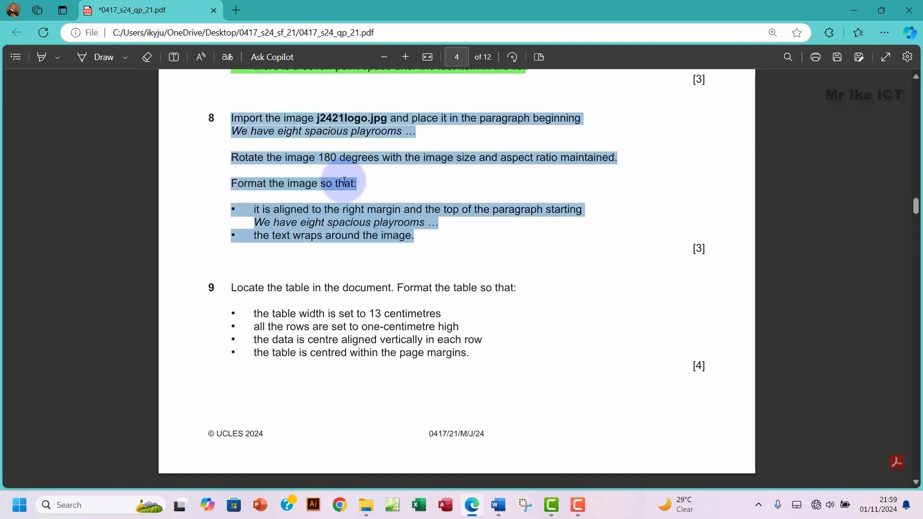
right_click(395, 227)
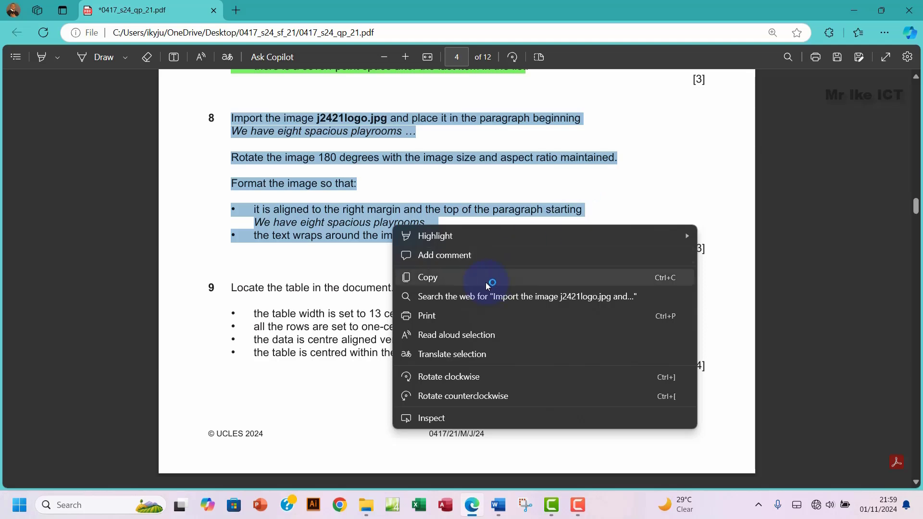
mouse_move(469, 236)
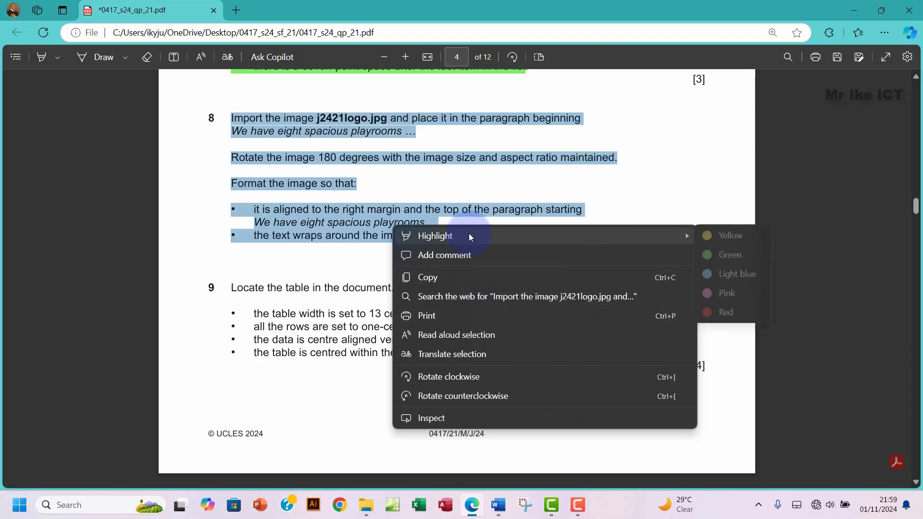
click(730, 256)
scroll(377, 253, down, 3)
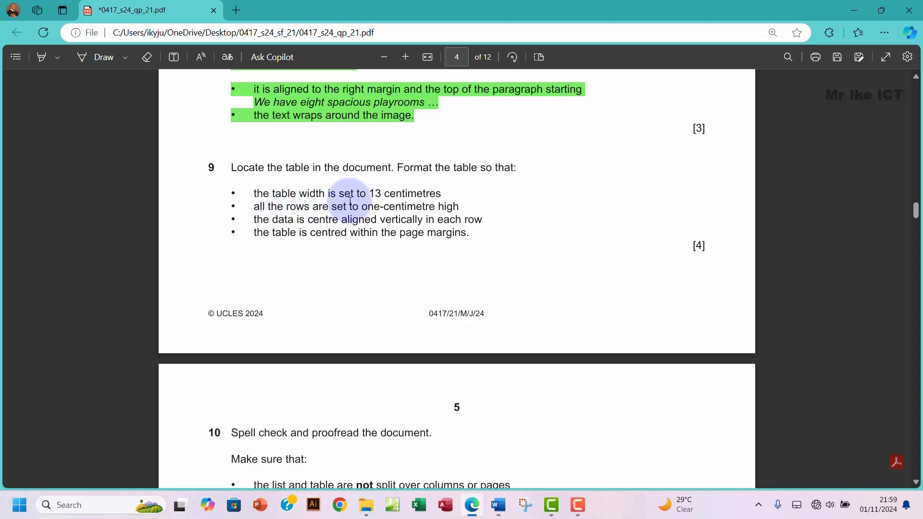
Step: Mark question 9's table width requirement and return to the fees table in NURSERY.docx
drag(388, 195, 406, 195)
mouse_move(500, 503)
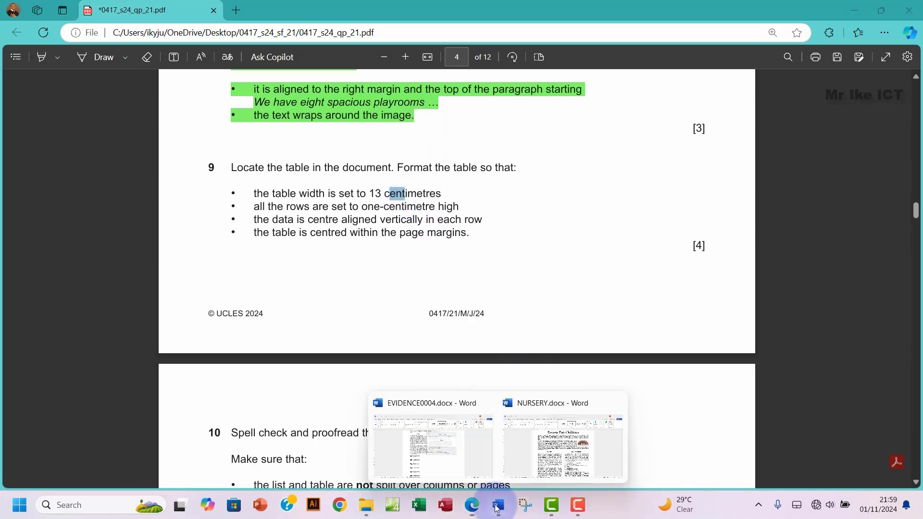
click(546, 447)
scroll(408, 357, down, 15)
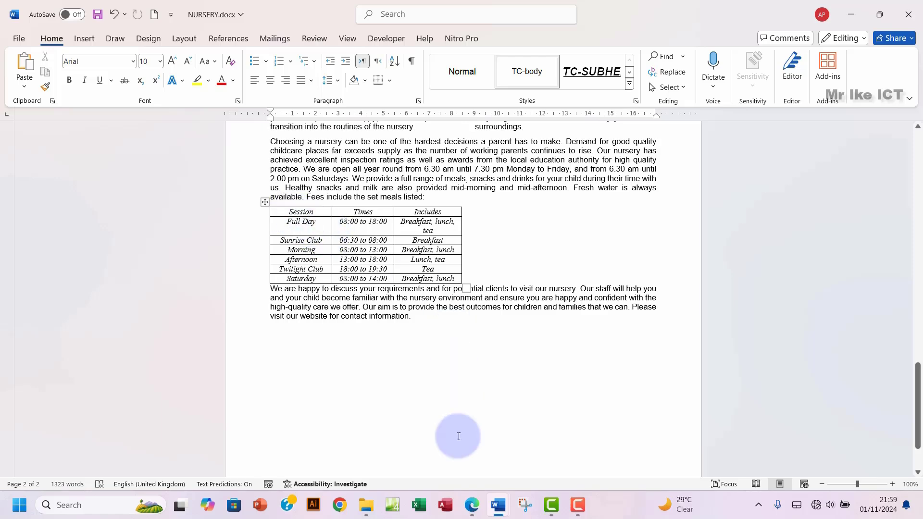
Step: Set the fees table's preferred width to 13 cm in Table Properties
click(475, 505)
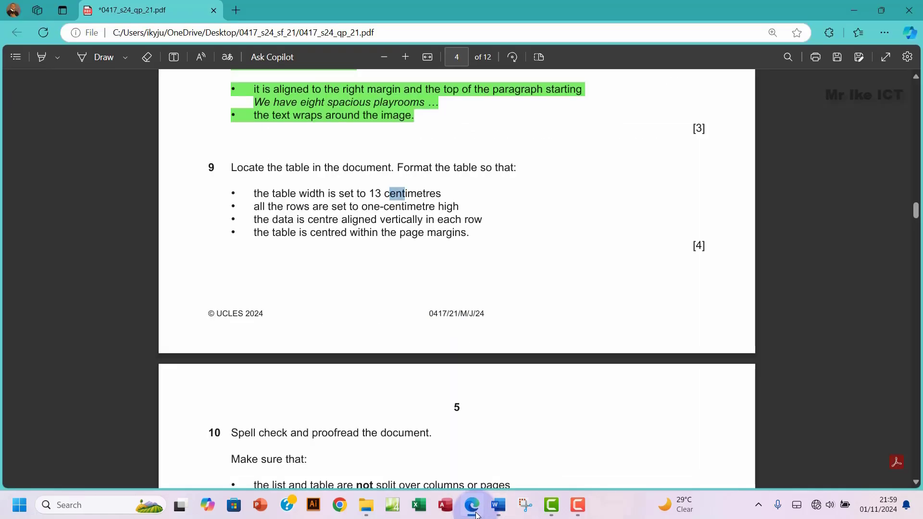
click(474, 508)
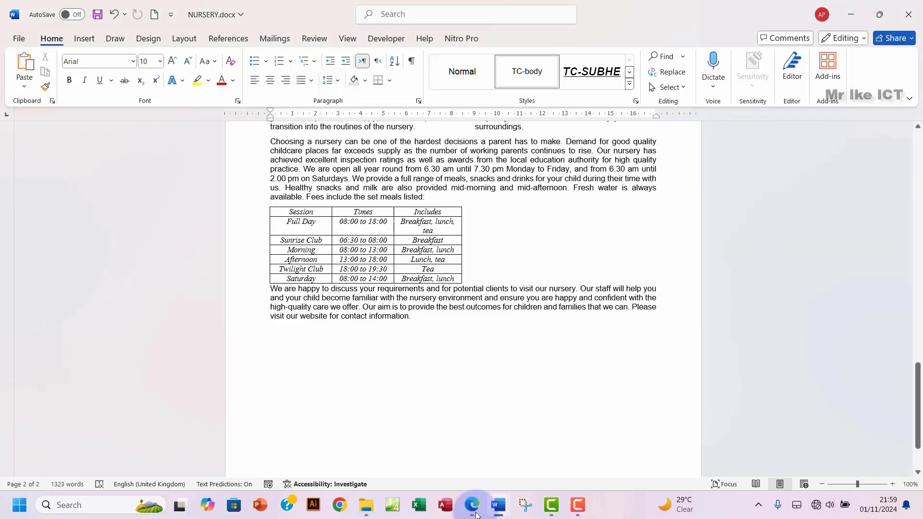
click(265, 203)
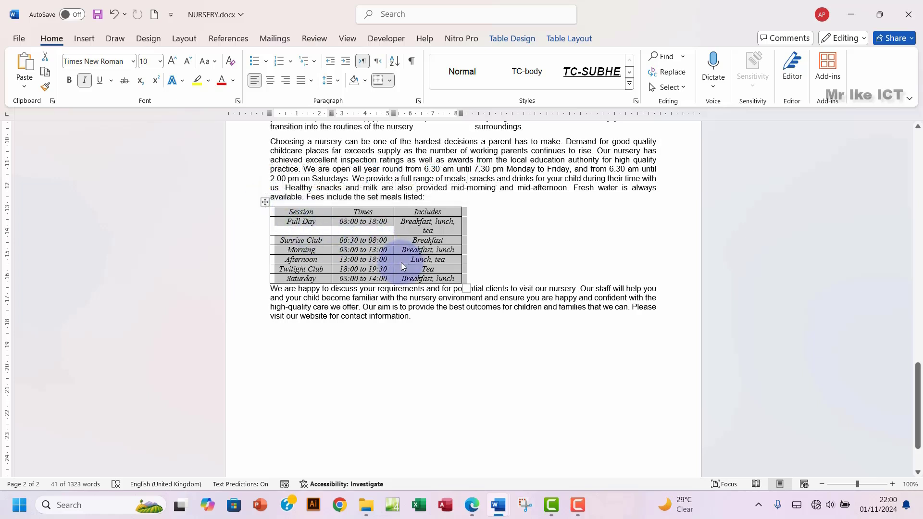
click(561, 39)
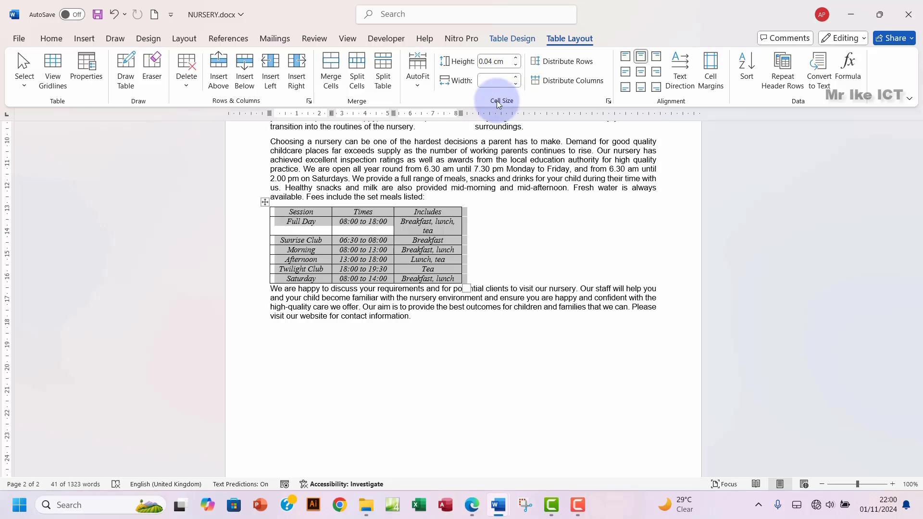
click(609, 101)
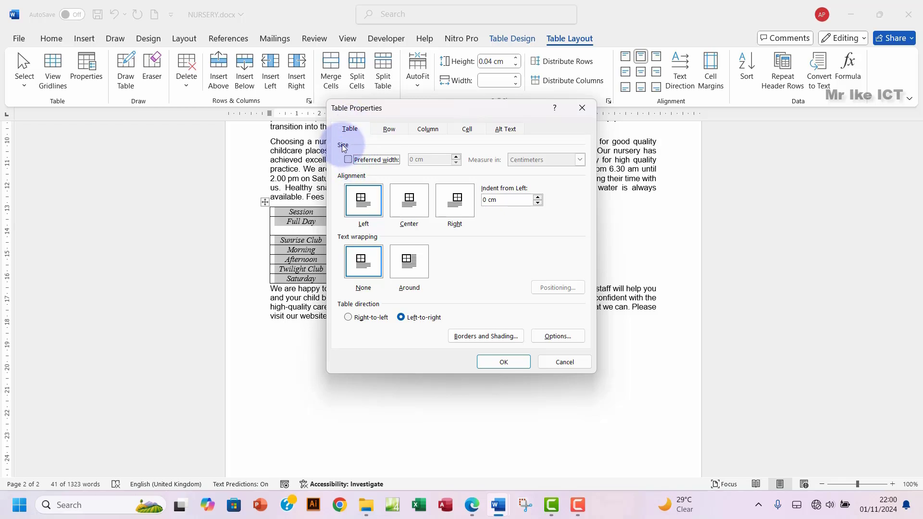
click(348, 160)
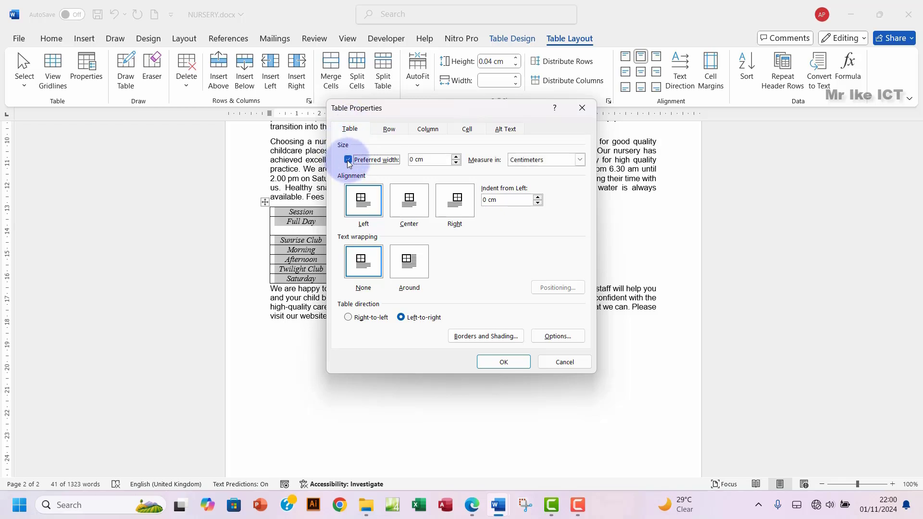
drag(414, 159, 400, 161)
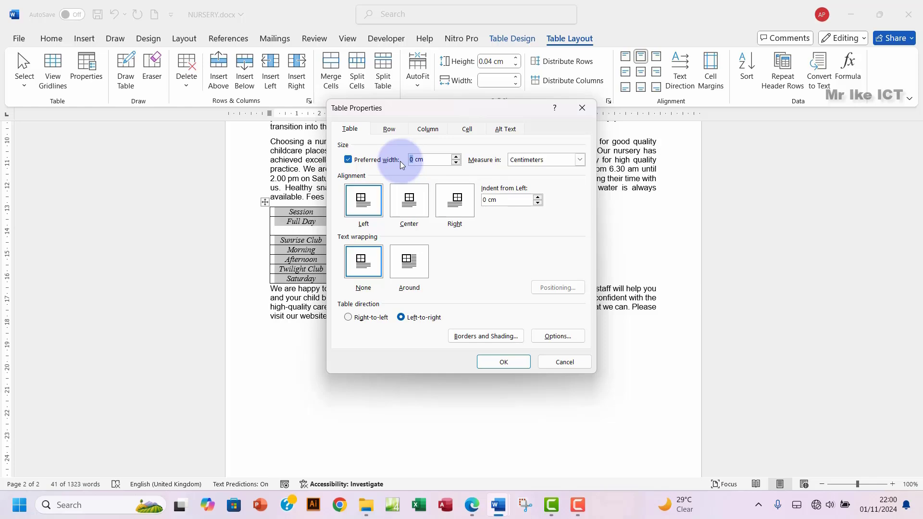
text(13)
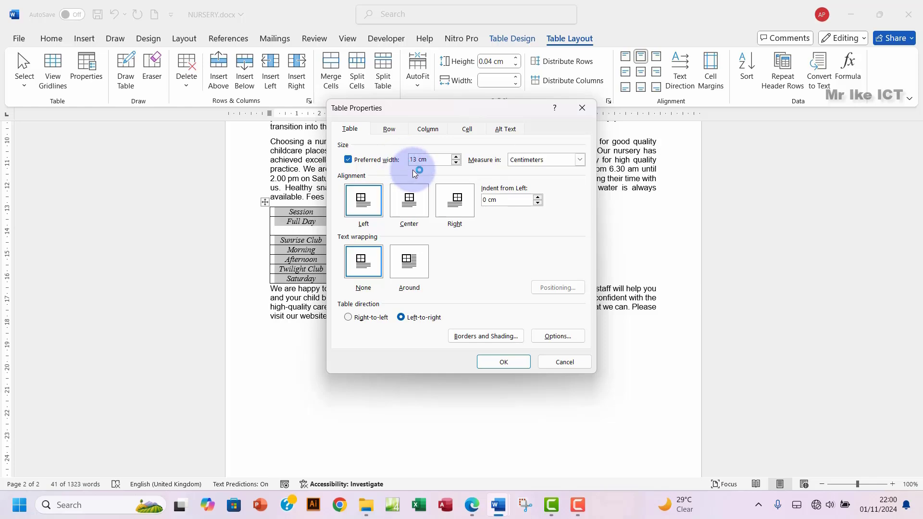
click(501, 366)
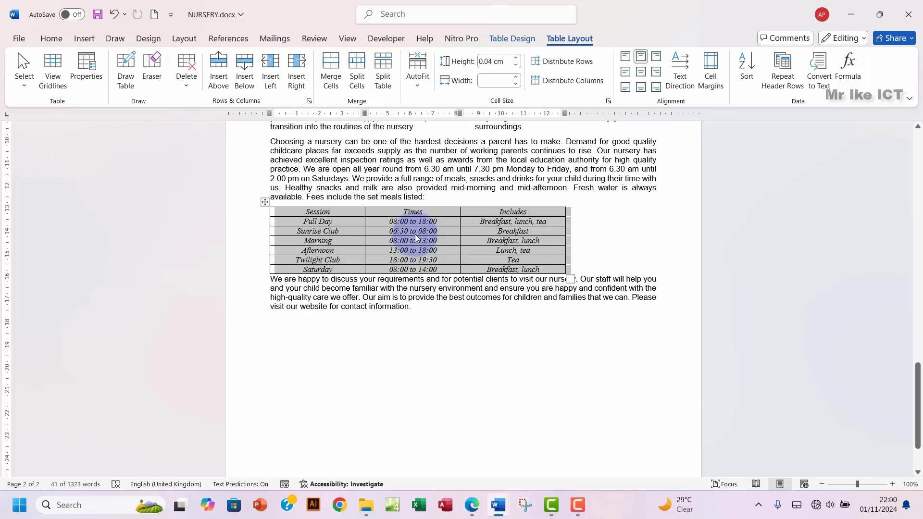
click(472, 505)
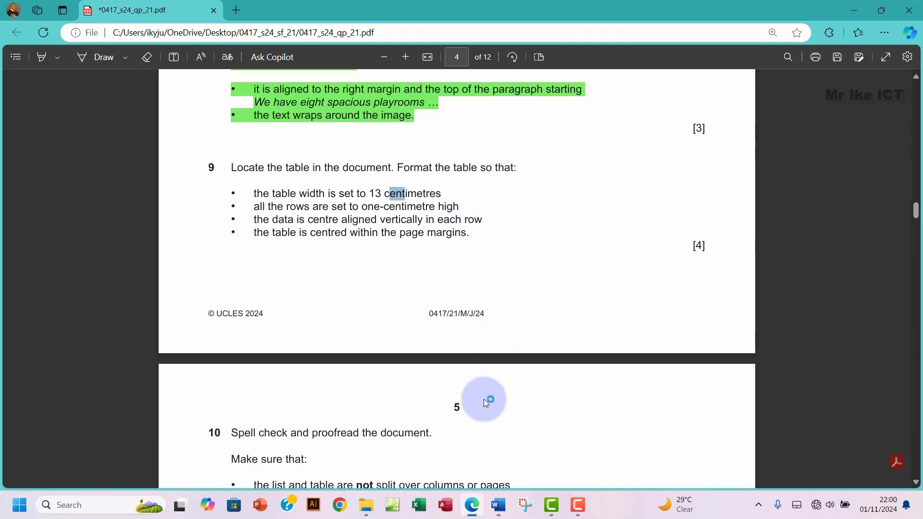
Step: Reopen Table Properties for the fees table while rechecking the question paper
mouse_move(498, 505)
click(551, 436)
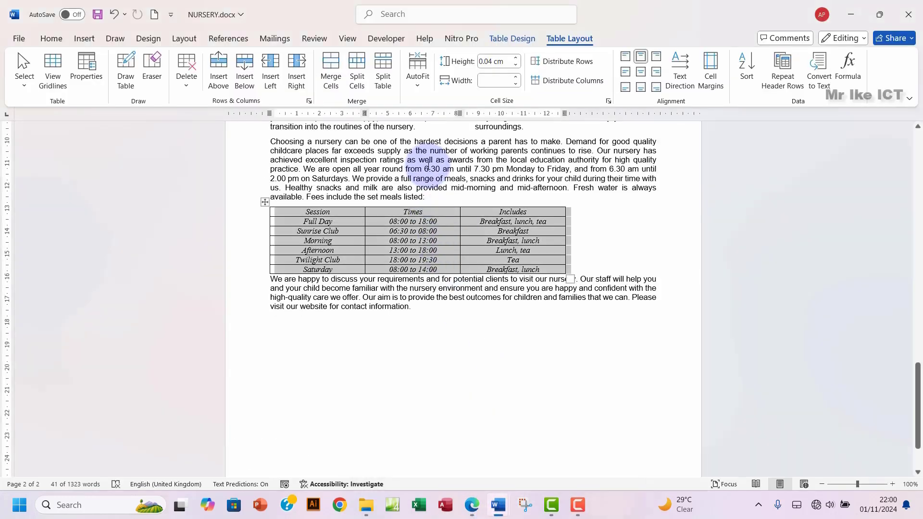
click(608, 101)
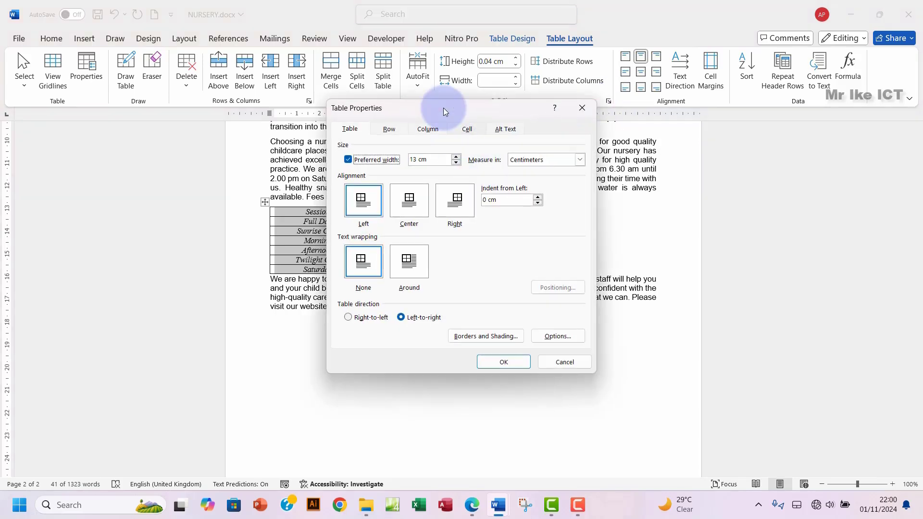
drag(443, 110, 464, 127)
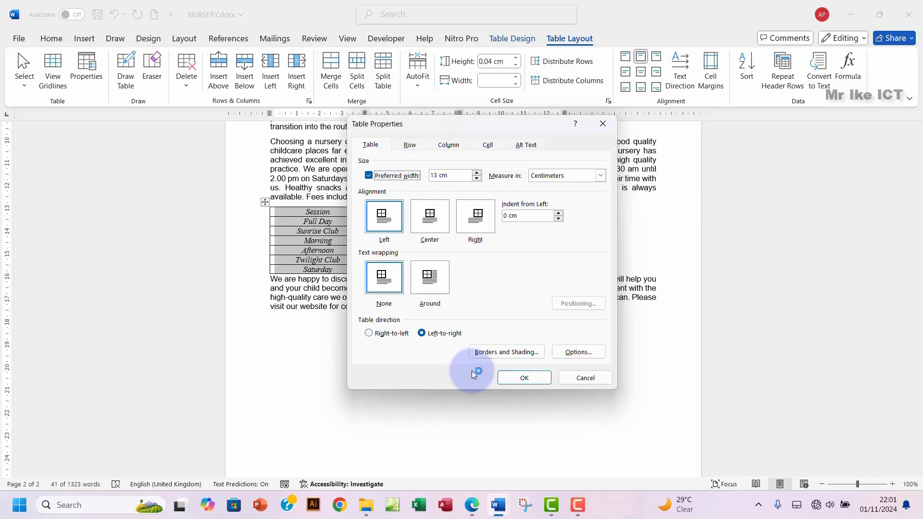
click(473, 506)
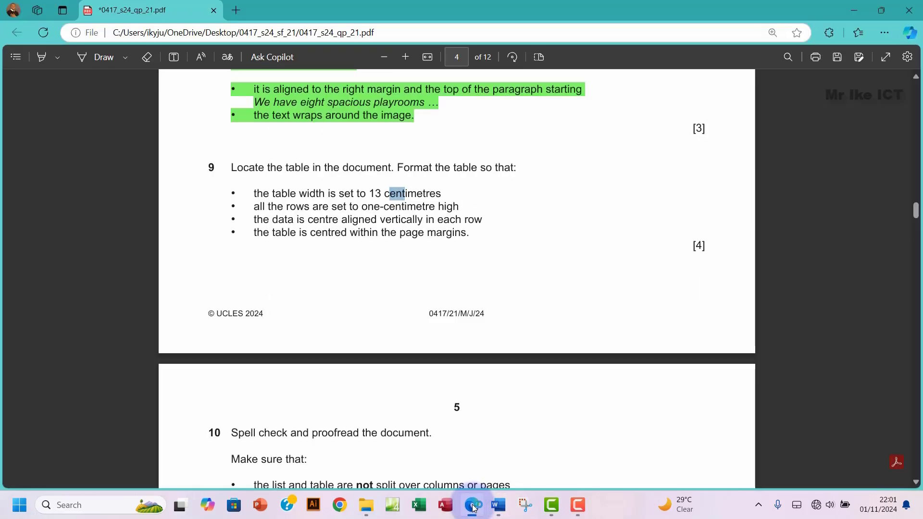
click(473, 507)
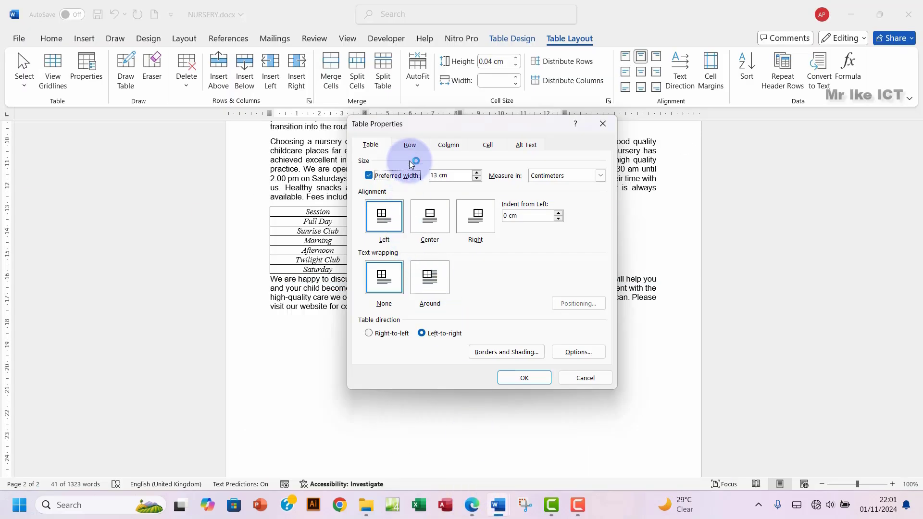
Step: Give every fees table row a specified height of 1 cm, then mark the vertical-alignment requirement
click(408, 146)
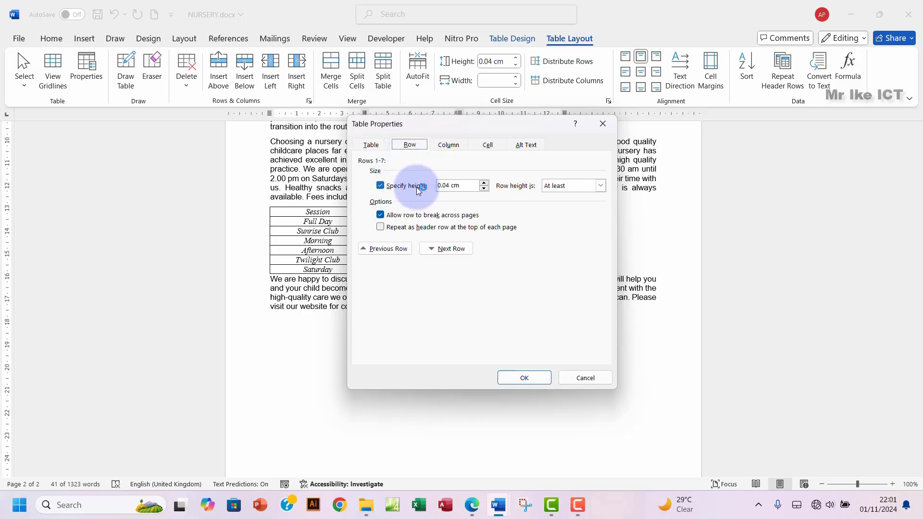
click(473, 506)
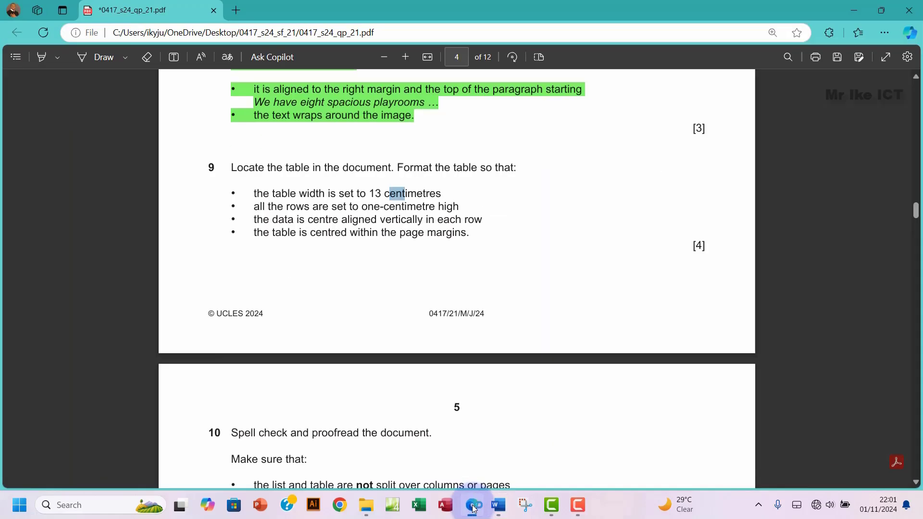
click(474, 509)
click(484, 183)
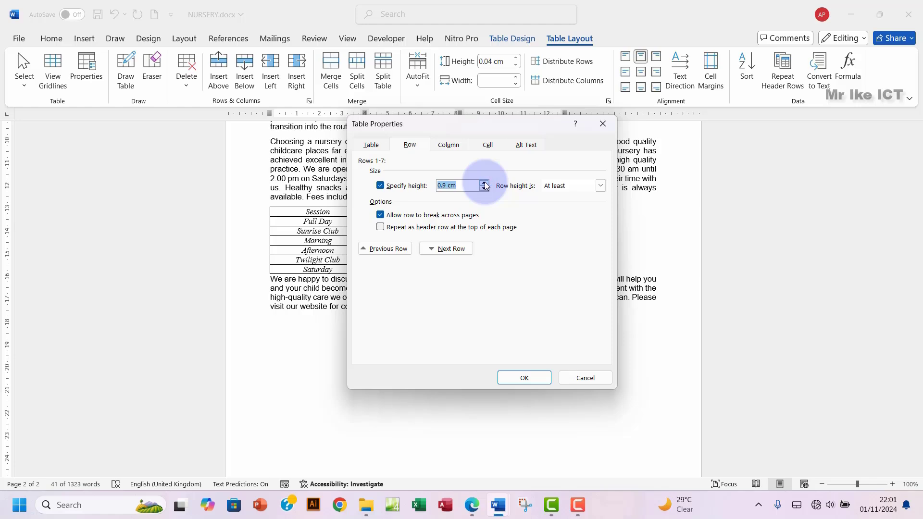
click(524, 377)
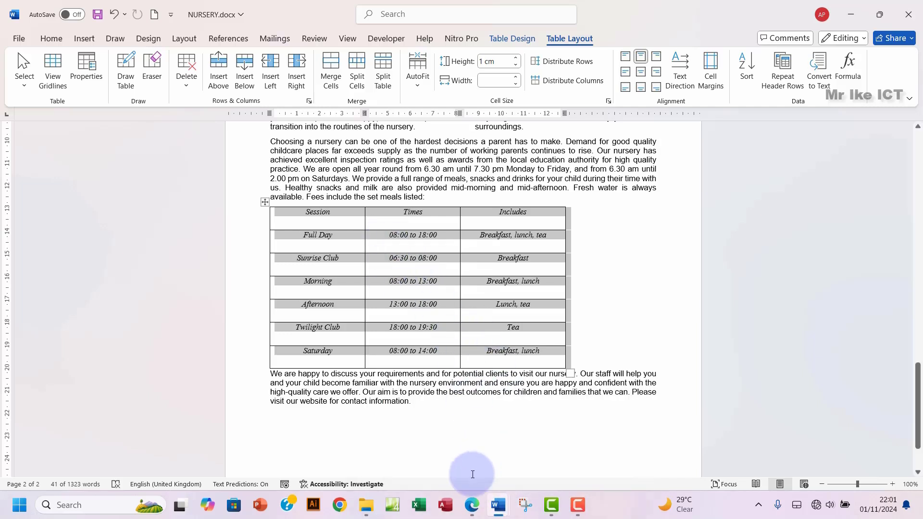
click(471, 504)
drag(255, 220, 282, 224)
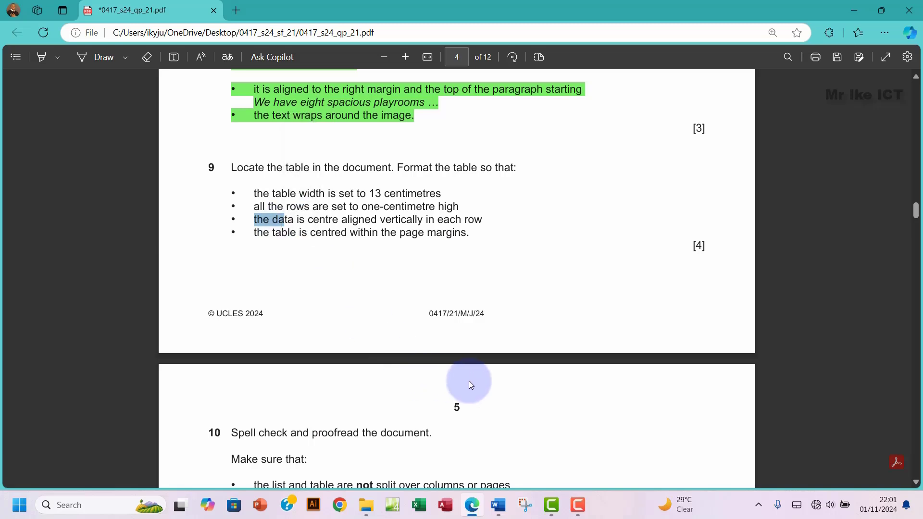
Step: Apply Align Center so the fees table entries sit vertically centred in every cell
mouse_move(498, 494)
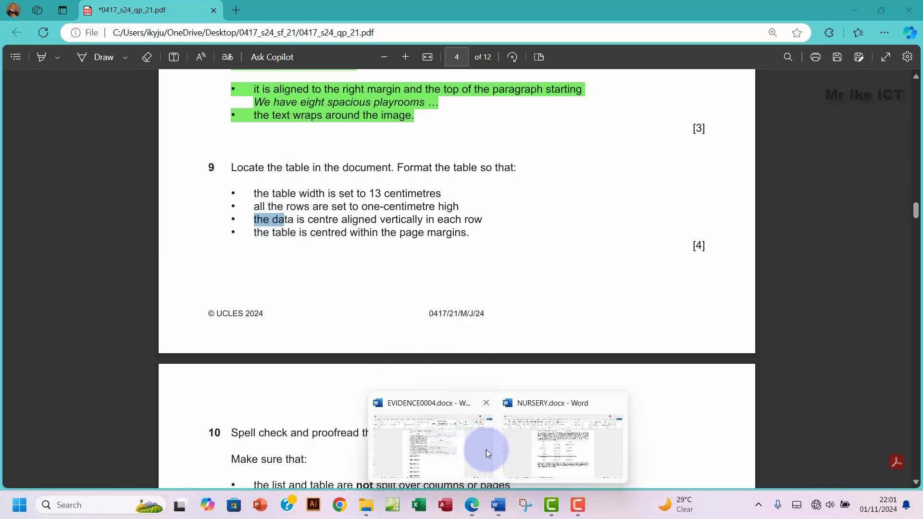
click(548, 450)
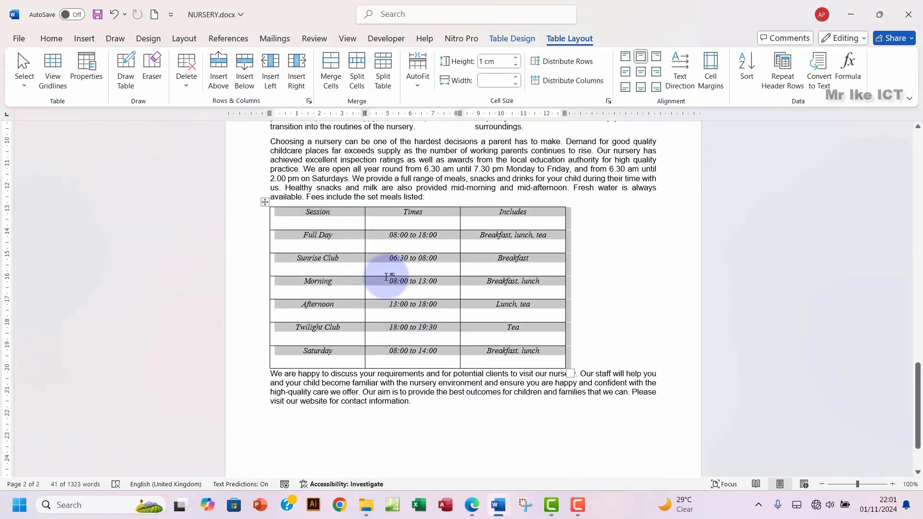
click(643, 73)
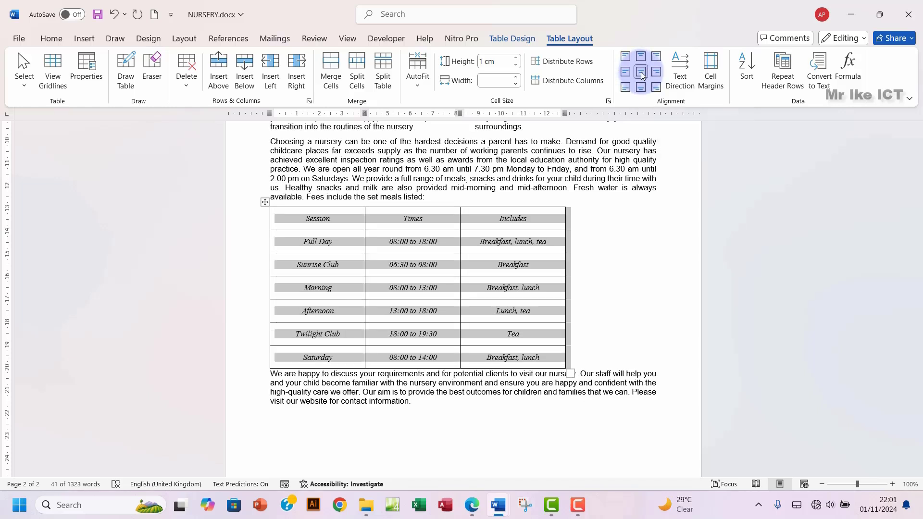
click(423, 292)
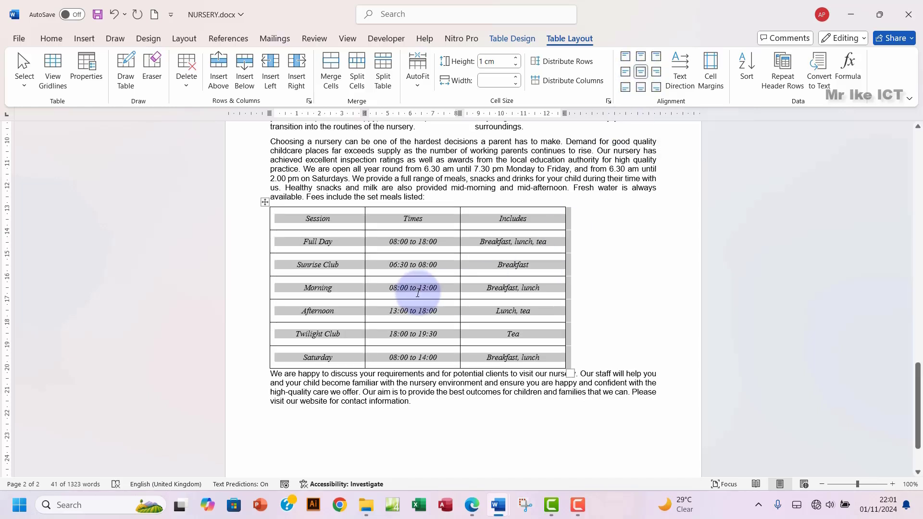
click(472, 504)
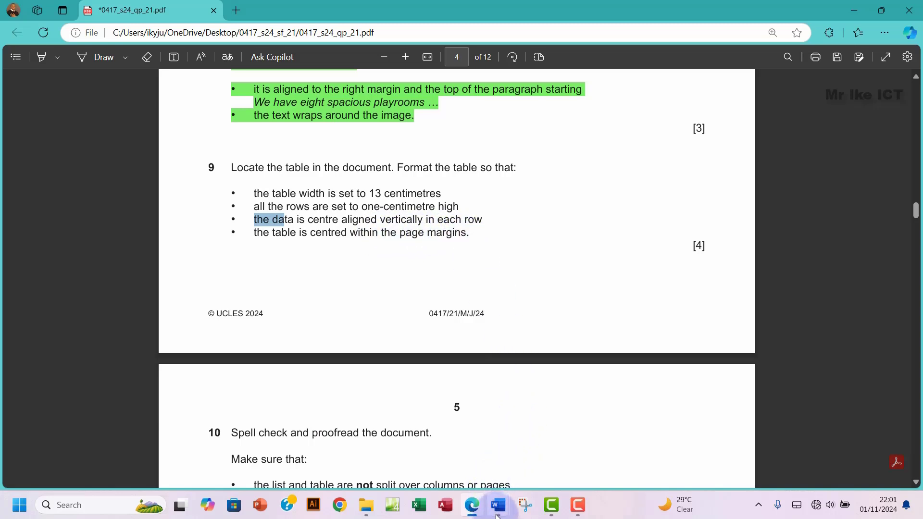
Step: Set the 13 cm fees table to Center alignment in Table Properties
mouse_move(499, 505)
click(504, 473)
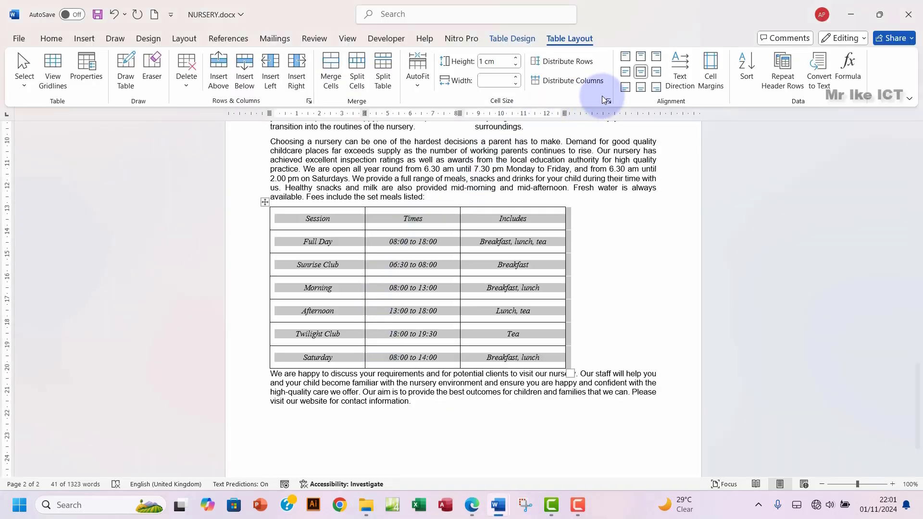
click(610, 101)
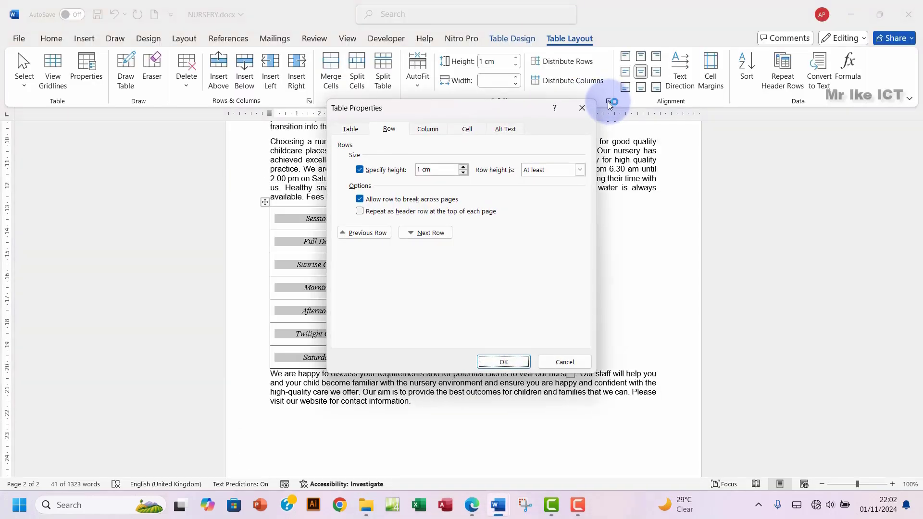
mouse_move(494, 107)
mouse_down()
mouse_move(493, 126)
mouse_move(501, 122)
mouse_up()
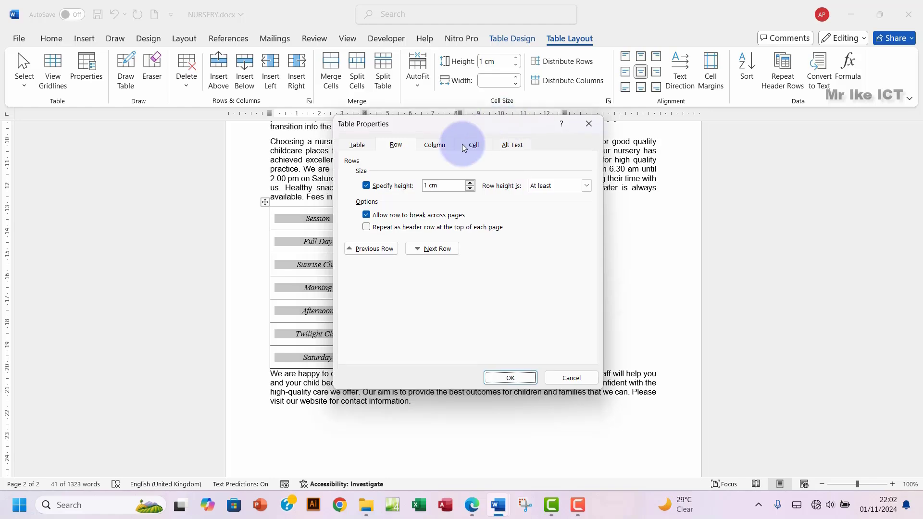
click(357, 145)
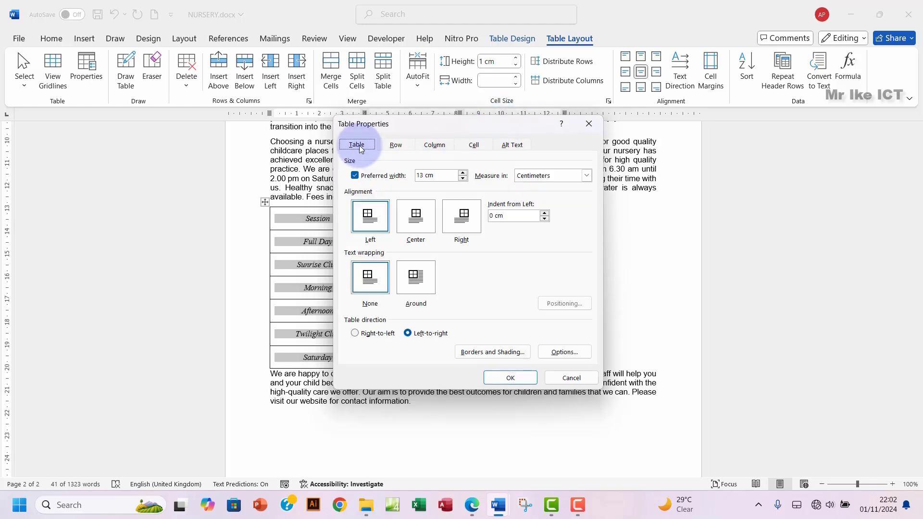
click(416, 226)
click(511, 378)
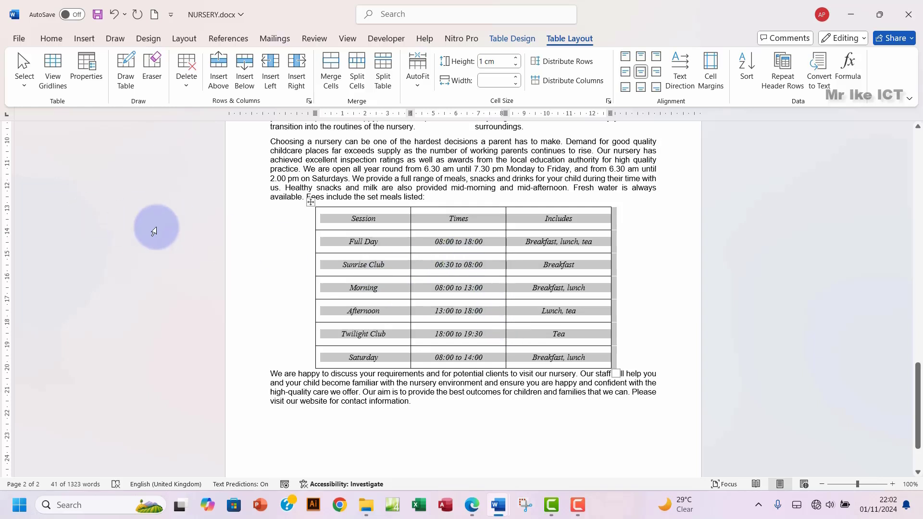
click(55, 37)
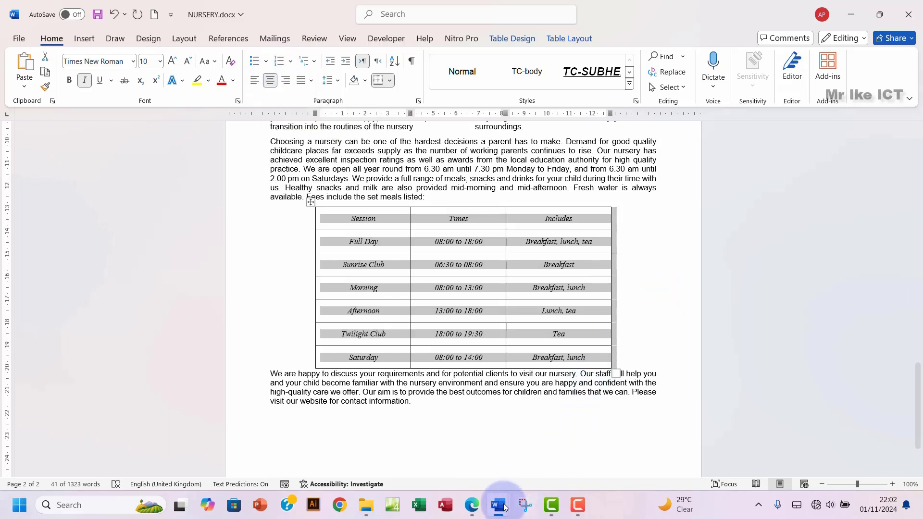
Step: Highlight the question 9 instructions green in the exam PDF and scroll down to question 10
click(472, 505)
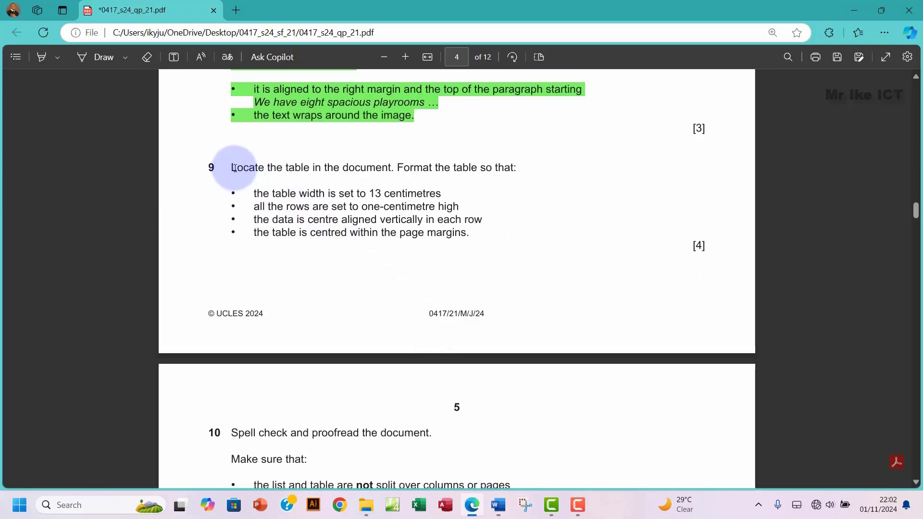
drag(234, 169, 469, 233)
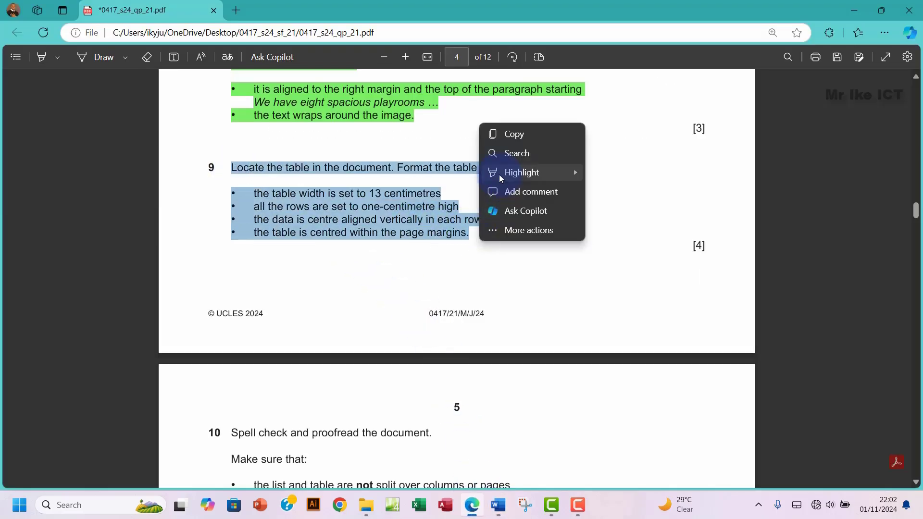
mouse_move(499, 176)
click(615, 192)
scroll(529, 260, down, 5)
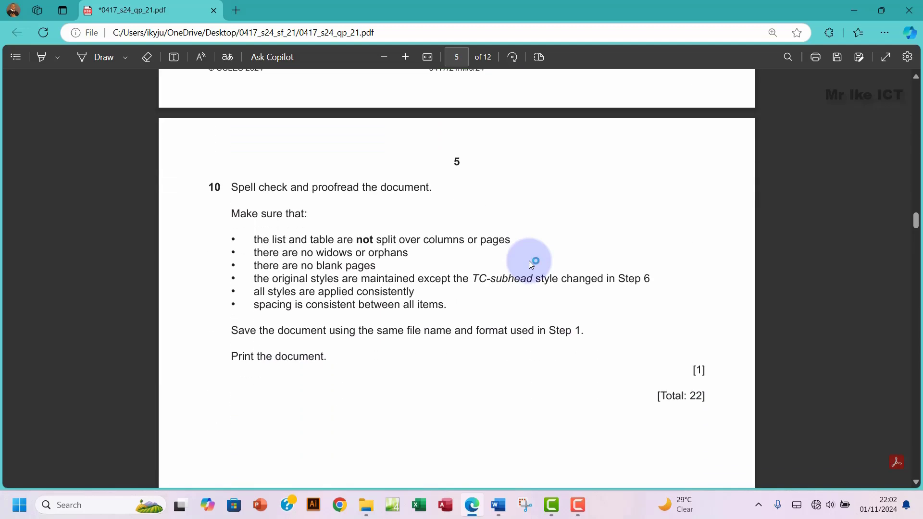
scroll(529, 261, down, 1)
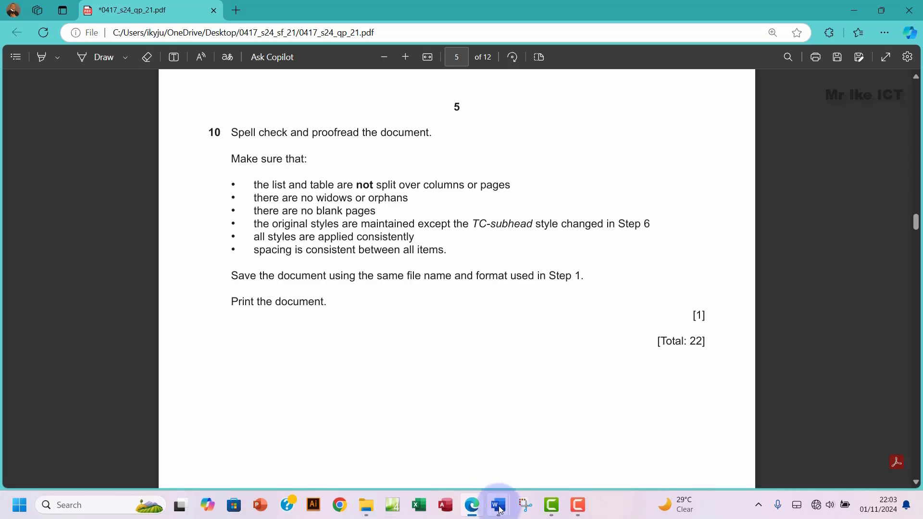
Step: Review NURSERY.docx from the title down to the centred fees table on page 2
mouse_move(500, 512)
click(547, 458)
scroll(358, 287, down, 1)
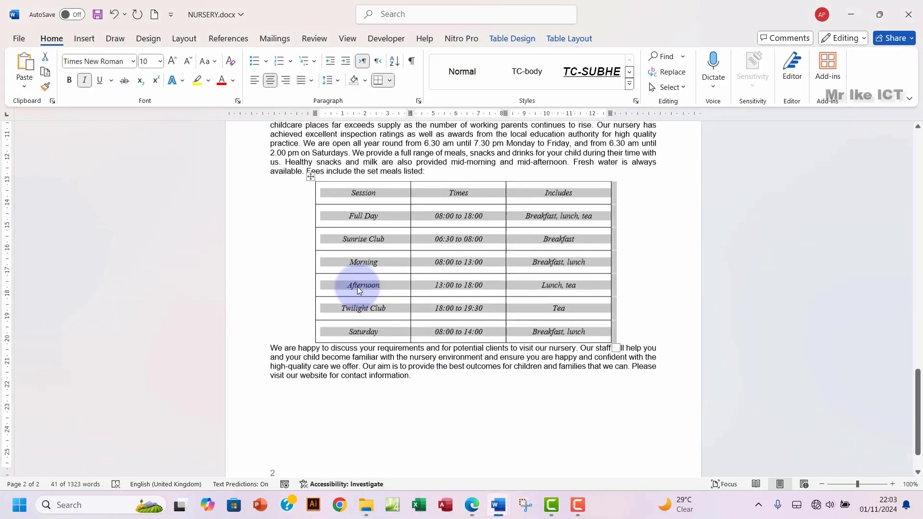
scroll(358, 287, up, 2)
scroll(358, 287, up, 15)
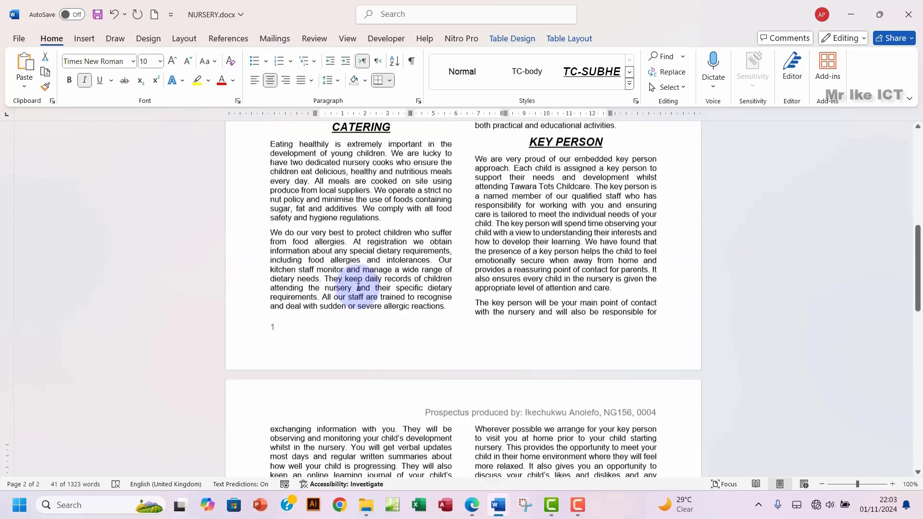
scroll(358, 288, up, 10)
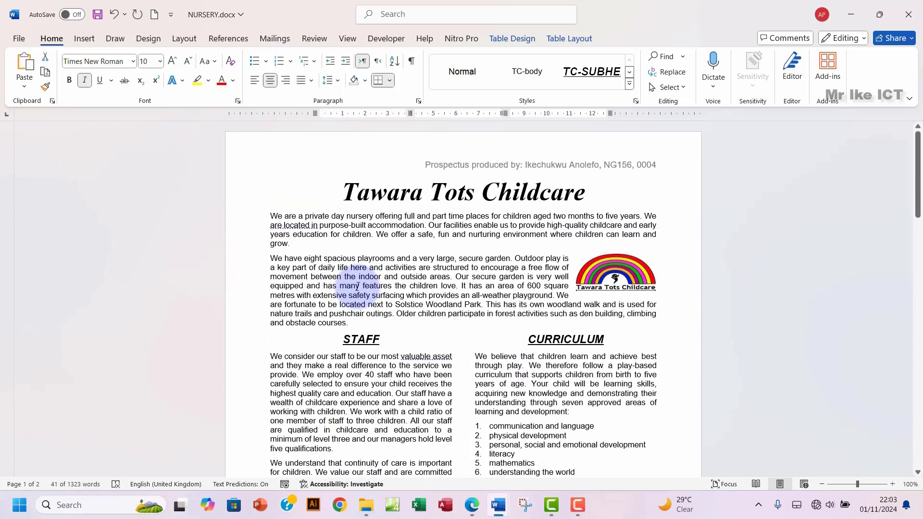
scroll(358, 287, down, 7)
scroll(359, 287, down, 10)
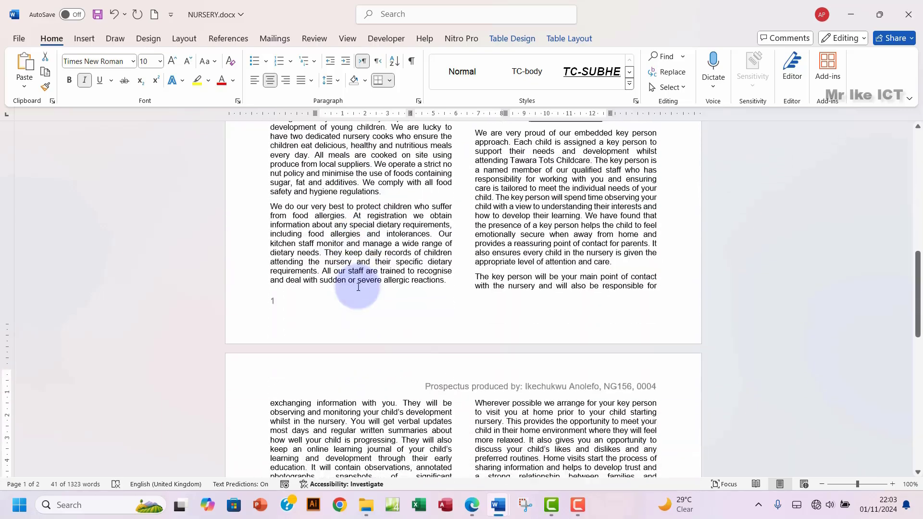
scroll(358, 287, down, 9)
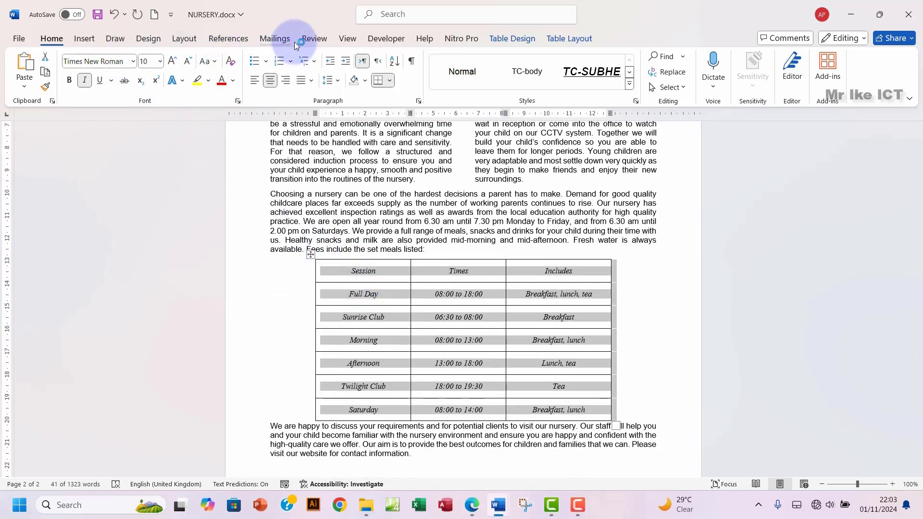
Step: Run Spelling and Grammar from the Review tab, confirm no corrections remain, and close the Editor pane
click(319, 39)
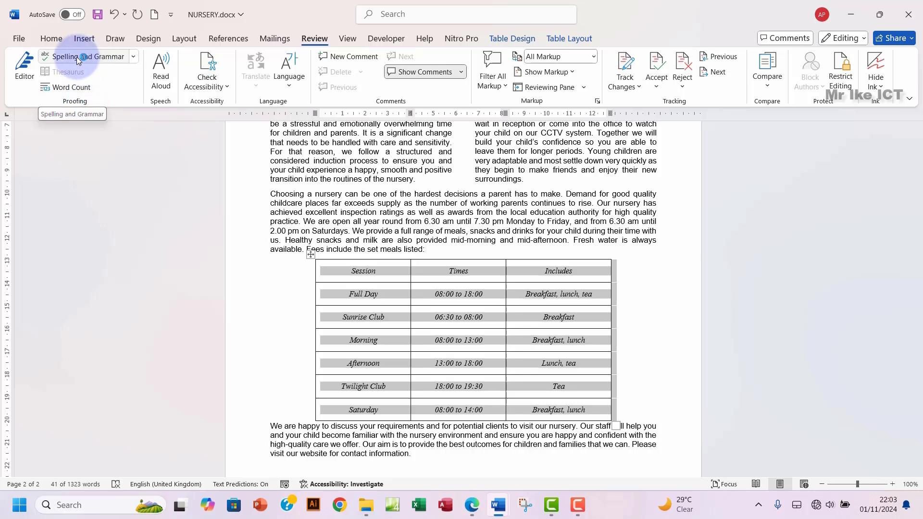
click(90, 56)
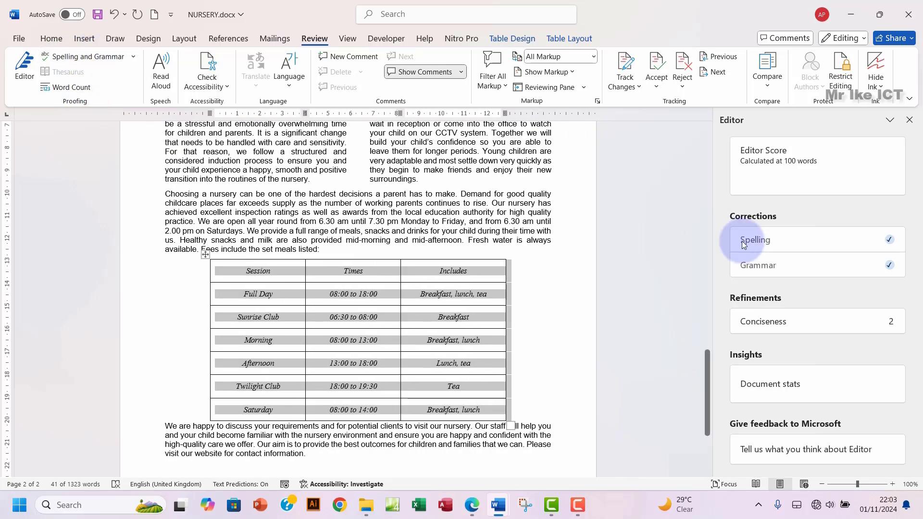
scroll(691, 326, up, 3)
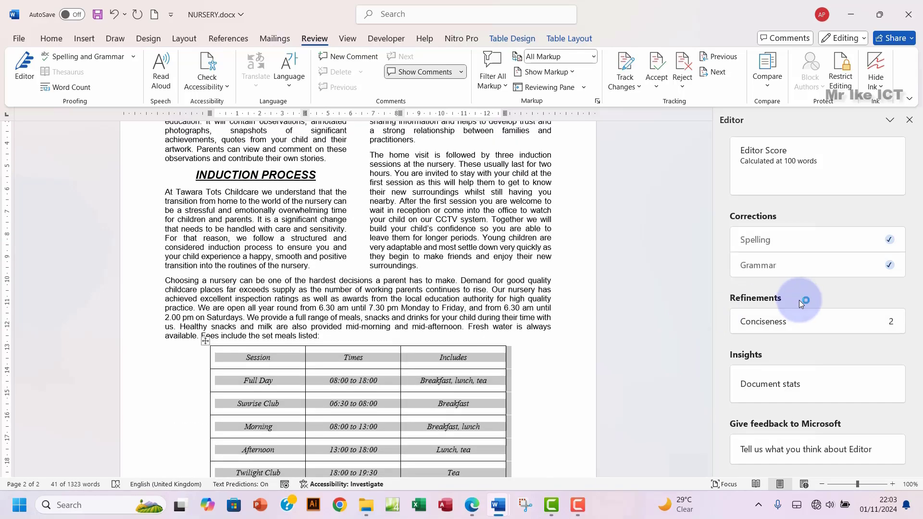
scroll(640, 284, up, 5)
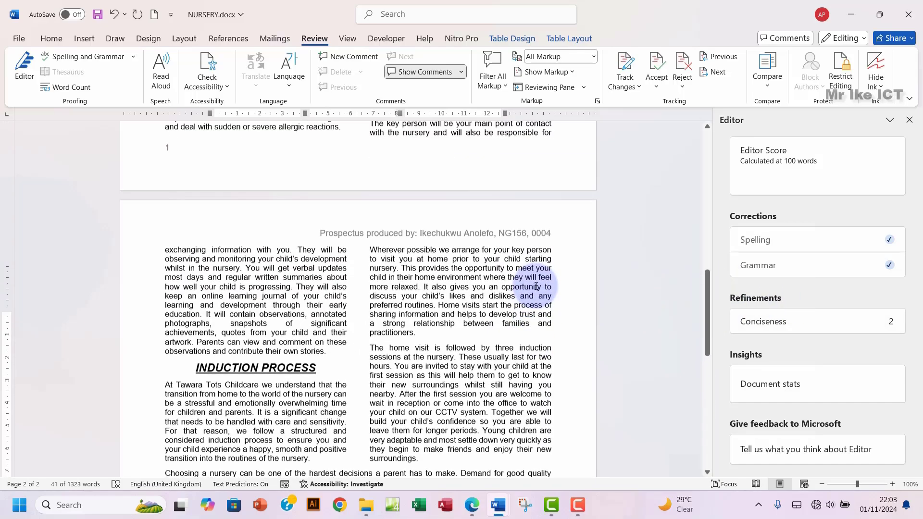
scroll(535, 286, up, 15)
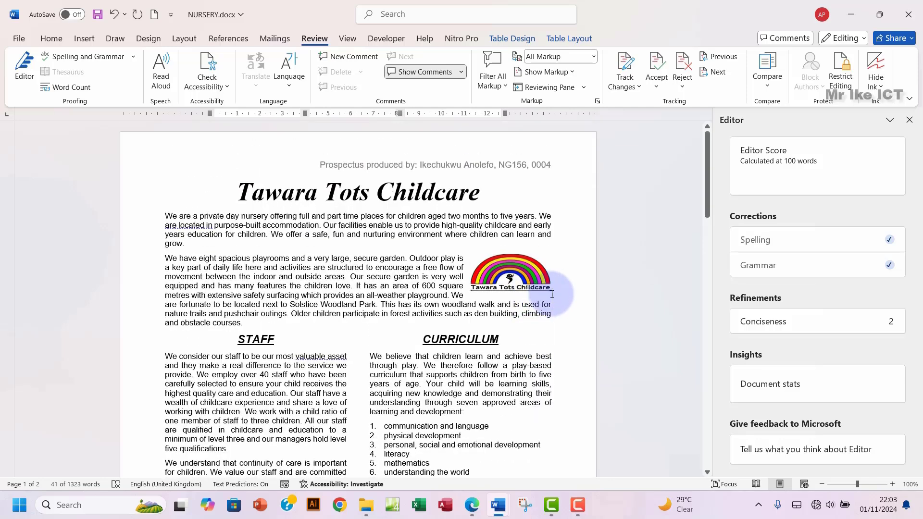
scroll(523, 309, down, 2)
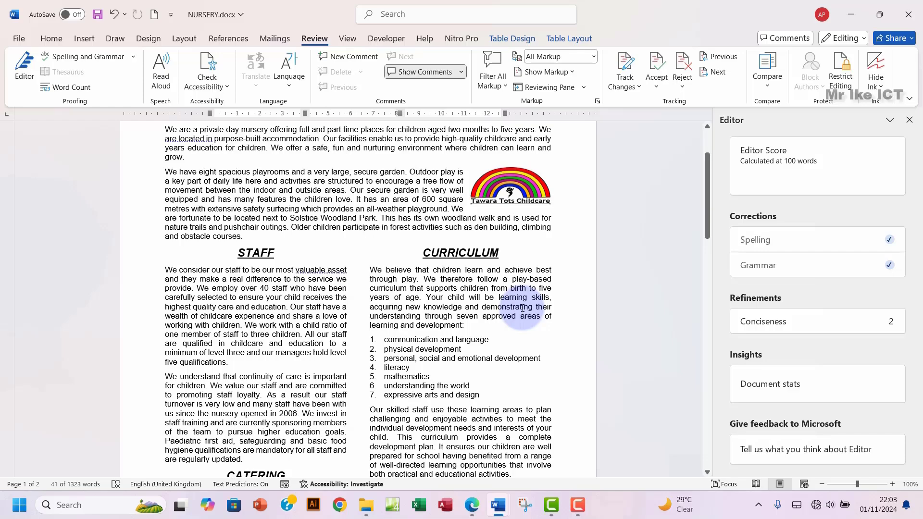
scroll(521, 309, down, 3)
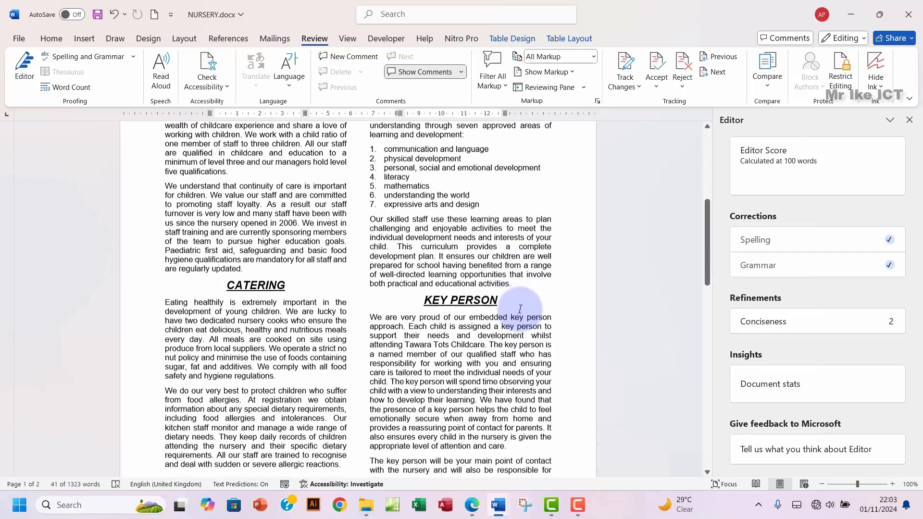
scroll(521, 310, up, 2)
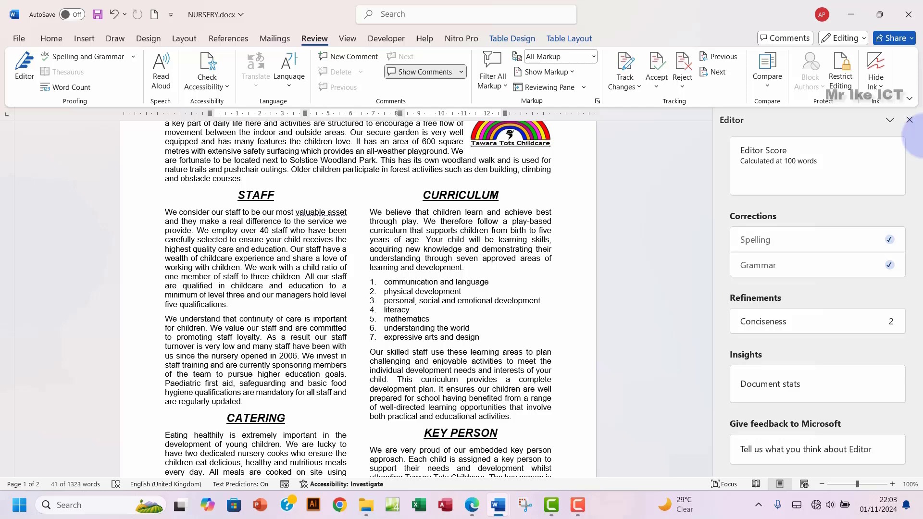
click(910, 120)
Step: Mark the 'no widows or orphans' requirement in the question paper, then return to NURSERY.docx
click(471, 506)
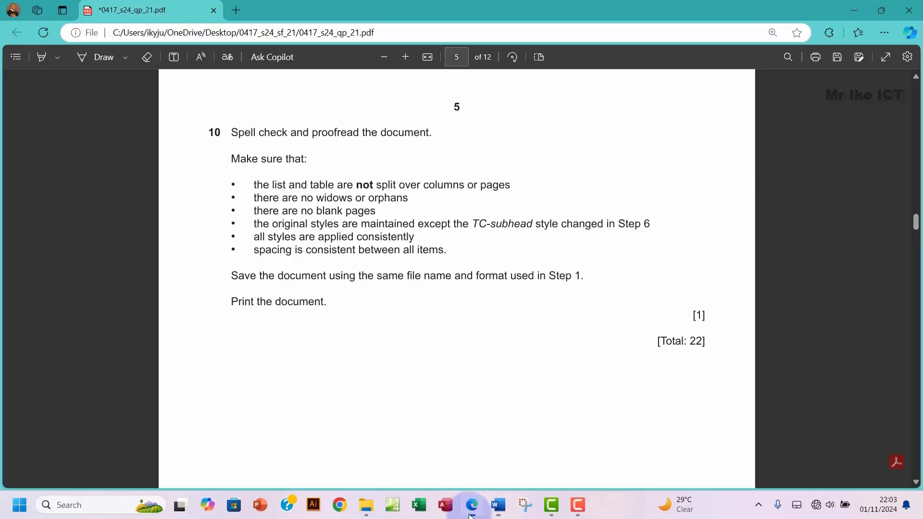
drag(264, 204, 407, 198)
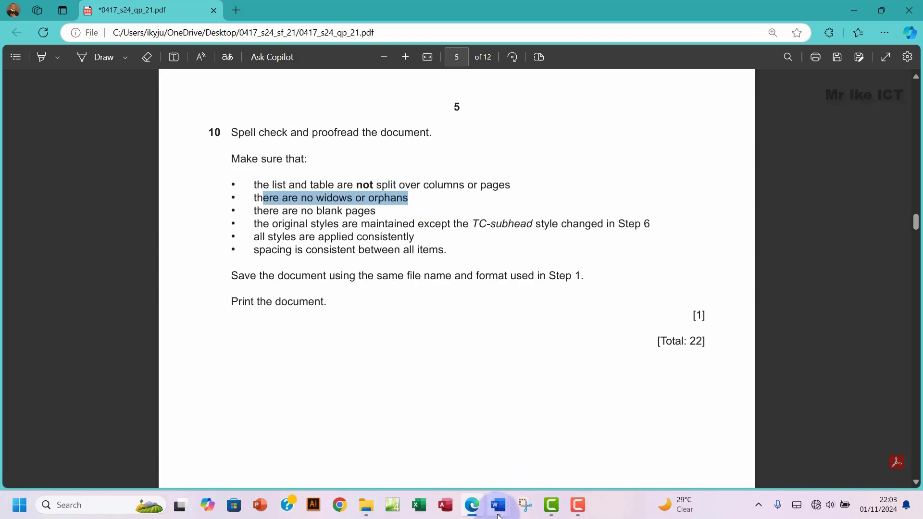
mouse_move(498, 506)
click(516, 430)
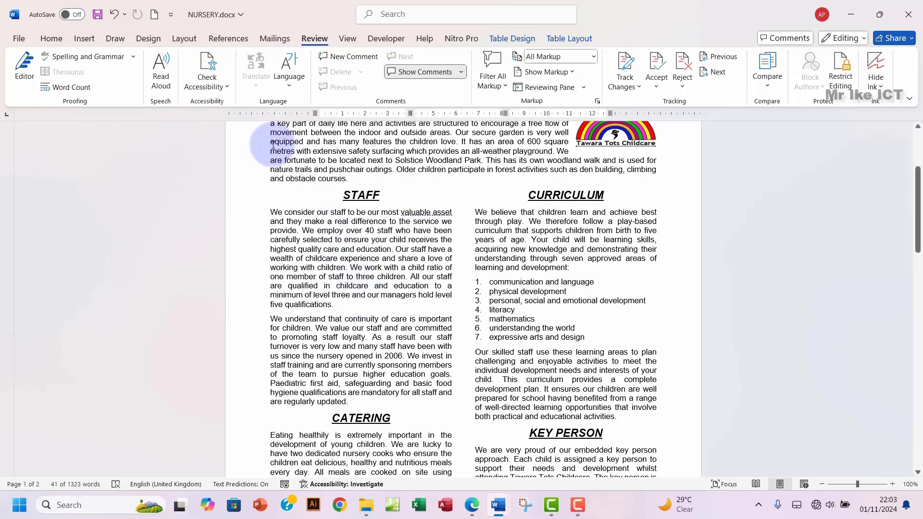
Step: Keep Widow/Orphan control ticked under Line and Page Breaks in the Paragraph dialog
click(52, 40)
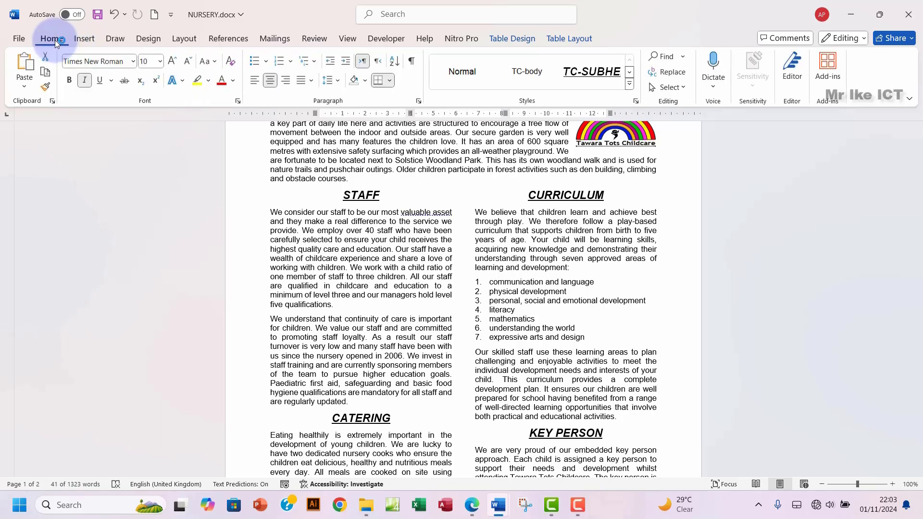
click(420, 101)
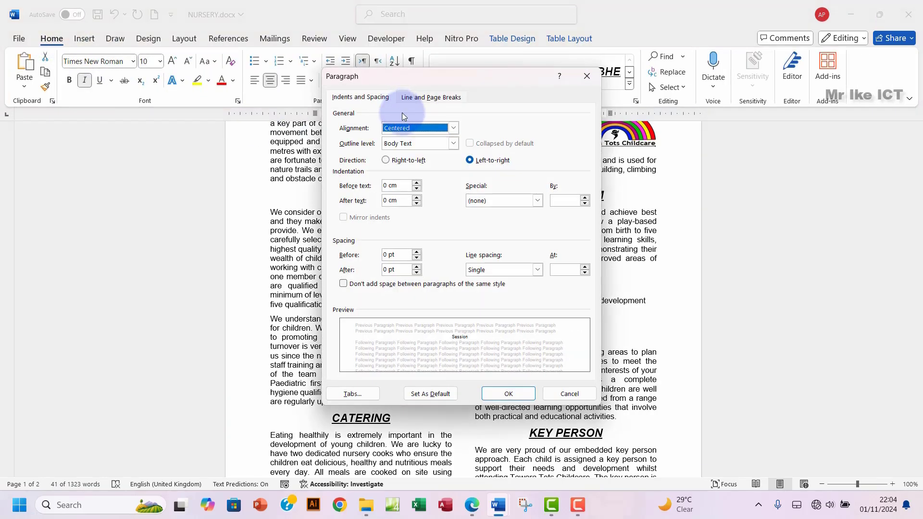
click(427, 98)
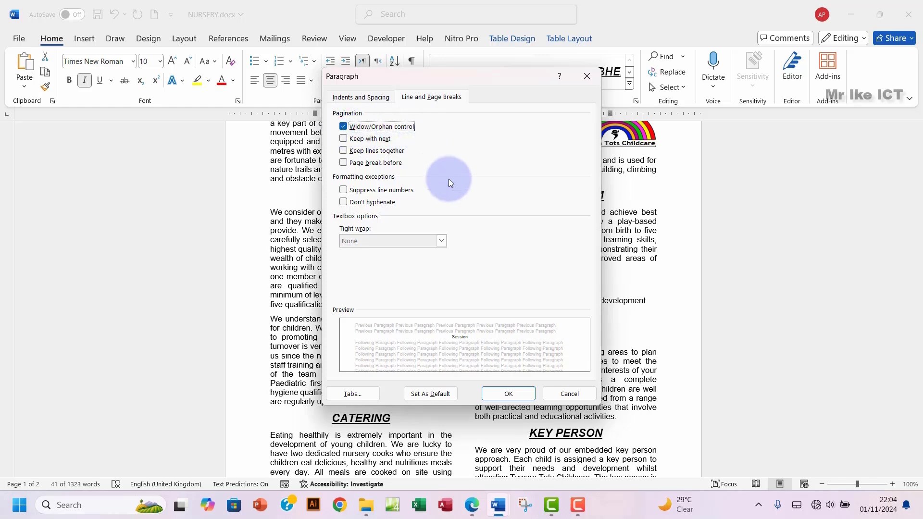
click(501, 394)
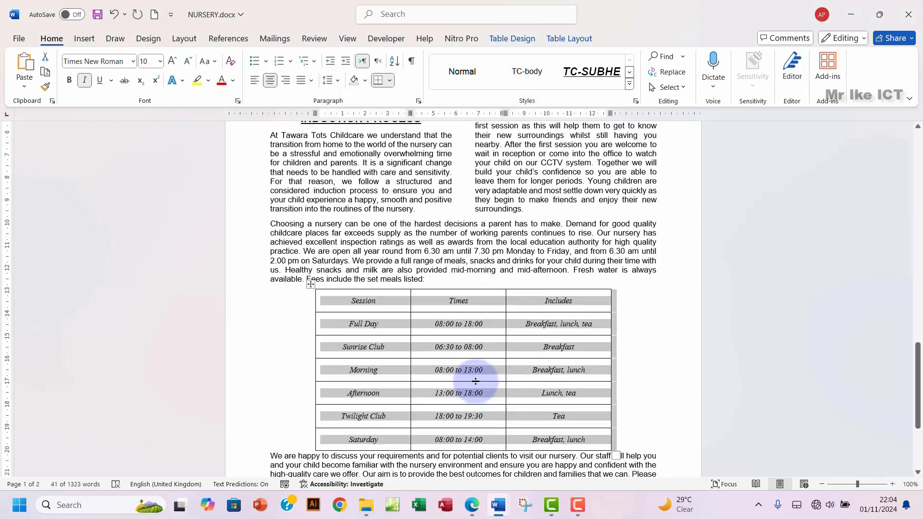
Step: Scroll through the whole prospectus, deselect the fees table, and bring up question 10 in Edge
scroll(463, 359, up, 10)
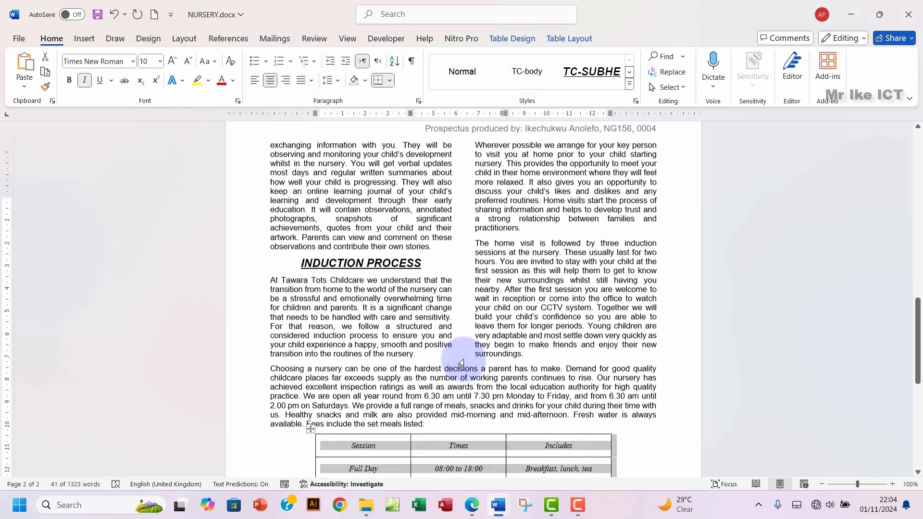
scroll(464, 360, up, 10)
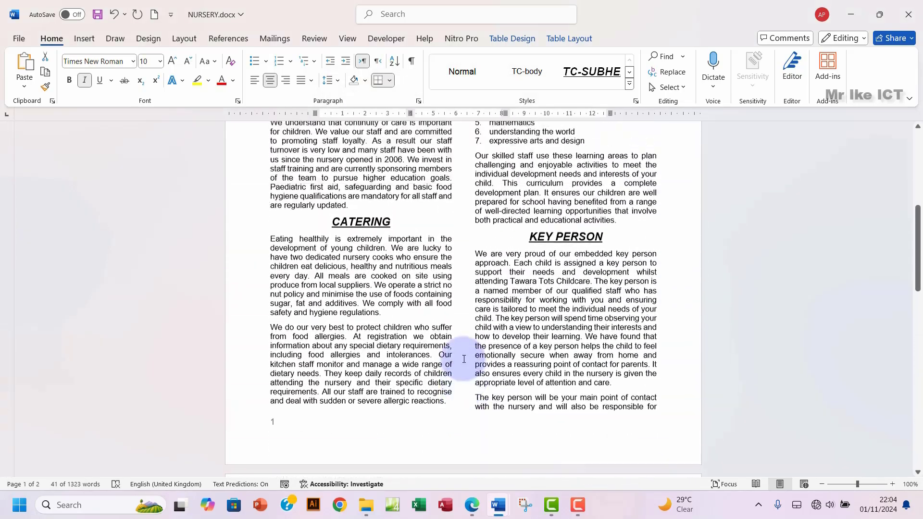
scroll(464, 360, up, 3)
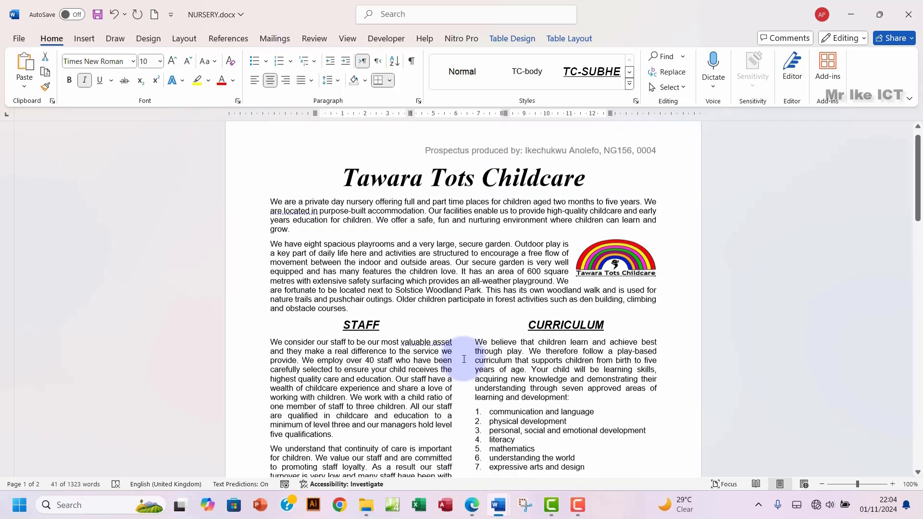
scroll(464, 359, down, 12)
scroll(464, 359, down, 3)
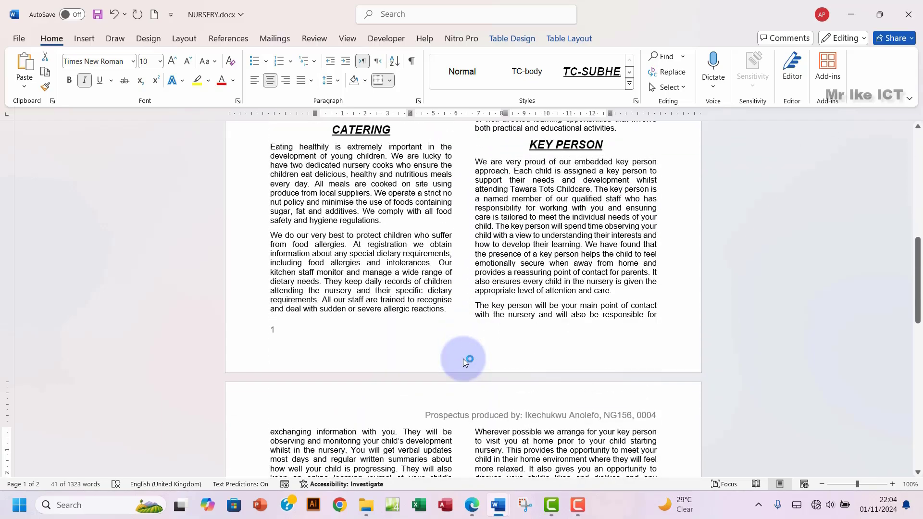
scroll(464, 360, down, 10)
scroll(464, 360, down, 10)
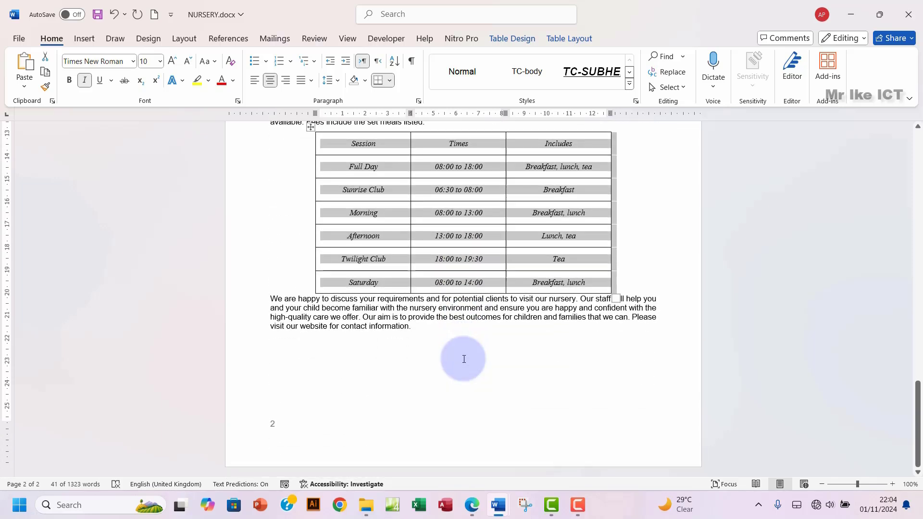
click(744, 291)
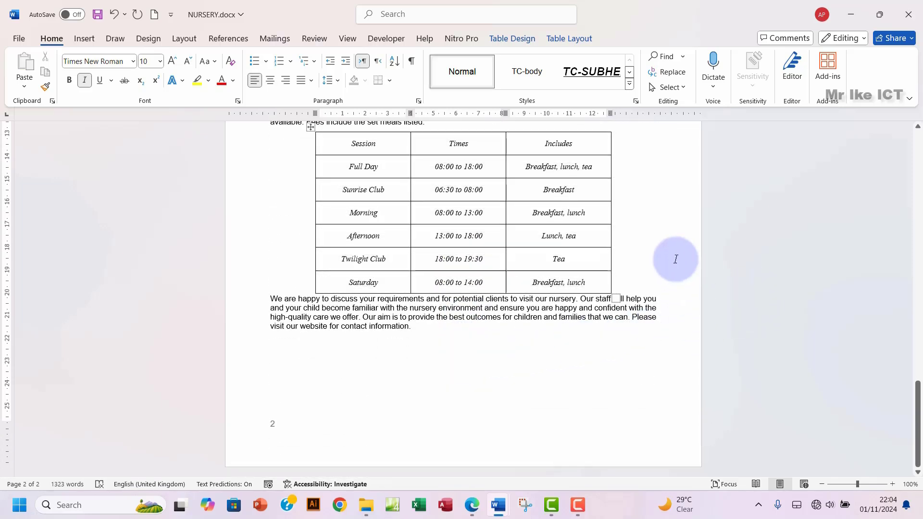
click(474, 505)
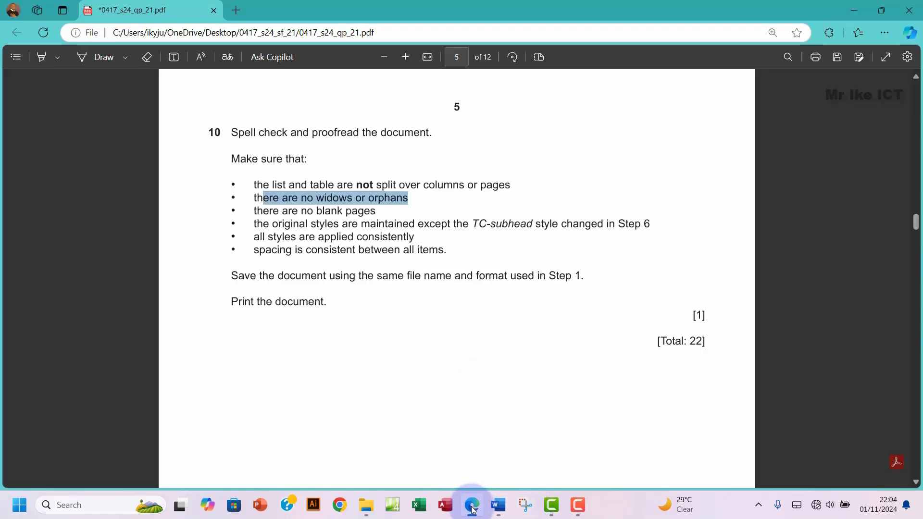
Step: Select Microsoft Print to PDF as the printer in NURSERY.docx's print settings
mouse_move(498, 504)
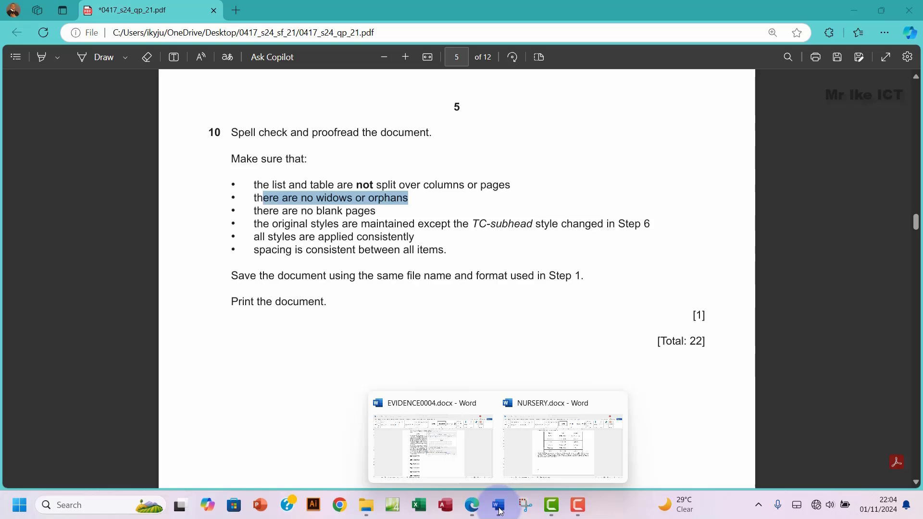
click(532, 457)
click(18, 38)
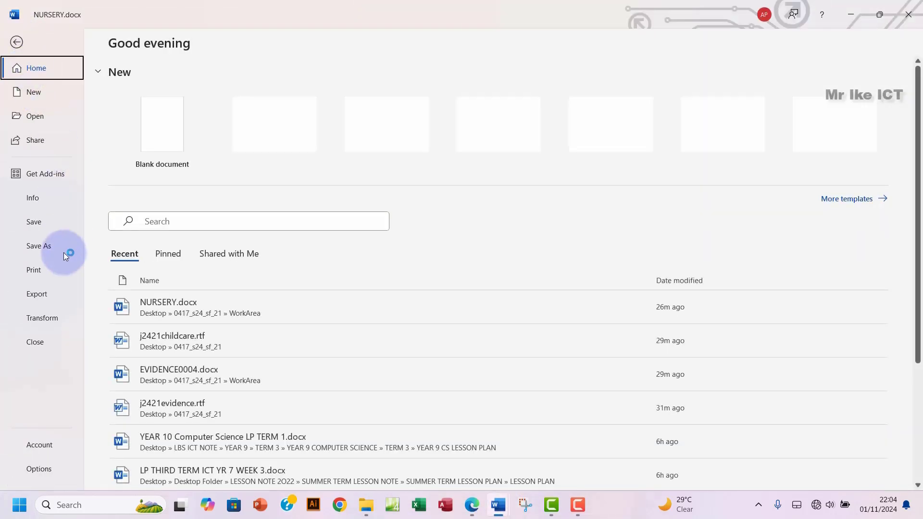
click(44, 270)
scroll(592, 249, down, 5)
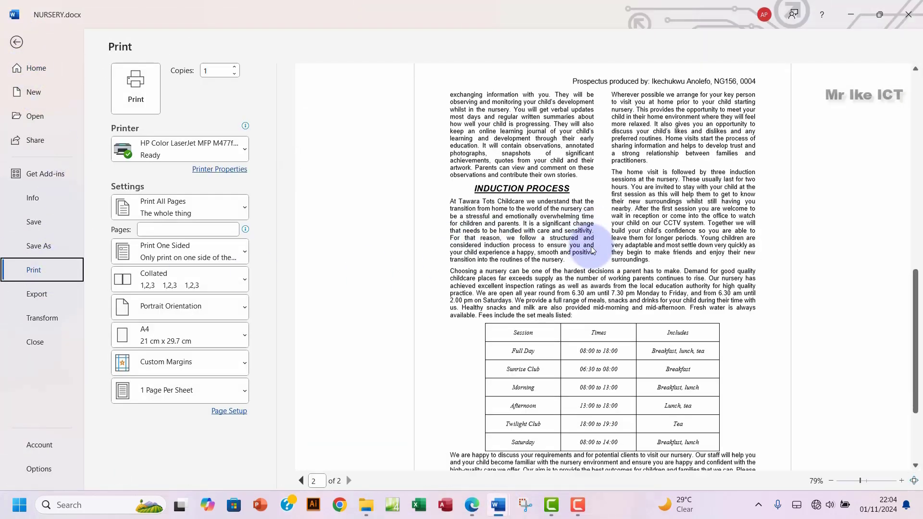
scroll(593, 249, up, 6)
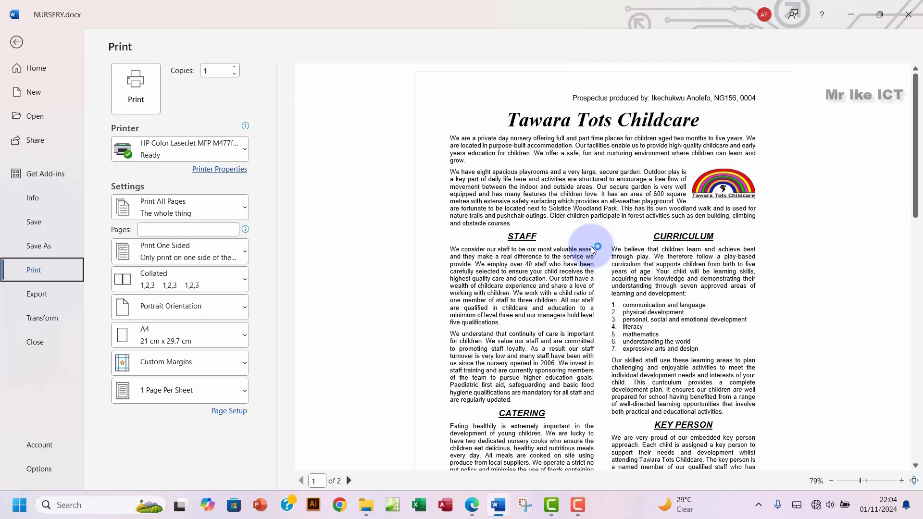
click(178, 153)
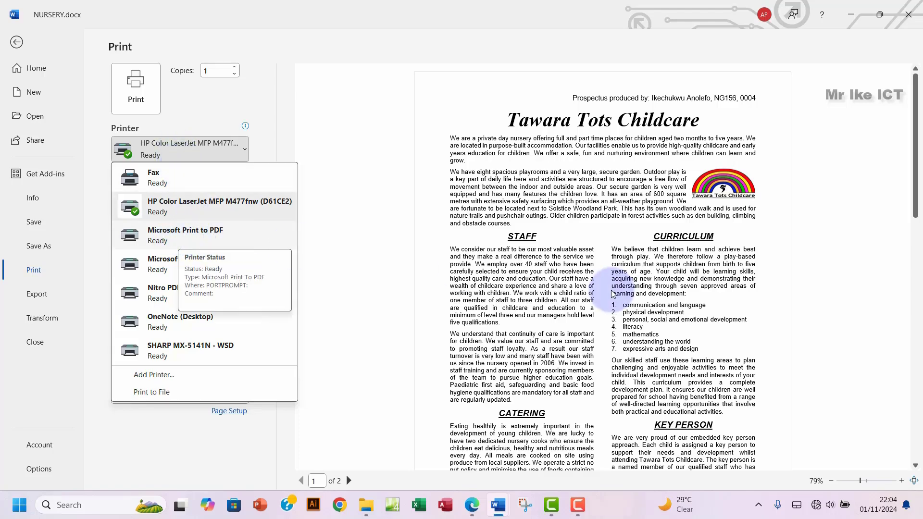
click(225, 234)
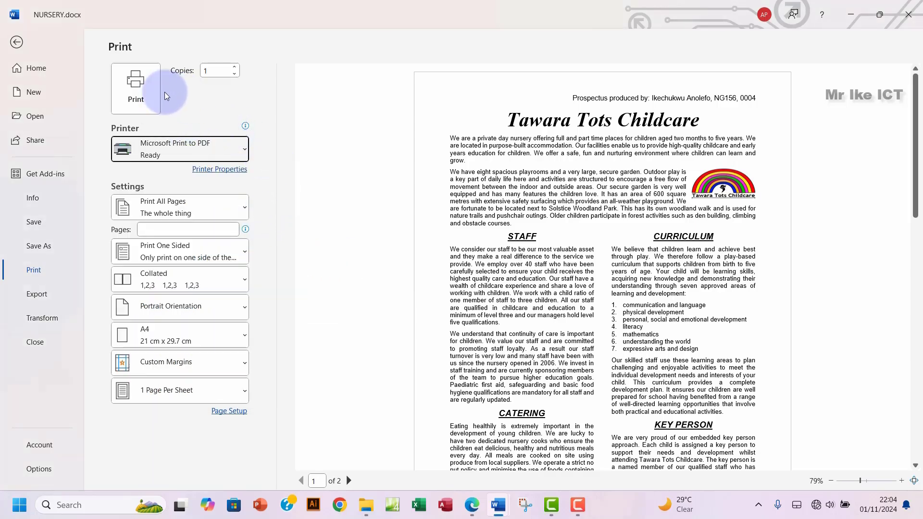
Step: Print the prospectus to PDF named 'word print' in Desktop > 0417_s24_sf_21 > WorkArea
click(136, 86)
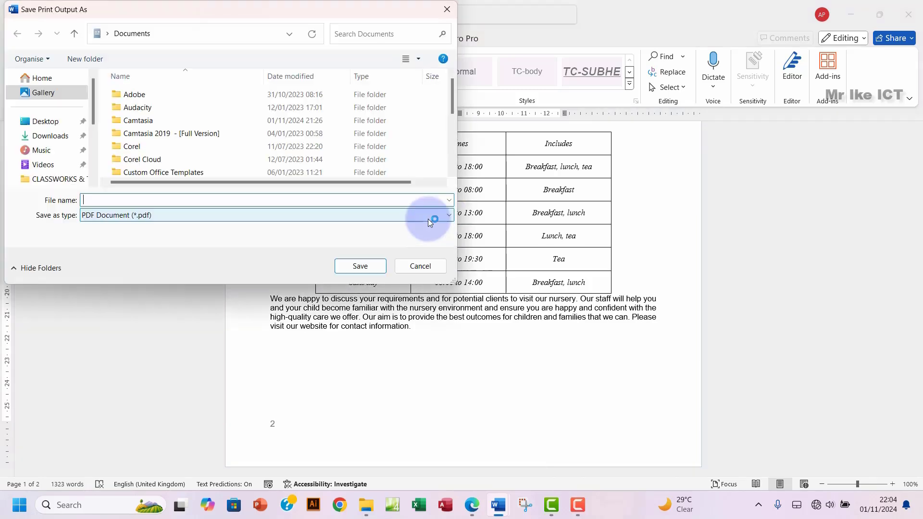
click(53, 124)
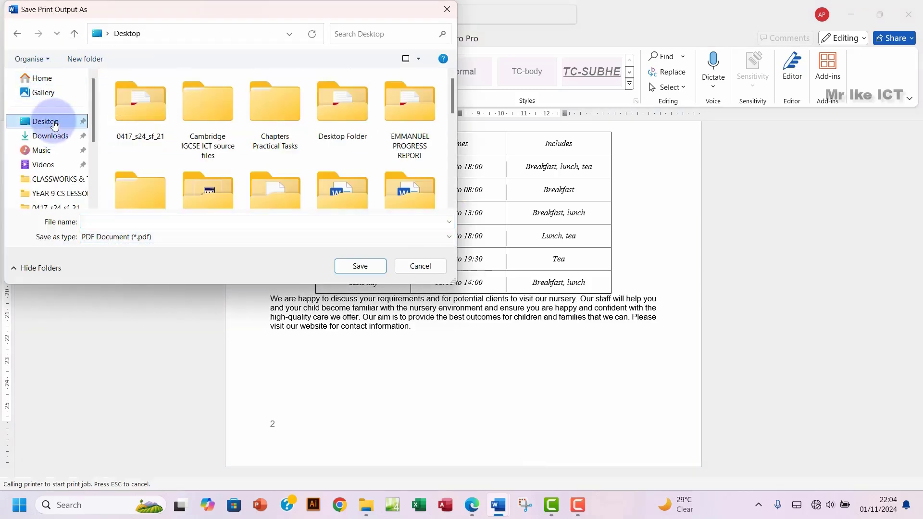
double_click(140, 118)
click(140, 95)
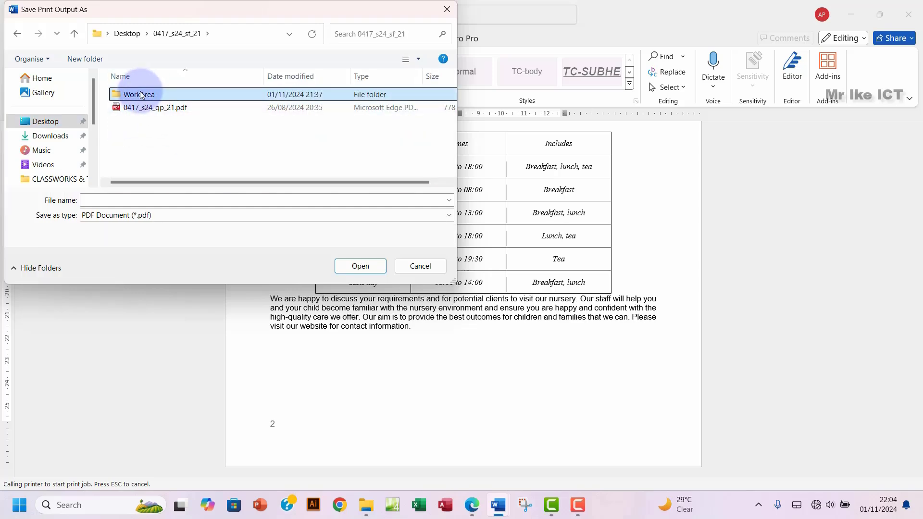
double_click(141, 95)
click(155, 200)
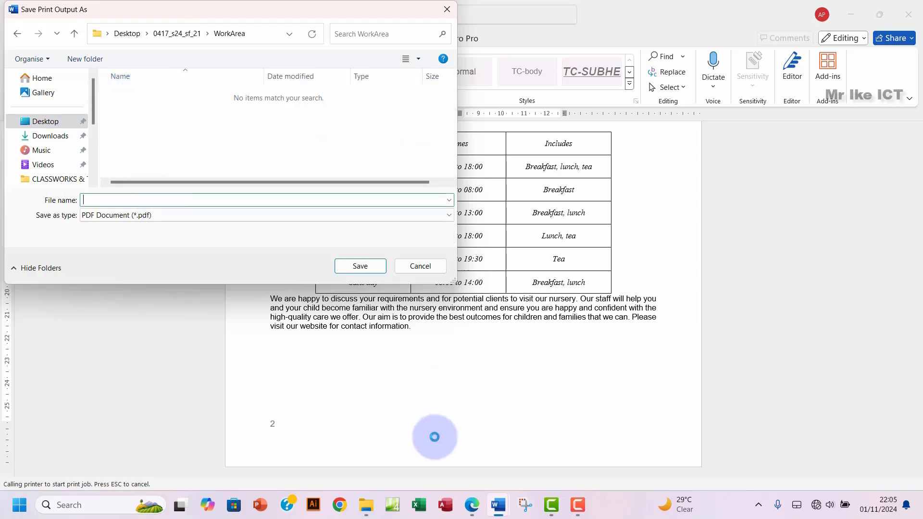
click(472, 506)
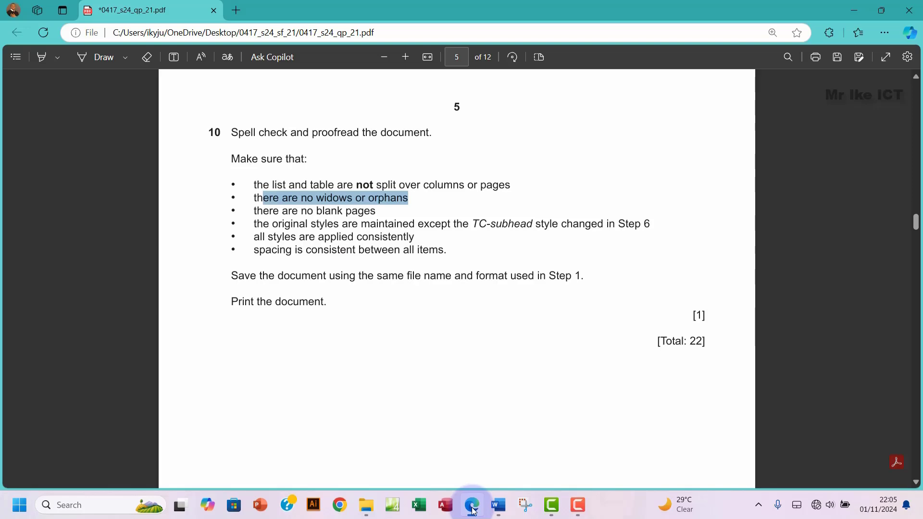
click(473, 510)
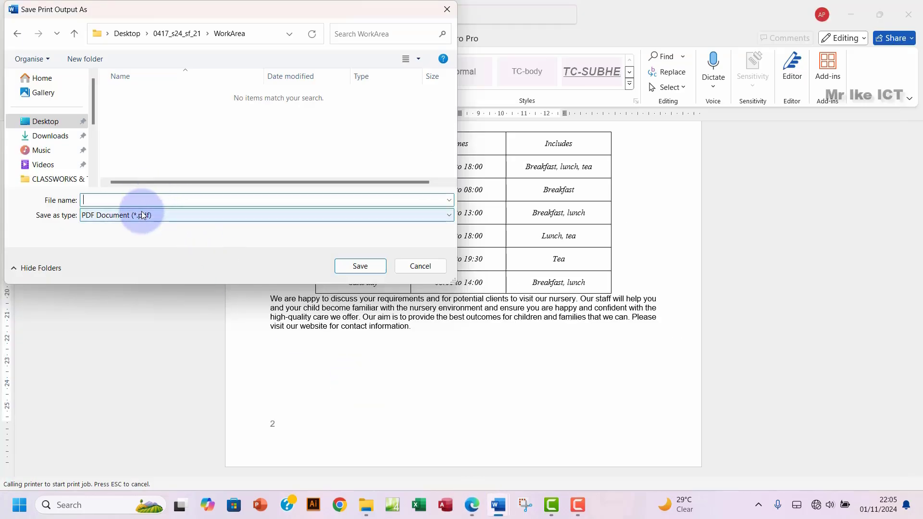
text(=wo)
key(BackSpace)
key(BackSpace)
key(BackSpace)
text(word print)
click(361, 266)
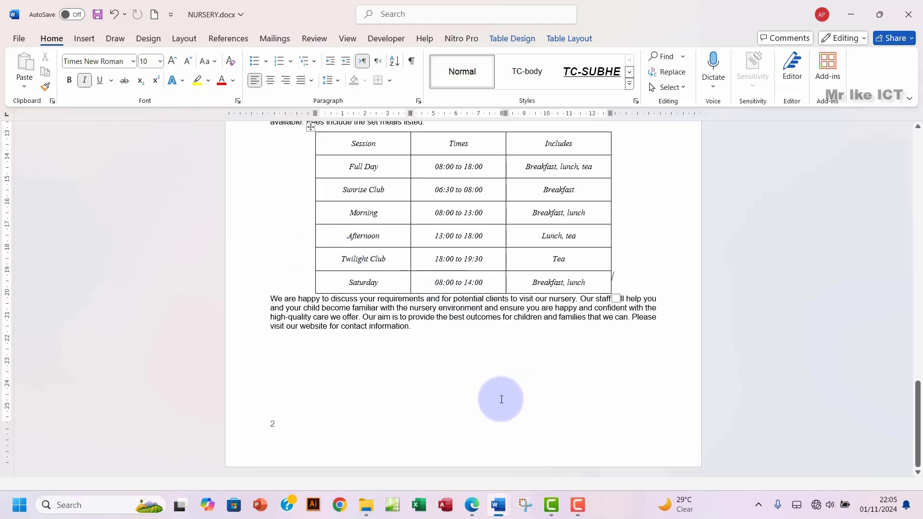
Step: Open word print 1.pdf from the WorkArea folder and check both pages
click(471, 505)
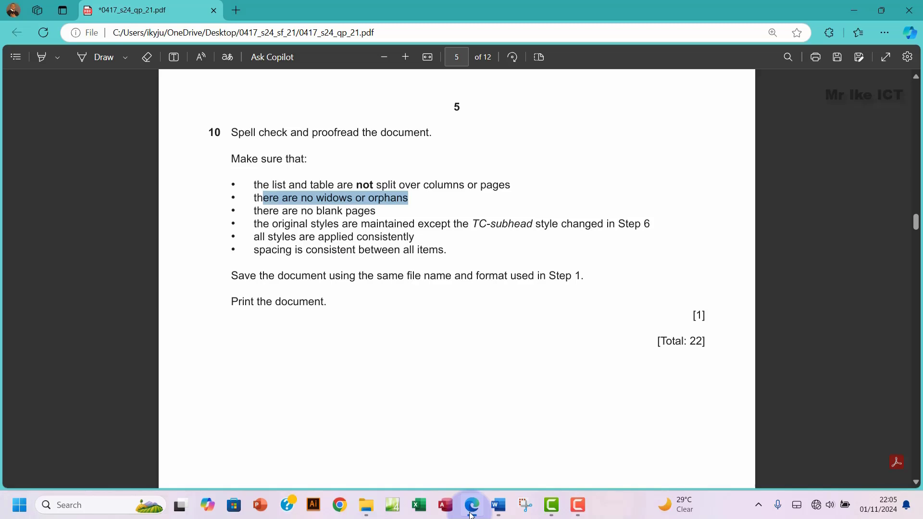
click(366, 505)
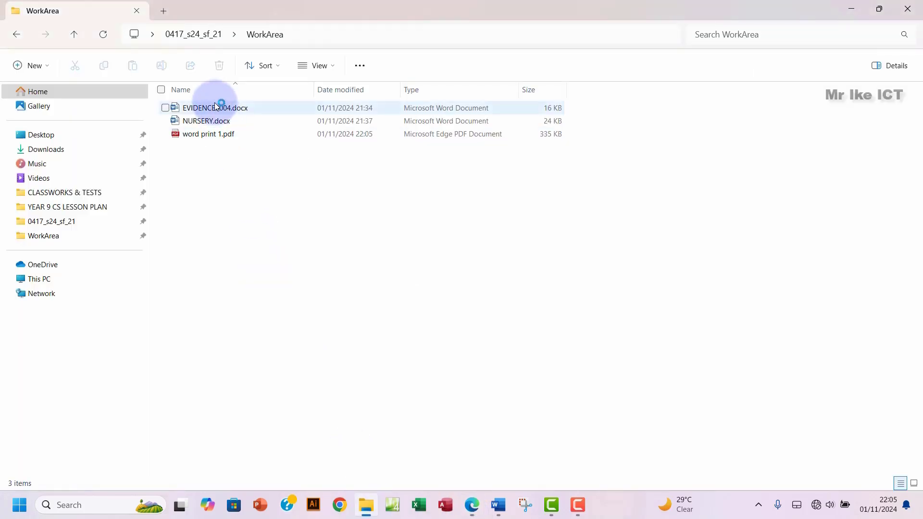
double_click(259, 133)
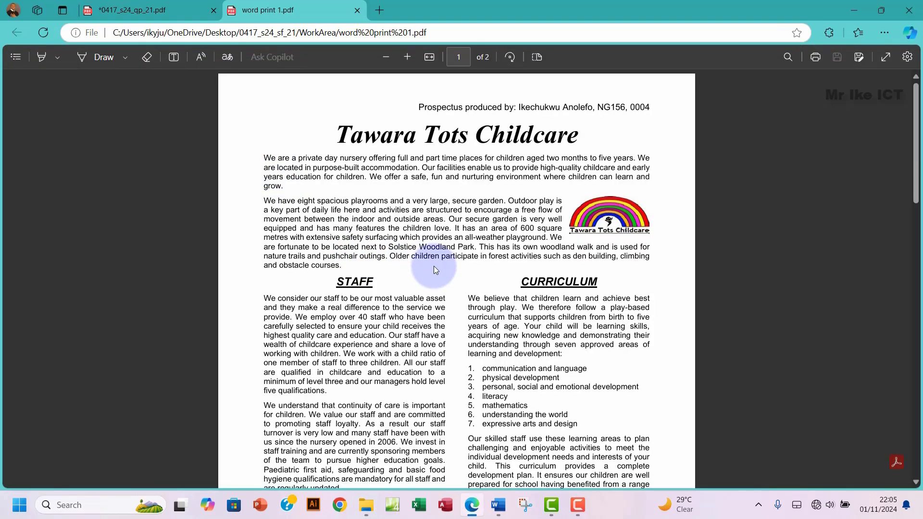
scroll(435, 269, down, 10)
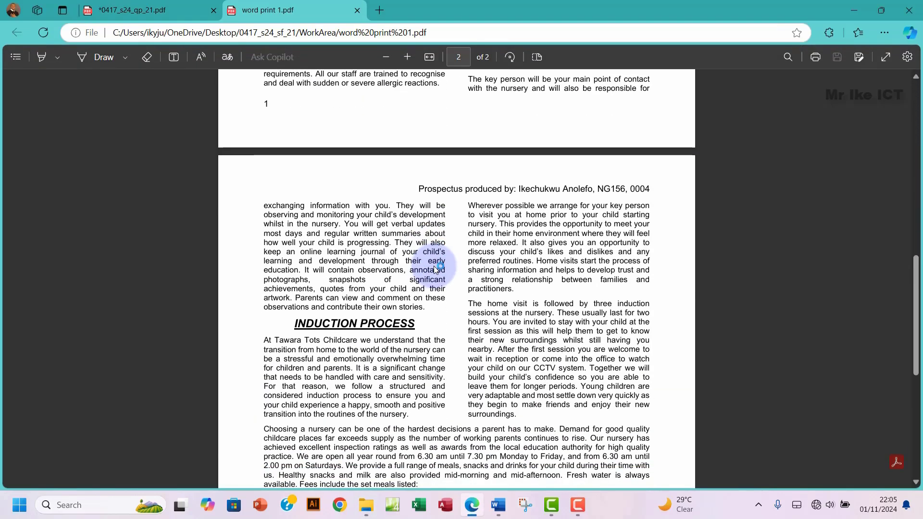
scroll(435, 268, up, 10)
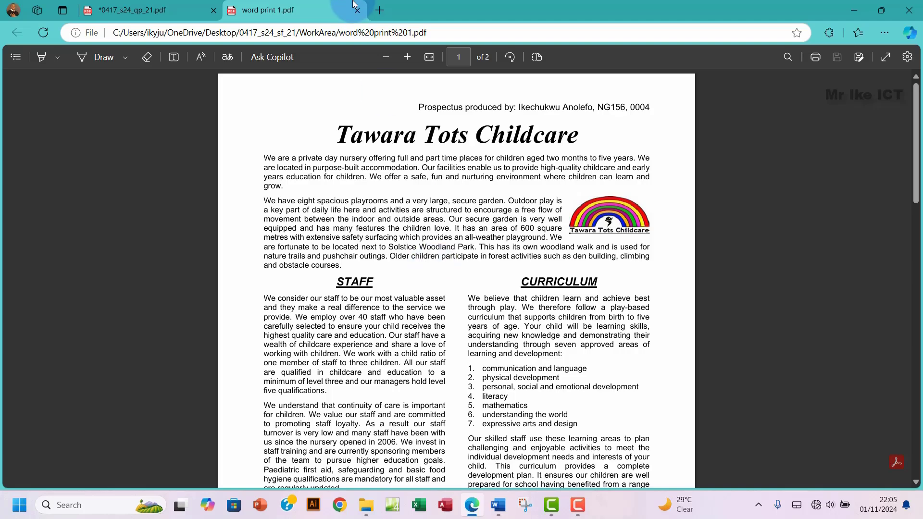
Step: Close the word print 1.pdf tab and review question 10's proofreading and print instructions
click(356, 10)
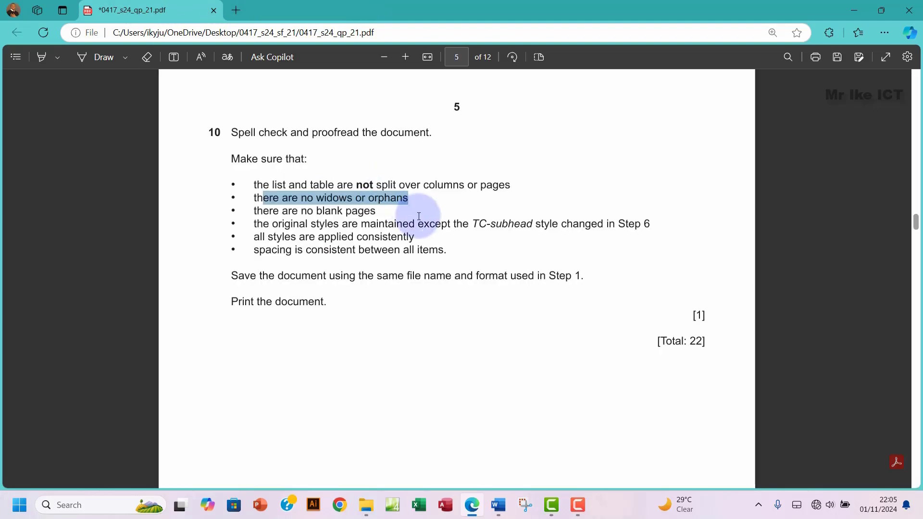
drag(231, 133, 324, 303)
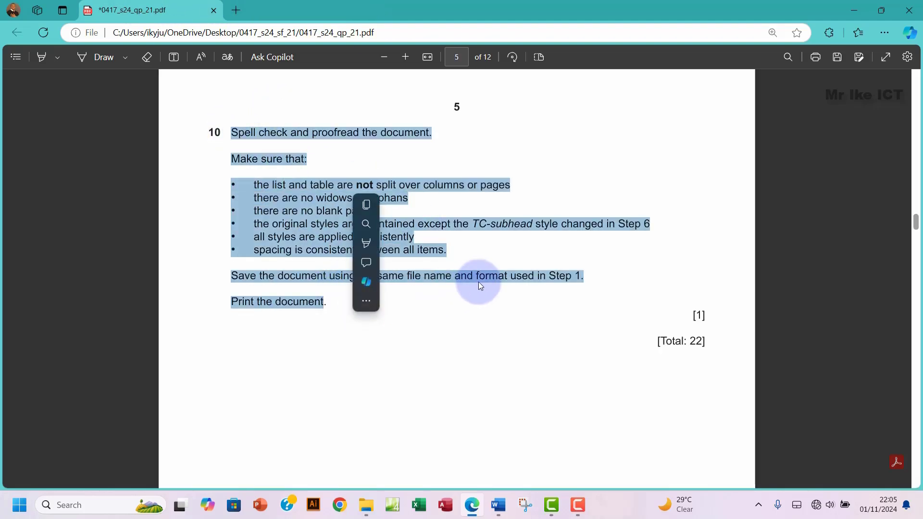
scroll(479, 284, down, 12)
scroll(479, 282, up, 2)
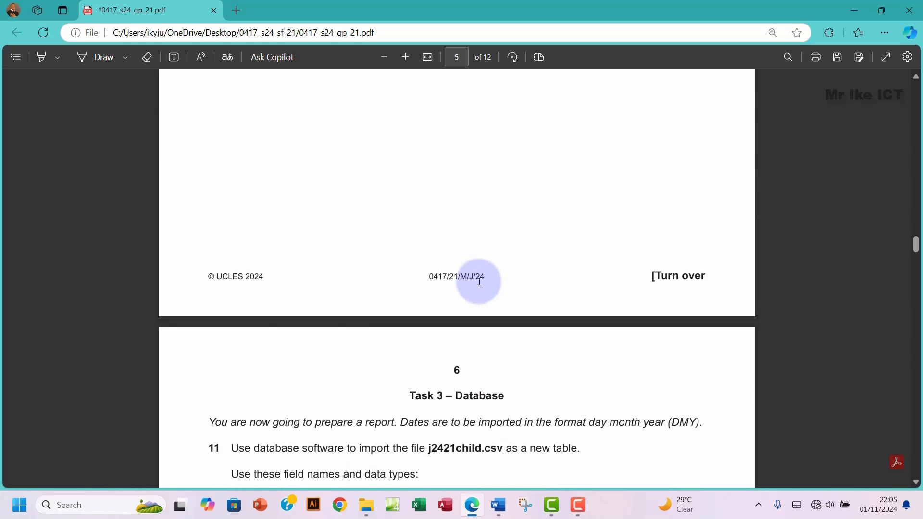
scroll(480, 281, up, 5)
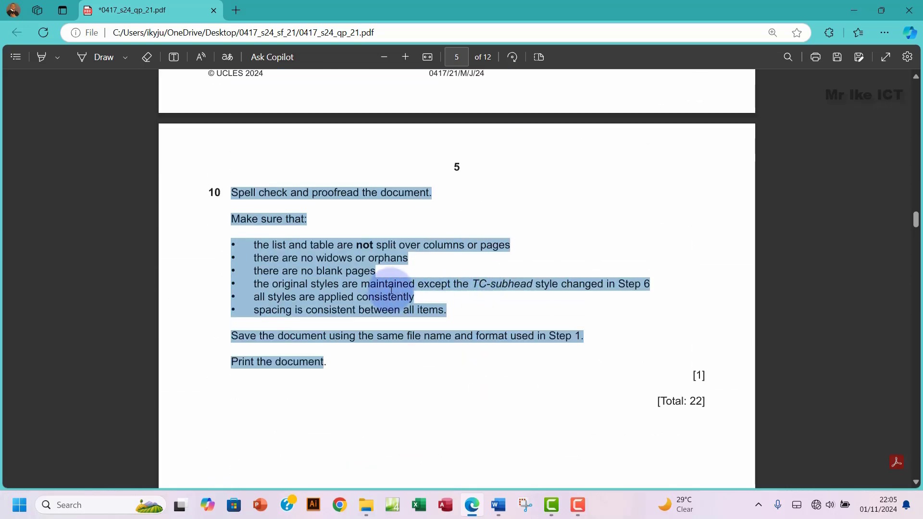
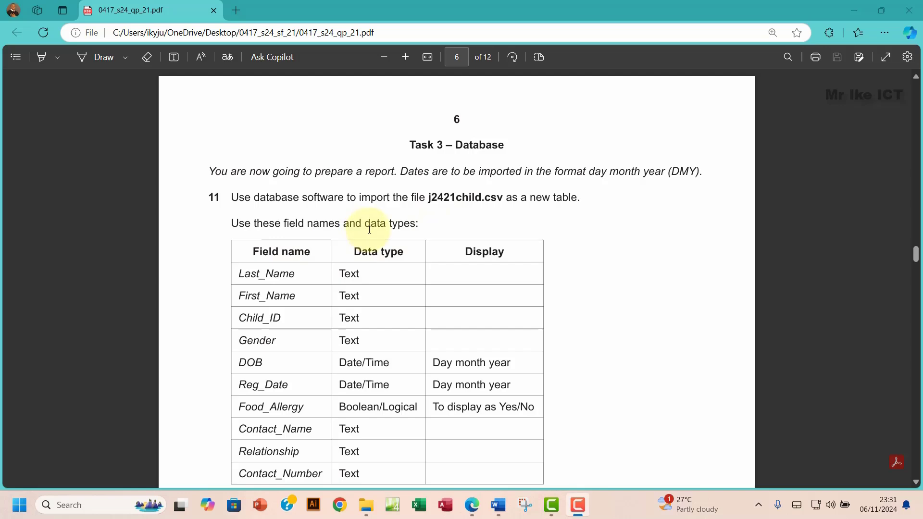
Step: Read through question 11 in the exam paper and highlight part of its instruction
scroll(424, 229, down, 1)
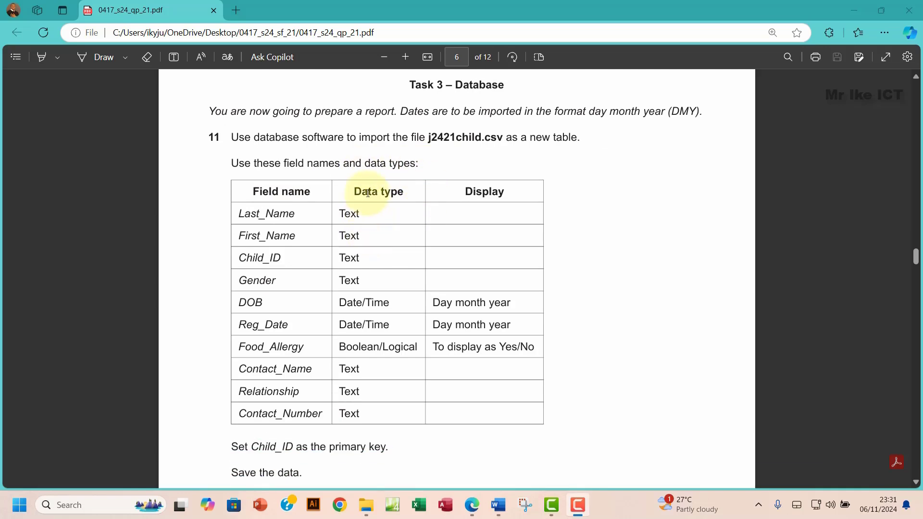
drag(362, 192, 416, 348)
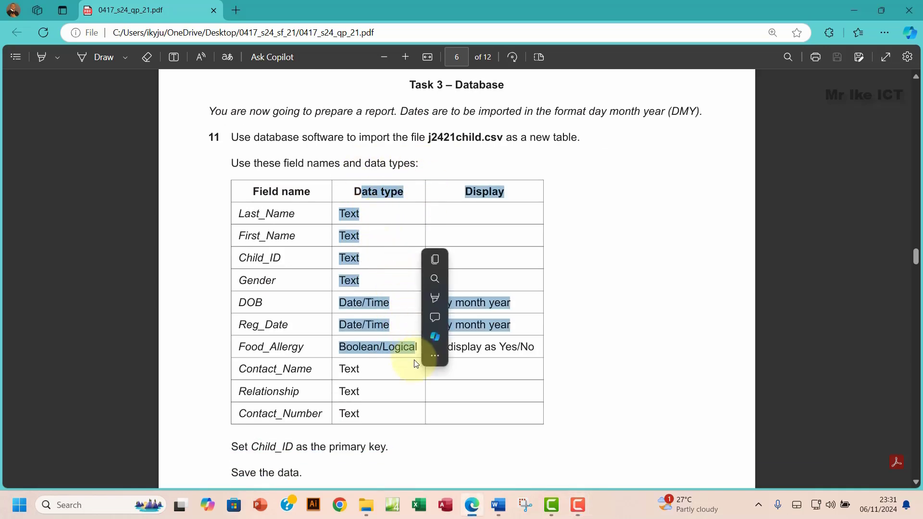
scroll(411, 354, down, 3)
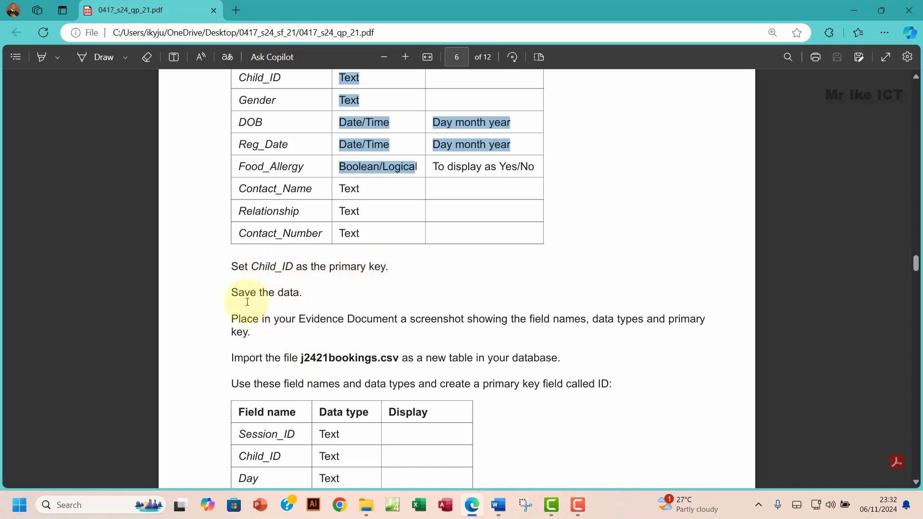
scroll(305, 290, up, 1)
scroll(305, 290, up, 4)
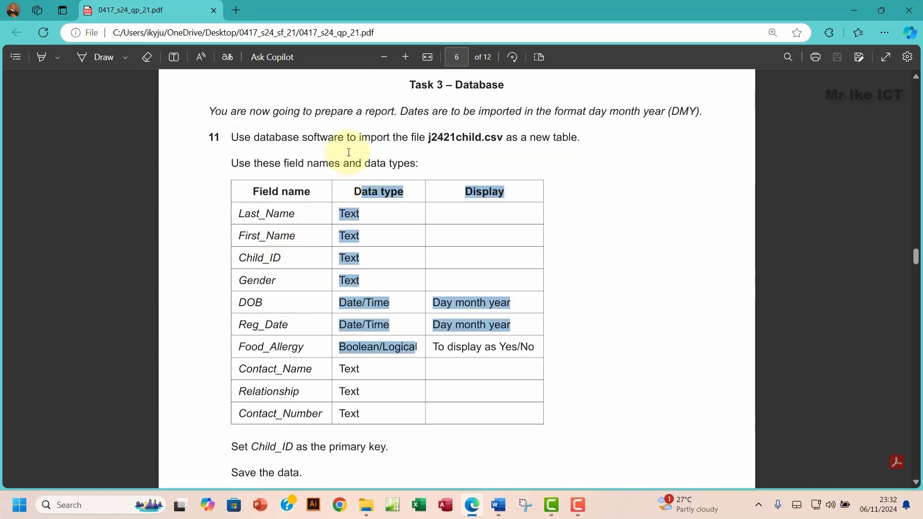
drag(320, 138, 360, 139)
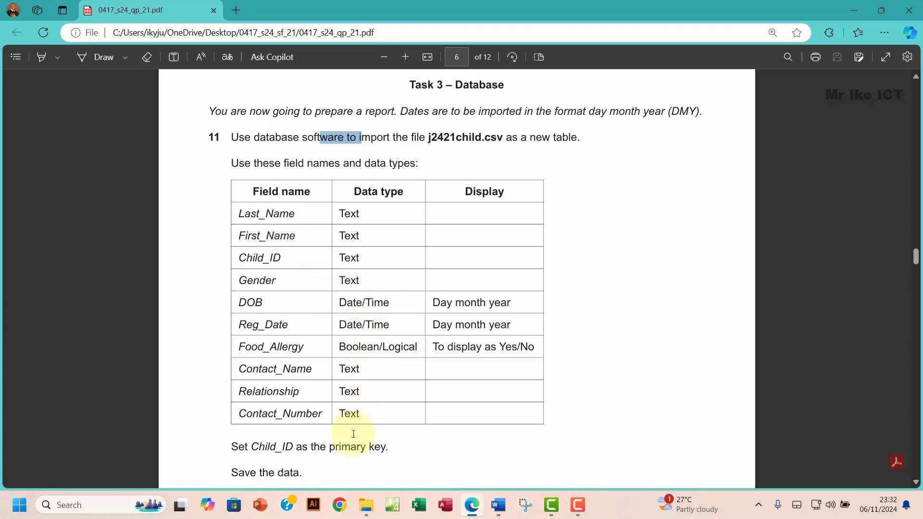
Step: Create 'New Microsoft Access Database.accdb' in the WorkArea folder and open it in Access
click(366, 505)
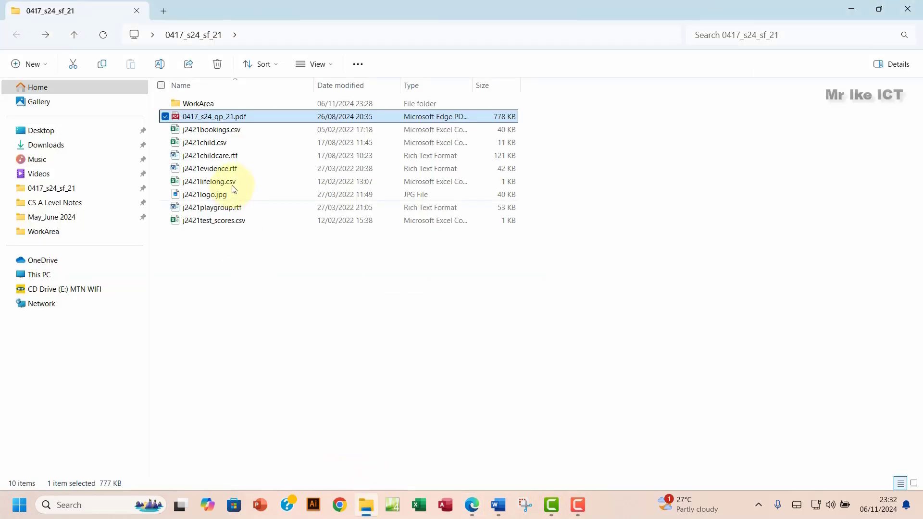
double_click(201, 105)
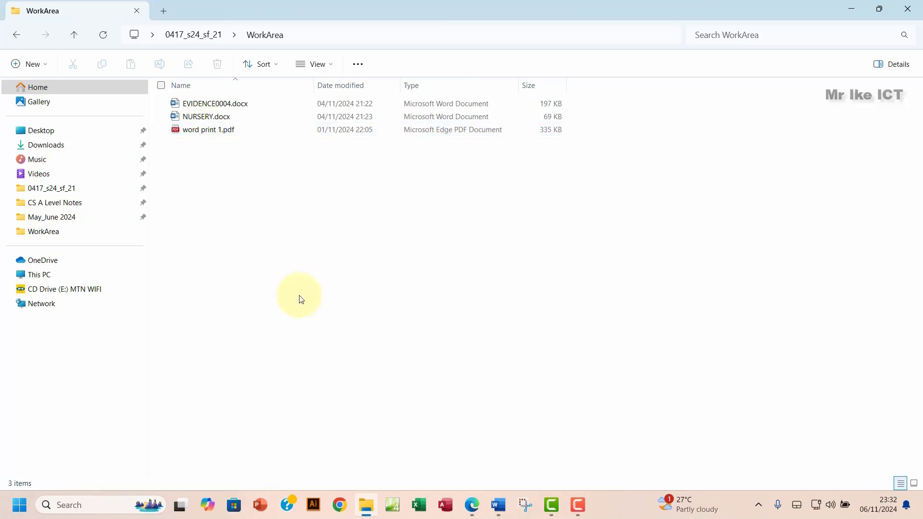
right_click(368, 238)
mouse_move(411, 330)
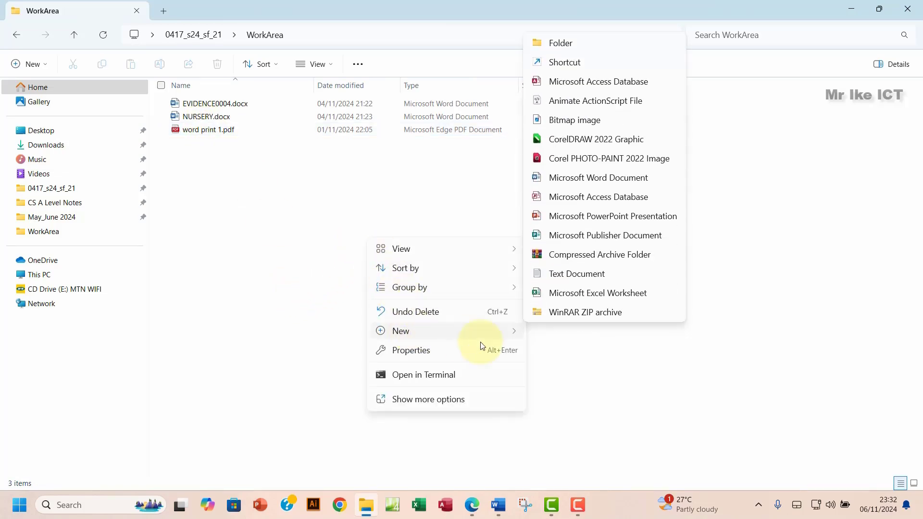
click(556, 88)
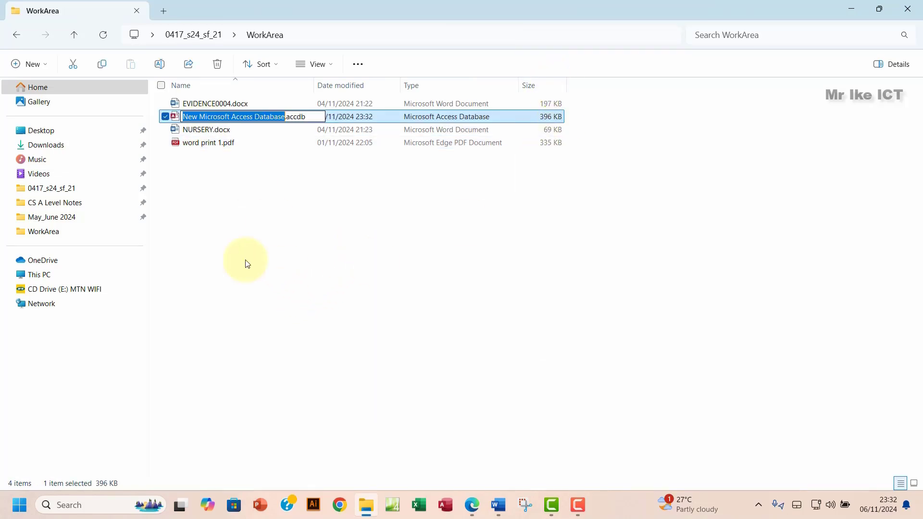
click(299, 199)
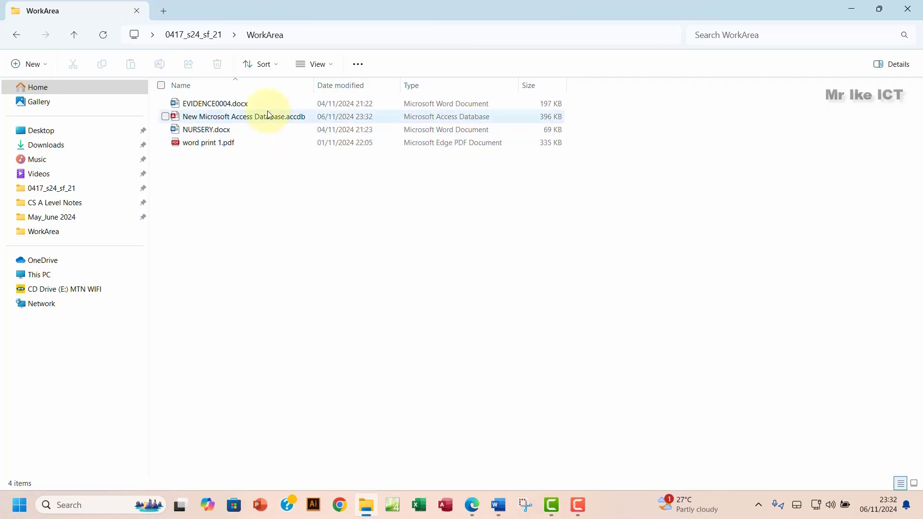
double_click(268, 118)
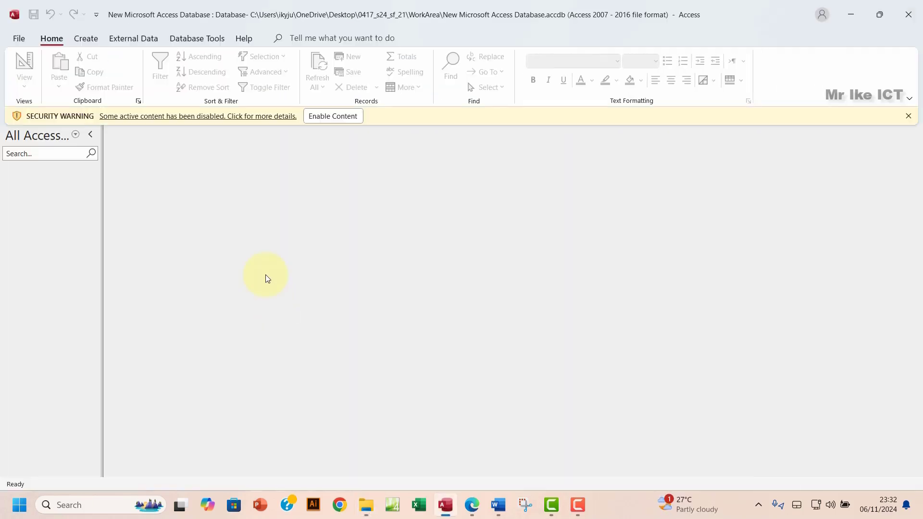
Step: Enable content and choose j2421child.csv from the 0417_s24_sf_21 folder as a Text File import
click(331, 116)
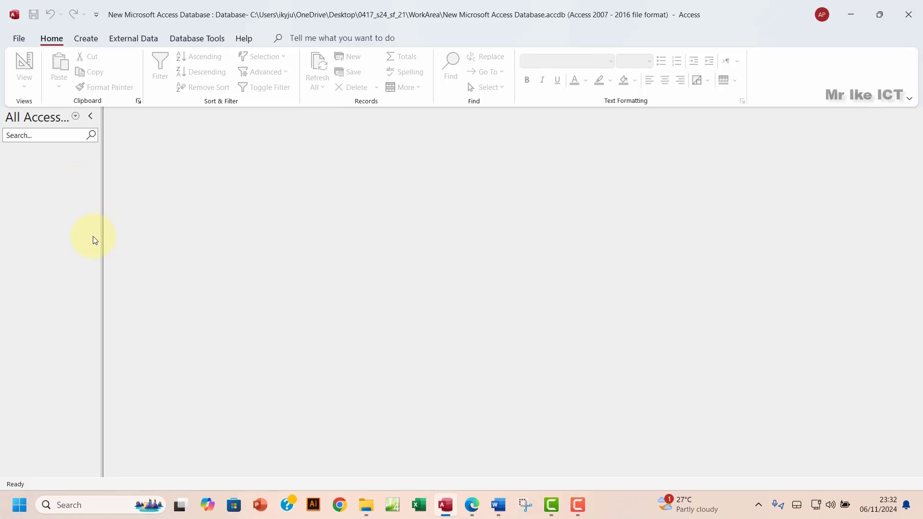
click(129, 38)
click(36, 88)
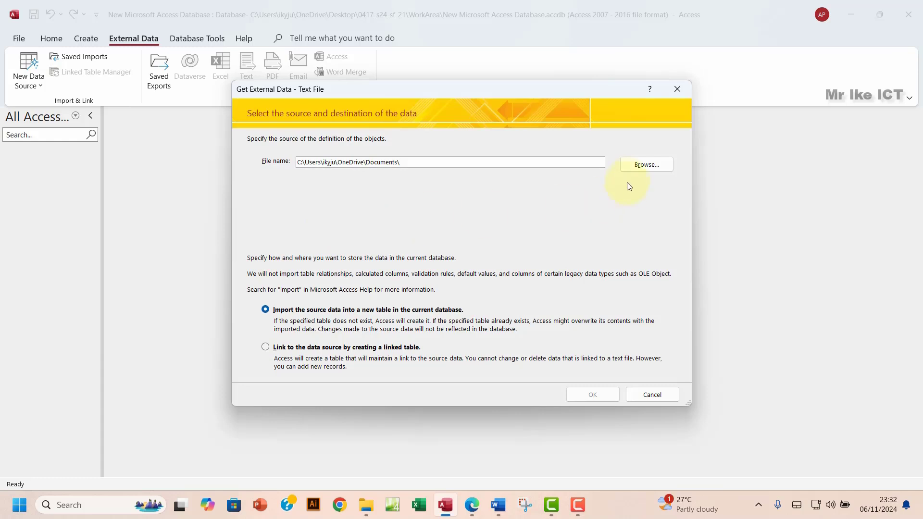
click(625, 164)
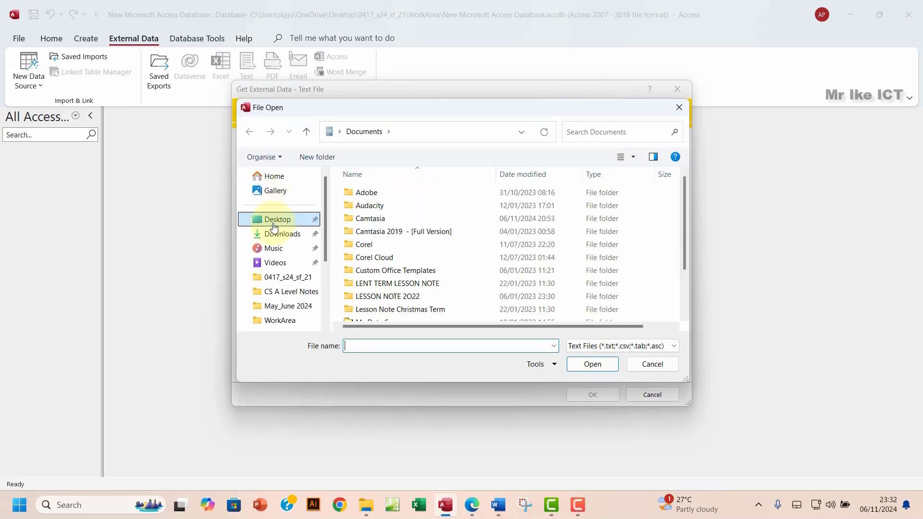
click(273, 224)
double_click(383, 207)
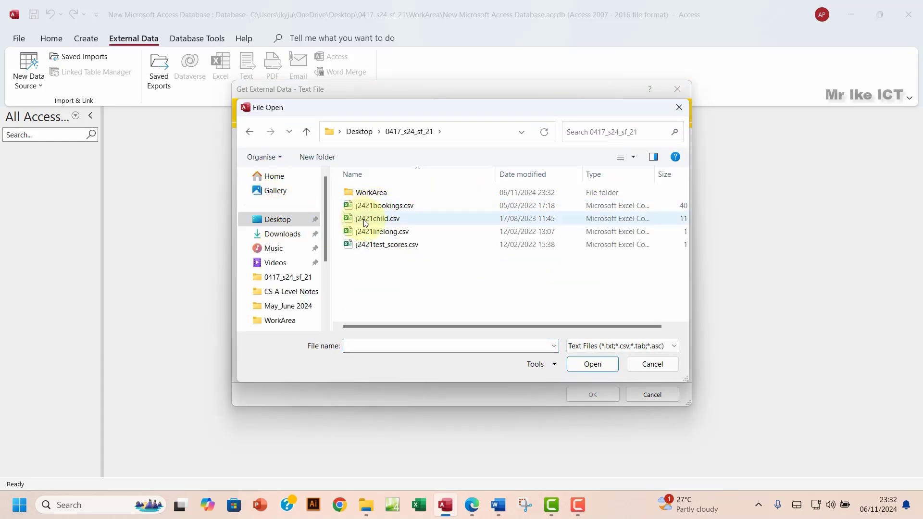
click(371, 219)
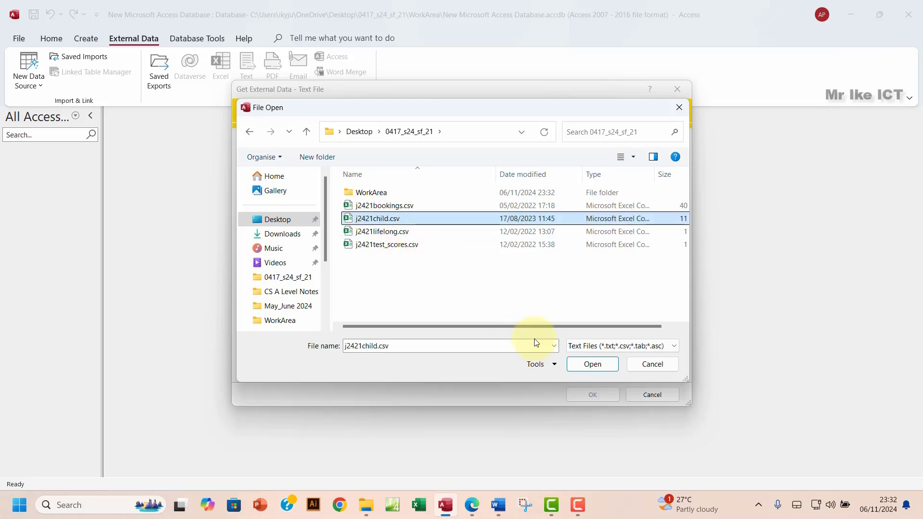
click(587, 365)
Step: Import into a new table as delimited text, with the first row as field names
click(588, 393)
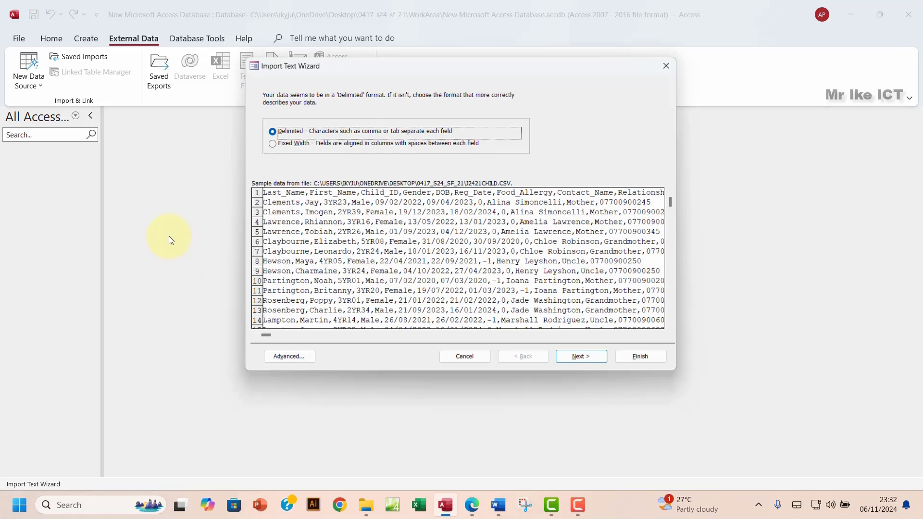
click(581, 358)
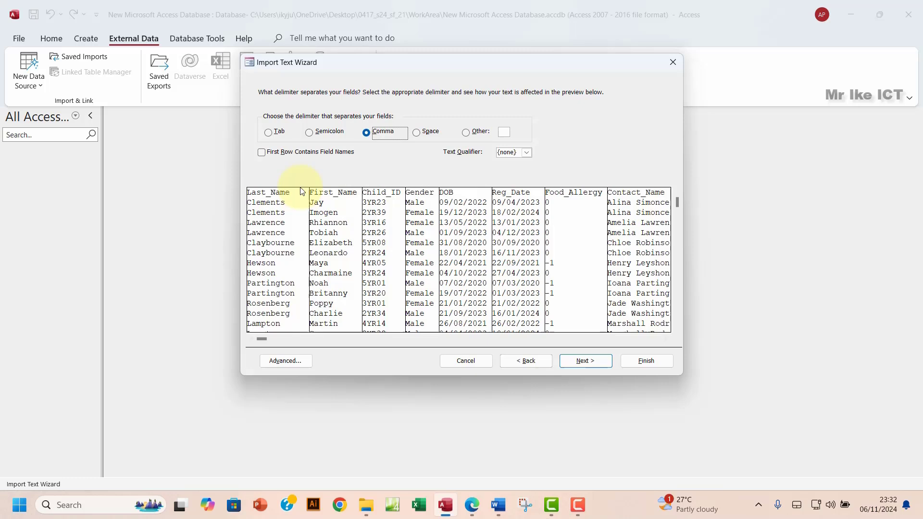
click(263, 153)
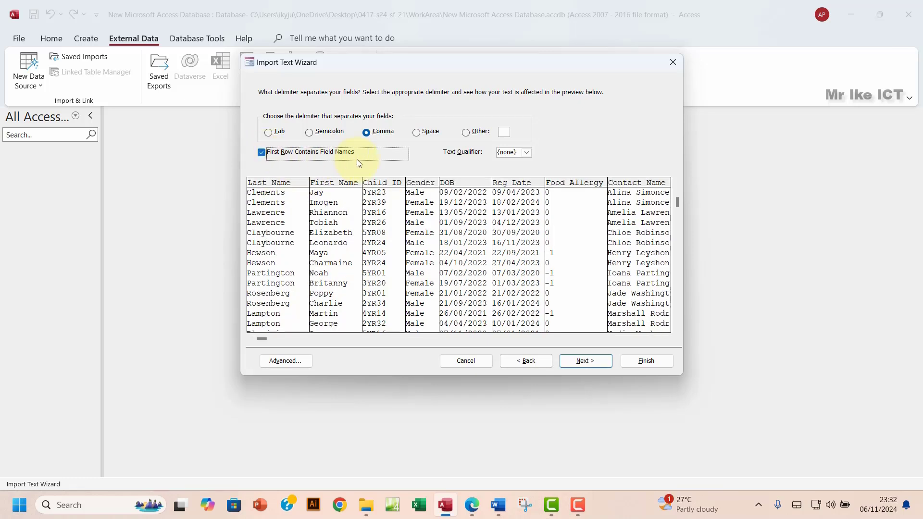
click(587, 362)
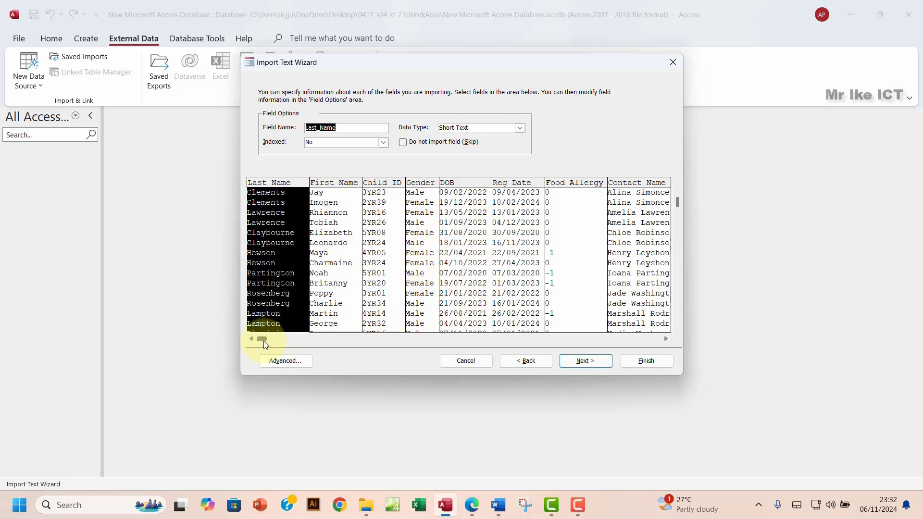
drag(260, 339, 491, 351)
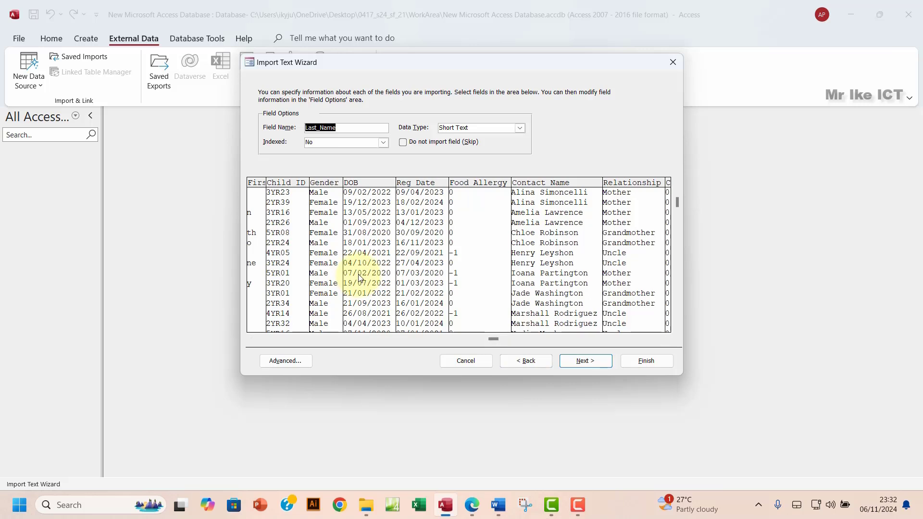
Step: Check the DOB field's type and confirm DMY date order in the Advanced import specification
click(367, 227)
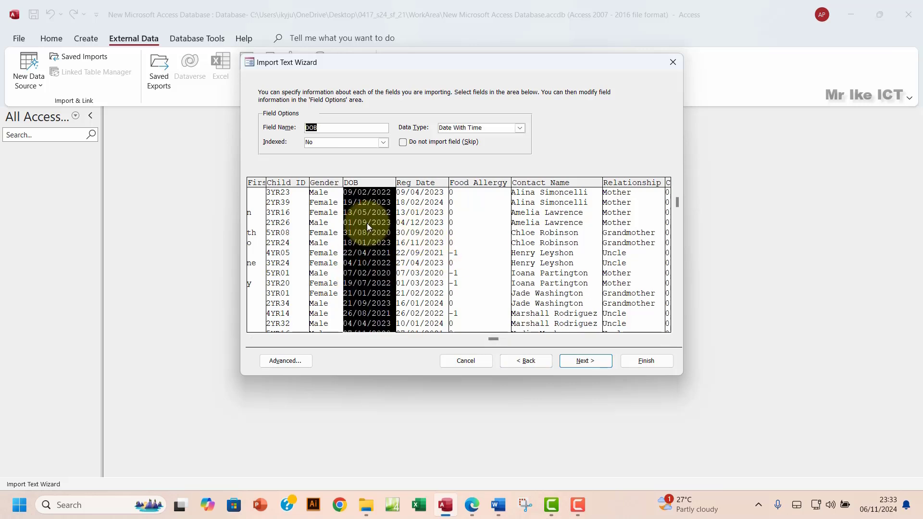
click(419, 232)
click(375, 241)
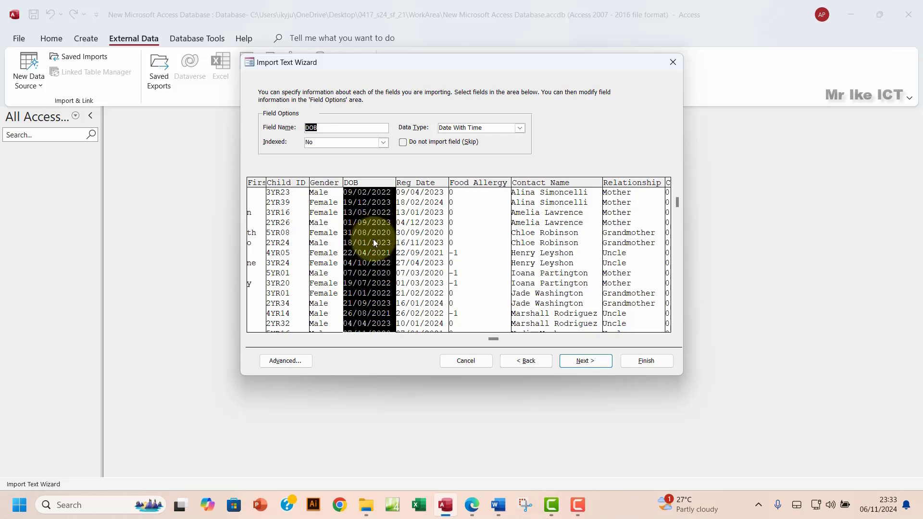
click(279, 363)
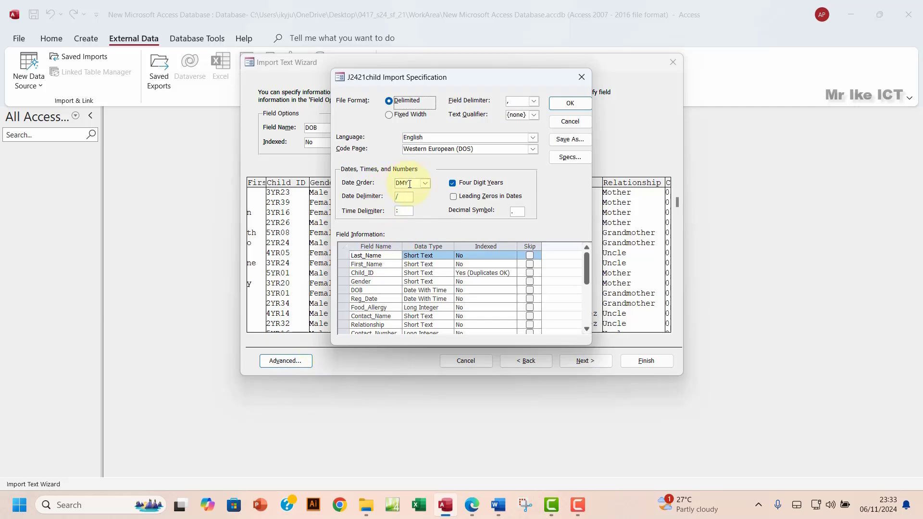
drag(410, 184, 387, 185)
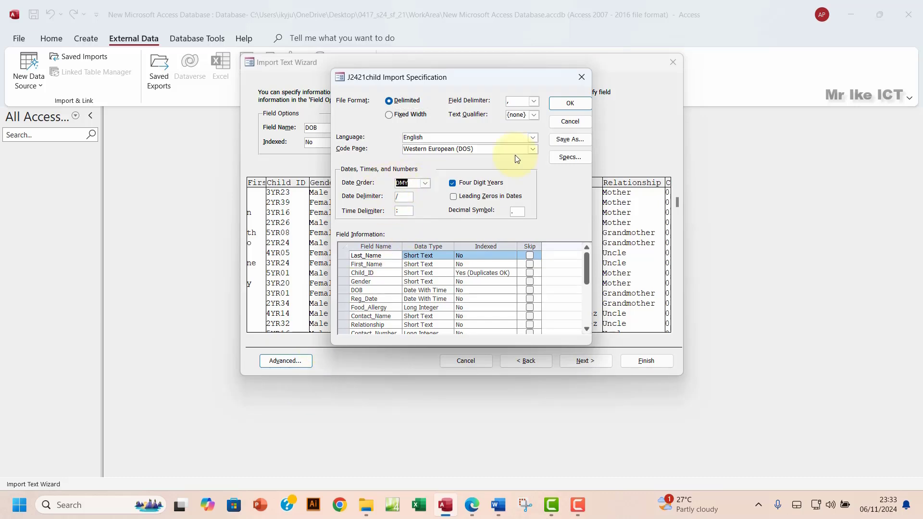
click(580, 78)
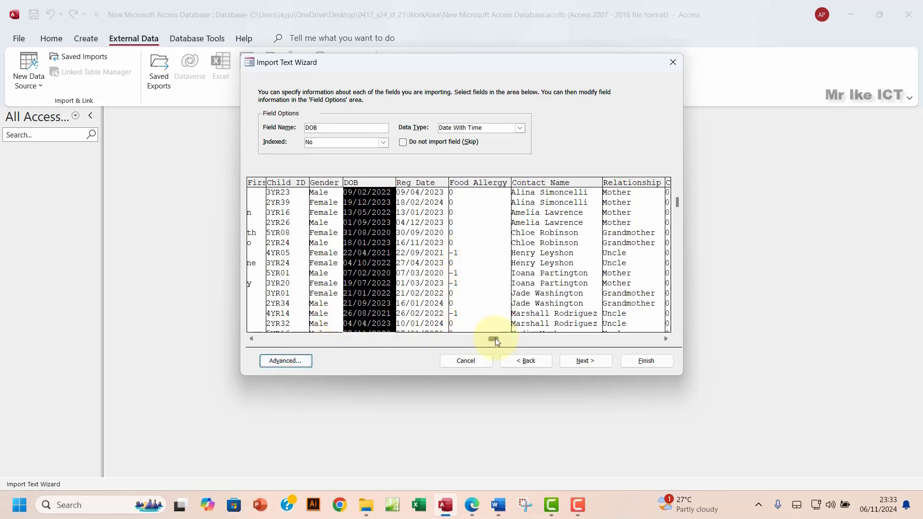
drag(495, 338, 243, 348)
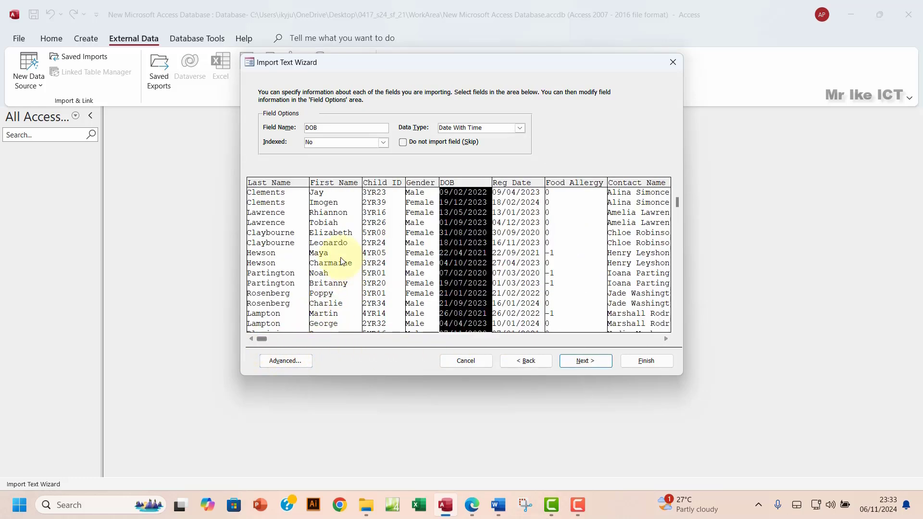
Step: Review each field against the exam paper and make Food_Allergy a Yes/No field
click(473, 504)
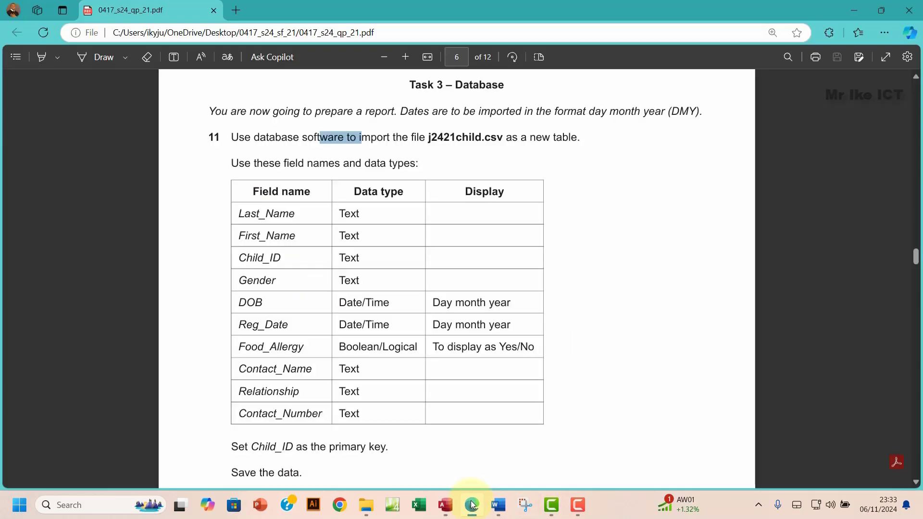
click(473, 504)
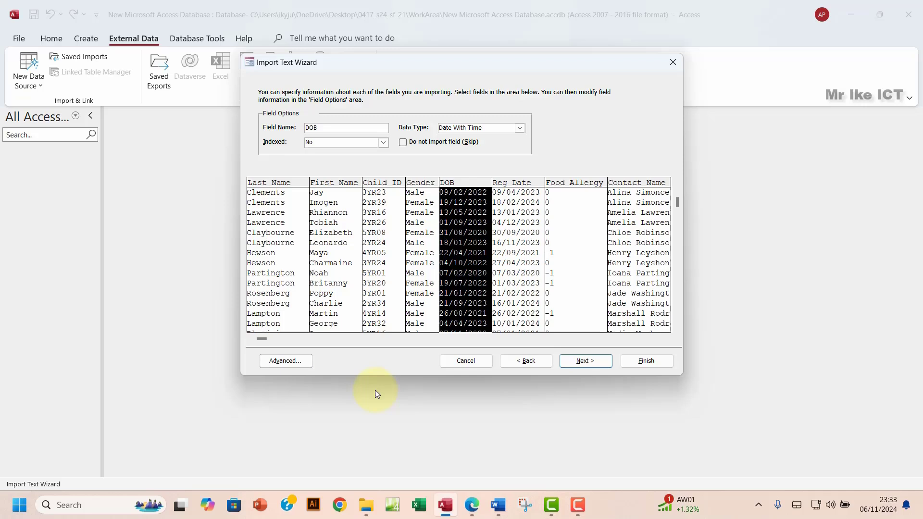
click(284, 247)
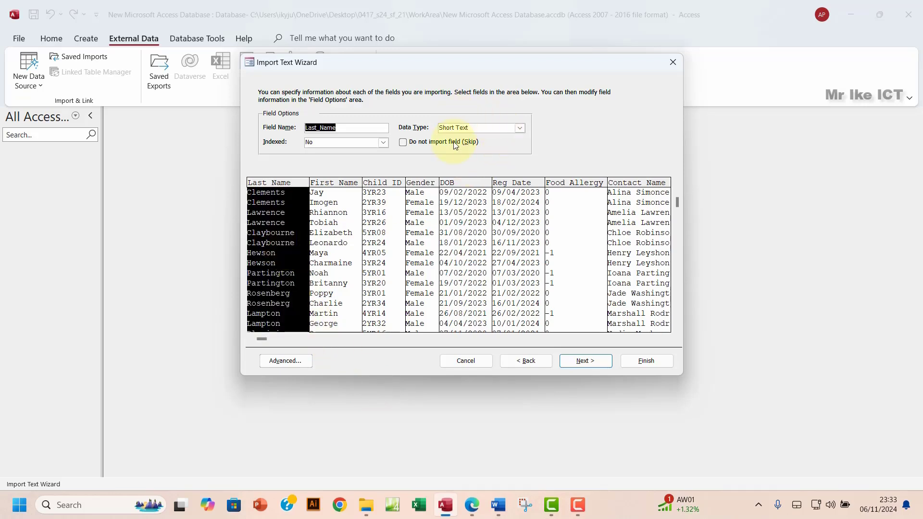
click(346, 225)
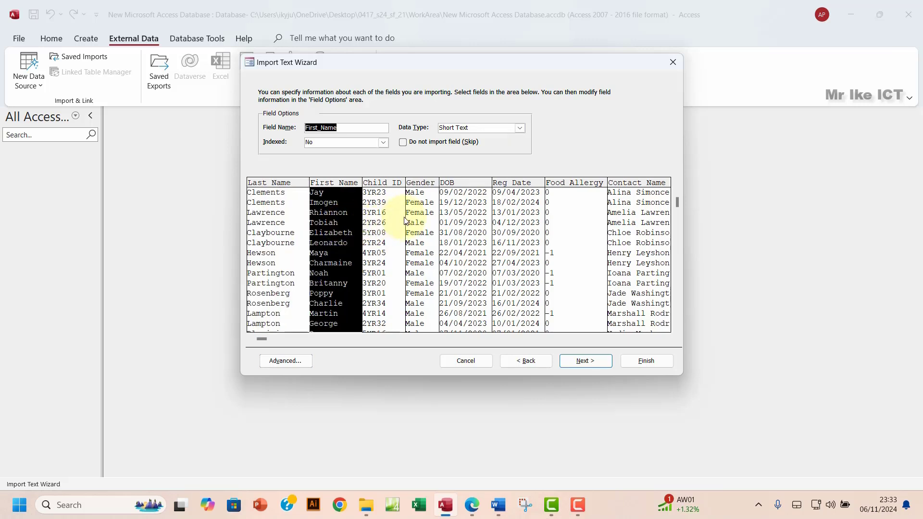
click(392, 216)
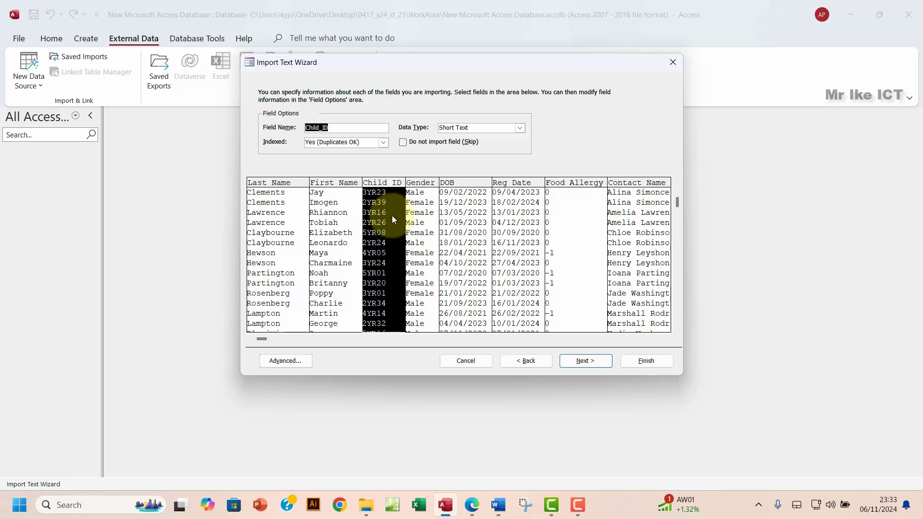
click(422, 220)
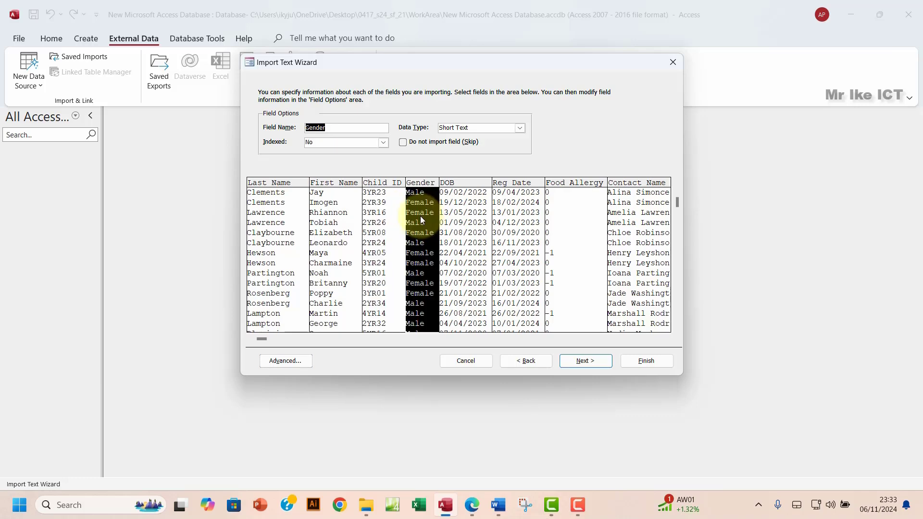
click(464, 209)
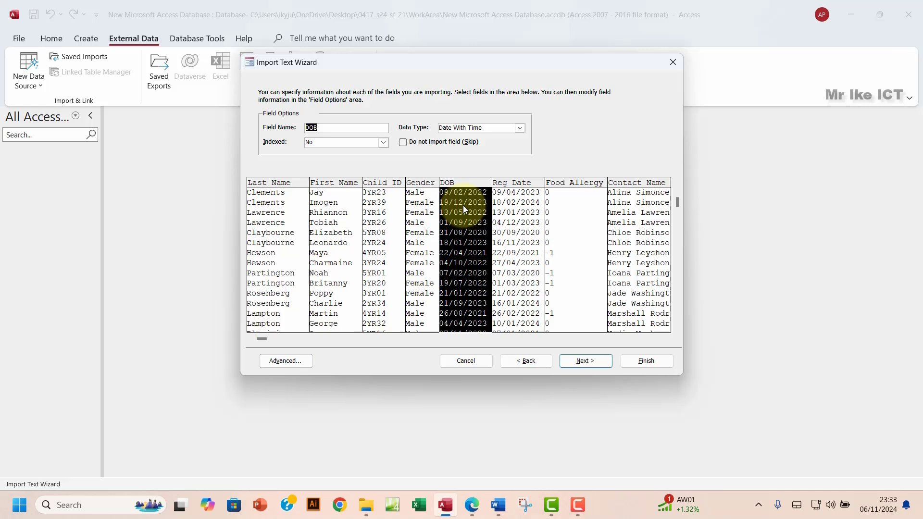
click(526, 234)
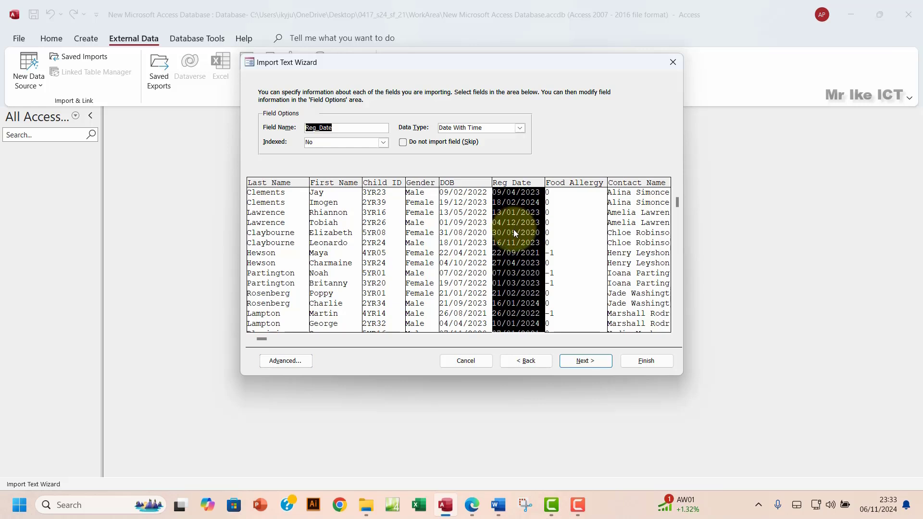
click(569, 231)
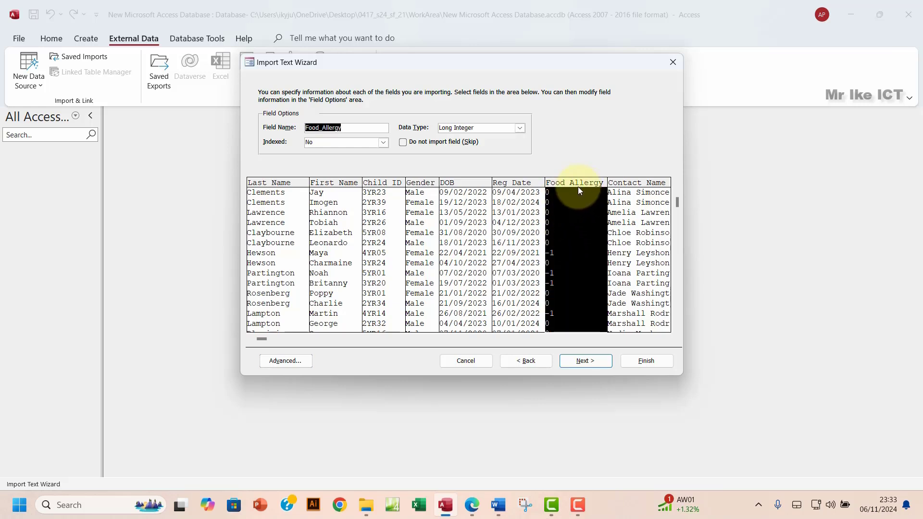
click(473, 506)
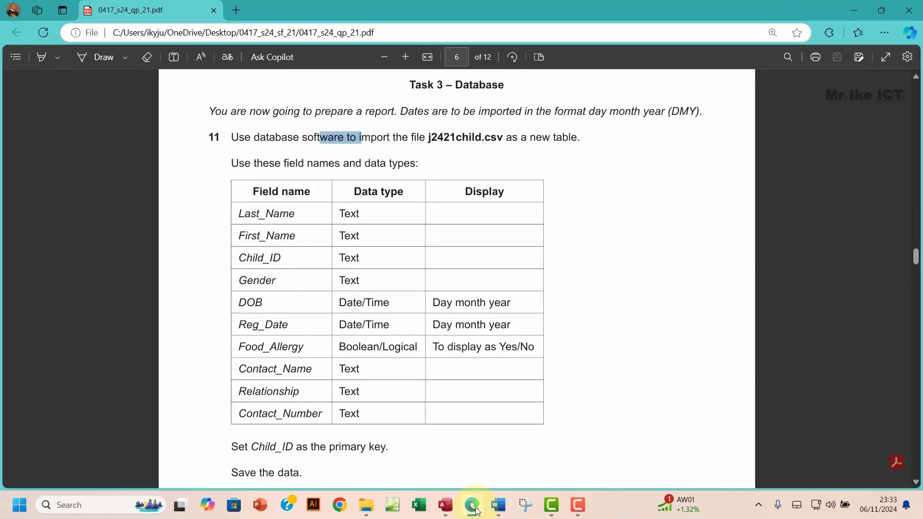
click(476, 509)
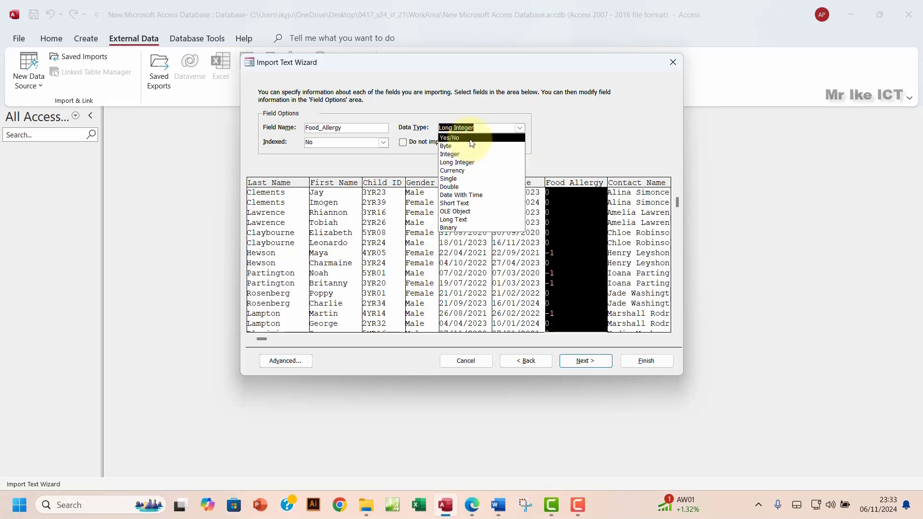
click(470, 139)
Step: Set Contact_Number's data type to Short Text and continue to the primary key step
click(635, 234)
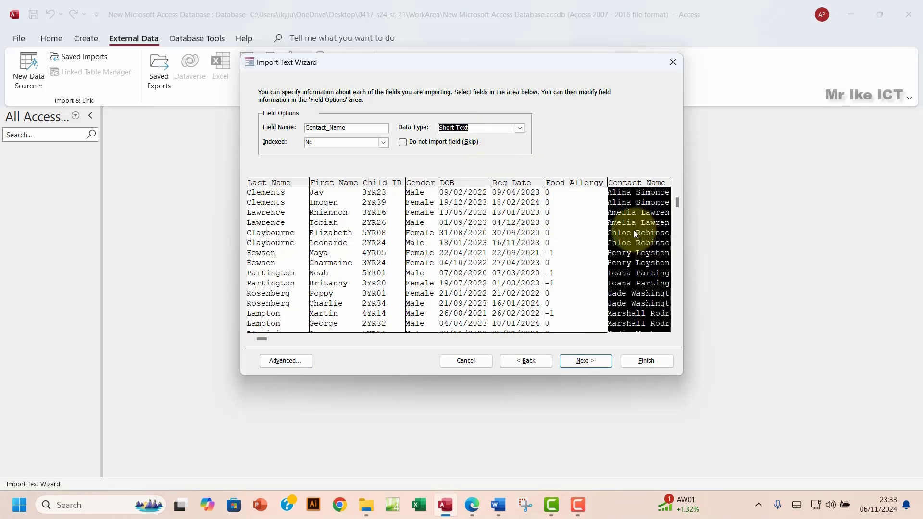
click(666, 339)
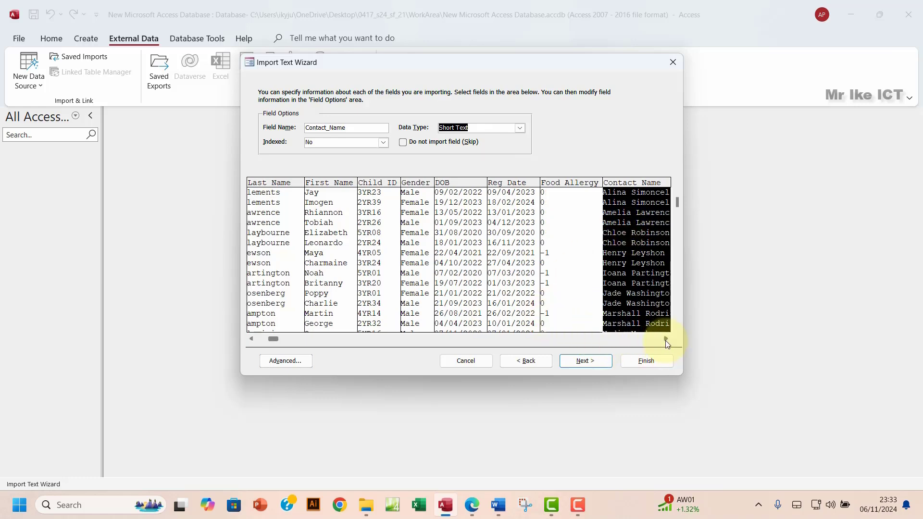
drag(666, 341, 667, 342)
click(473, 505)
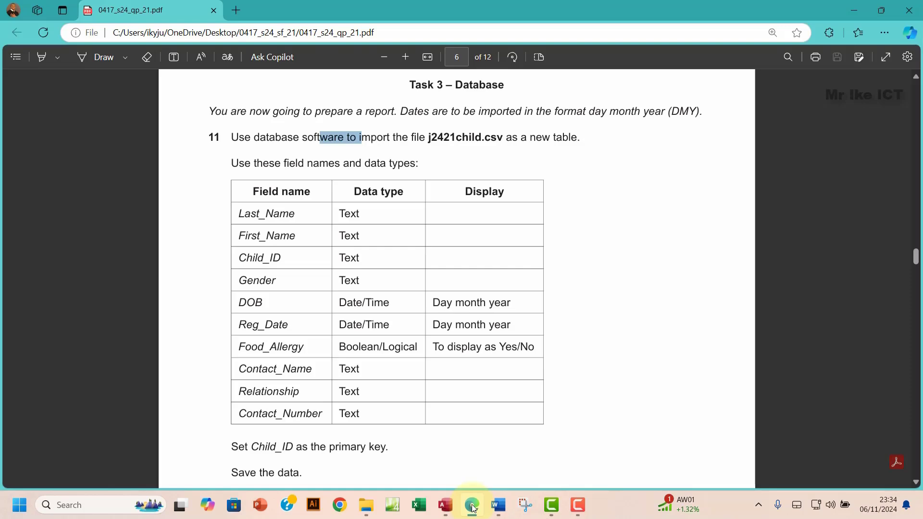
click(473, 506)
click(609, 282)
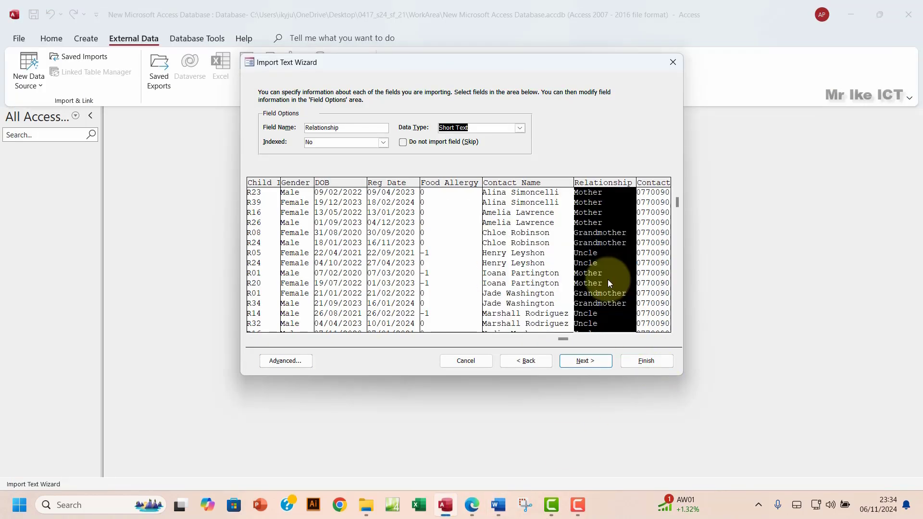
click(654, 262)
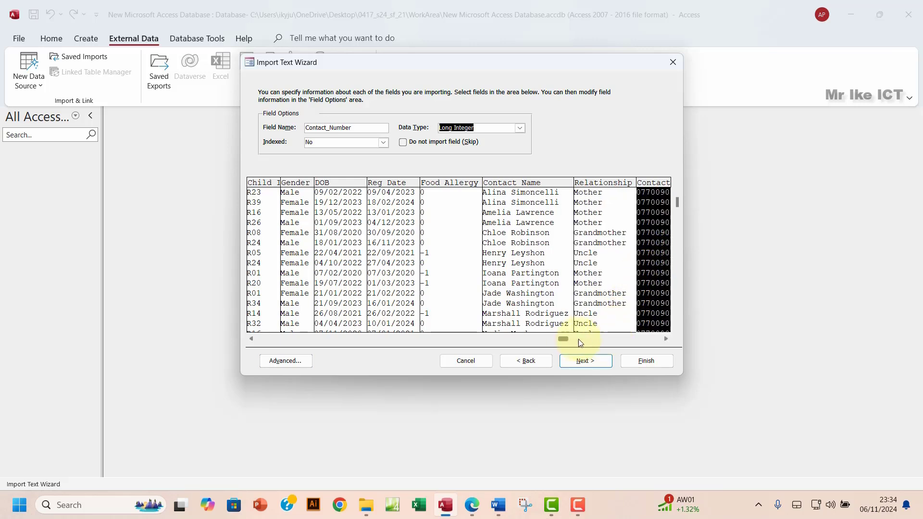
click(600, 339)
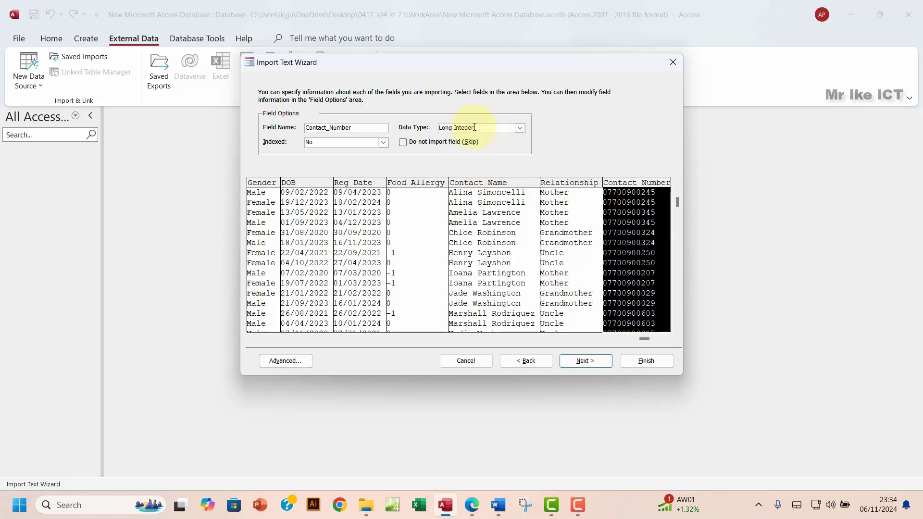
click(521, 128)
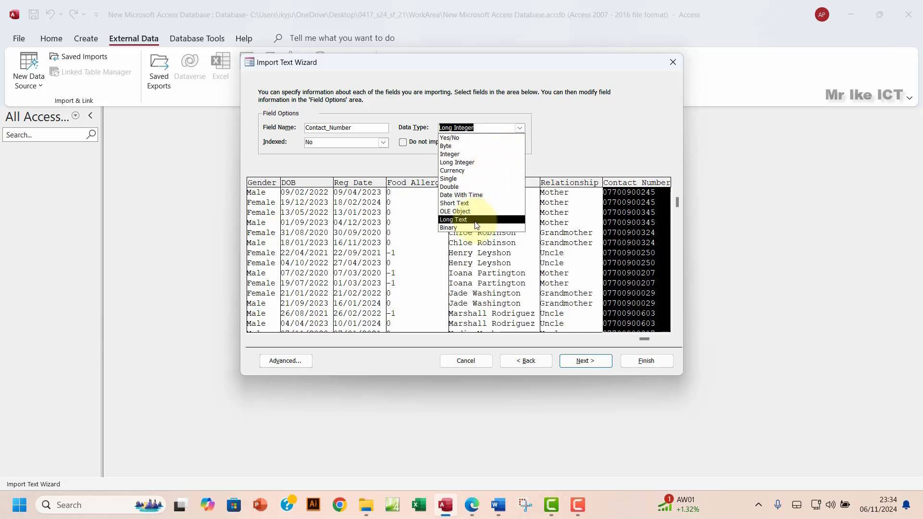
click(475, 203)
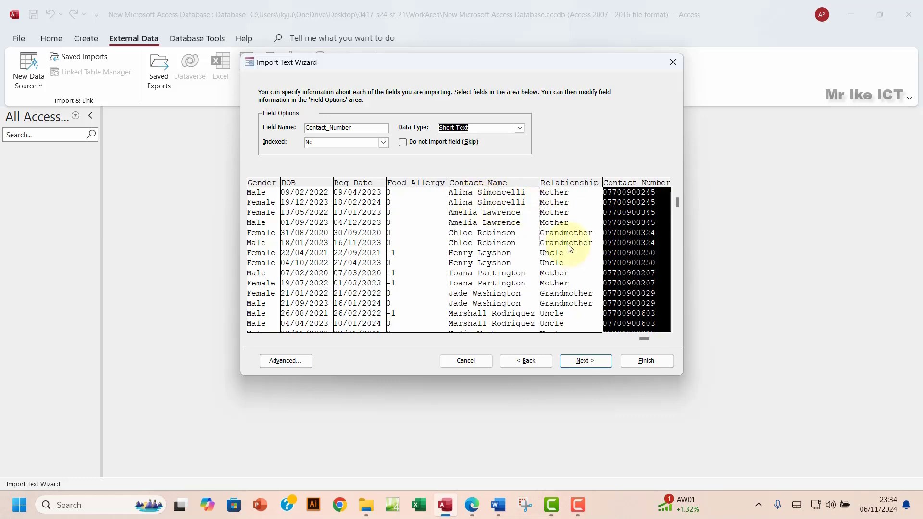
click(590, 363)
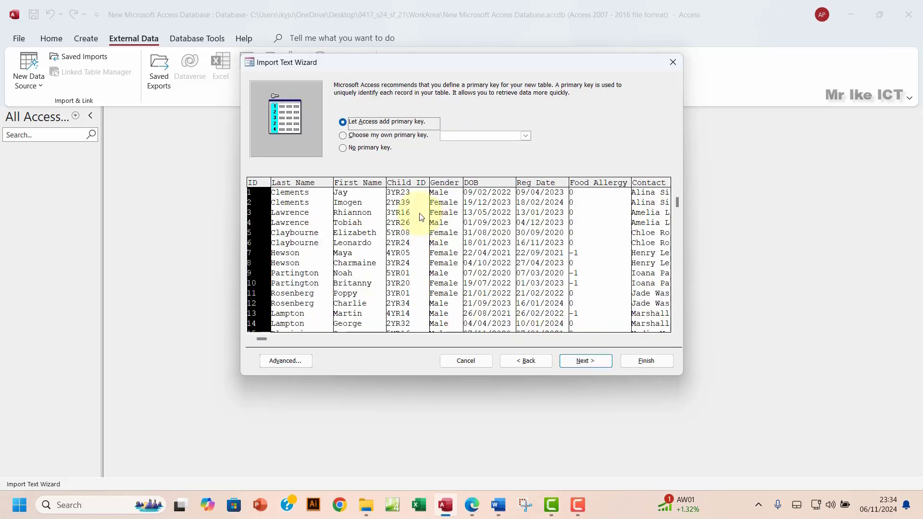
Step: Make Child_ID the primary key and finish importing as J2421child without saving import steps
click(472, 507)
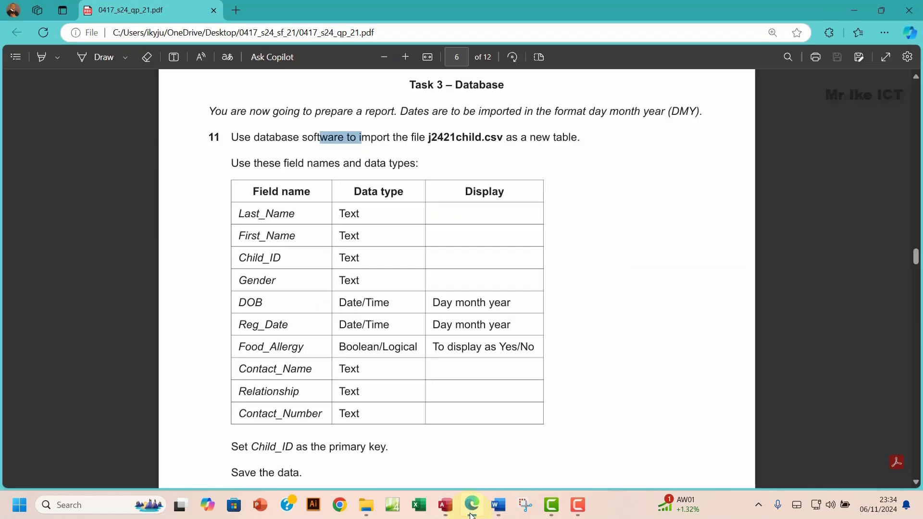
click(472, 508)
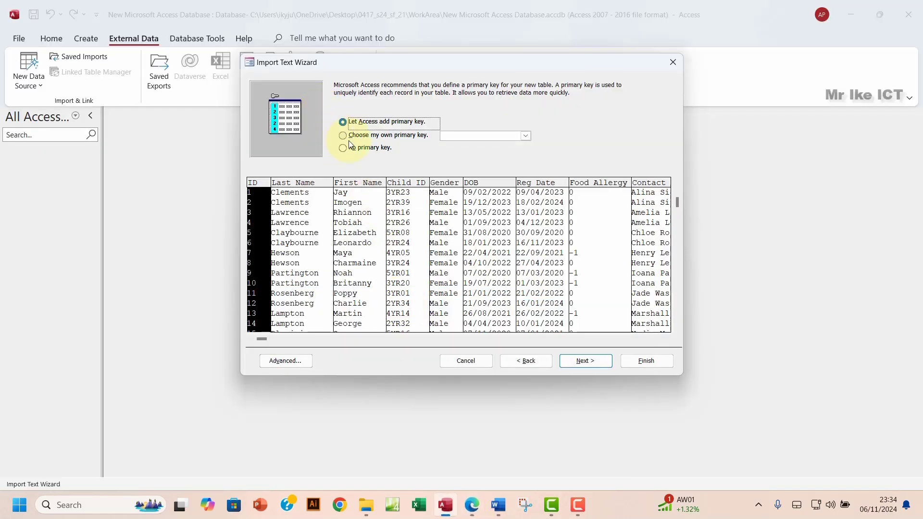
click(342, 135)
click(385, 215)
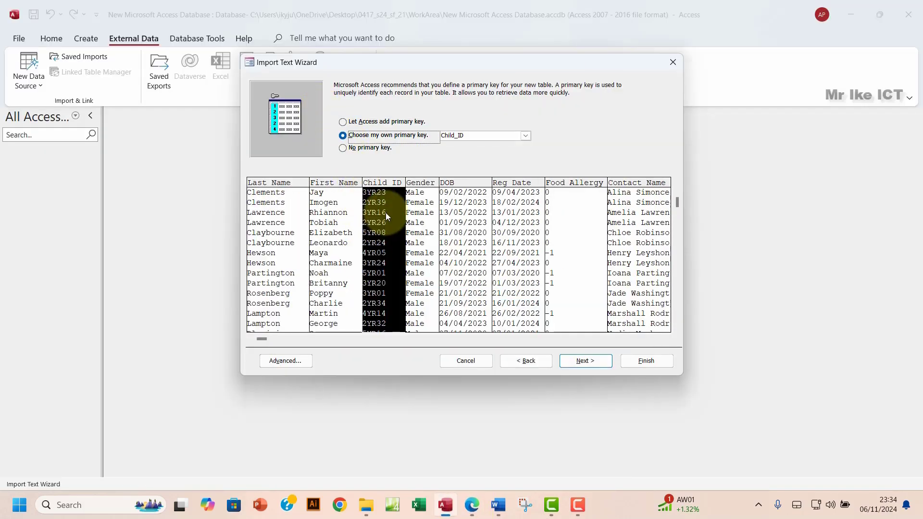
click(575, 362)
click(645, 360)
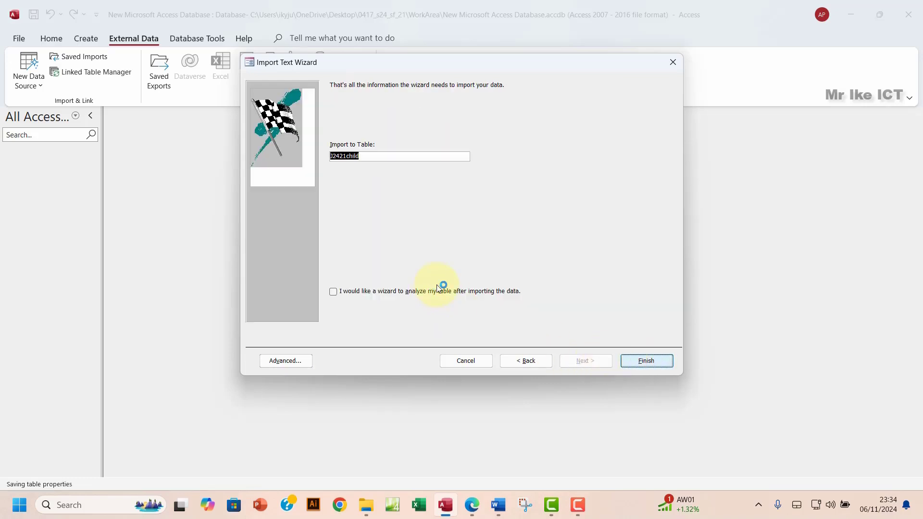
click(641, 396)
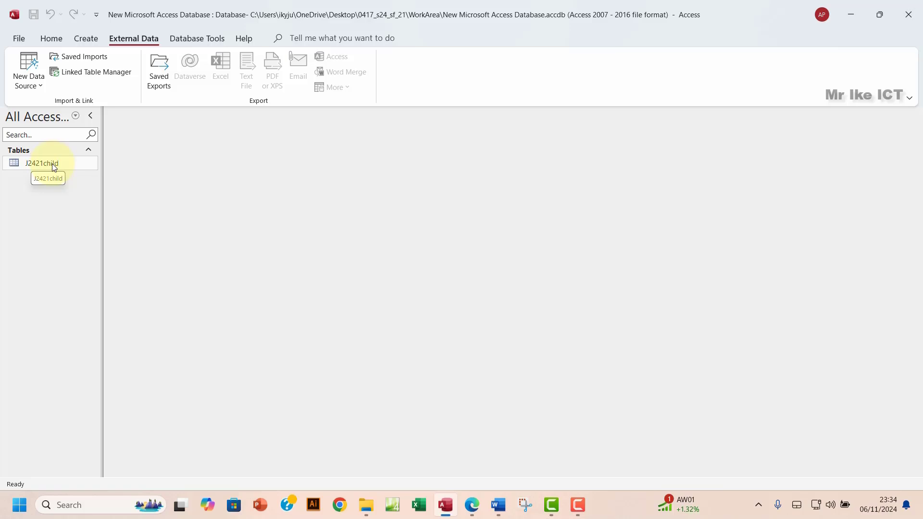
Step: Open J2421child and compare its DOB, Reg_Date and Food_Allergy columns with the paper's date and Yes/No requirements
double_click(52, 164)
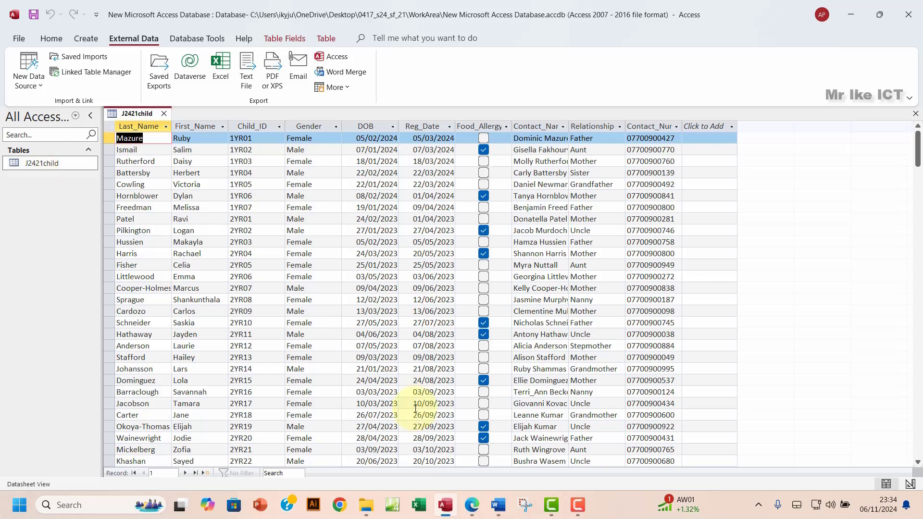
click(473, 505)
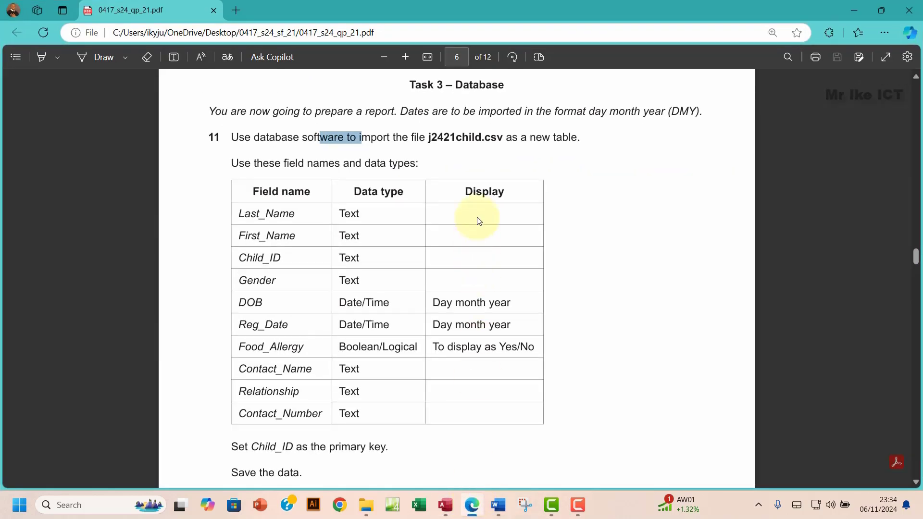
drag(443, 299, 449, 326)
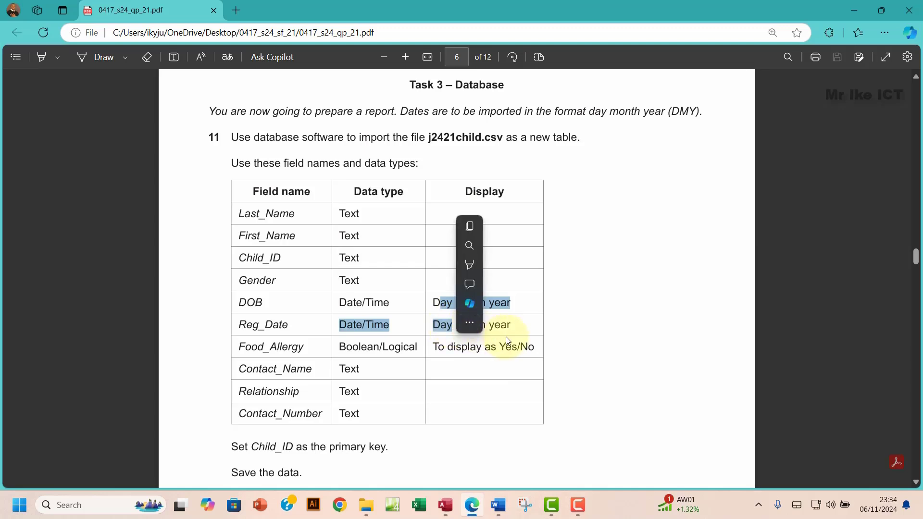
click(432, 343)
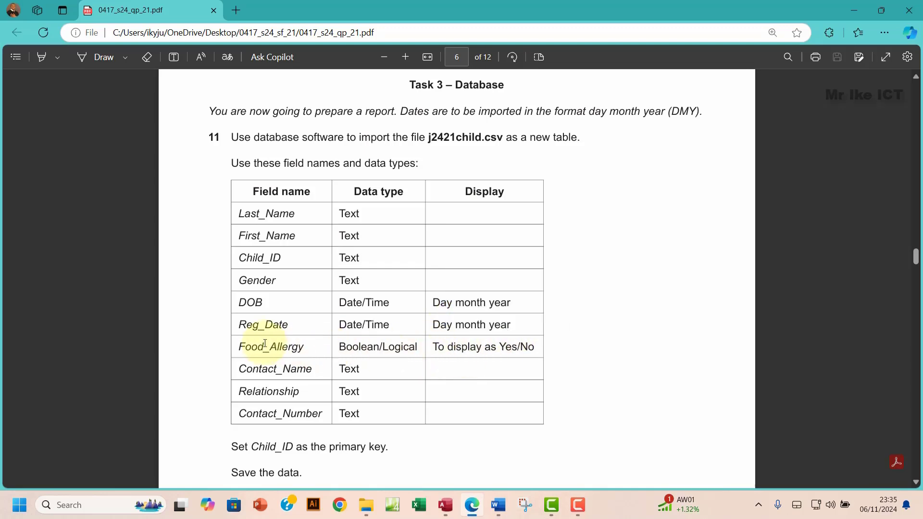
drag(500, 347, 543, 346)
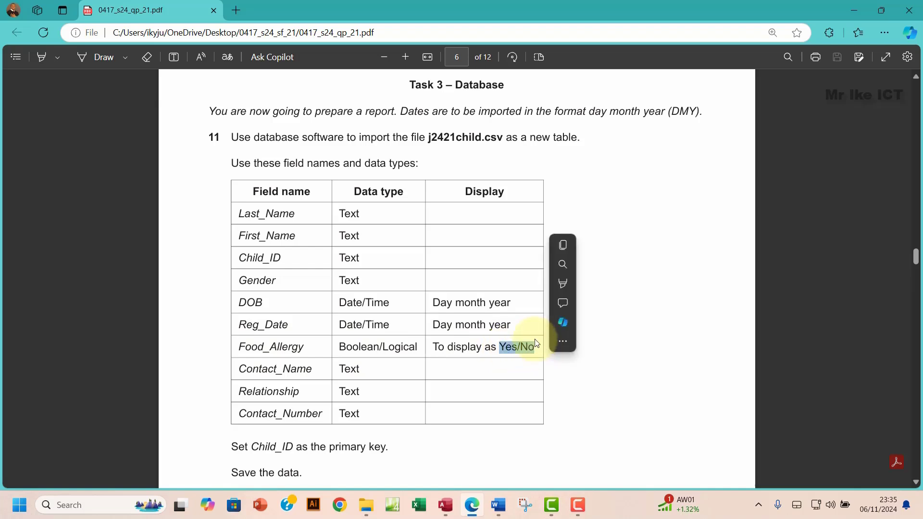
key(alt+Tab)
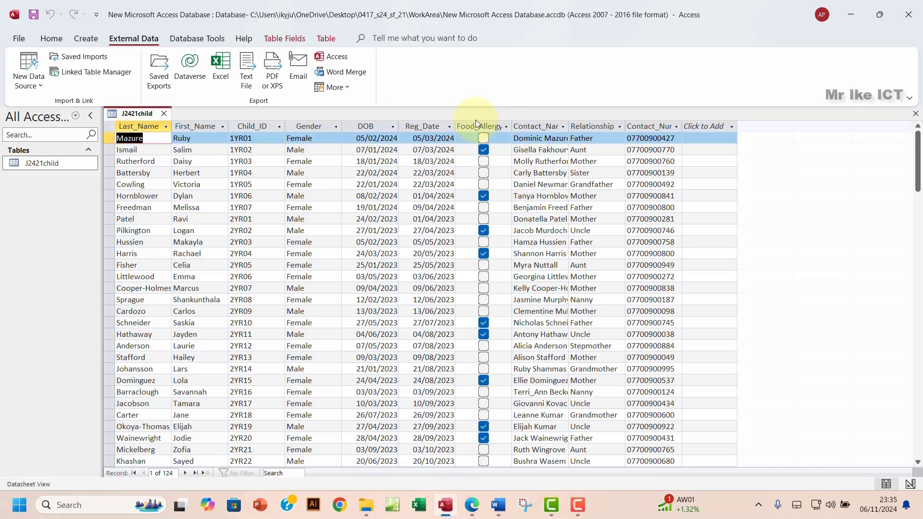
click(474, 121)
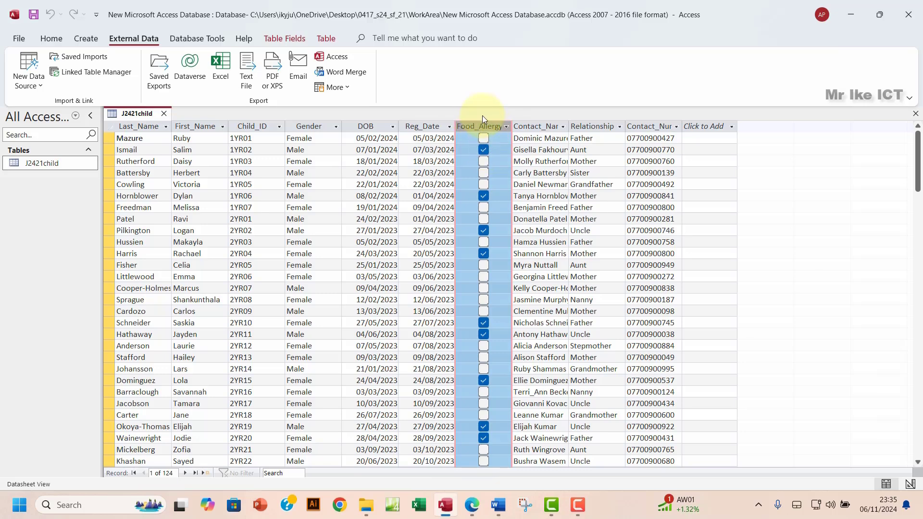
click(371, 128)
click(430, 126)
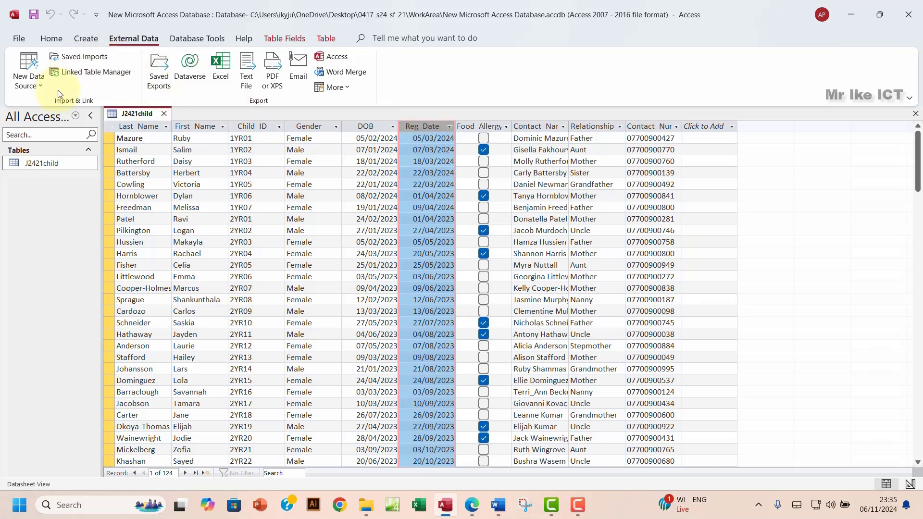
click(495, 127)
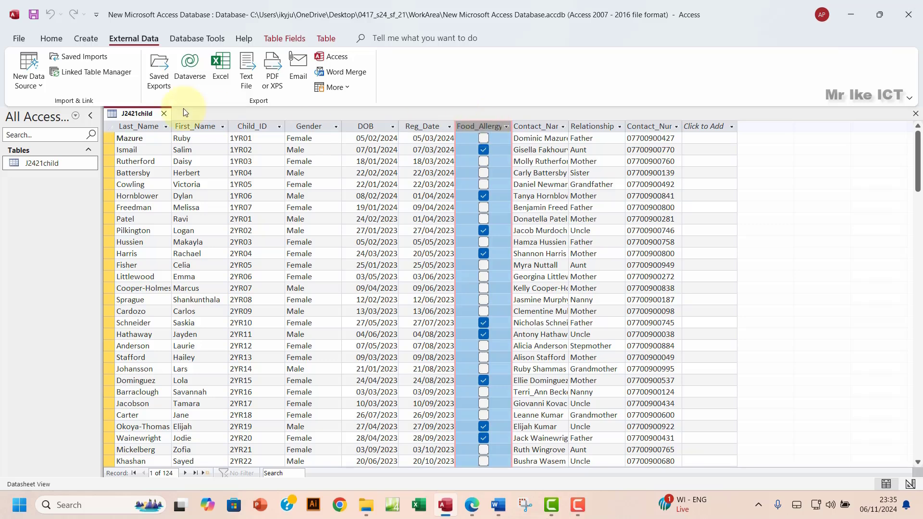
Step: Give Food_Allergy a Yes/No format and Text Box display control, then save and view the records
click(51, 39)
click(24, 87)
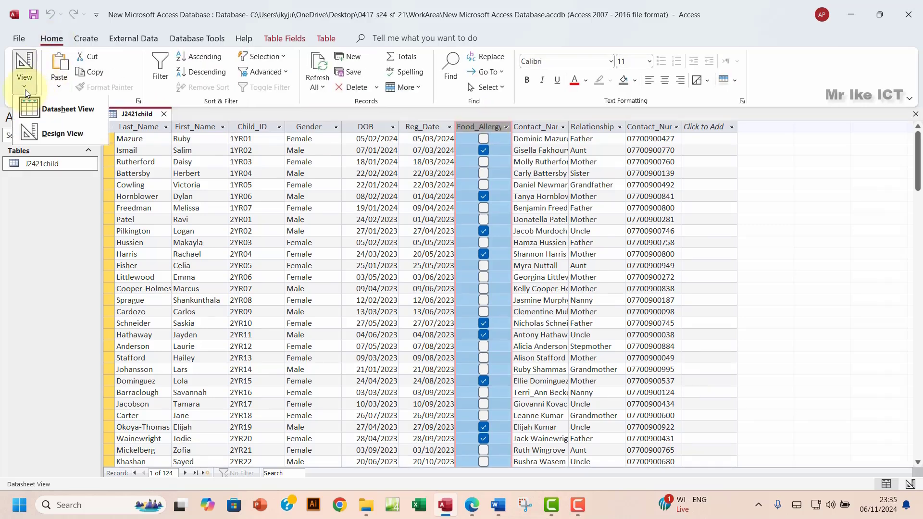
click(38, 133)
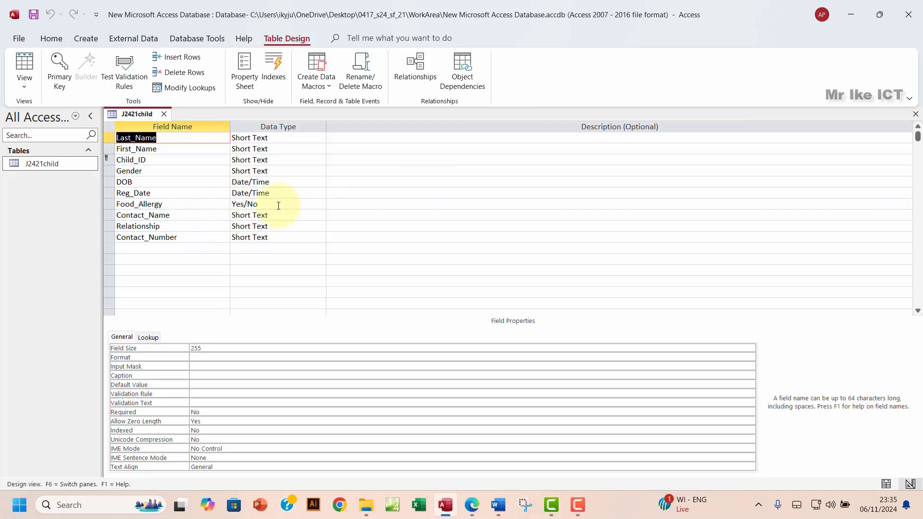
click(279, 205)
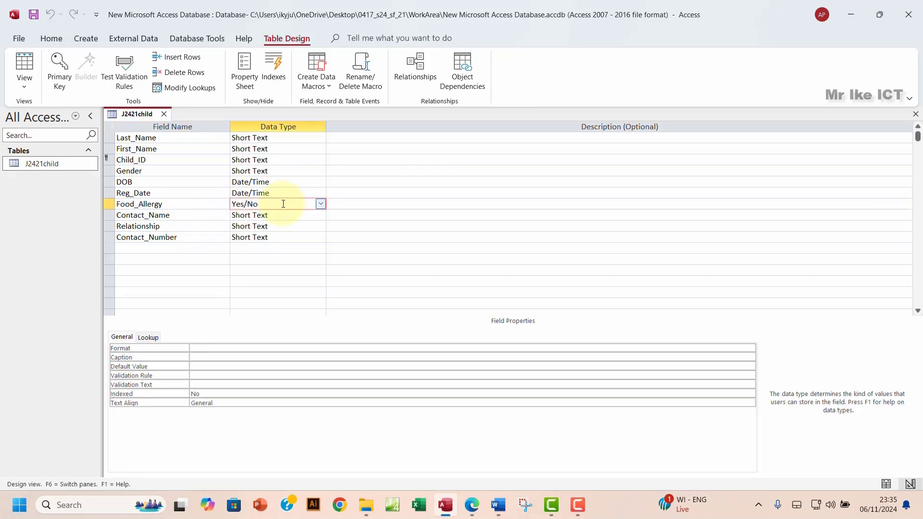
click(712, 348)
click(750, 348)
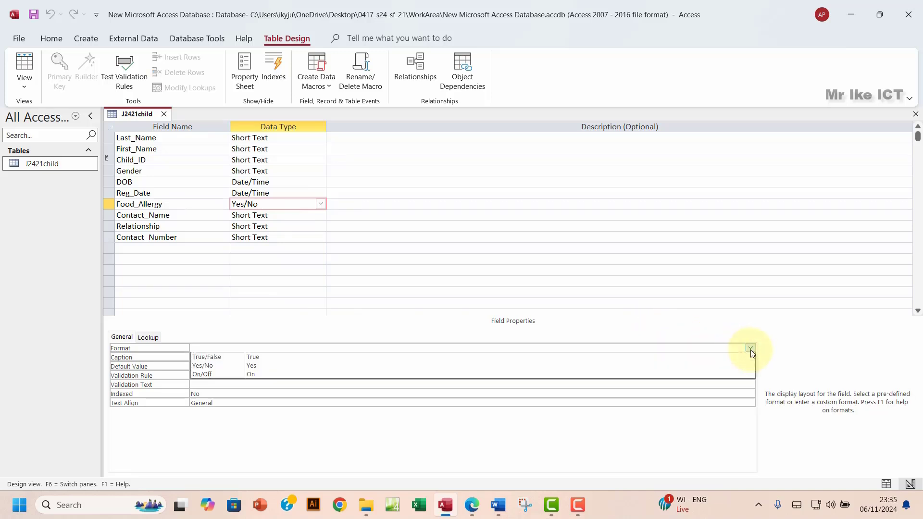
click(223, 370)
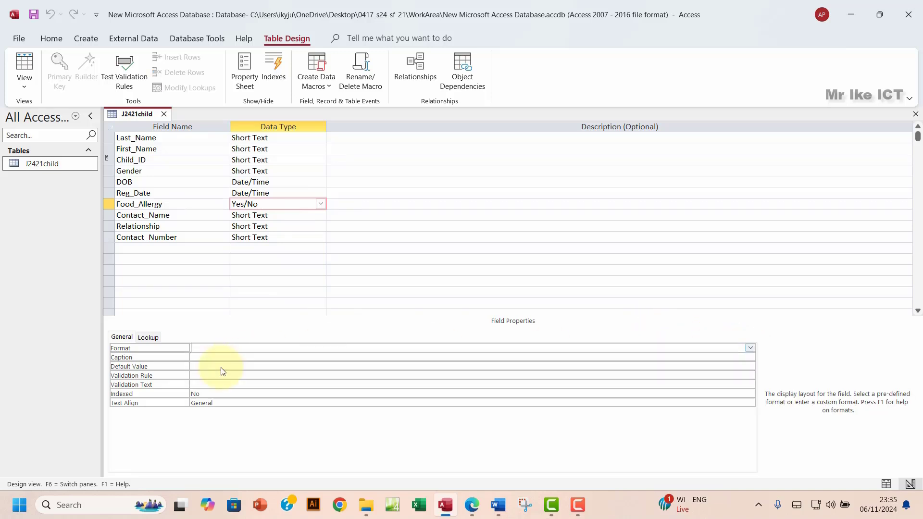
click(148, 337)
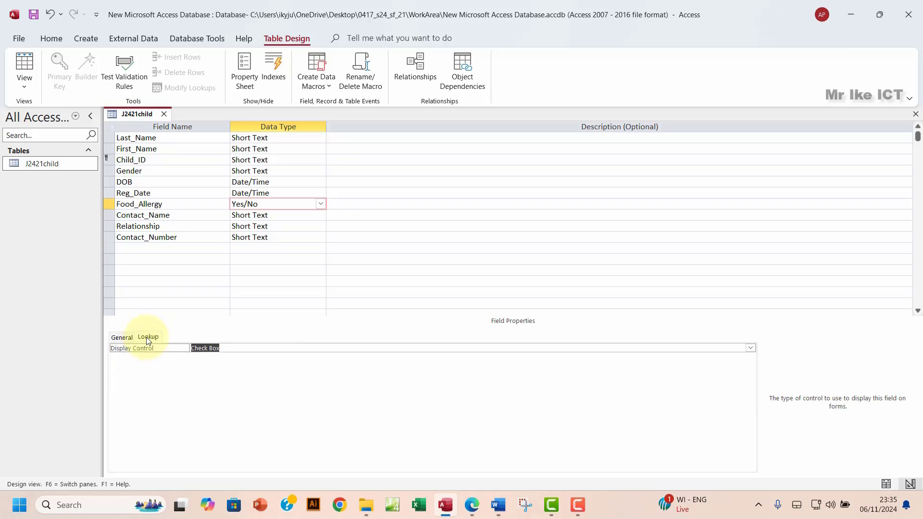
click(751, 348)
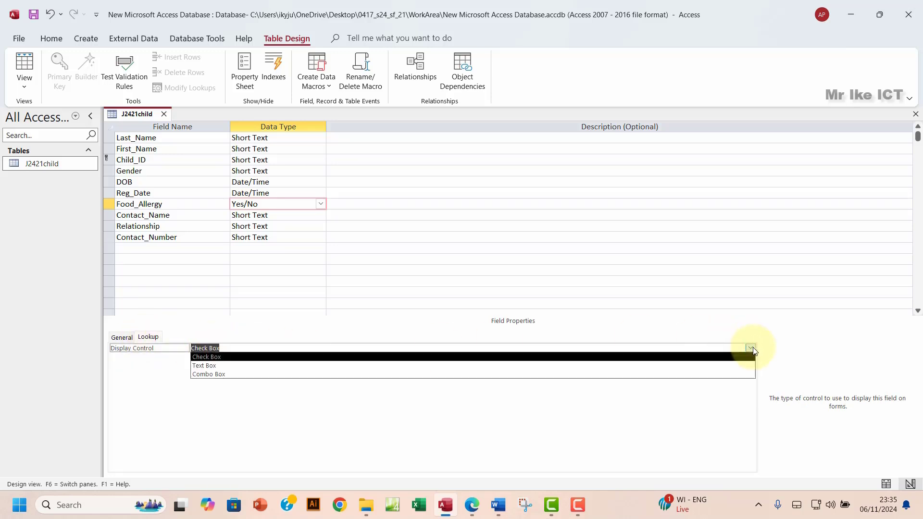
click(204, 365)
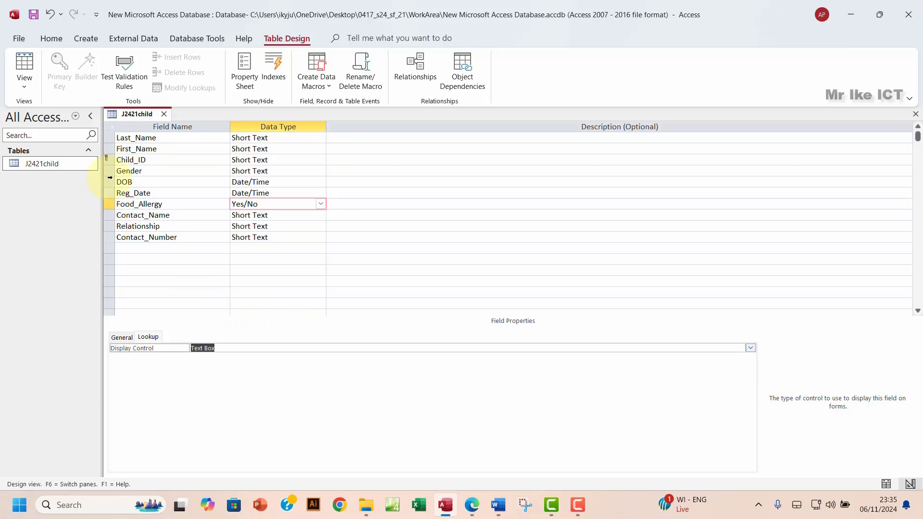
click(24, 65)
click(445, 288)
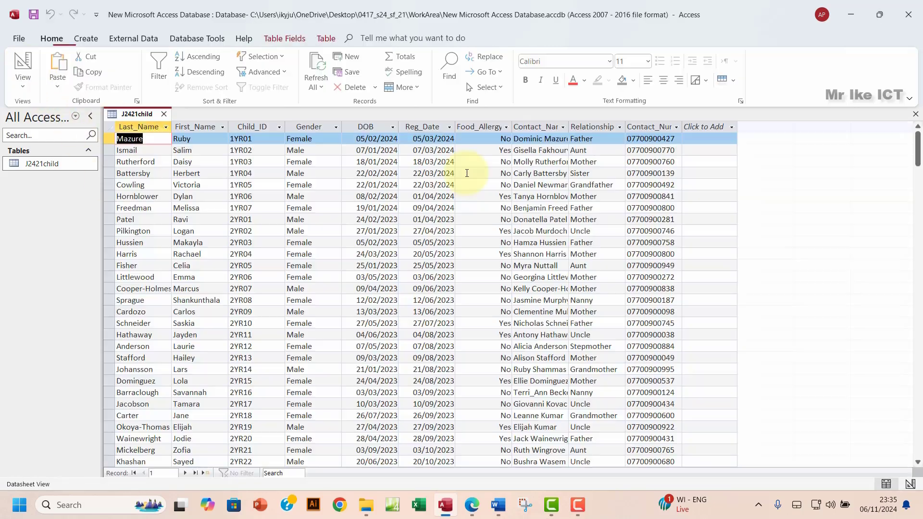
click(485, 127)
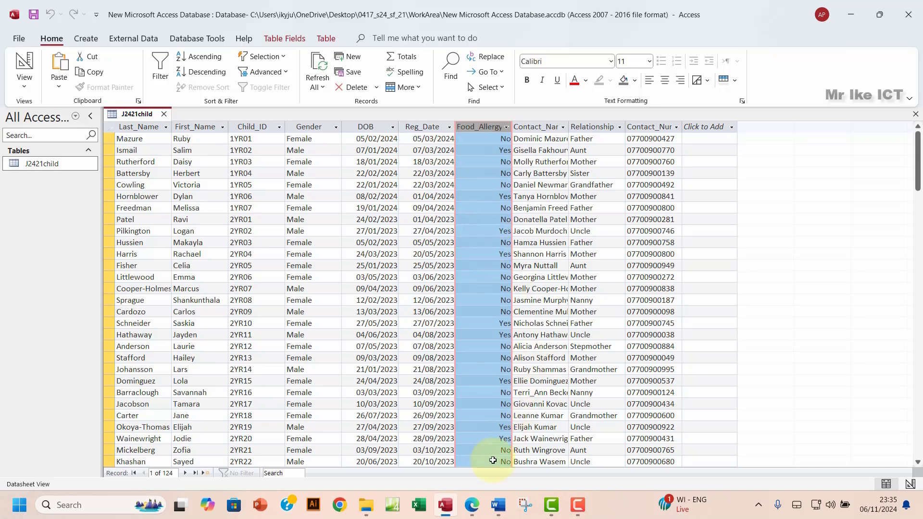
click(472, 505)
scroll(352, 327, down, 5)
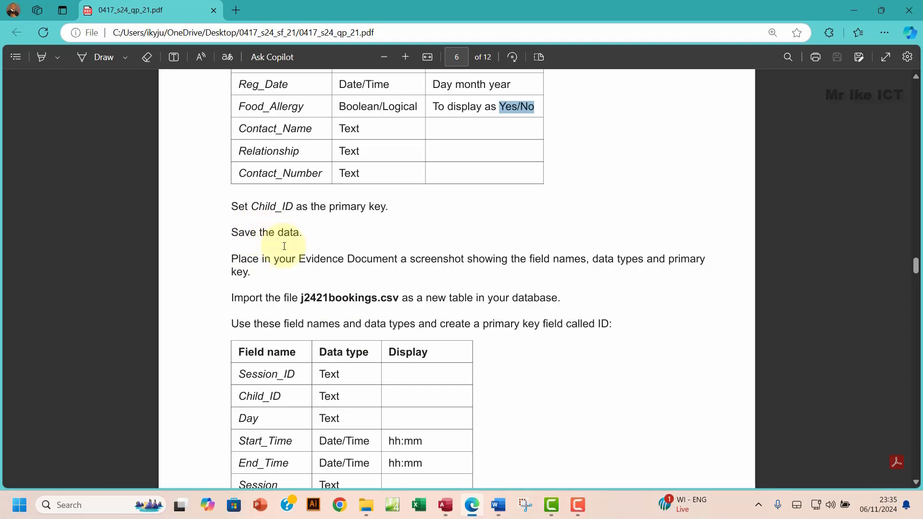
click(450, 504)
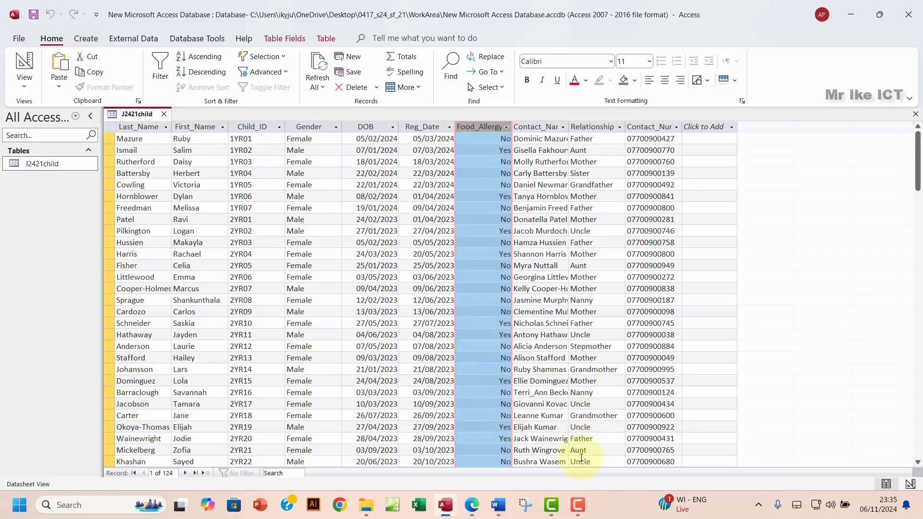
click(471, 505)
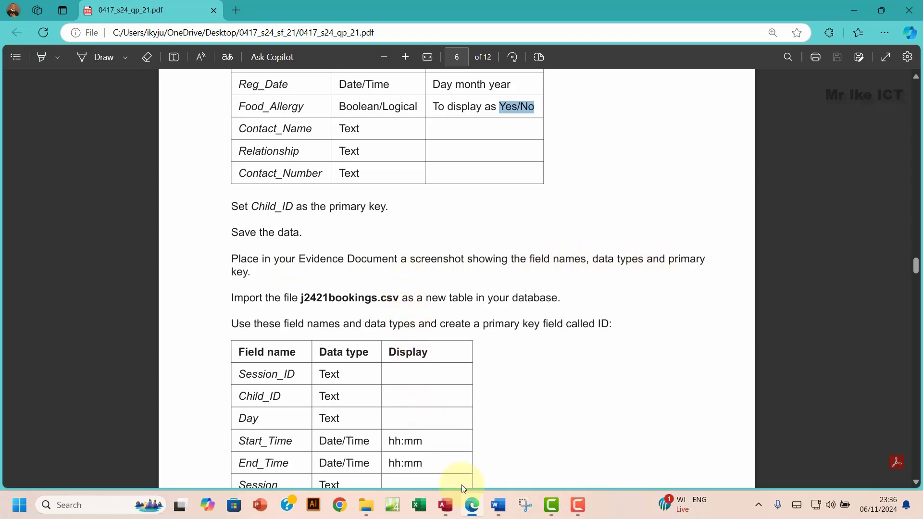
click(445, 505)
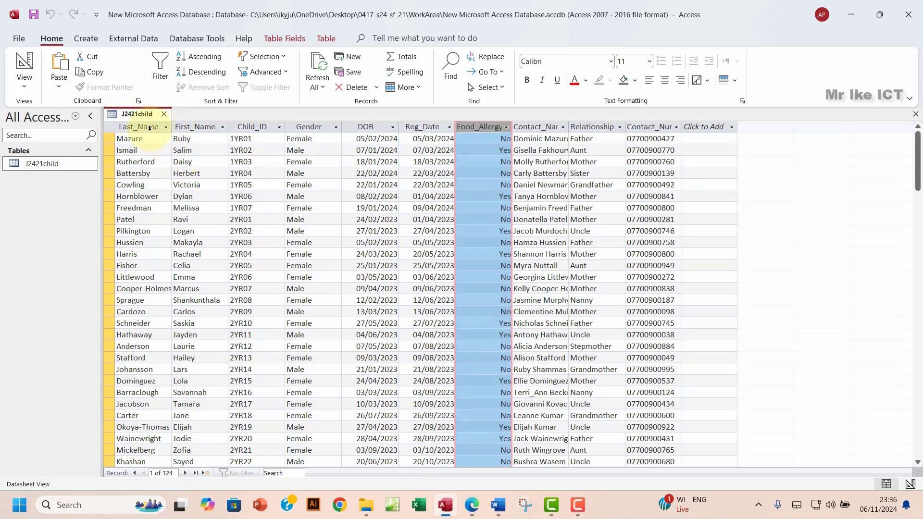
click(24, 86)
Step: Paste a snip of J2421child's design view under Step 11 evidence in EVIDENCE0004.docx
click(51, 133)
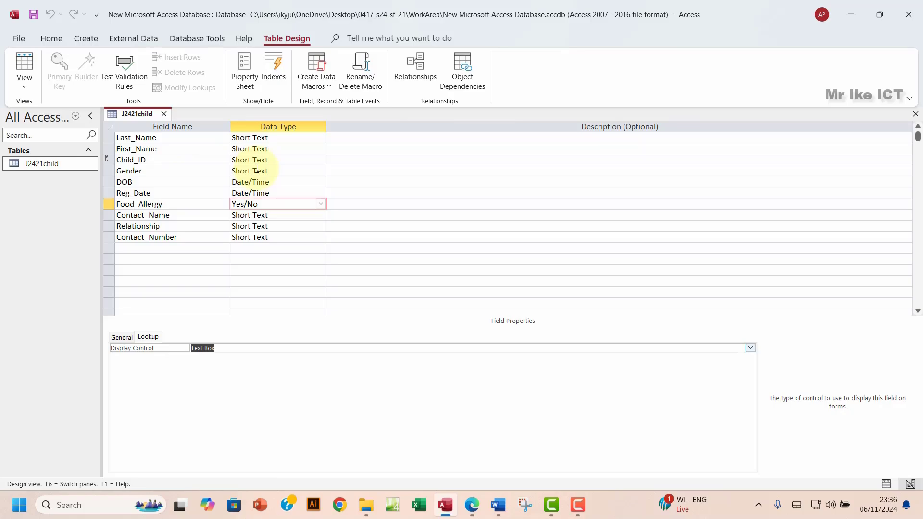
key(super+shift+s)
drag(102, 105, 330, 249)
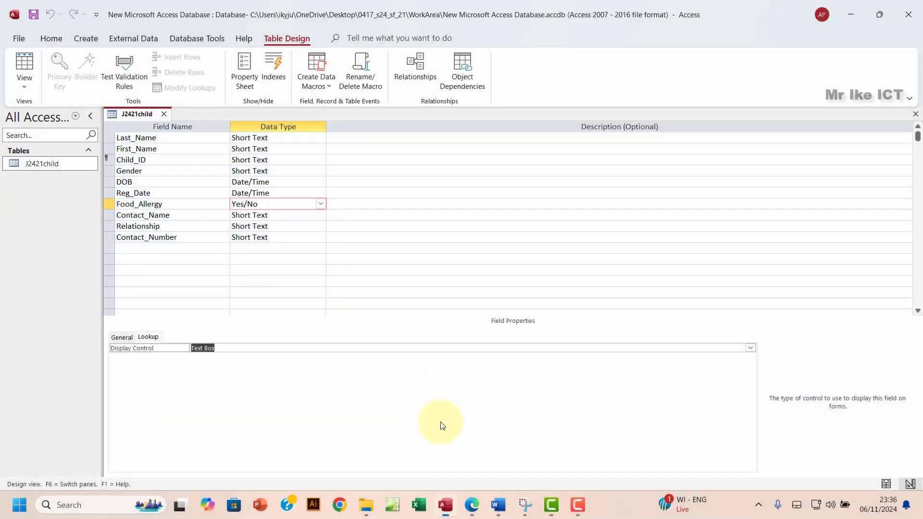
click(498, 505)
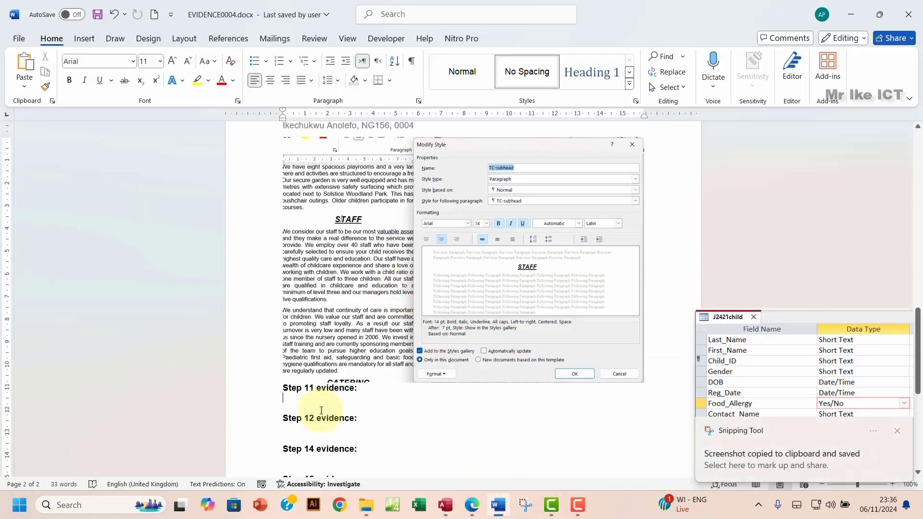
key(ctrl+v)
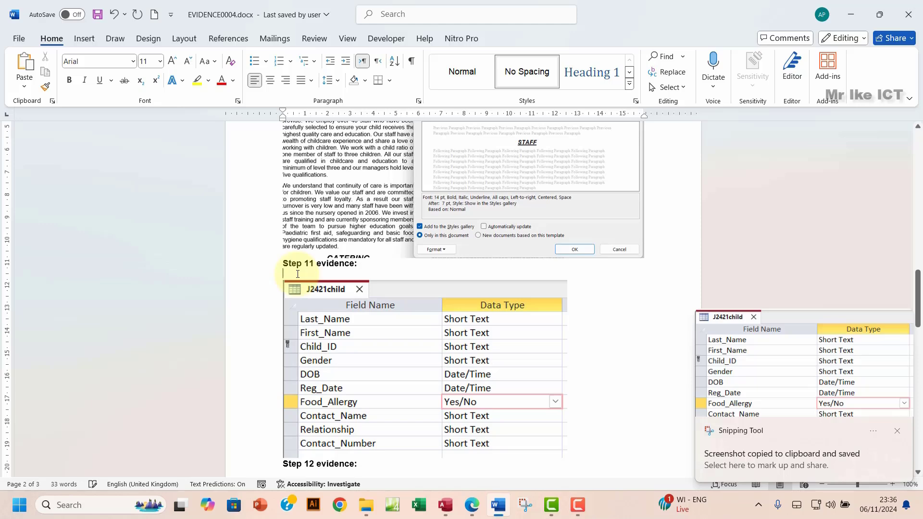
key(Delete)
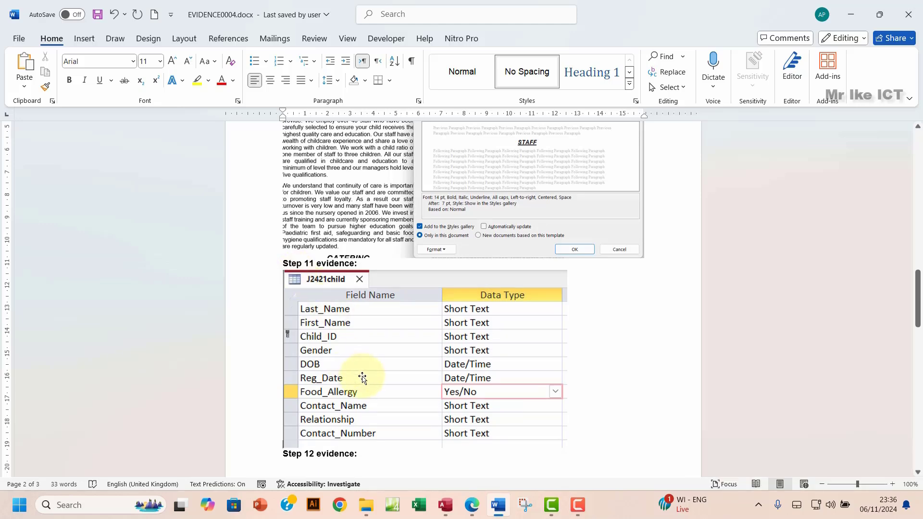
click(472, 505)
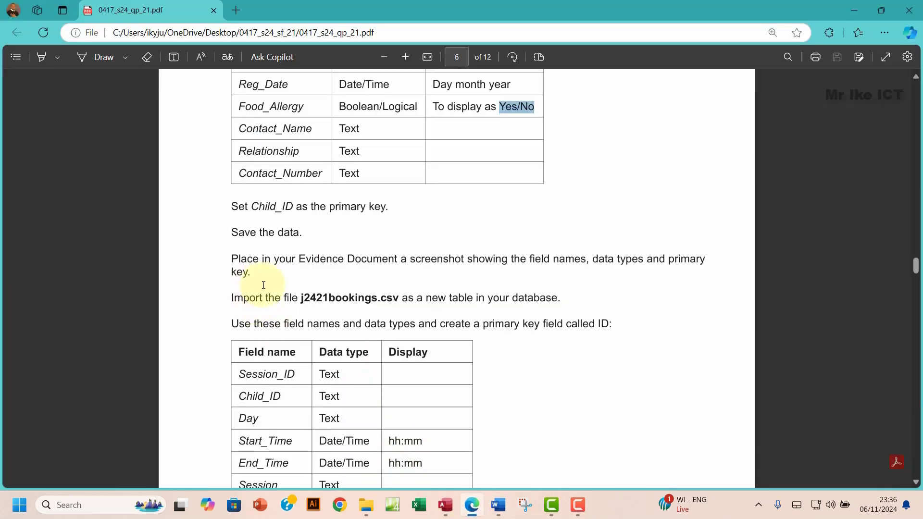
Step: Highlight the Child_ID, save and screenshot instructions in green in the question paper
drag(231, 206, 251, 273)
right_click(264, 265)
mouse_move(273, 214)
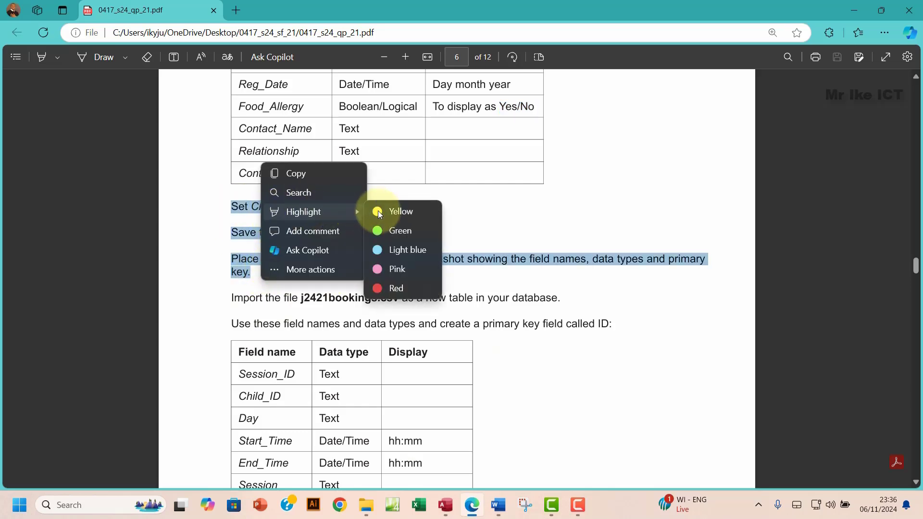
click(379, 231)
scroll(329, 333, down, 1)
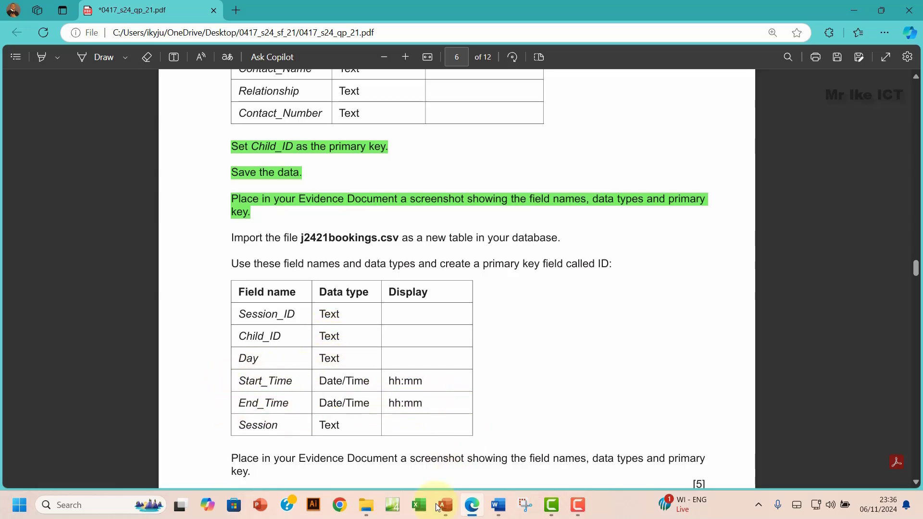
click(445, 509)
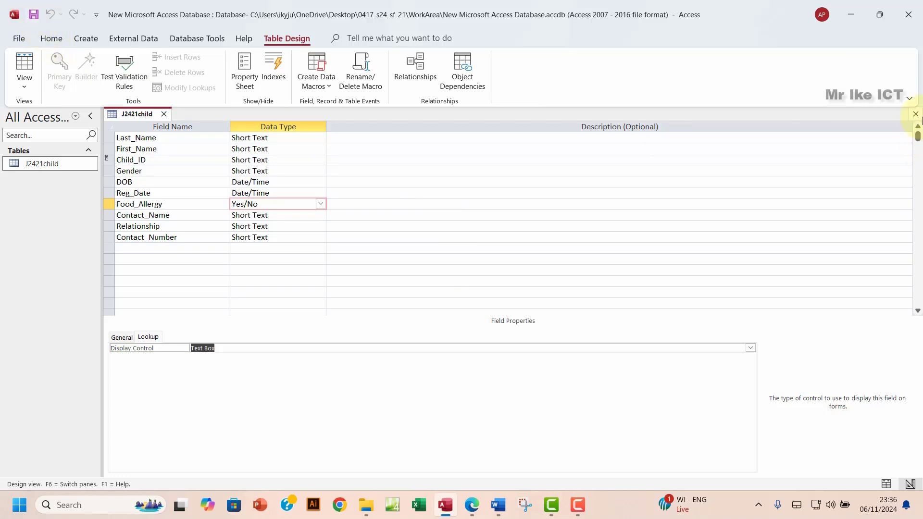
Step: Close J2421child and start a Text File import of j2421bookings.csv into a new table
click(916, 115)
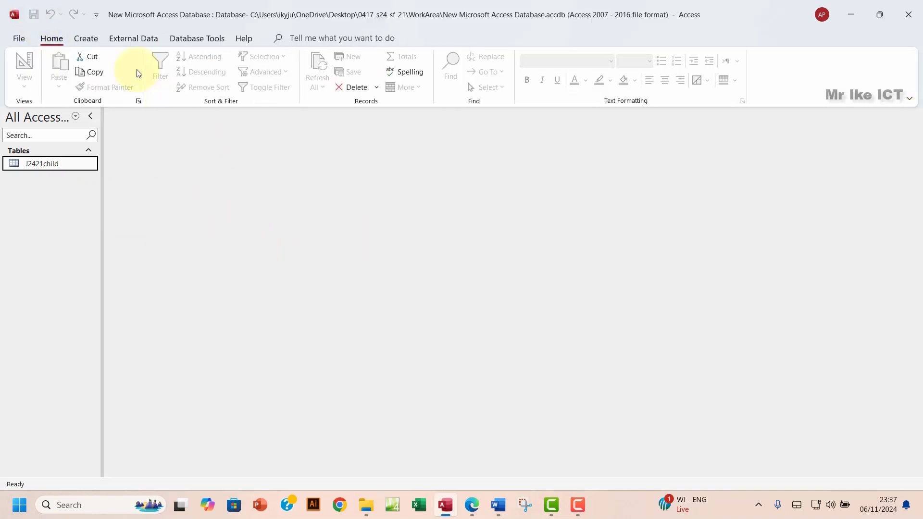
click(128, 40)
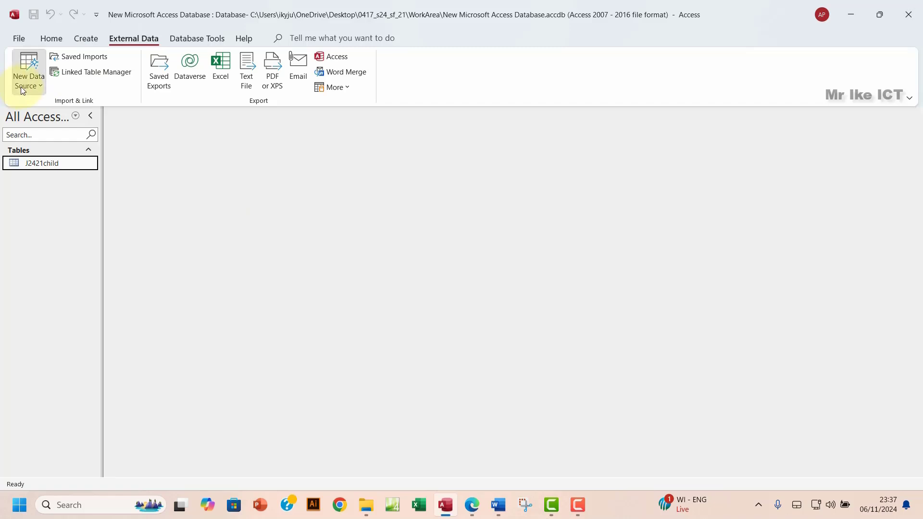
click(21, 87)
mouse_move(81, 110)
click(170, 183)
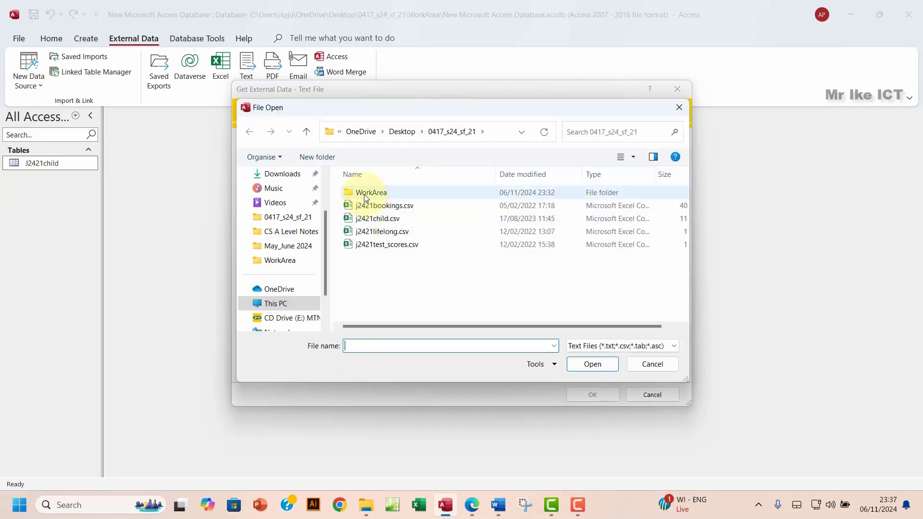
click(368, 207)
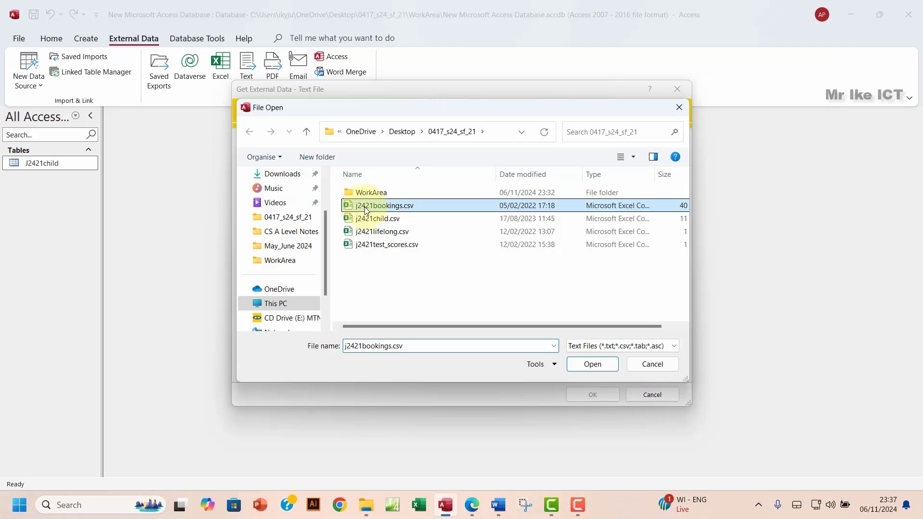
click(573, 365)
click(585, 395)
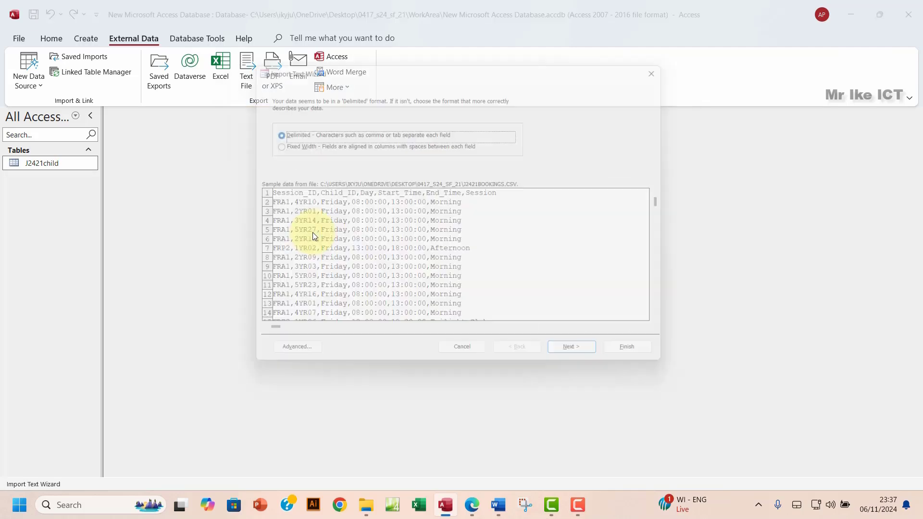
Step: Use the first row as field names and review the Child ID, Day, Start Time, End Time and Session fields
click(580, 365)
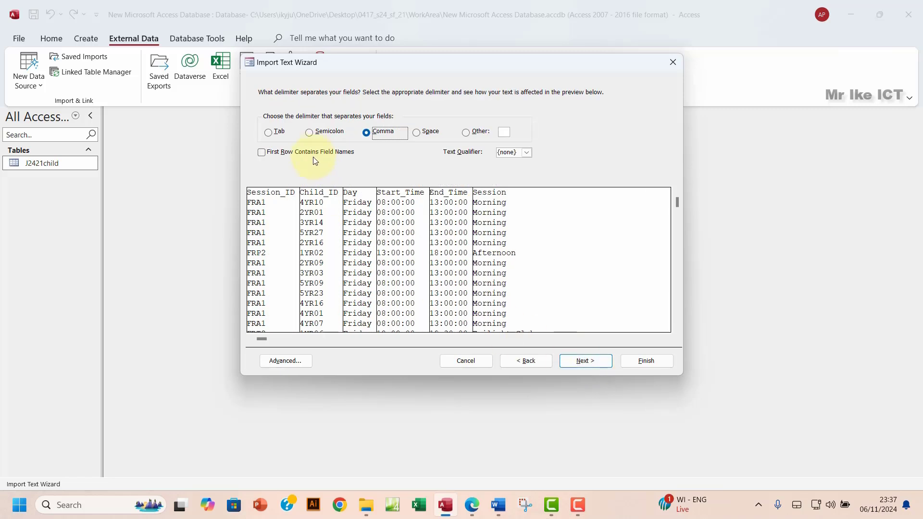
click(264, 153)
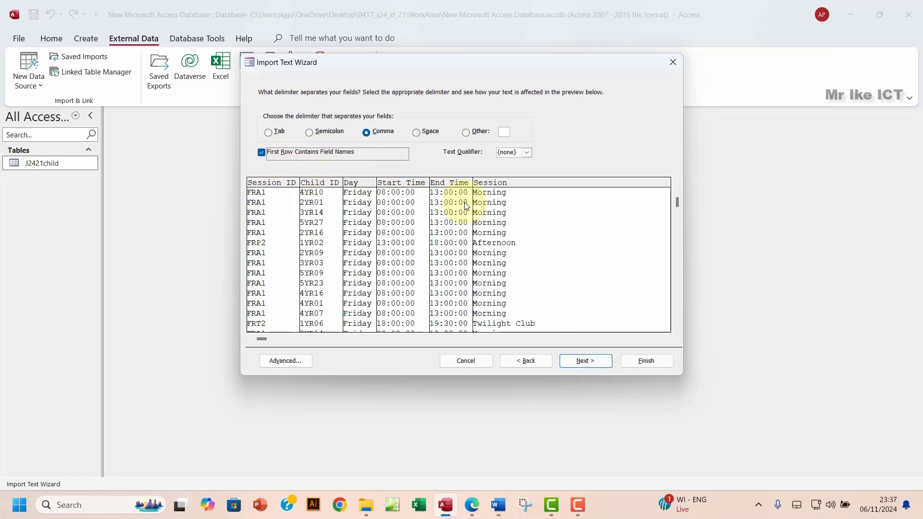
click(593, 362)
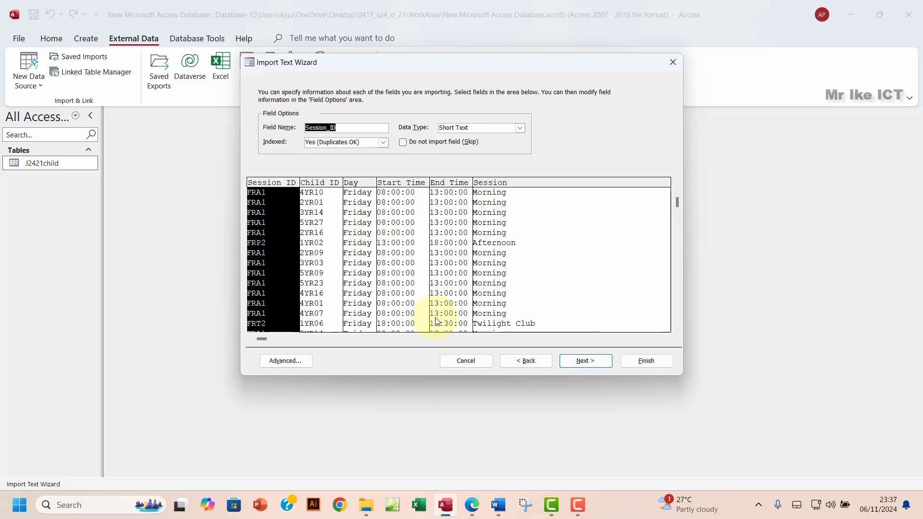
click(473, 509)
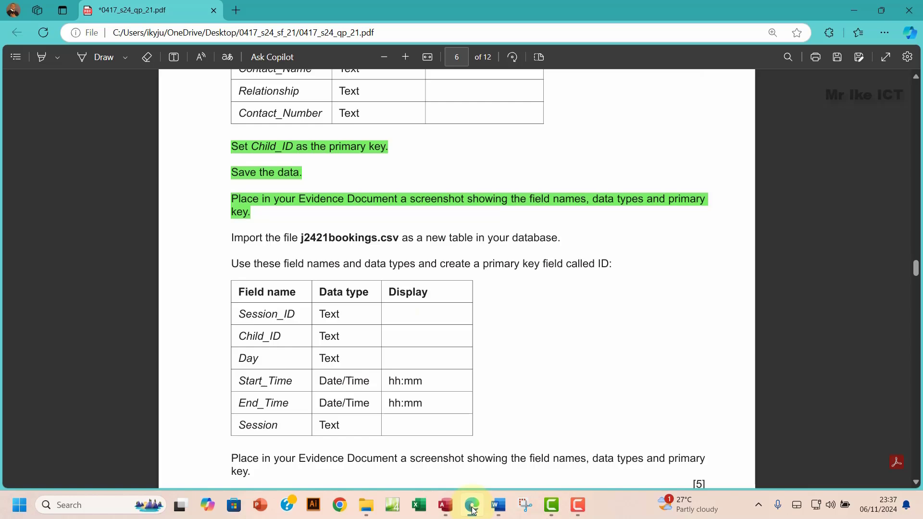
click(473, 508)
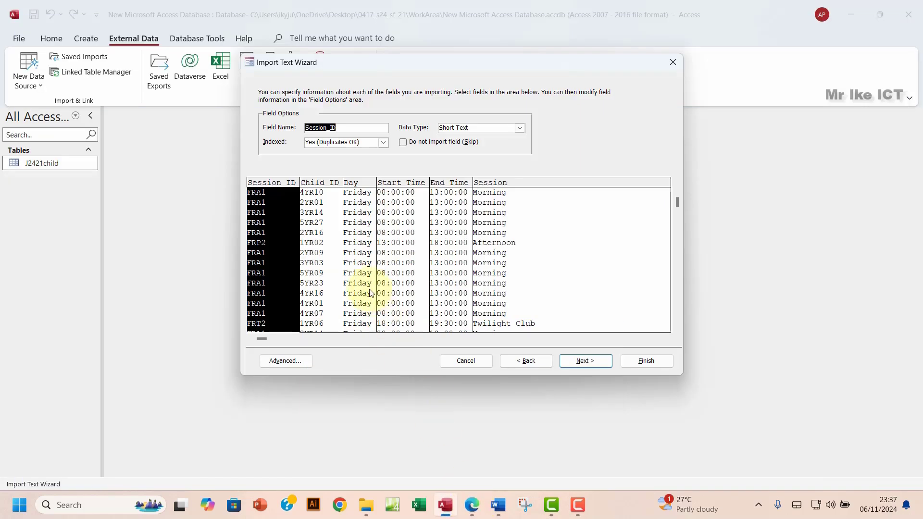
click(312, 223)
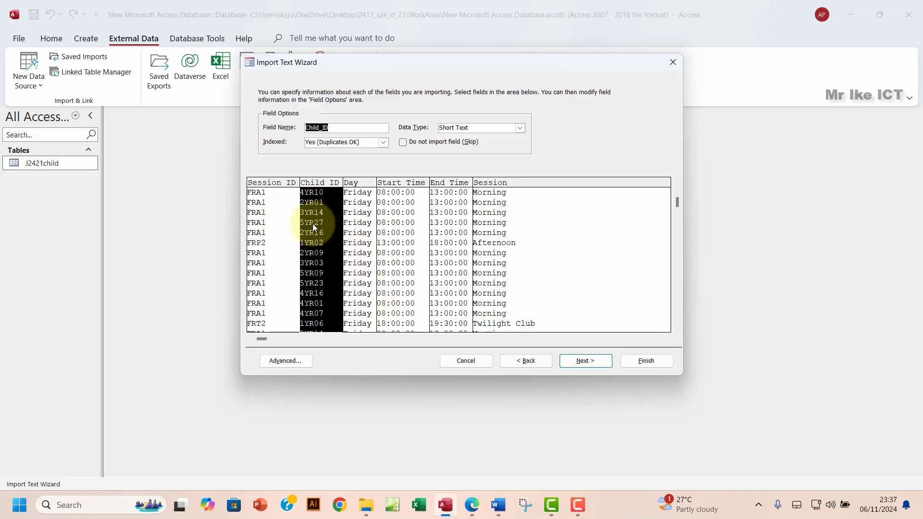
click(355, 225)
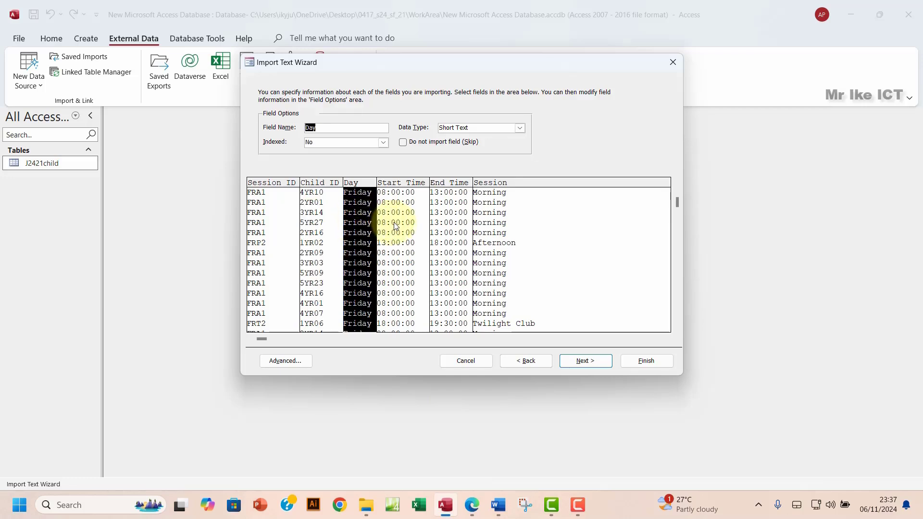
click(394, 223)
click(445, 230)
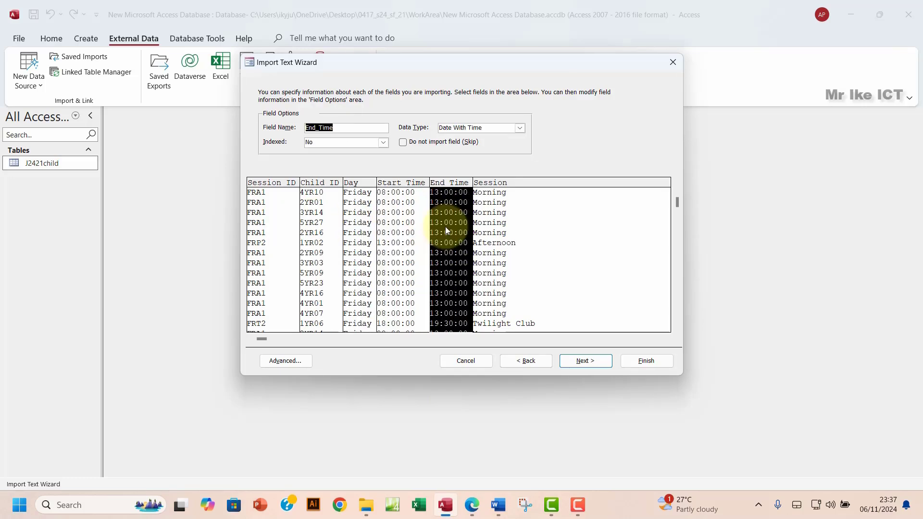
click(500, 234)
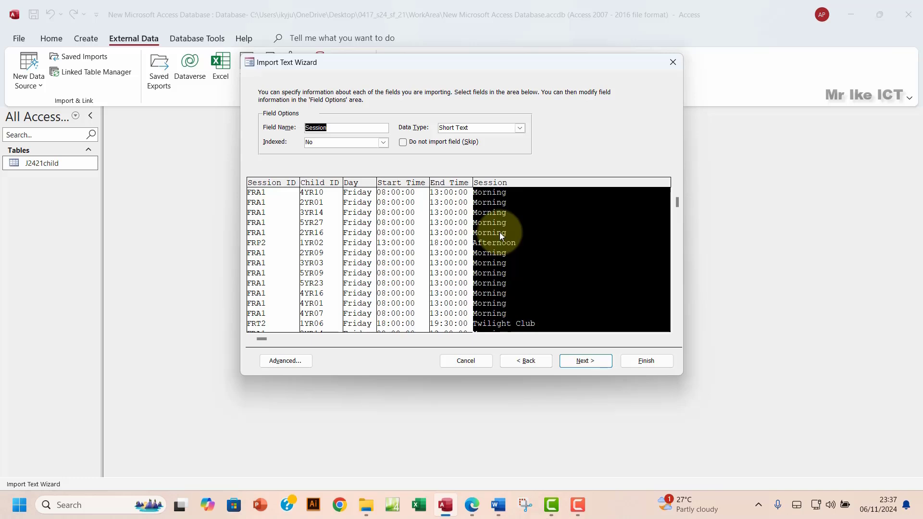
click(583, 366)
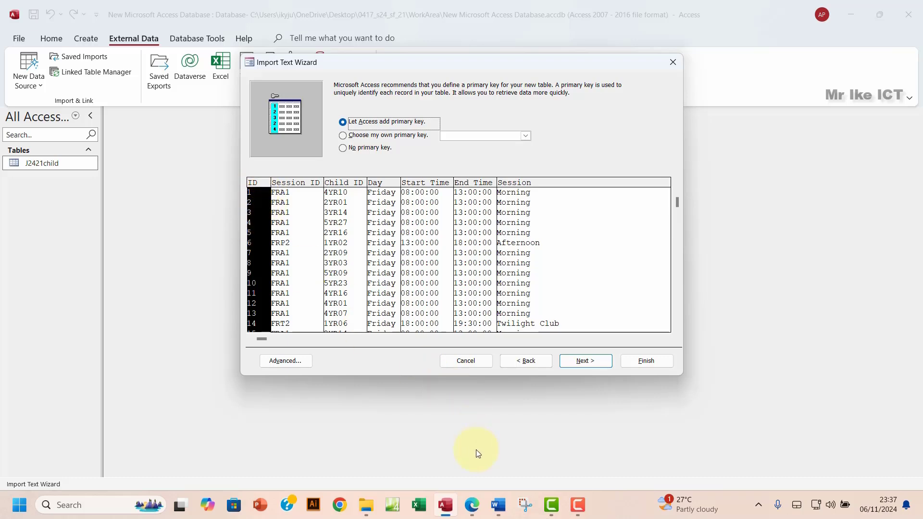
Step: Let Access add an ID primary key and finish importing as table J2421bookings
click(471, 504)
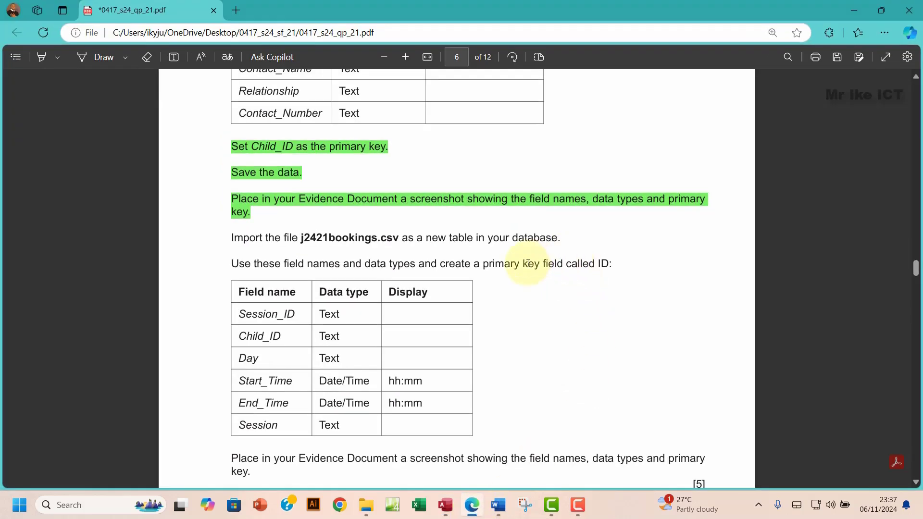
drag(490, 264, 624, 266)
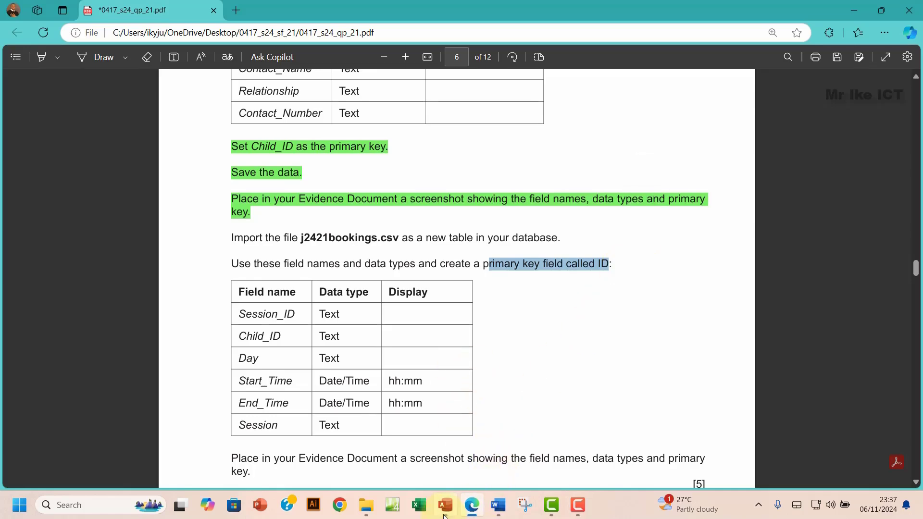
click(446, 505)
click(584, 361)
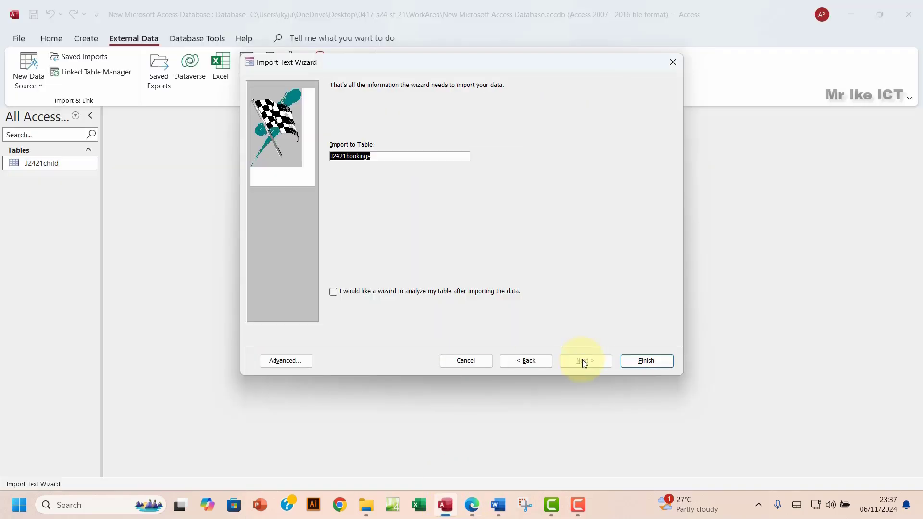
click(636, 362)
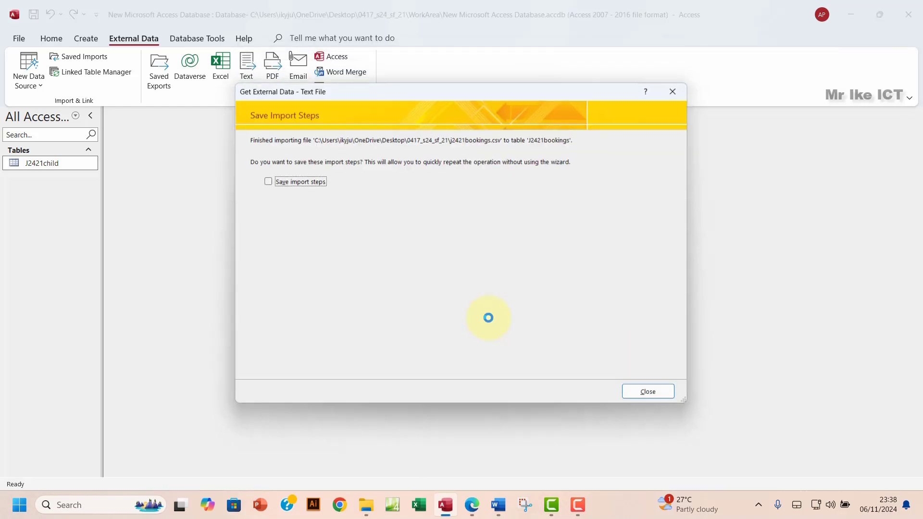
click(626, 392)
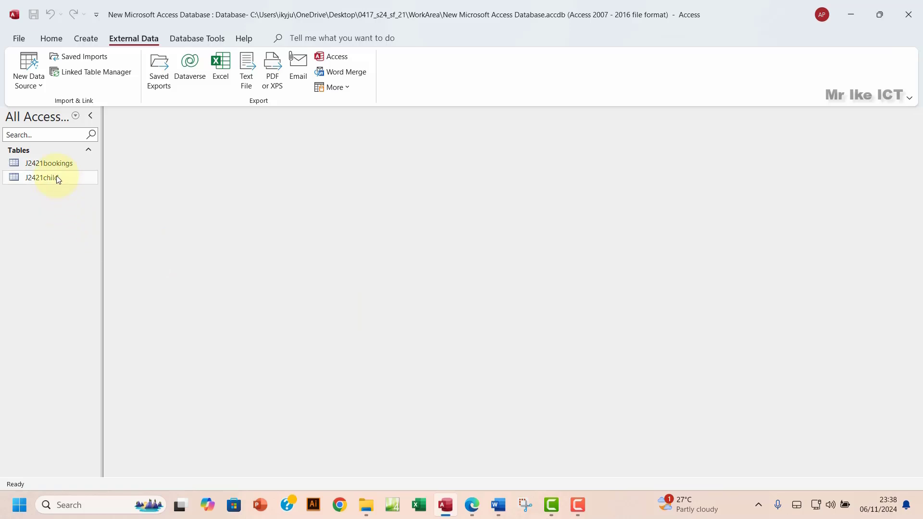
Step: Open the J2421bookings table and switch it to Design View
double_click(53, 164)
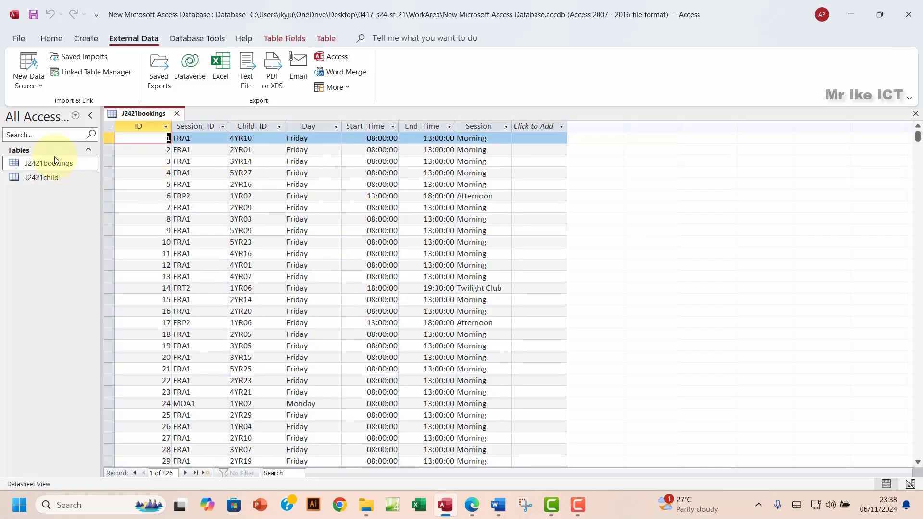
click(51, 37)
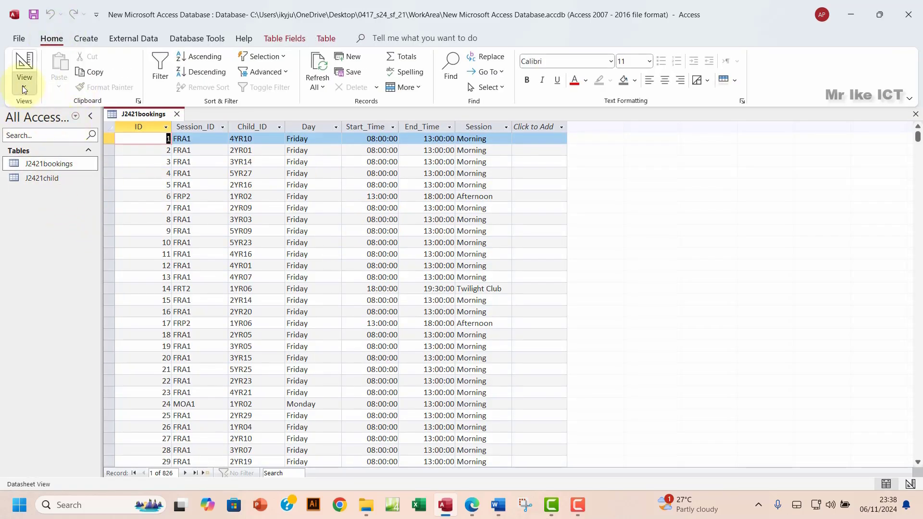
click(22, 86)
click(54, 138)
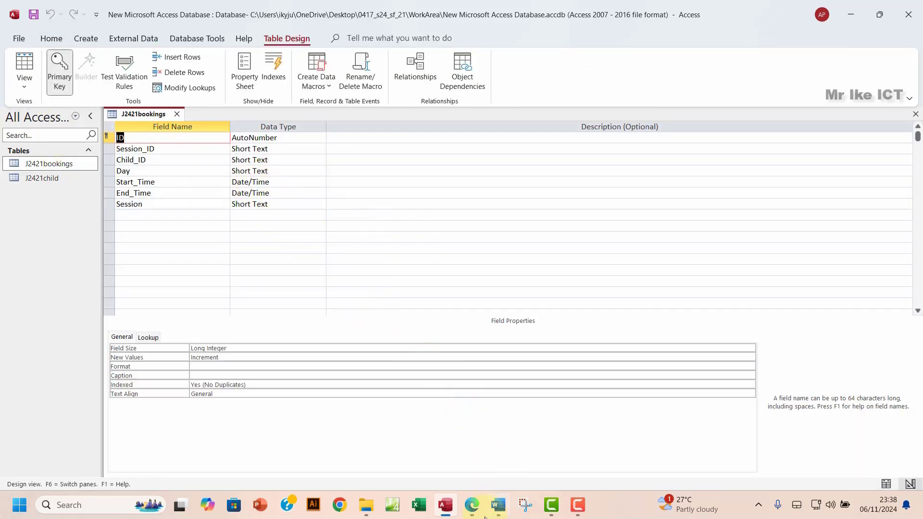
Step: Check the exam paper's hh:mm Start_Time requirement, then inspect Start_Time and End_Time values in Datasheet View
click(472, 505)
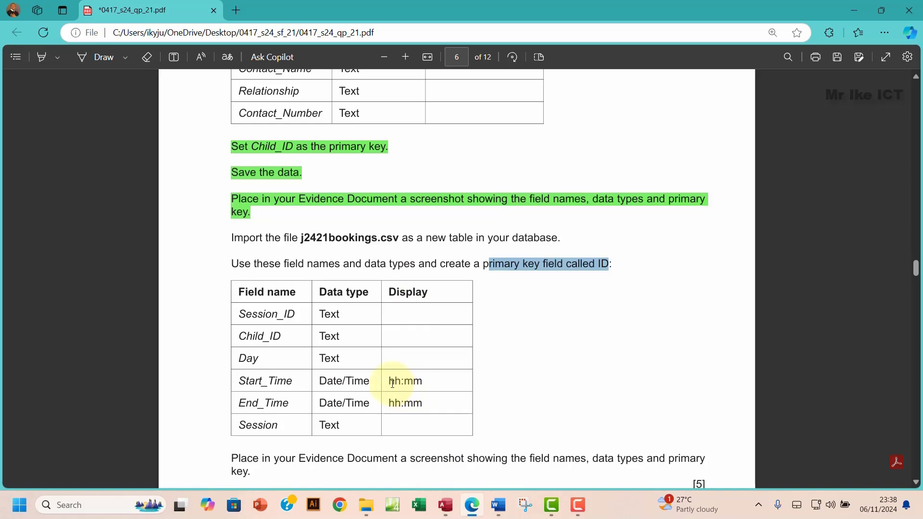
drag(389, 381, 425, 383)
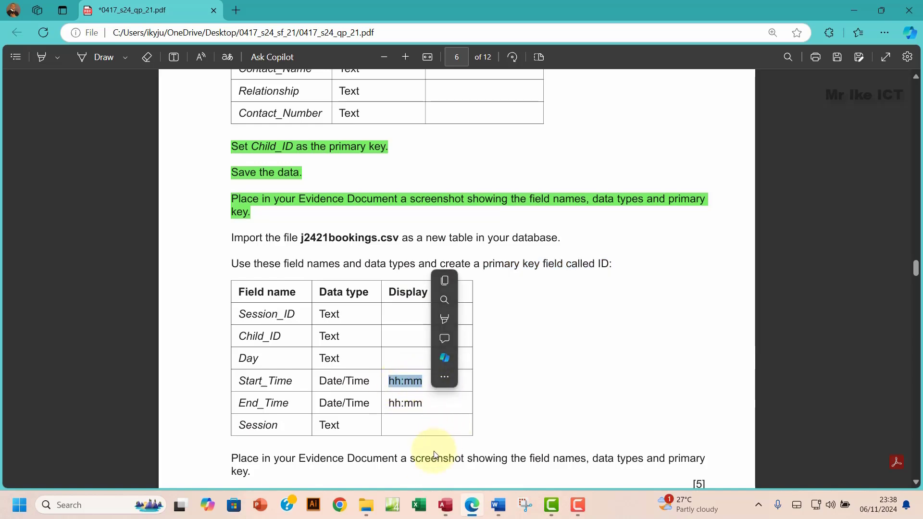
click(446, 505)
click(26, 82)
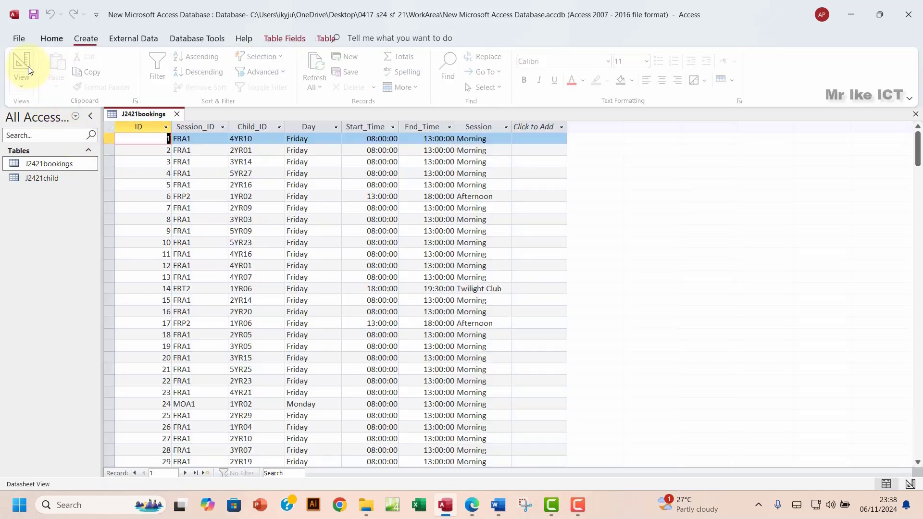
click(368, 126)
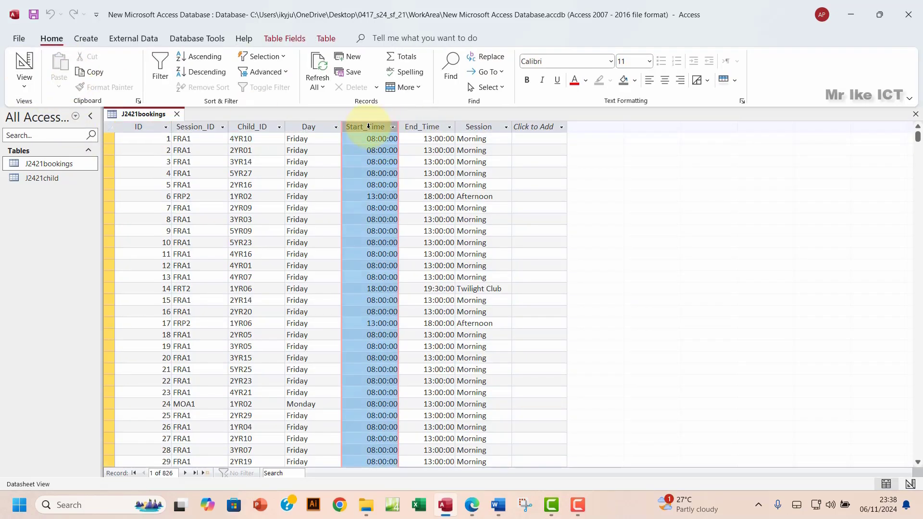
click(420, 126)
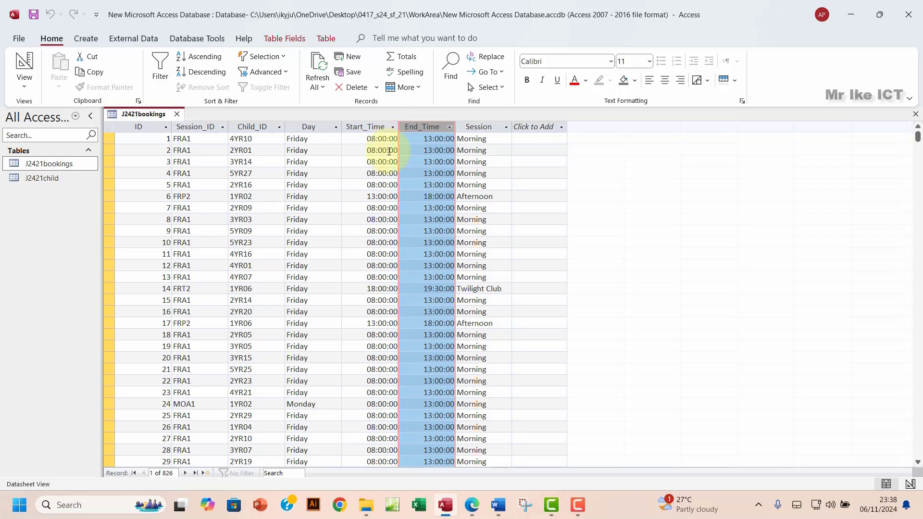
click(24, 83)
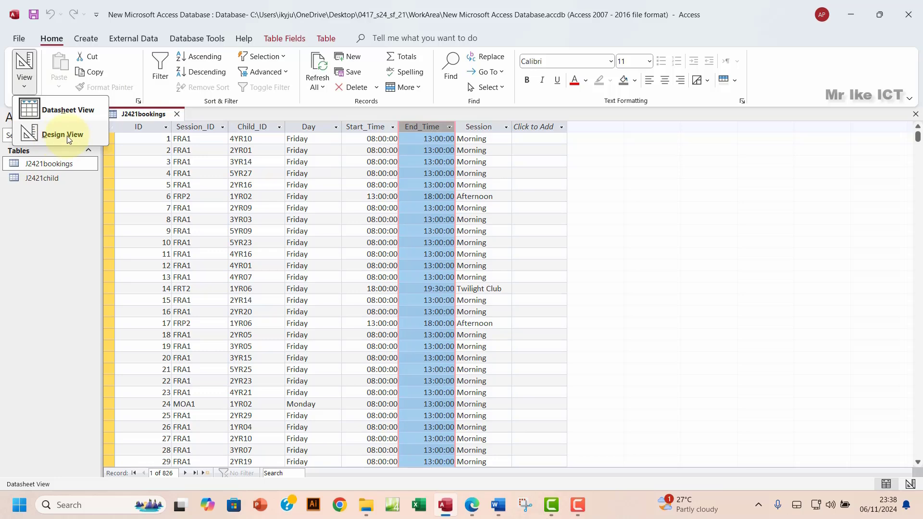
Step: In Design View, set the Format of both Start_Time and End_Time to Short Time
click(68, 137)
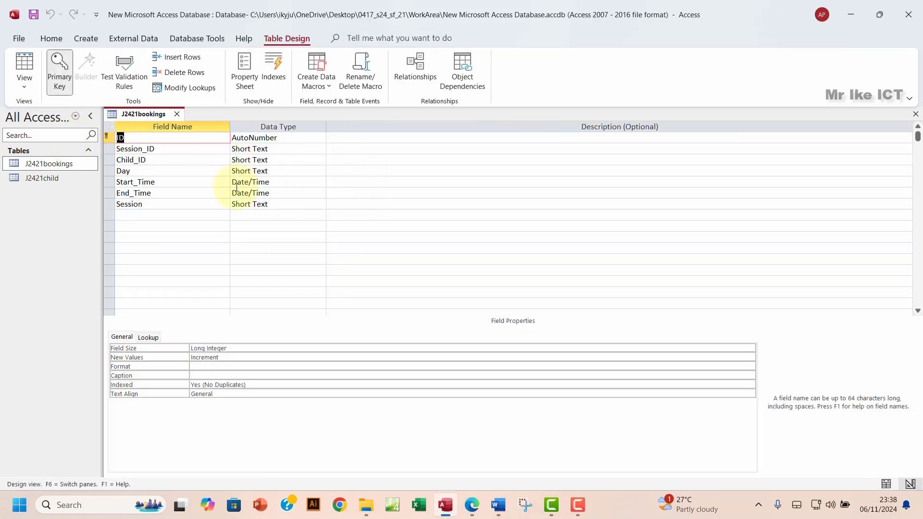
click(260, 184)
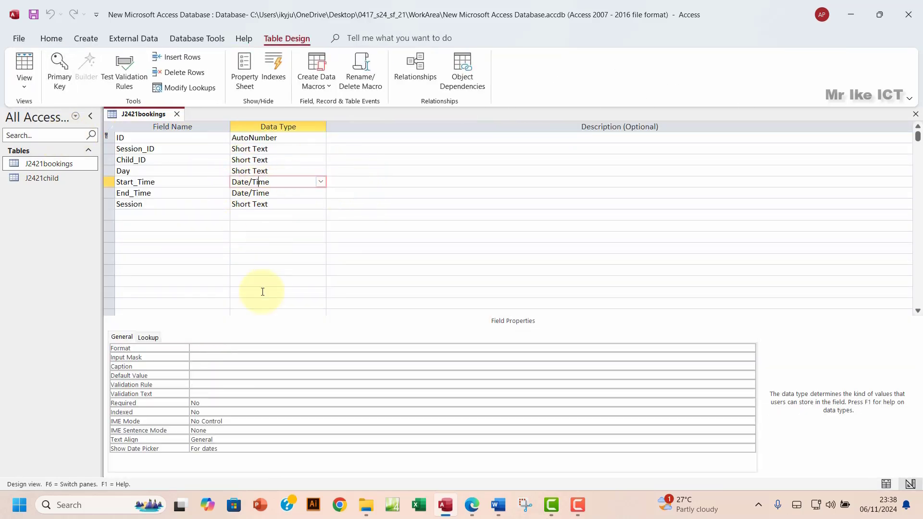
click(663, 349)
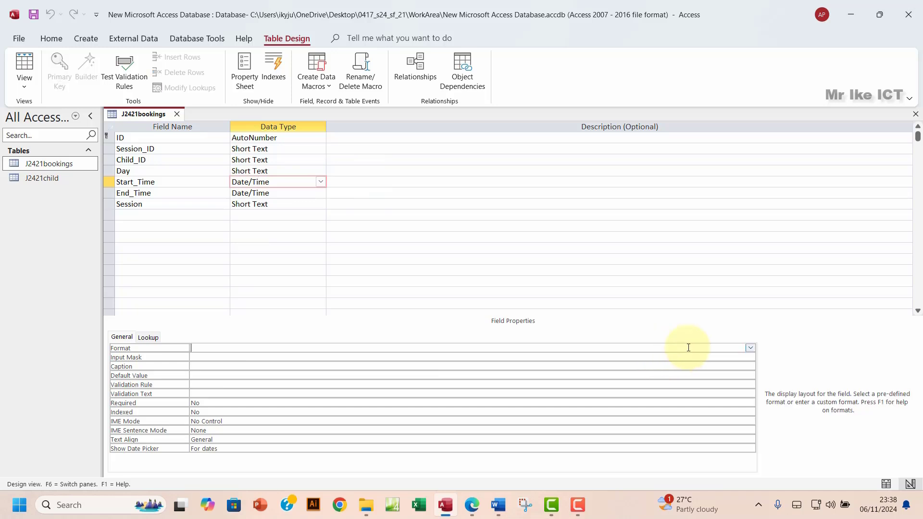
click(751, 348)
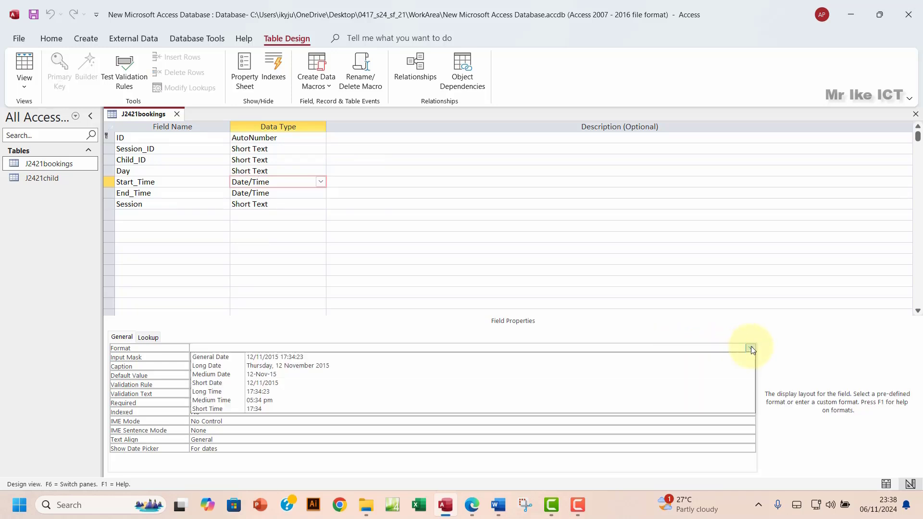
click(296, 409)
click(265, 194)
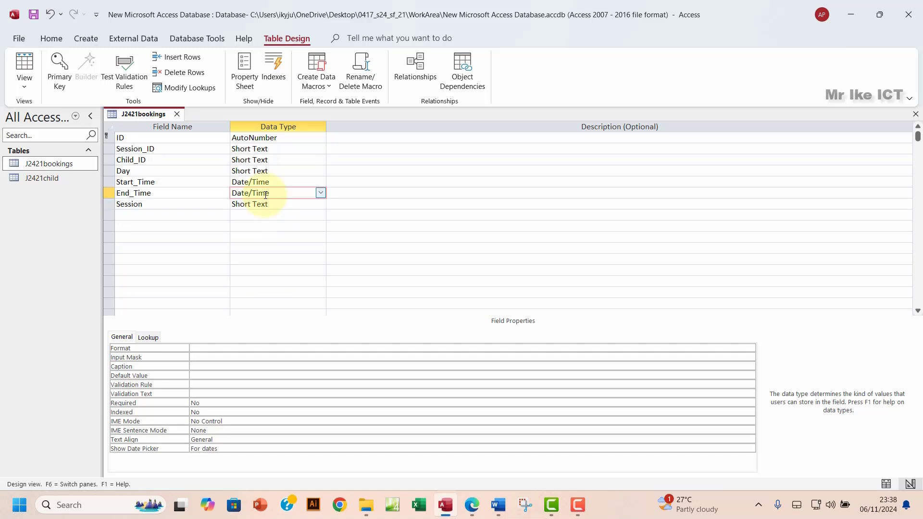
click(732, 347)
click(751, 347)
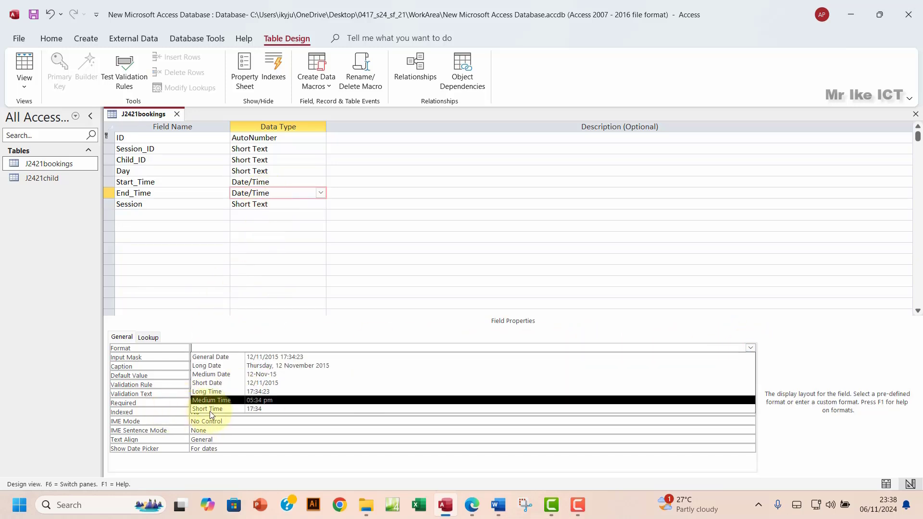
click(212, 410)
Step: Save the table design, check the 08:00-style times in Datasheet View, and return to the exam paper
click(21, 68)
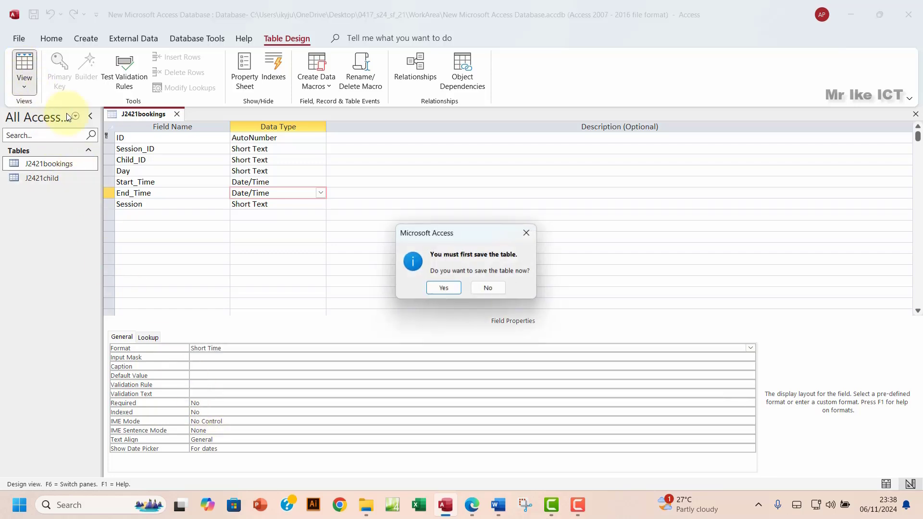
click(437, 287)
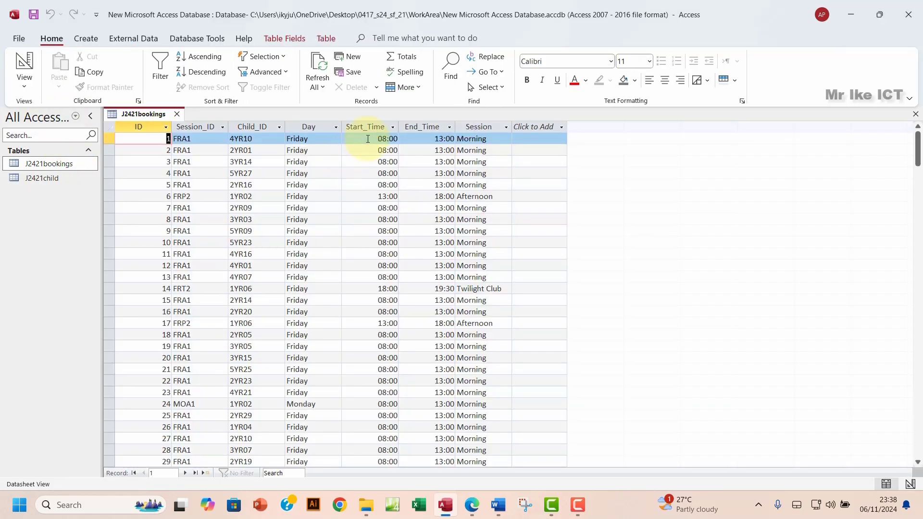
click(360, 126)
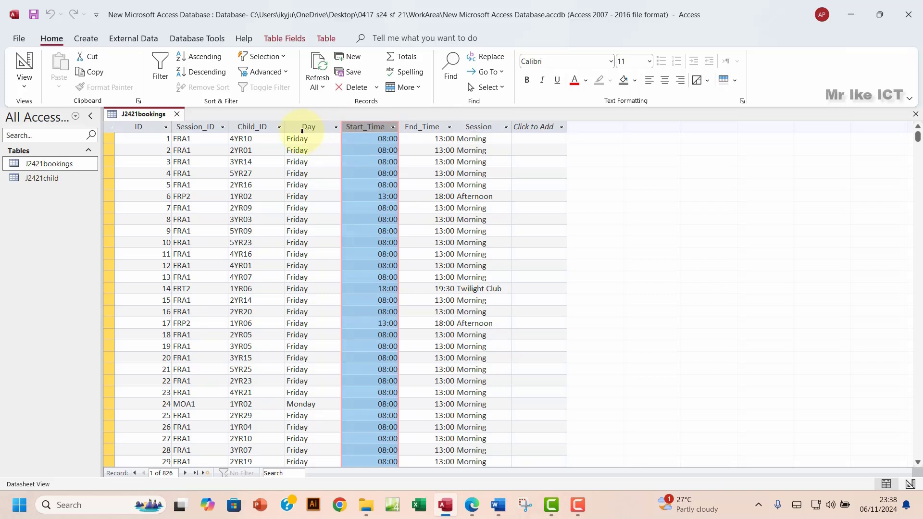
click(426, 124)
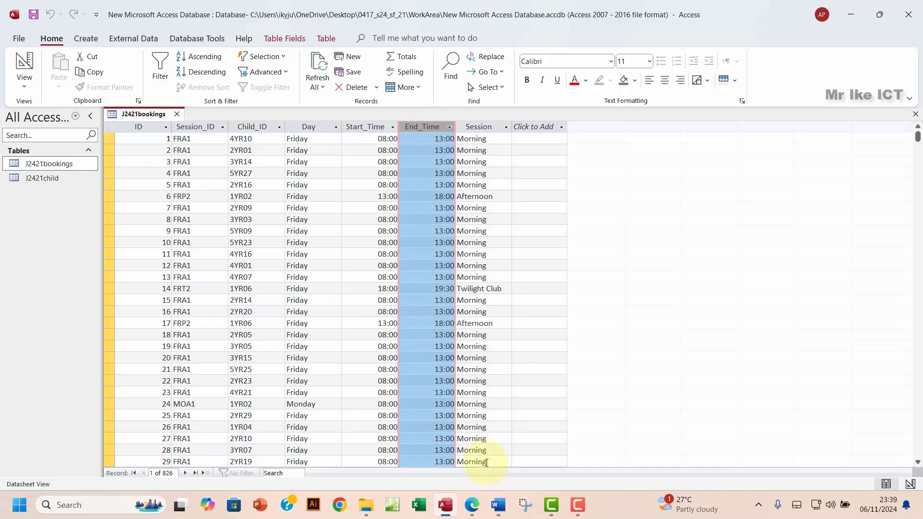
click(472, 505)
scroll(402, 344, down, 5)
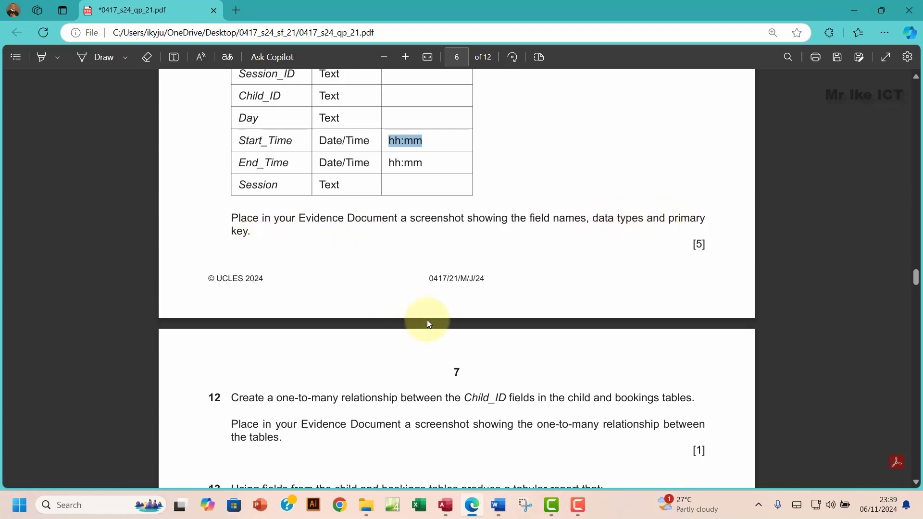
Step: Open J2421bookings in Design View and snip its field names and data types grid
click(446, 505)
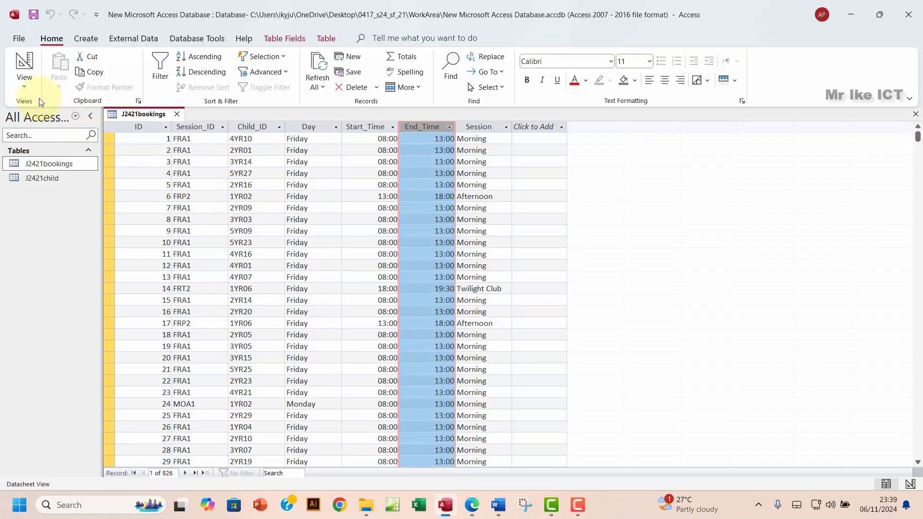
click(24, 84)
click(63, 135)
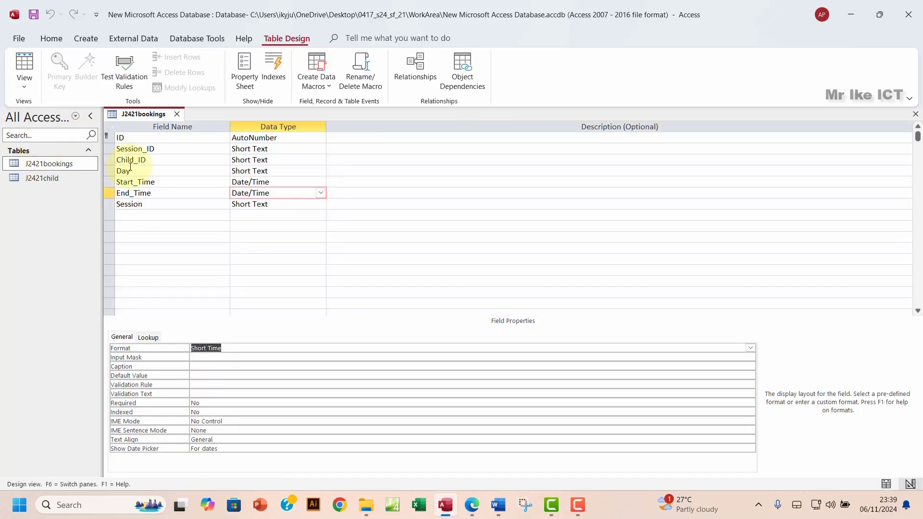
drag(103, 136, 102, 136)
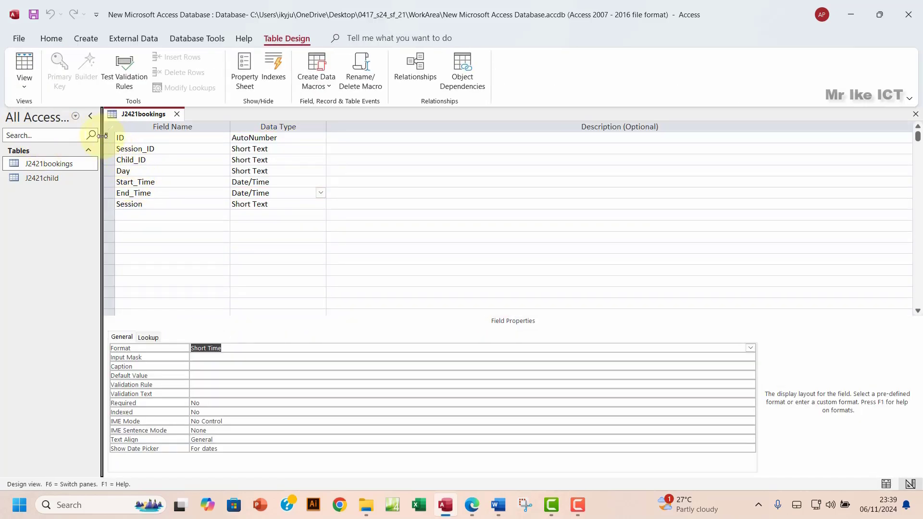
click(108, 137)
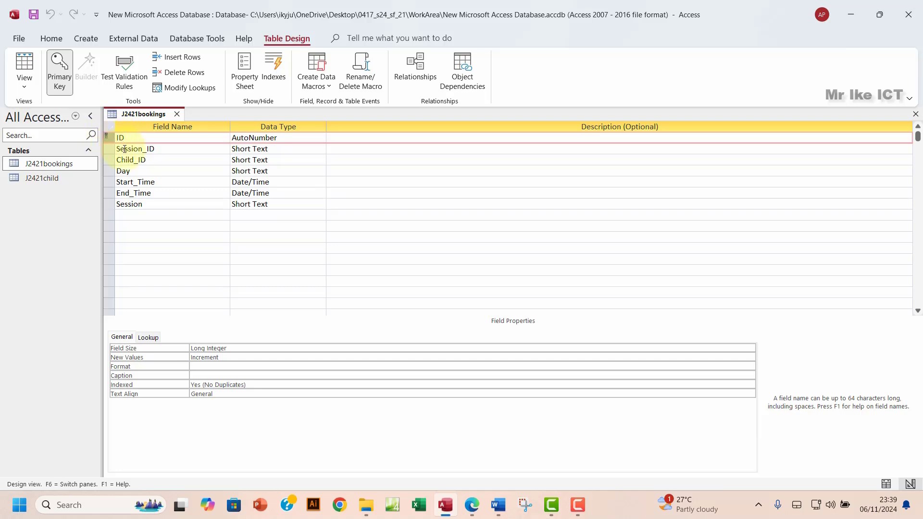
key(super+shift+s)
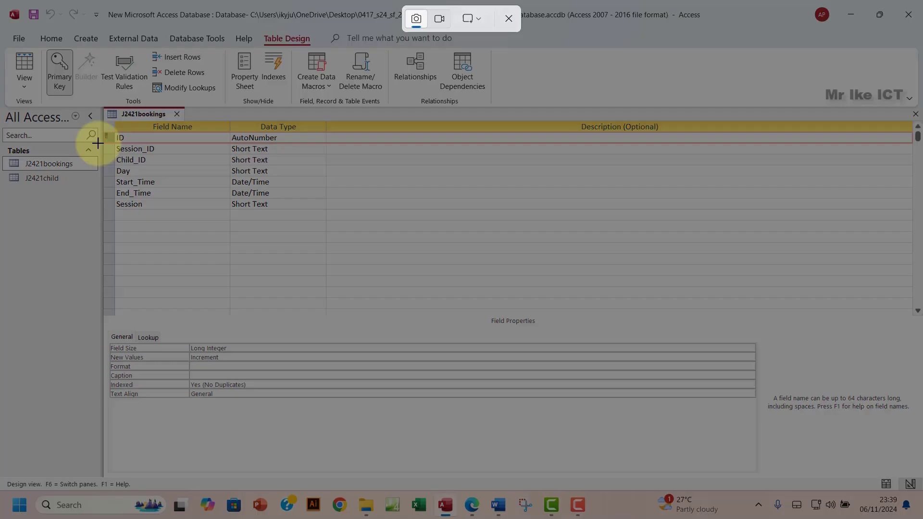
drag(102, 107, 315, 232)
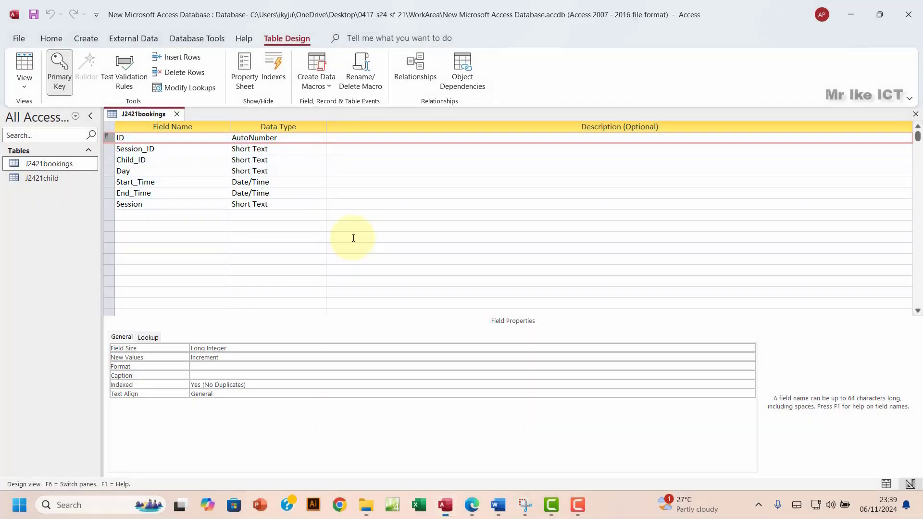
click(499, 504)
Step: Paste the J2421bookings design screenshot on a new line below the J2421child table image
scroll(443, 346, down, 5)
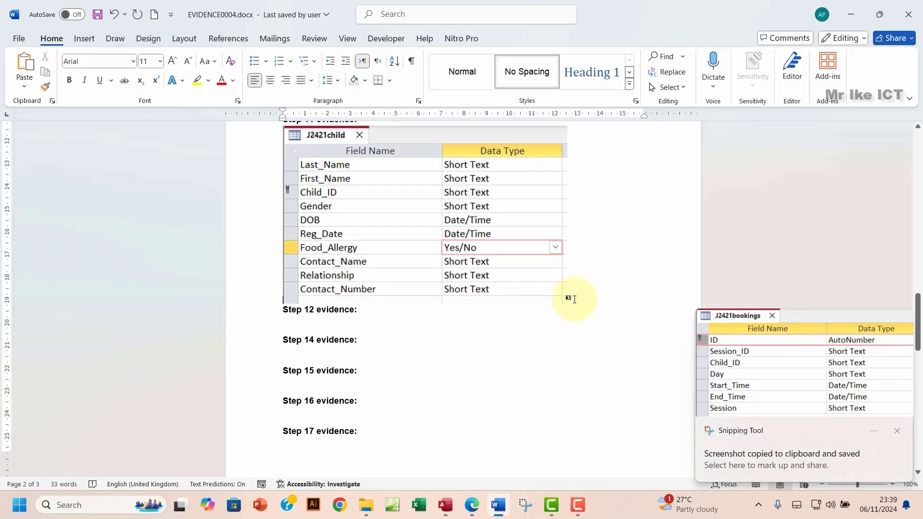
click(572, 298)
key(Return)
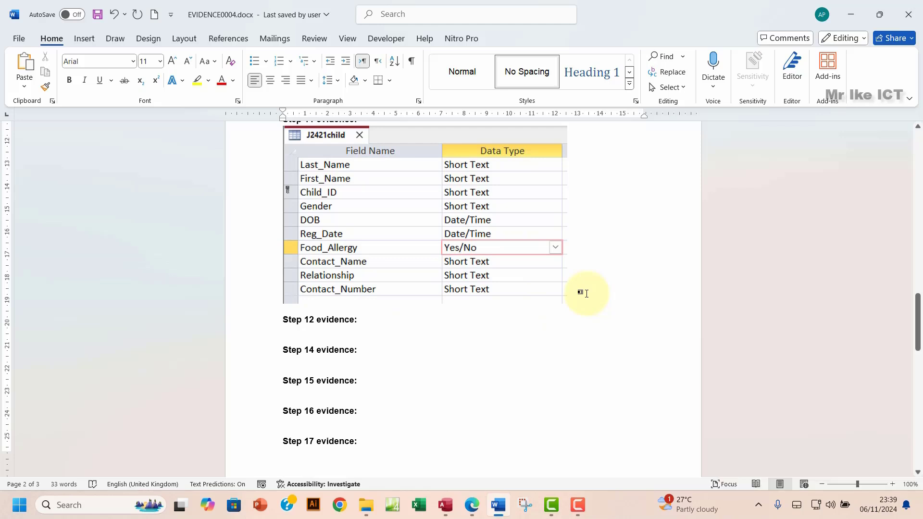
key(ctrl+v)
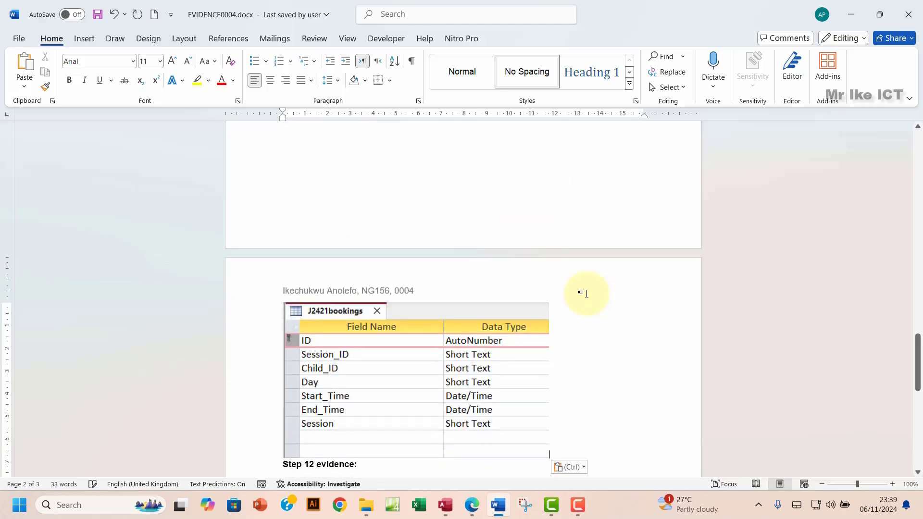
scroll(438, 345, up, 5)
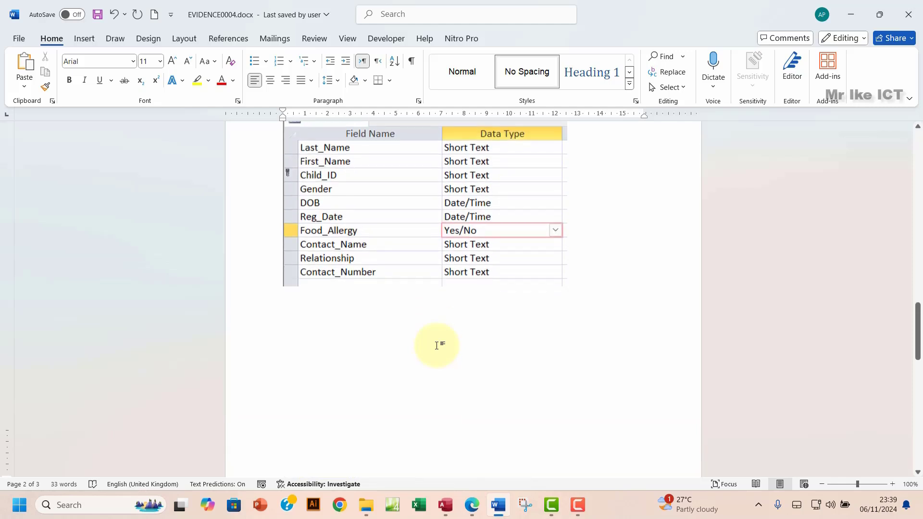
scroll(438, 344, down, 4)
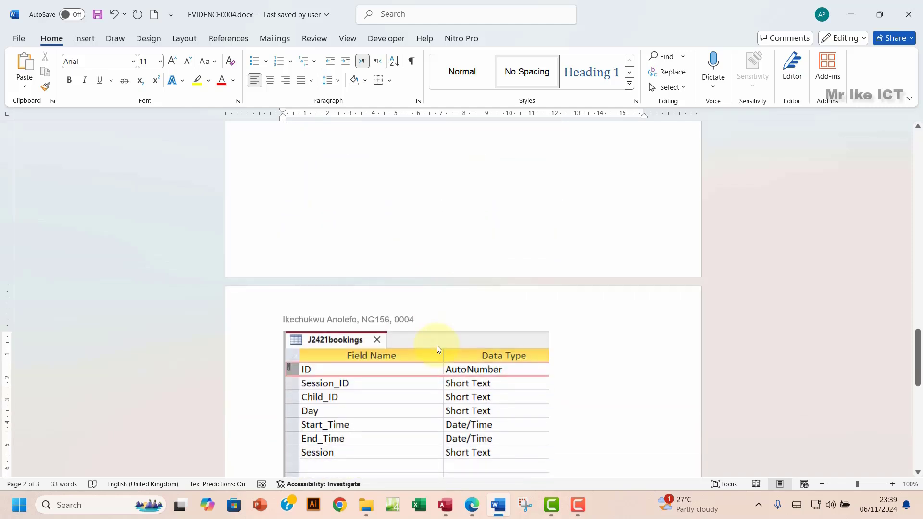
scroll(437, 345, down, 3)
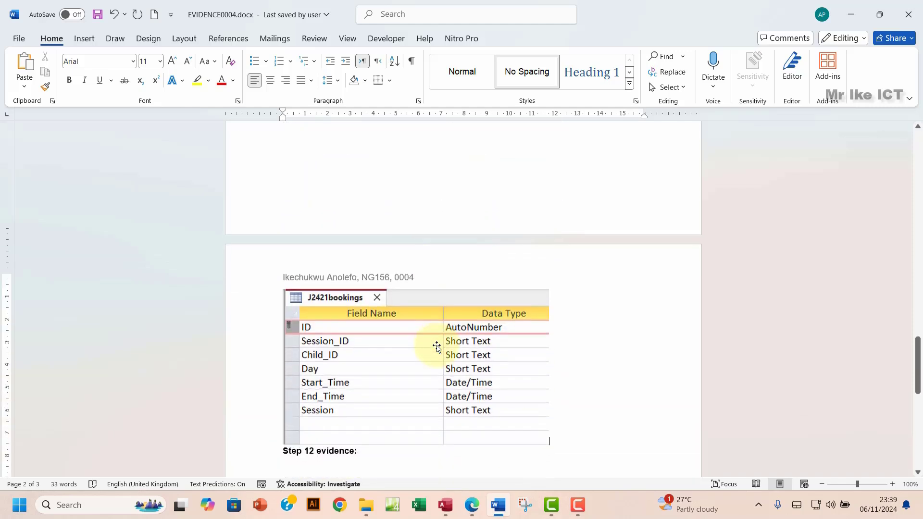
Step: Highlight the field names, data types and primary key evidence sentence green in the exam paper
click(473, 506)
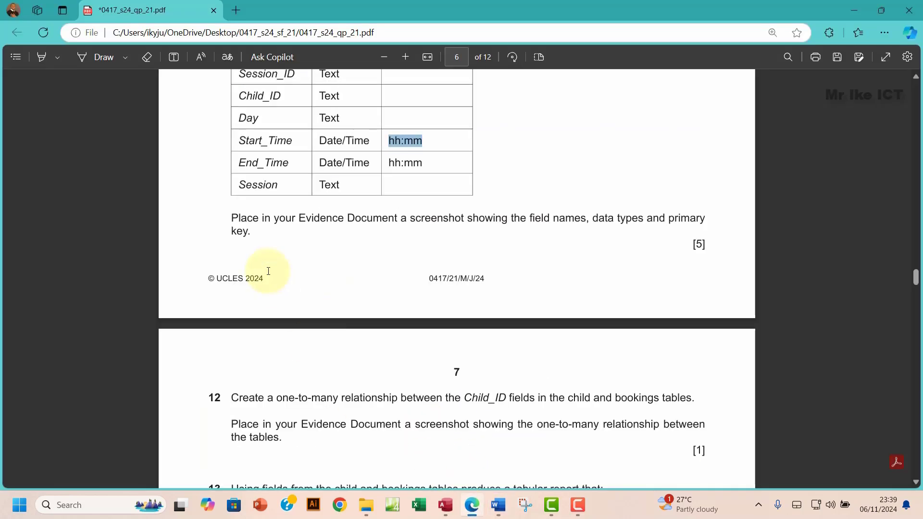
drag(231, 215, 250, 235)
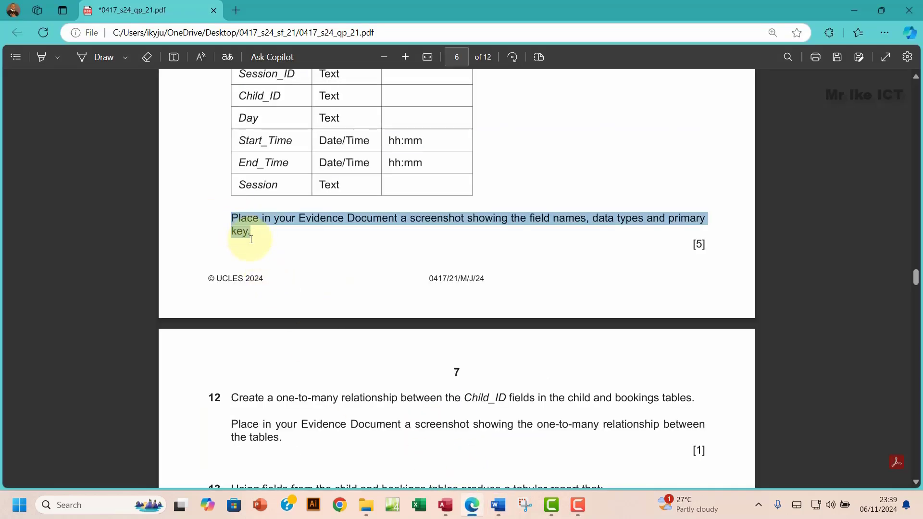
mouse_move(270, 176)
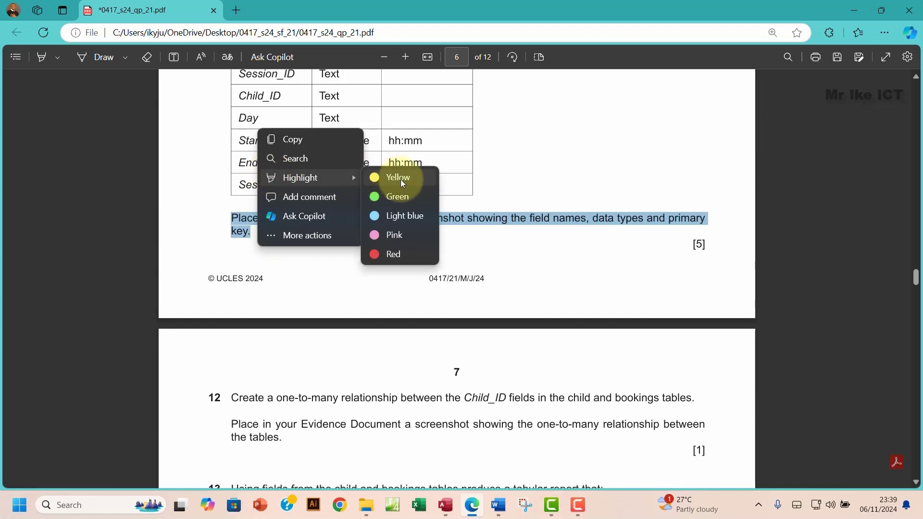
click(394, 197)
scroll(324, 314, down, 3)
scroll(324, 313, down, 1)
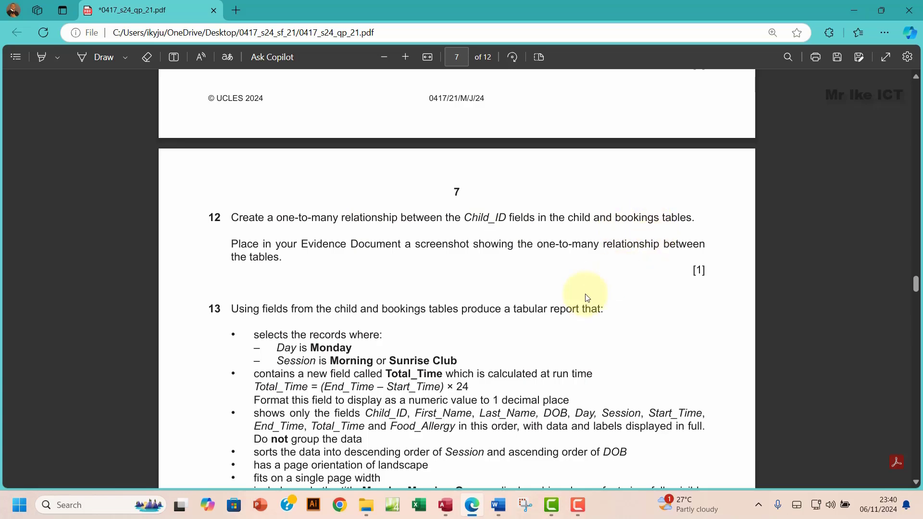
click(445, 505)
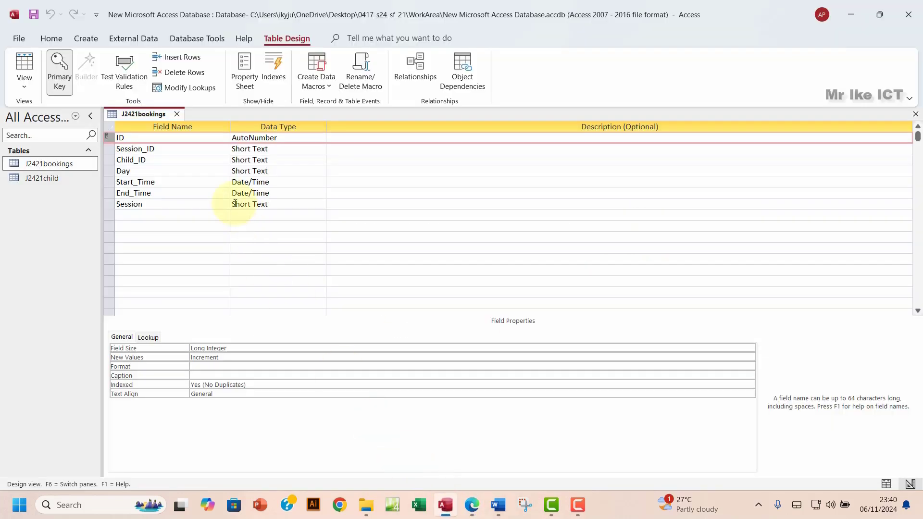
Step: Open the Relationships window with J2421child and J2421bookings added and their boxes enlarged
click(915, 115)
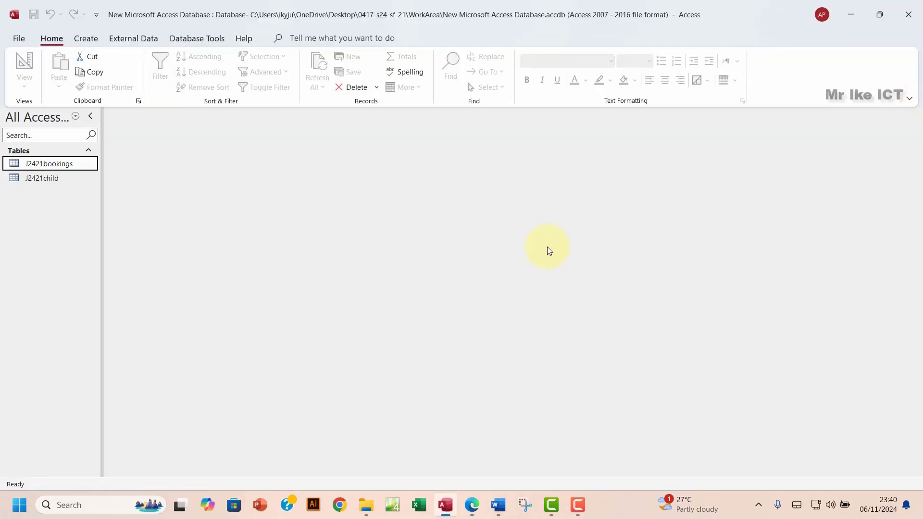
click(206, 41)
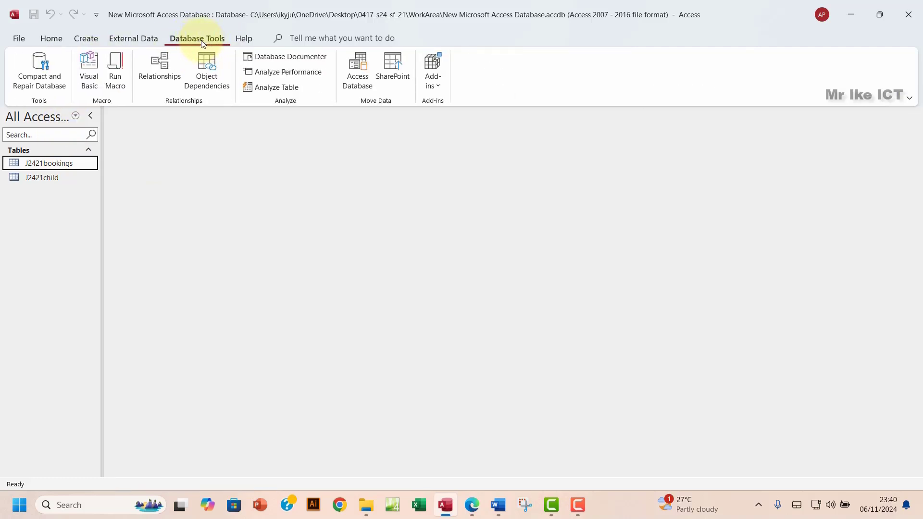
click(160, 68)
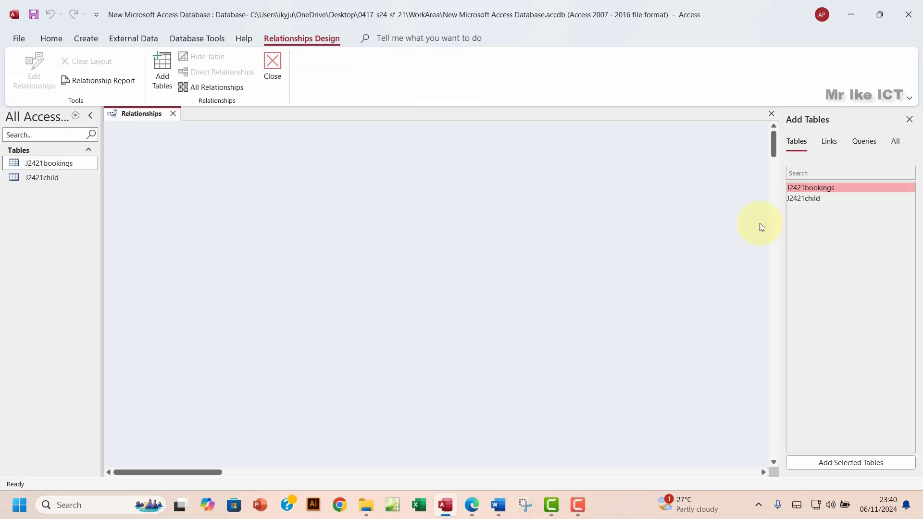
double_click(816, 198)
double_click(819, 187)
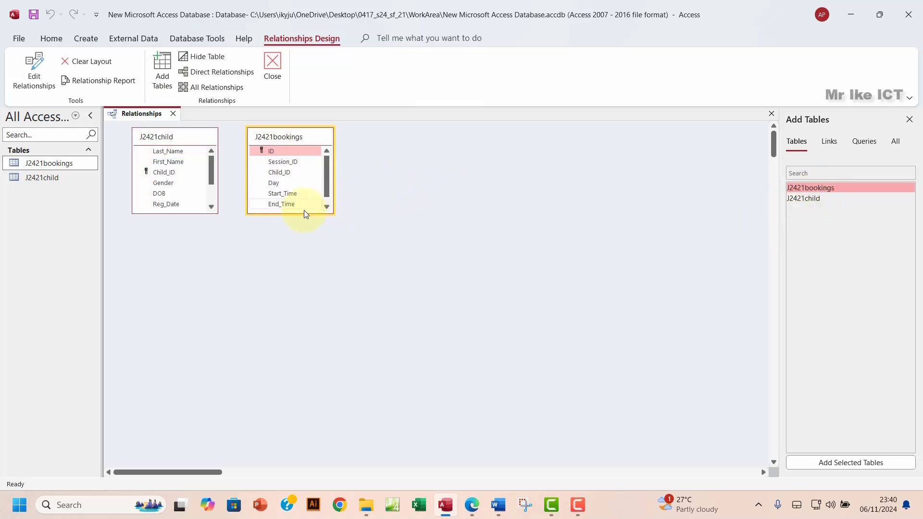
drag(307, 213, 306, 287)
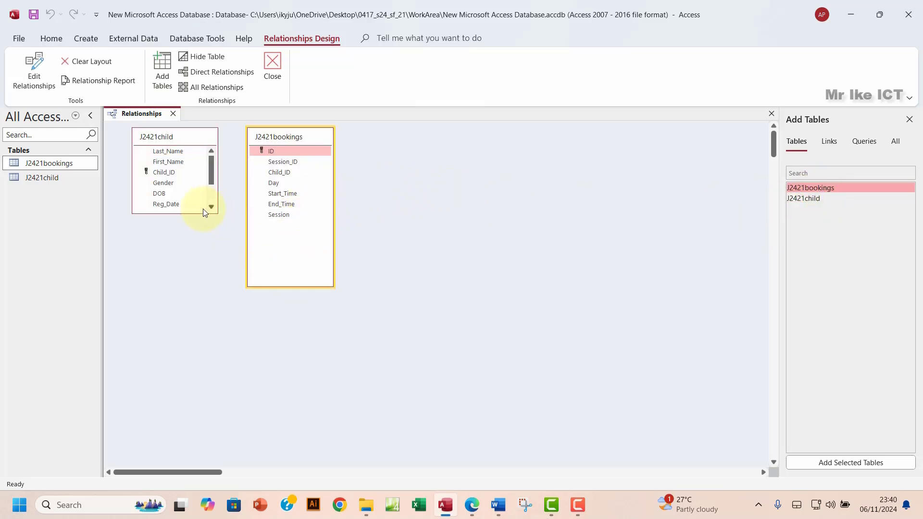
drag(191, 213, 195, 272)
Step: Create a one-to-many relationship joining Child_ID in J2421child to Child_ID in J2421bookings
drag(169, 174, 268, 183)
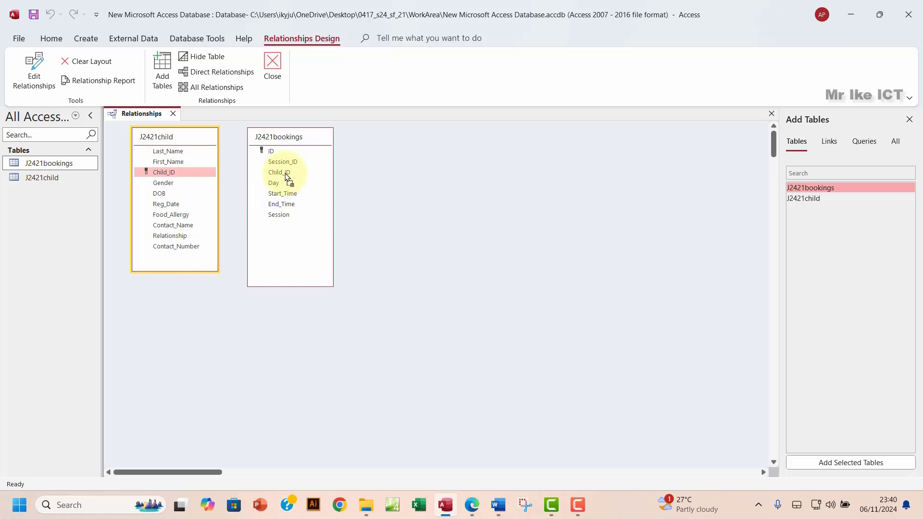
drag(287, 177, 286, 175)
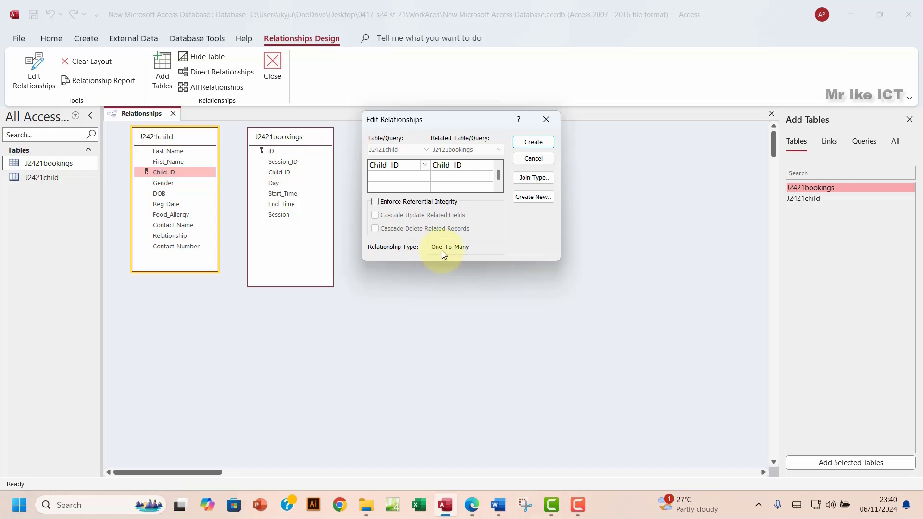
click(534, 144)
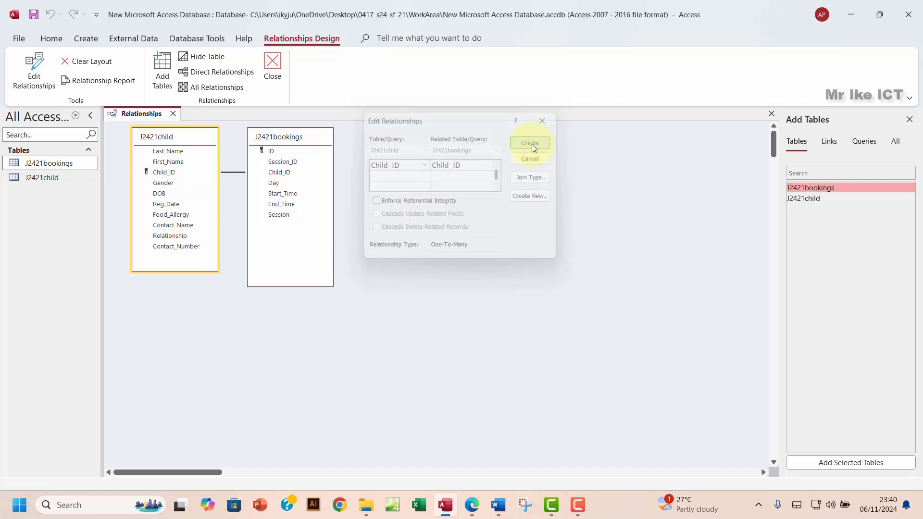
drag(284, 137, 280, 153)
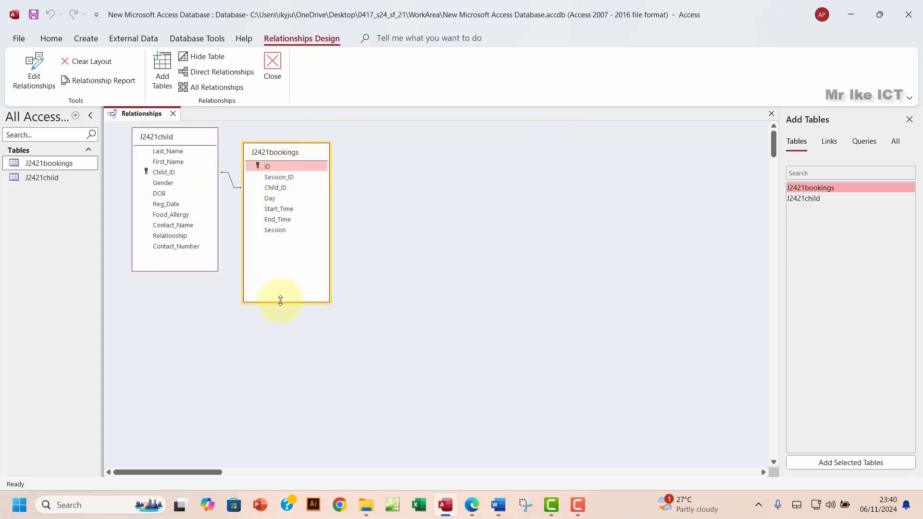
drag(280, 301, 268, 249)
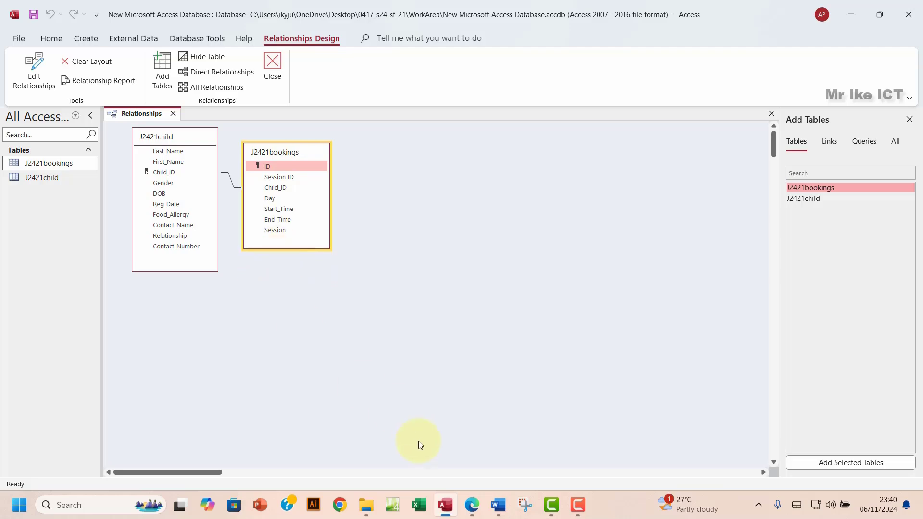
click(471, 505)
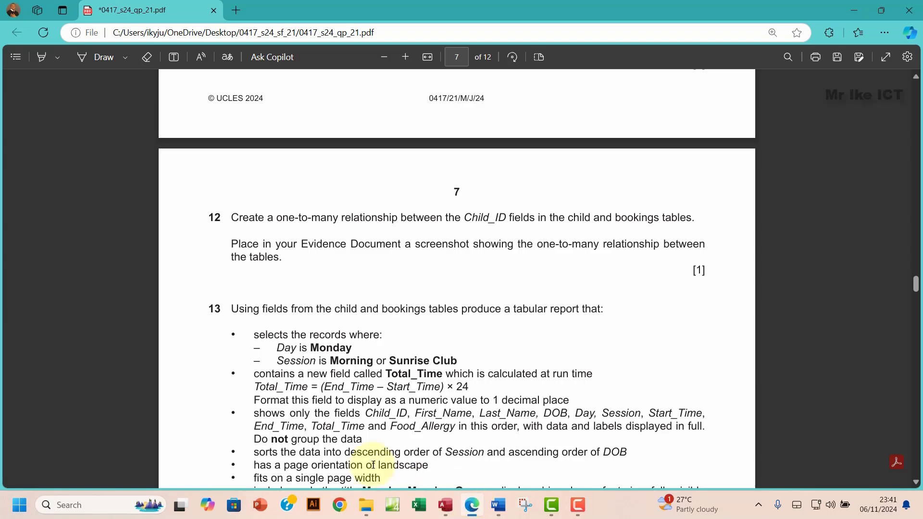
Step: Open the Child_ID relationship's details below the tables and snip both tables with the dialog
mouse_move(446, 515)
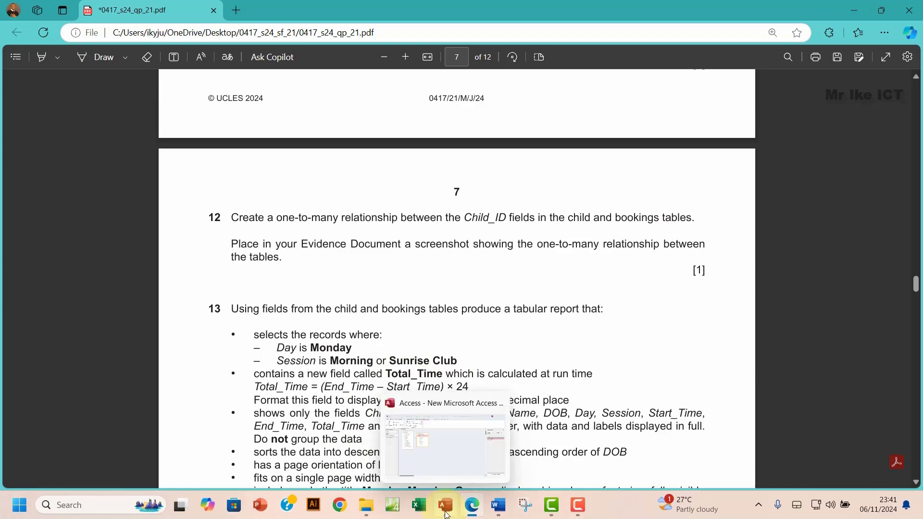
click(447, 515)
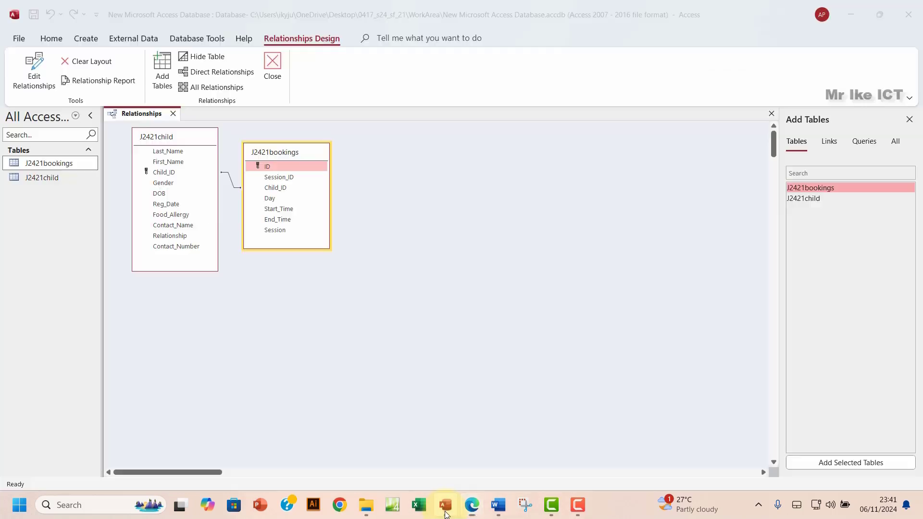
click(231, 179)
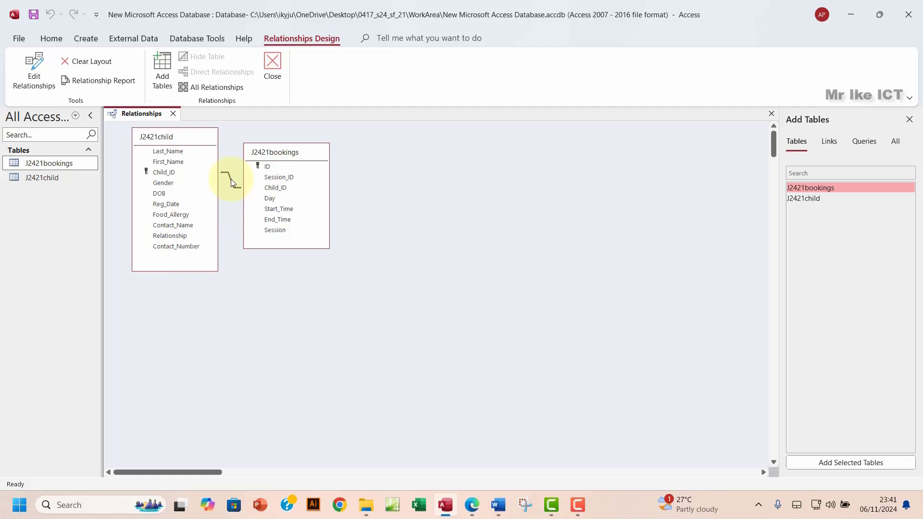
double_click(230, 179)
drag(424, 208, 223, 272)
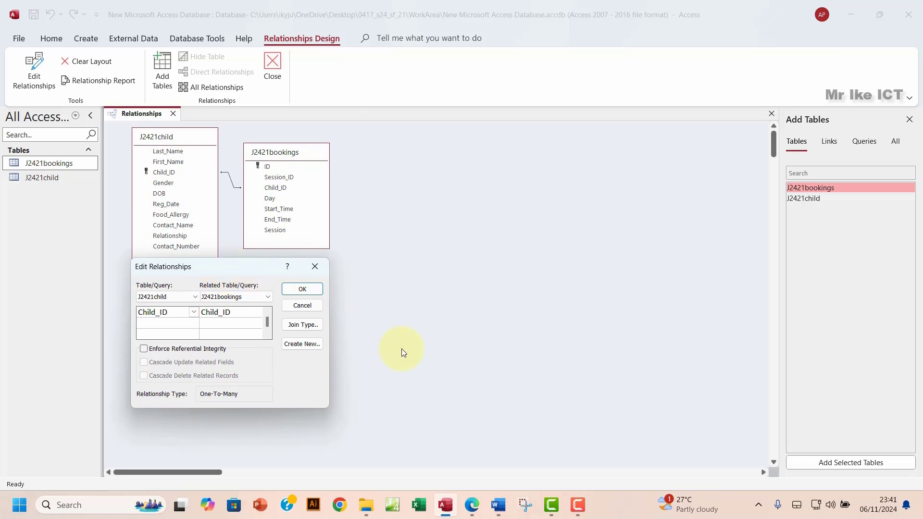
key(super+shift+s)
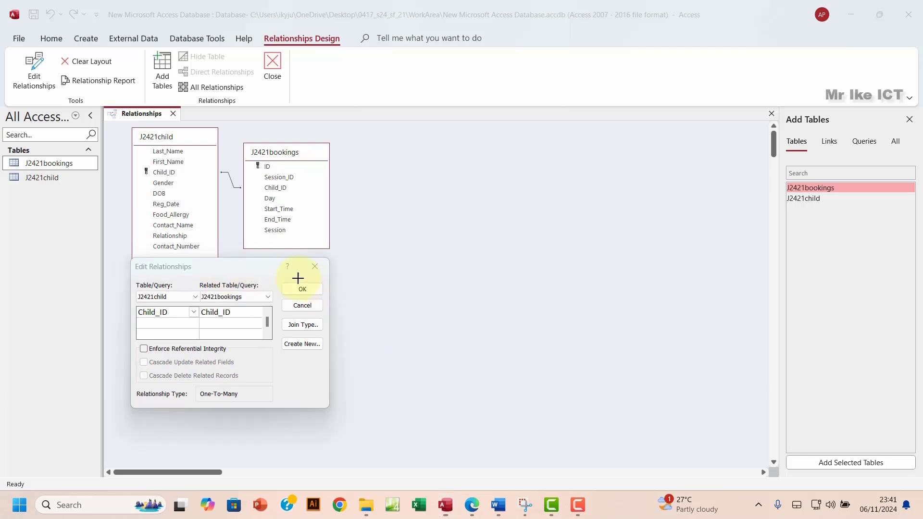
drag(102, 101, 333, 411)
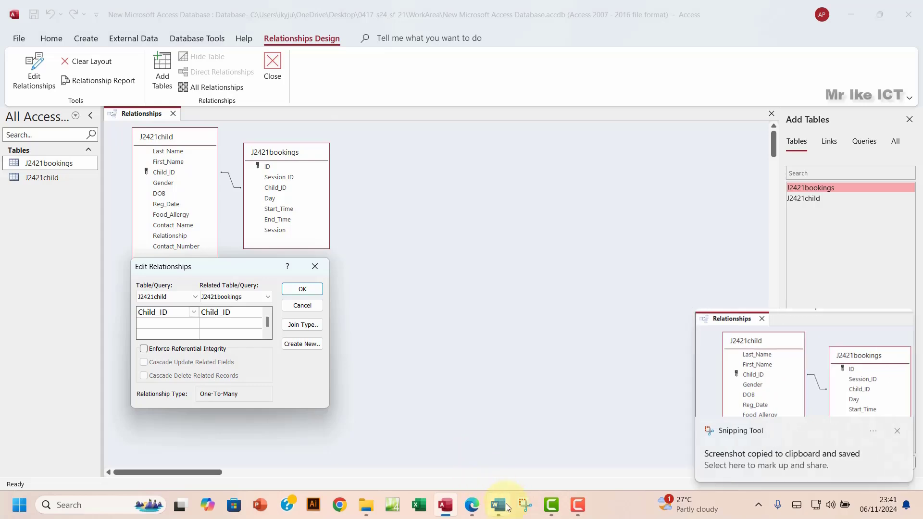
click(478, 515)
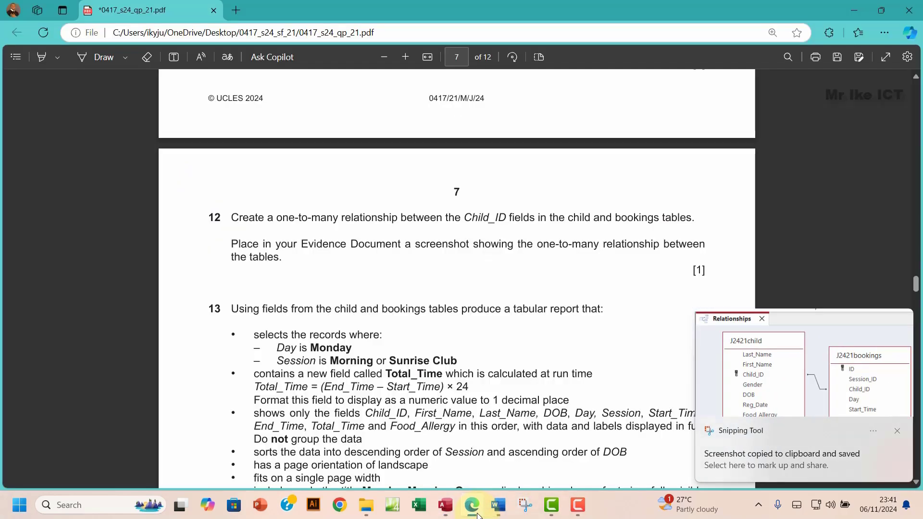
click(477, 514)
Step: Paste the relationships screenshot under Step 12 evidence in the Word document
click(497, 514)
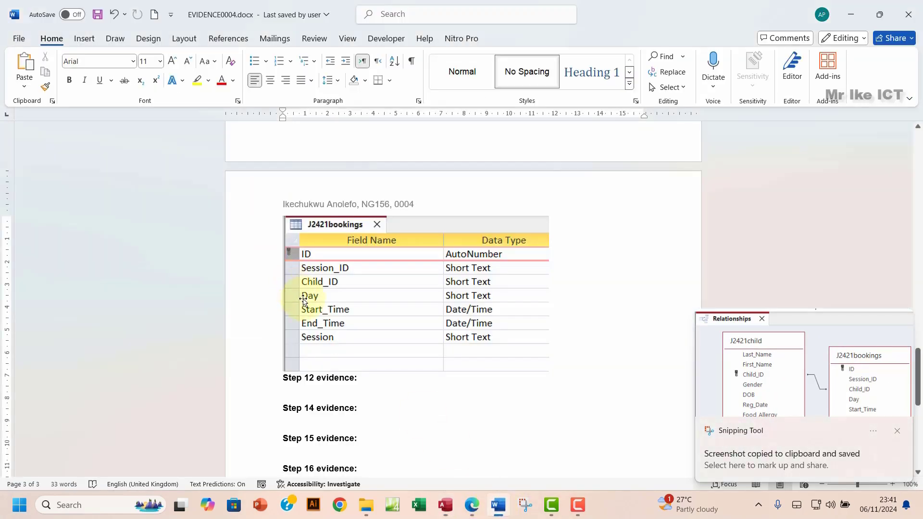
click(294, 394)
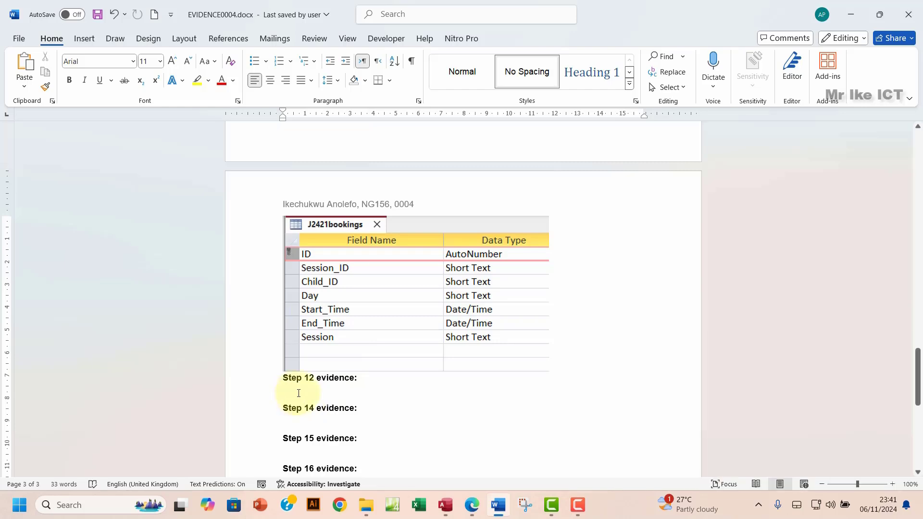
key(ctrl+v)
scroll(365, 368, down, 5)
scroll(365, 368, down, 3)
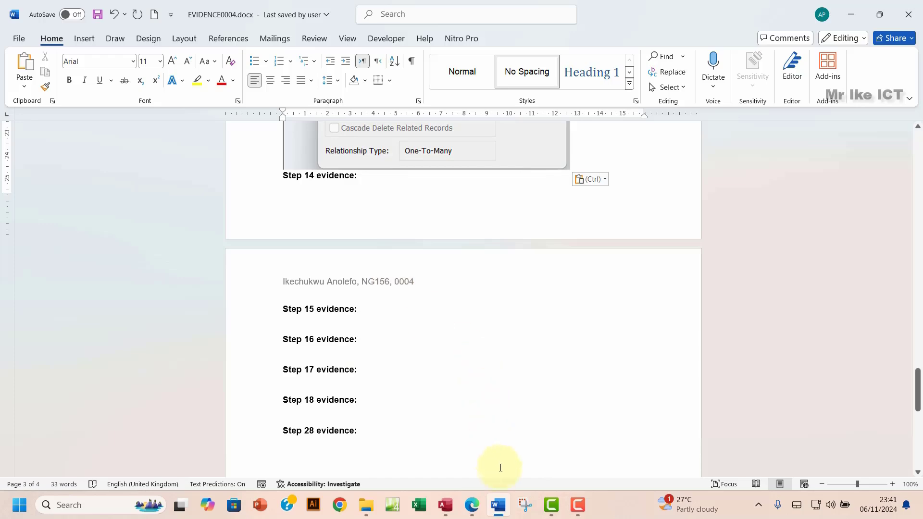
Step: Highlight both paragraphs of question 12 green in the exam paper, then review the Word document
click(472, 505)
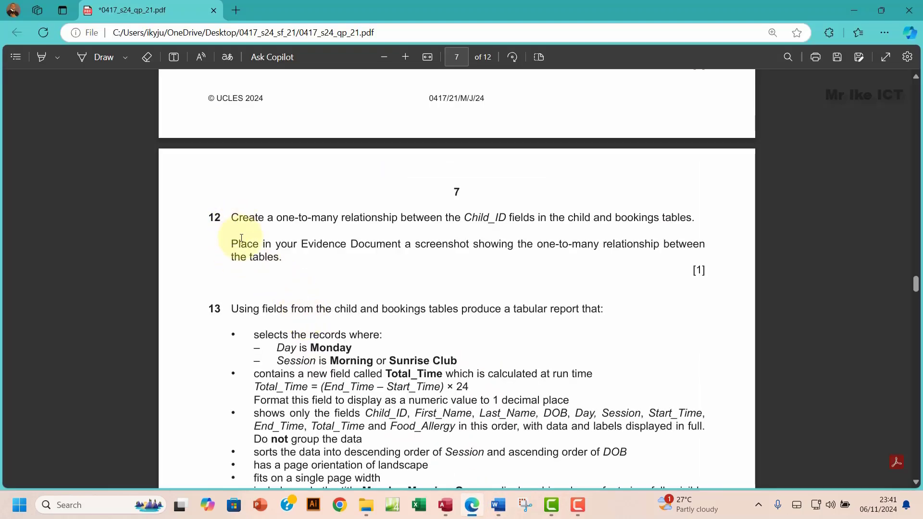
drag(235, 231, 291, 245)
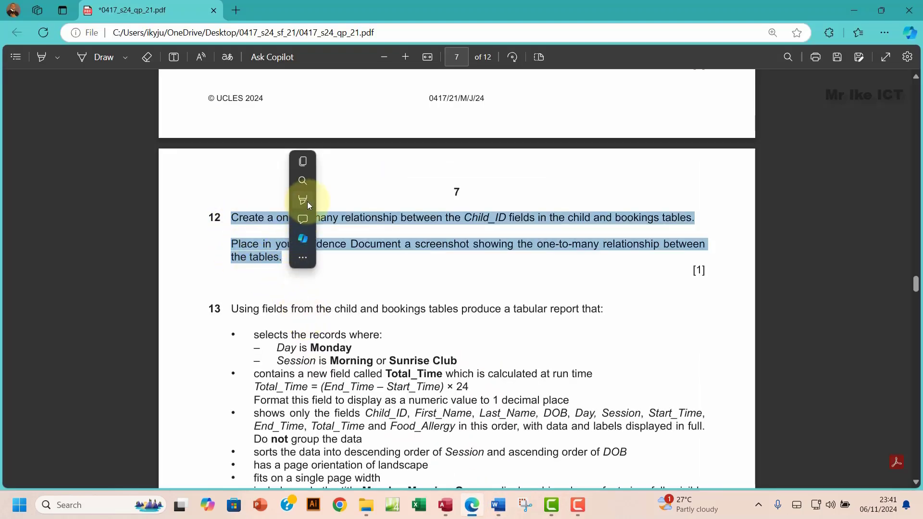
mouse_move(307, 201)
click(421, 222)
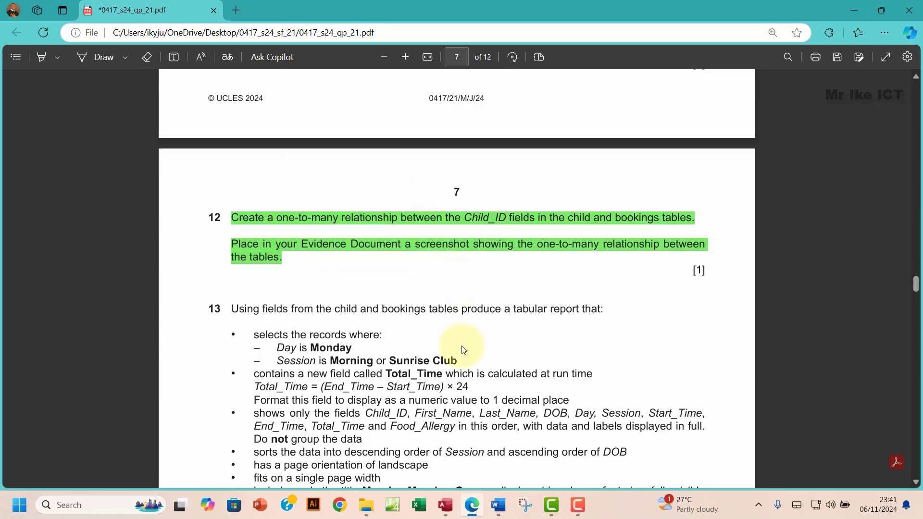
click(498, 507)
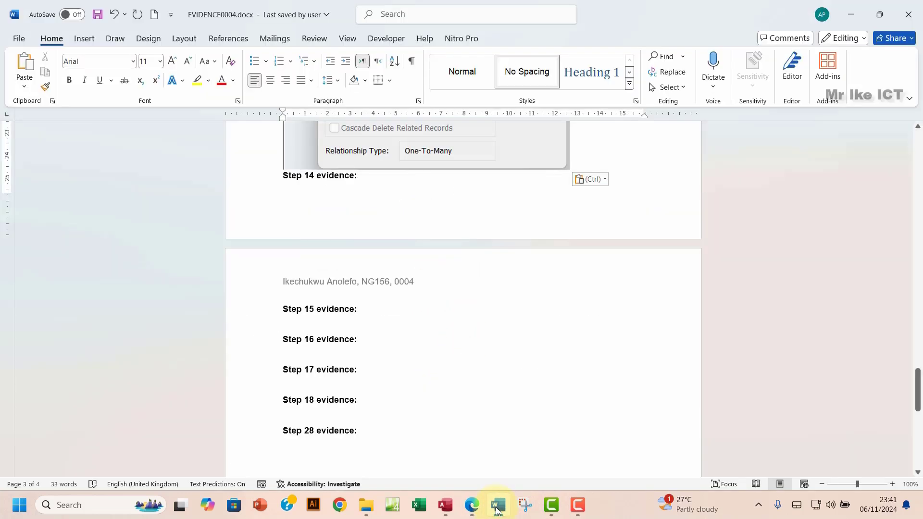
scroll(414, 342, up, 10)
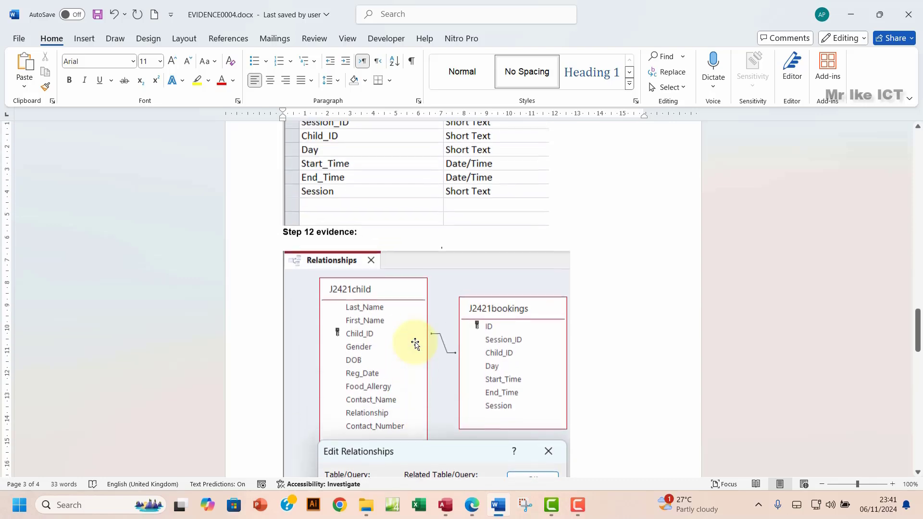
scroll(414, 343, up, 1)
scroll(415, 345, down, 12)
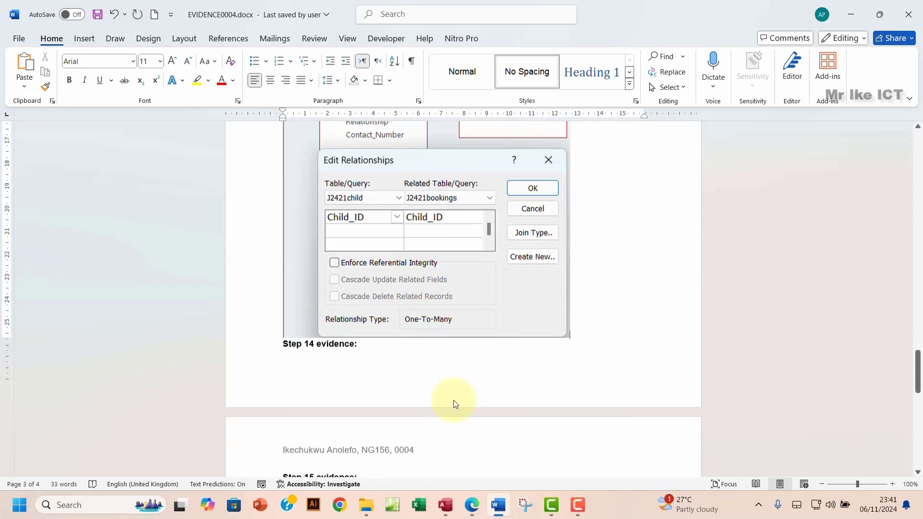
scroll(455, 404, down, 1)
Step: Read question 13, marking the decimal place formatting, field order and required fields bullet
click(473, 504)
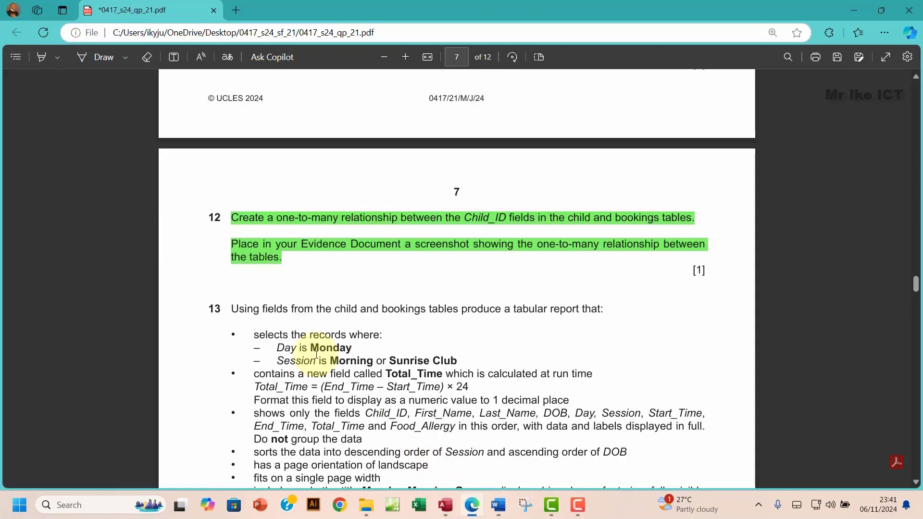
scroll(317, 355, down, 3)
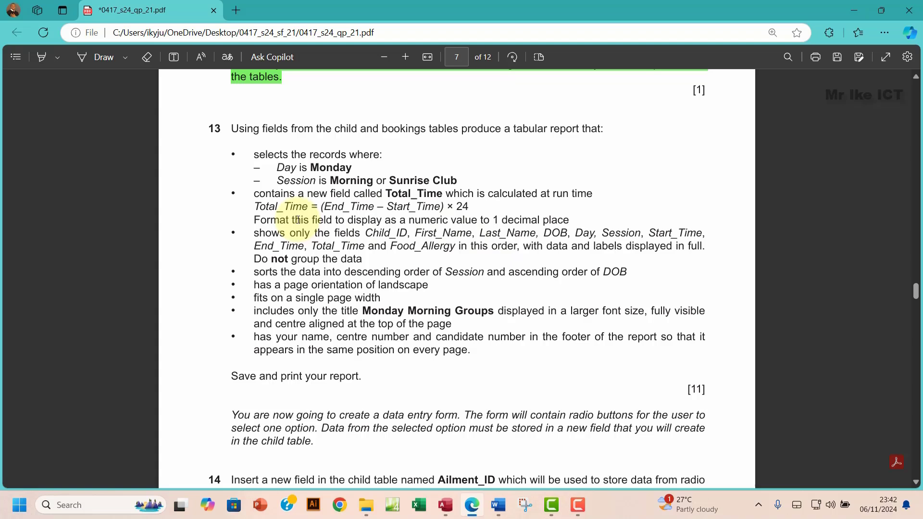
drag(334, 221, 367, 239)
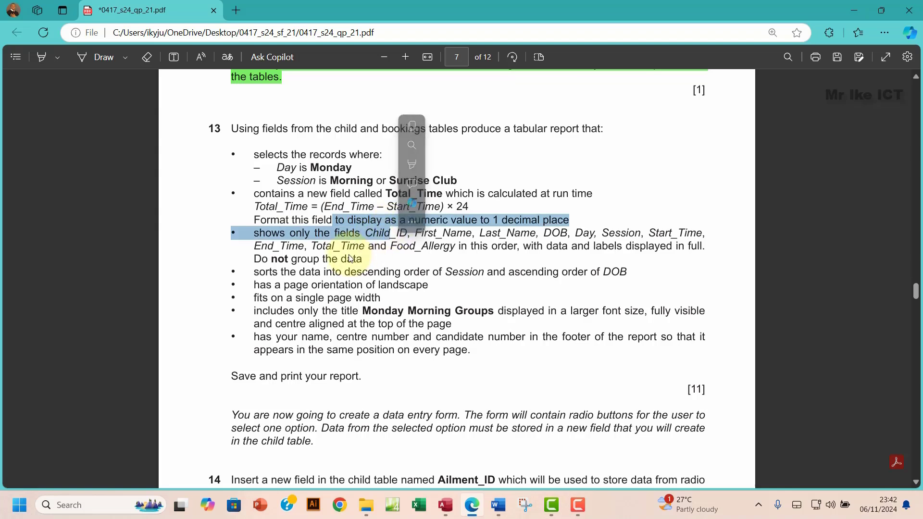
click(263, 235)
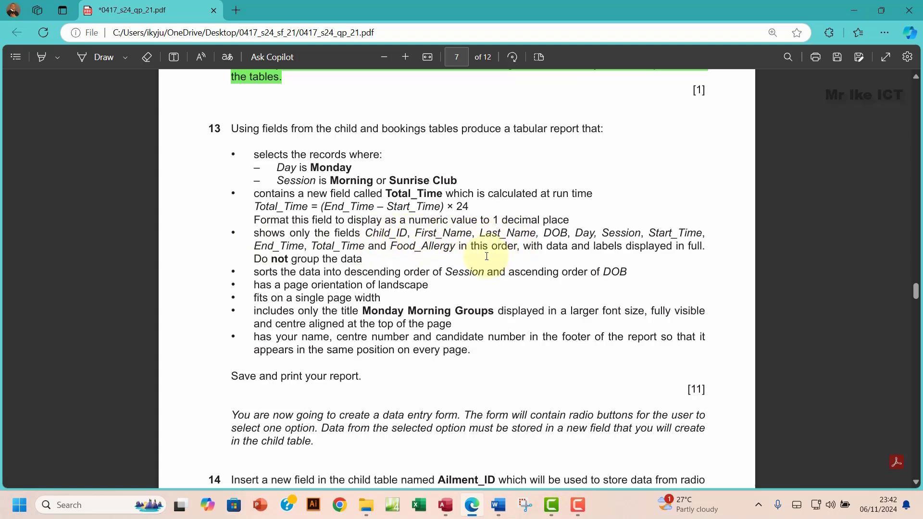
drag(492, 248, 510, 247)
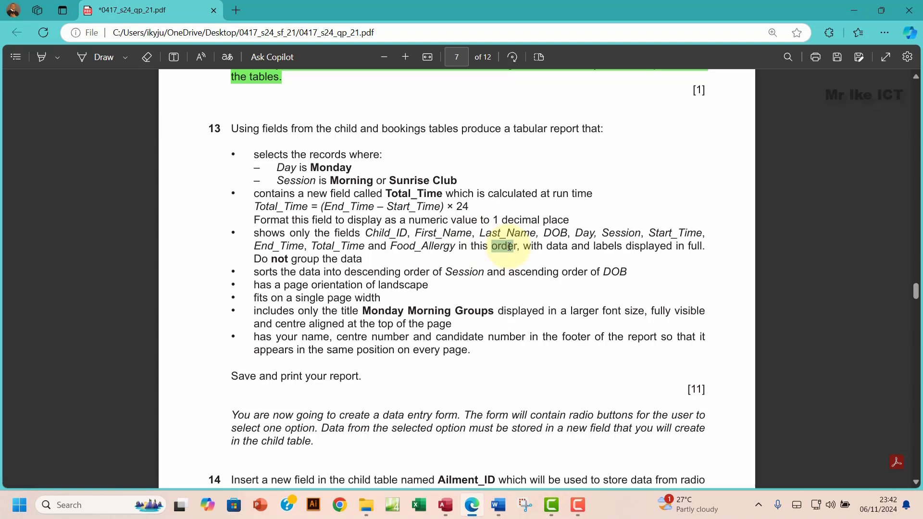
drag(510, 247, 510, 248)
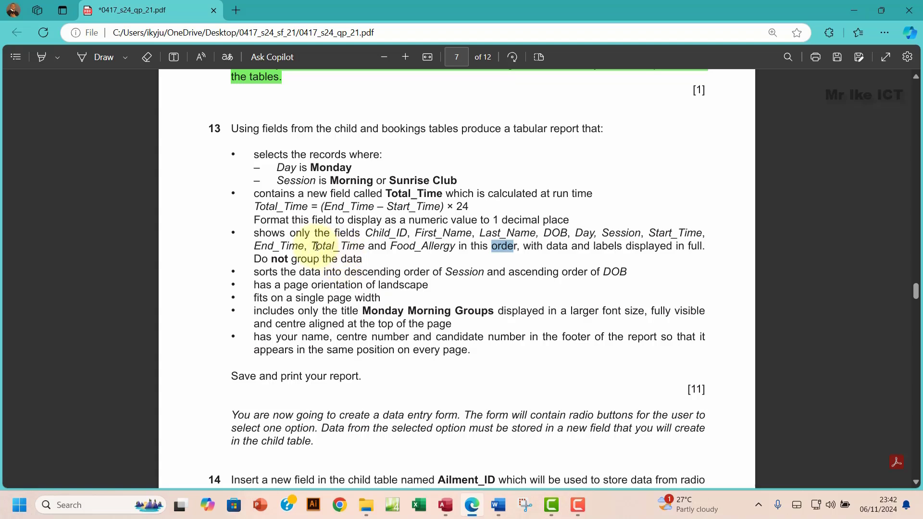
drag(256, 235, 364, 259)
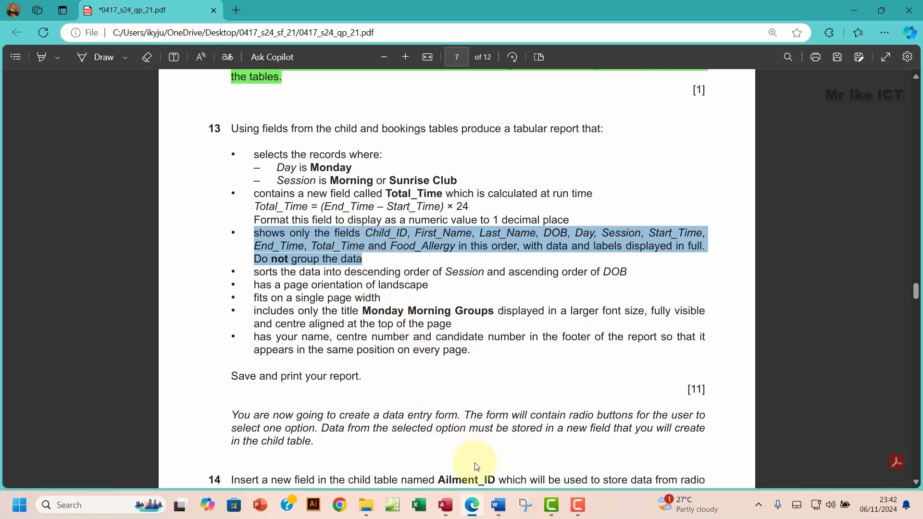
key(alt+Tab)
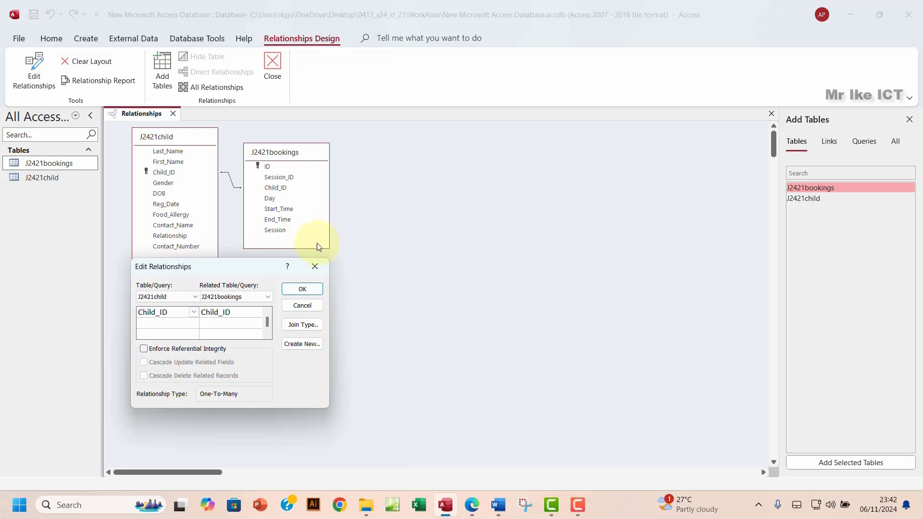
Step: Close the Edit Relationships dialog, Add Tables pane and Relationships tab, and start Query1 in Query Design
click(315, 267)
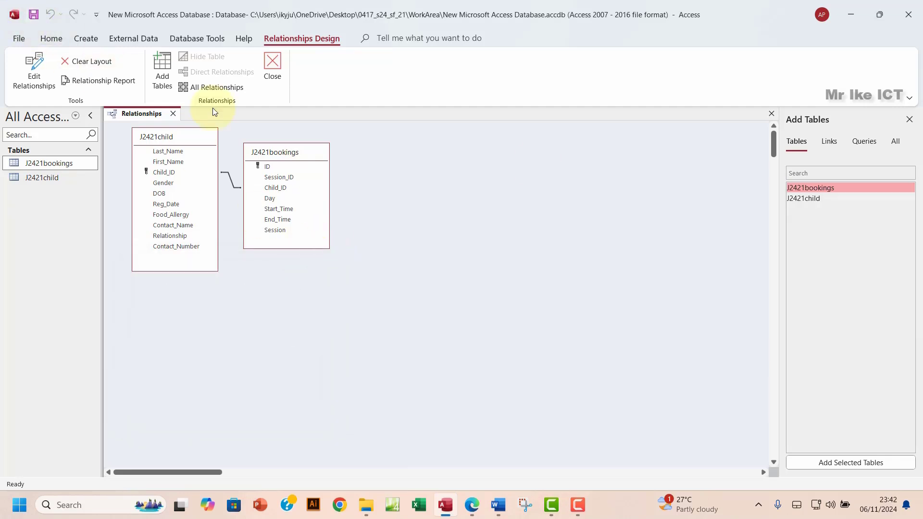
click(909, 119)
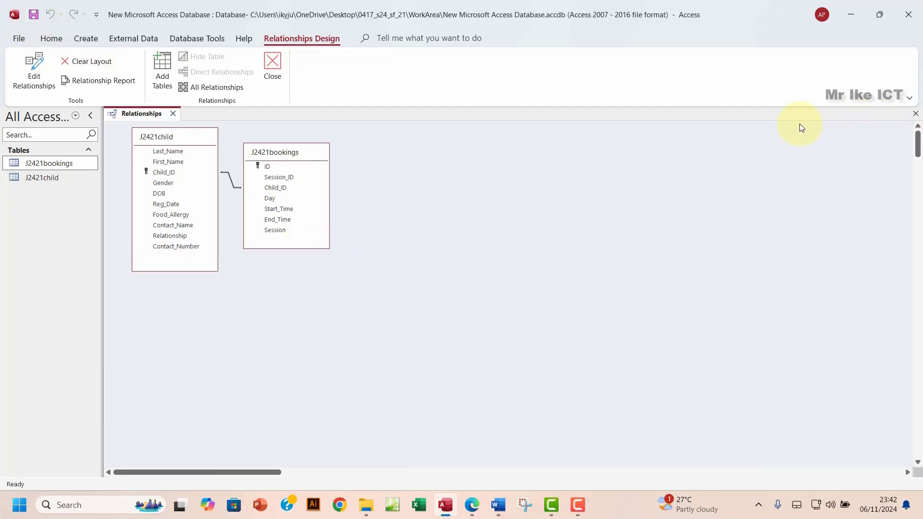
click(915, 113)
click(85, 39)
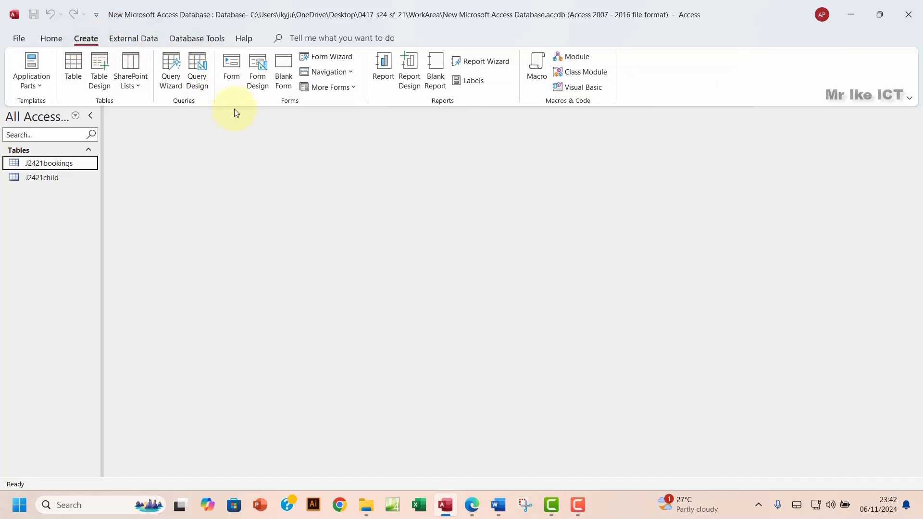
click(198, 82)
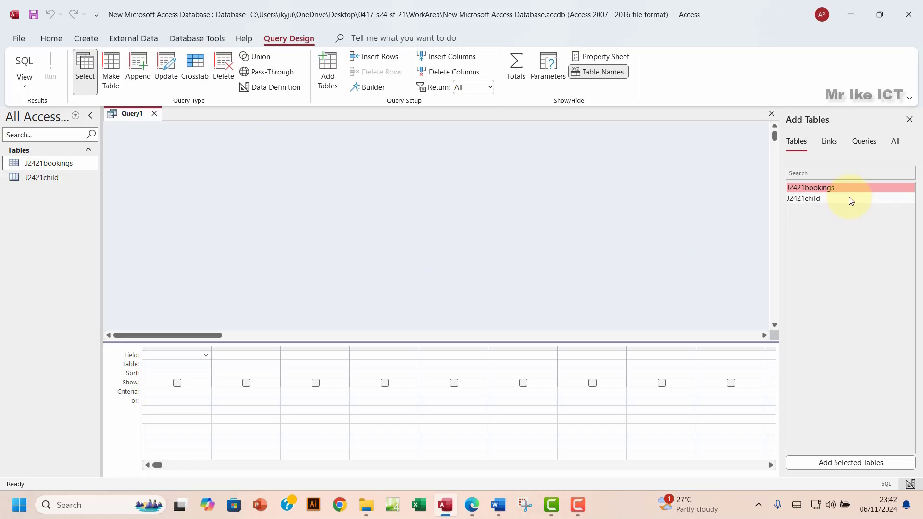
Step: Add the J2421bookings and J2421child tables to Query1 and enlarge both table boxes
double_click(828, 187)
double_click(817, 198)
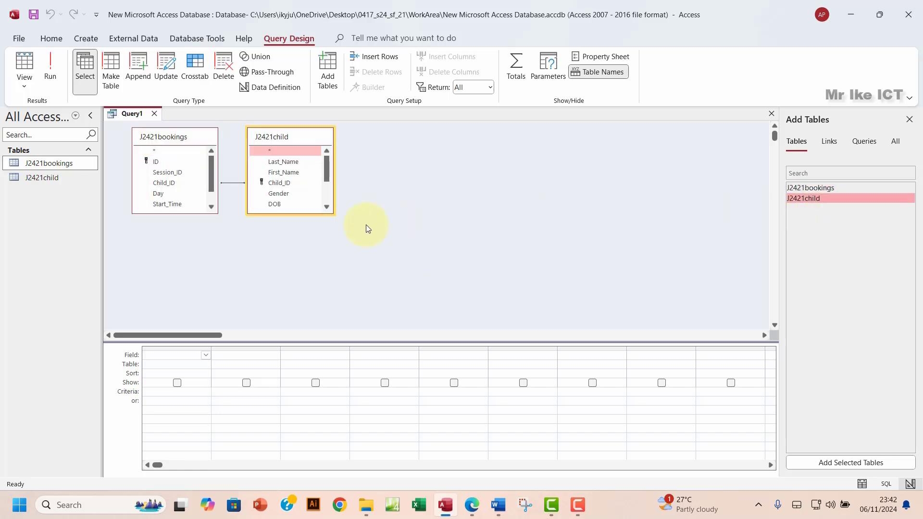
drag(307, 214, 307, 250)
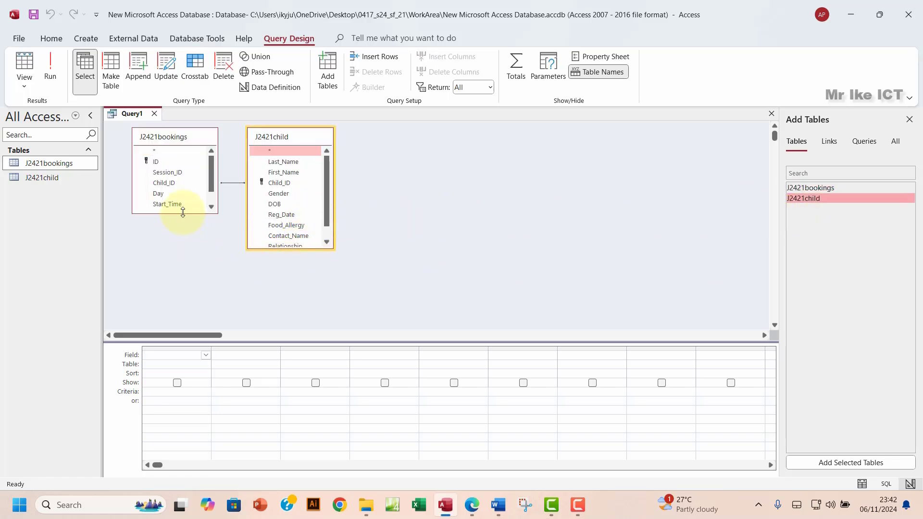
drag(182, 212, 191, 255)
drag(307, 250, 313, 273)
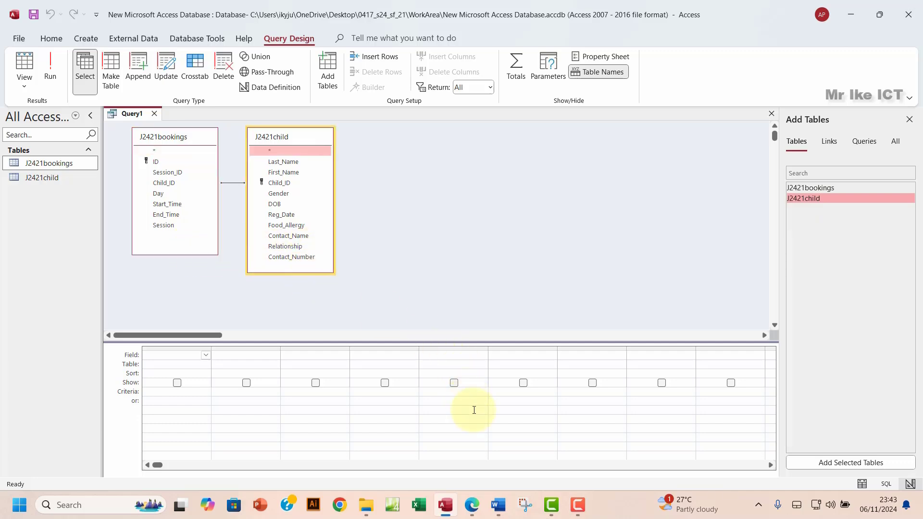
click(473, 509)
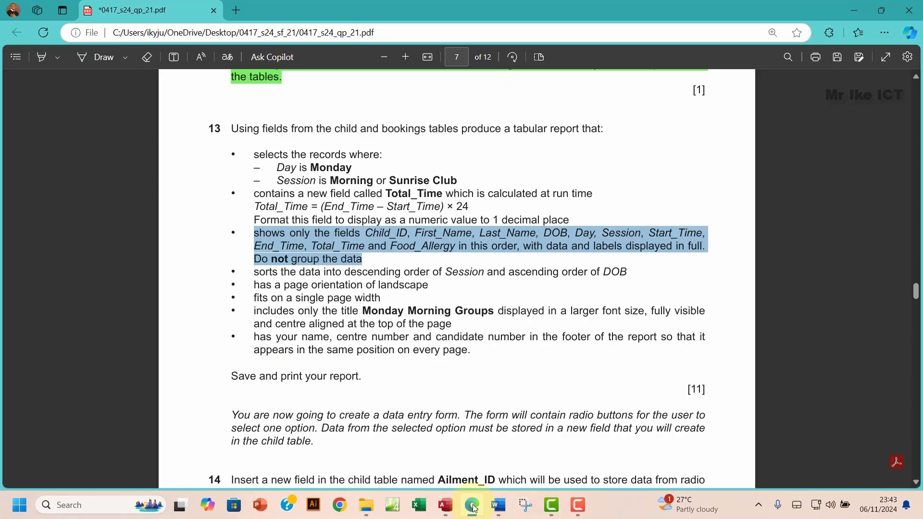
click(474, 508)
click(473, 509)
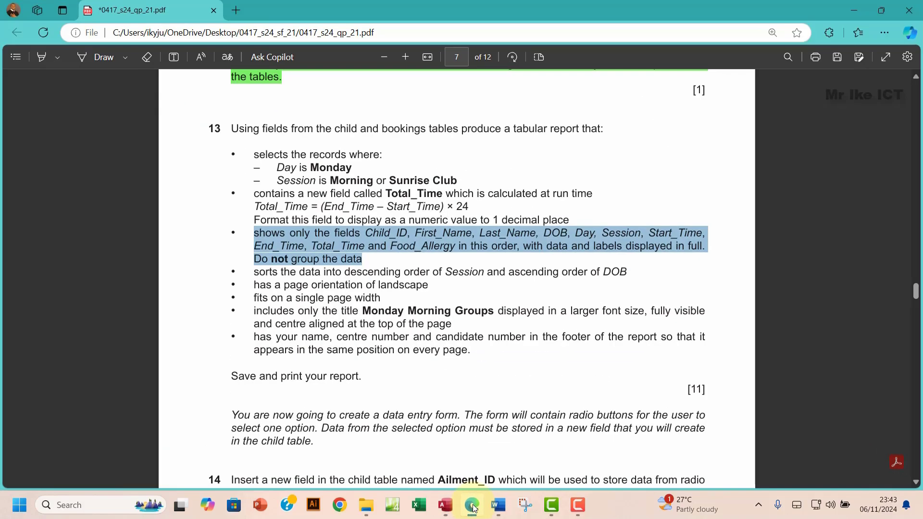
click(473, 508)
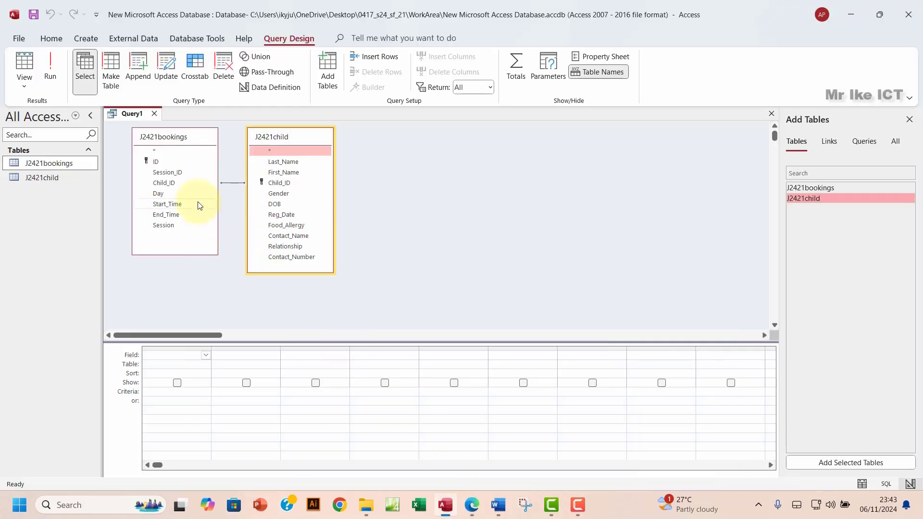
Step: Add Child_ID, First_Name, DOB, Day and Session to the design grid
double_click(175, 184)
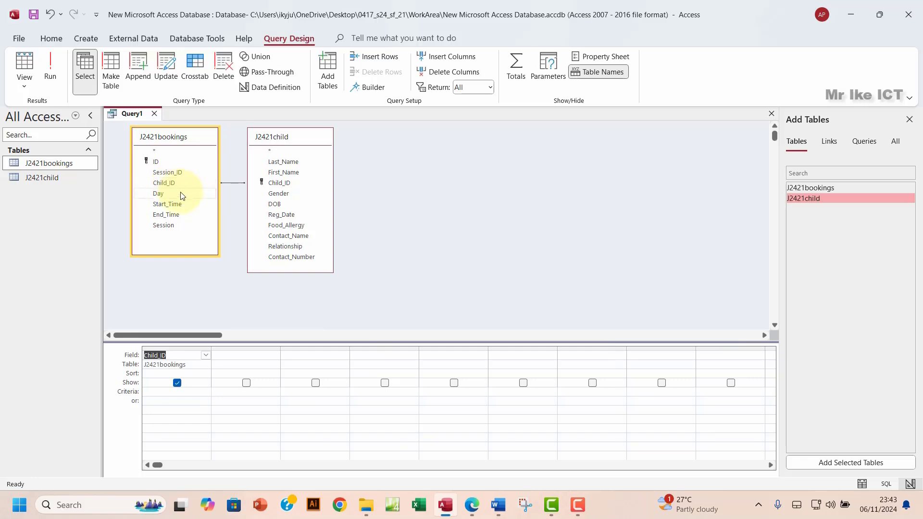
double_click(294, 172)
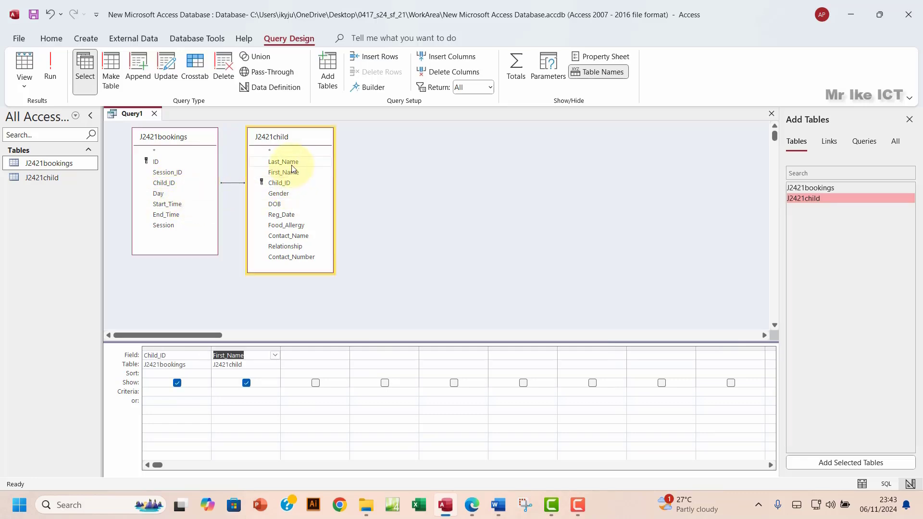
click(476, 506)
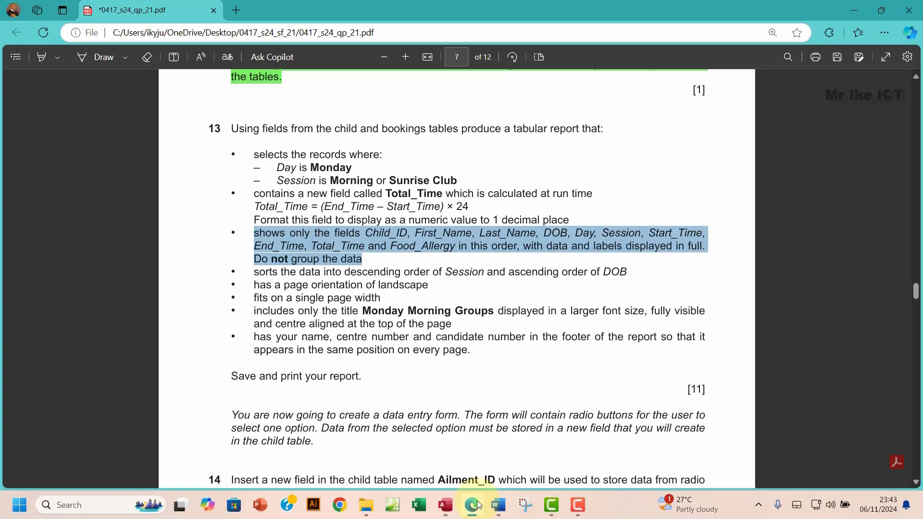
click(475, 506)
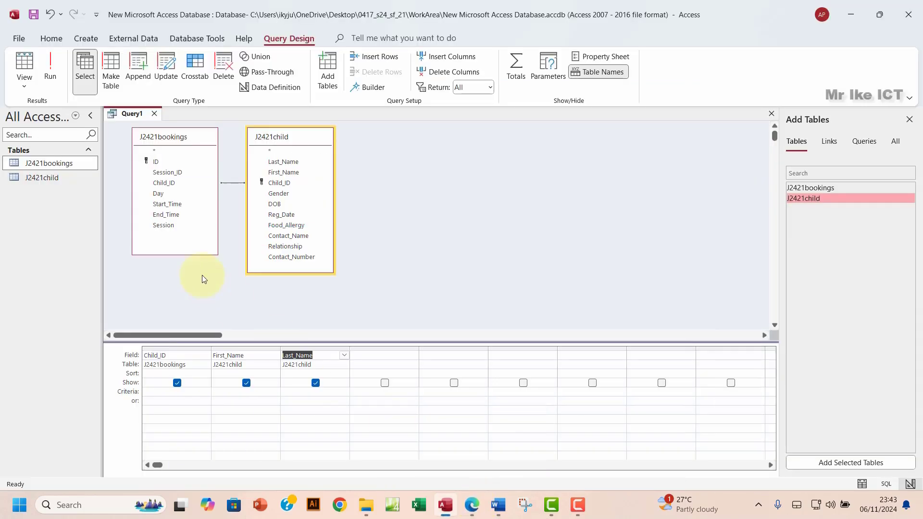
double_click(274, 203)
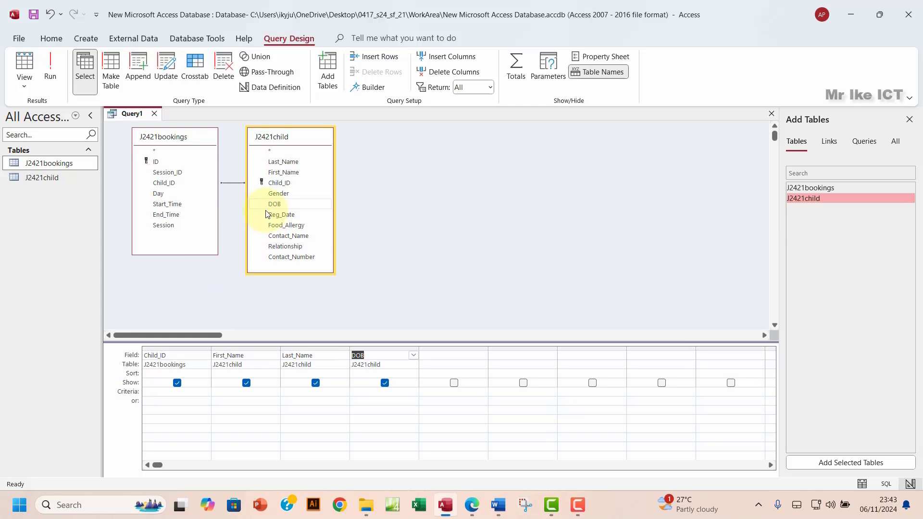
double_click(159, 194)
double_click(164, 225)
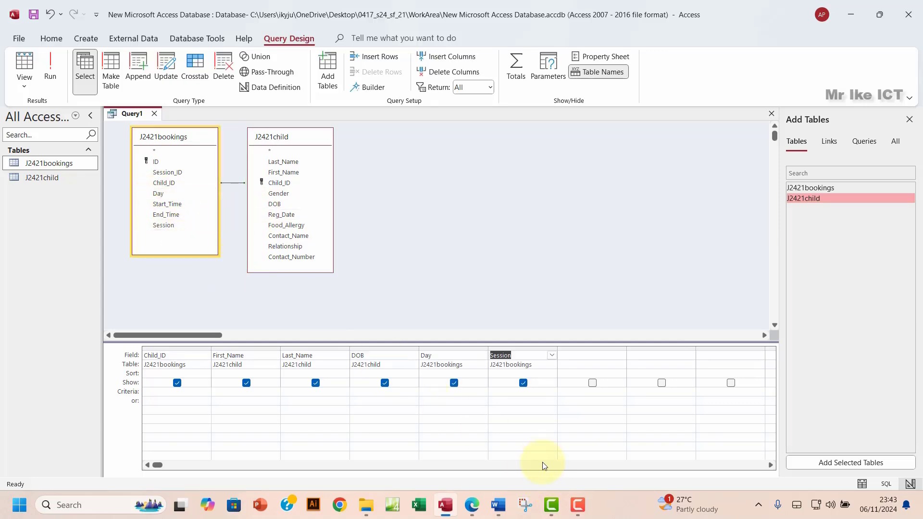
Step: Add Start_Time, End_Time and Food_Allergy to the design grid
click(478, 511)
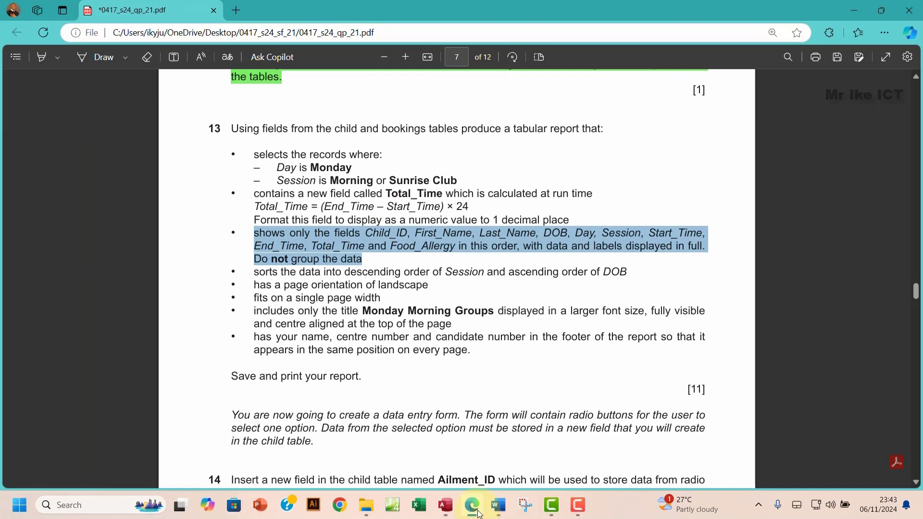
click(478, 512)
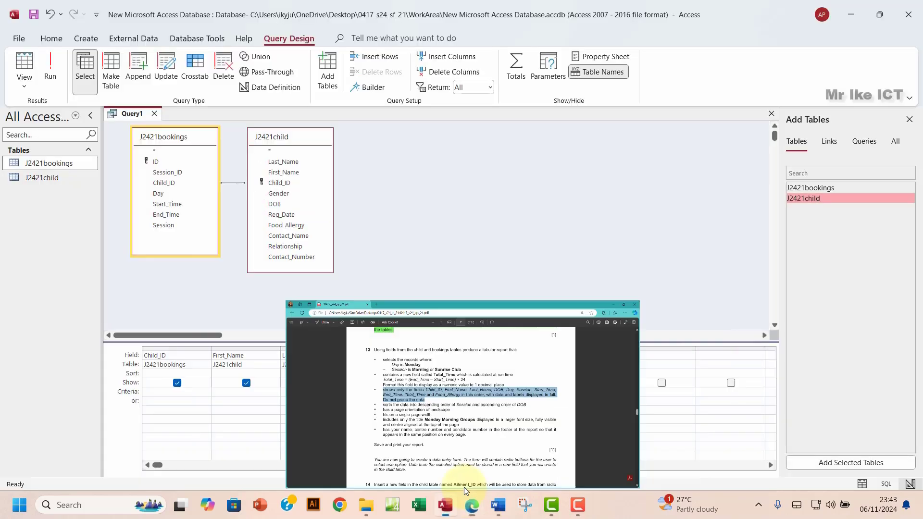
double_click(172, 205)
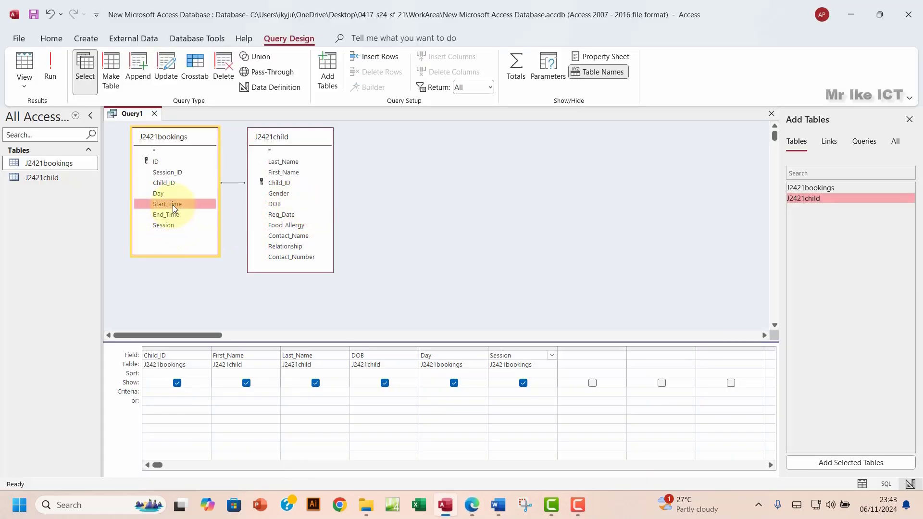
double_click(179, 215)
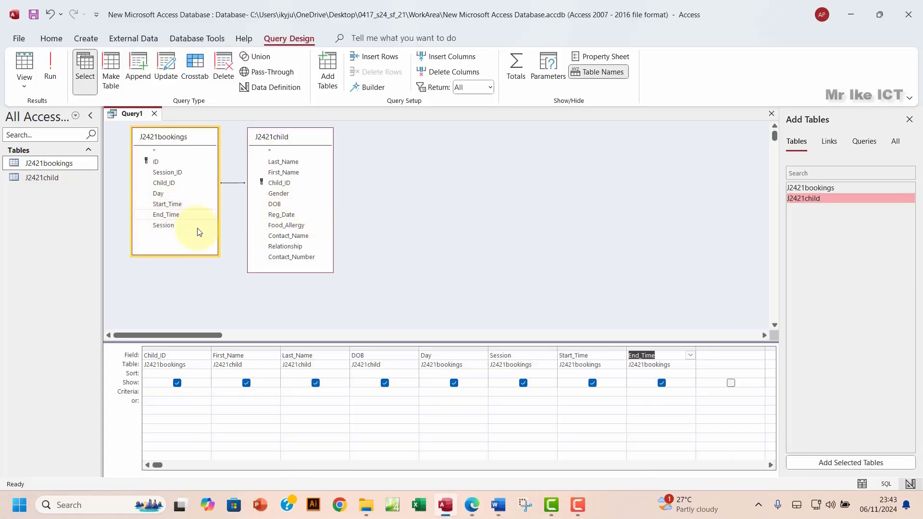
click(472, 506)
click(339, 259)
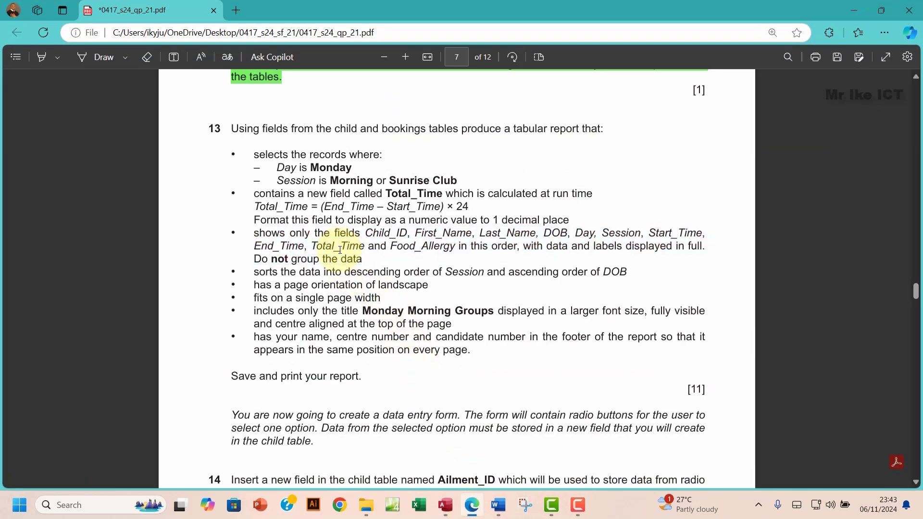
drag(311, 246, 365, 249)
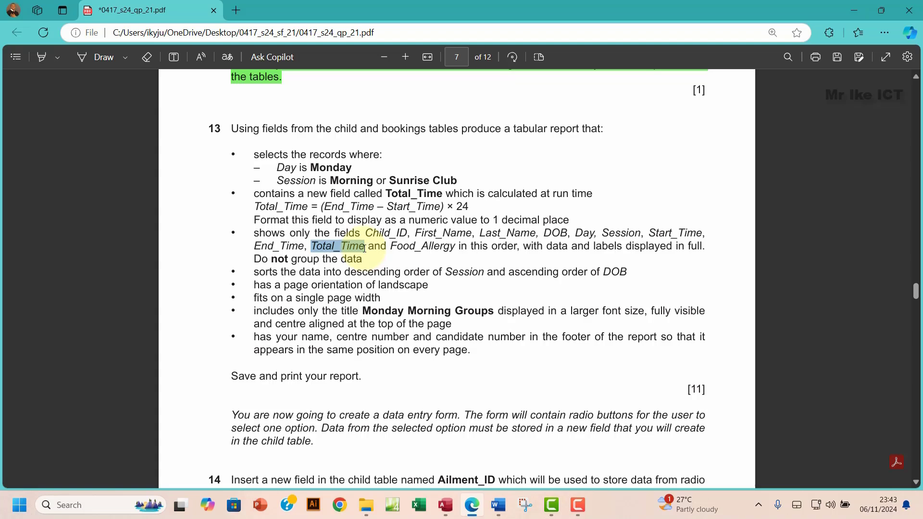
mouse_move(438, 496)
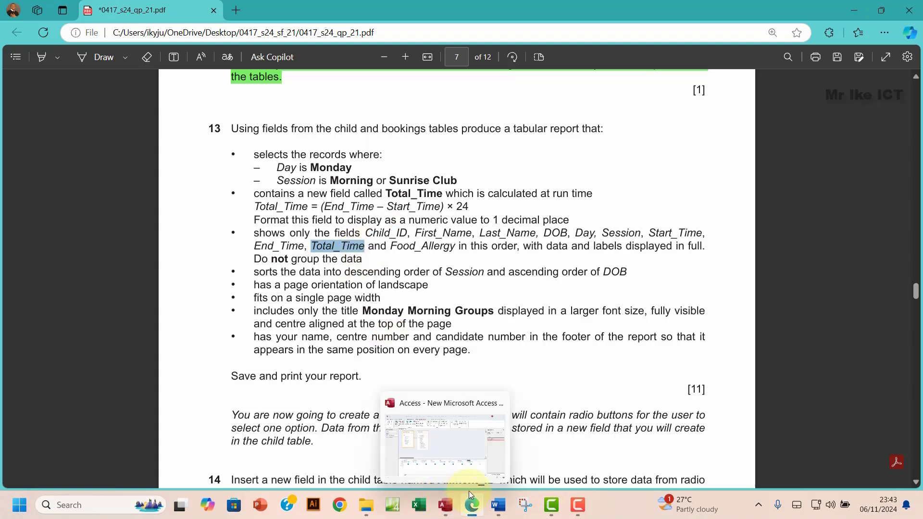
click(419, 433)
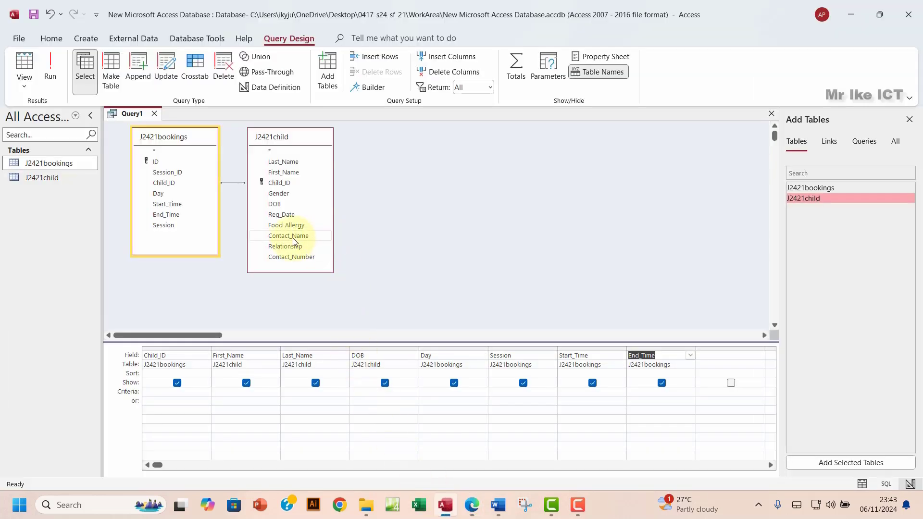
double_click(292, 225)
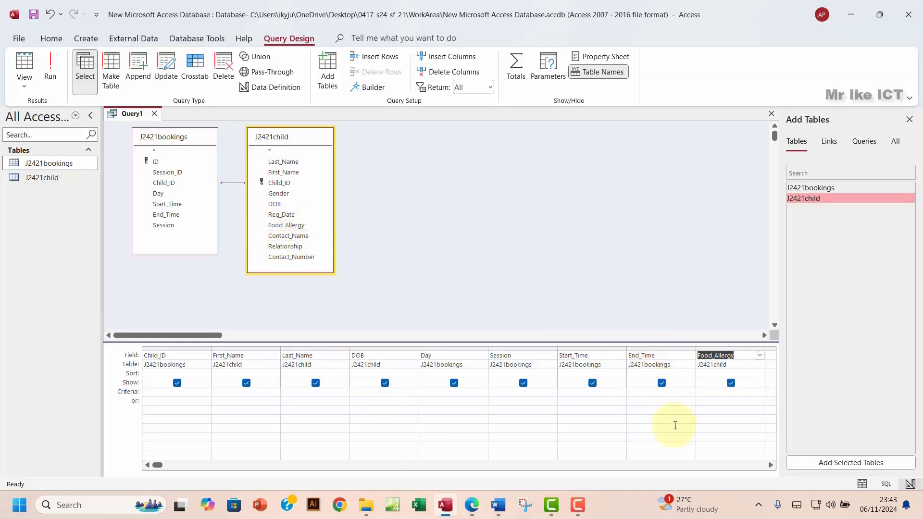
Step: Highlight the field-list requirement green in the exam paper, then select the next empty Field cell
click(769, 465)
click(769, 465)
click(636, 356)
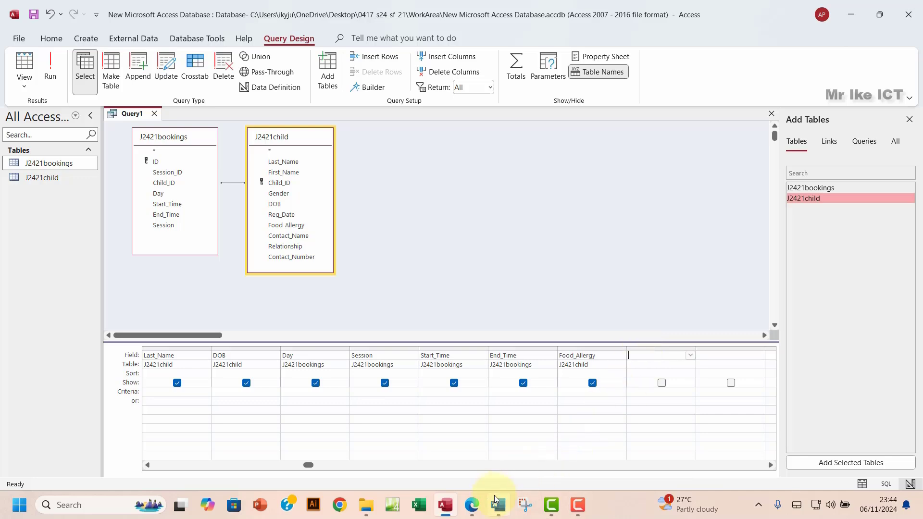
click(472, 504)
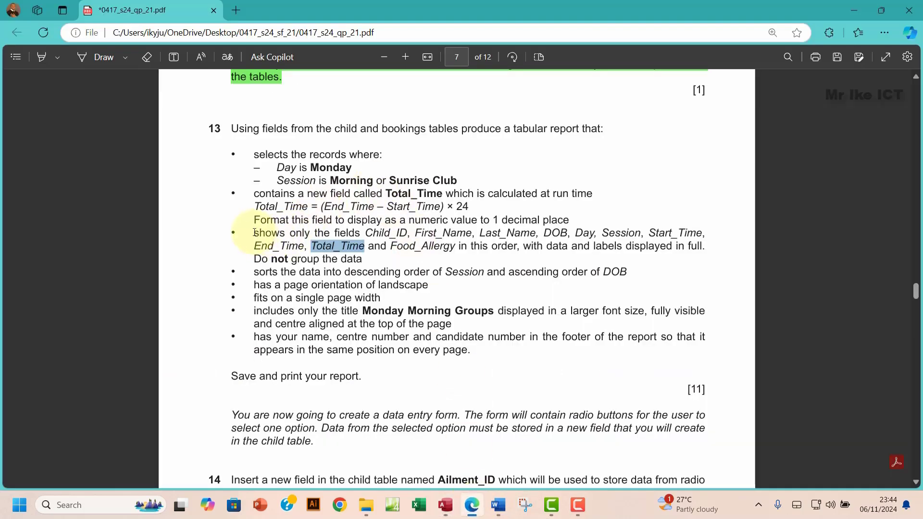
drag(254, 233, 363, 259)
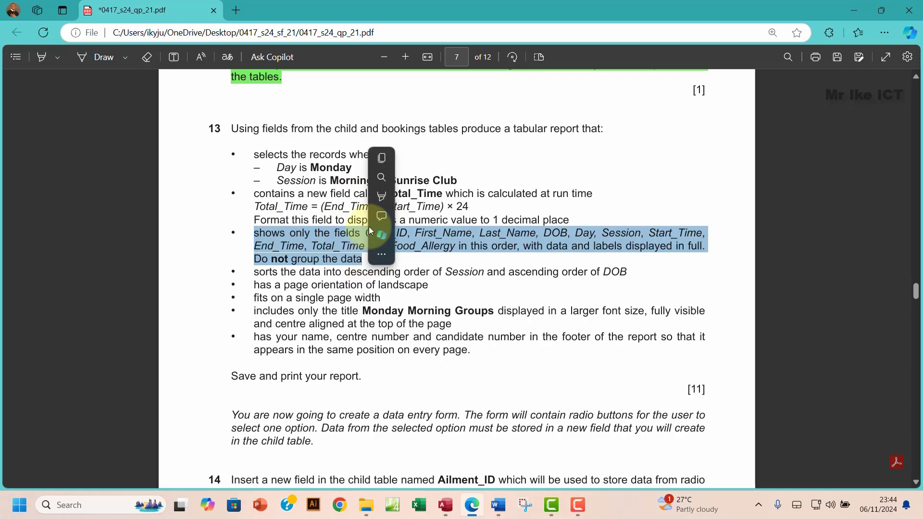
mouse_move(385, 196)
click(516, 212)
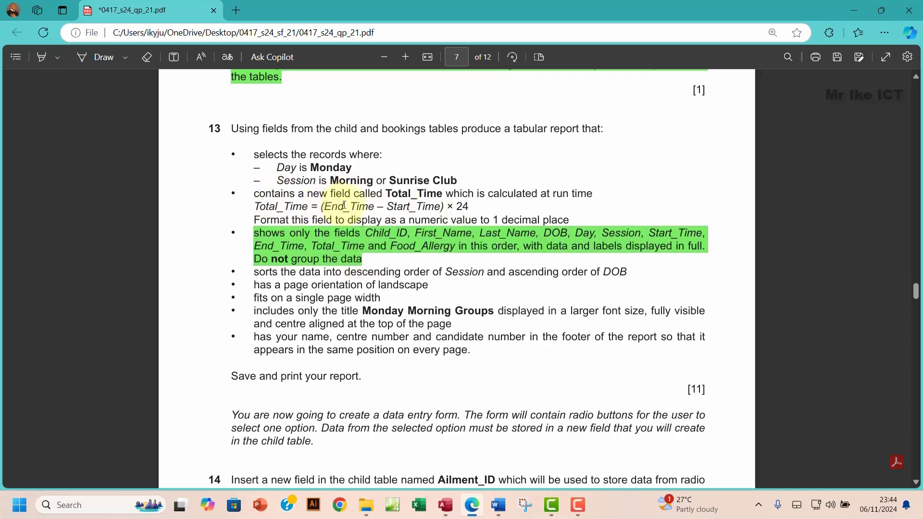
double_click(395, 195)
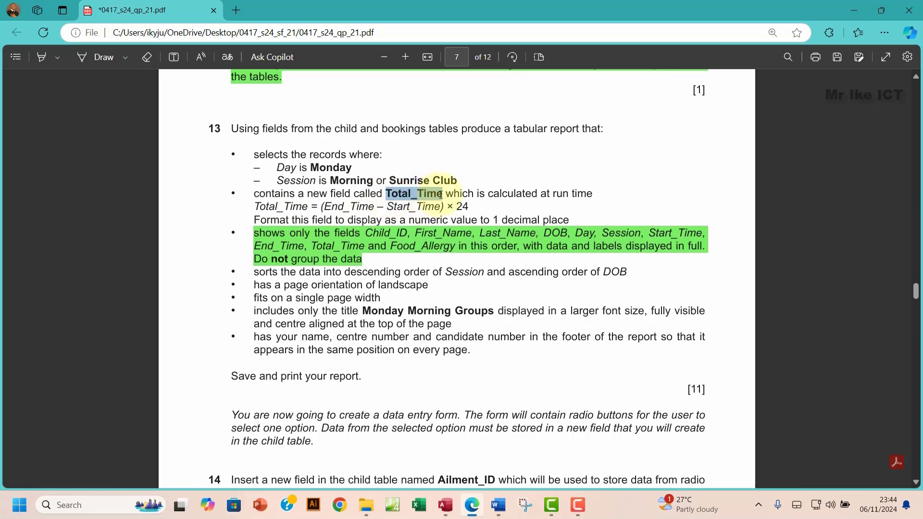
click(462, 94)
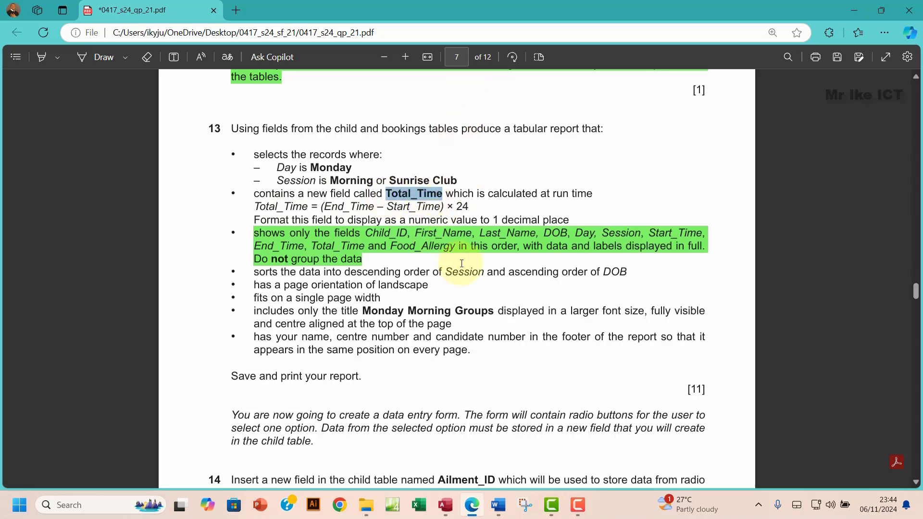
click(452, 508)
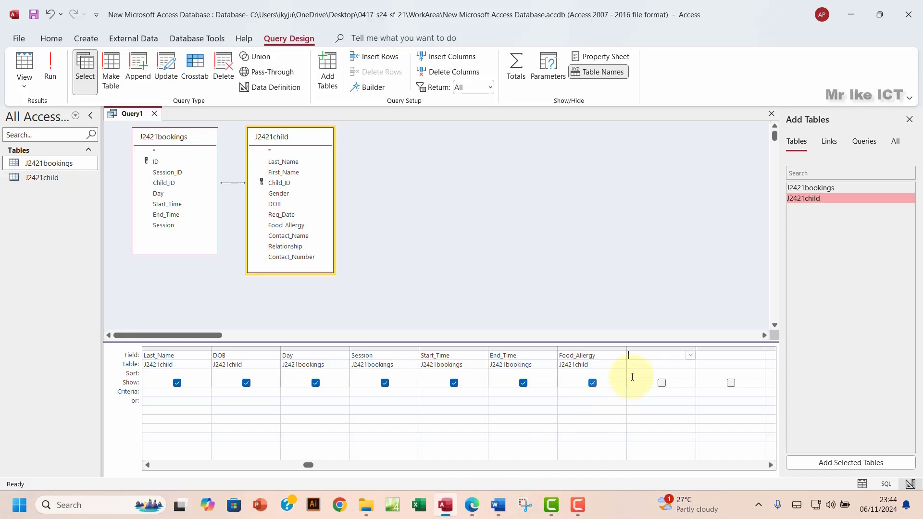
click(646, 354)
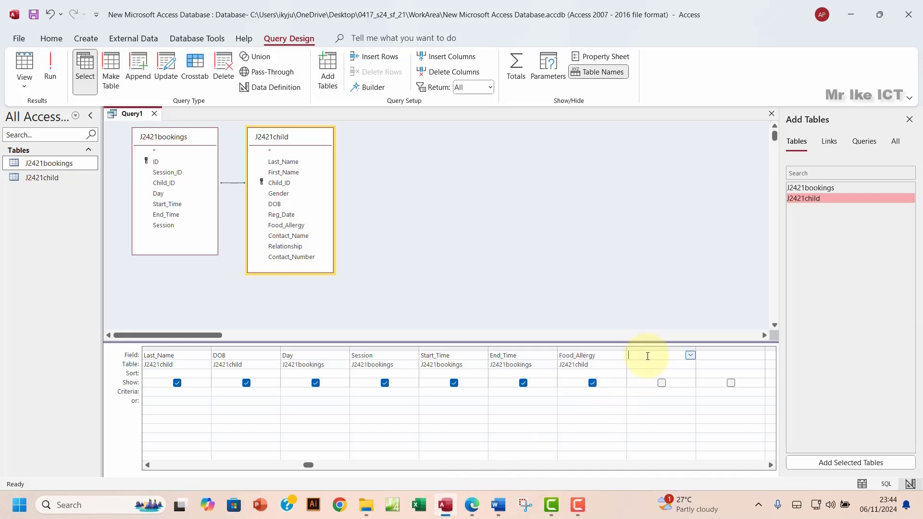
Step: Build the expression ([End_Time]-[Start_Time])*24 from J2421bookings fields in Expression Builder
click(370, 88)
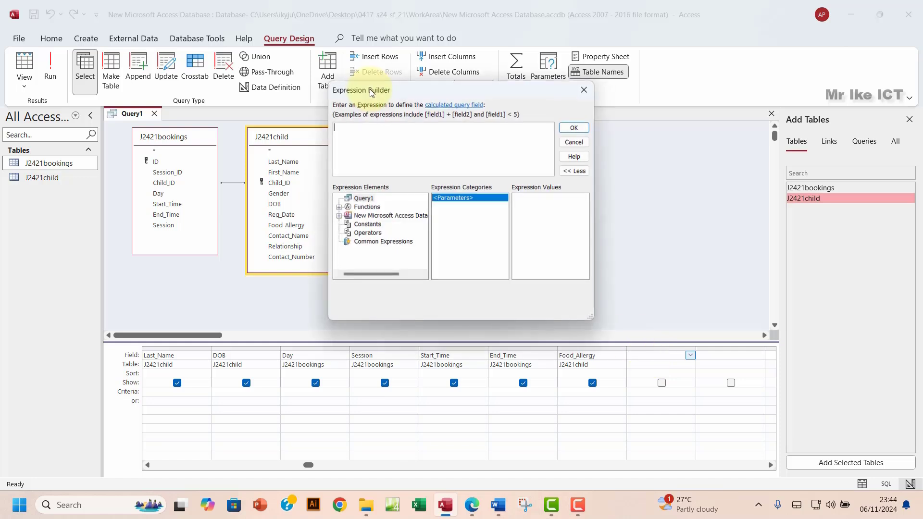
click(339, 217)
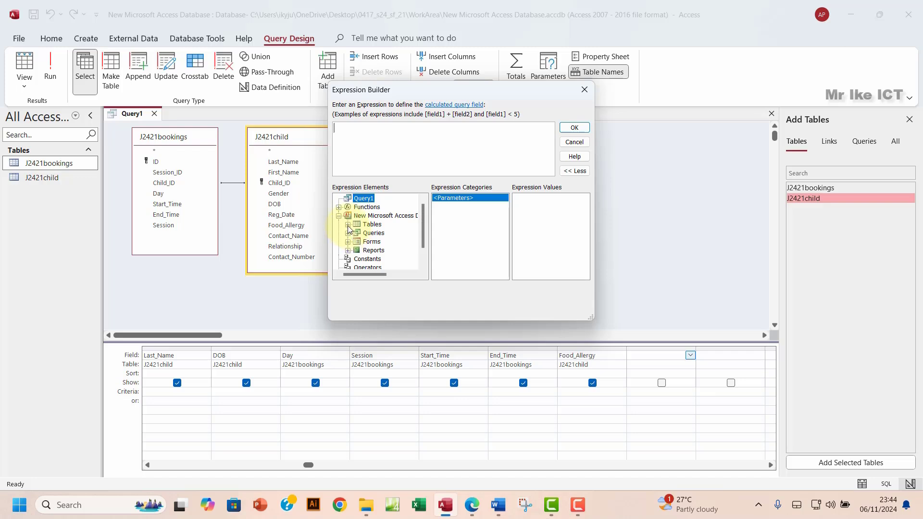
click(347, 225)
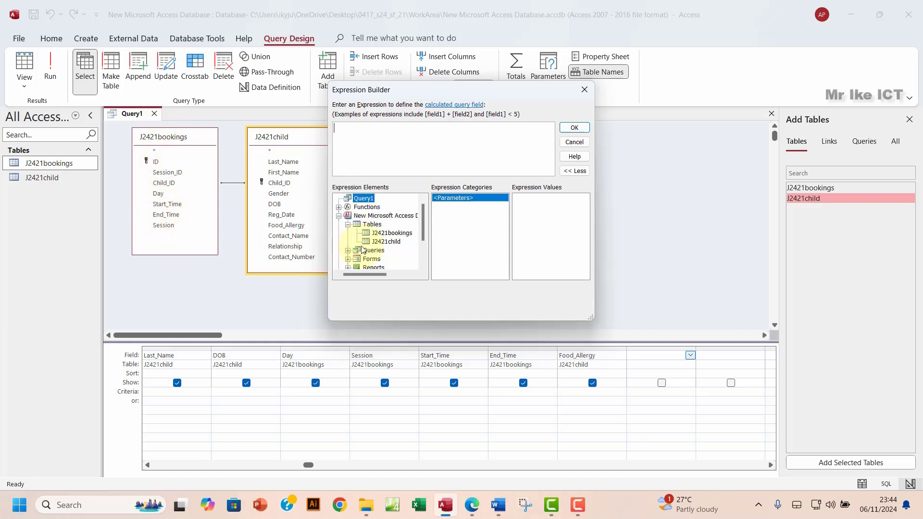
click(387, 233)
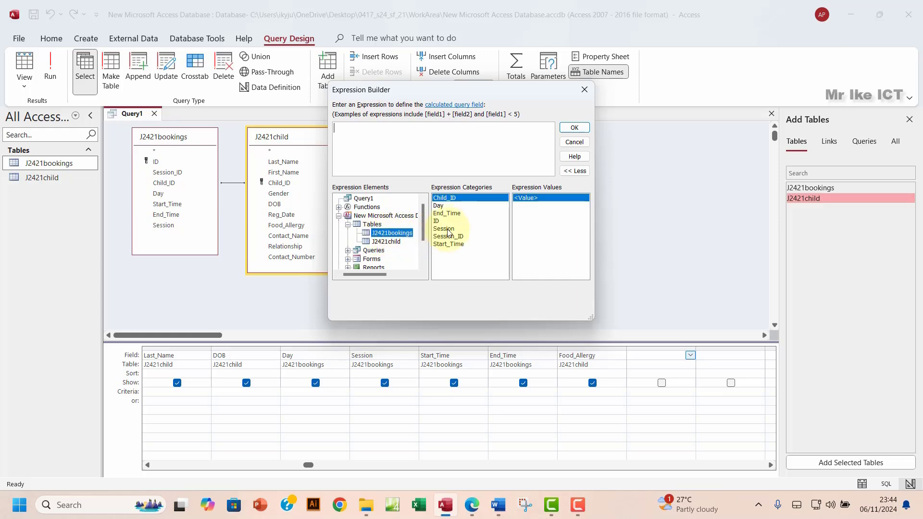
click(479, 511)
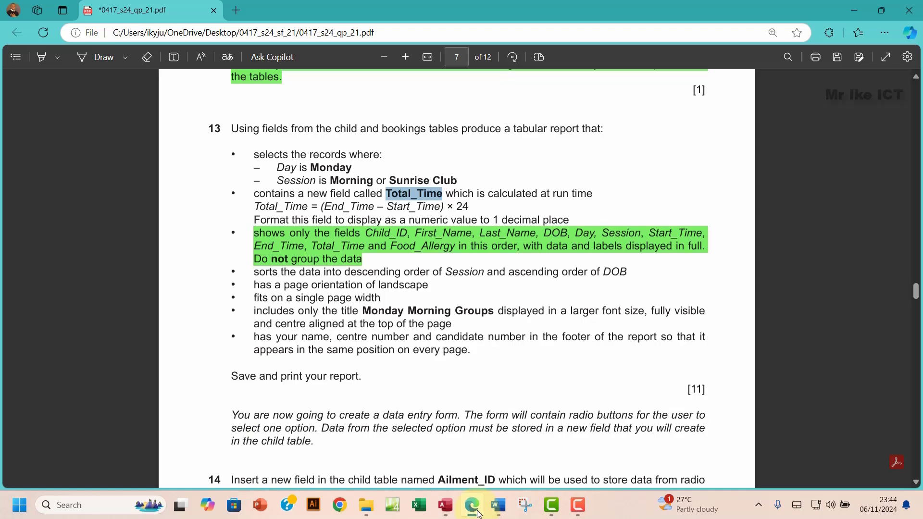
click(478, 513)
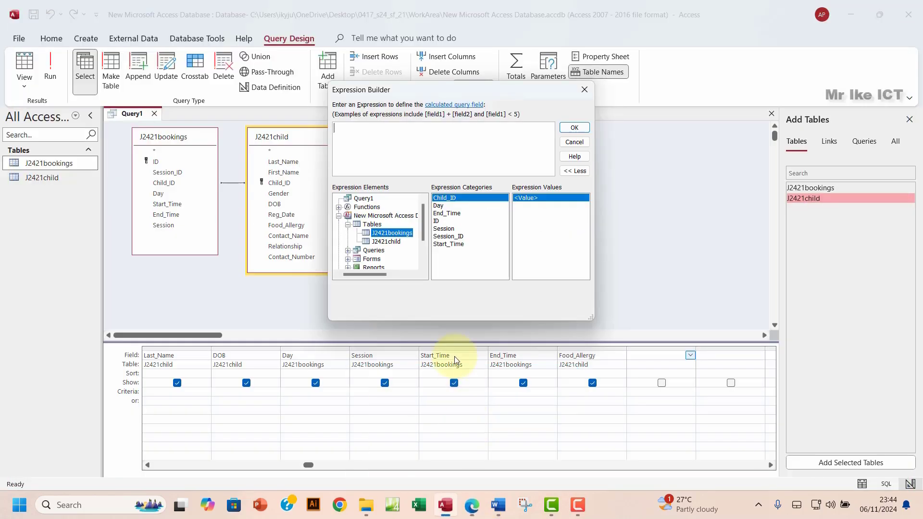
click(346, 126)
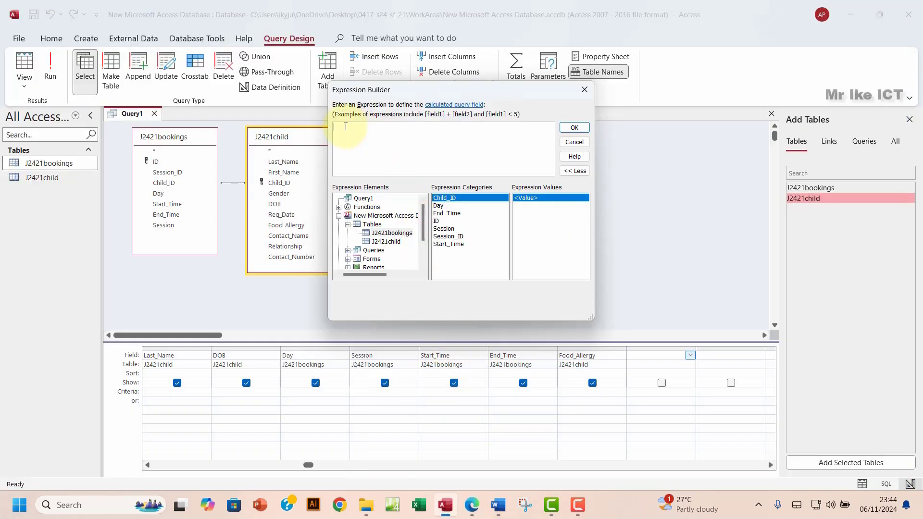
double_click(464, 214)
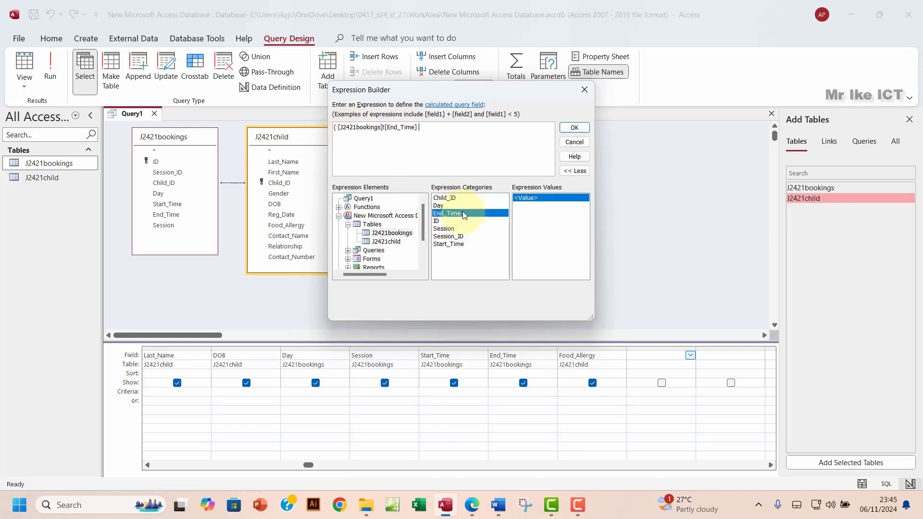
text(-)
double_click(450, 245)
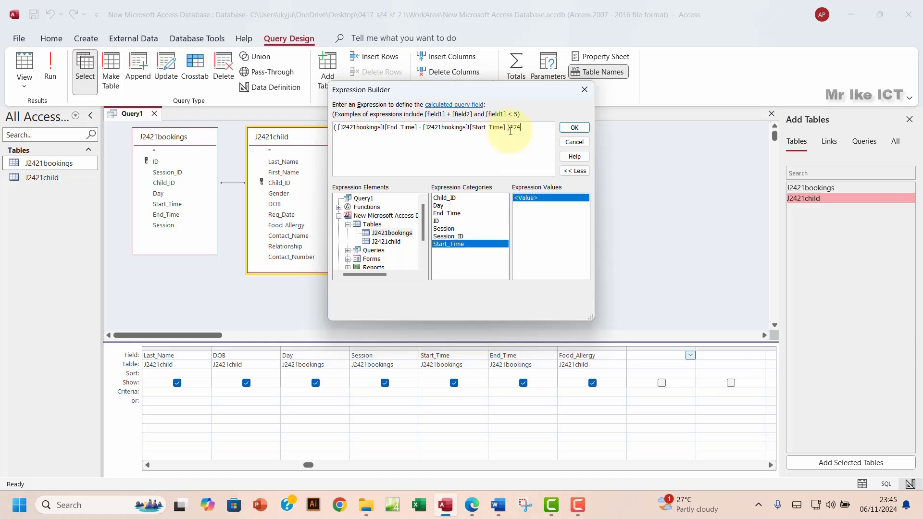
click(575, 128)
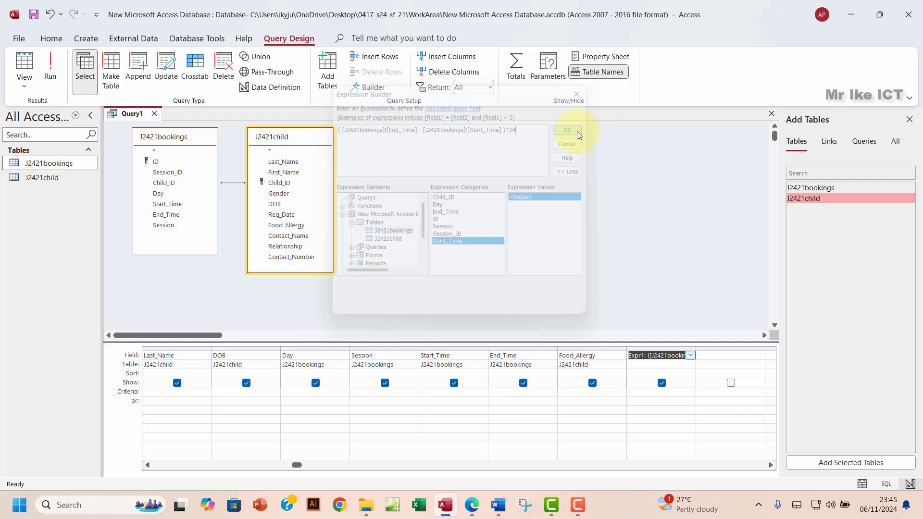
Step: Rename the Expr1 field to Total_Time
click(642, 356)
drag(642, 356, 626, 360)
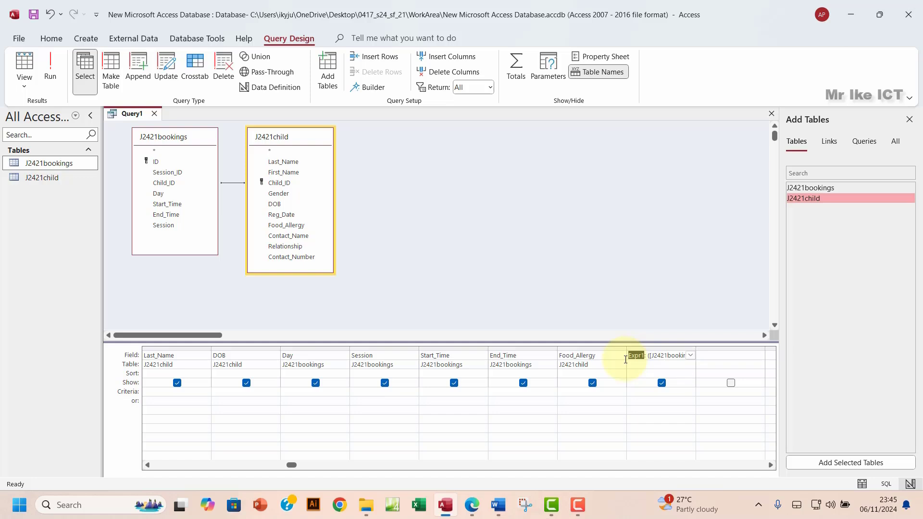
text(Total_Time)
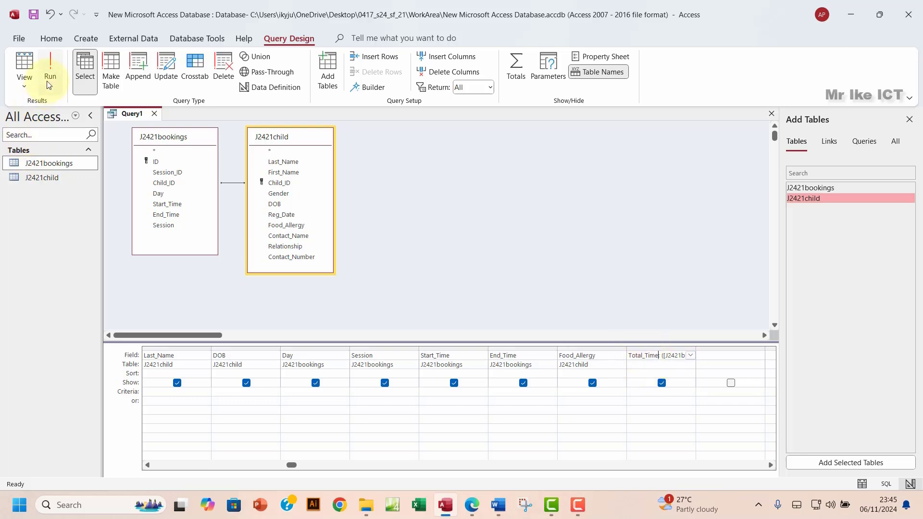
Step: Run Query1 to check the new Total_Time results against the exam question, then return to Design View
click(50, 68)
click(650, 126)
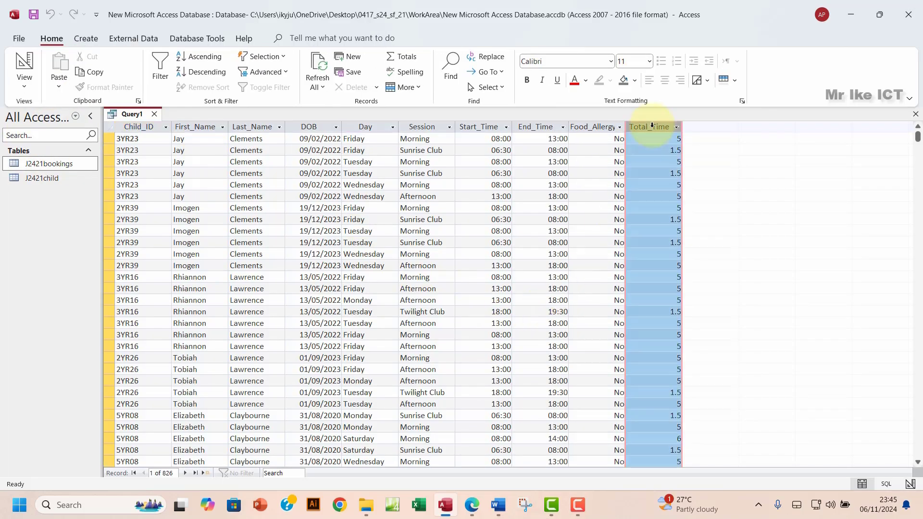
click(472, 504)
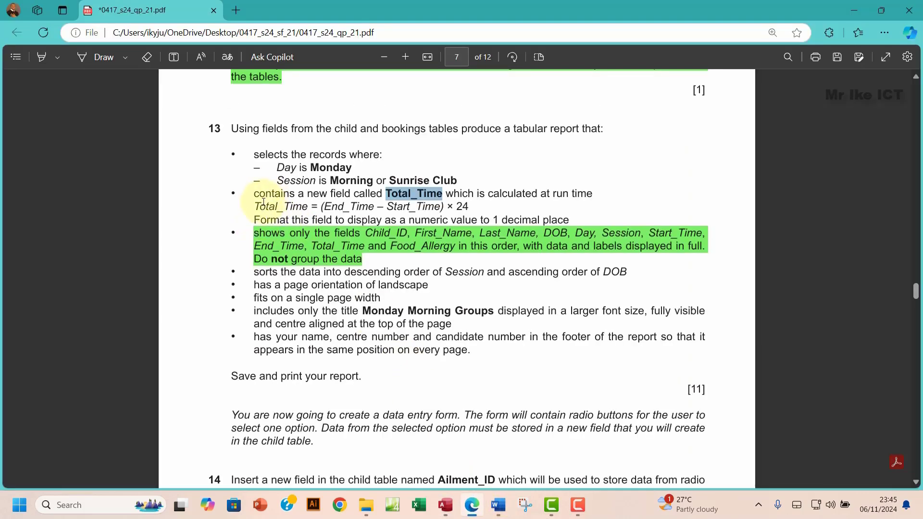
drag(254, 193, 417, 220)
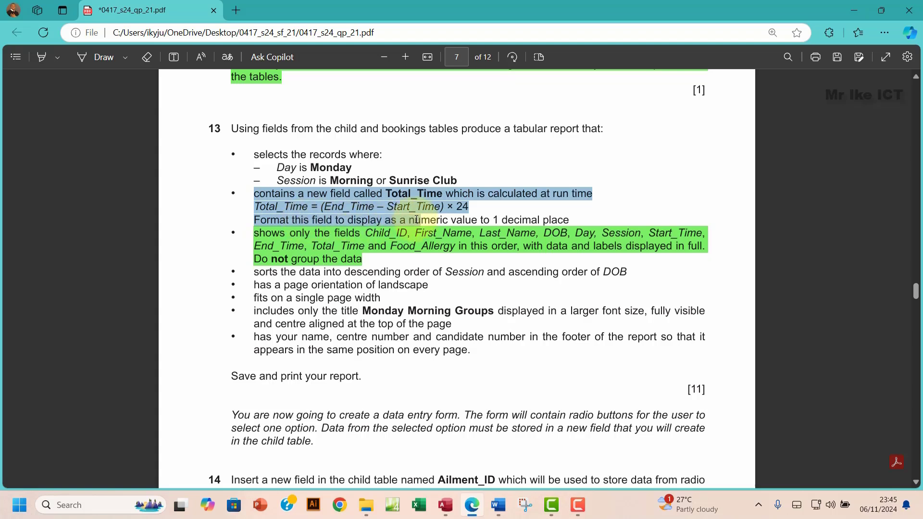
drag(417, 220, 566, 222)
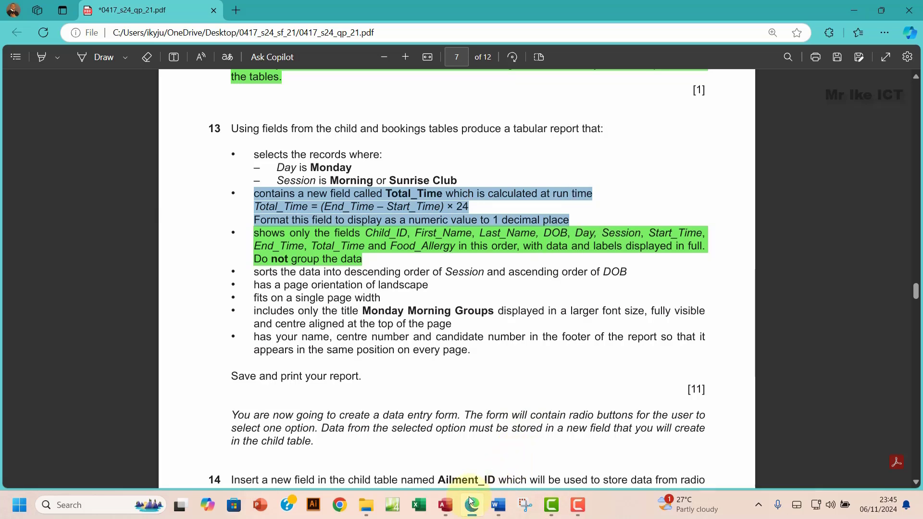
click(445, 505)
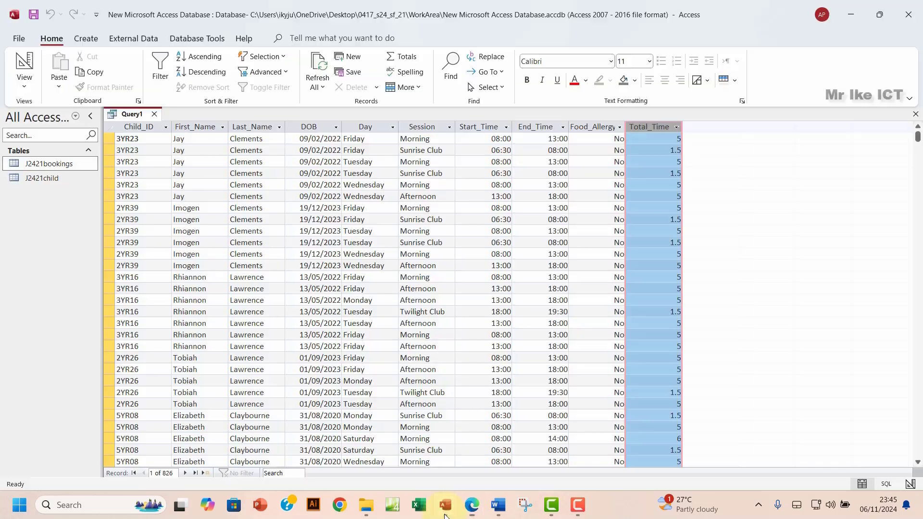
click(24, 86)
click(56, 163)
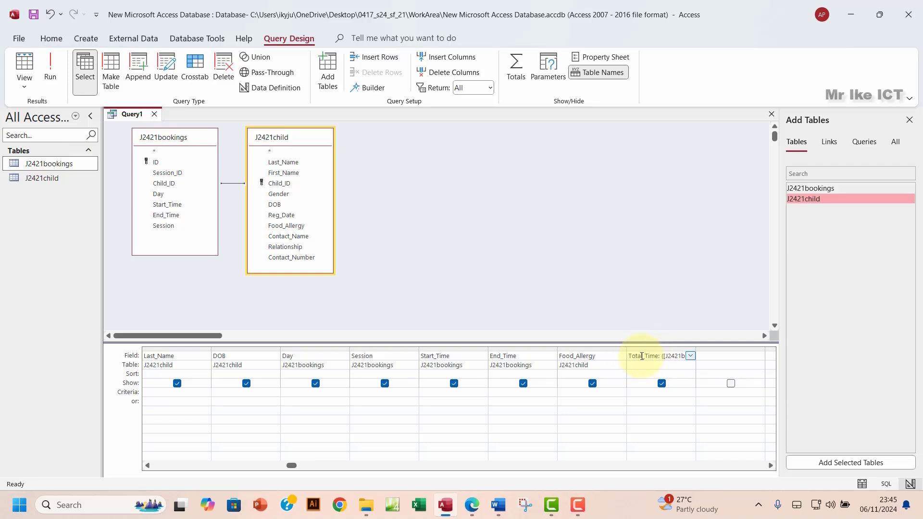
Step: Set Total_Time's Format to Fixed with 1 decimal place and run the query to check values
click(591, 59)
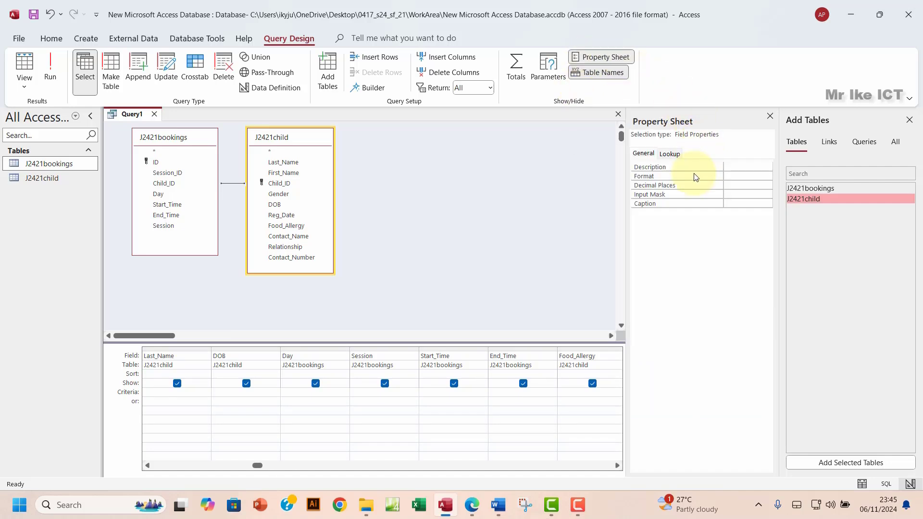
click(737, 185)
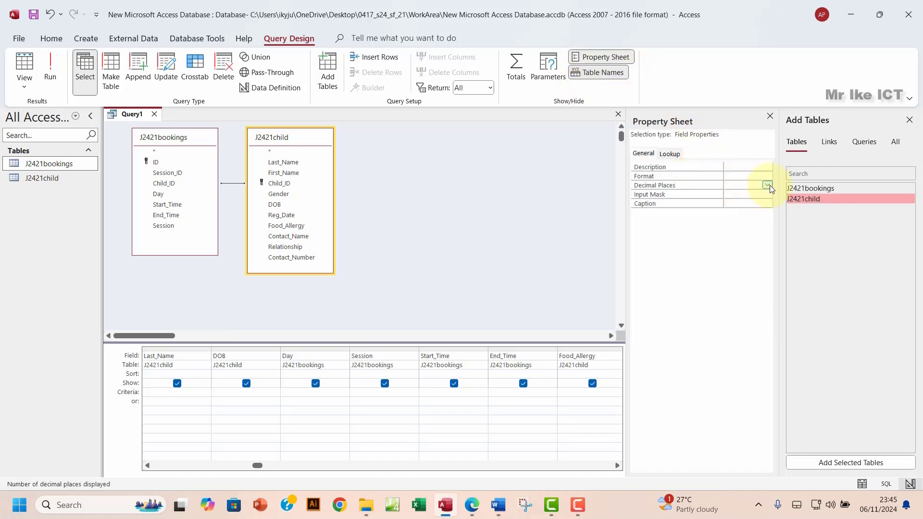
click(768, 186)
click(737, 211)
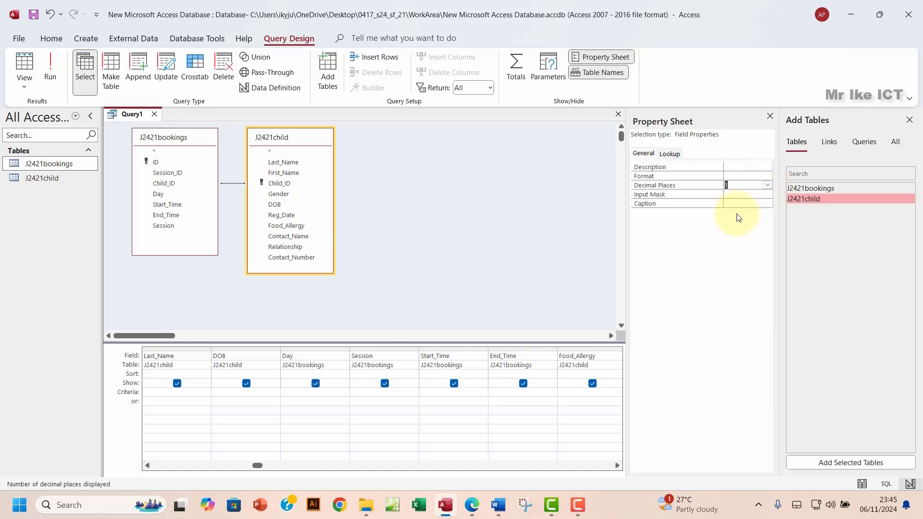
click(768, 176)
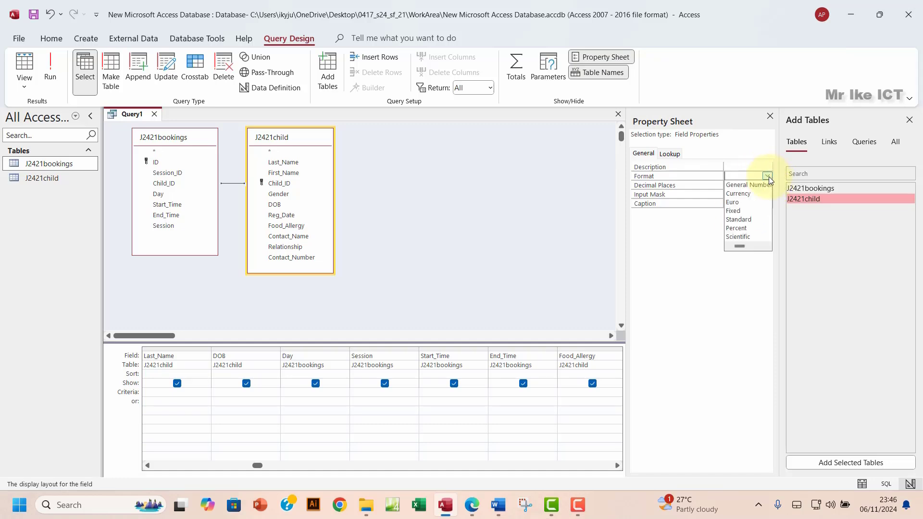
click(746, 212)
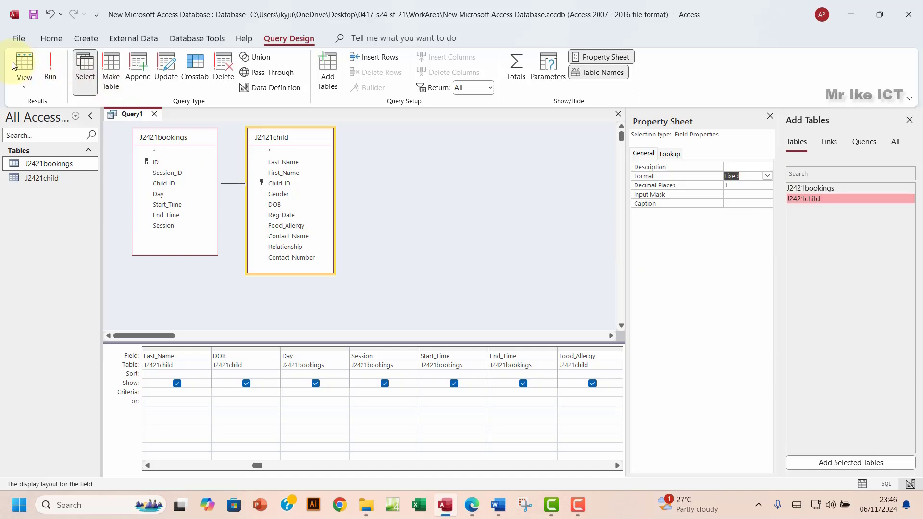
click(45, 69)
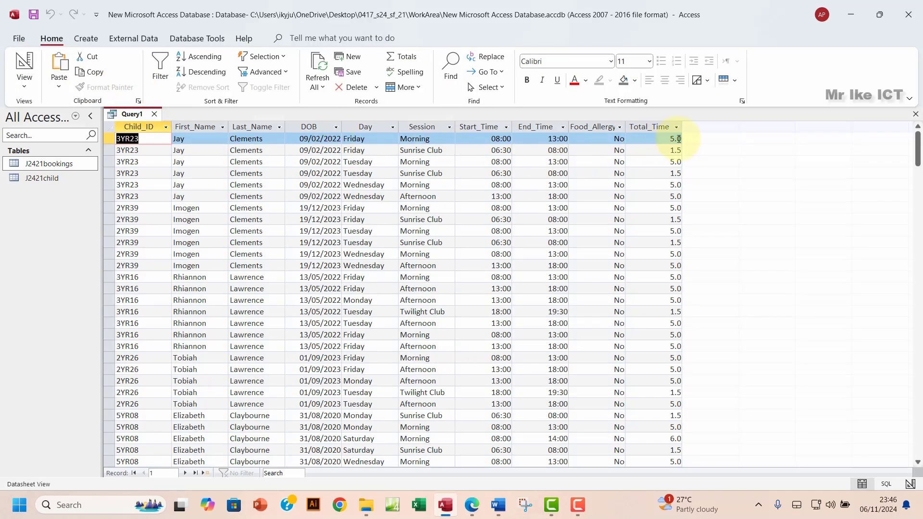
click(658, 127)
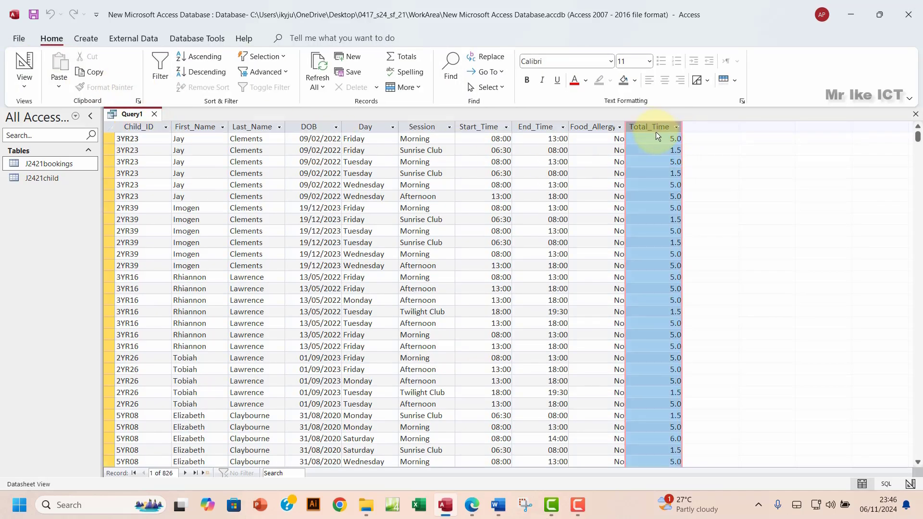
click(24, 81)
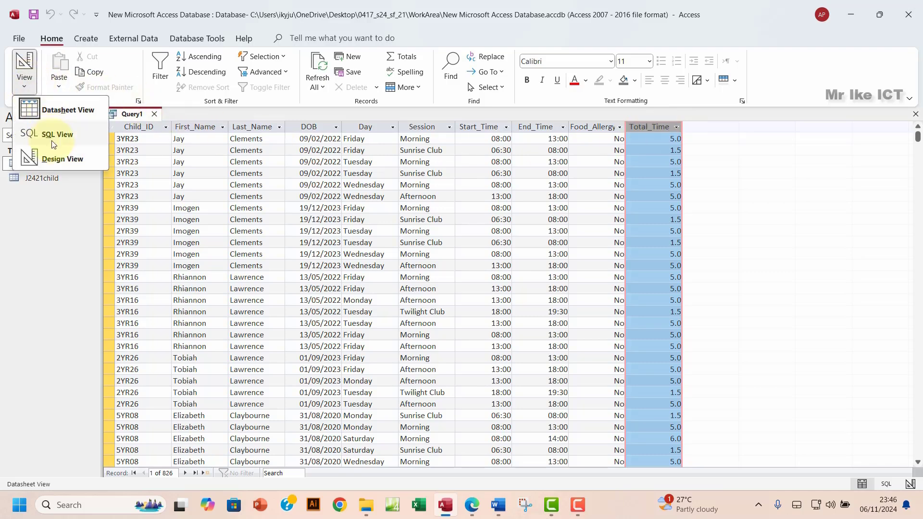
click(92, 157)
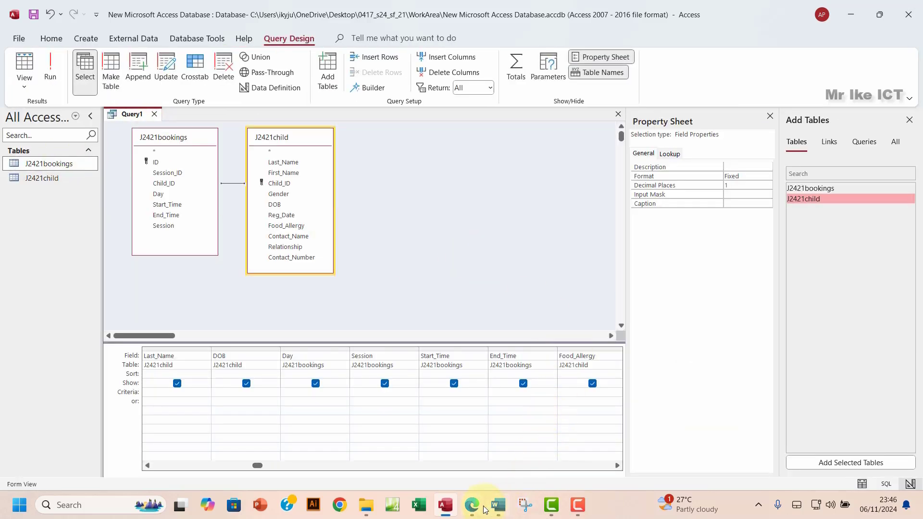
Step: Highlight the three Total_Time requirement lines green in the exam paper
click(473, 509)
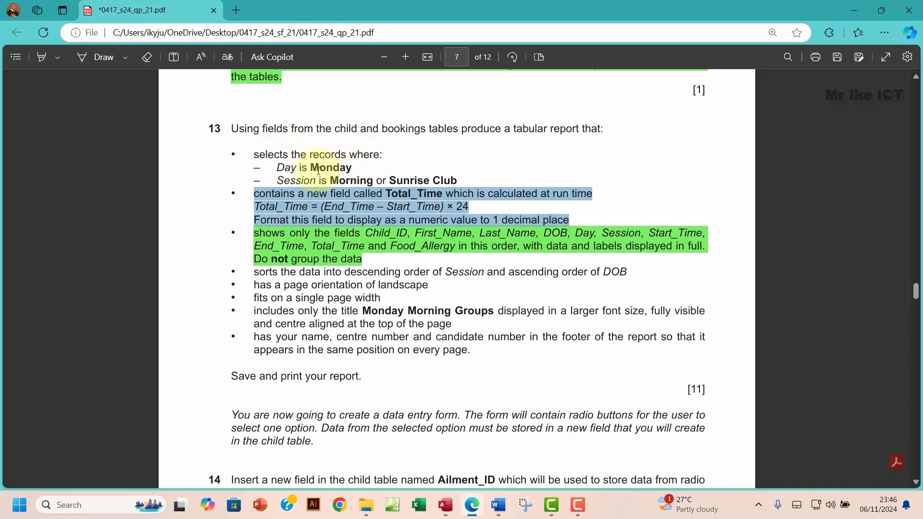
drag(311, 169, 330, 186)
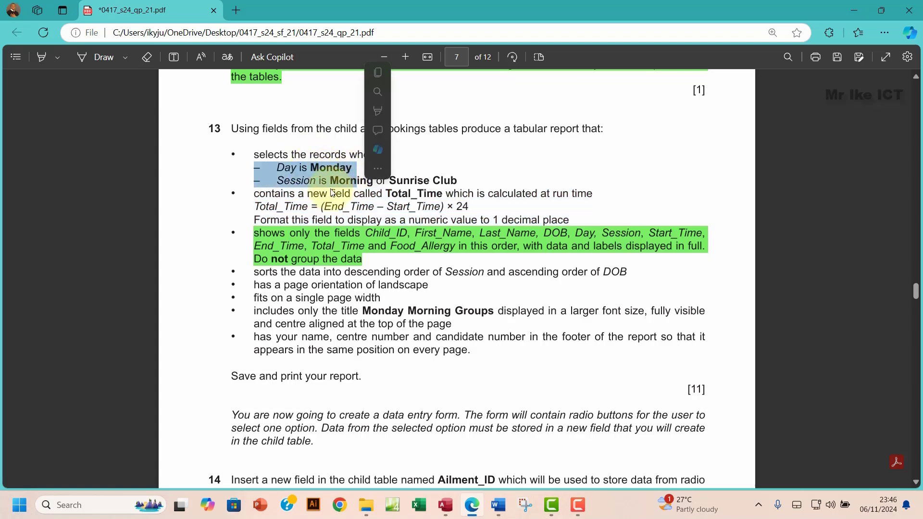
click(284, 196)
drag(259, 195, 575, 220)
mouse_move(596, 154)
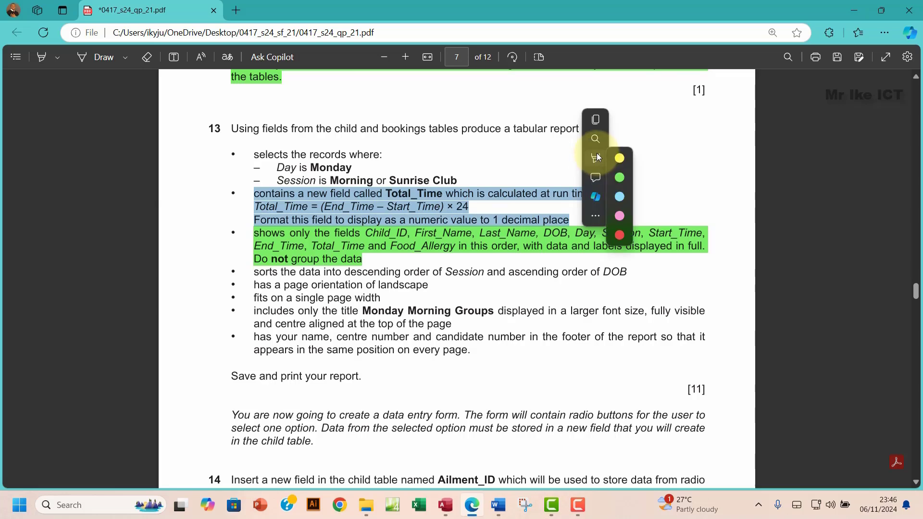
click(721, 178)
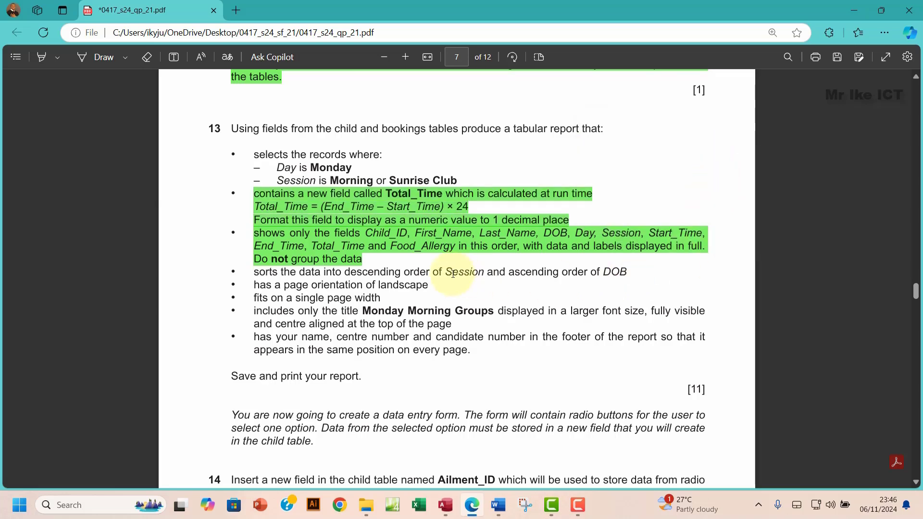
click(445, 504)
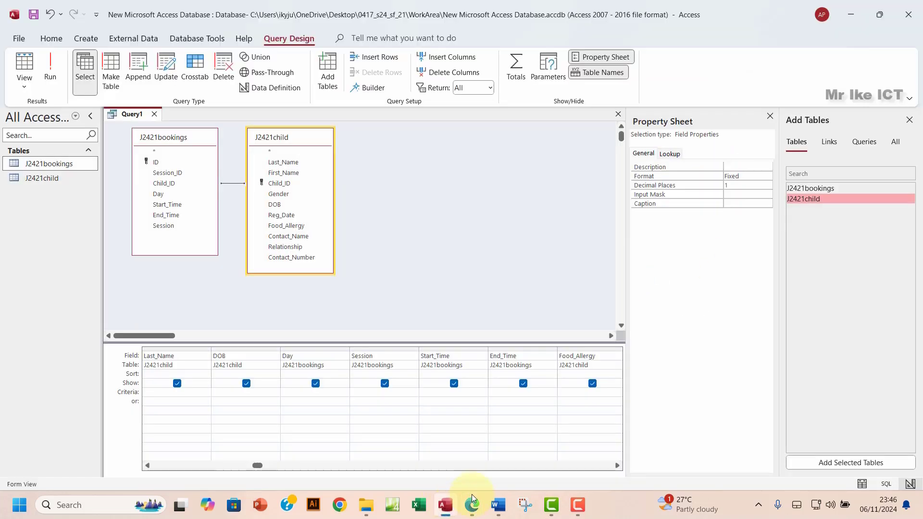
Step: Move the Total_Time column in front of Food_Allergy and verify the column order in the results
click(770, 116)
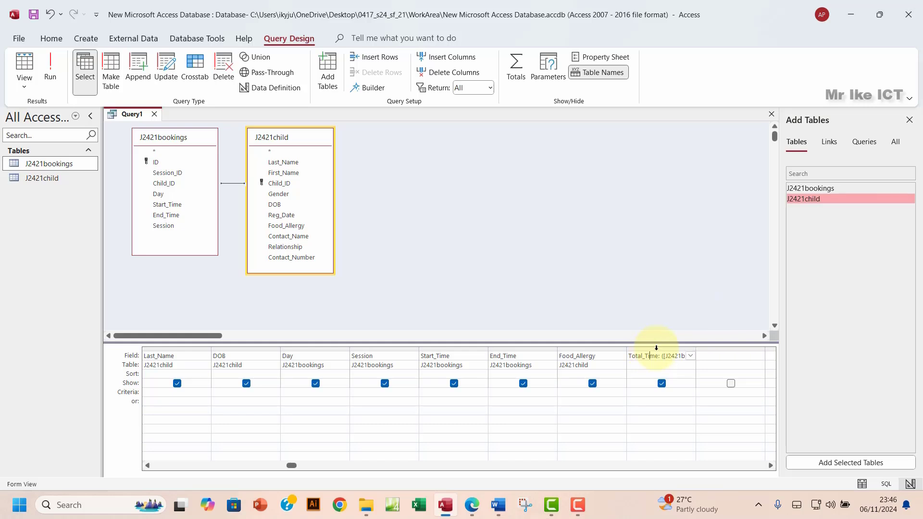
click(656, 348)
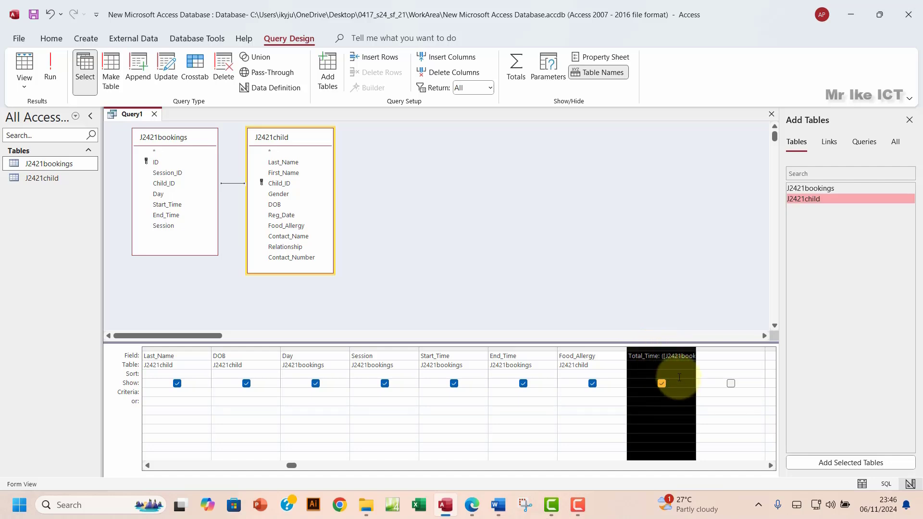
click(680, 377)
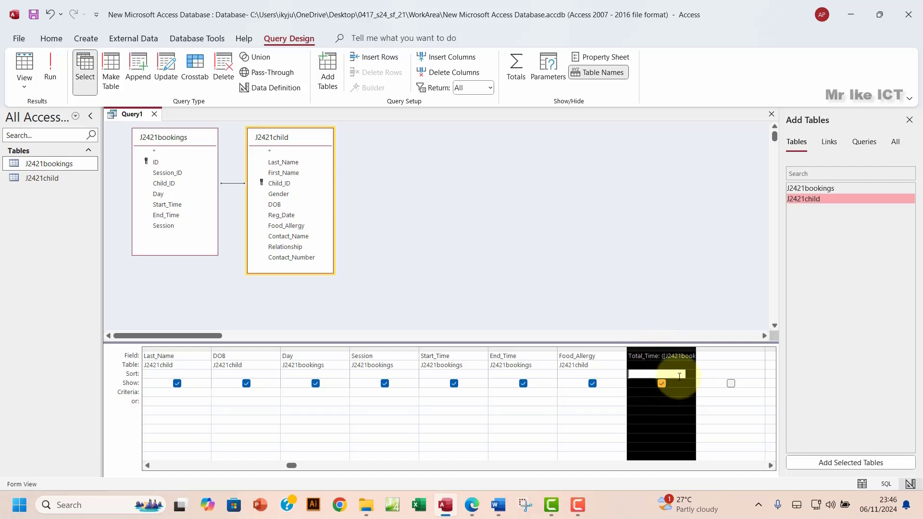
click(650, 349)
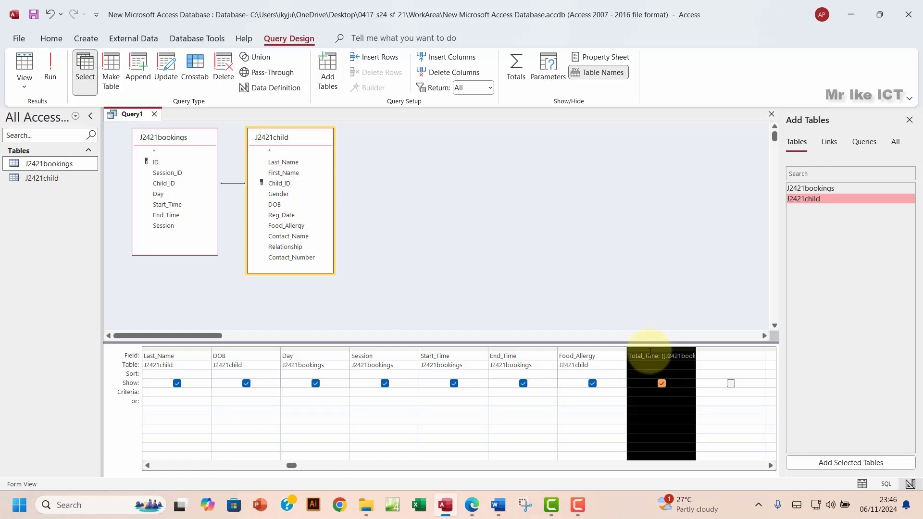
drag(651, 350, 562, 358)
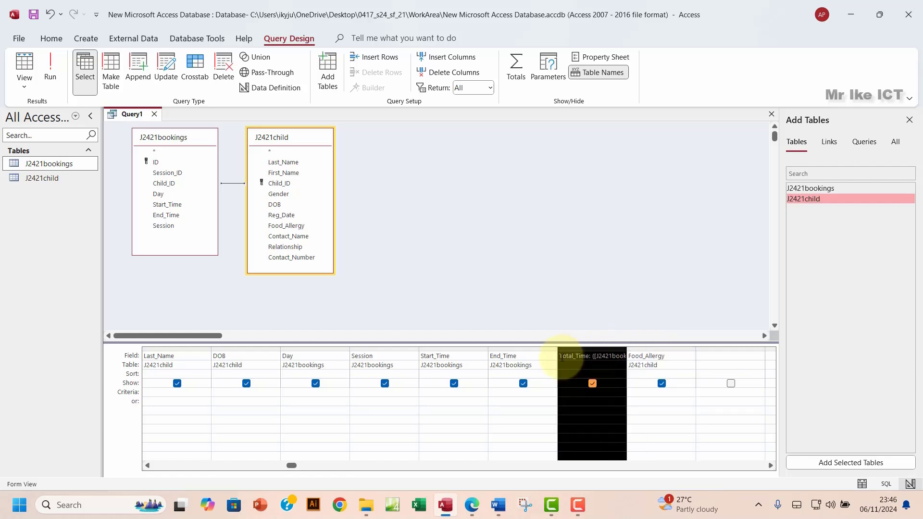
click(50, 72)
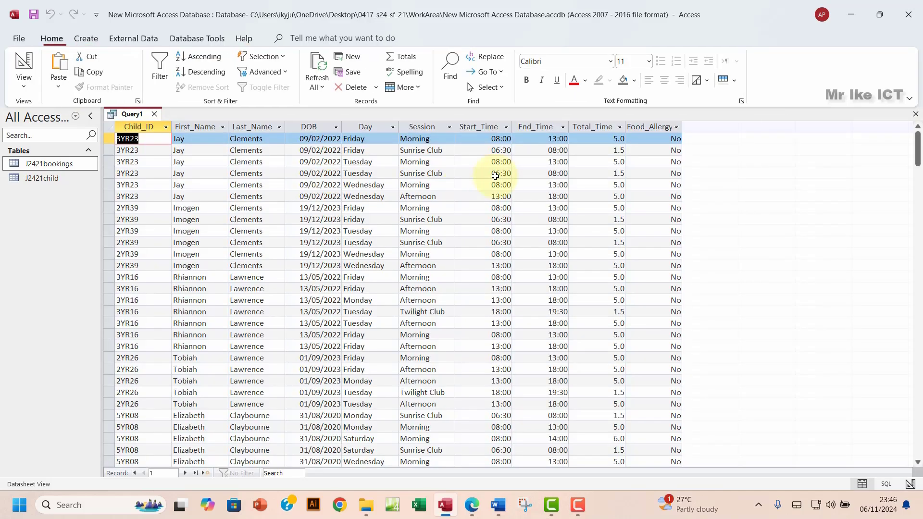
click(589, 126)
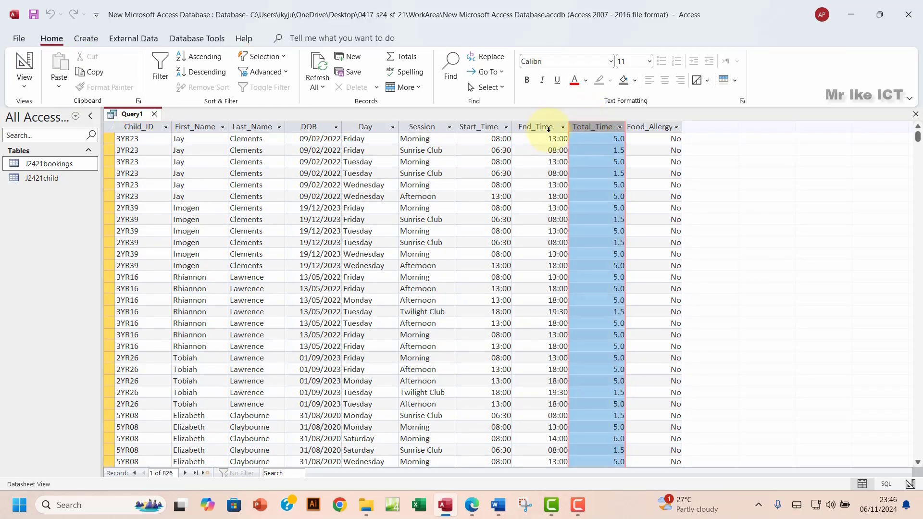
click(24, 82)
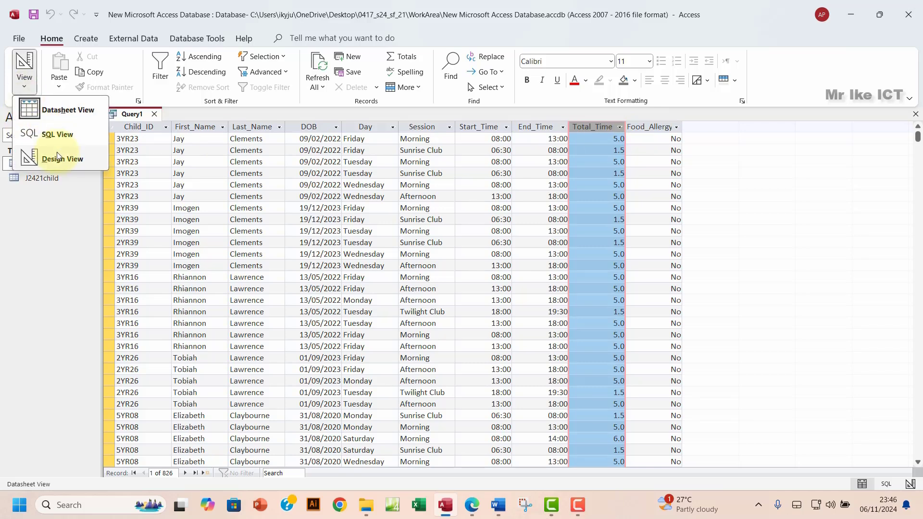
click(57, 157)
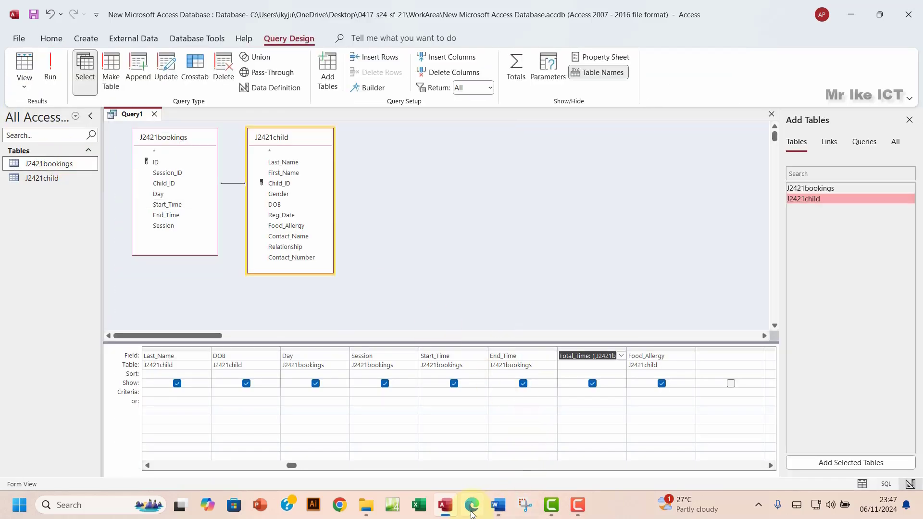
click(472, 510)
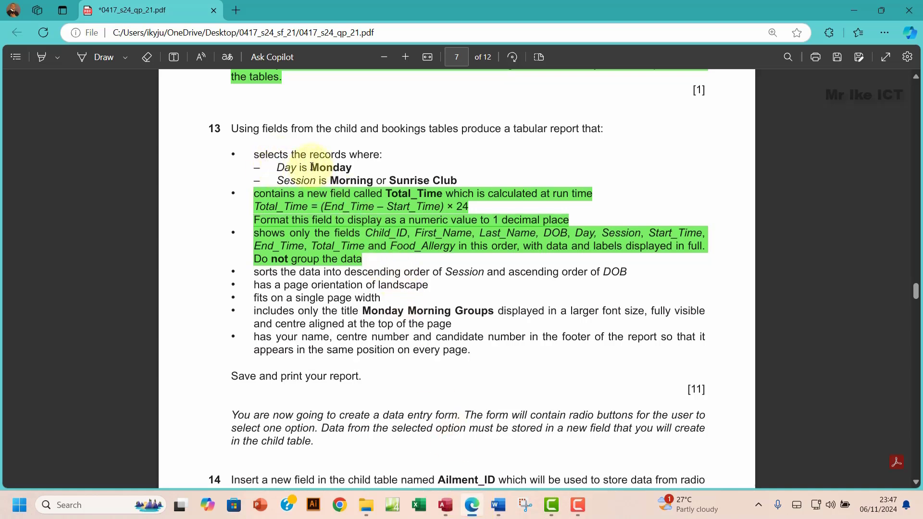
drag(313, 166, 354, 168)
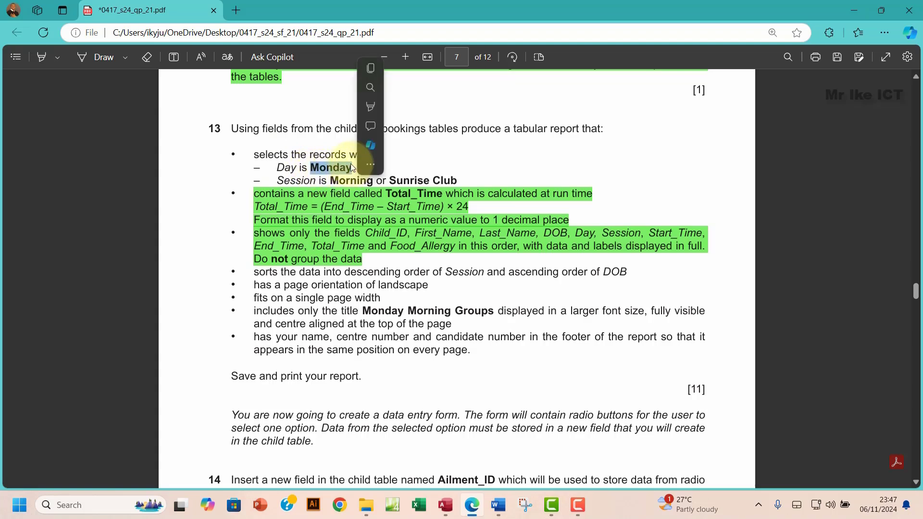
click(368, 72)
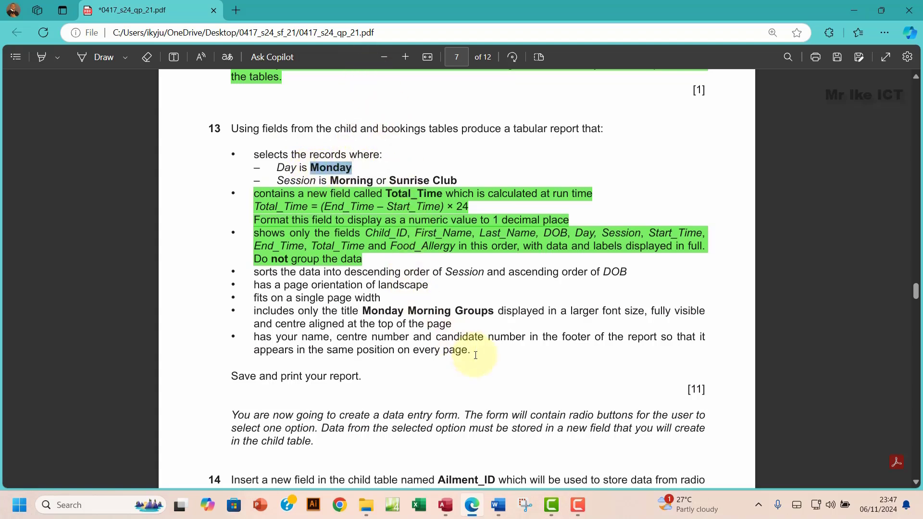
click(448, 510)
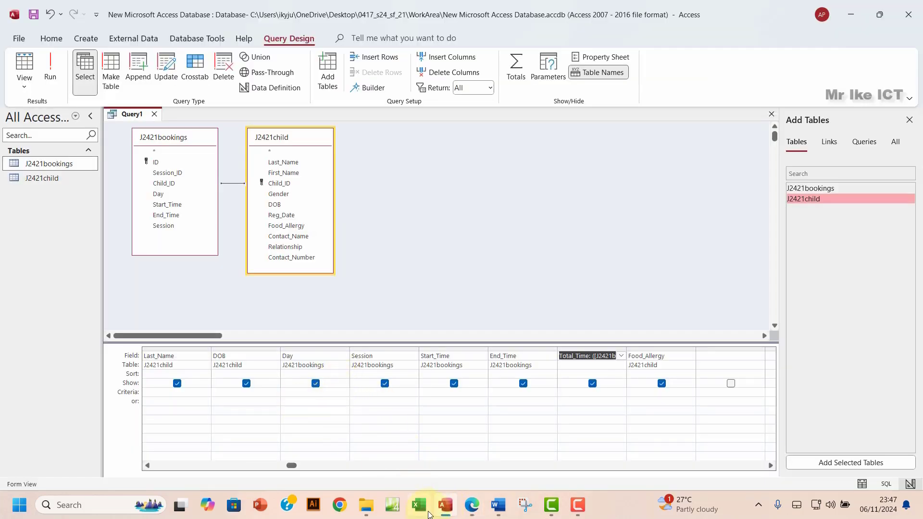
click(473, 510)
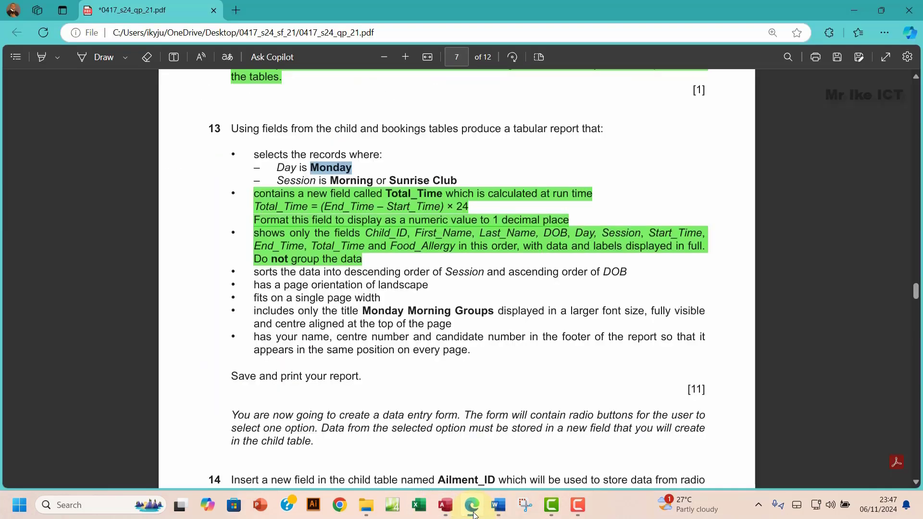
click(473, 513)
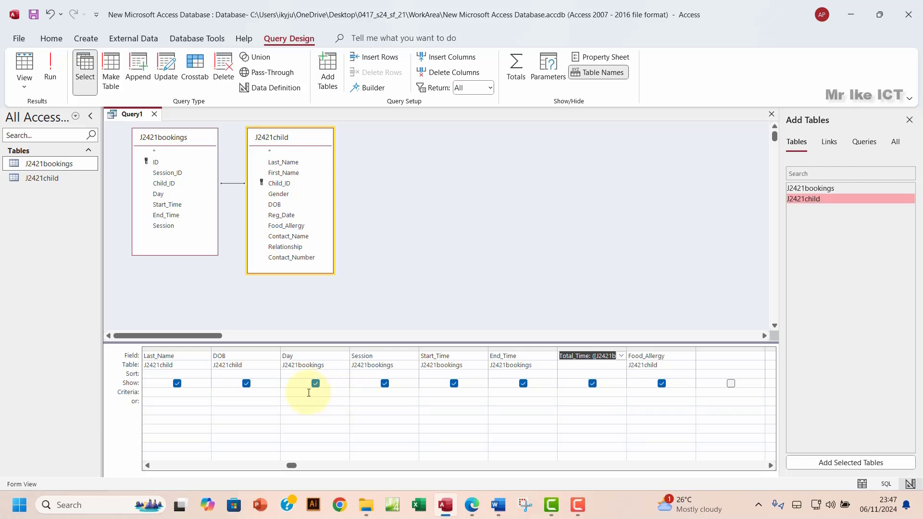
Step: Enter Monday as the Day criterion and run the query to check the 109 Monday bookings
click(309, 393)
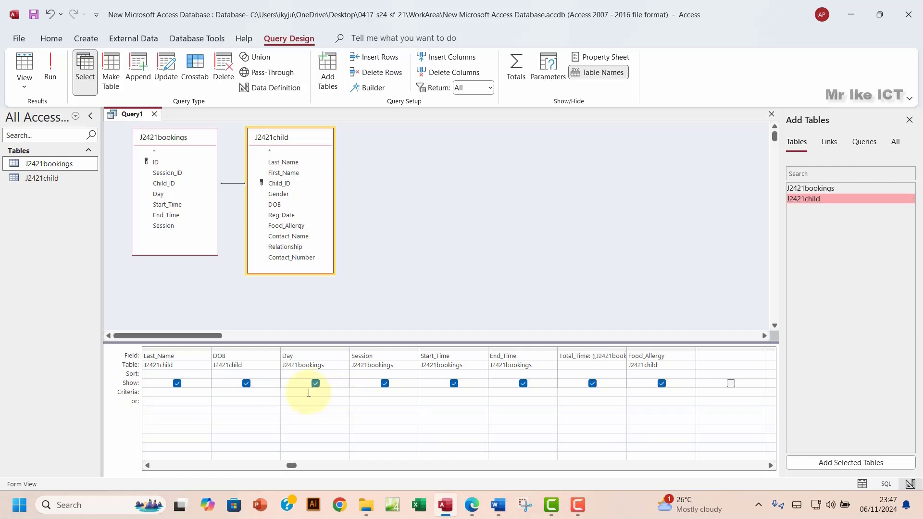
text(Monday)
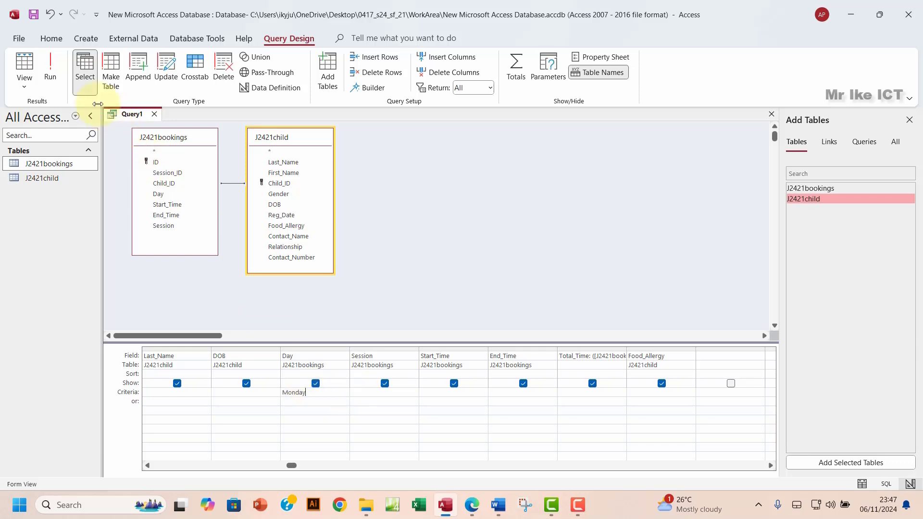
click(50, 71)
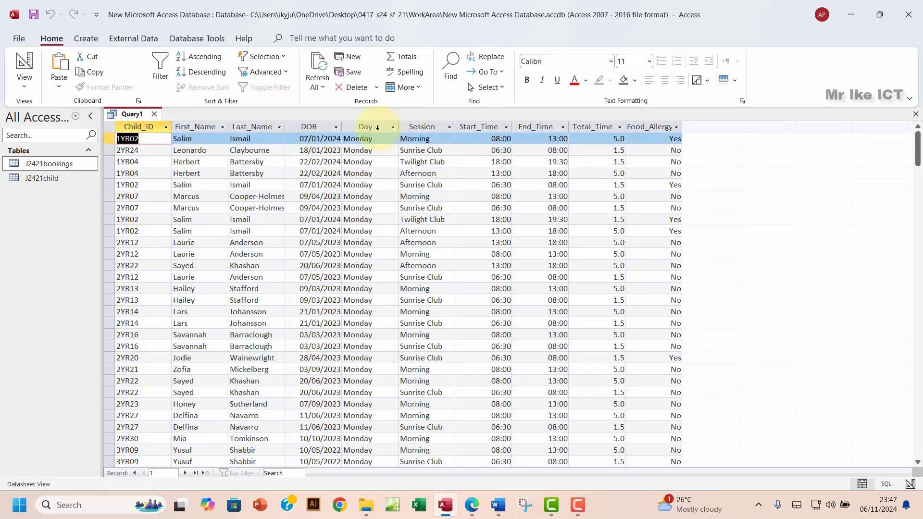
click(378, 128)
scroll(397, 267, down, 10)
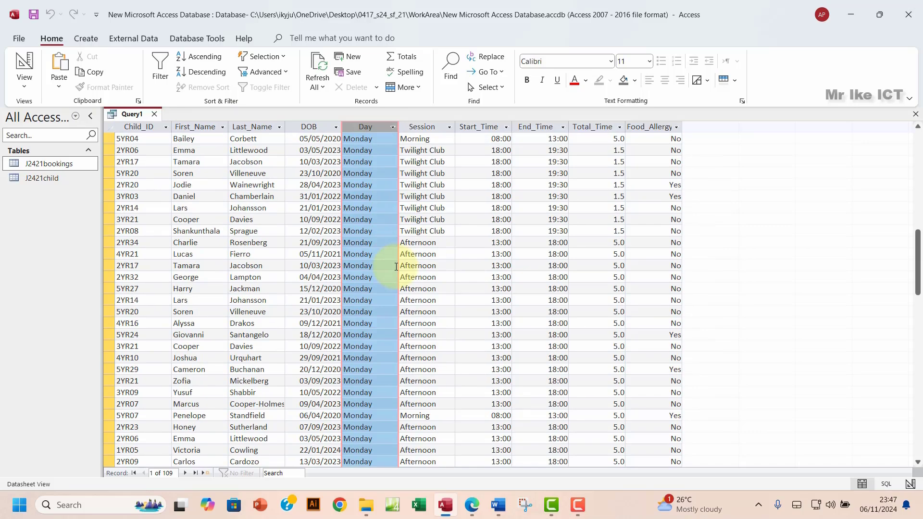
scroll(396, 266, down, 13)
click(24, 86)
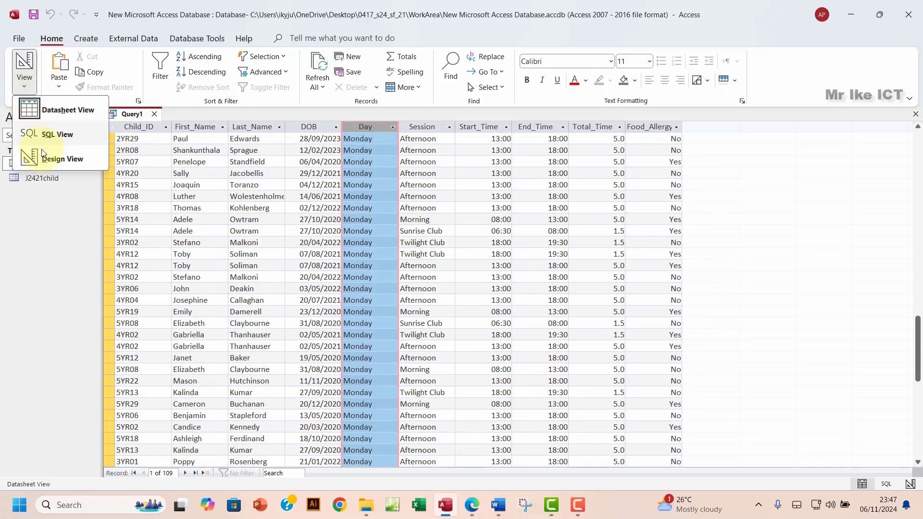
click(43, 154)
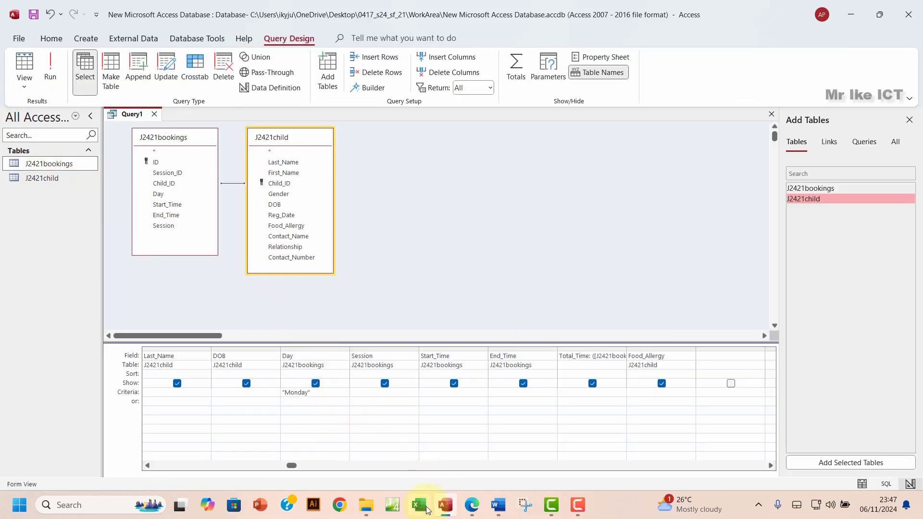
Step: Select the 'Morning or Sunrise Club' Session condition in question 13 of the exam paper
click(471, 505)
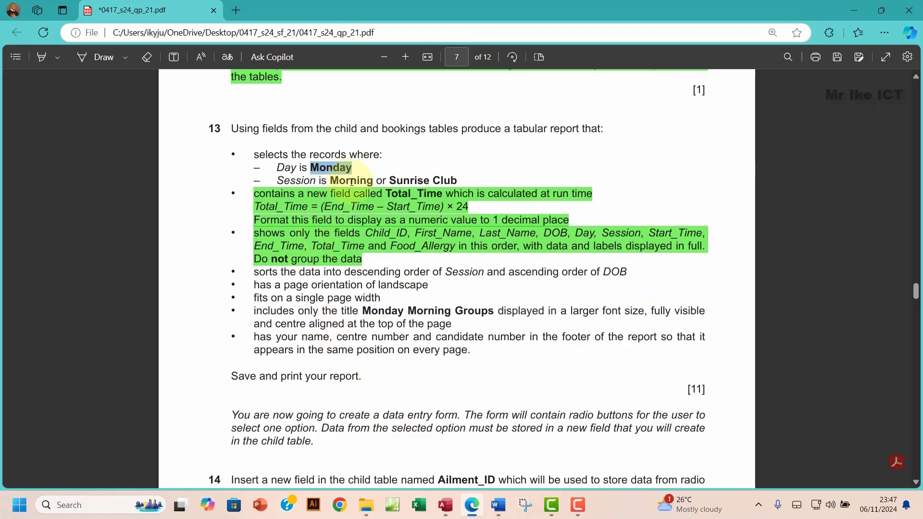
drag(331, 182, 460, 179)
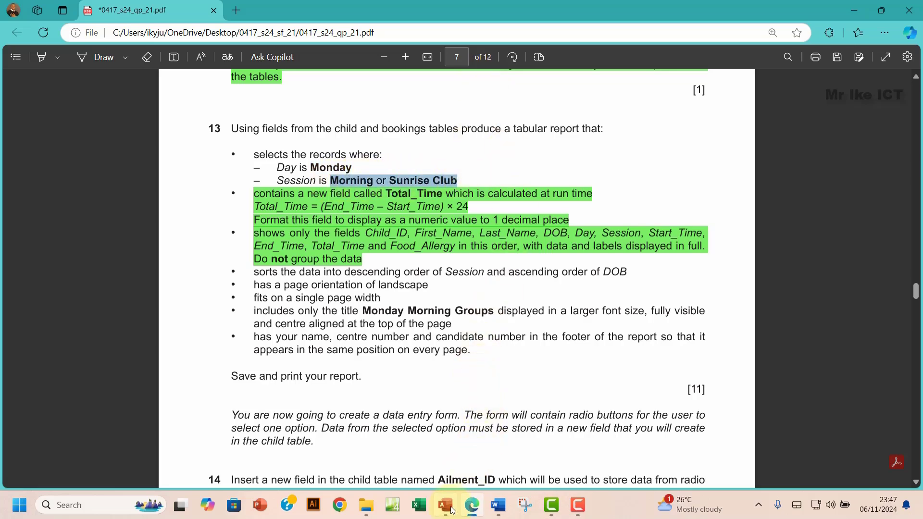
click(443, 506)
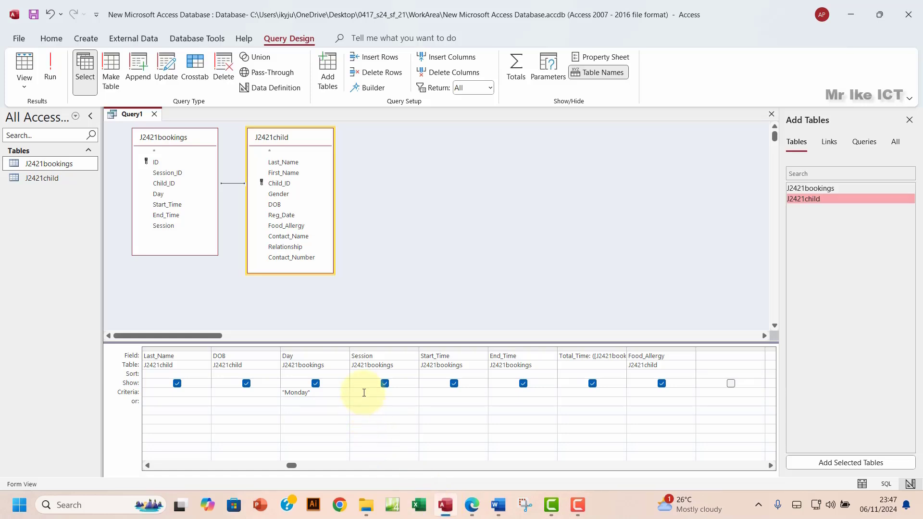
Step: Paste "Morning" Or "Sunrise Club" as the Session criterion and check the 43 resulting records
click(364, 393)
key(ctrl+v)
click(50, 73)
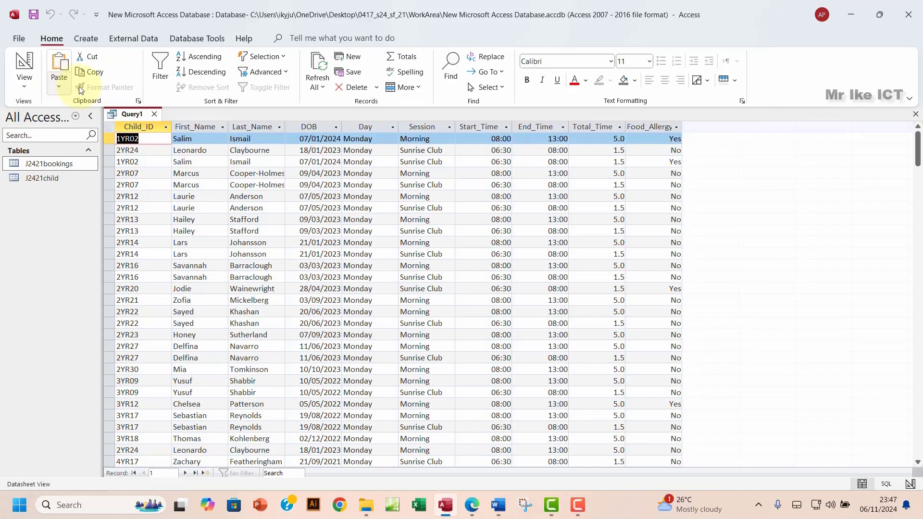
click(430, 127)
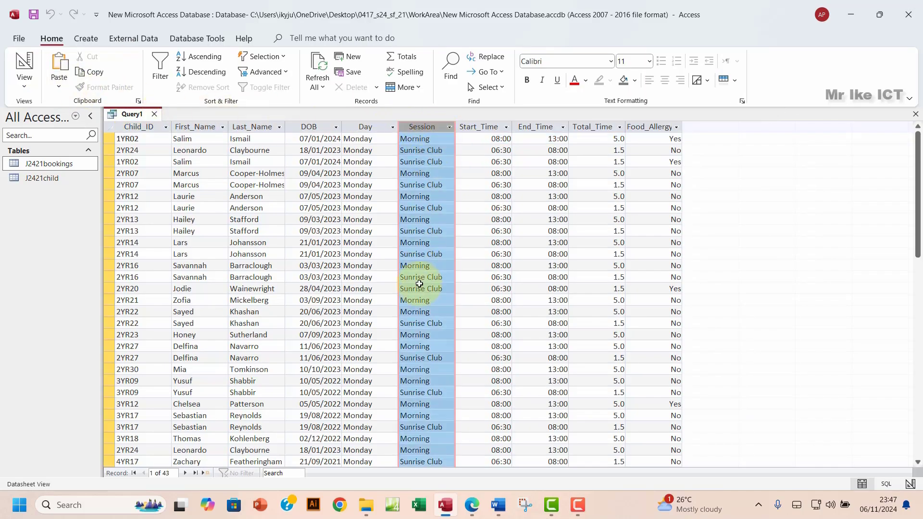
scroll(419, 293, down, 4)
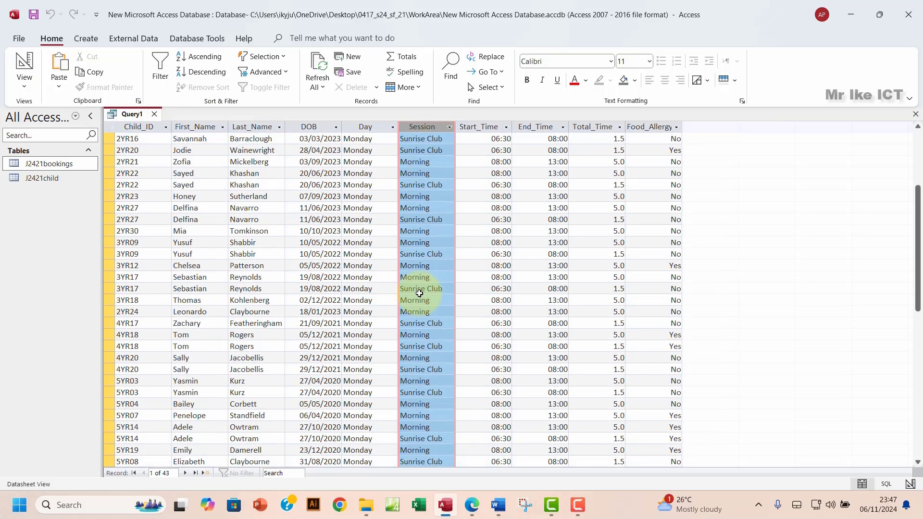
scroll(420, 293, down, 6)
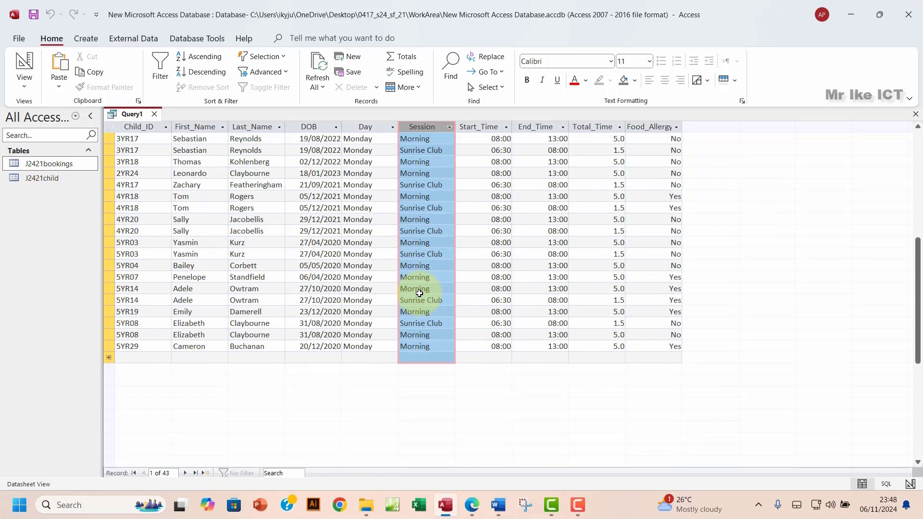
scroll(420, 293, up, 10)
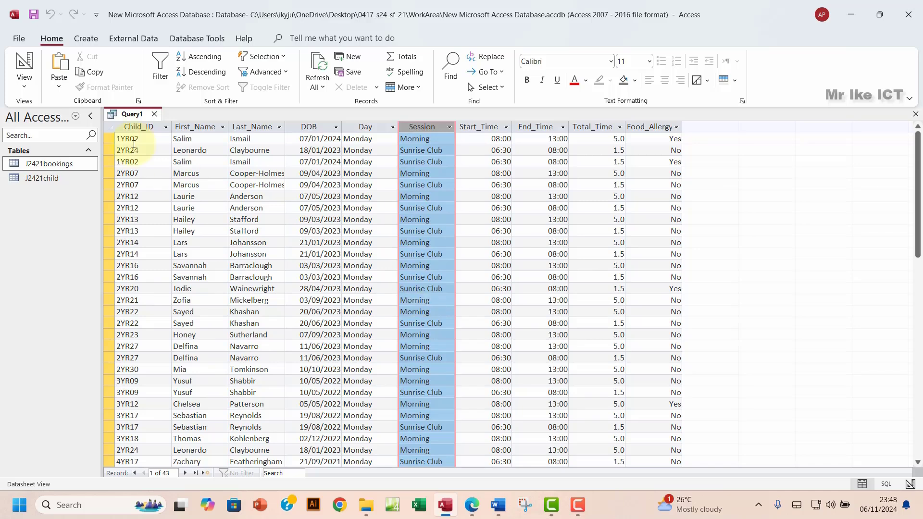
click(14, 84)
click(43, 163)
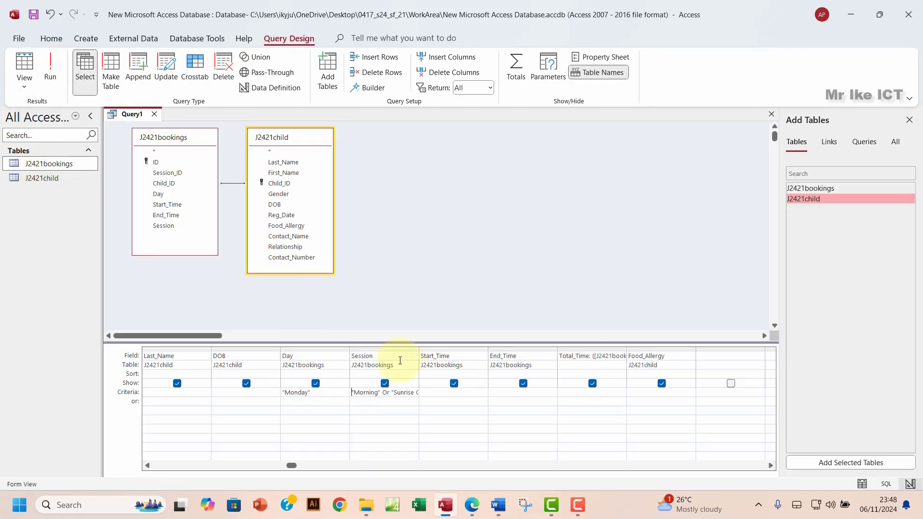
Step: Highlight question 13's three record-selection condition lines green in the exam paper
click(473, 504)
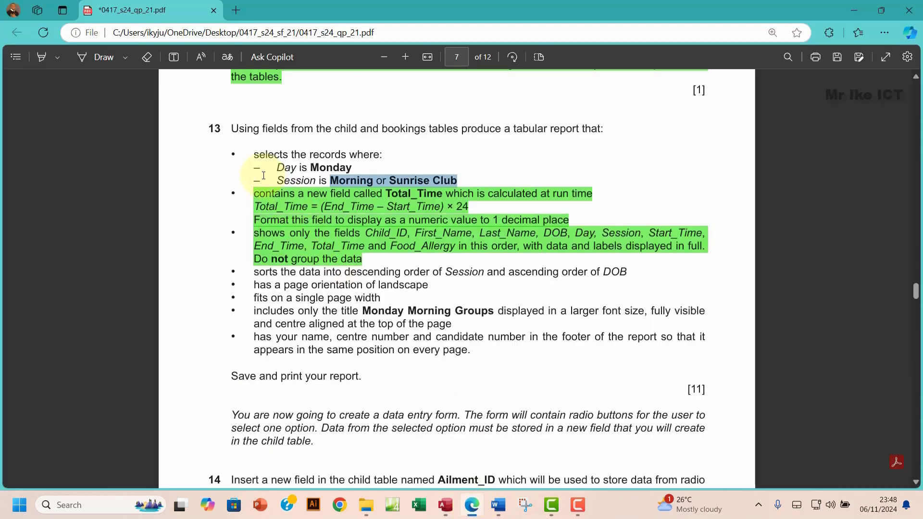
drag(254, 154, 455, 177)
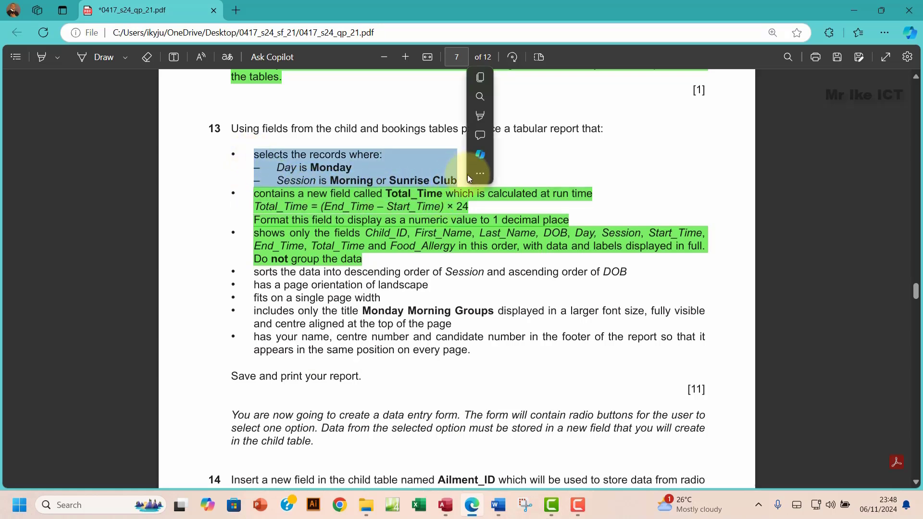
mouse_move(487, 116)
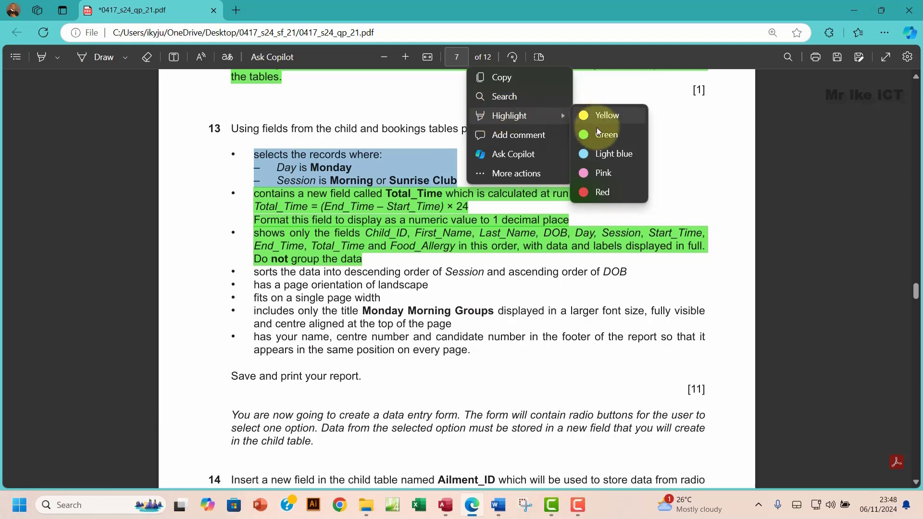
click(598, 137)
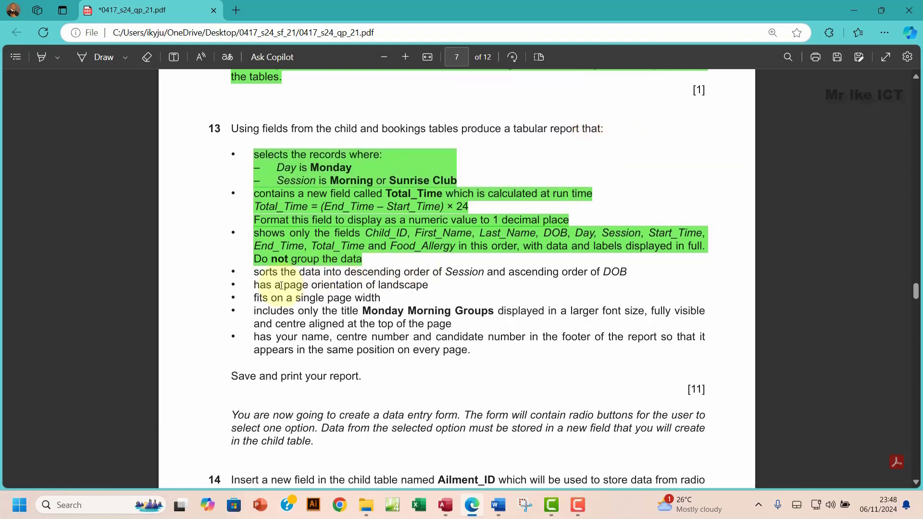
drag(258, 275, 477, 359)
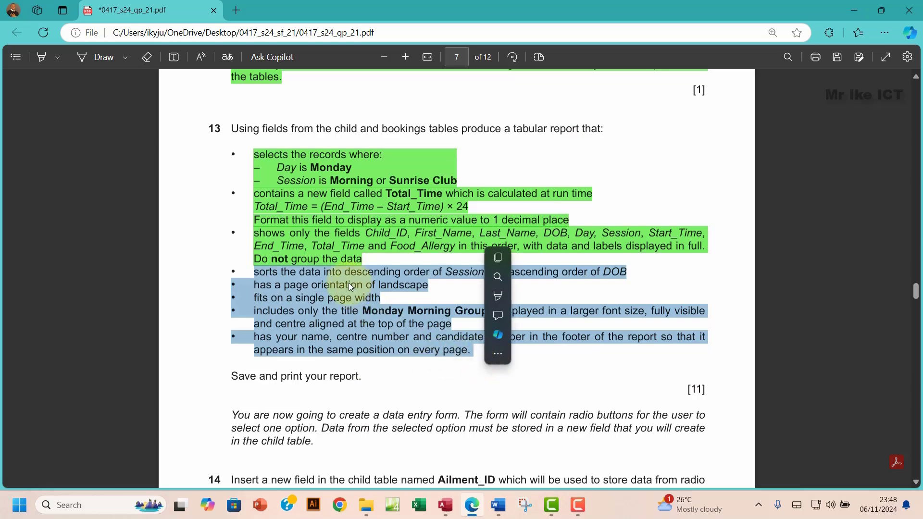
click(297, 263)
click(260, 275)
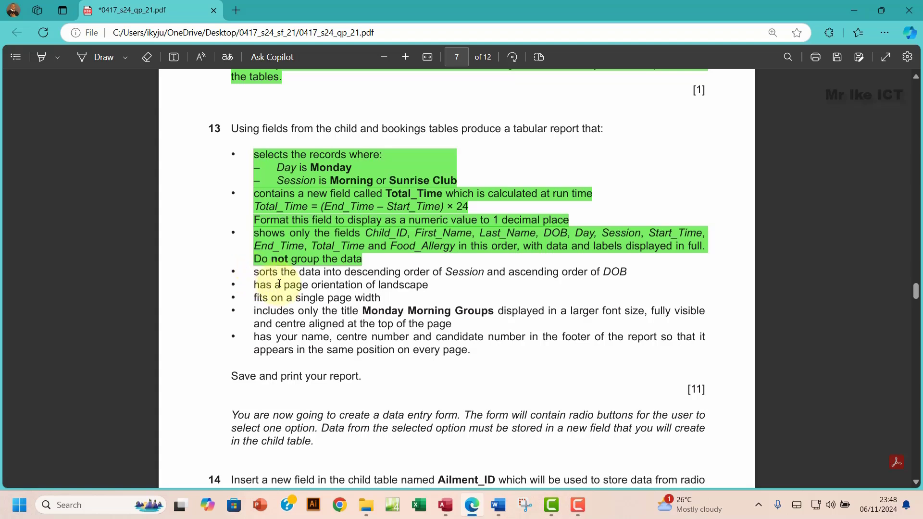
drag(265, 272, 303, 311)
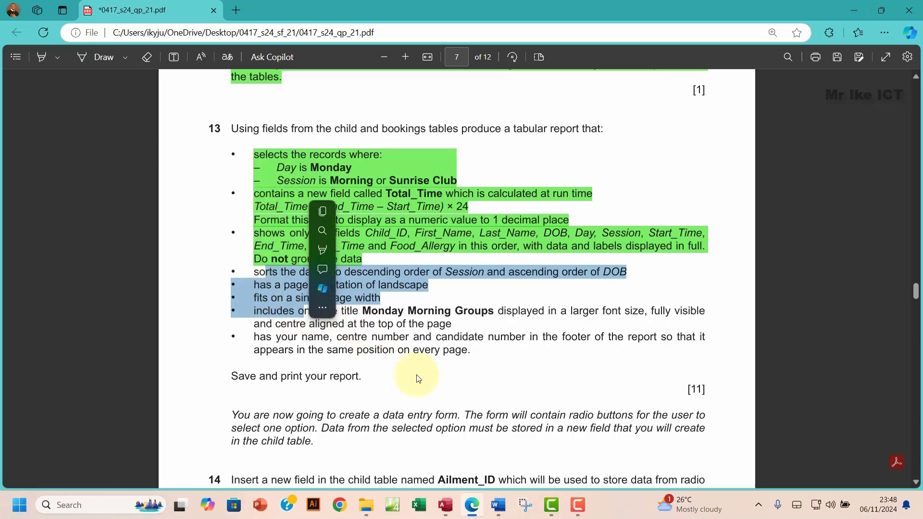
click(446, 506)
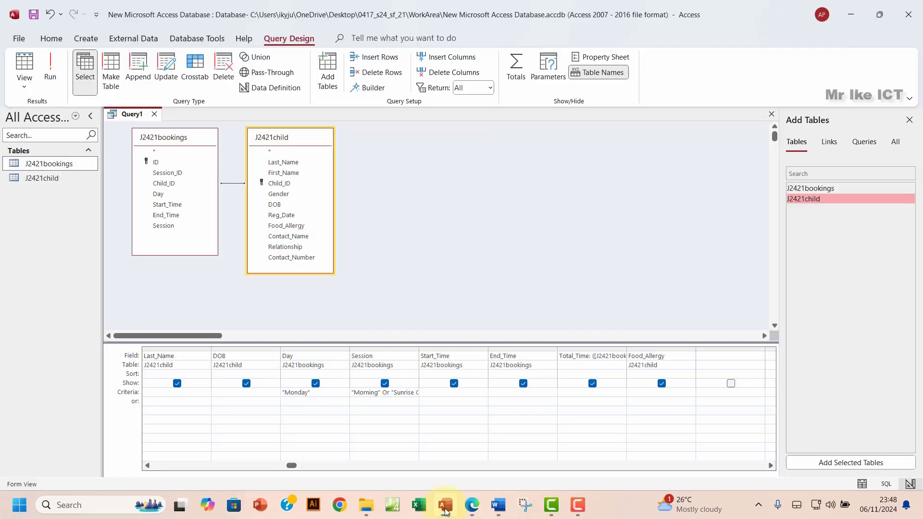
Step: Save the query as Query1 and close its design window
click(34, 16)
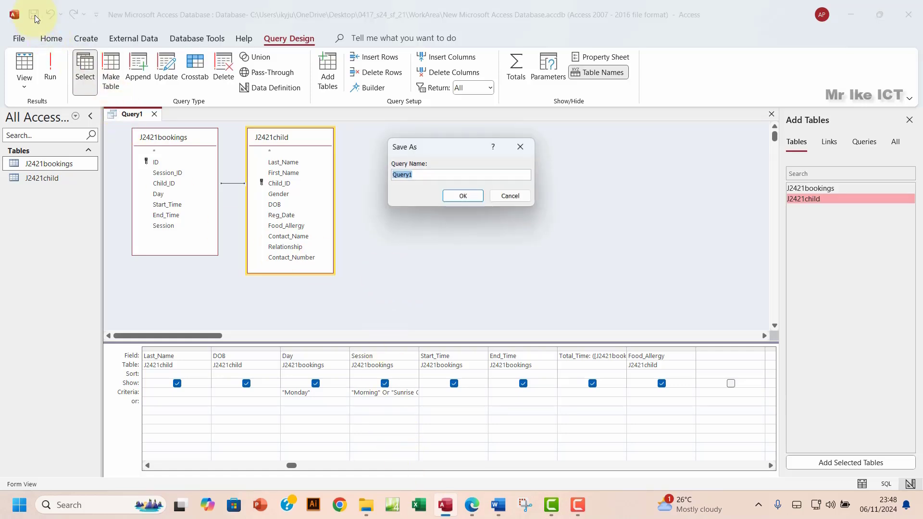
click(463, 197)
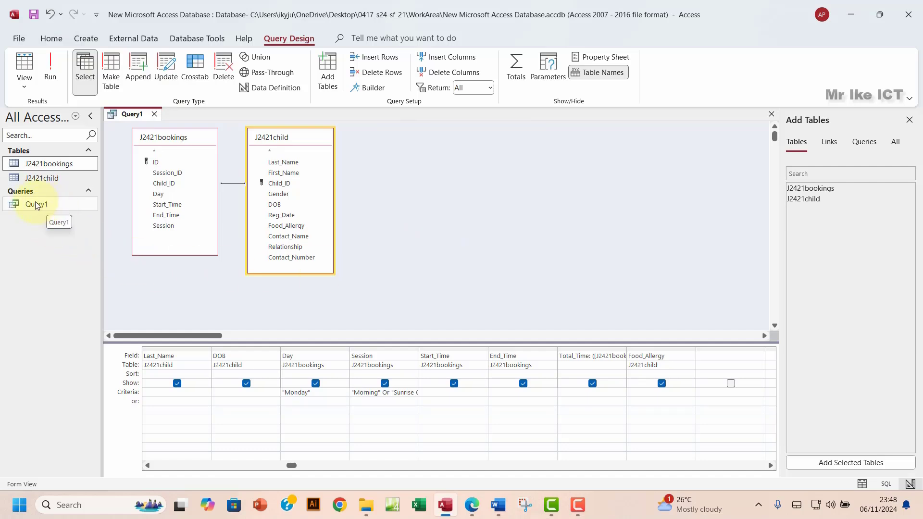
click(909, 120)
click(916, 114)
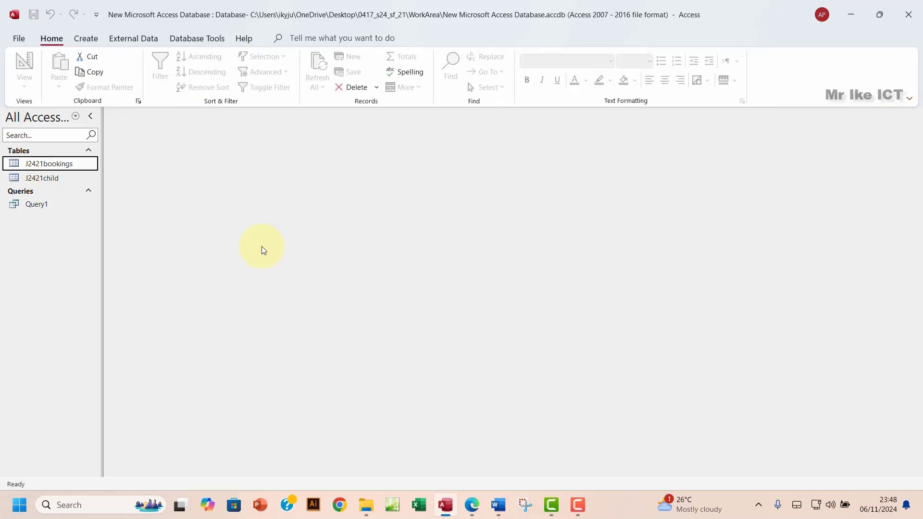
click(89, 42)
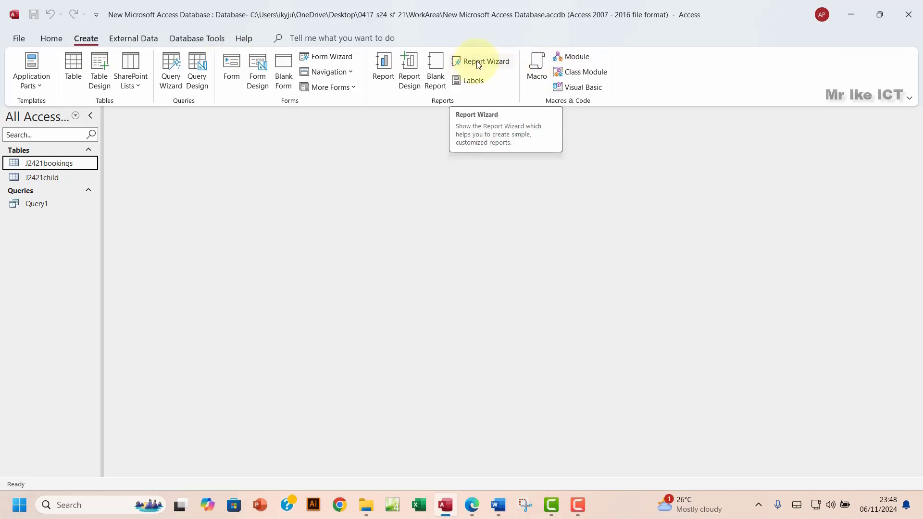
Step: Start the Report Wizard on Query1 and add all its fields to the report
click(480, 63)
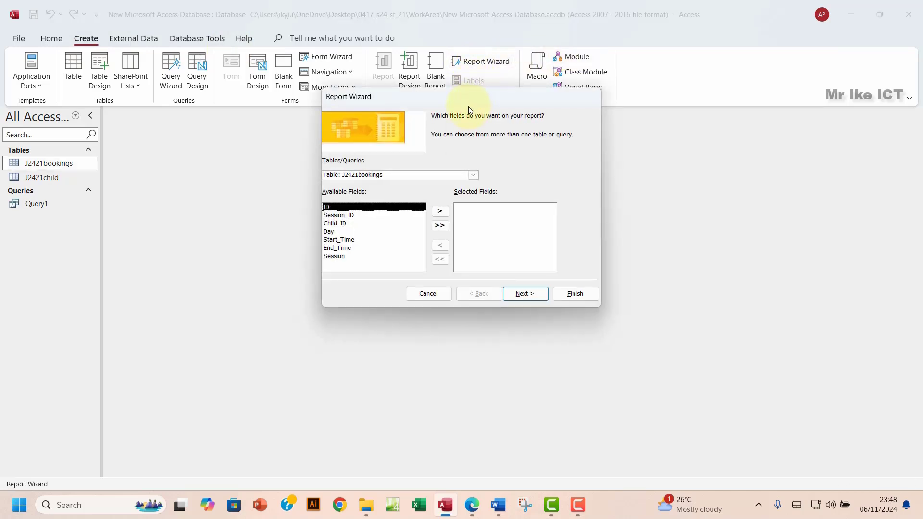
click(473, 175)
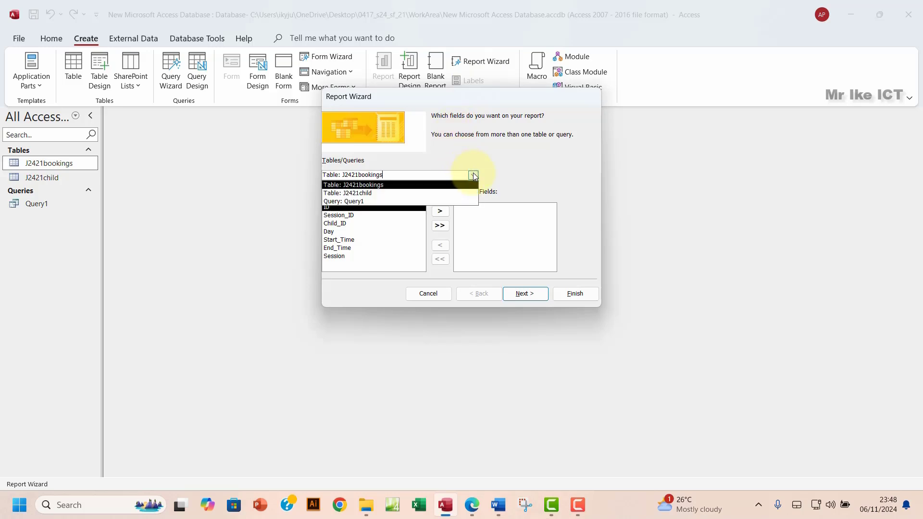
click(355, 202)
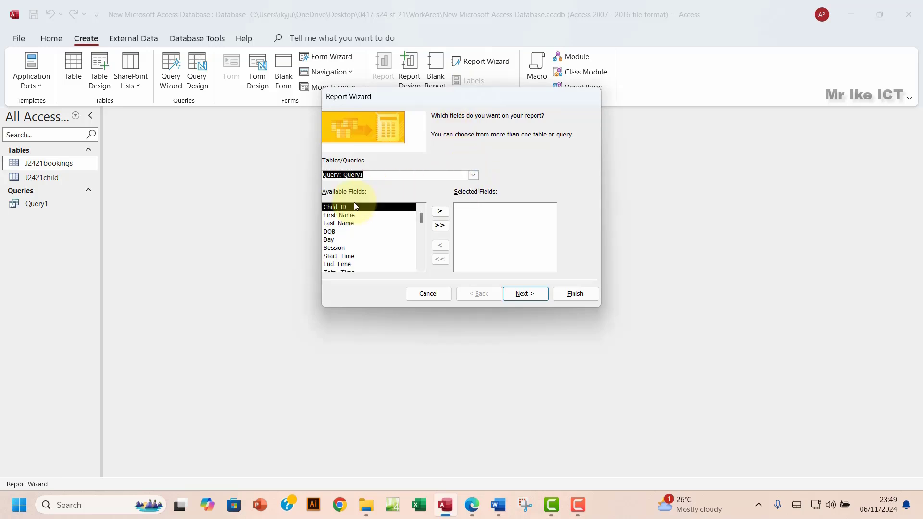
click(436, 226)
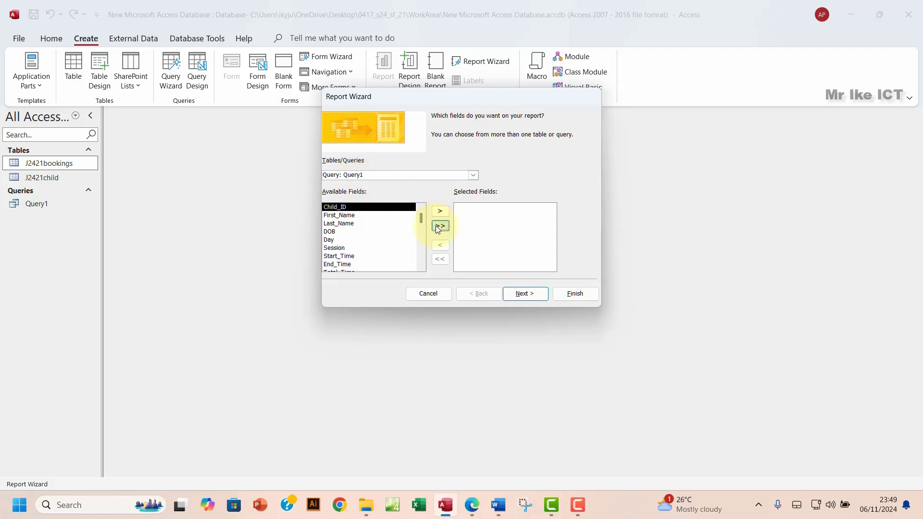
click(529, 295)
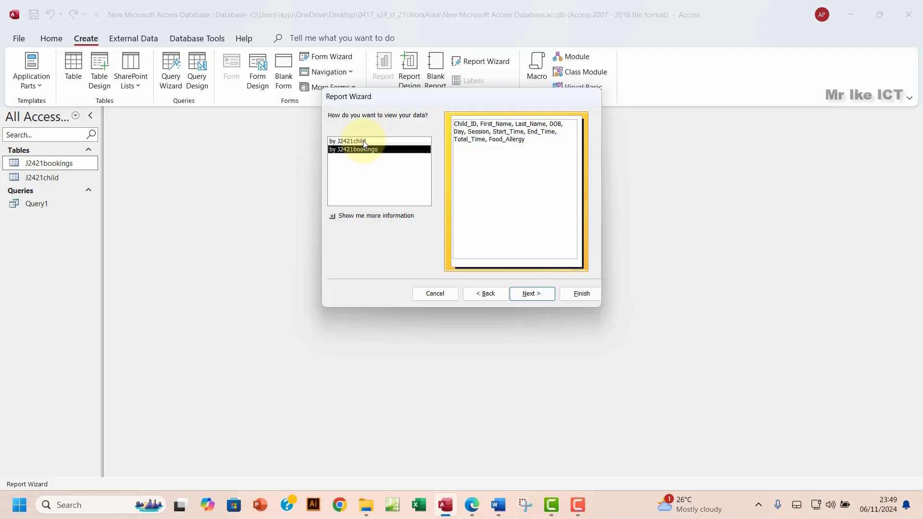
Step: View the data by J2421bookings and skip grouping levels to reach the sort-order step
click(364, 141)
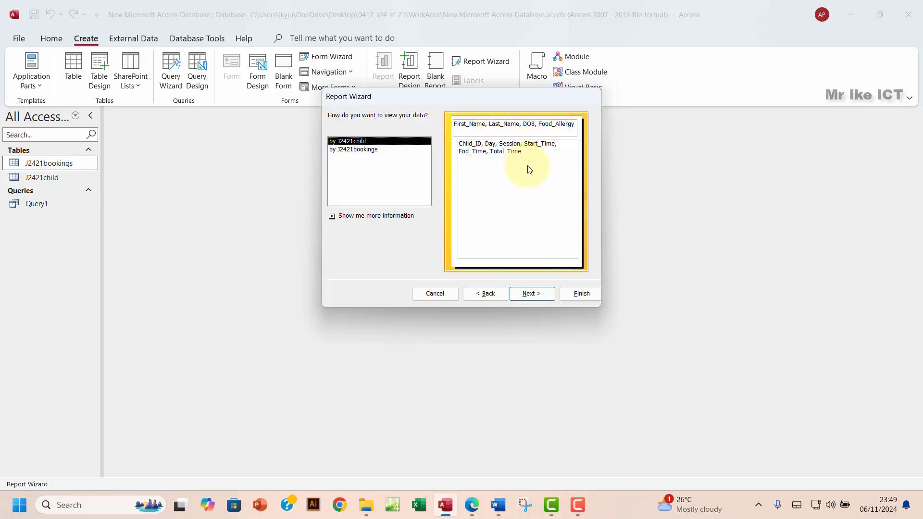
click(358, 149)
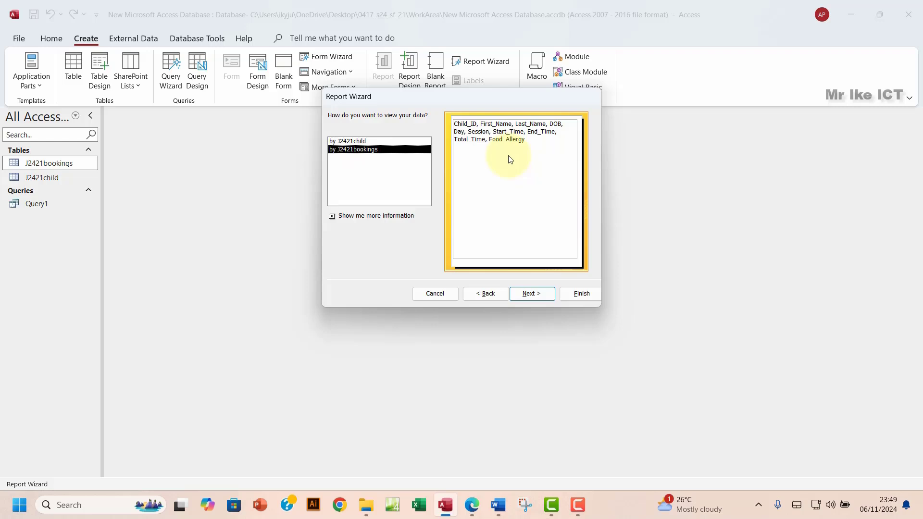
click(526, 293)
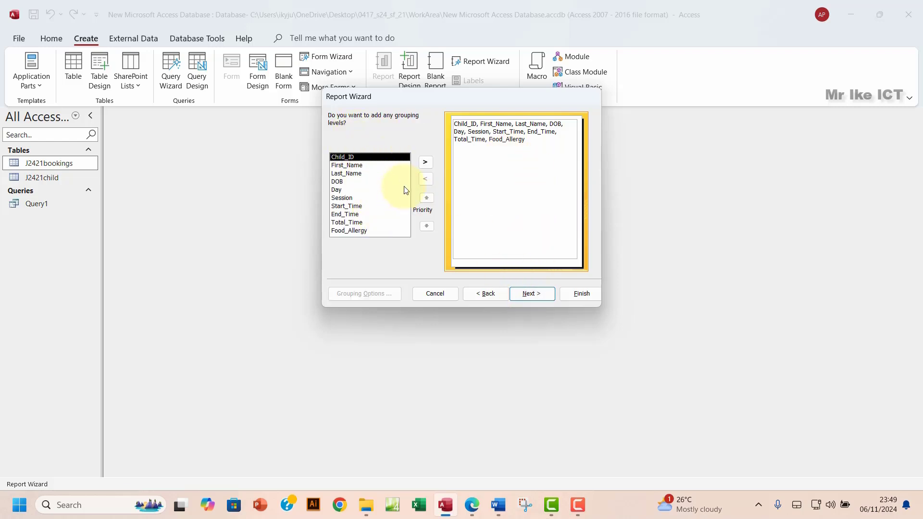
click(533, 296)
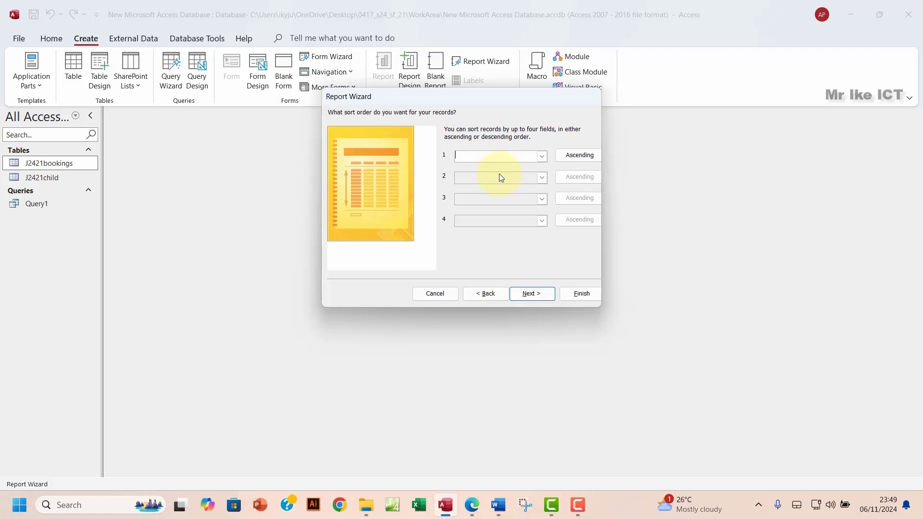
Step: Skip sort order, keep the Tabular layout in Landscape orientation, and bring the exam paper forward
click(535, 298)
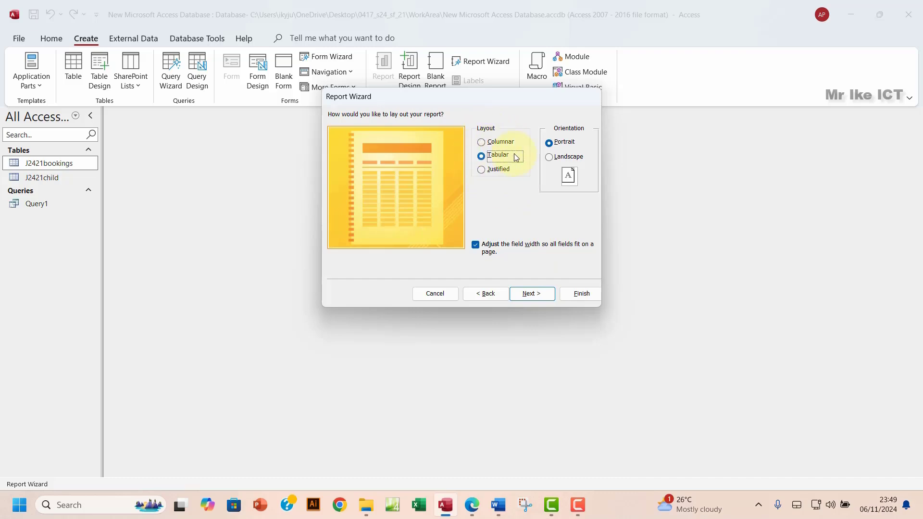
click(549, 158)
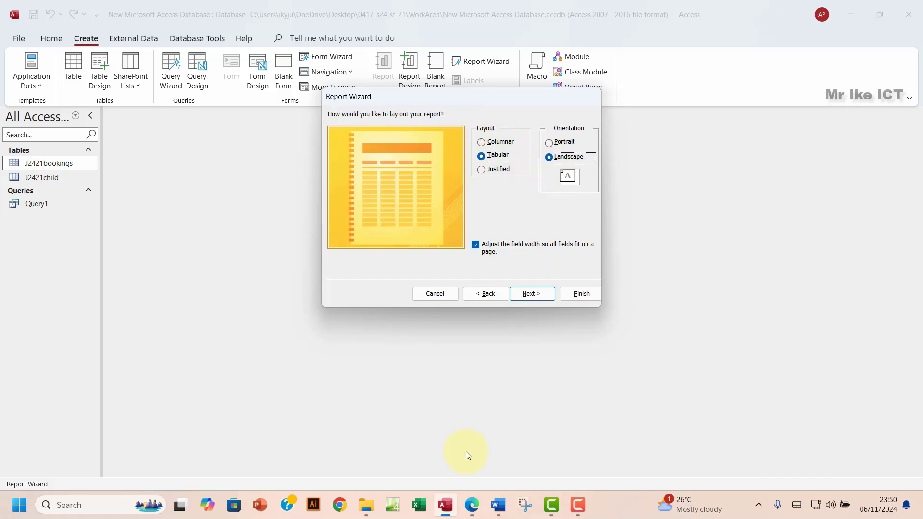
click(472, 505)
Step: Highlight the landscape and single-page-width requirement lines in green, then return to Access
click(327, 298)
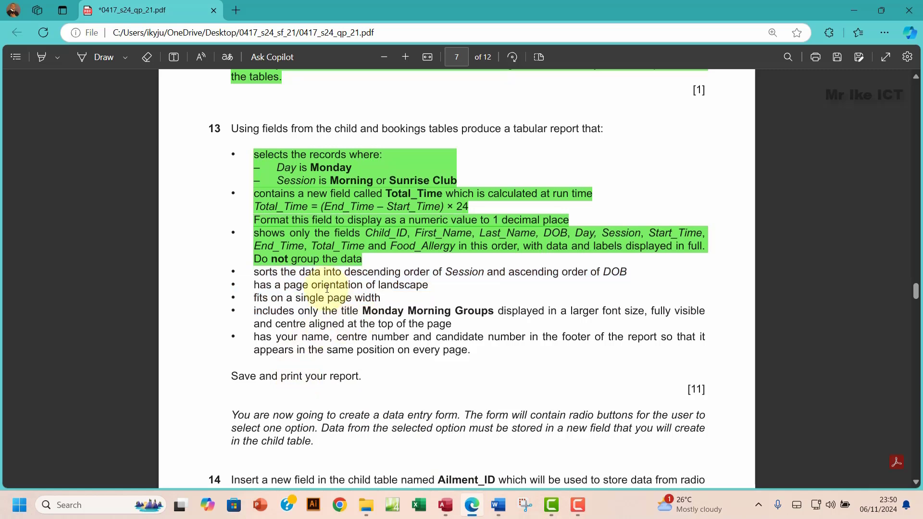
drag(254, 285, 384, 301)
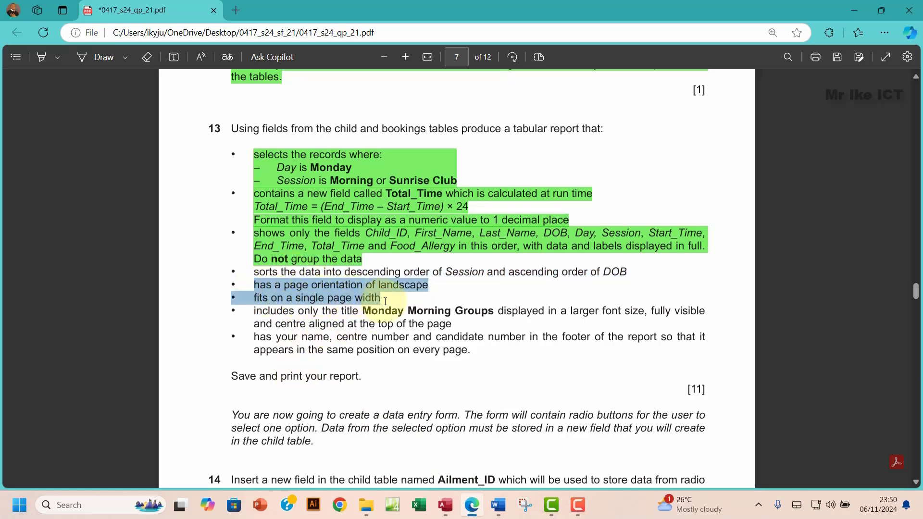
mouse_move(405, 244)
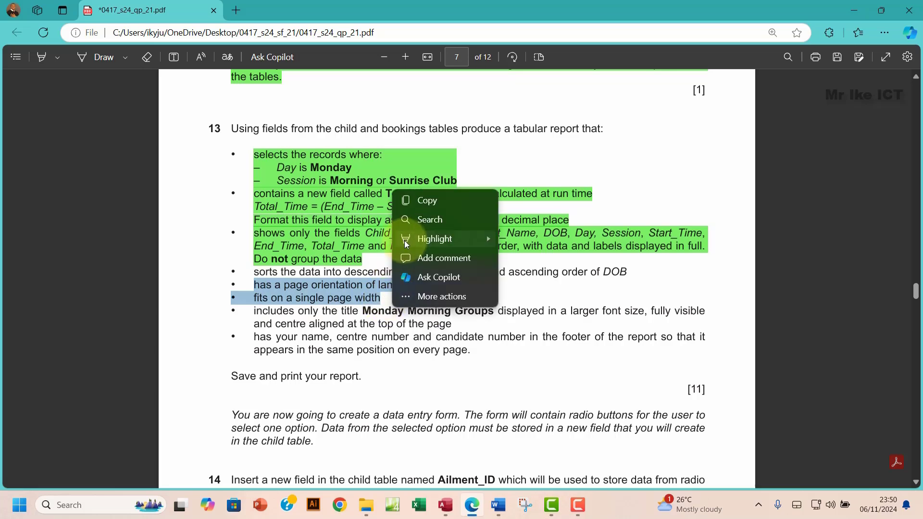
click(524, 256)
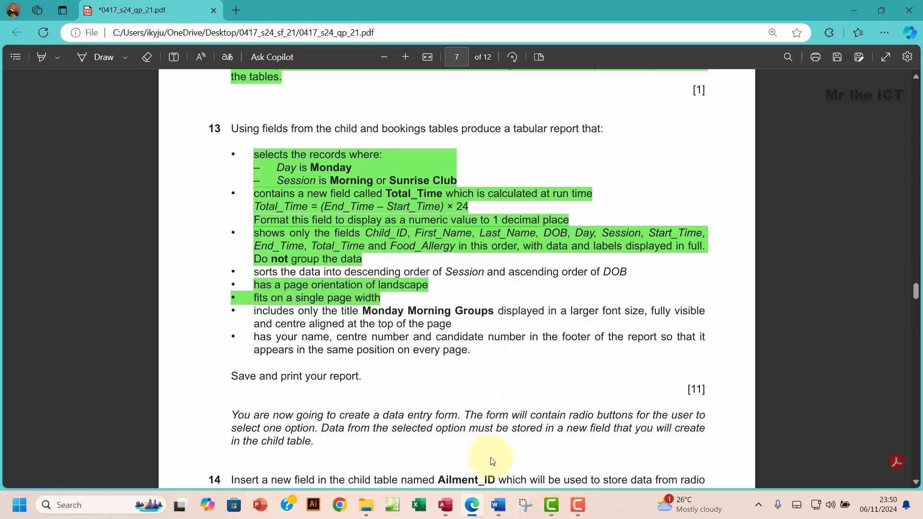
click(473, 505)
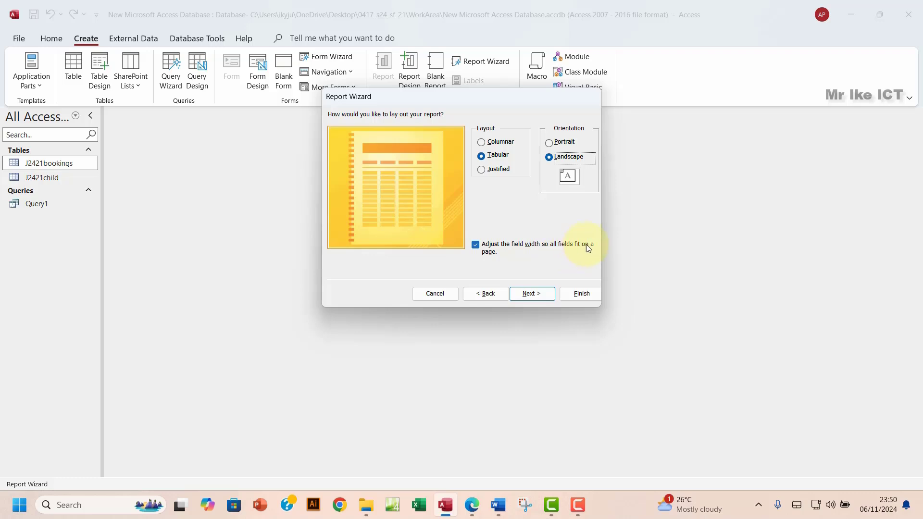
Step: Replace the default J2421bookings title with Report1 and finish the wizard to preview the report
click(531, 295)
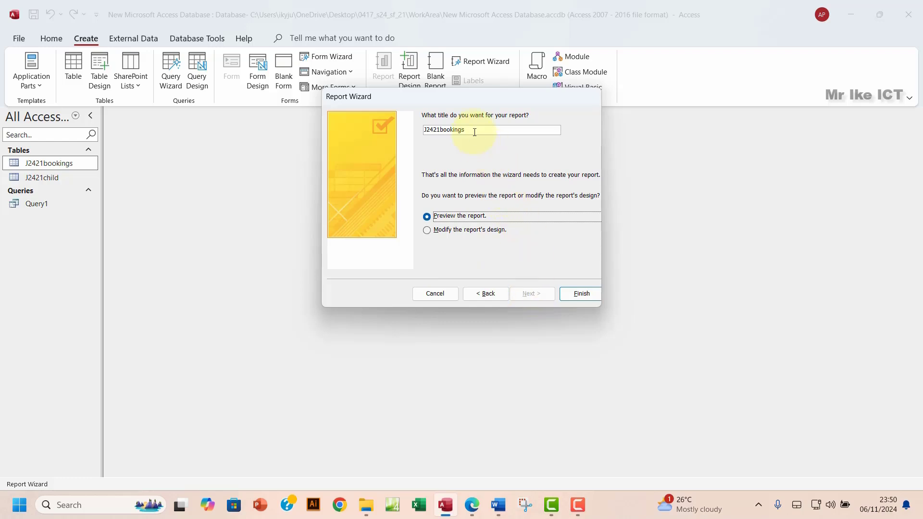
drag(472, 130, 380, 128)
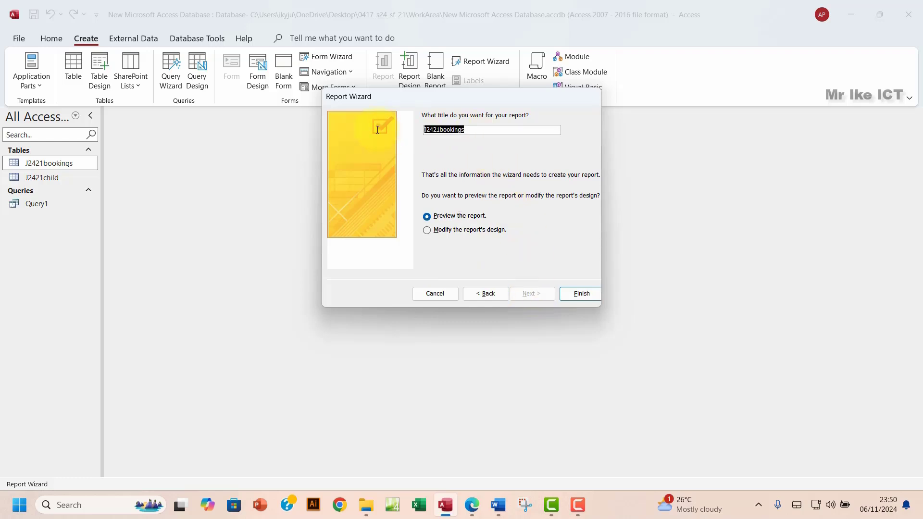
text(Report1)
click(579, 297)
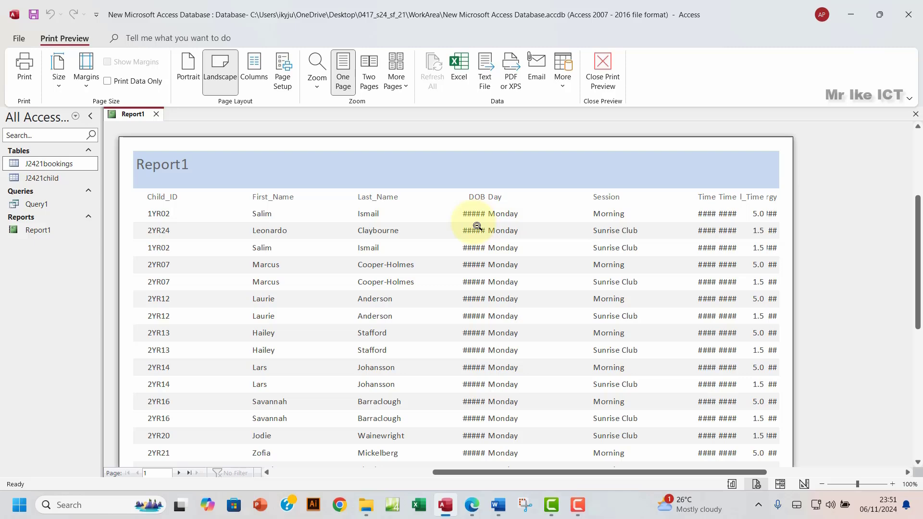
Step: Close print preview and switch Report1 to Layout View
click(603, 91)
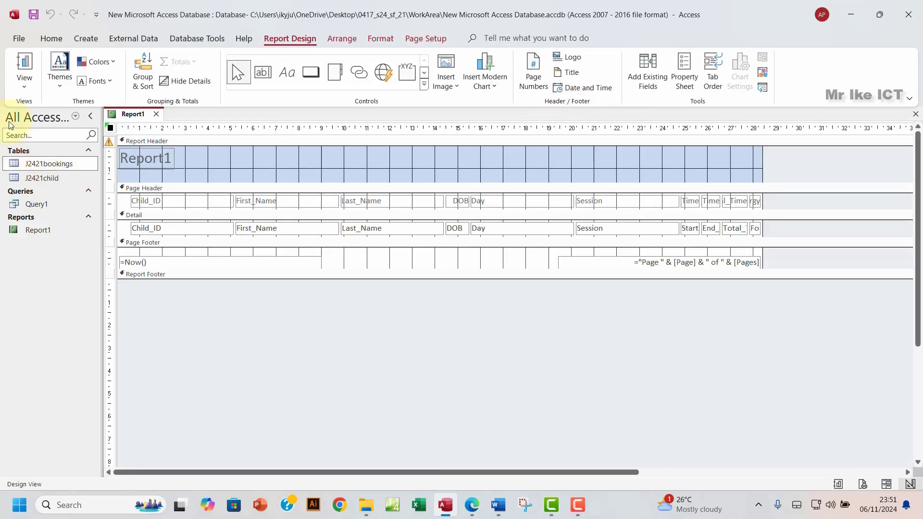
click(29, 86)
click(70, 163)
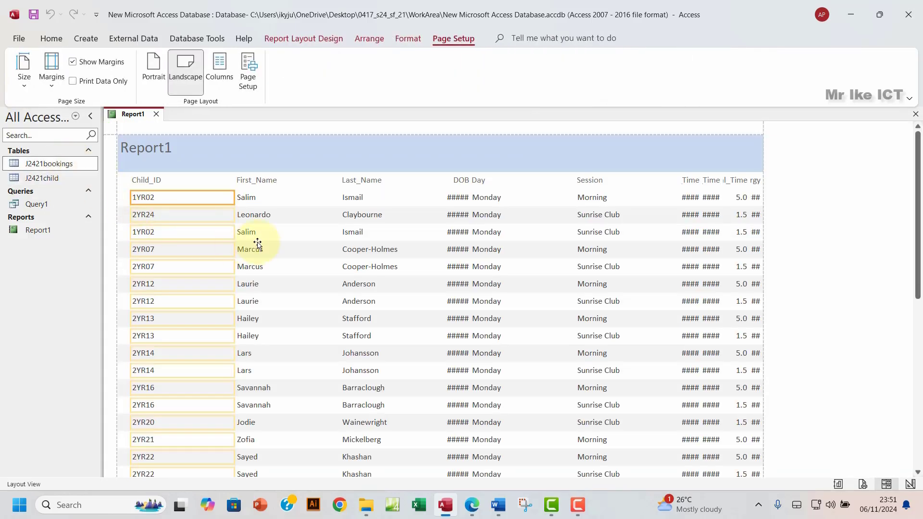
Step: Narrow the Child_ID, First_Name and Last_Name columns and pack them side by side
click(148, 182)
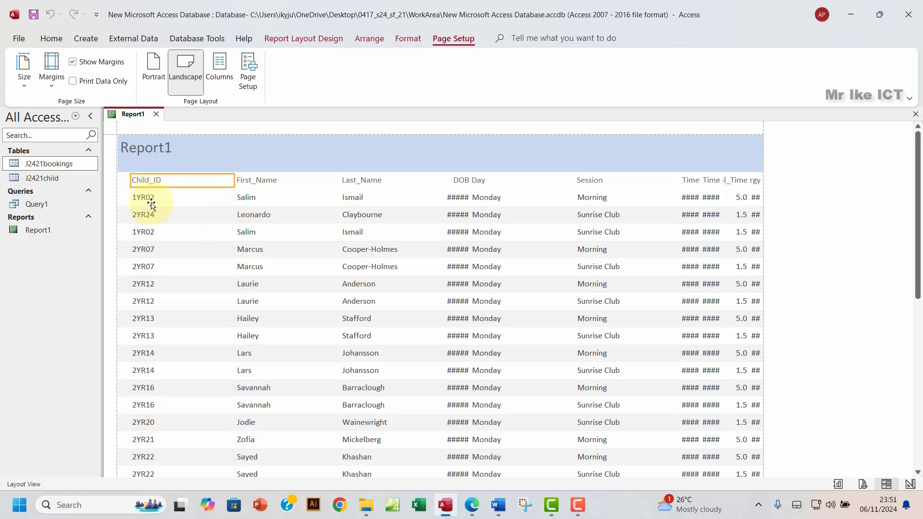
shift+click(150, 200)
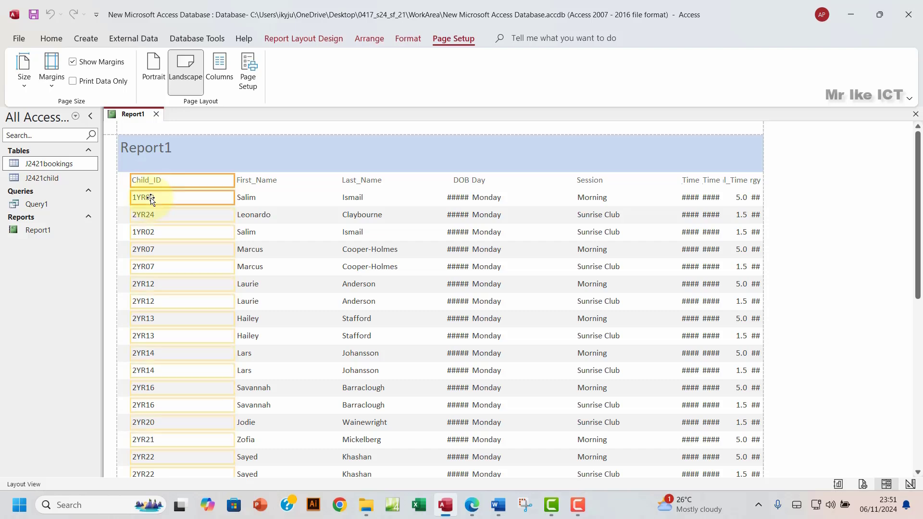
drag(233, 182, 167, 191)
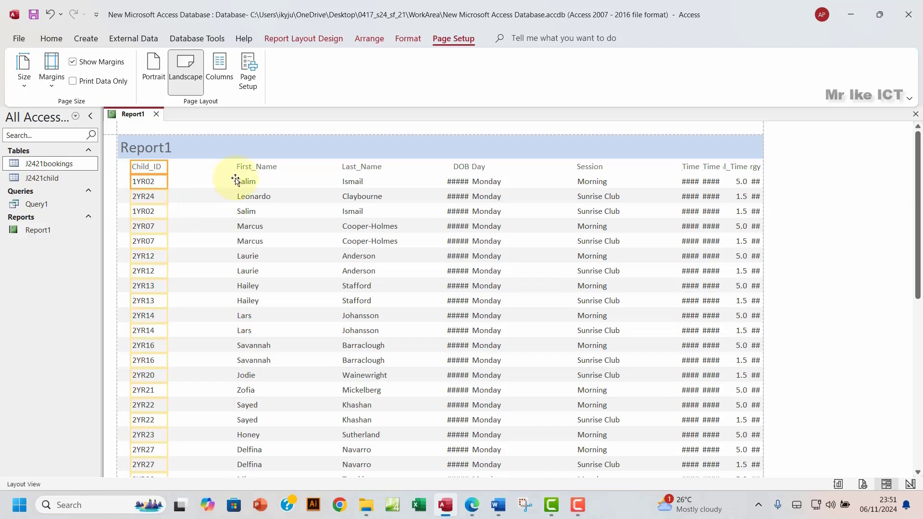
click(256, 172)
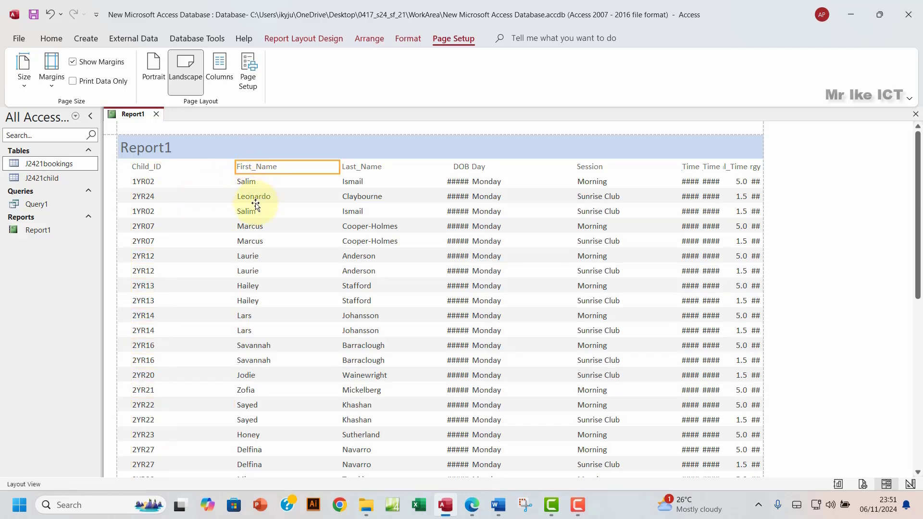
shift+click(248, 184)
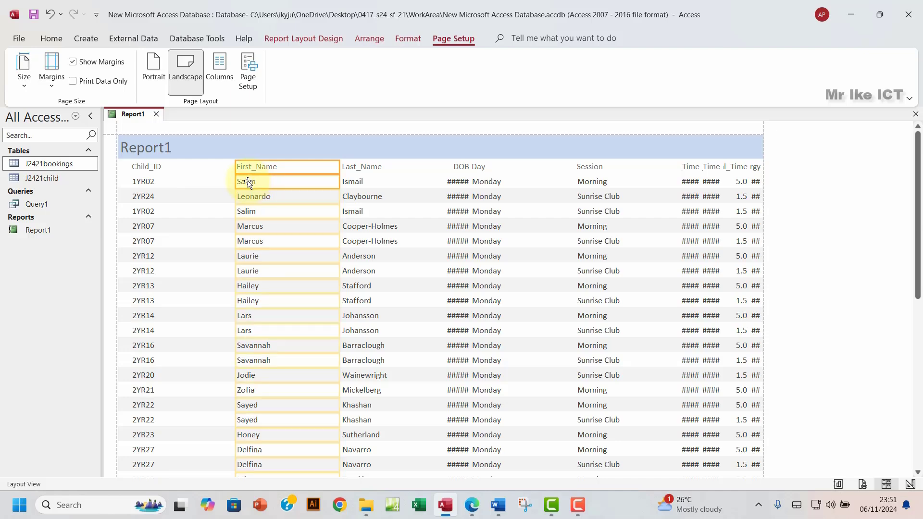
drag(235, 168, 172, 169)
drag(339, 166, 220, 202)
scroll(308, 280, down, 3)
scroll(307, 280, down, 10)
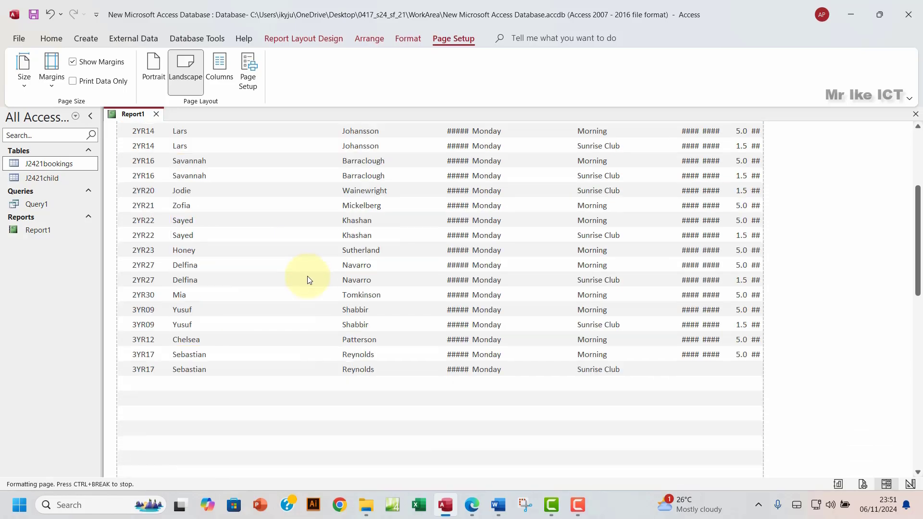
scroll(308, 280, up, 13)
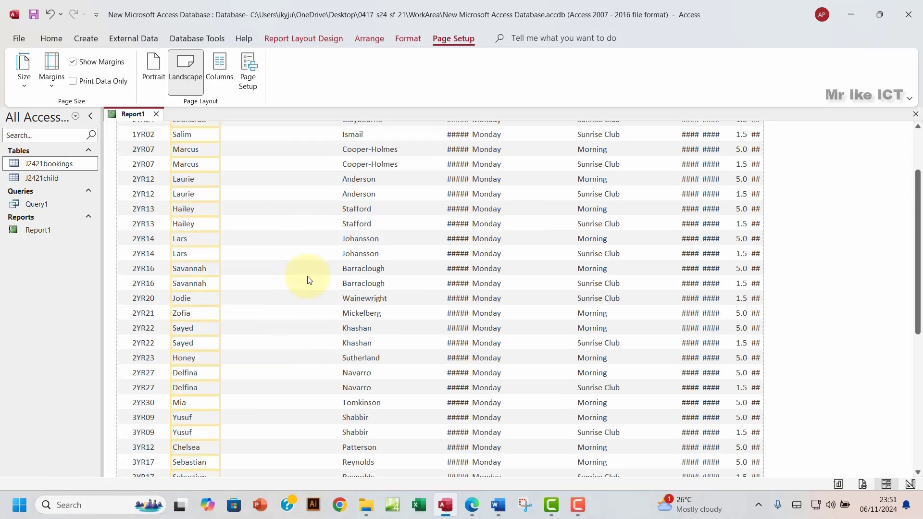
click(353, 167)
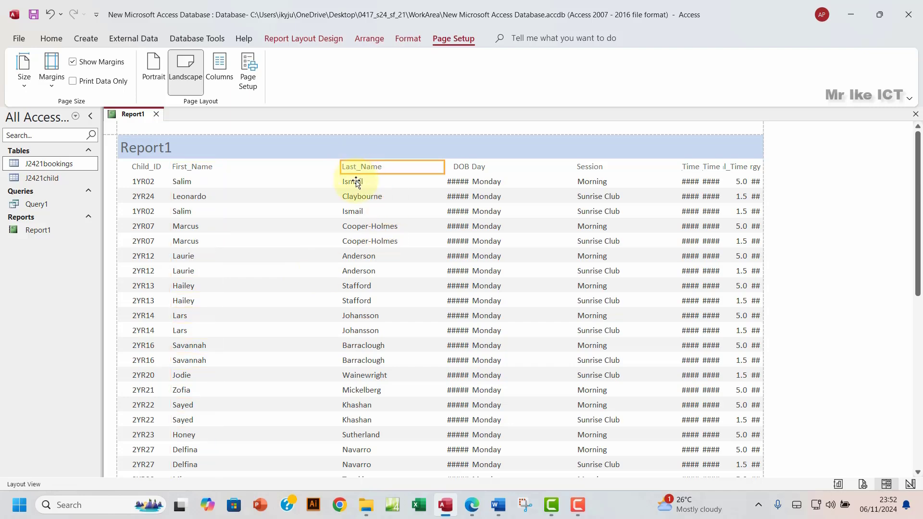
shift+click(357, 184)
drag(340, 167, 224, 175)
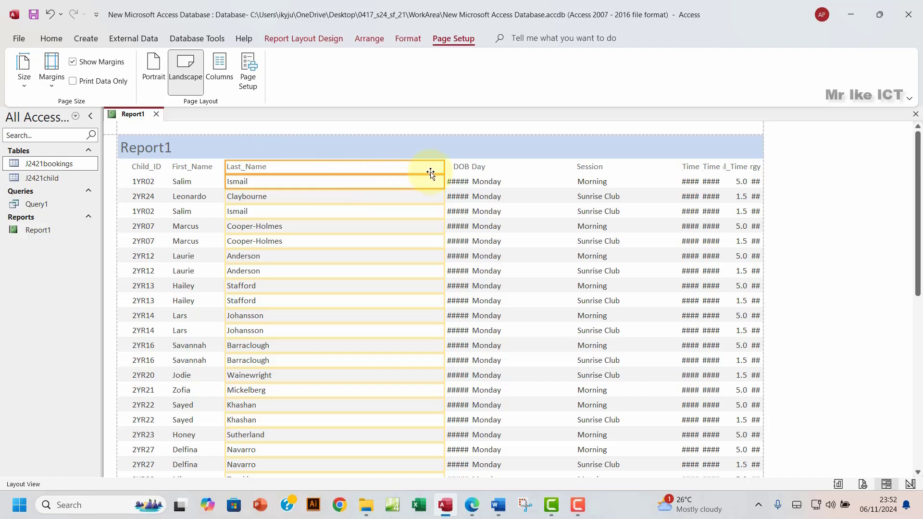
drag(444, 168, 294, 188)
Step: Resize the DOB column to show full dates and narrow the Day column beside it
click(456, 168)
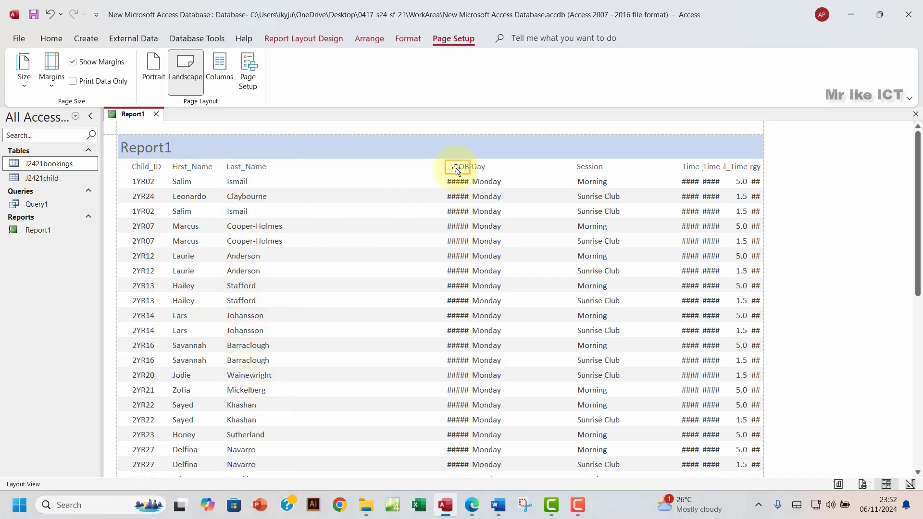
shift+click(457, 184)
drag(444, 174, 305, 181)
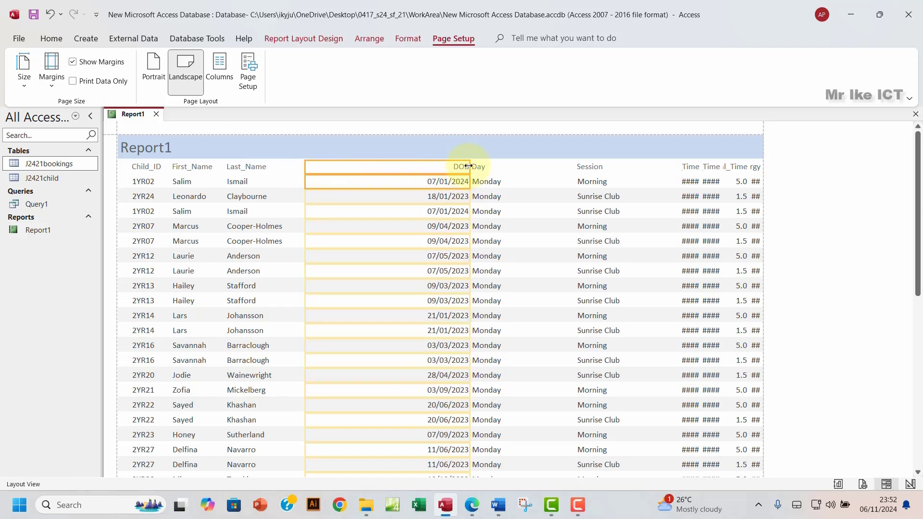
drag(468, 166, 360, 177)
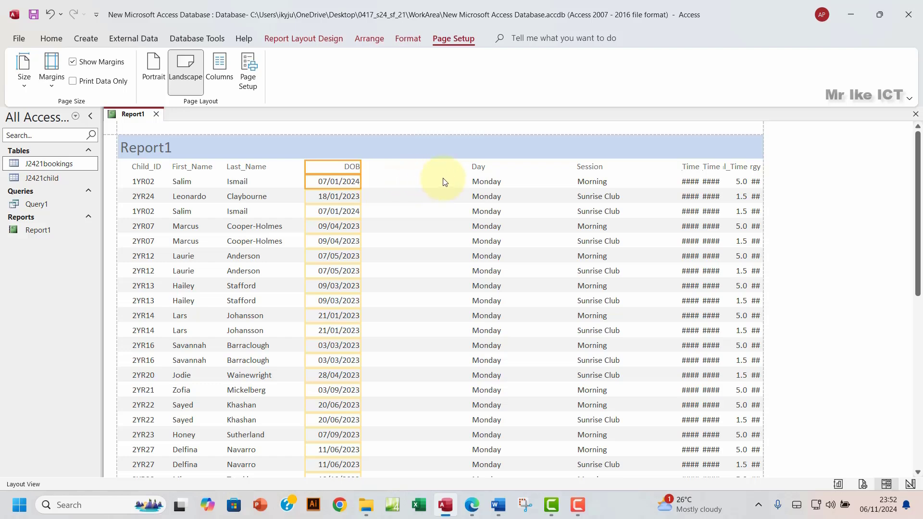
click(479, 167)
click(485, 184)
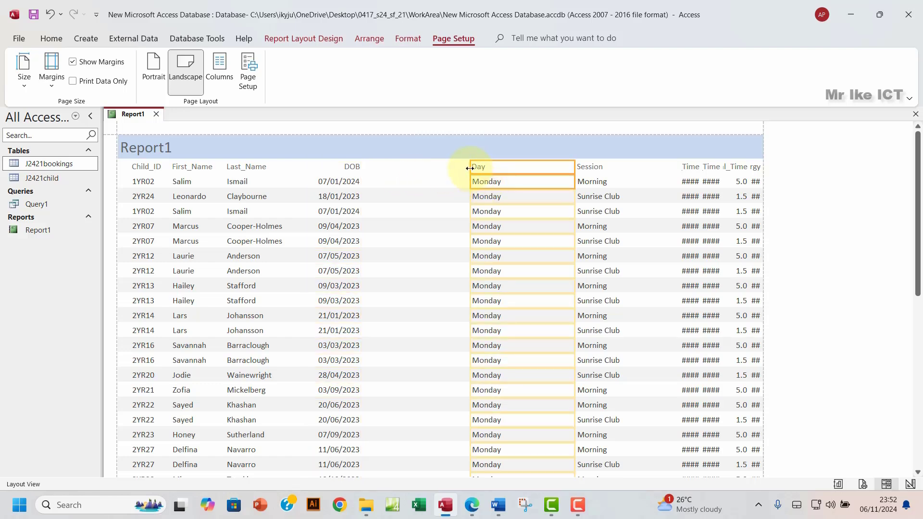
drag(471, 168, 375, 180)
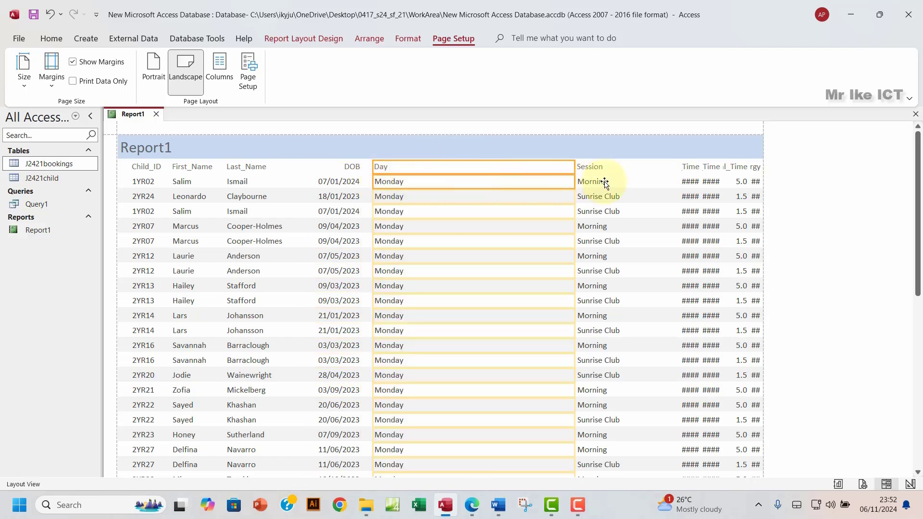
drag(575, 168, 413, 181)
Step: Move the Session column next to Day and narrow it
click(584, 169)
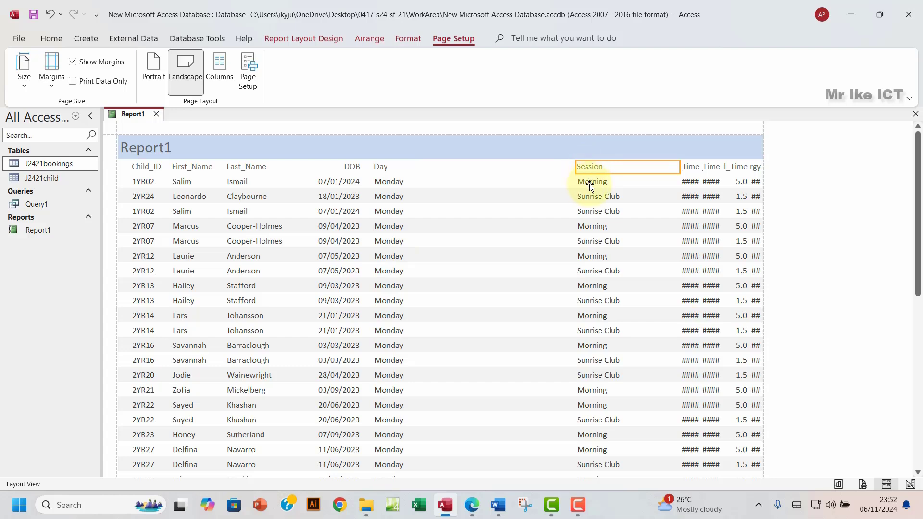
click(590, 185)
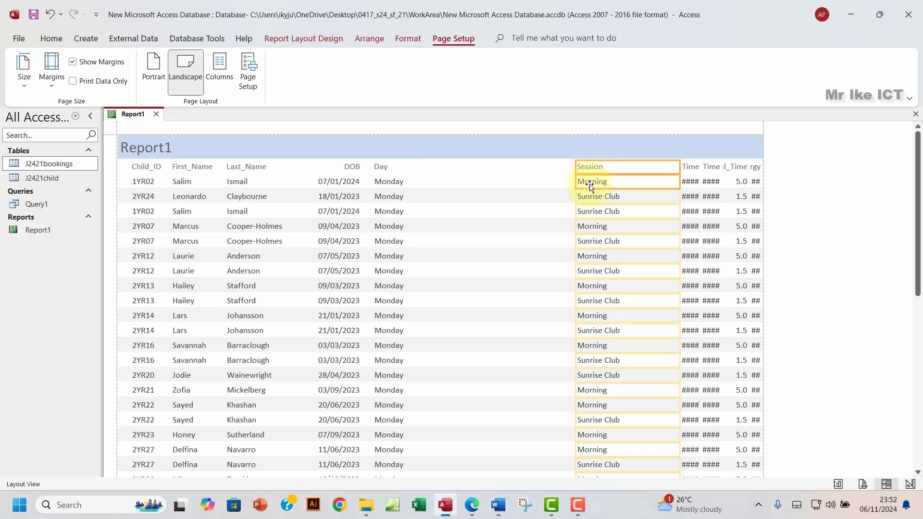
drag(576, 181, 417, 192)
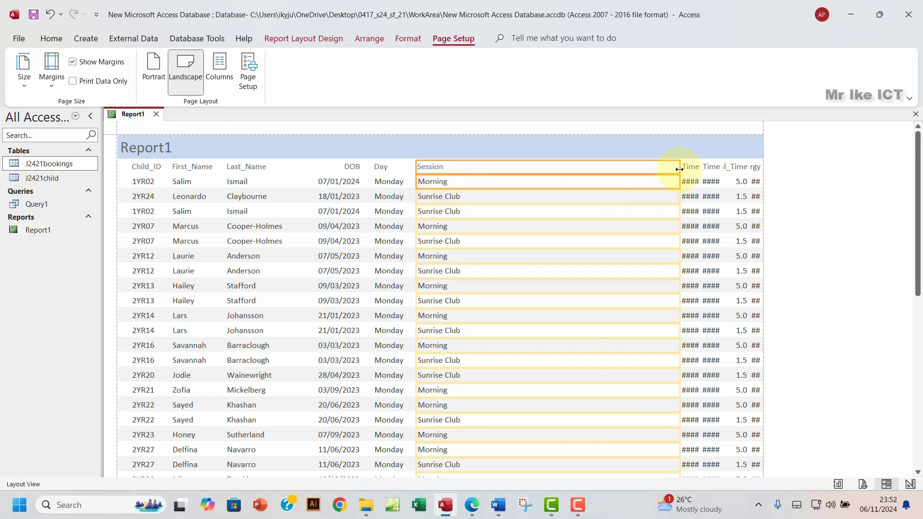
drag(679, 170, 482, 209)
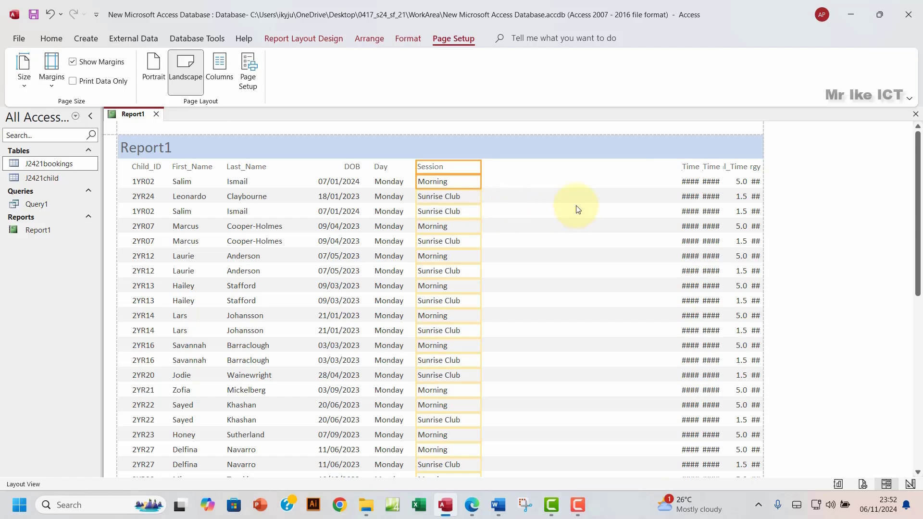
scroll(472, 264, down, 5)
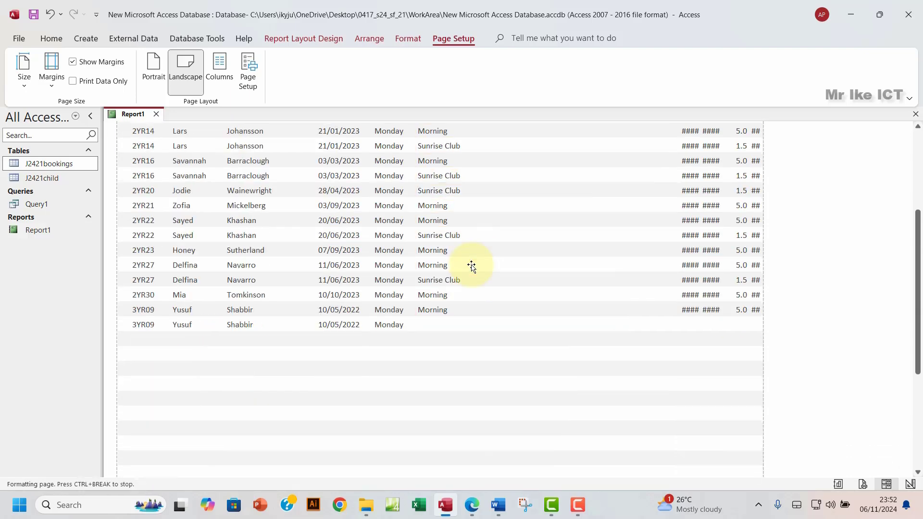
scroll(472, 268, down, 4)
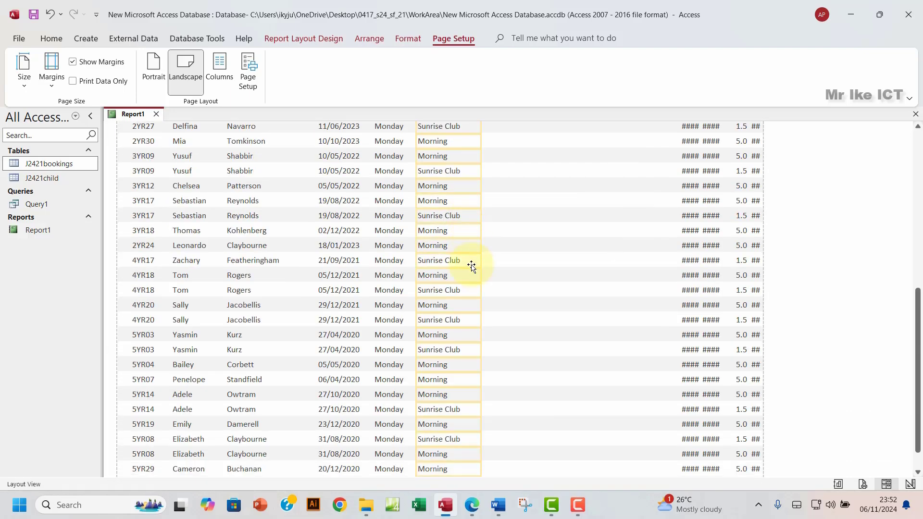
scroll(471, 268, up, 6)
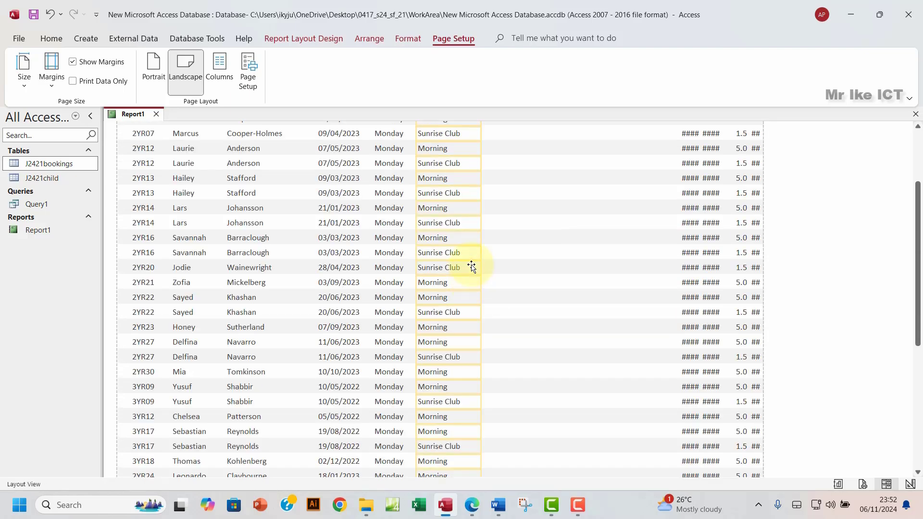
scroll(472, 268, up, 3)
Step: Resize the Start_Time and End_Time columns so their times display instead of ####
click(691, 168)
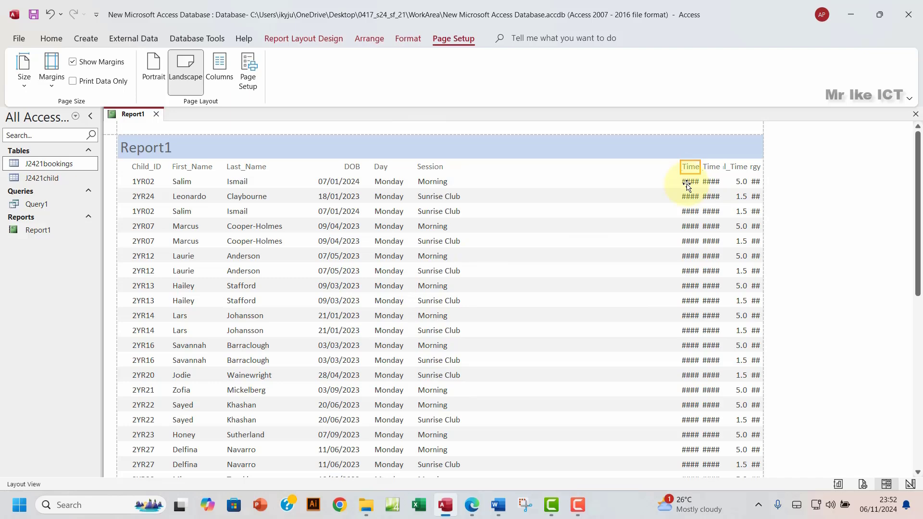
click(688, 185)
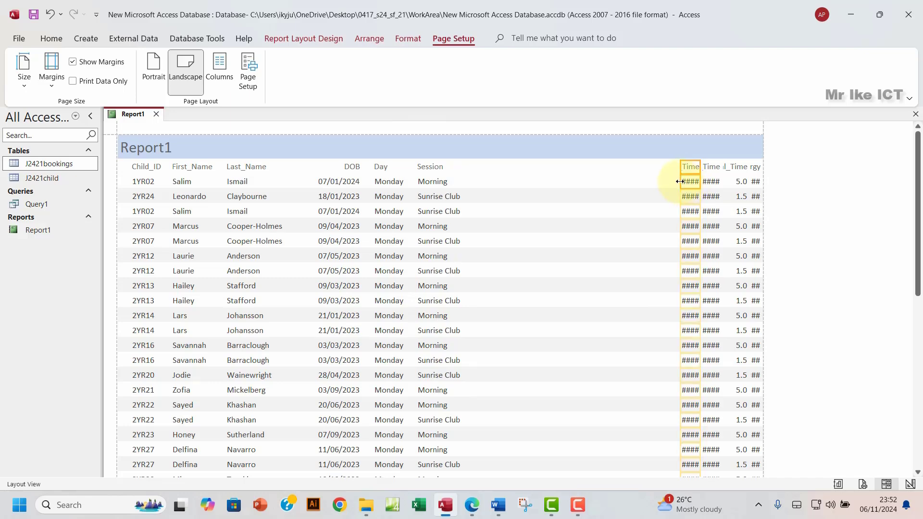
drag(679, 181, 478, 210)
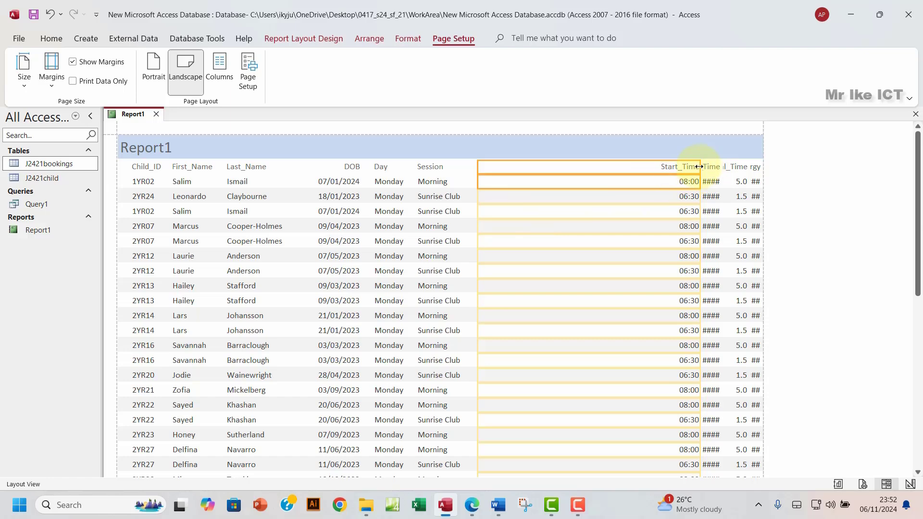
drag(699, 167, 472, 170)
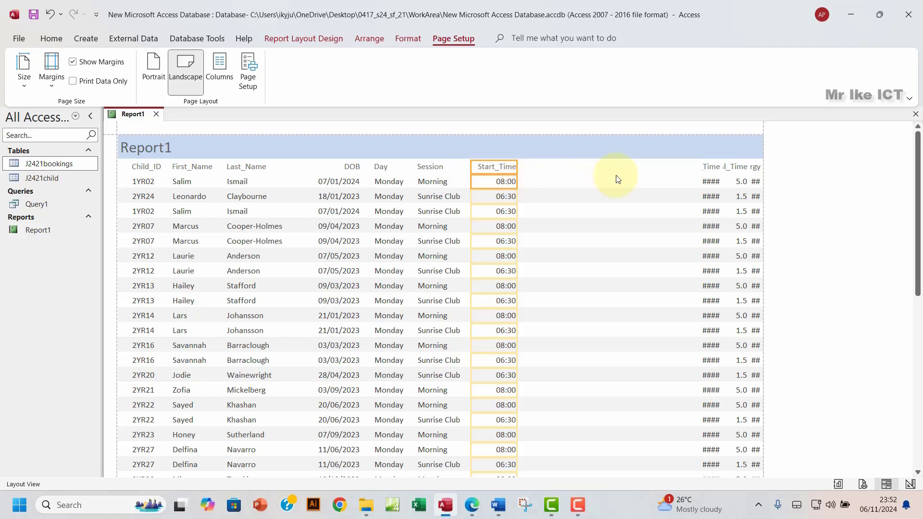
click(708, 167)
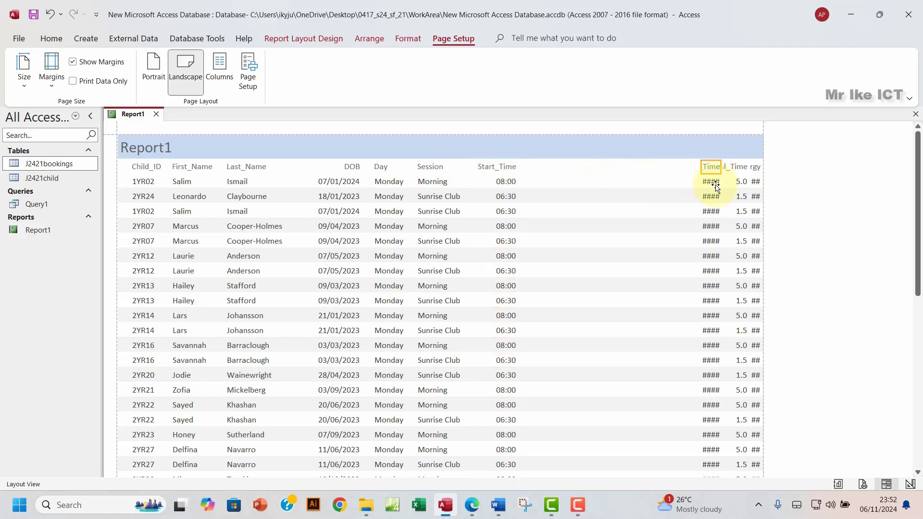
click(712, 181)
drag(701, 168, 527, 169)
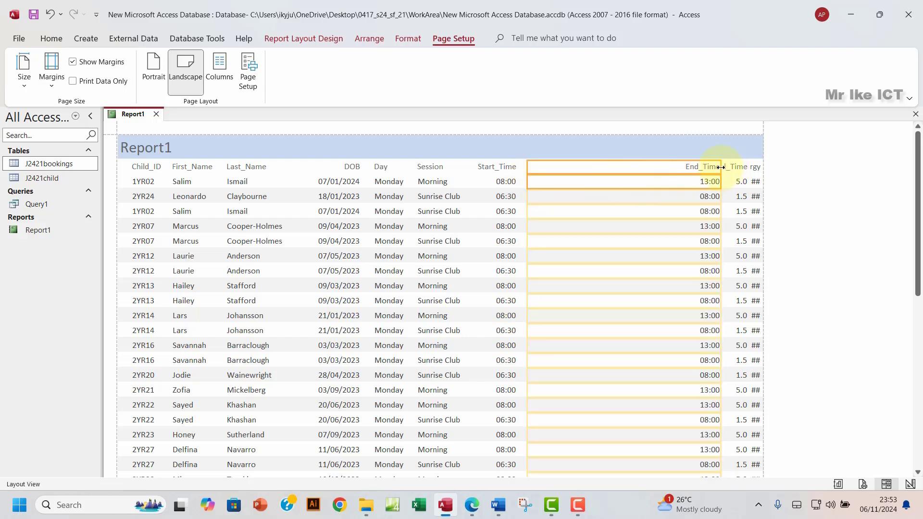
drag(721, 167, 588, 169)
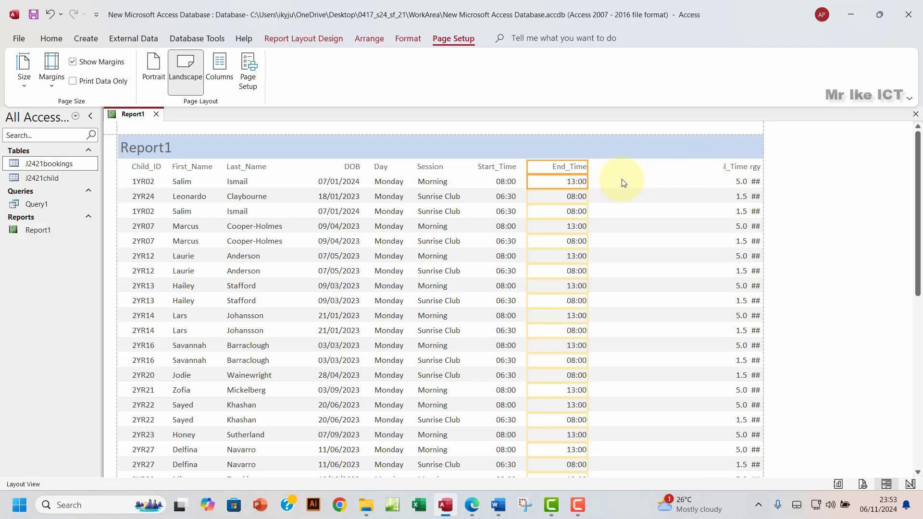
Step: Resize the Total_Time and Food_Allergy columns so their labels show in full
click(725, 169)
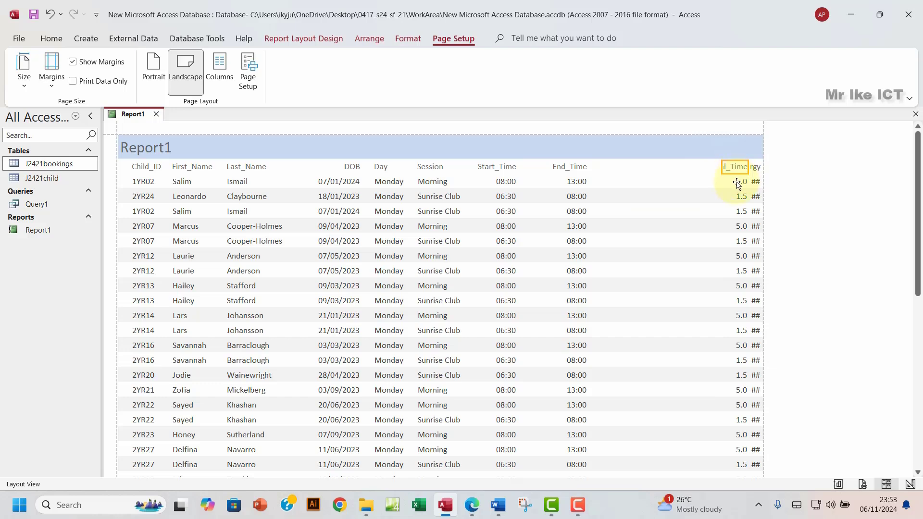
click(739, 182)
drag(722, 169, 597, 169)
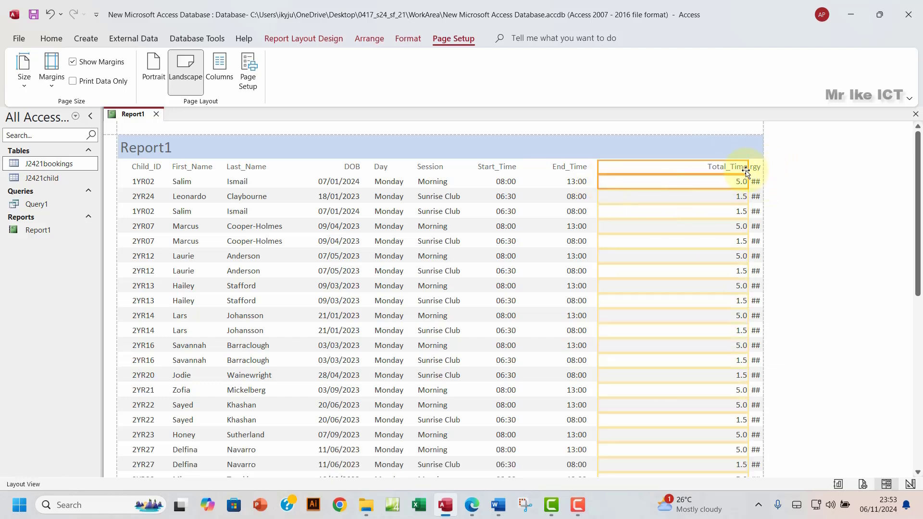
drag(746, 169, 663, 172)
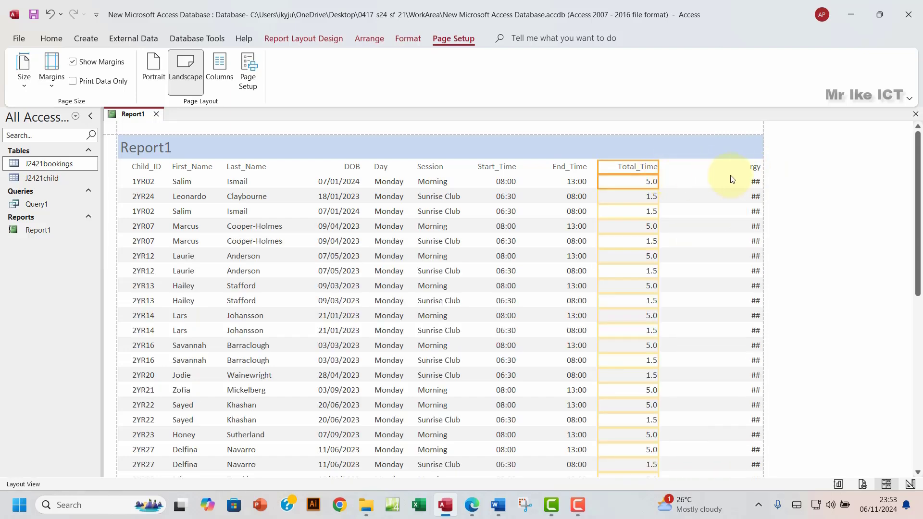
click(754, 169)
click(746, 181)
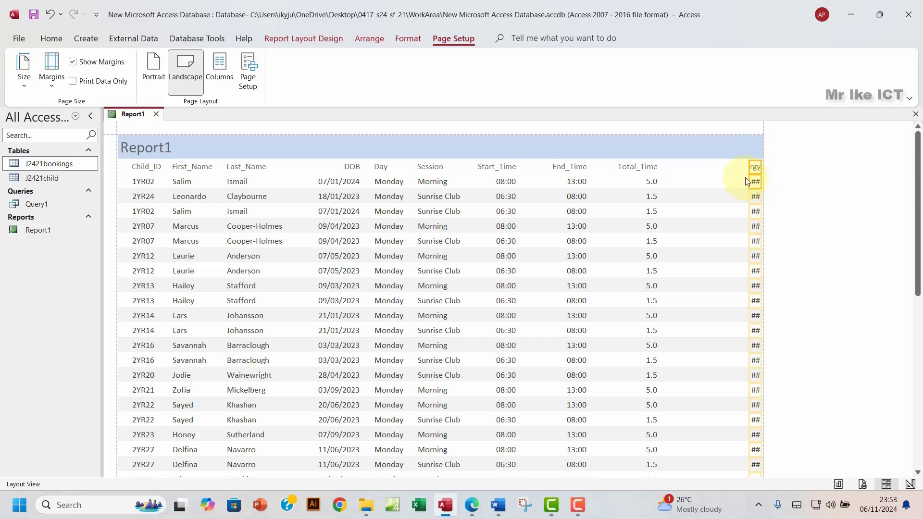
drag(750, 168, 671, 187)
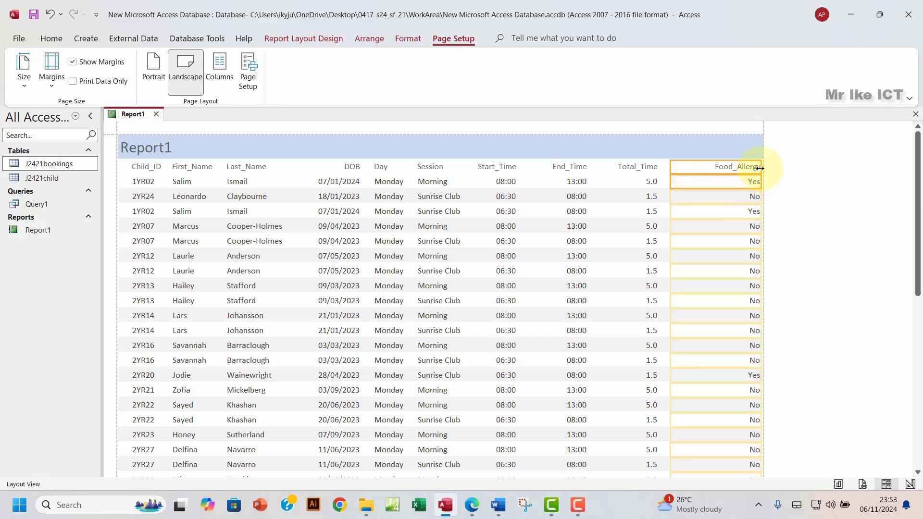
drag(761, 168, 737, 175)
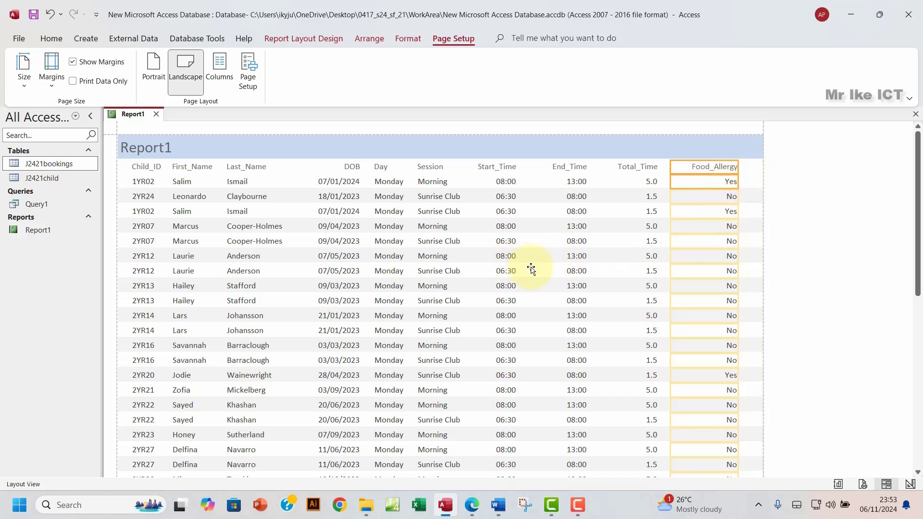
Step: Check the report requirements in the exam paper, then return to Report Layout Design in Access
click(482, 514)
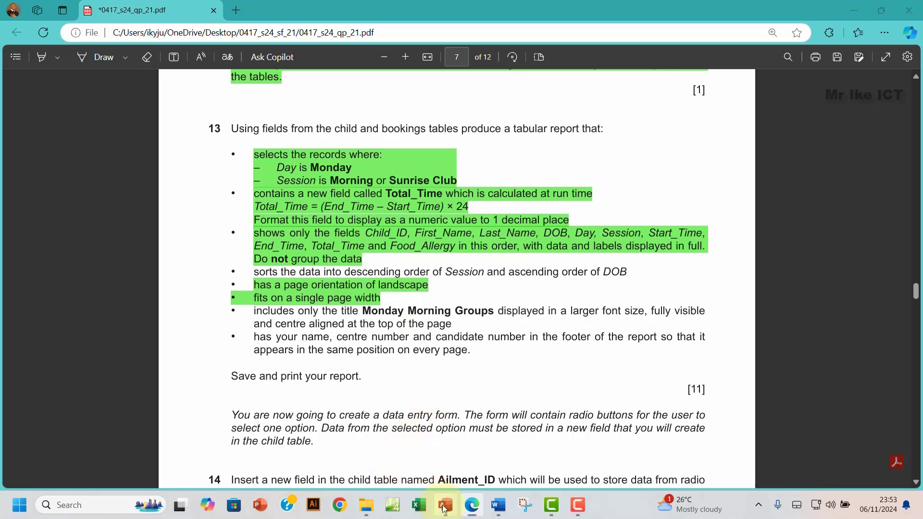
click(445, 505)
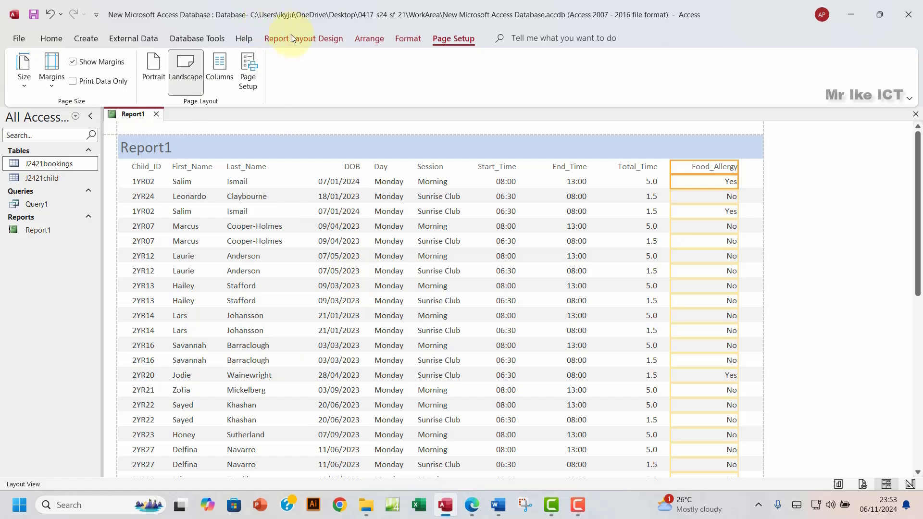
click(305, 39)
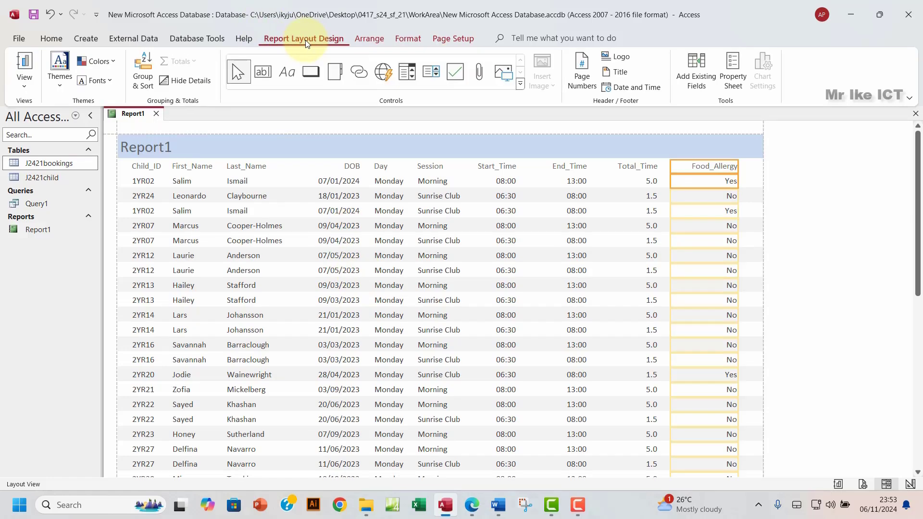
Step: Open Group, Sort and Total and add a sort on Session
click(142, 85)
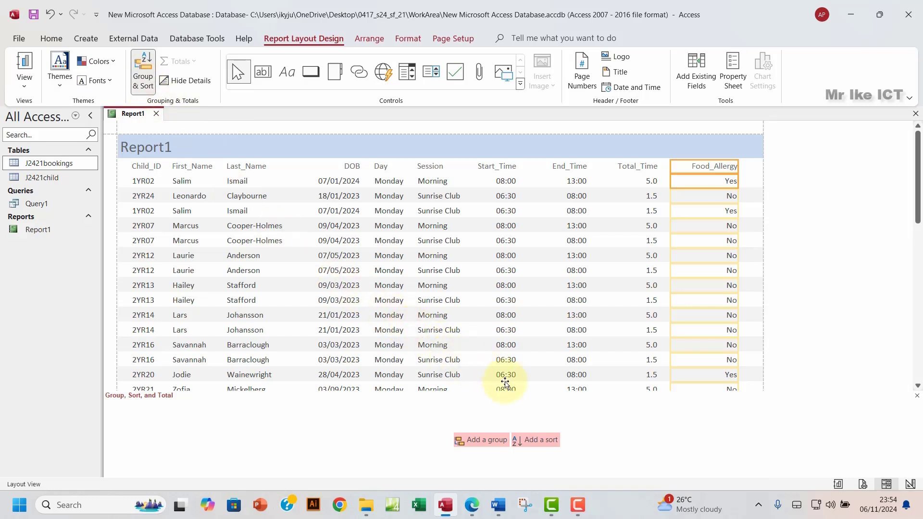
click(538, 441)
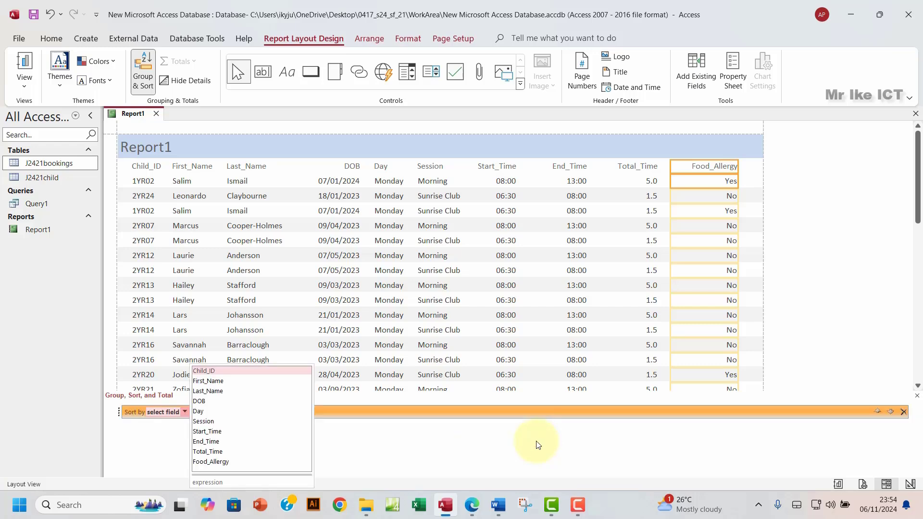
click(218, 423)
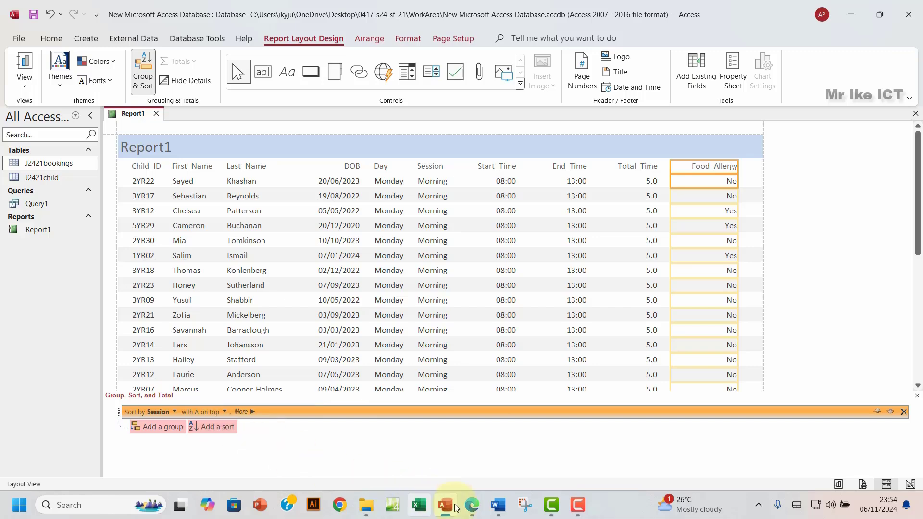
click(483, 504)
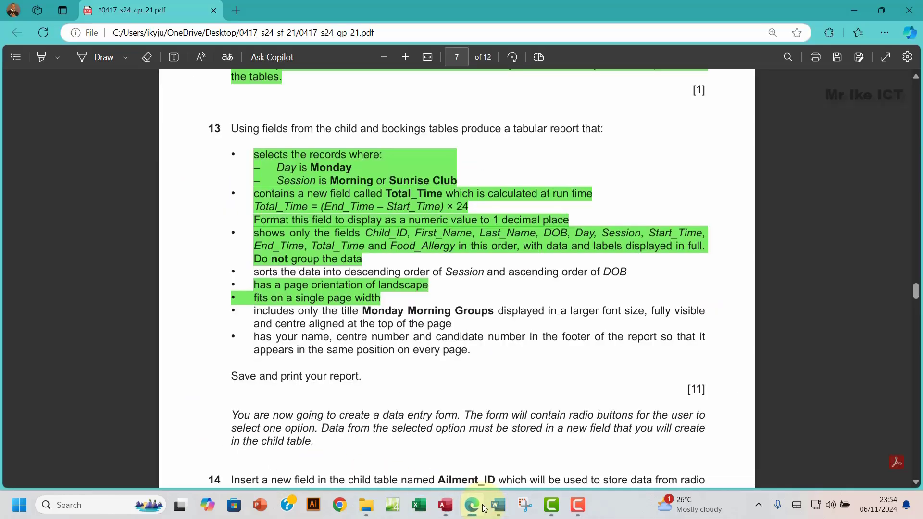
click(474, 506)
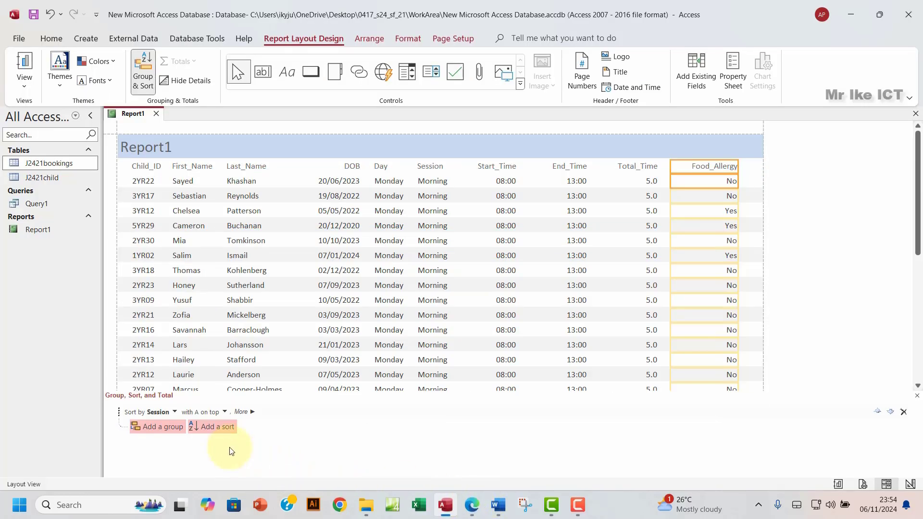
Step: Set the Session sort to descending, Z on top, and recheck the exam paper
click(220, 414)
click(201, 435)
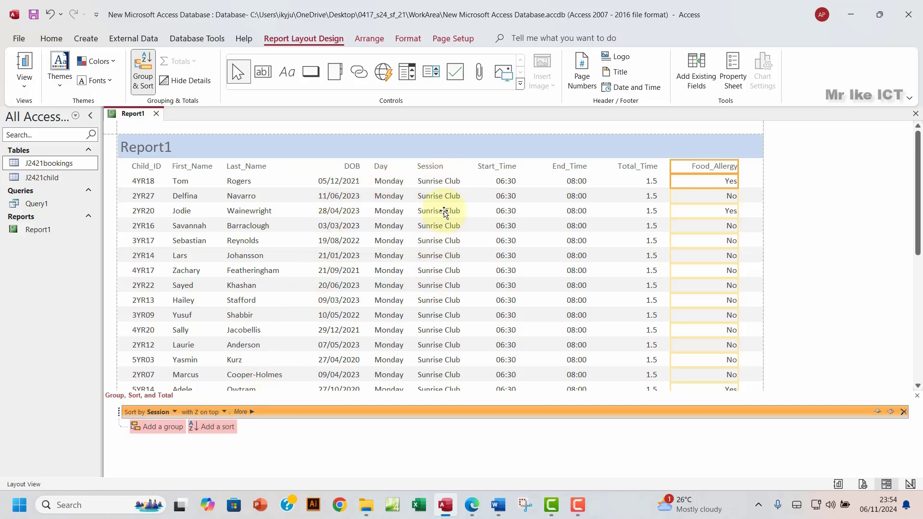
scroll(444, 212, down, 1)
scroll(444, 212, down, 15)
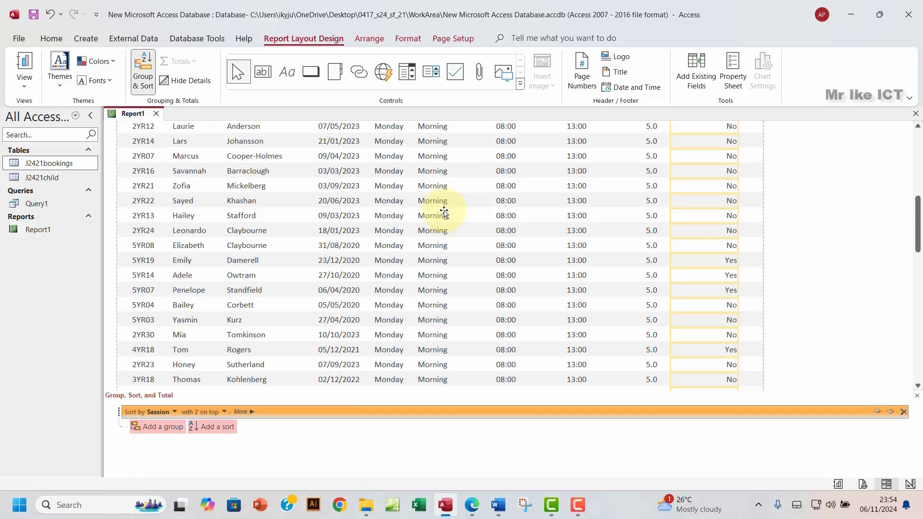
scroll(444, 212, up, 5)
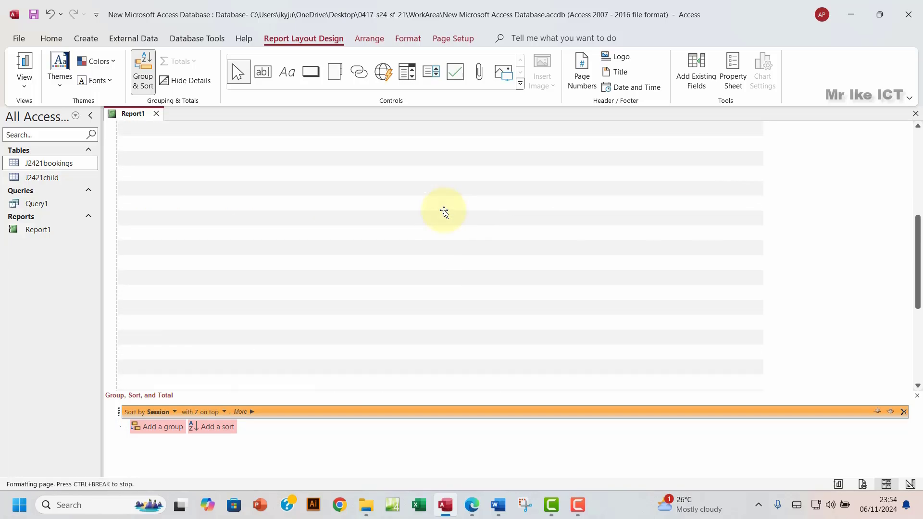
scroll(444, 212, up, 3)
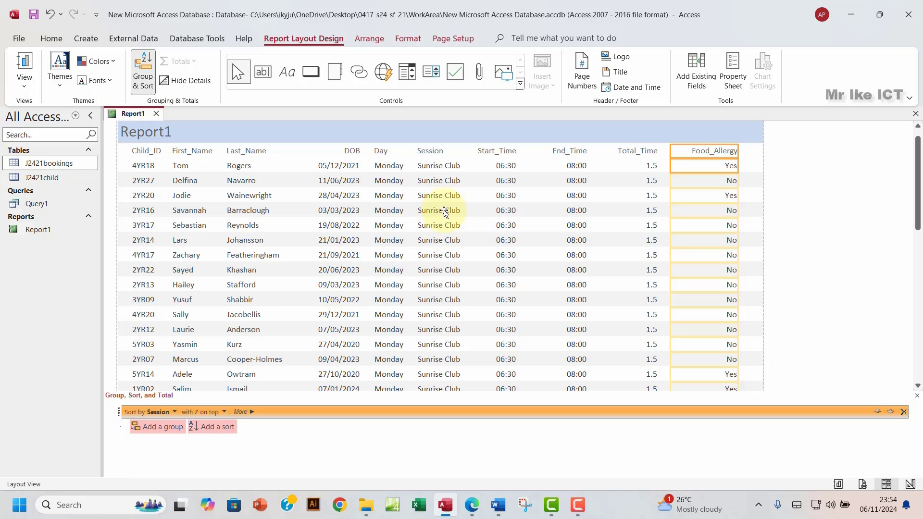
scroll(443, 211, up, 1)
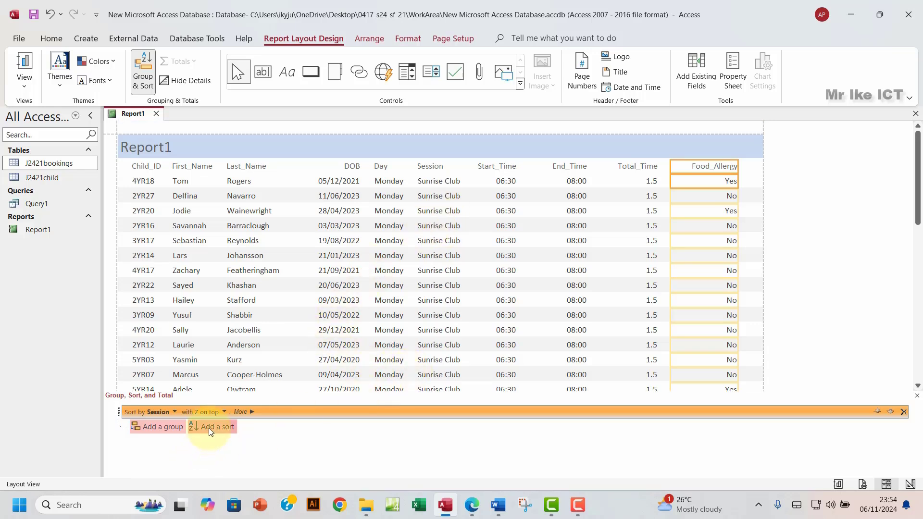
click(472, 505)
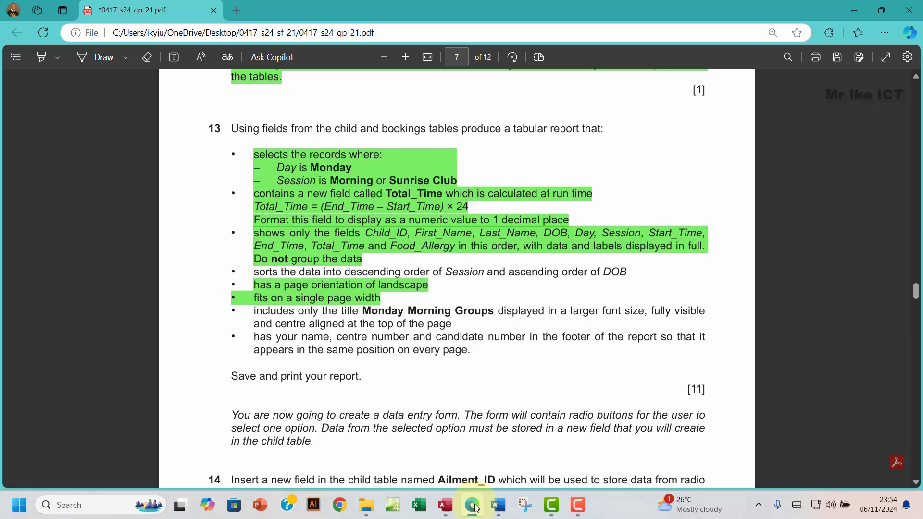
click(475, 509)
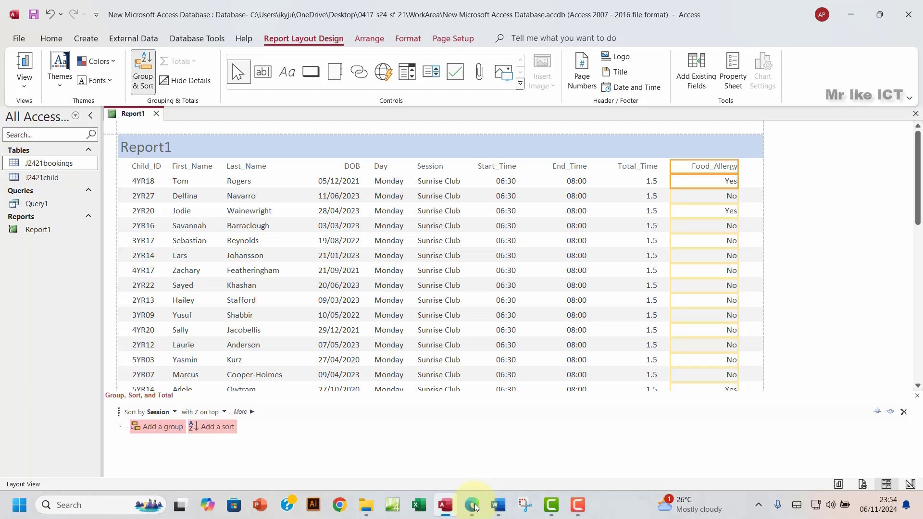
Step: Add a second sort level on DOB, oldest to newest, beneath Session
click(209, 427)
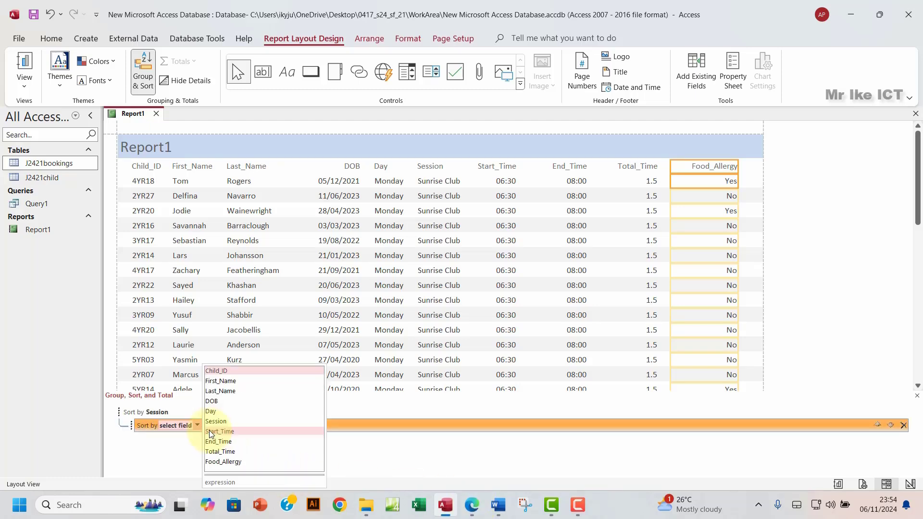
click(469, 506)
click(470, 507)
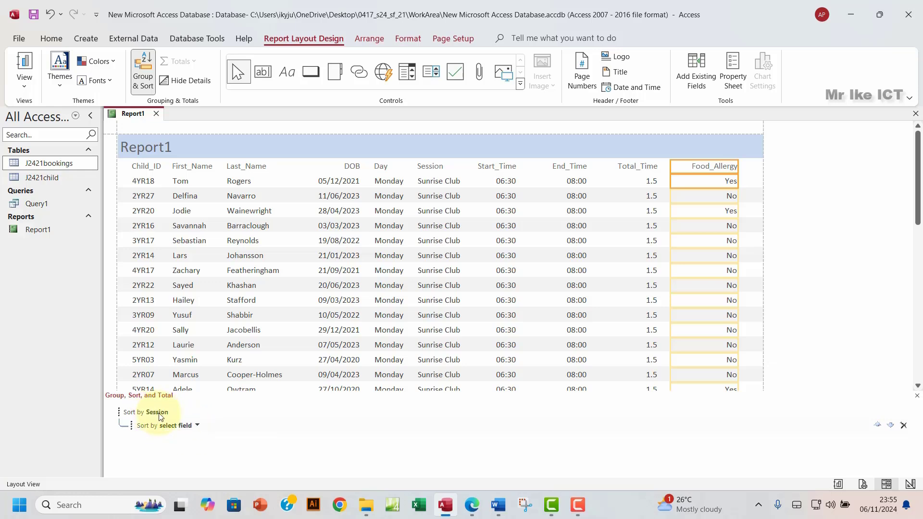
click(197, 425)
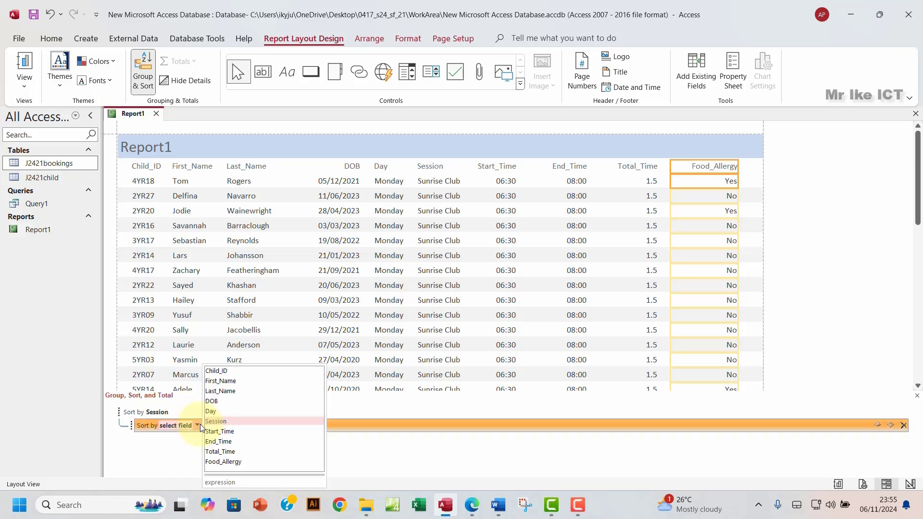
click(214, 402)
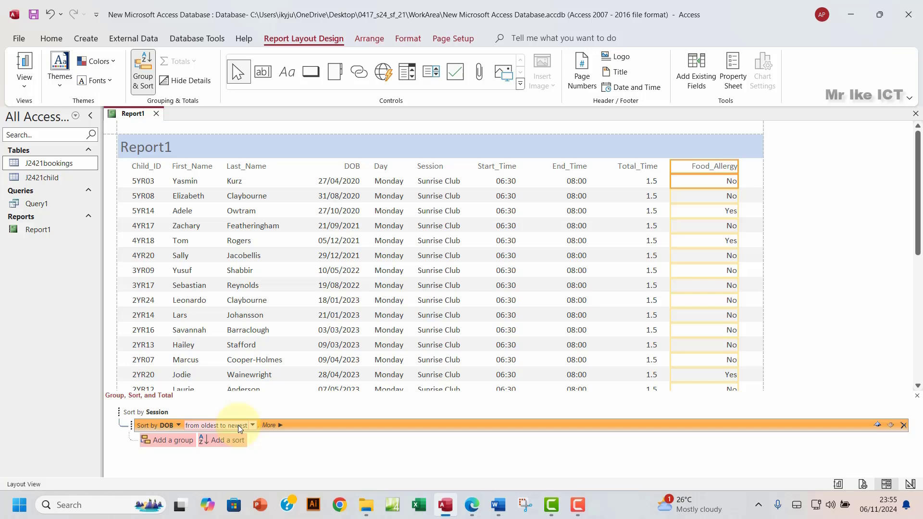
click(470, 510)
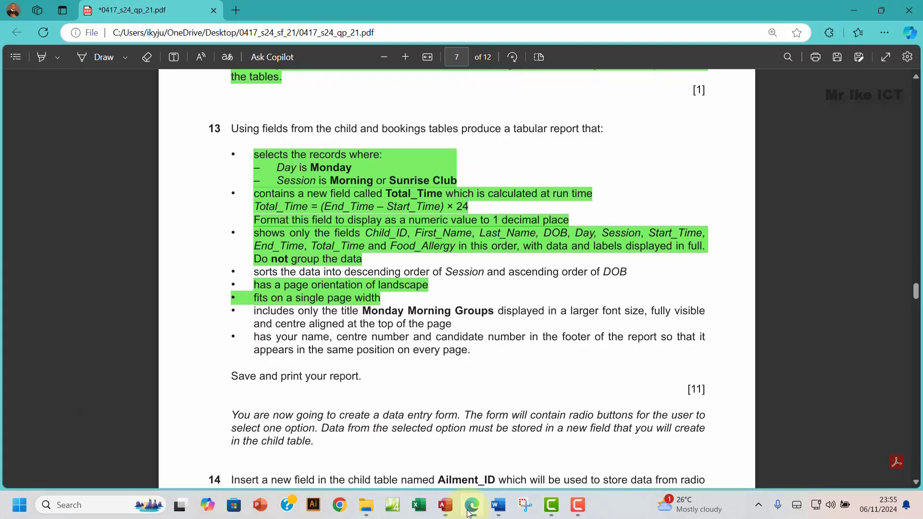
click(470, 511)
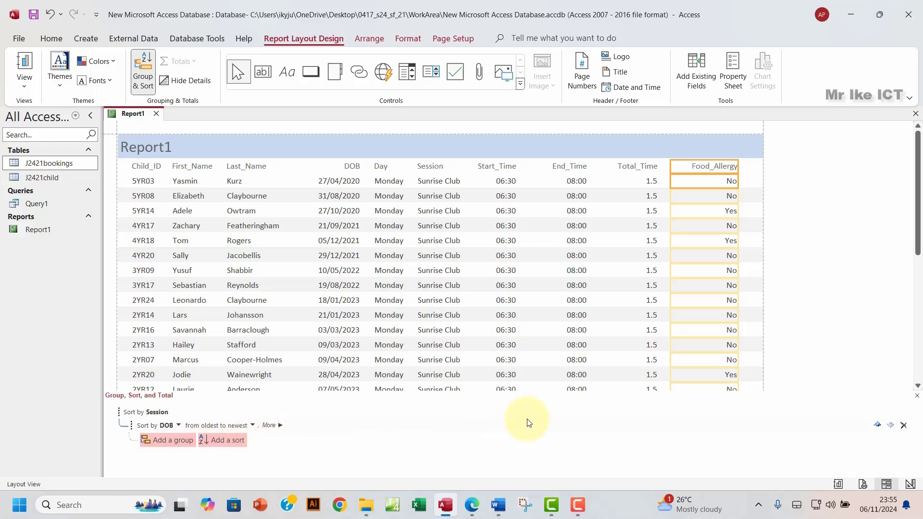
click(476, 509)
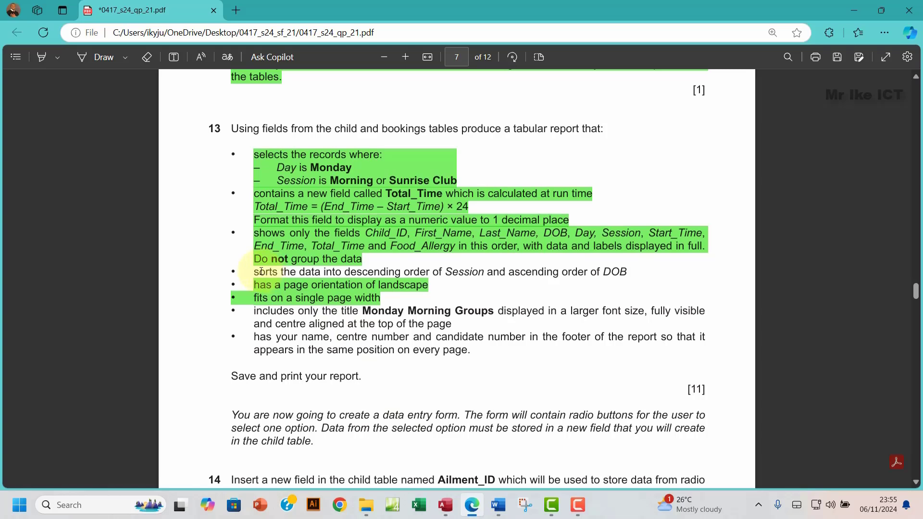
Step: Highlight the sorting requirement bullet in green
drag(260, 272, 627, 275)
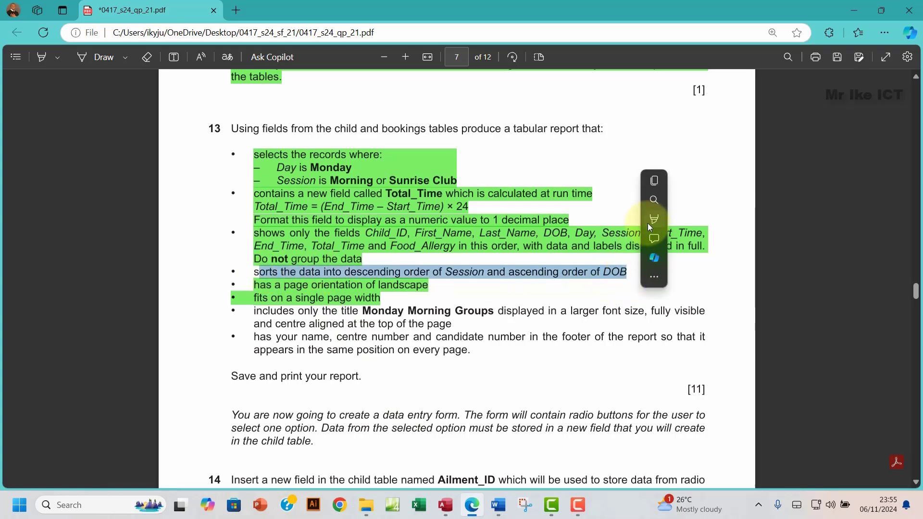
mouse_move(654, 221)
click(768, 239)
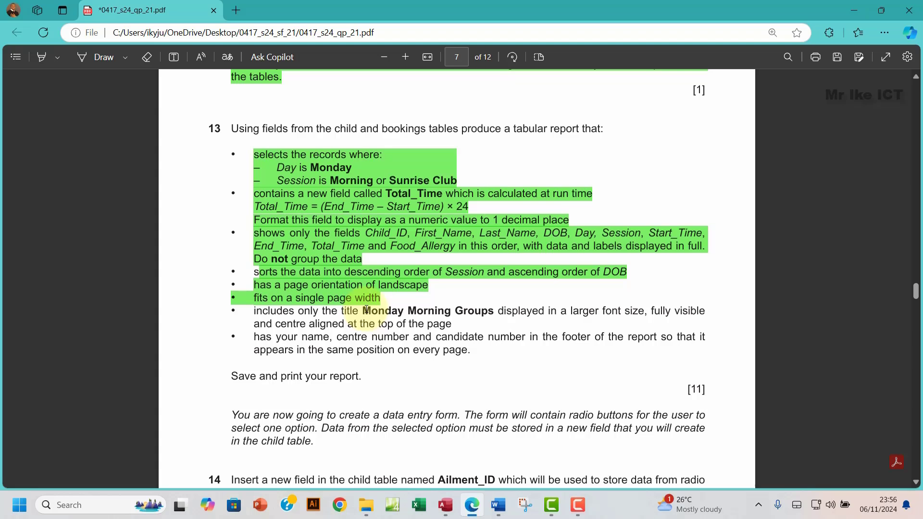
Step: Copy the title 'Monday Morning Groups' from the paper and return to Access
drag(363, 310, 494, 311)
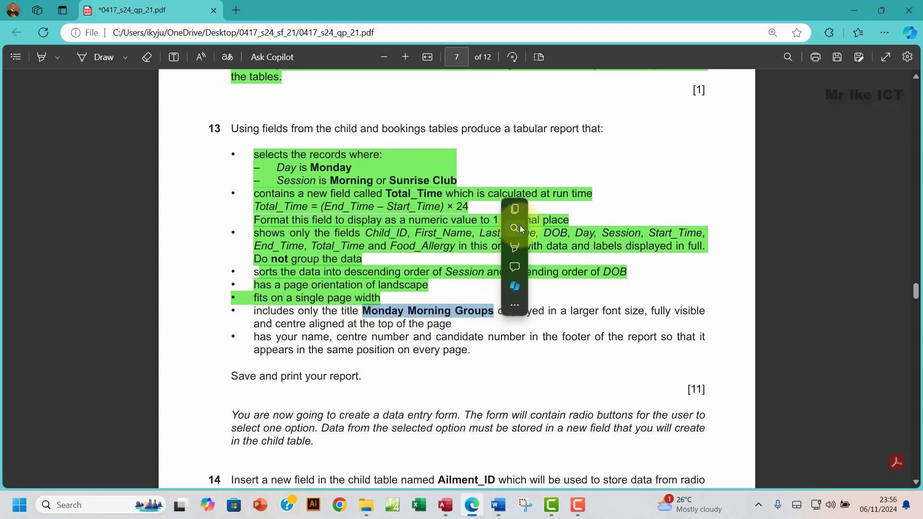
click(516, 210)
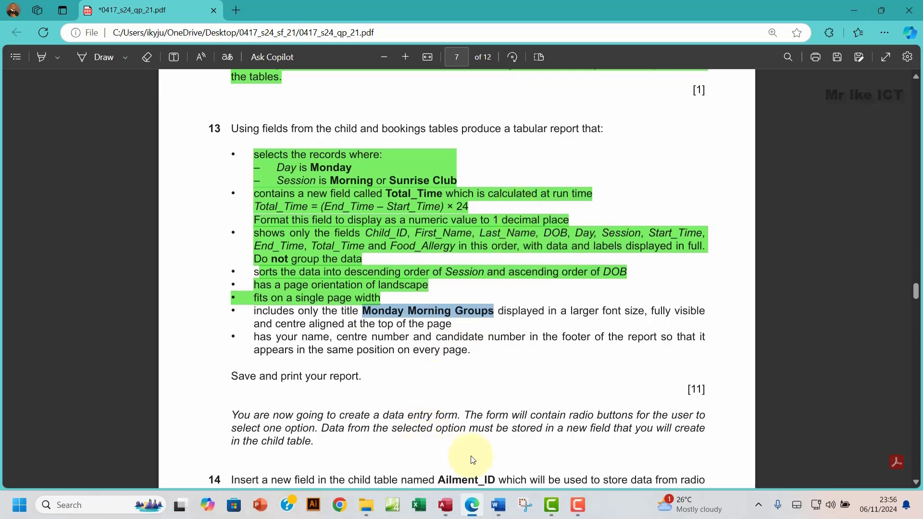
click(448, 504)
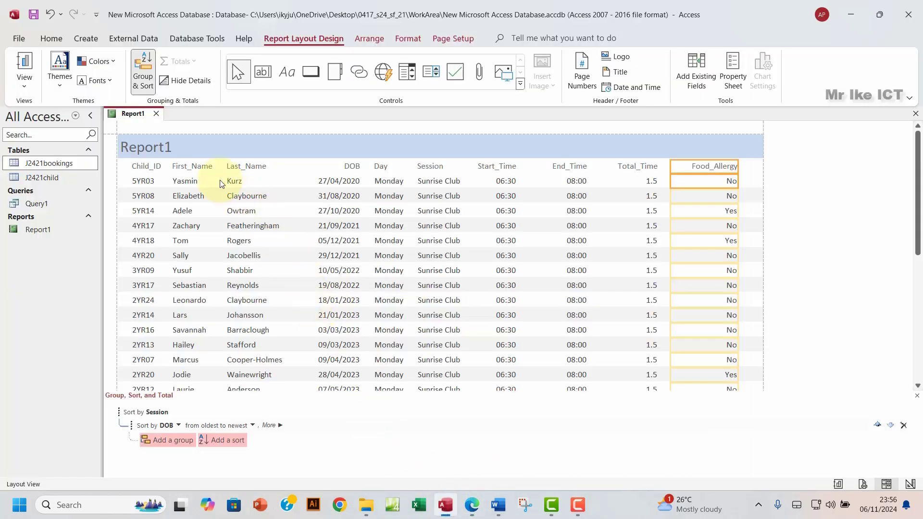
Step: Rename the report title to 'Monday Morning Groups' and stretch it across the page width
click(164, 148)
double_click(166, 146)
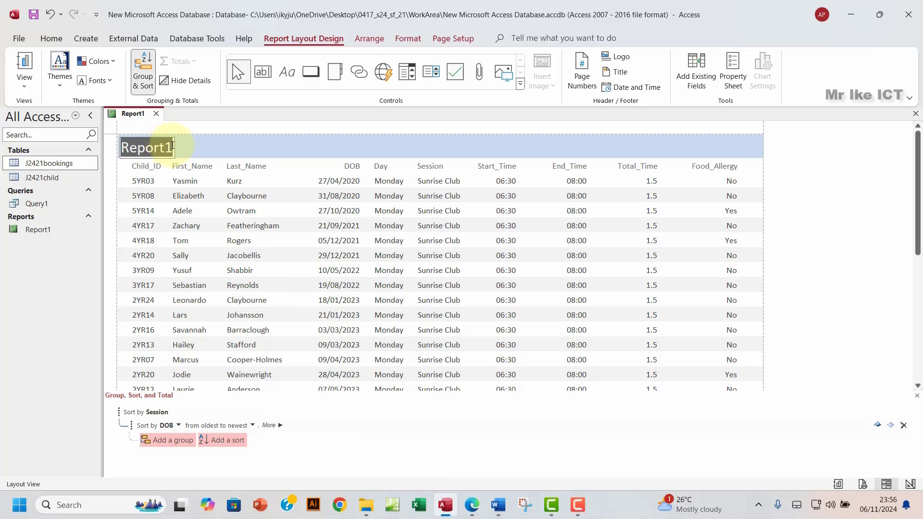
key(ctrl+v)
key(Return)
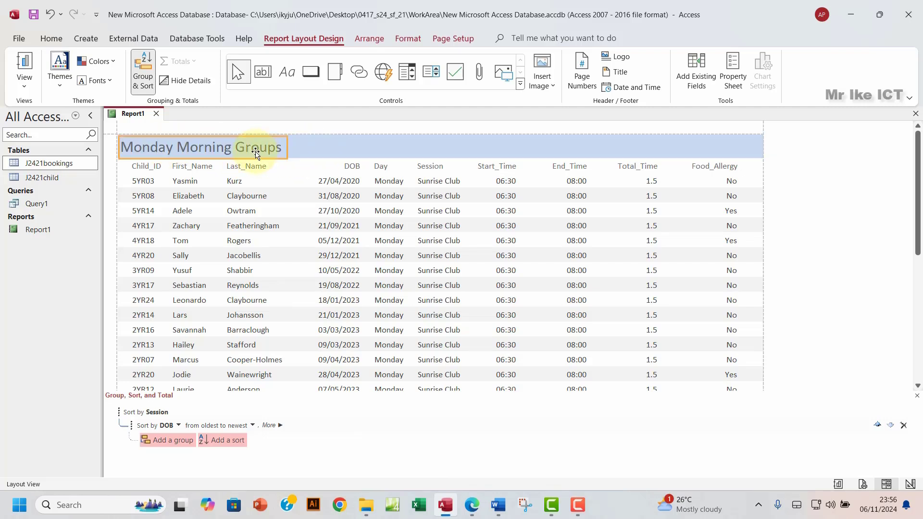
drag(289, 144, 761, 140)
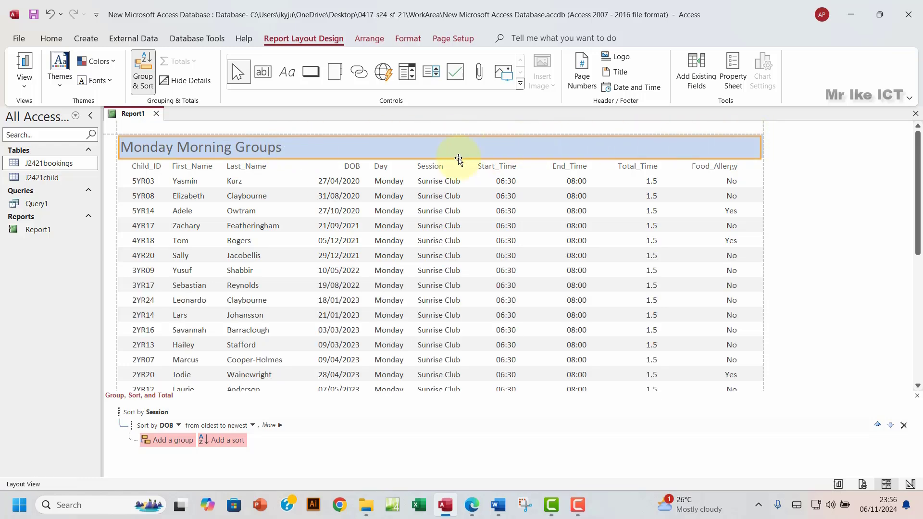
click(268, 148)
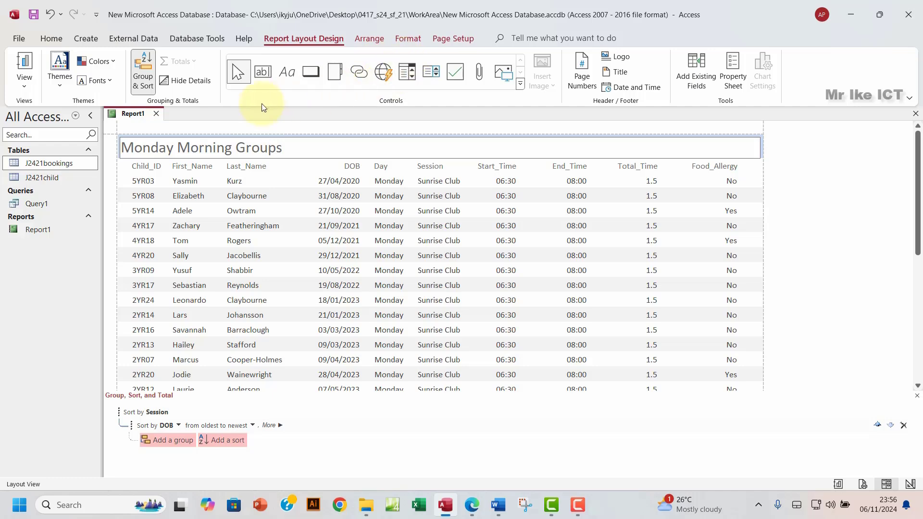
click(305, 153)
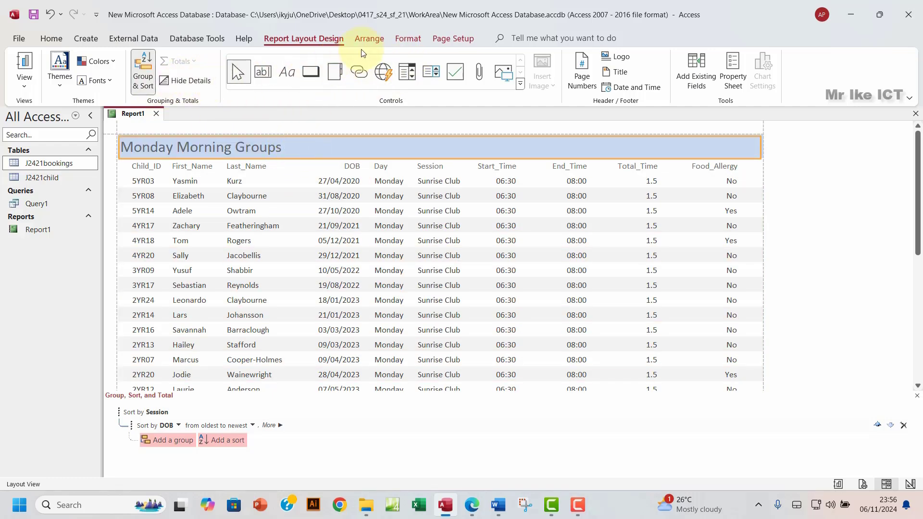
Step: Centre the title at font size 36 and close the grouping and sorting pane
click(408, 38)
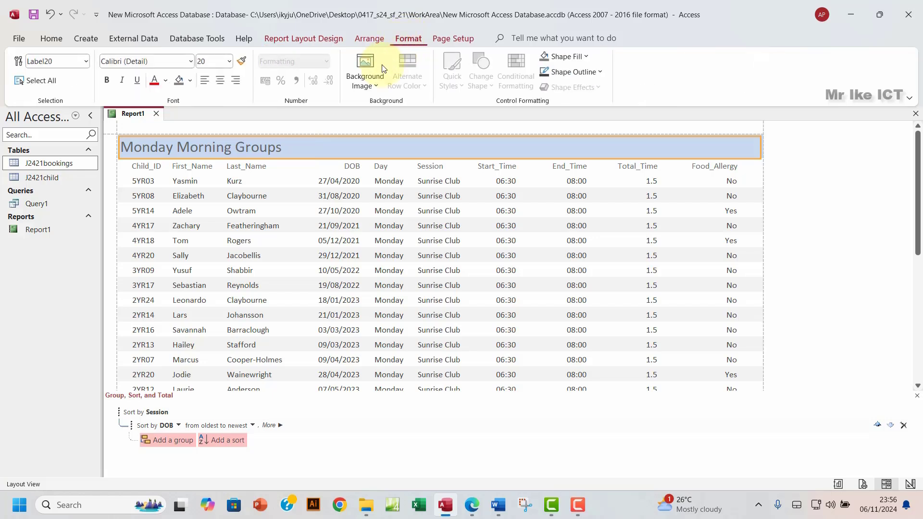
click(221, 84)
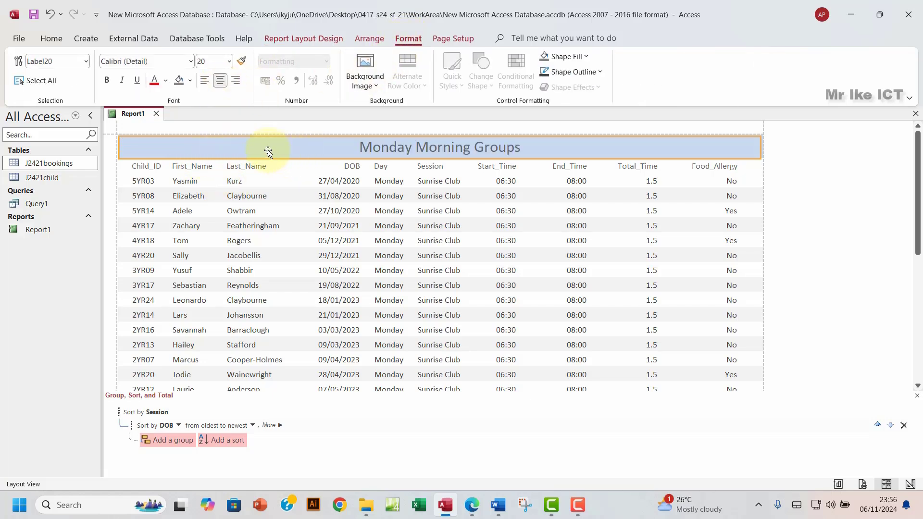
click(229, 61)
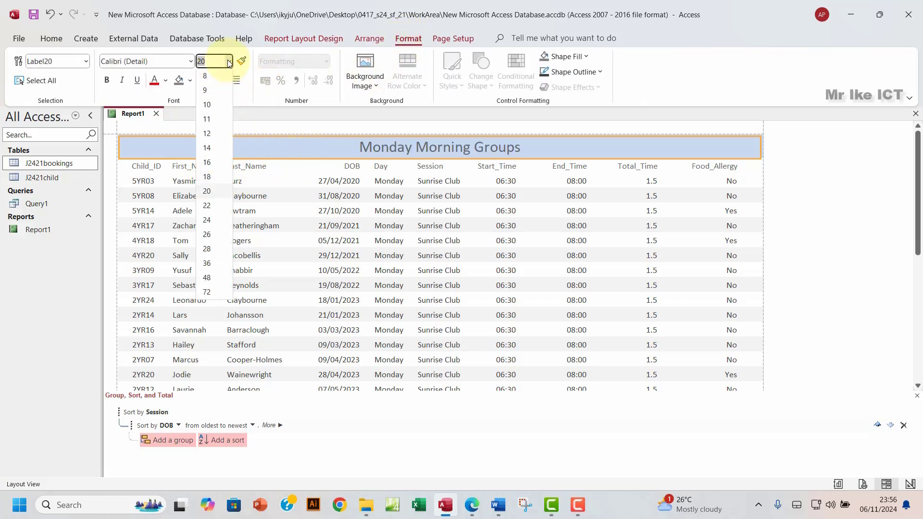
click(208, 264)
click(593, 161)
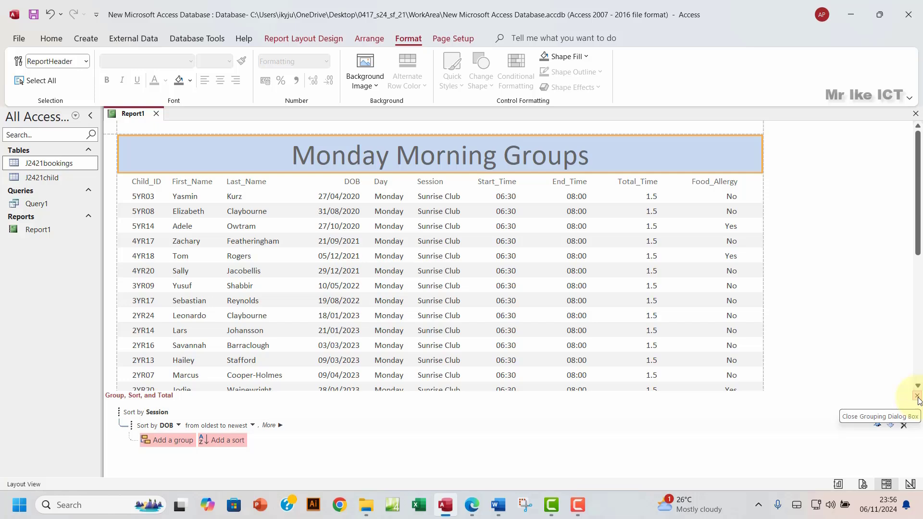
click(918, 398)
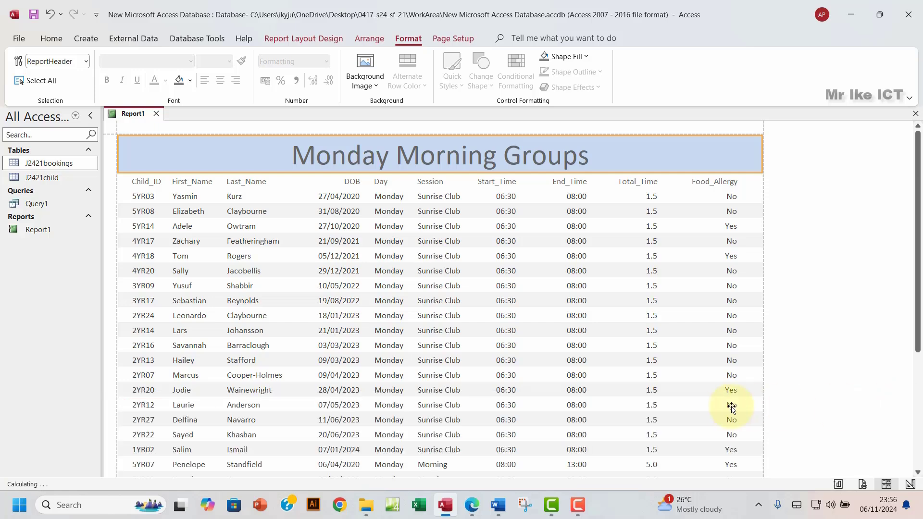
scroll(455, 344, down, 1)
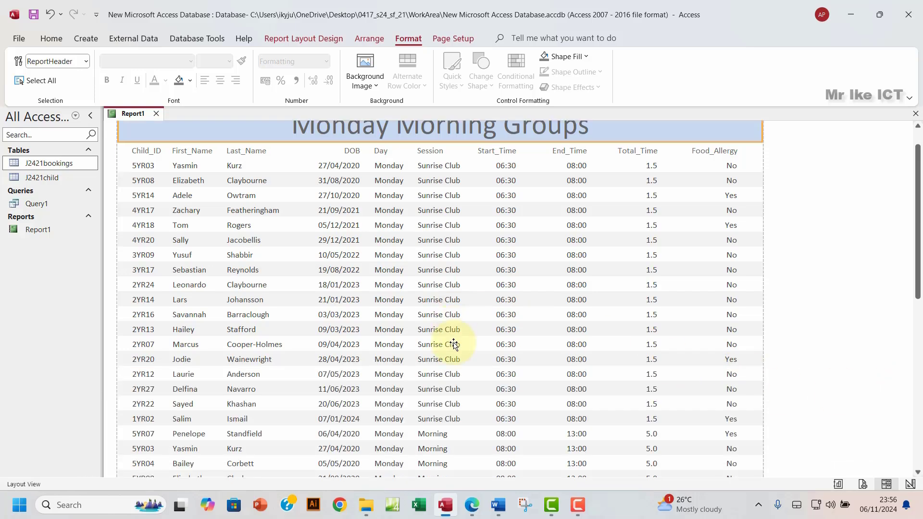
Step: Highlight the title requirement bullet in the exam paper green
click(471, 505)
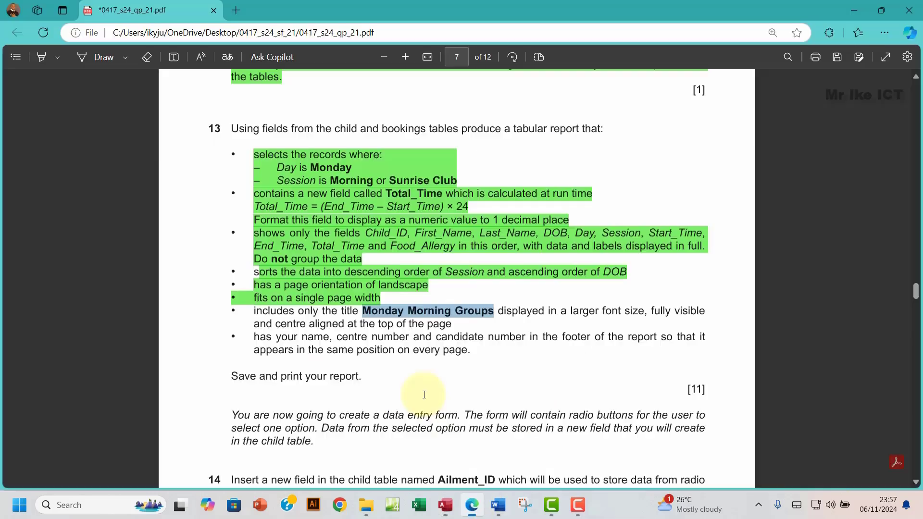
drag(249, 311, 457, 324)
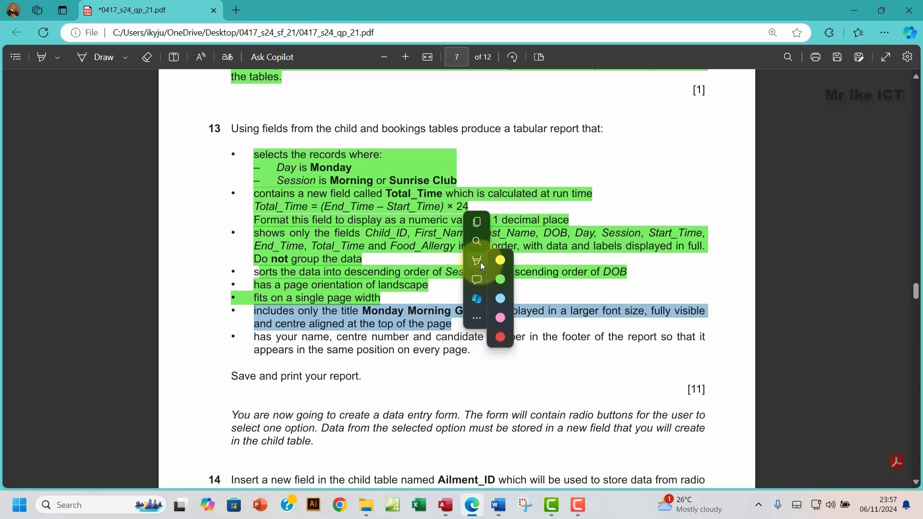
mouse_move(557, 261)
click(602, 279)
scroll(351, 307, down, 3)
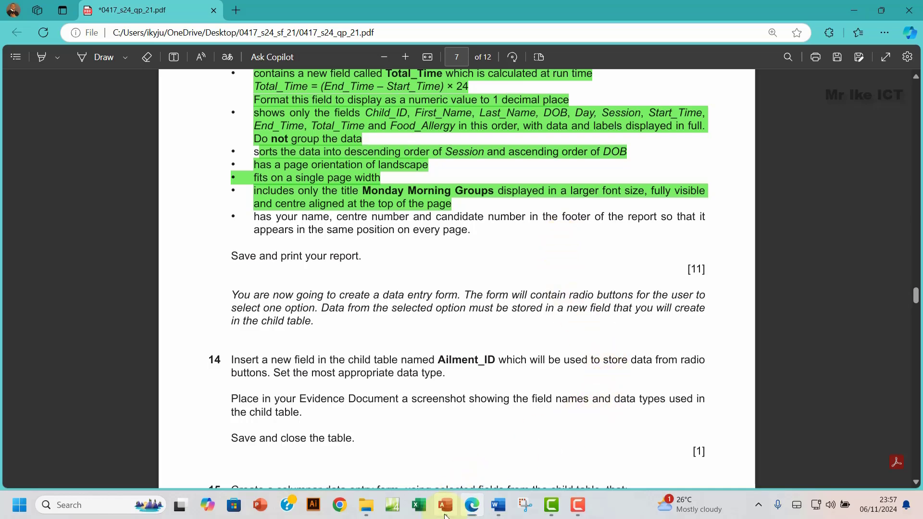
Step: Switch Report1 to Design View in Access
click(445, 510)
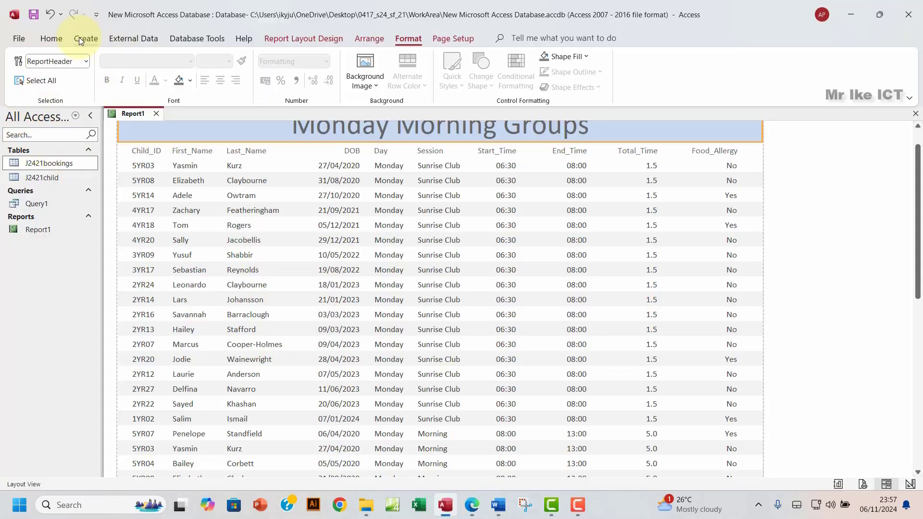
click(279, 38)
click(24, 82)
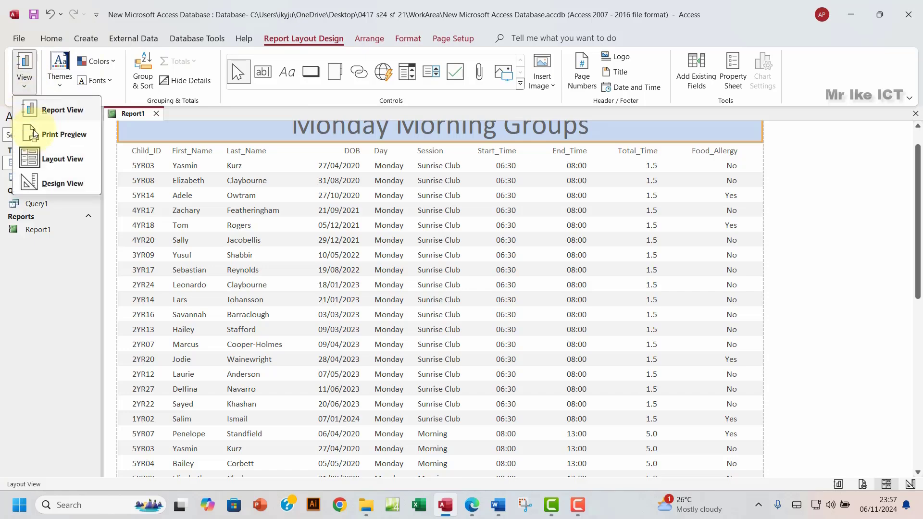
click(57, 183)
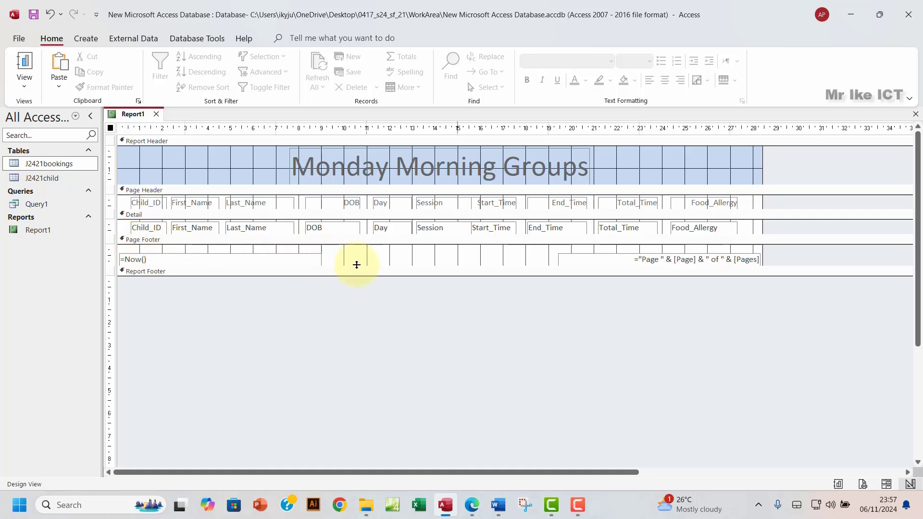
Step: Deepen the Page Footer and move the =Now() date and page-number boxes lower, level with each other
drag(359, 266, 358, 298)
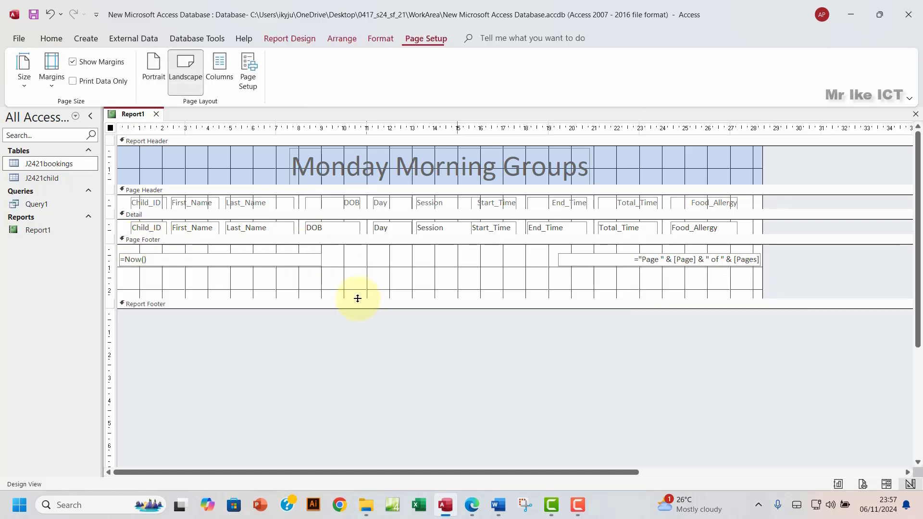
drag(243, 258, 243, 283)
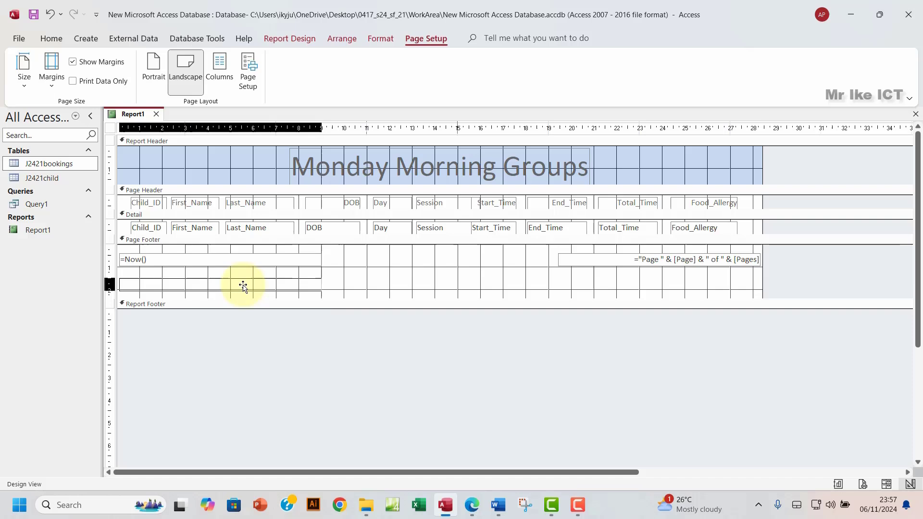
click(602, 272)
drag(602, 272, 604, 289)
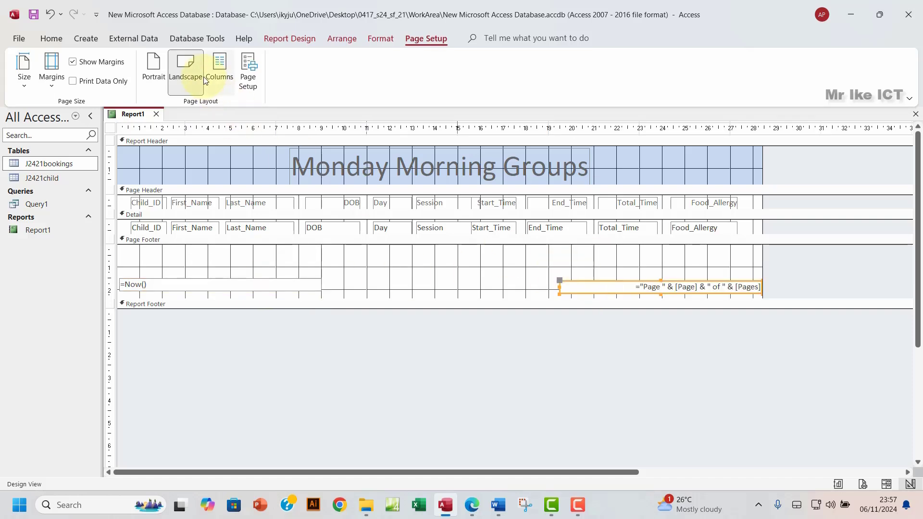
click(294, 39)
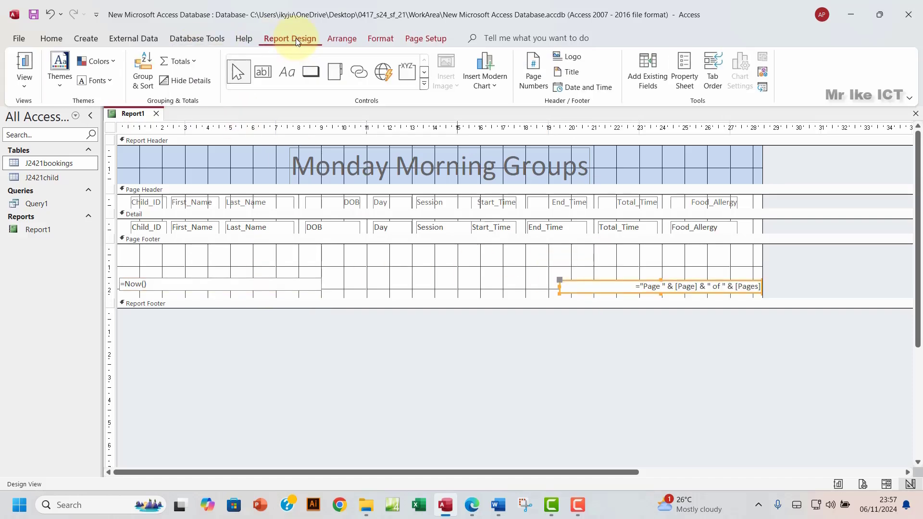
Step: Draw a Page Footer label containing the candidate's name, centre number and candidate number
click(287, 72)
drag(275, 251, 529, 271)
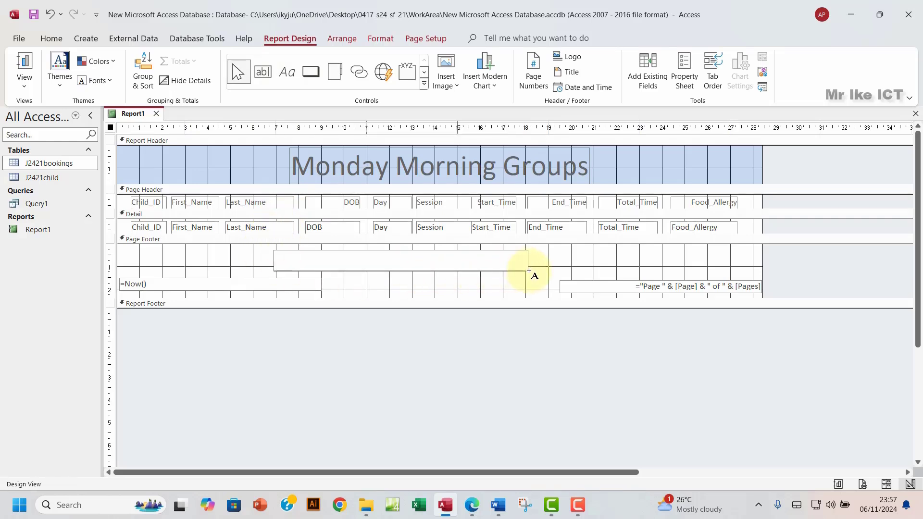
key(Caps_Lock)
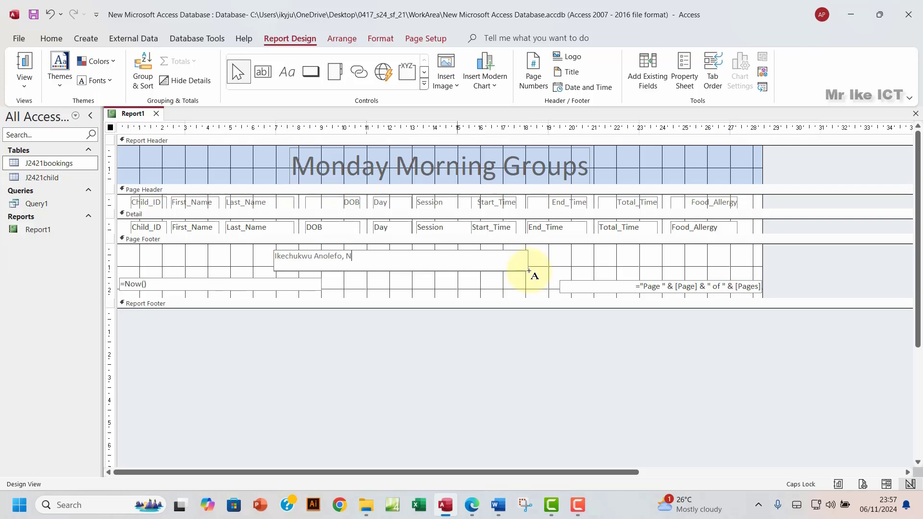
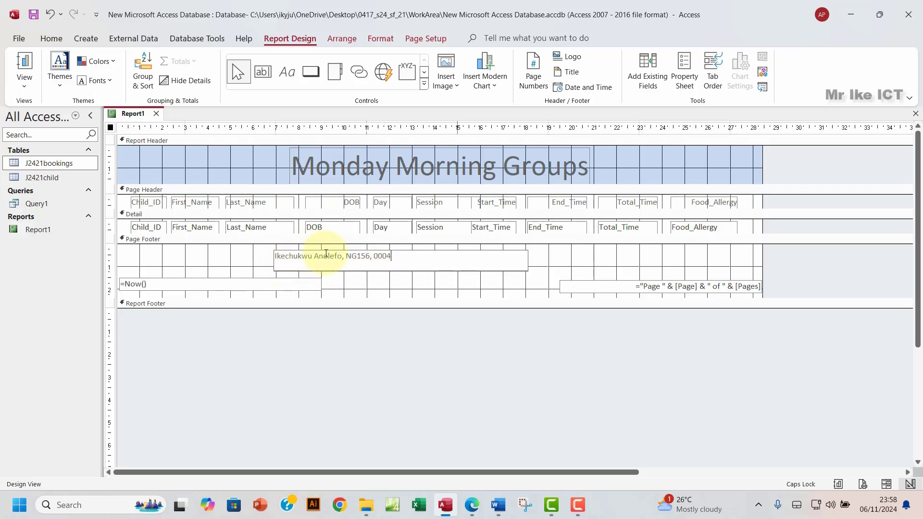
Step: Narrow the new name label from its left side and move it lower in the footer
click(371, 286)
click(374, 264)
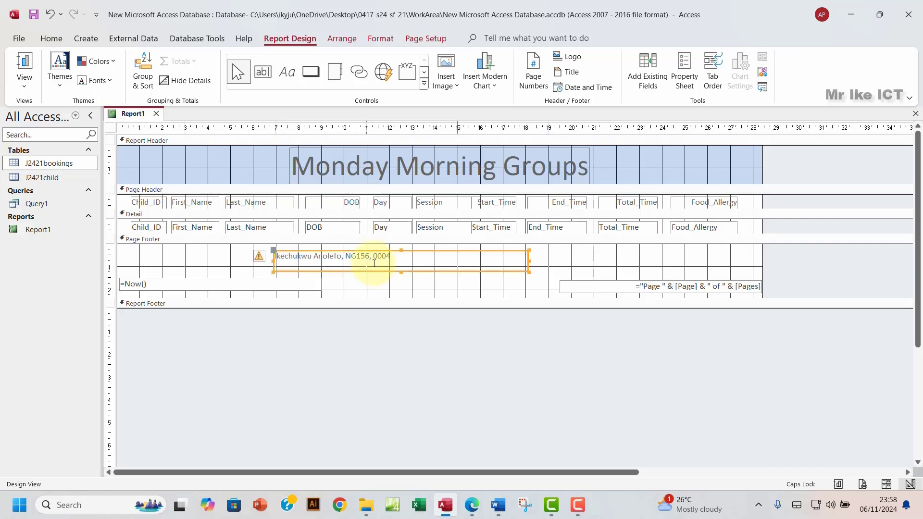
click(275, 267)
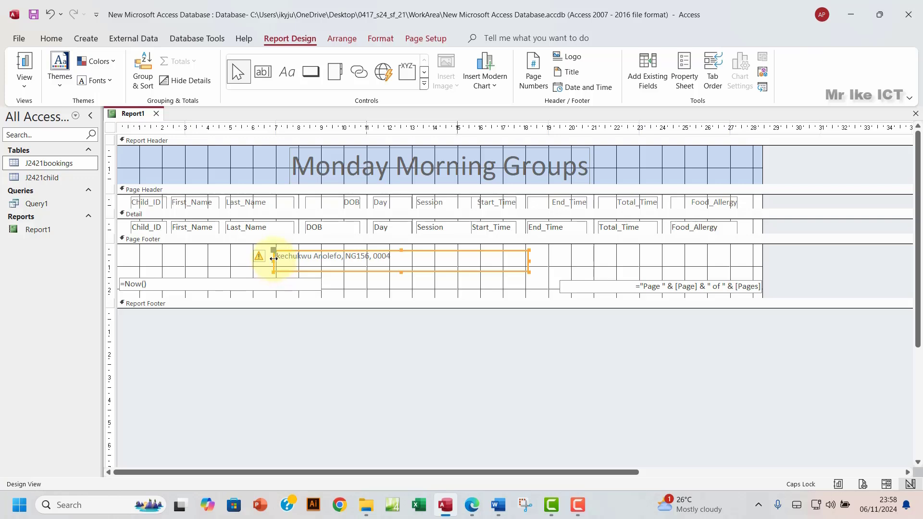
drag(273, 262, 307, 260)
drag(436, 250, 462, 267)
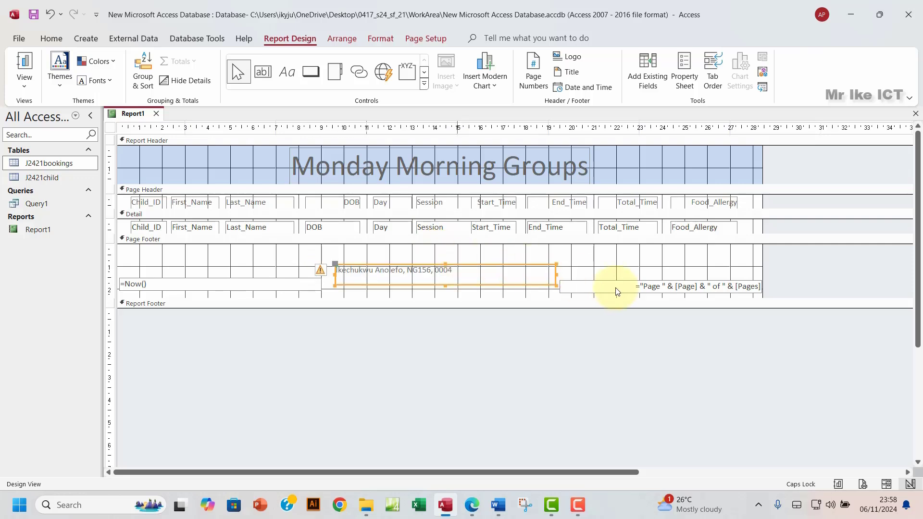
Step: Trim the label's right side and bring the page-number and =Now() boxes level with it
drag(602, 286, 604, 271)
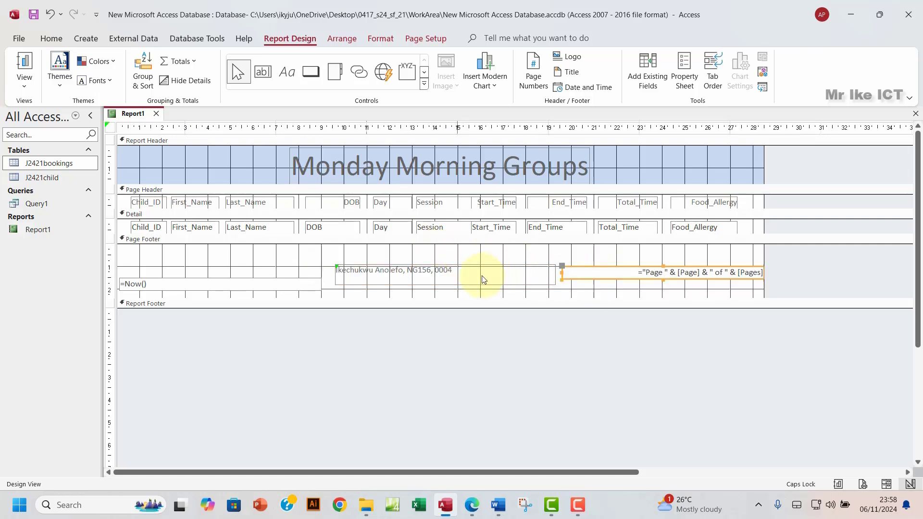
click(527, 273)
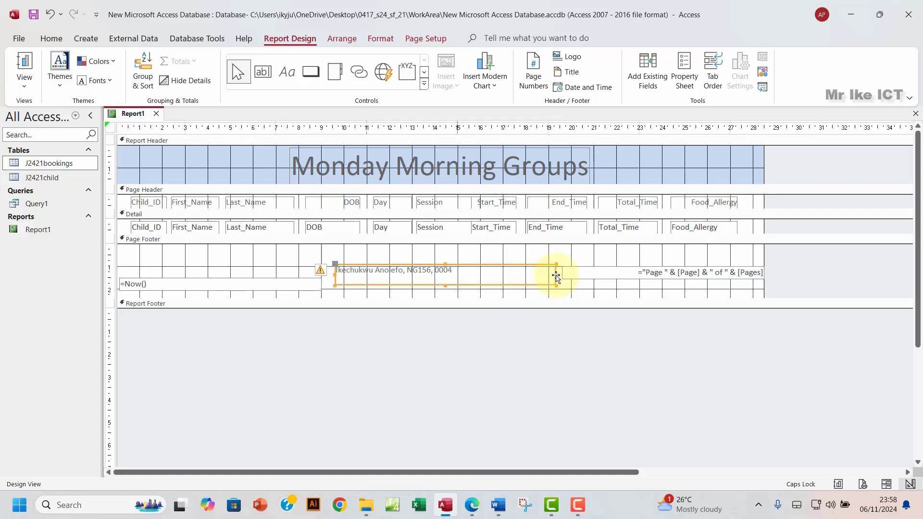
drag(555, 272, 526, 276)
click(590, 274)
drag(583, 275, 575, 274)
click(278, 284)
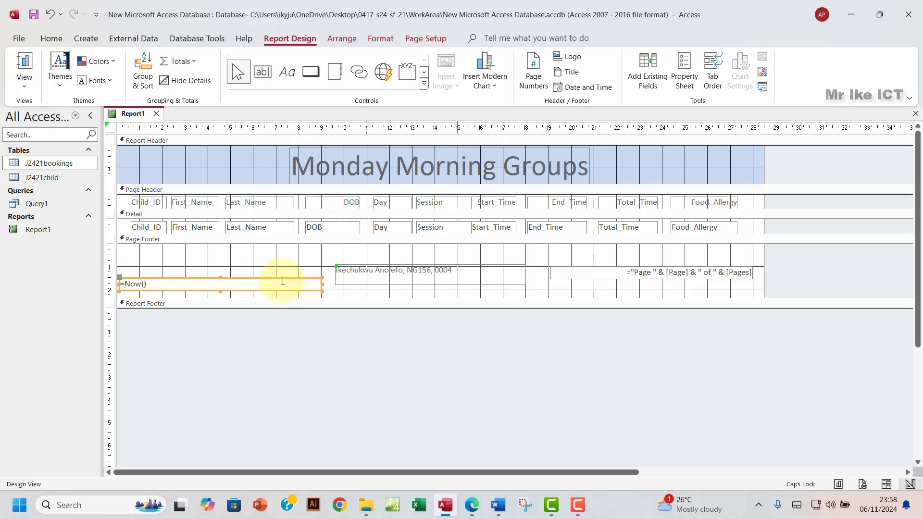
drag(284, 279, 291, 272)
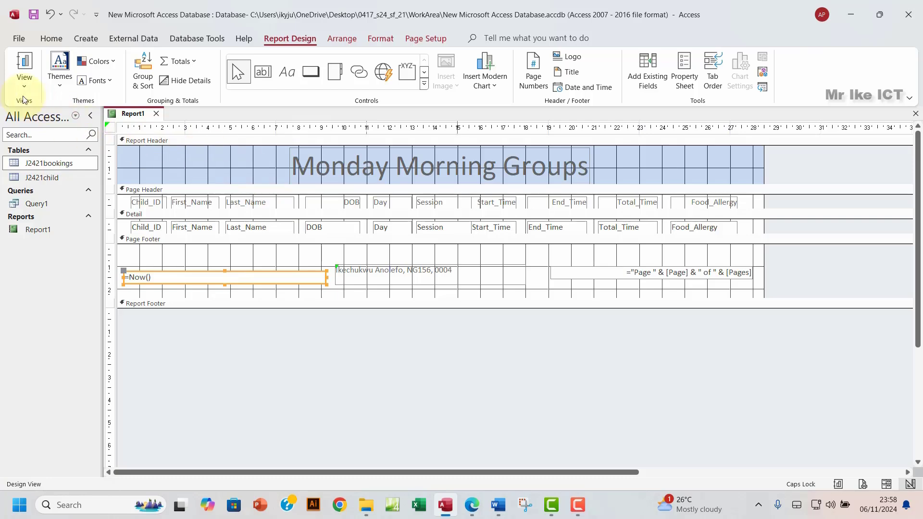
click(25, 82)
click(472, 505)
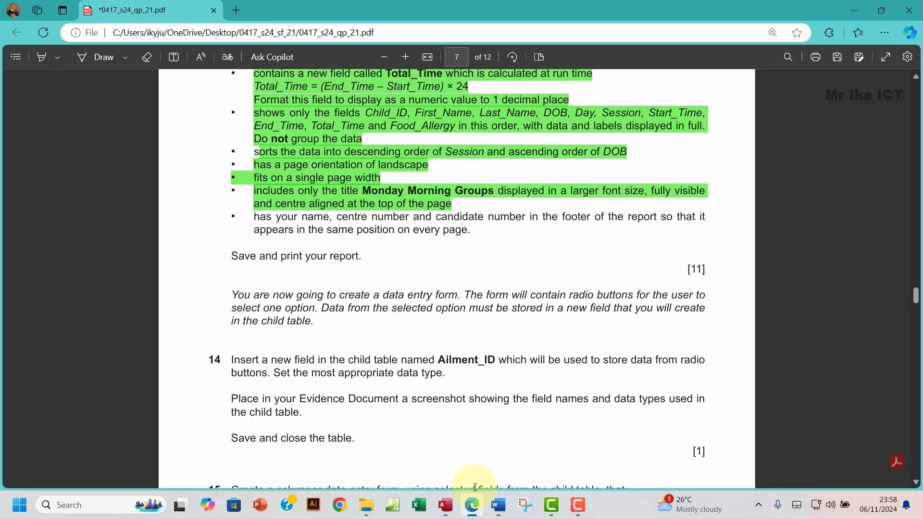
click(446, 505)
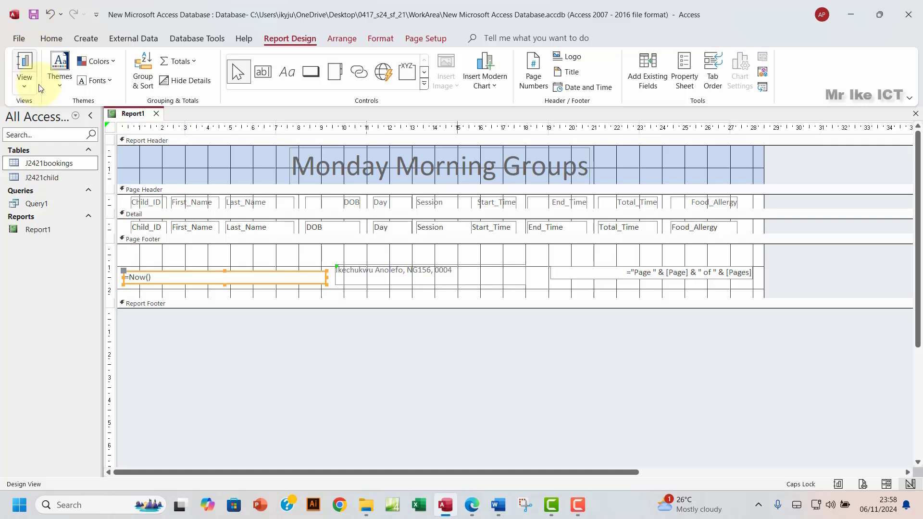
Step: Show Report1 in Print Preview, dismiss the page-width warning and scroll through page 1
click(24, 88)
click(60, 133)
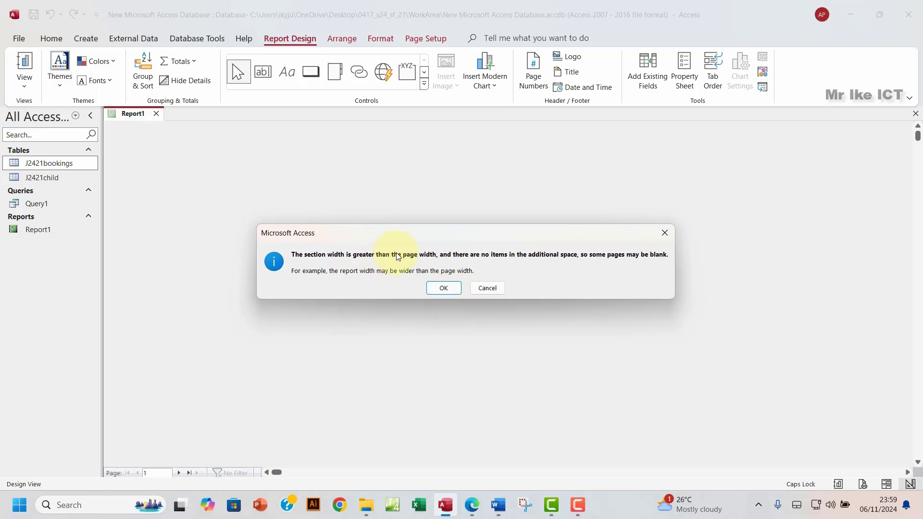
click(443, 289)
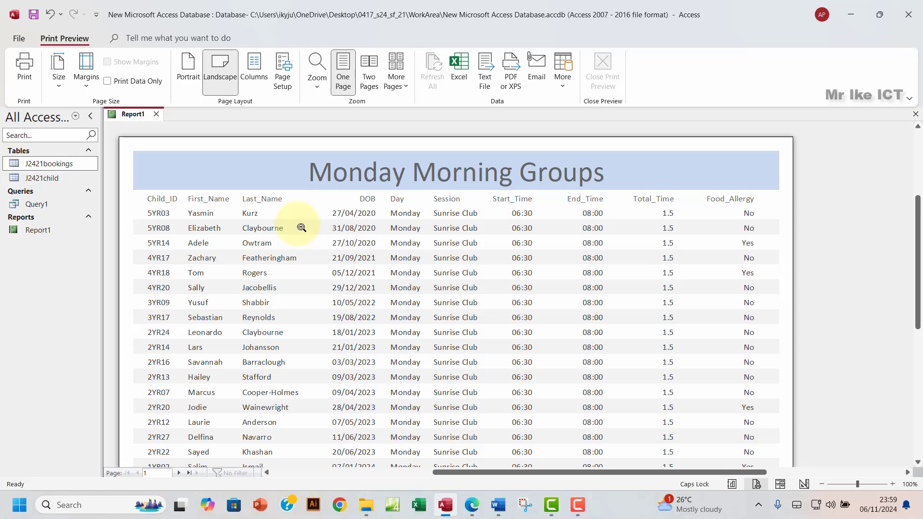
scroll(451, 278, down, 3)
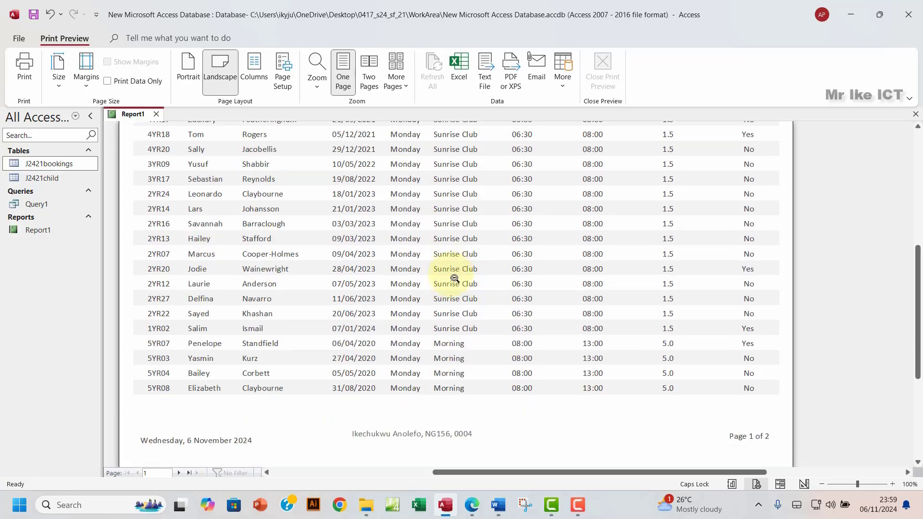
scroll(454, 278, down, 1)
scroll(454, 279, up, 4)
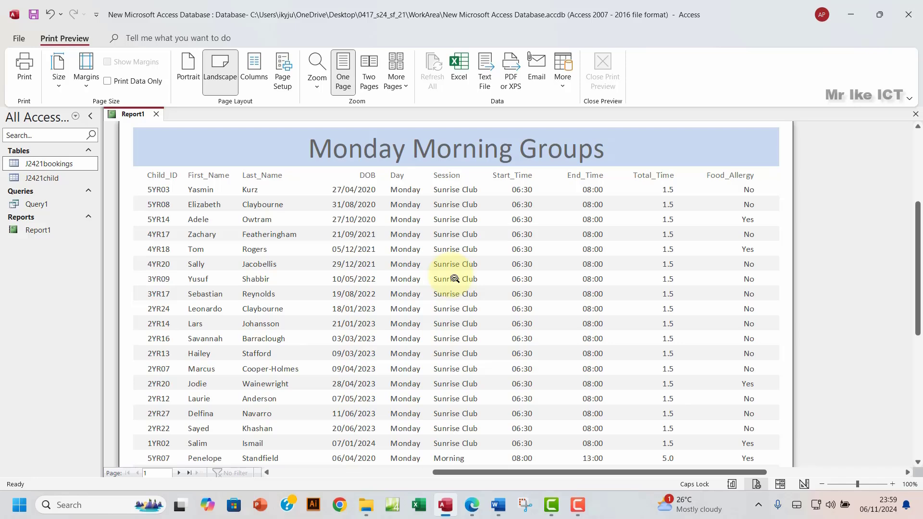
scroll(455, 279, down, 5)
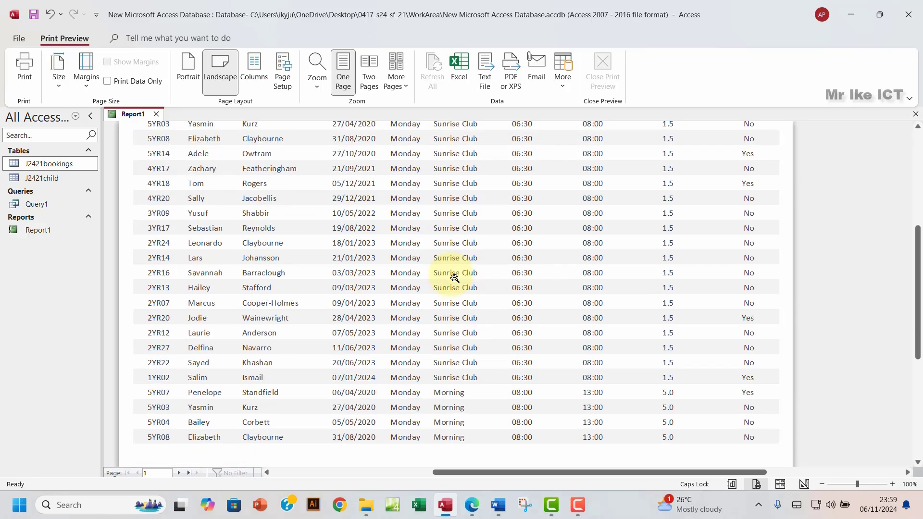
scroll(287, 344, up, 3)
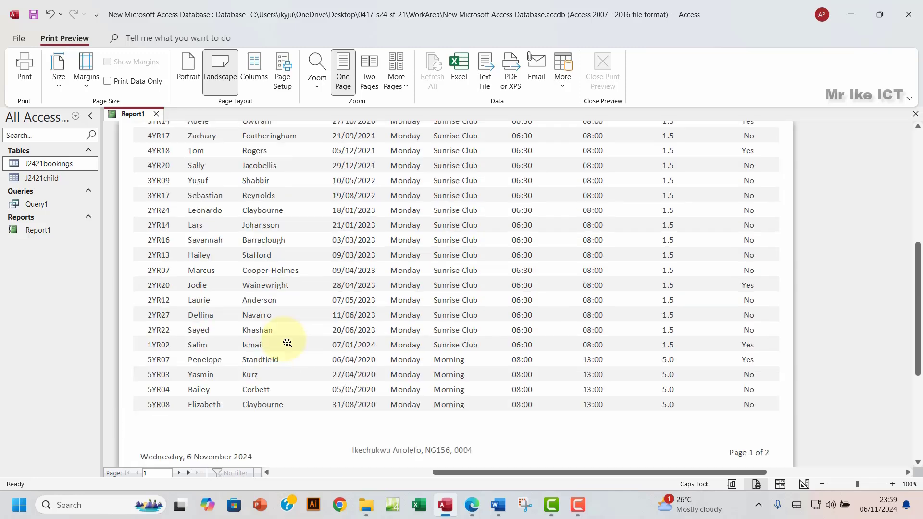
scroll(294, 392, down, 1)
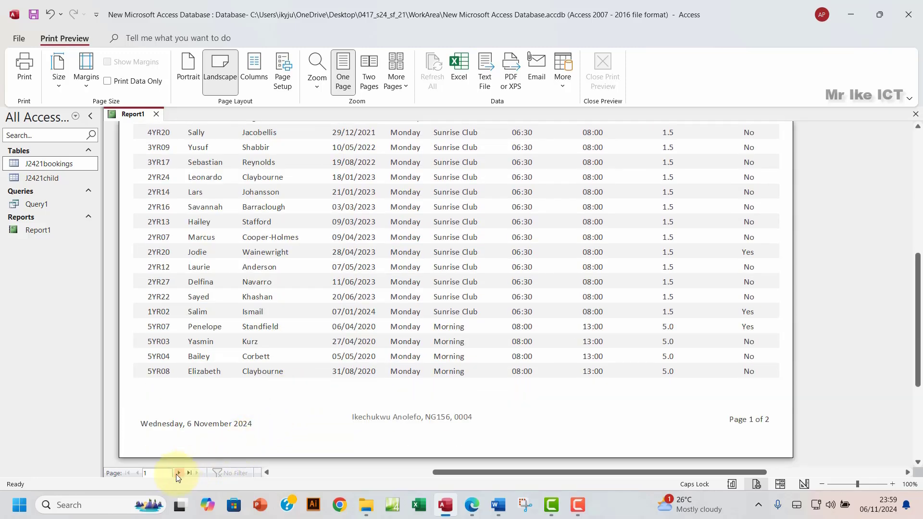
Step: Check page 2 of the preview, comparing it against page 1
click(177, 473)
scroll(265, 369, up, 3)
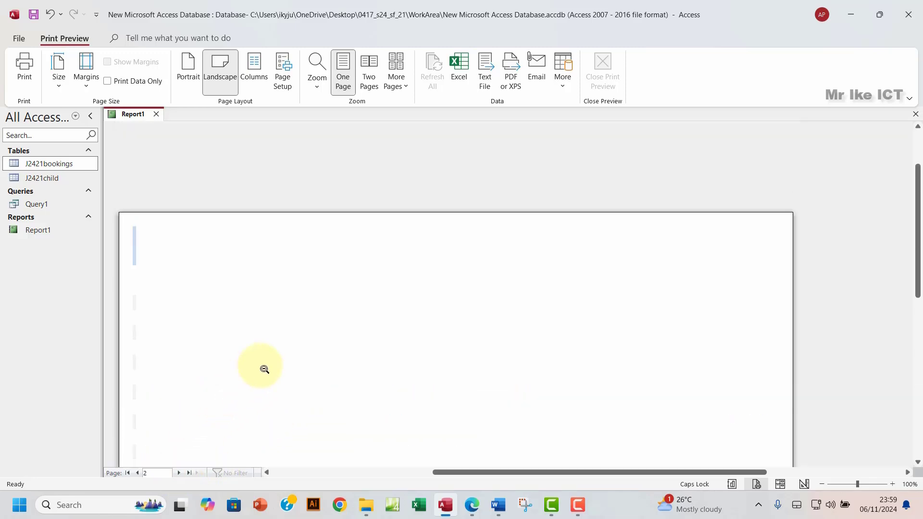
scroll(265, 369, down, 2)
scroll(264, 370, down, 2)
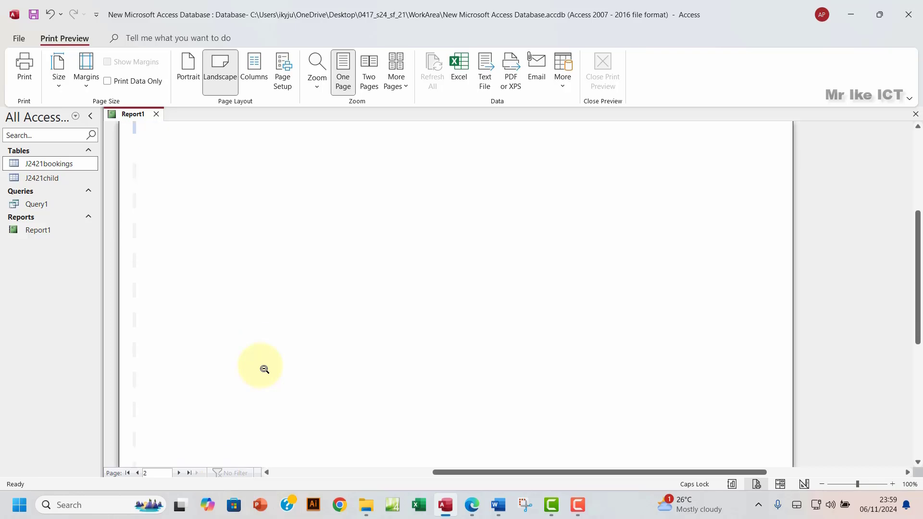
click(136, 474)
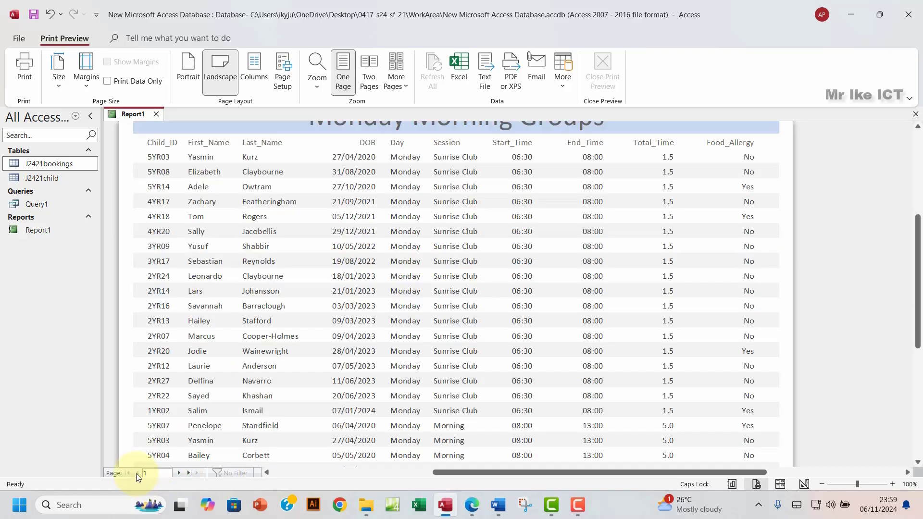
click(179, 473)
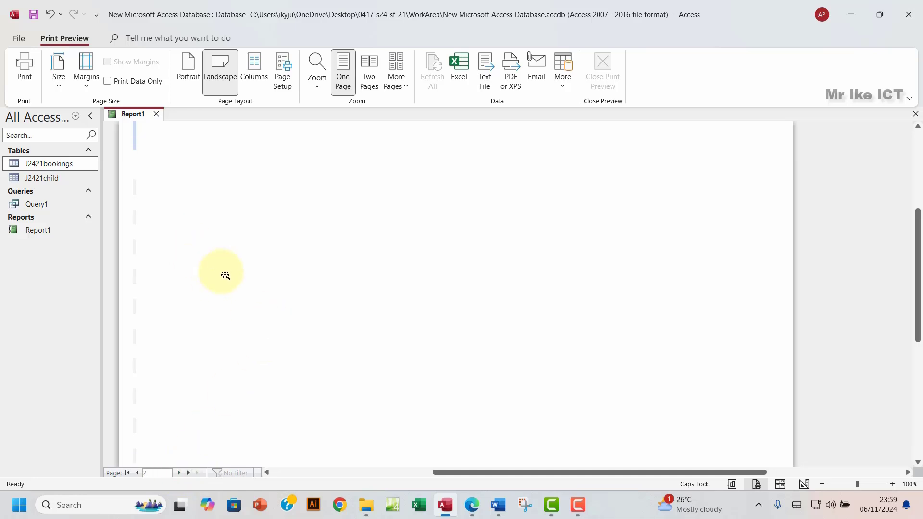
scroll(222, 273, up, 2)
scroll(222, 272, down, 3)
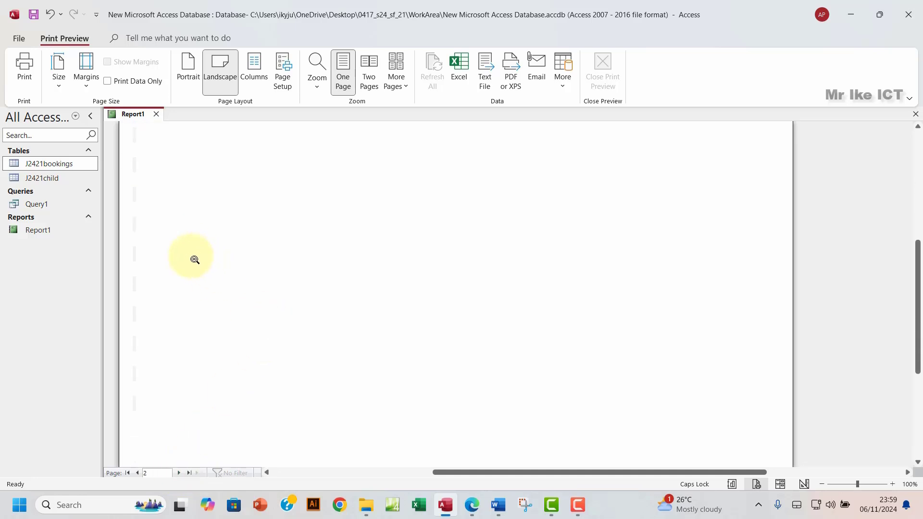
scroll(195, 260, up, 4)
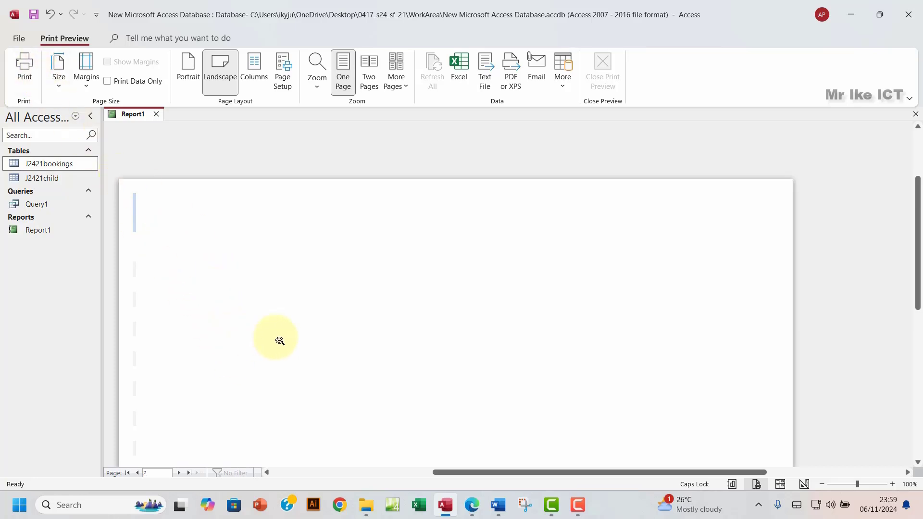
scroll(261, 274, down, 1)
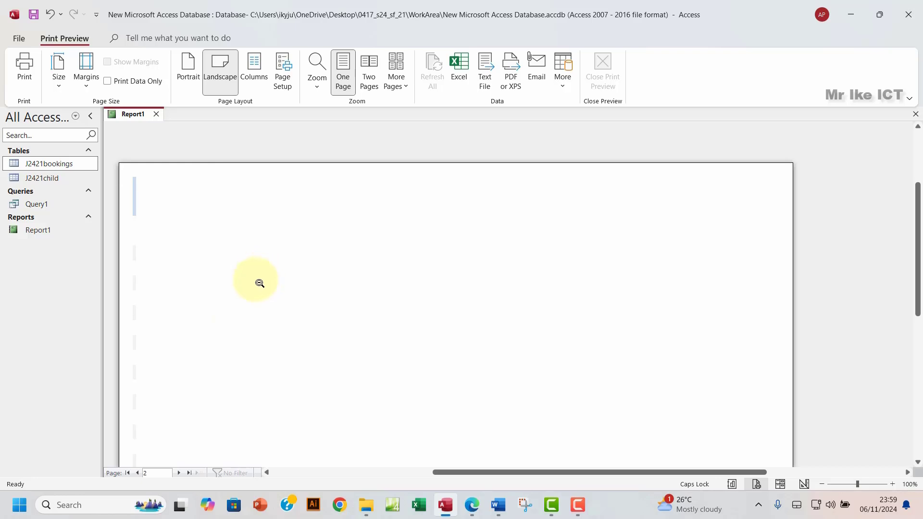
scroll(267, 308, down, 3)
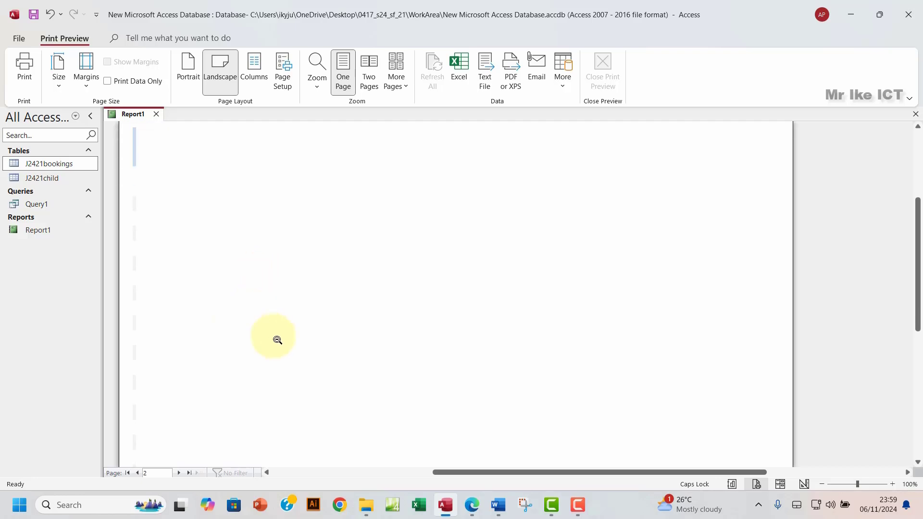
click(139, 476)
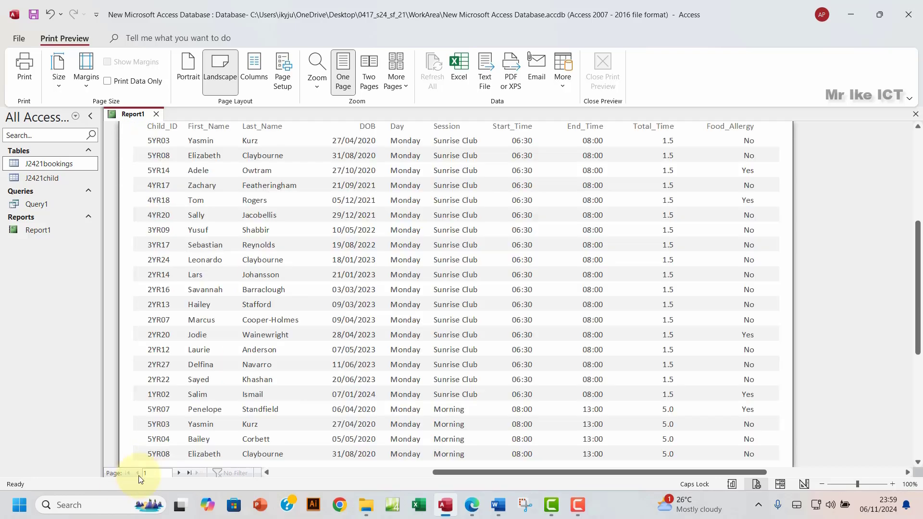
Step: Jump to the last page, then step back through pages 3 and 2 to page 1
click(187, 474)
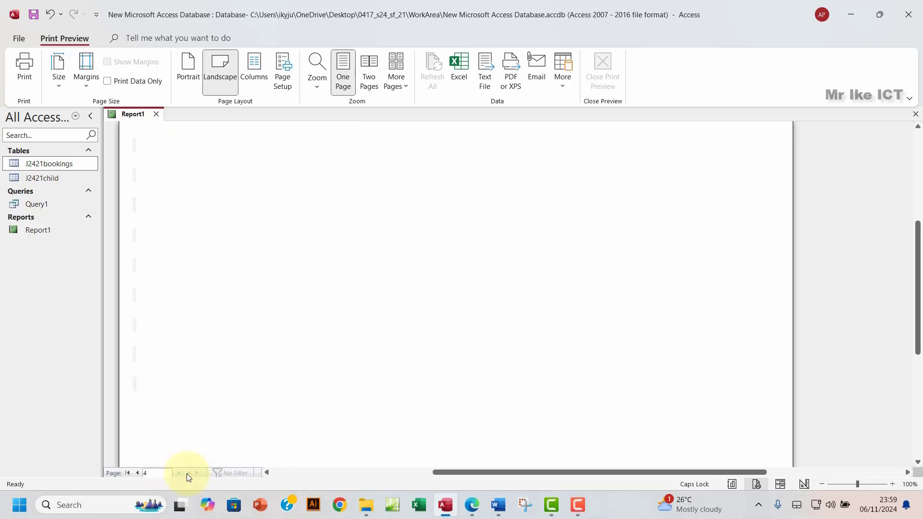
click(139, 474)
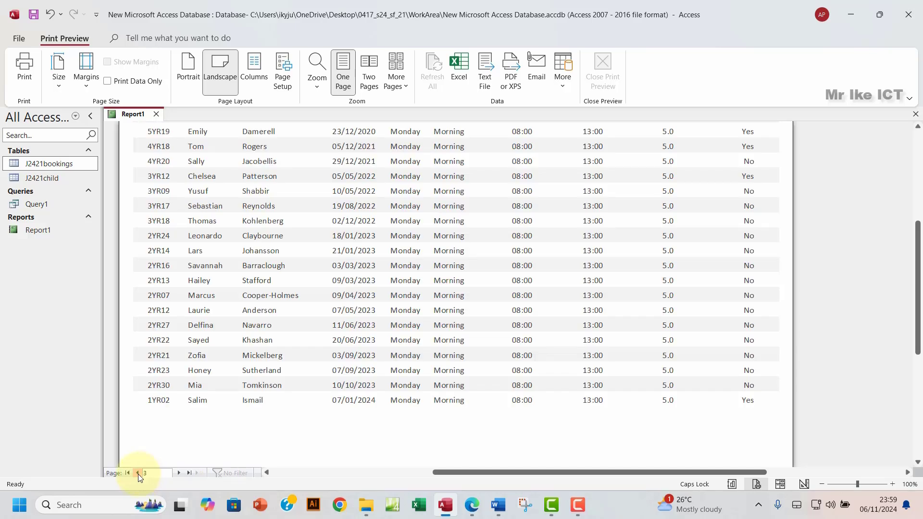
click(138, 473)
click(138, 474)
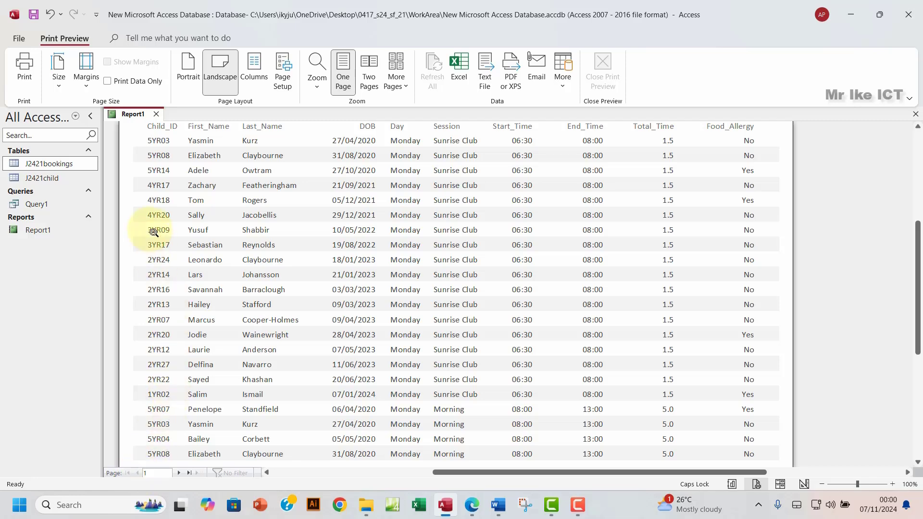
Step: Leave the backstage and close Print Preview to return to Design View
click(19, 39)
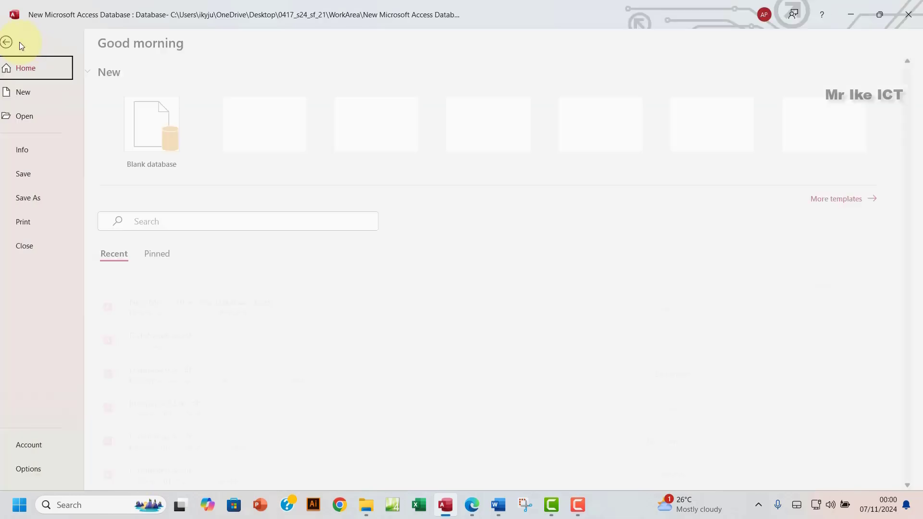
click(18, 43)
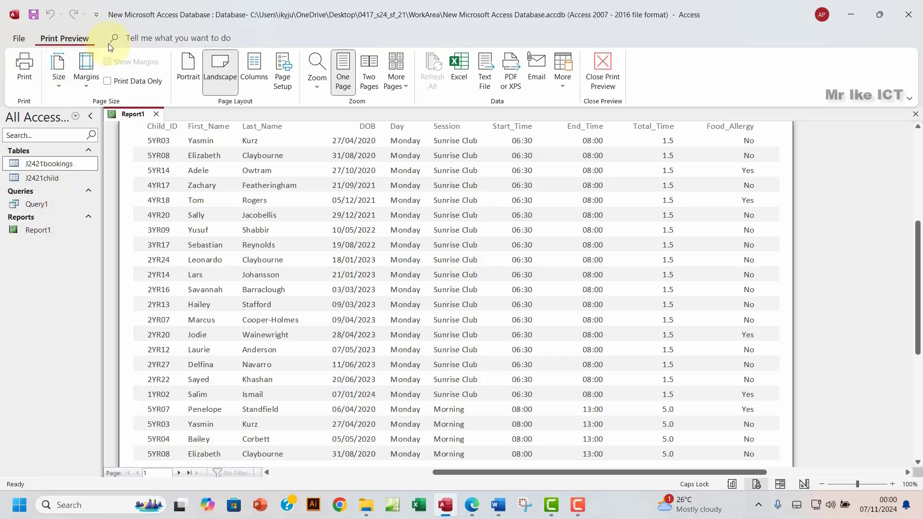
click(591, 68)
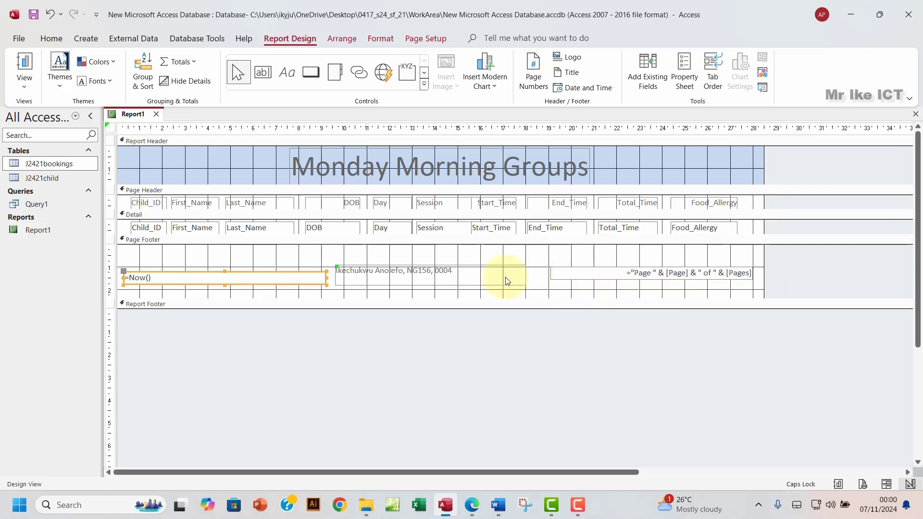
Step: Raise and shift the author label left, narrow the date box, move page number left, and narrow the report
click(469, 270)
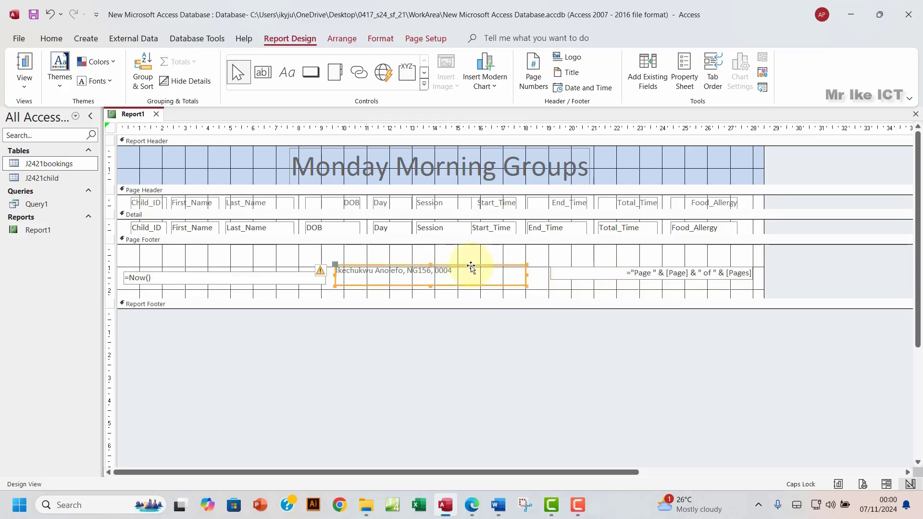
drag(473, 267, 473, 258)
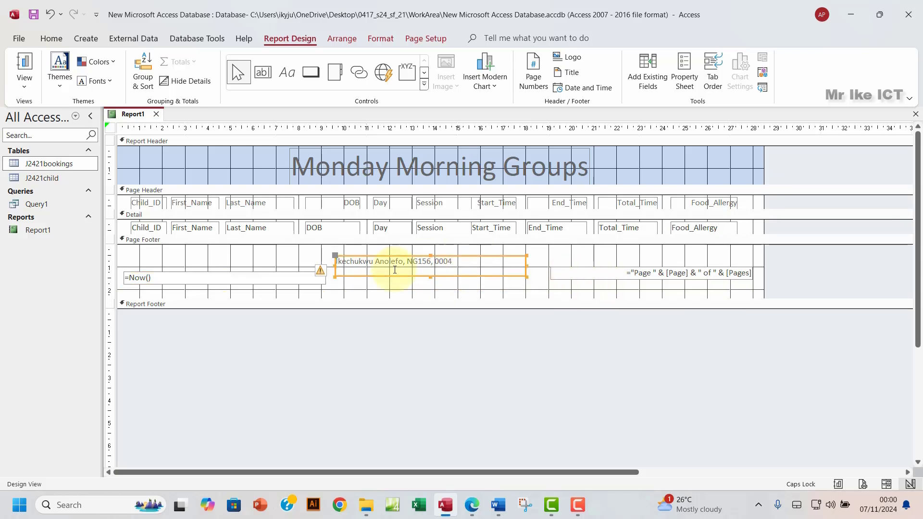
click(317, 279)
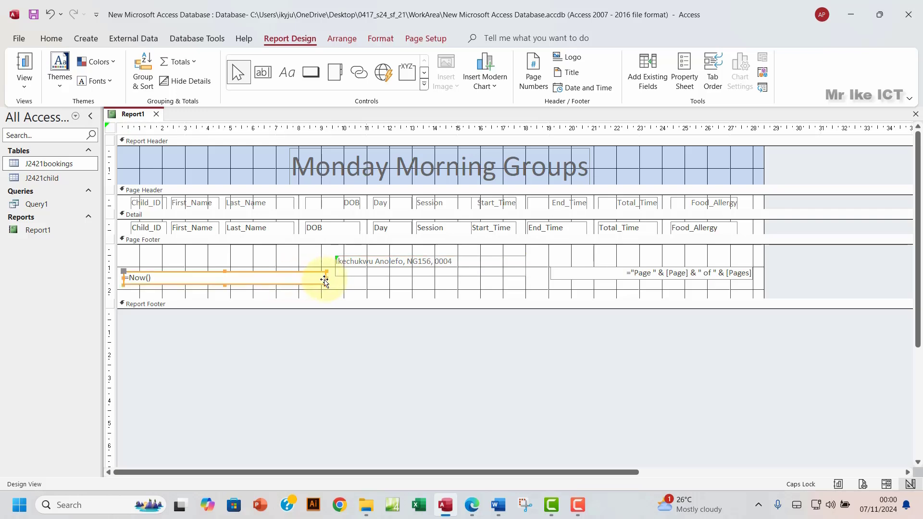
drag(327, 278, 302, 277)
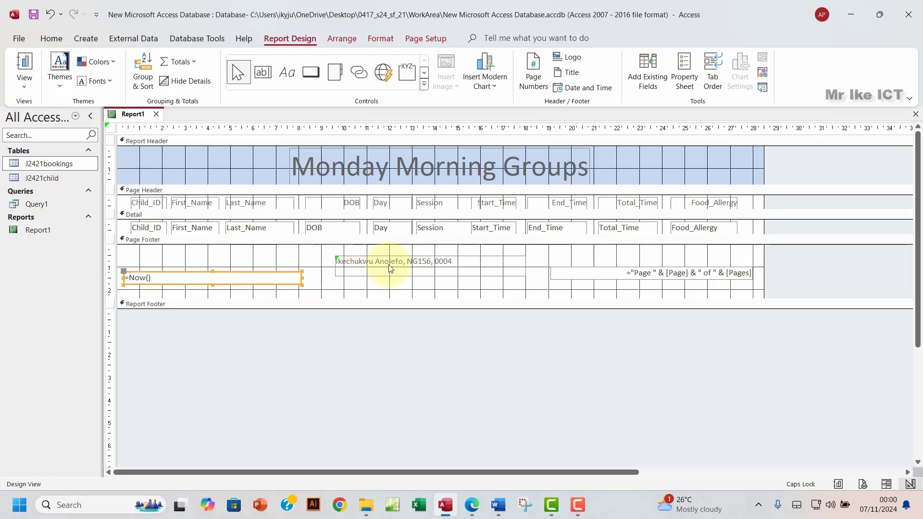
click(402, 276)
drag(401, 276, 380, 283)
mouse_move(583, 283)
mouse_down()
mouse_move(590, 280)
mouse_move(568, 284)
mouse_up()
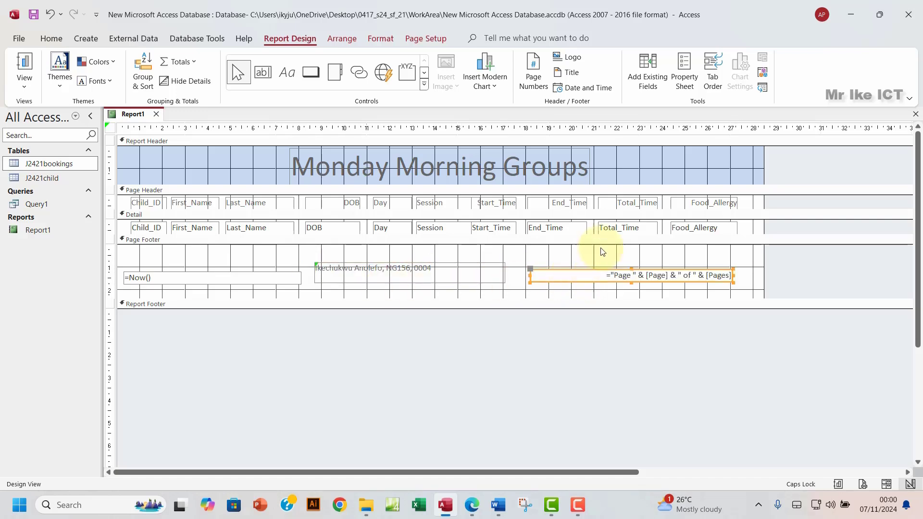
drag(764, 167, 746, 179)
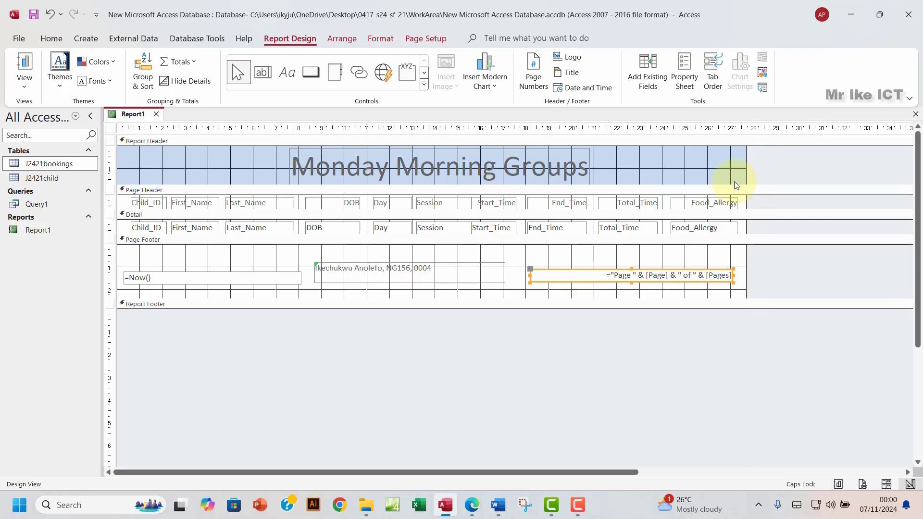
Step: Preview Report1 again and scroll both pages to confirm the footers now fit on two pages
click(24, 89)
click(48, 135)
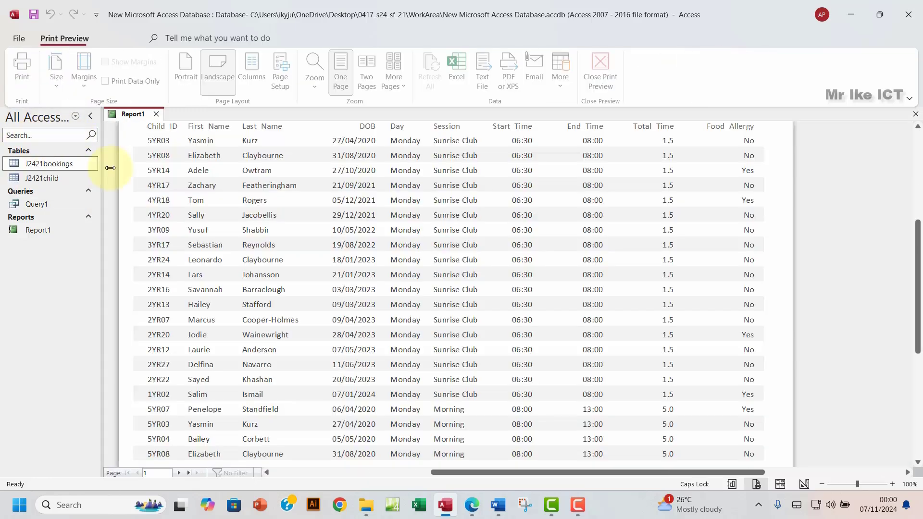
scroll(448, 288, down, 3)
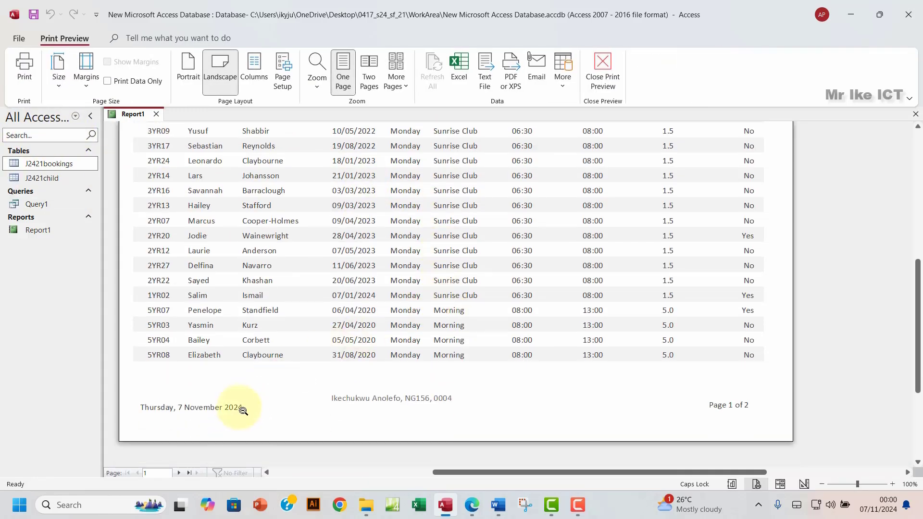
click(178, 473)
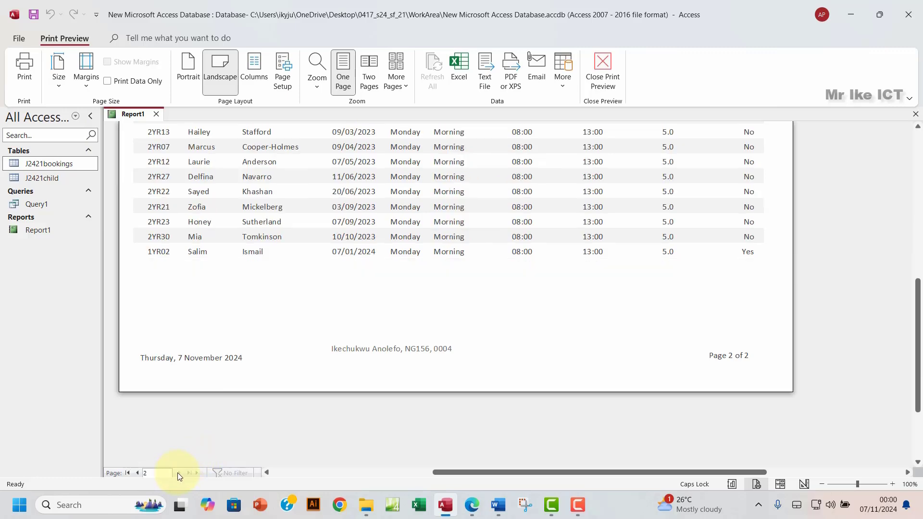
scroll(275, 362, up, 1)
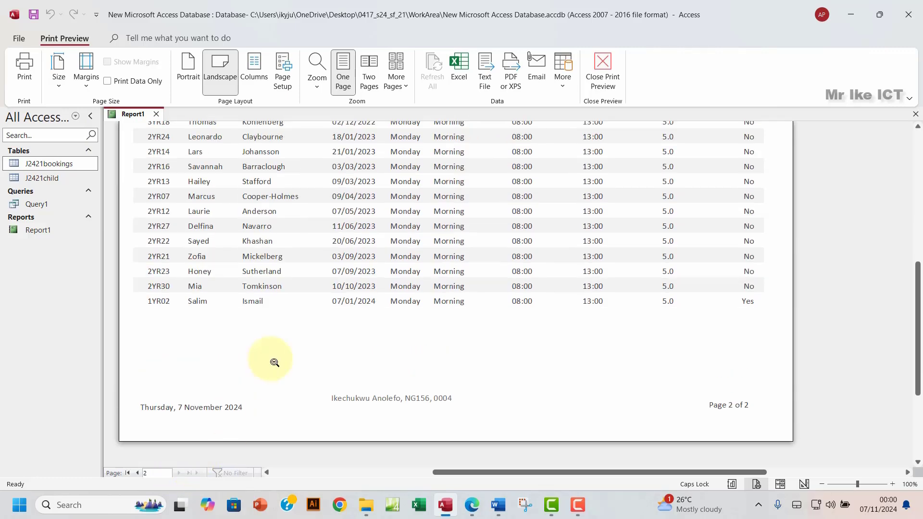
scroll(275, 363, up, 5)
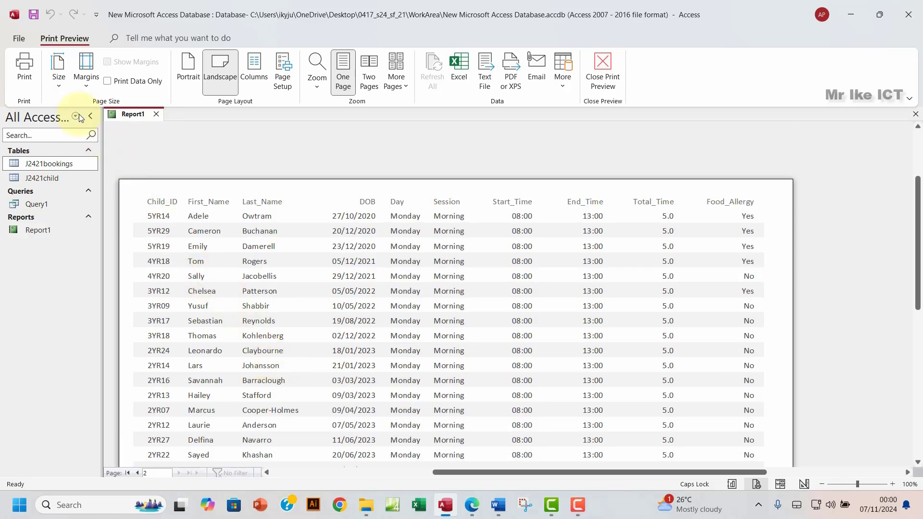
scroll(409, 297, down, 2)
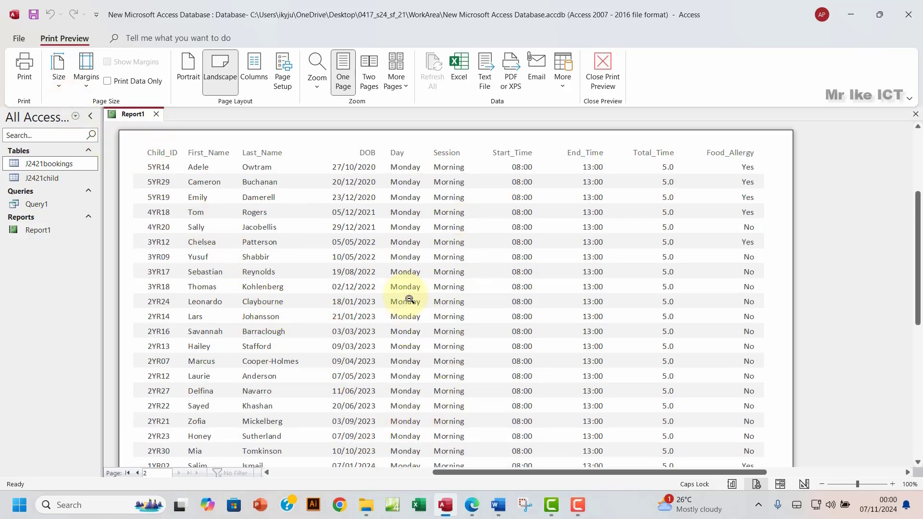
scroll(410, 299, up, 1)
scroll(409, 299, up, 2)
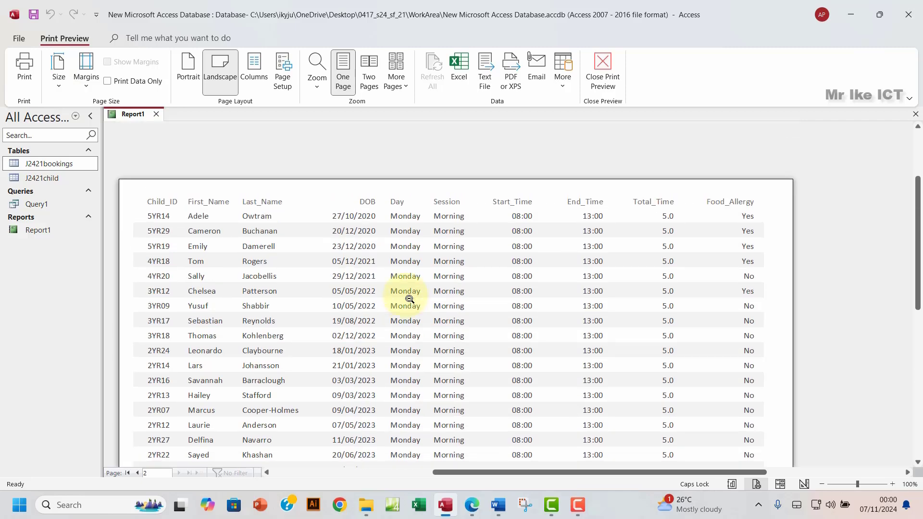
scroll(409, 299, down, 5)
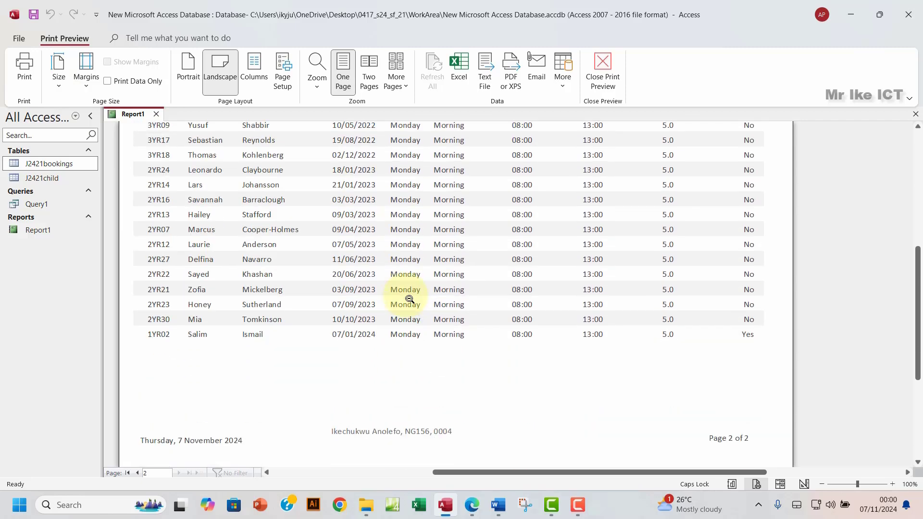
scroll(409, 299, up, 4)
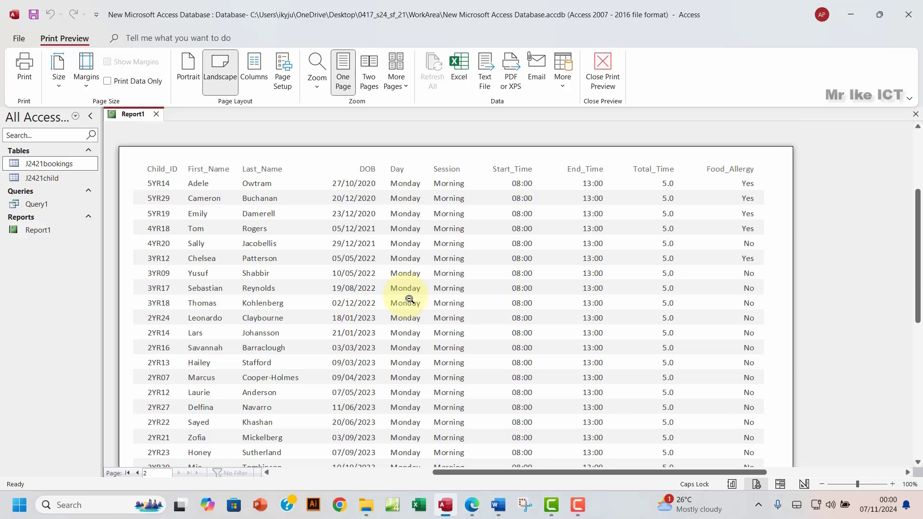
Step: Print Report1 to the Microsoft Print to PDF printer
click(25, 67)
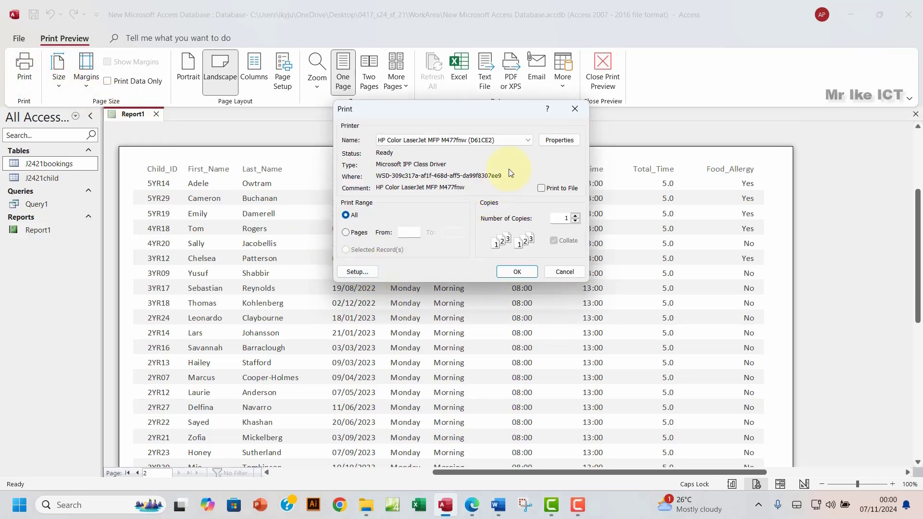
click(528, 140)
click(397, 168)
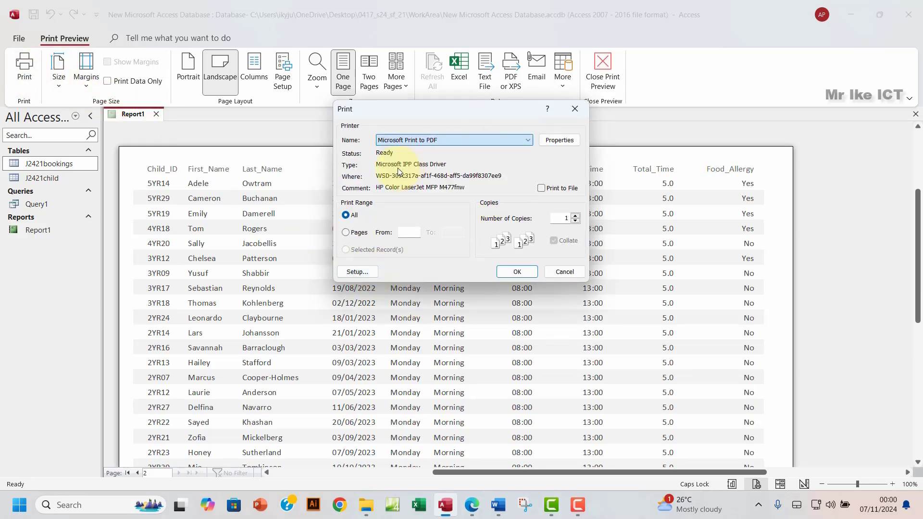
click(518, 272)
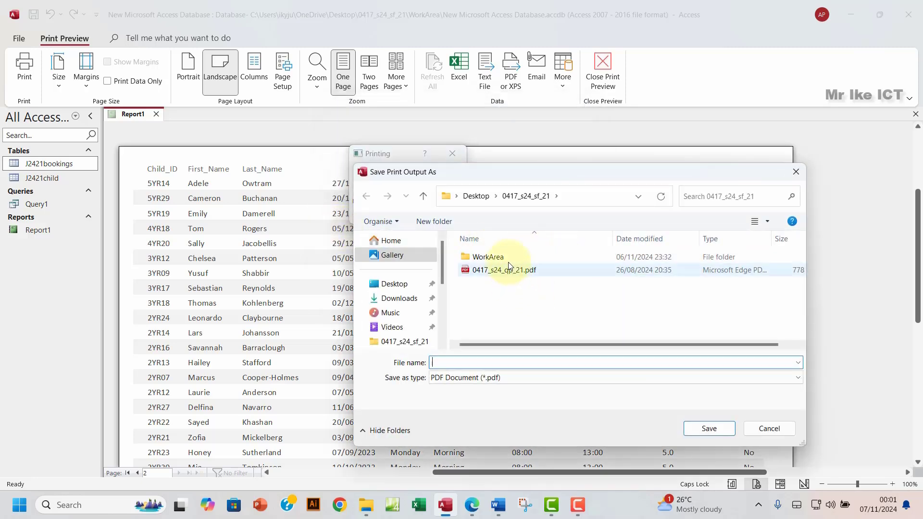
Step: Save the PDF as ACCESS PRINTOUT 2 in WorkArea and open it from File Explorer
double_click(509, 260)
click(490, 387)
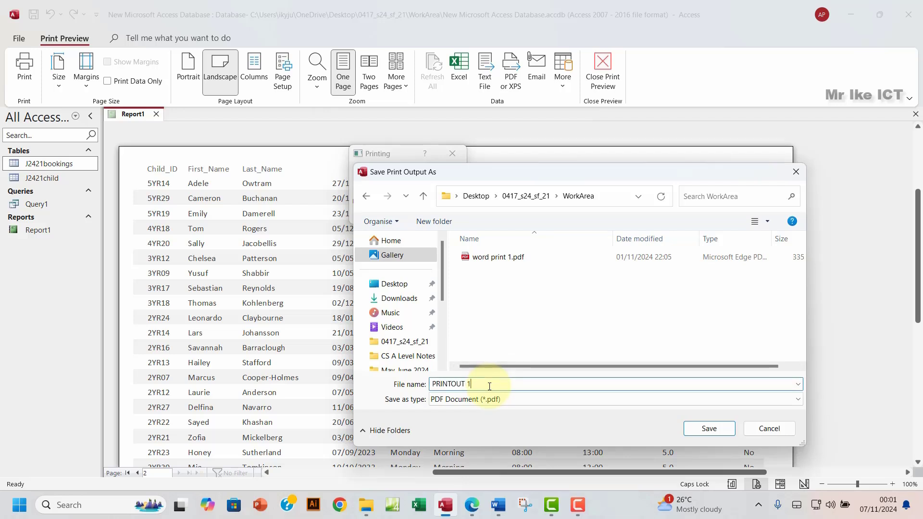
click(712, 431)
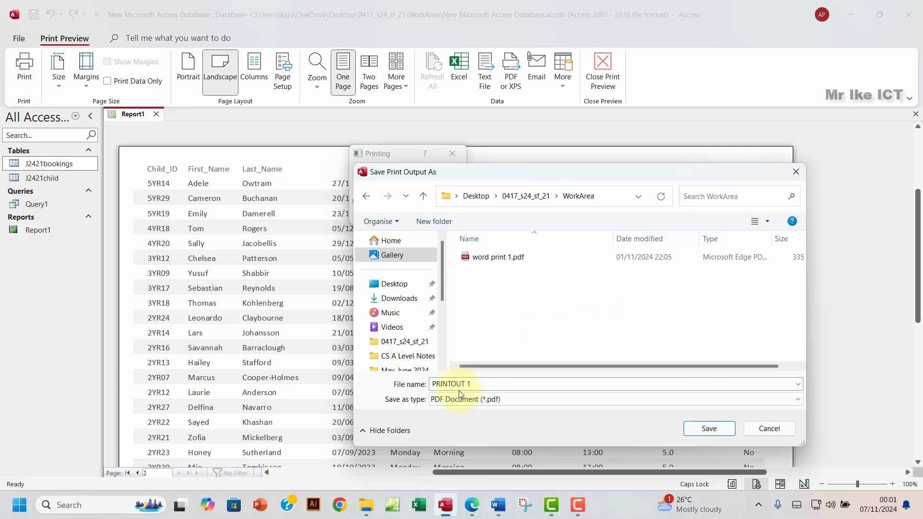
click(471, 382)
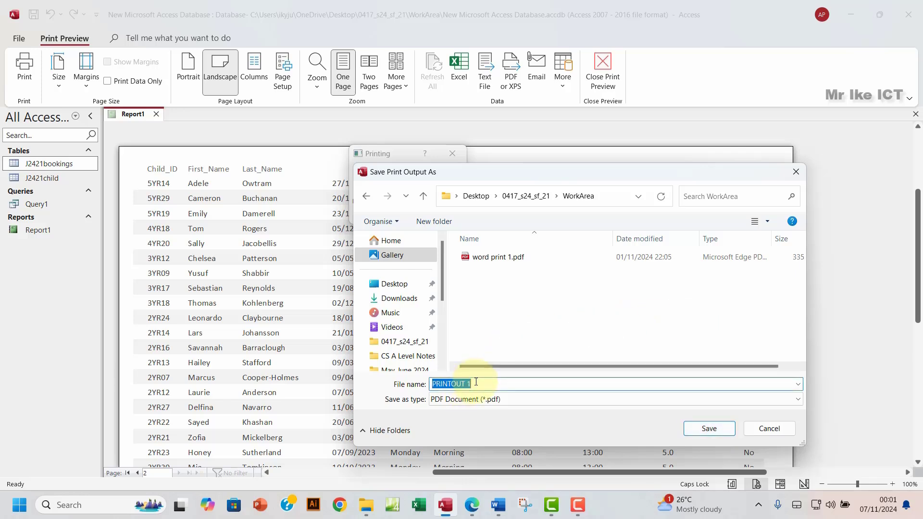
click(476, 381)
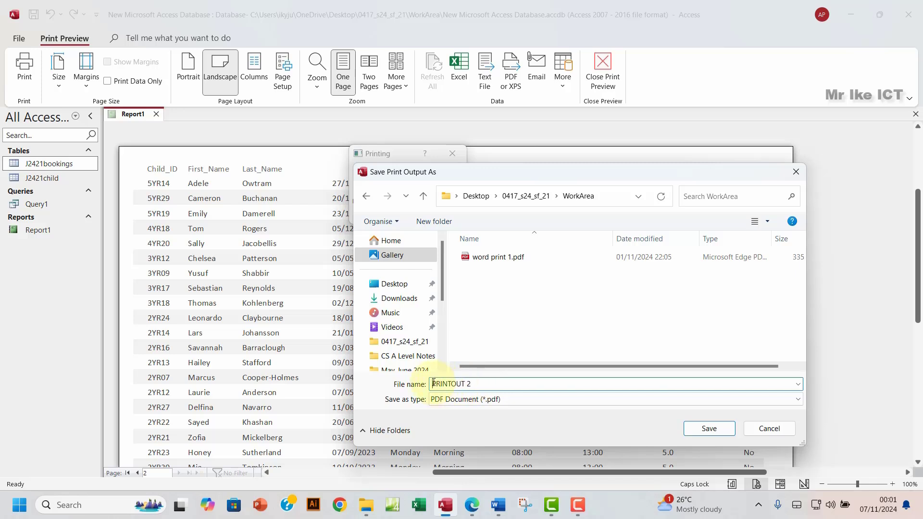
text(ACCESS)
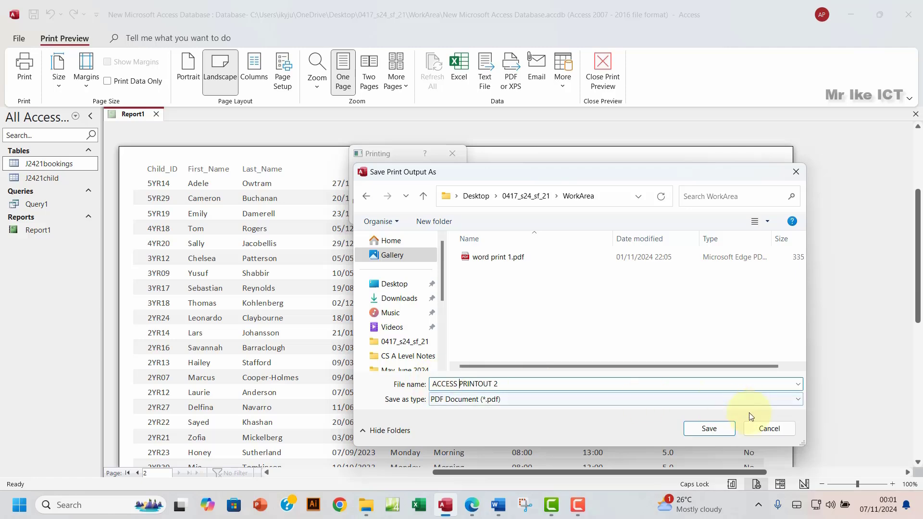
click(718, 429)
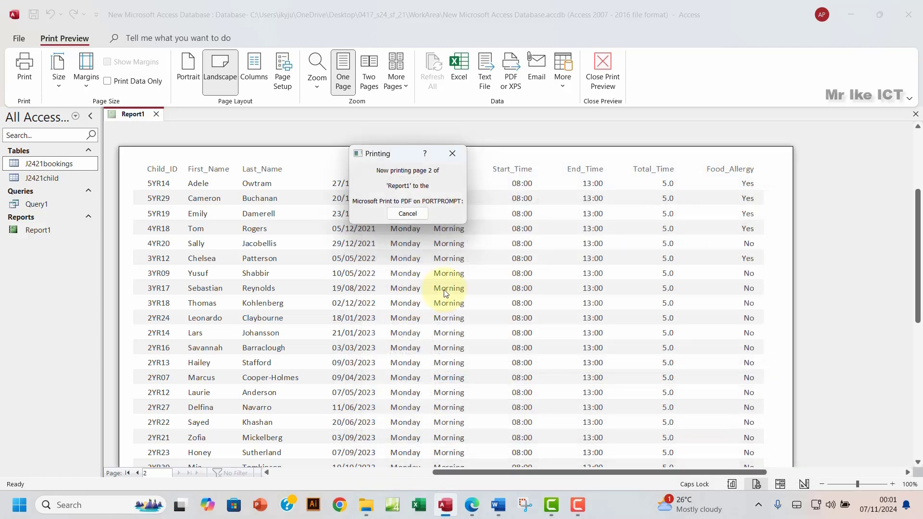
click(366, 505)
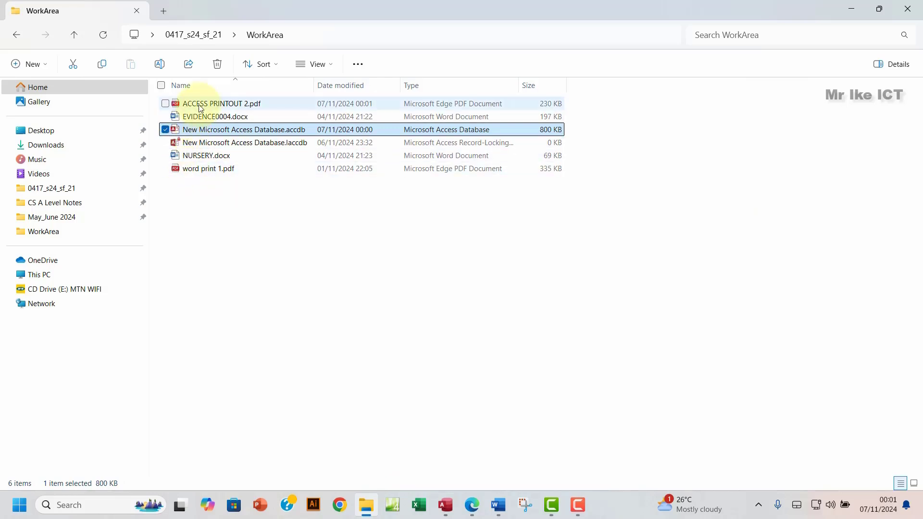
double_click(277, 105)
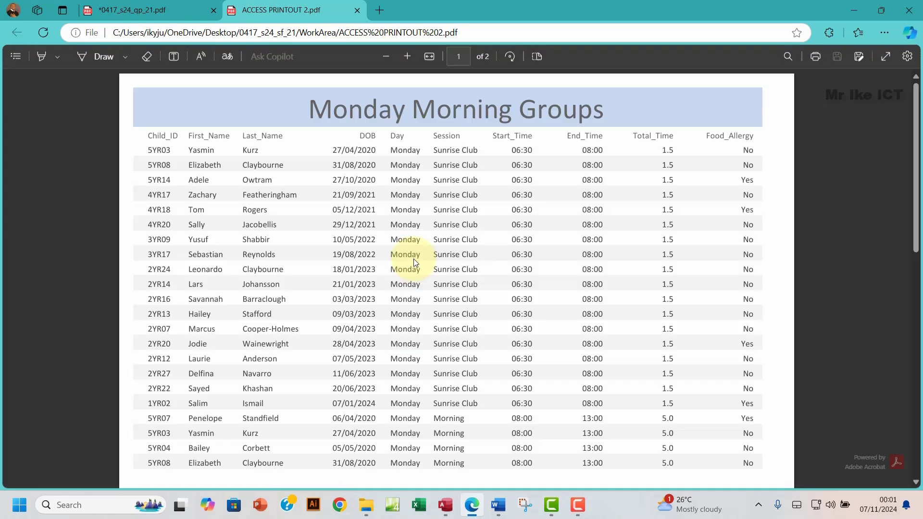
Step: Scroll through the printout PDF, then close its tab to return to the question paper
scroll(414, 258, down, 10)
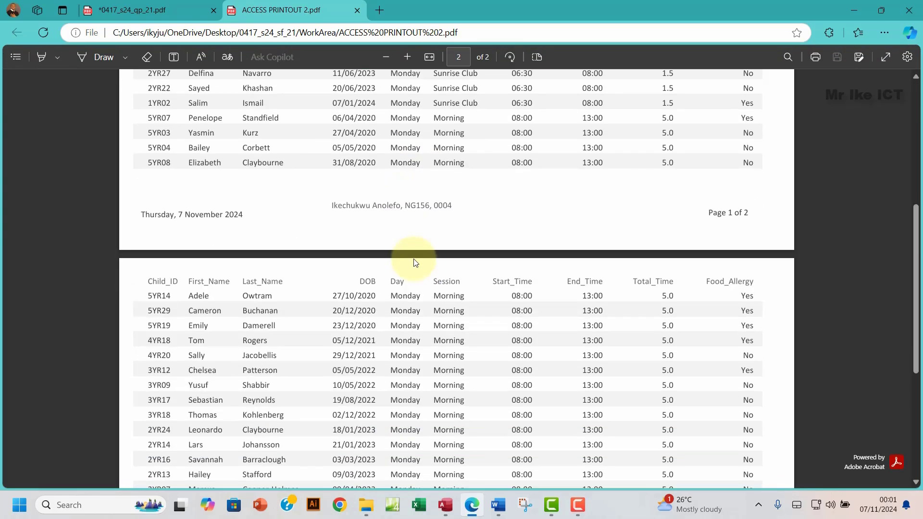
scroll(414, 262, down, 3)
scroll(414, 262, up, 15)
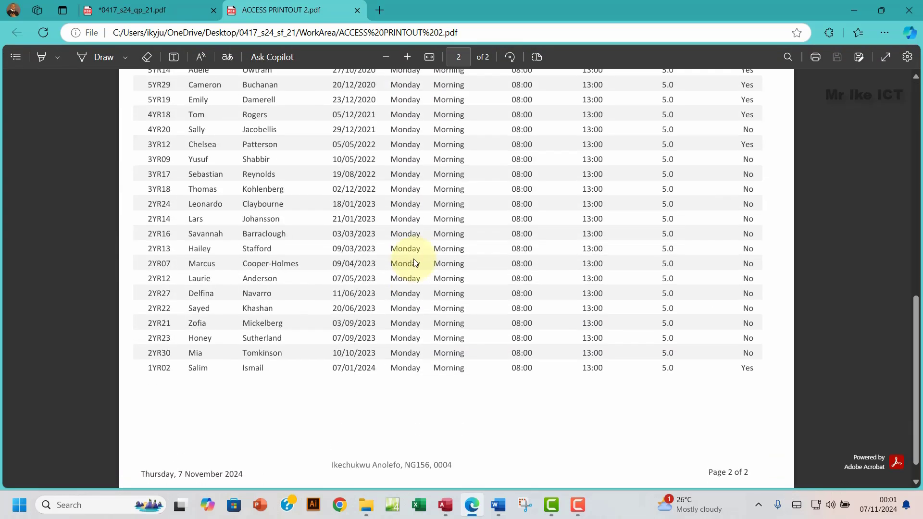
scroll(413, 259, down, 4)
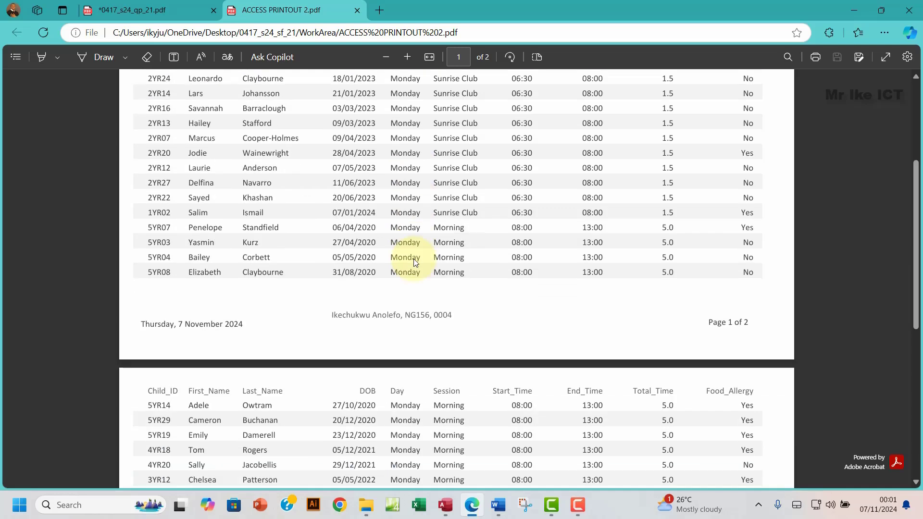
scroll(378, 326, down, 6)
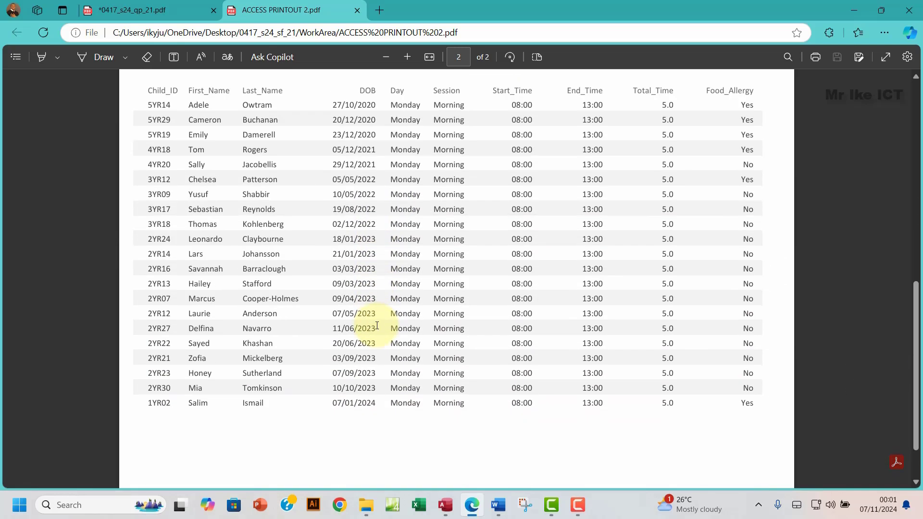
click(357, 10)
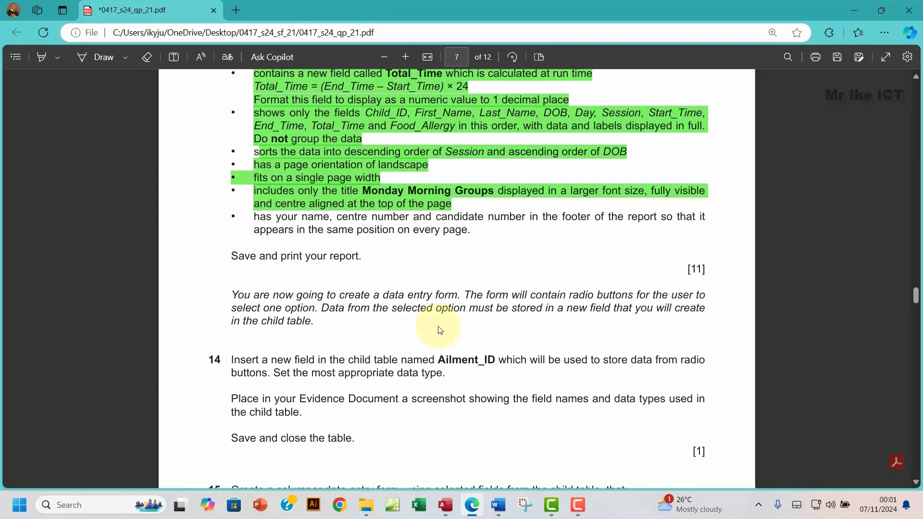
Step: Highlight the footer requirement and 'Save and print your report.' line in green
drag(259, 215, 364, 258)
mouse_move(381, 200)
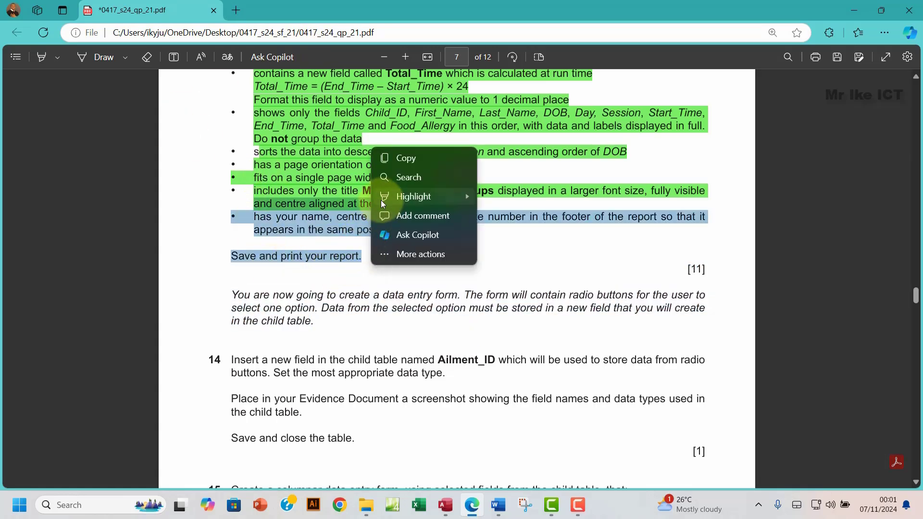
mouse_move(444, 198)
click(509, 215)
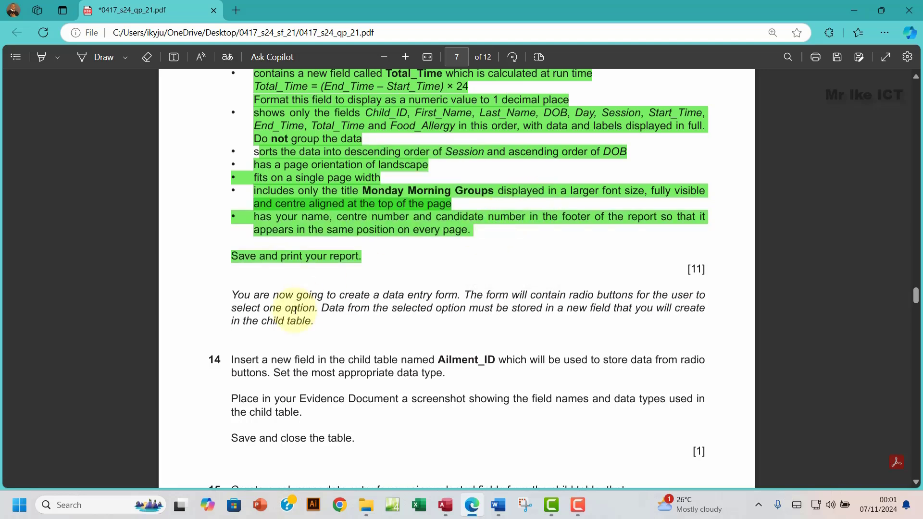
scroll(295, 310, down, 3)
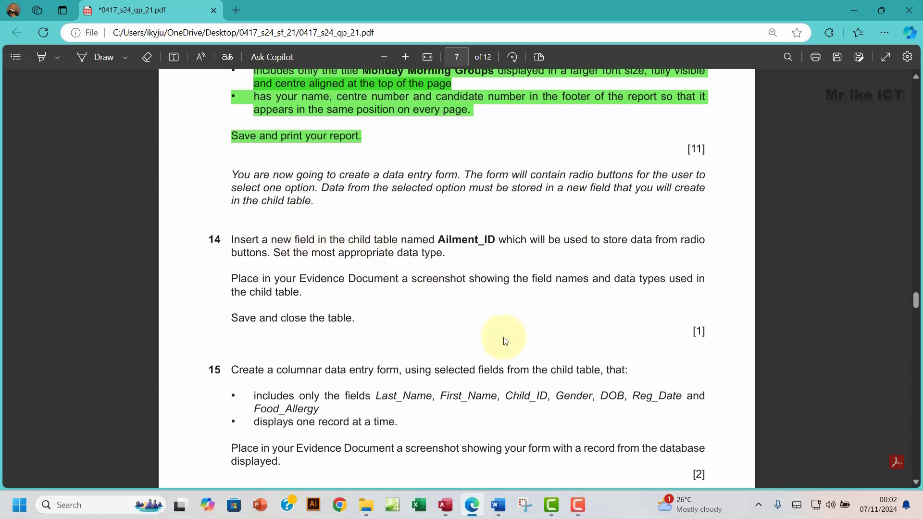
Step: Close Report1 saving its design changes, then bring the exam paper back at question 14
click(445, 505)
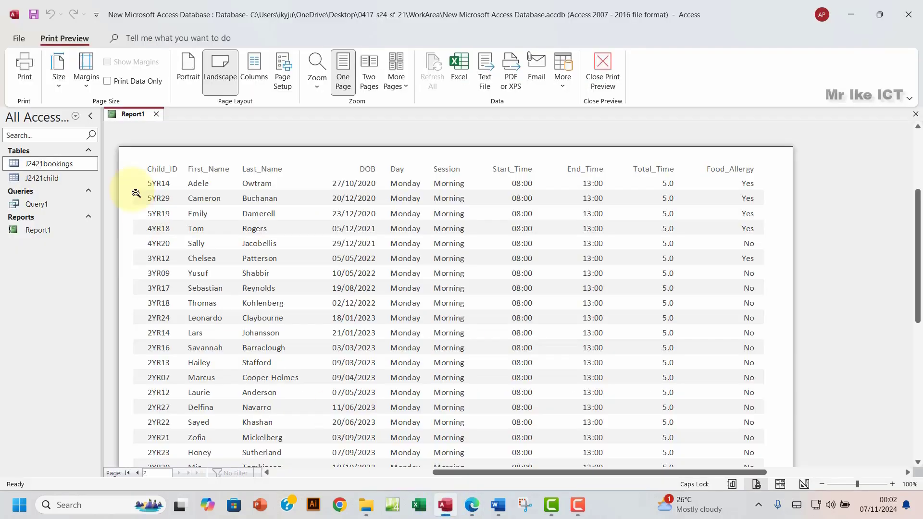
click(157, 114)
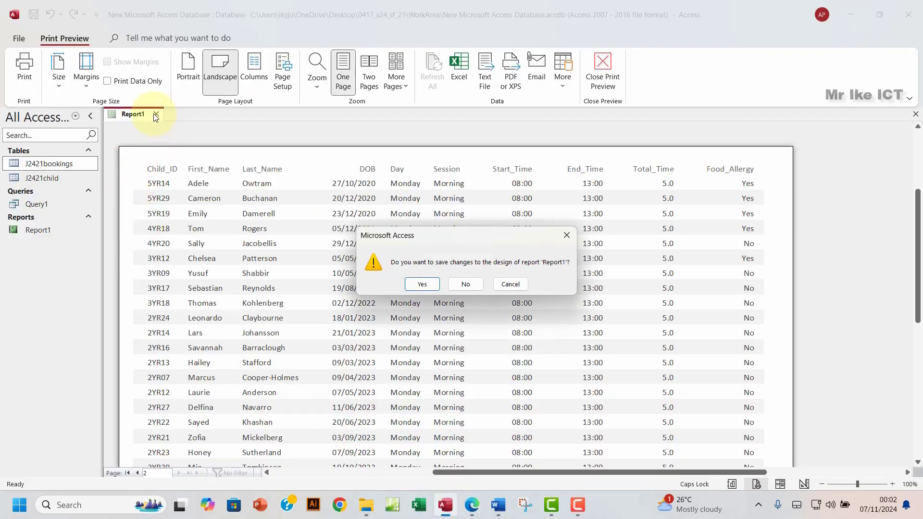
click(426, 287)
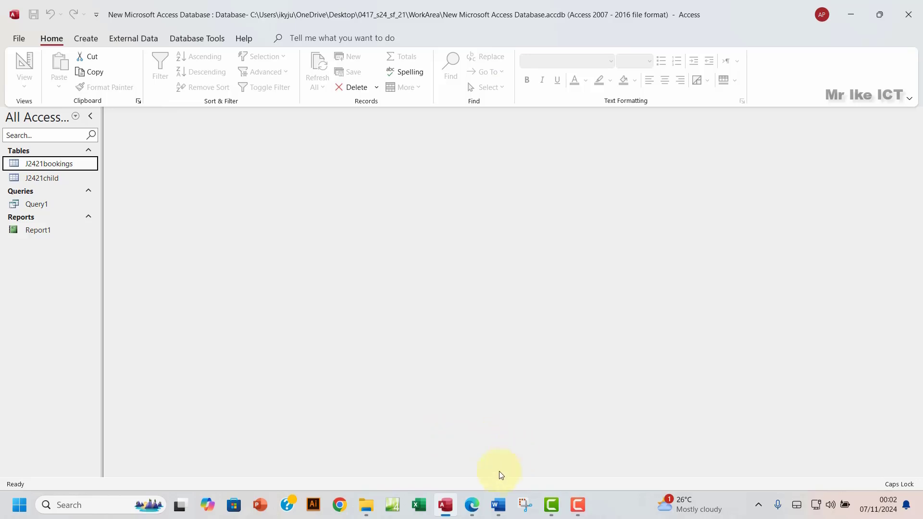
click(473, 505)
scroll(235, 308, down, 2)
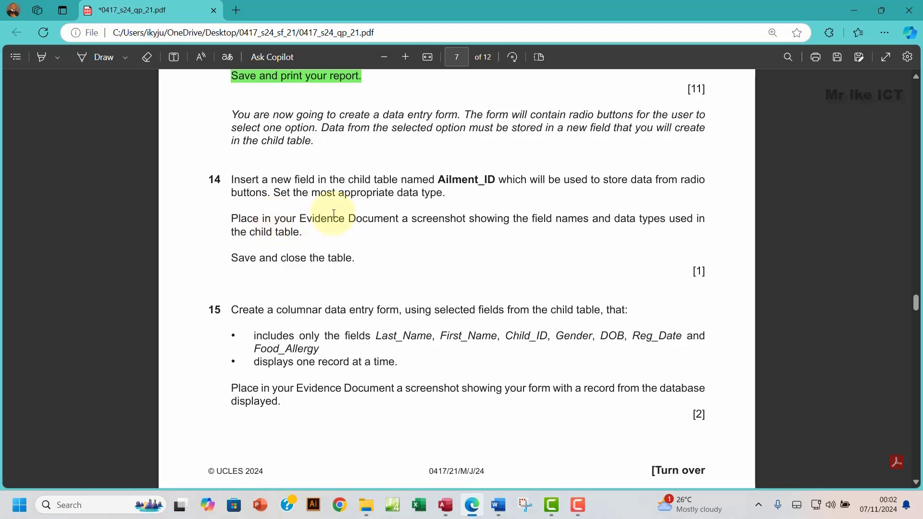
Step: Copy the field name Ailment_ID from question 14 and switch back to Access
double_click(441, 183)
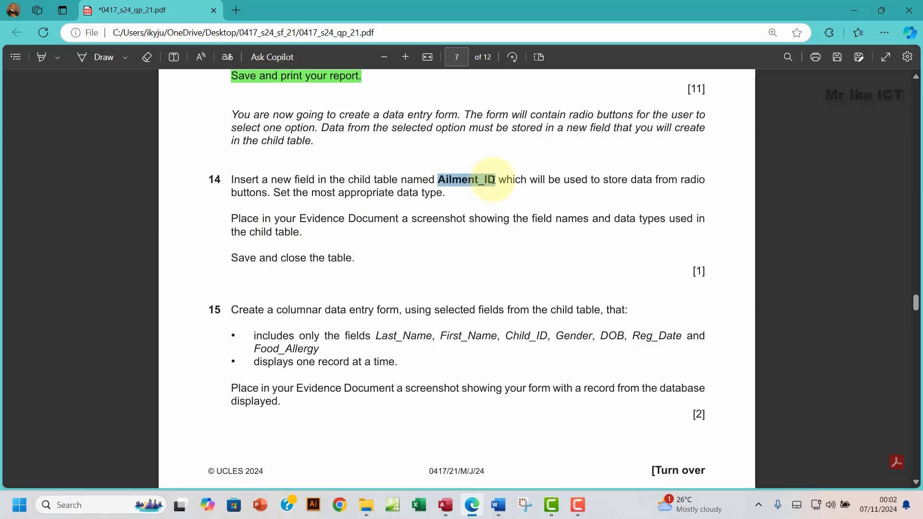
right_click(499, 181)
click(517, 85)
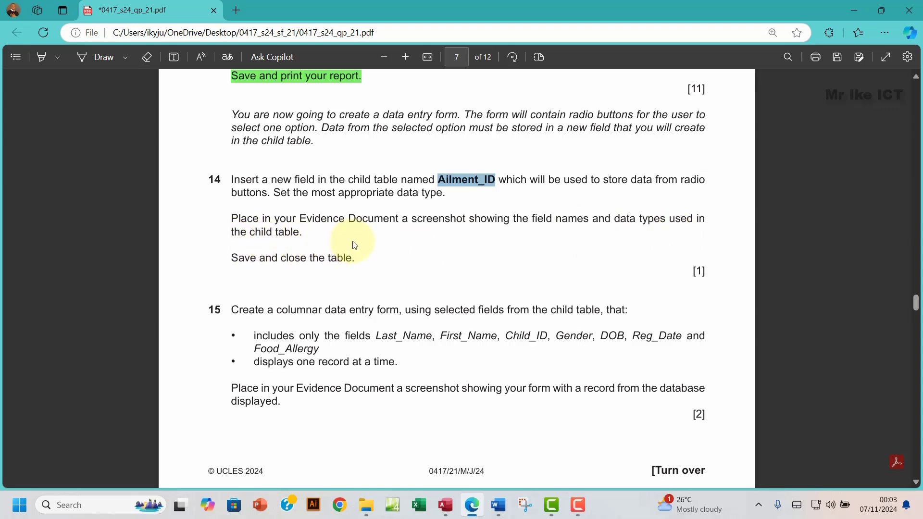
click(439, 501)
Step: Open the J2421child table in Design View
click(46, 180)
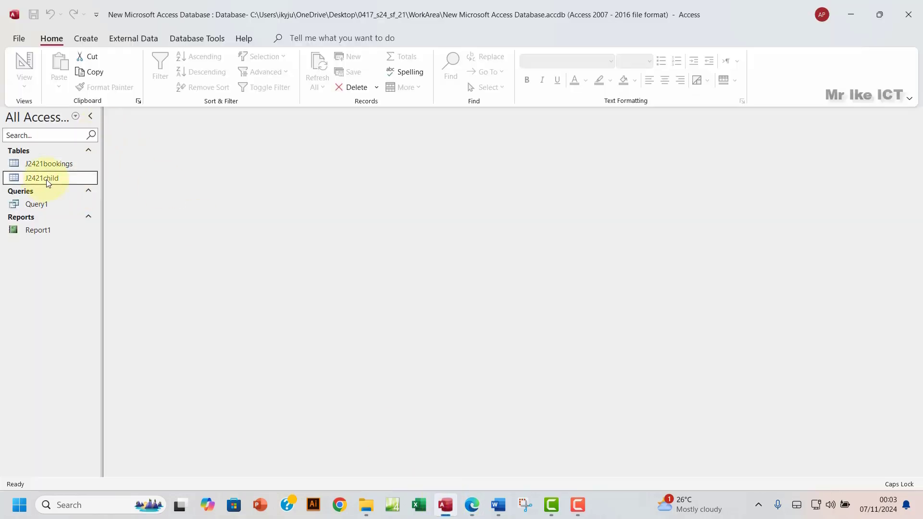
double_click(46, 180)
click(25, 85)
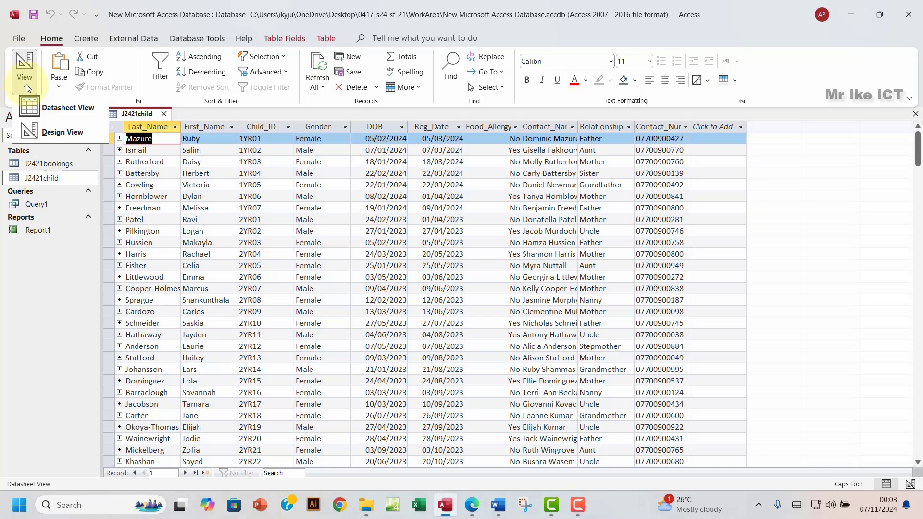
click(63, 134)
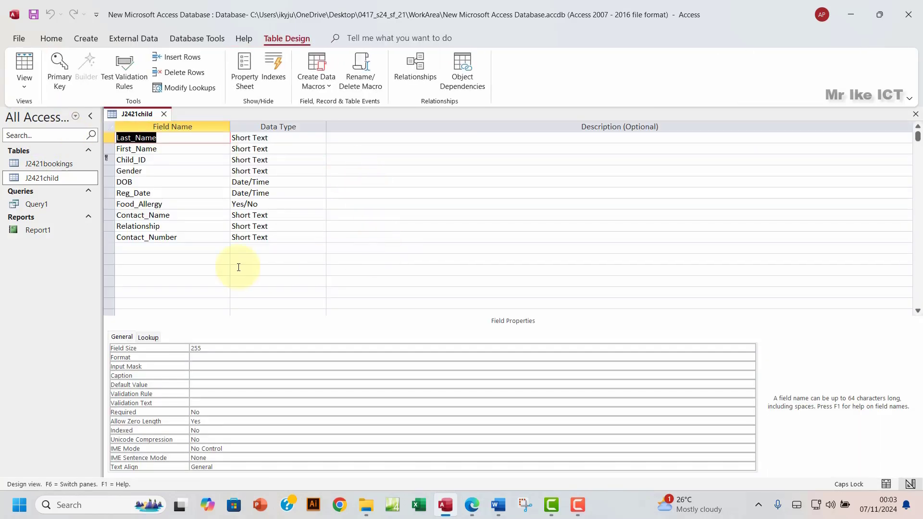
Step: Add an Ailment_ID field of type Number below Contact_Number and save the table
click(173, 249)
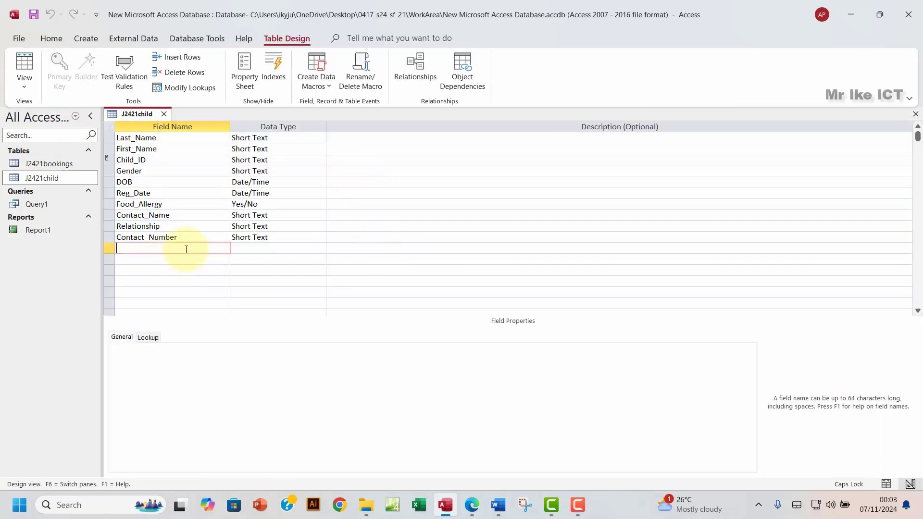
text(Ailment_ID)
click(280, 247)
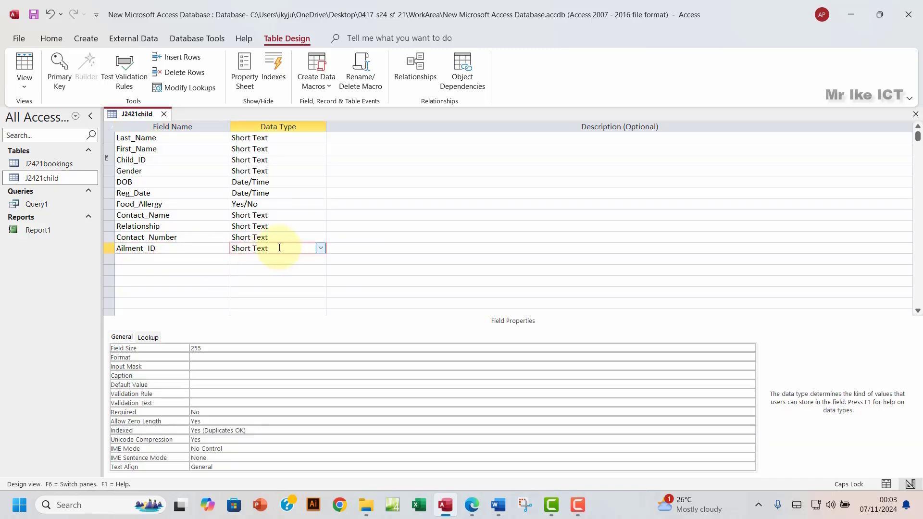
click(321, 249)
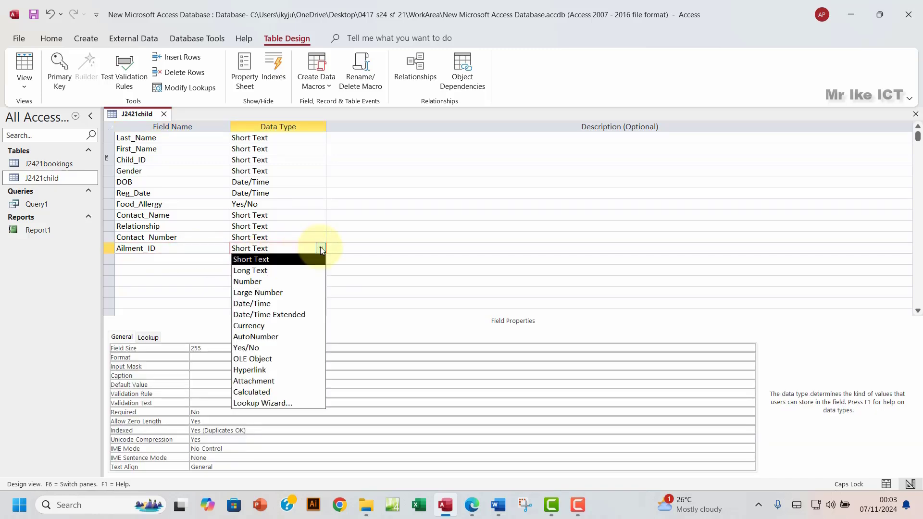
click(264, 282)
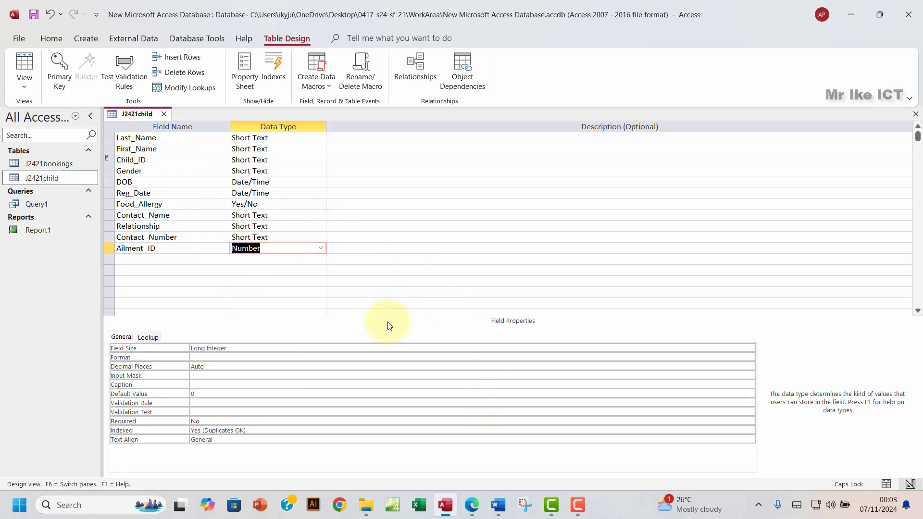
click(33, 14)
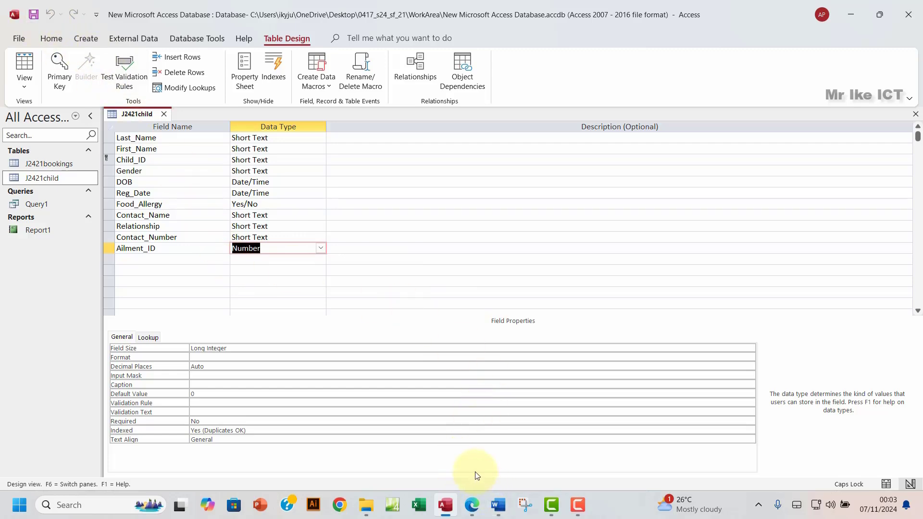
Step: Snip the J2421child field names and data types with the Snipping Tool
key(super+shift+s)
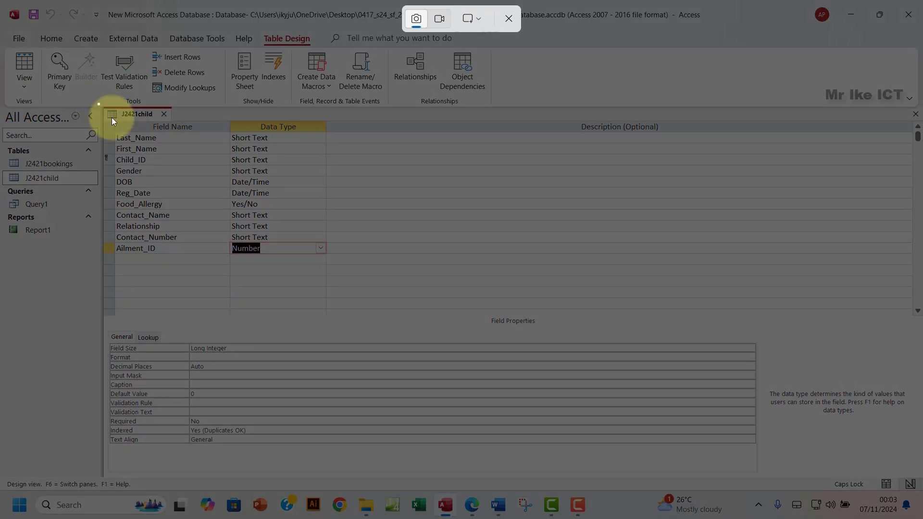
drag(97, 103, 331, 266)
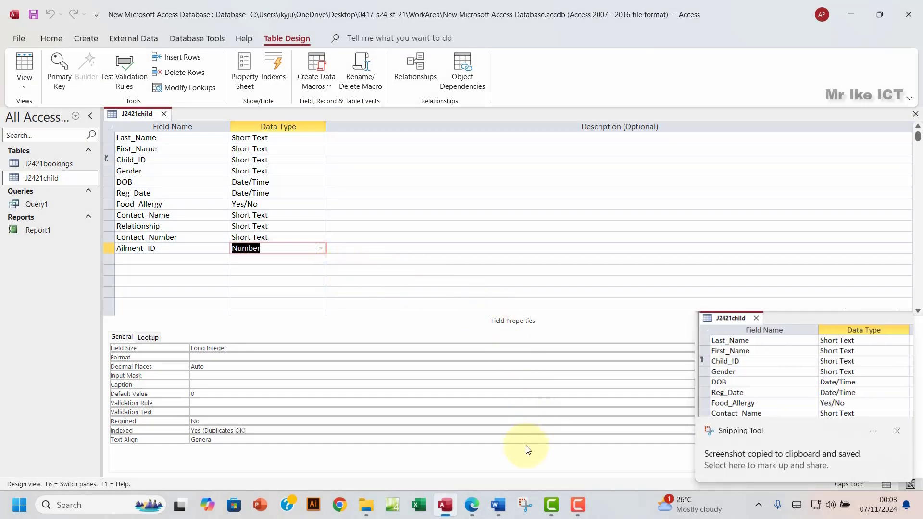
click(473, 505)
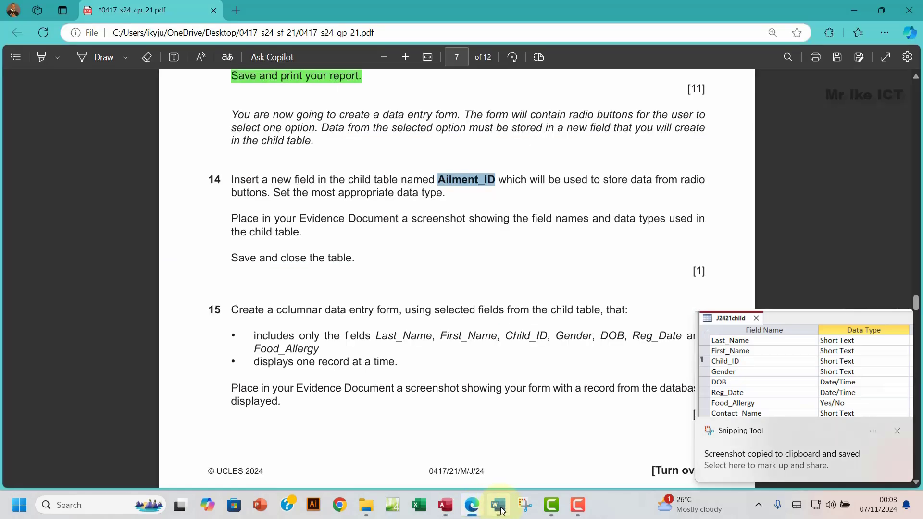
Step: Paste the J2421child design screenshot under Step 14 evidence in EVIDENCE0004.docx
click(498, 505)
scroll(285, 266, down, 3)
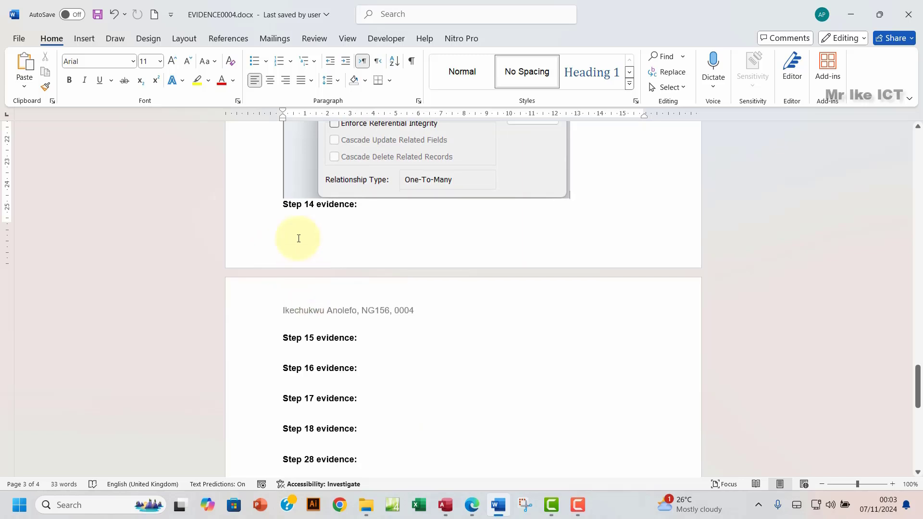
click(293, 223)
key(ctrl+v)
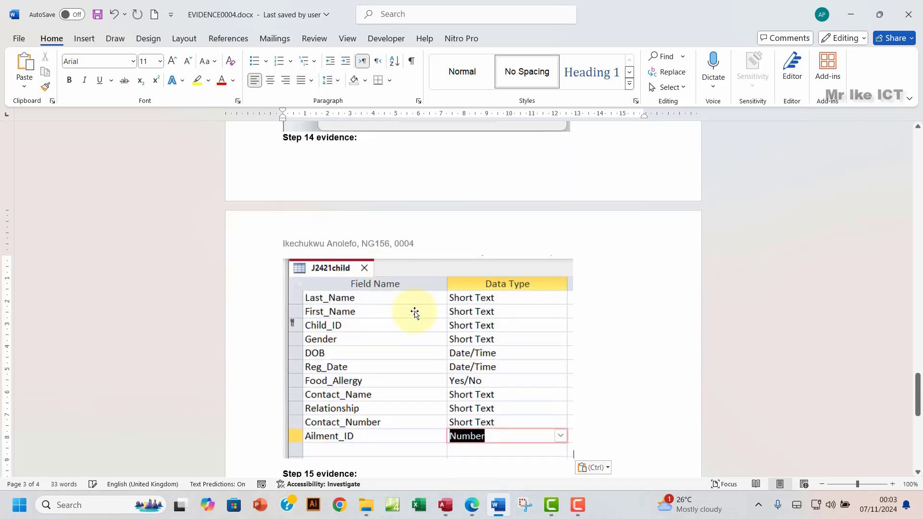
scroll(509, 394, down, 3)
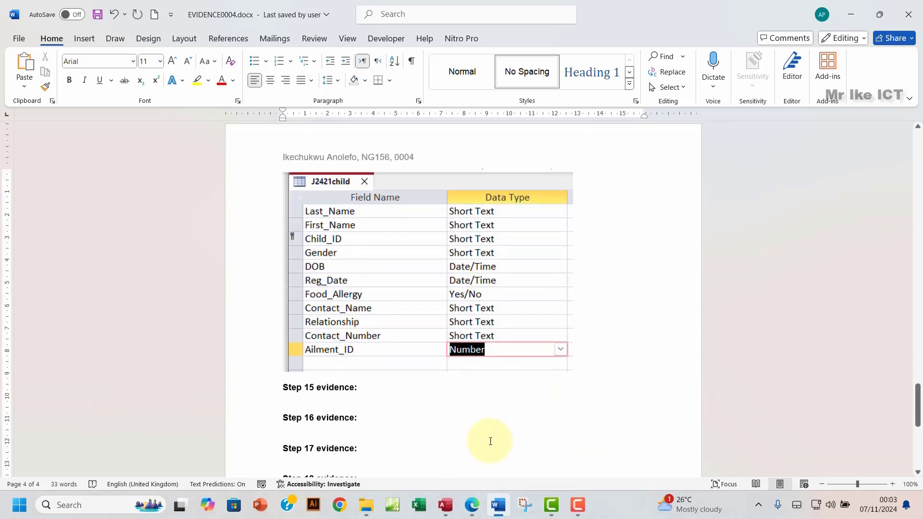
click(472, 505)
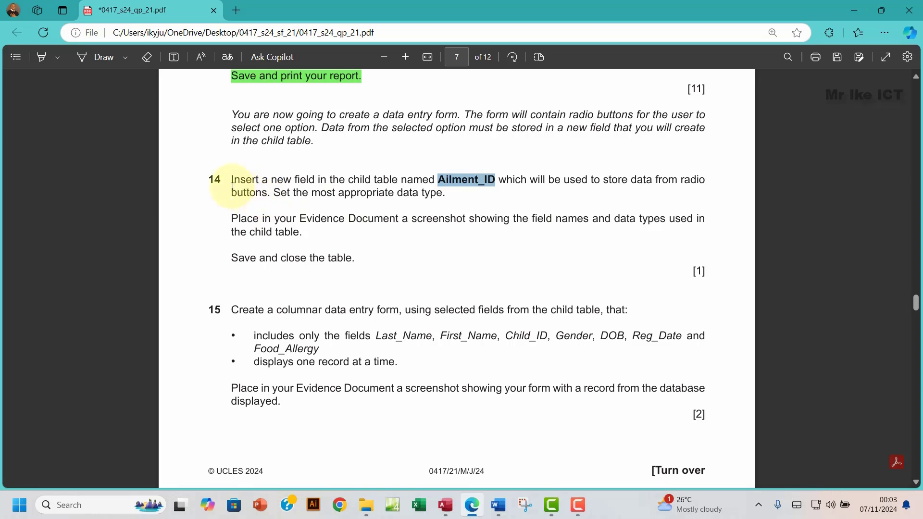
Step: Highlight question 14's text in the exam PDF to mark it done
drag(233, 179, 351, 256)
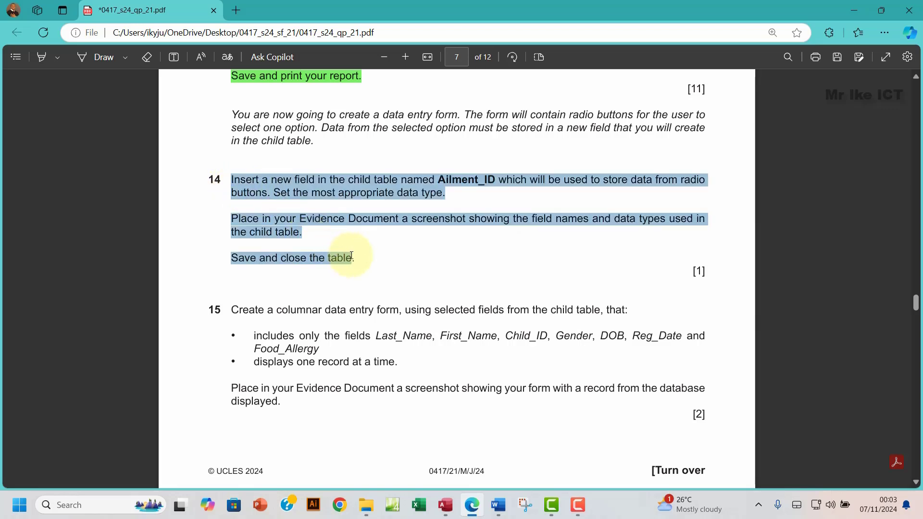
right_click(371, 264)
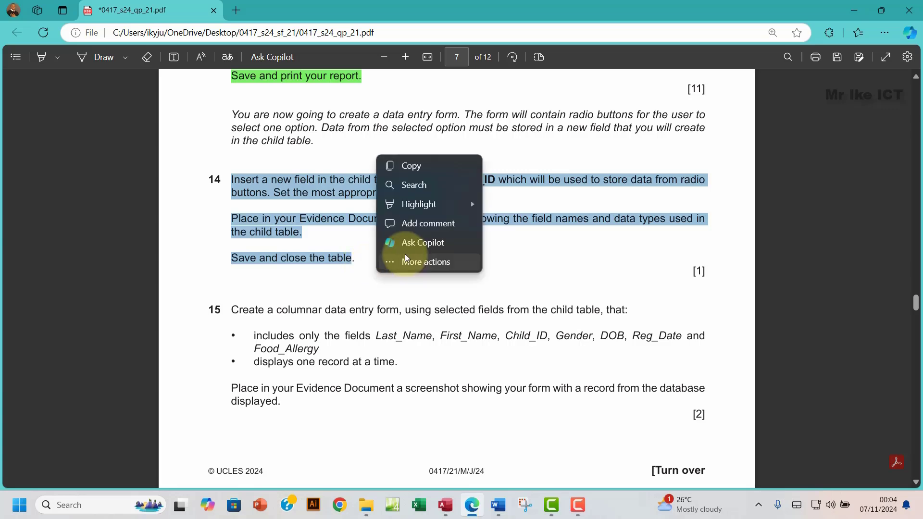
mouse_move(429, 205)
click(523, 241)
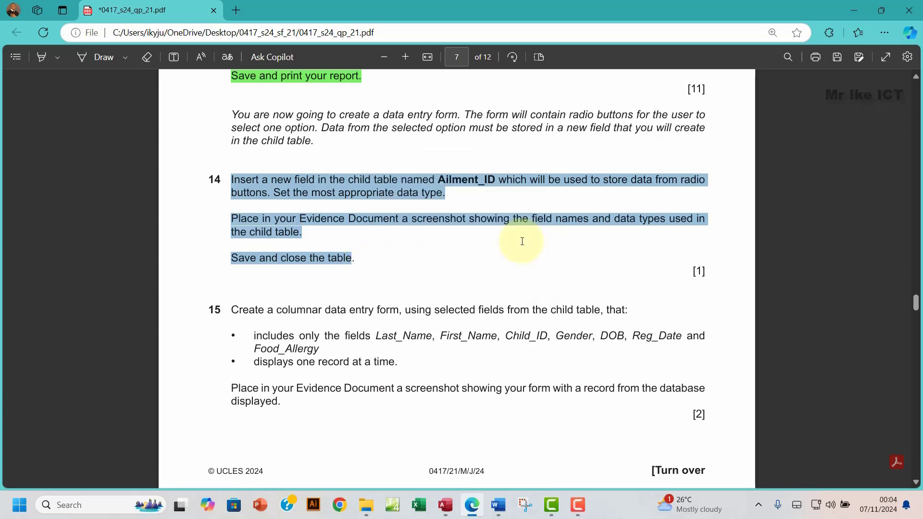
click(446, 504)
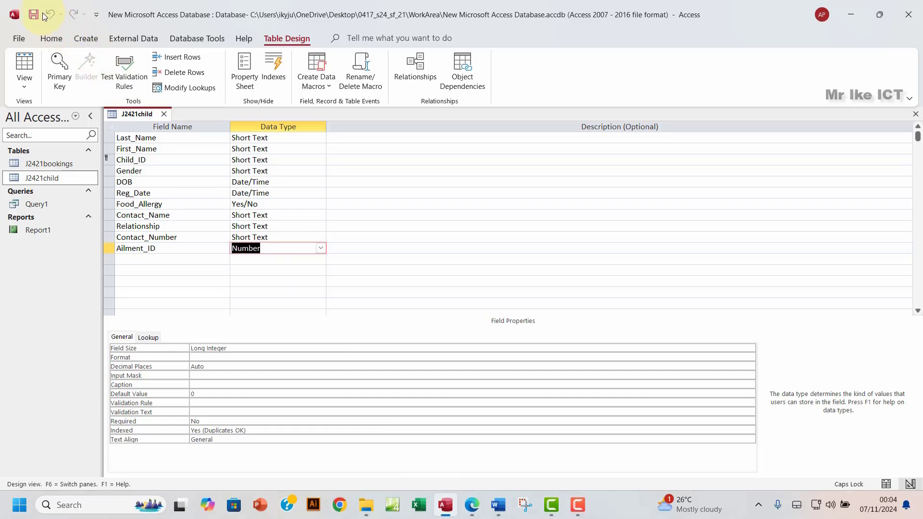
Step: Close the J2421child design and review question 15 in the exam paper
click(915, 115)
click(476, 507)
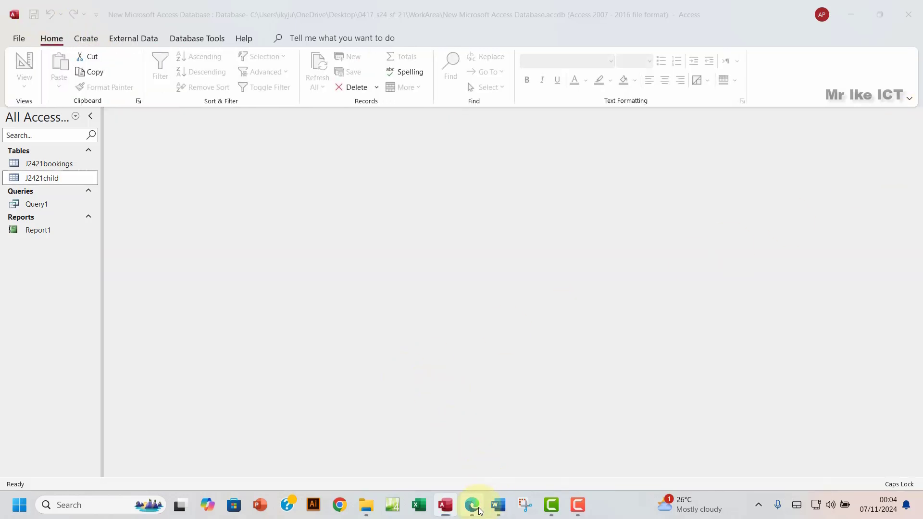
scroll(314, 340, down, 4)
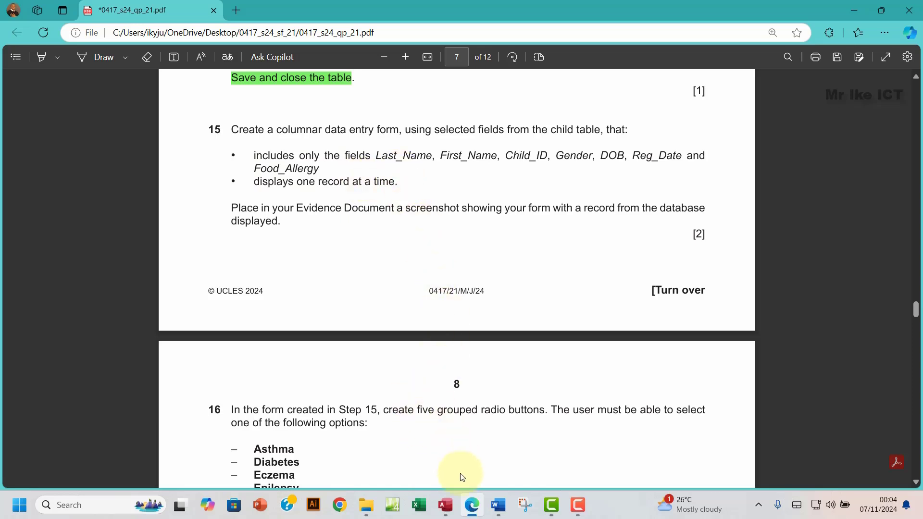
click(451, 507)
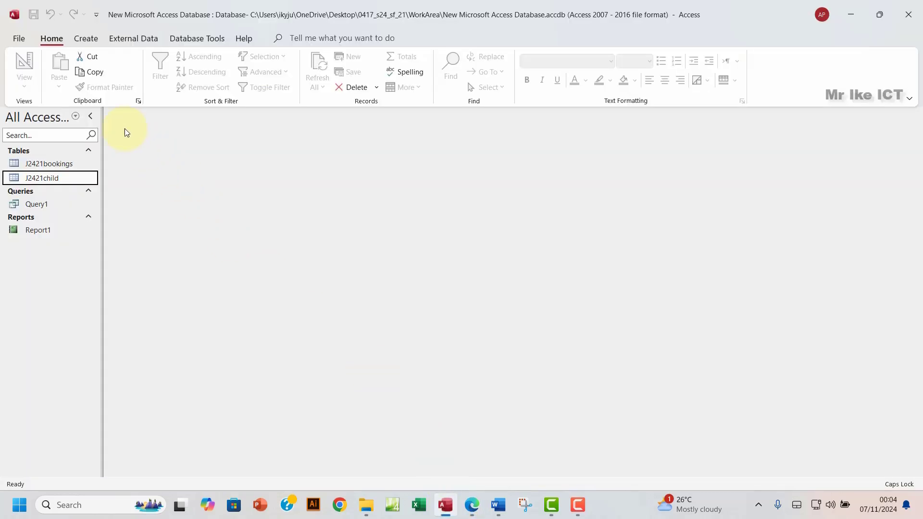
click(91, 40)
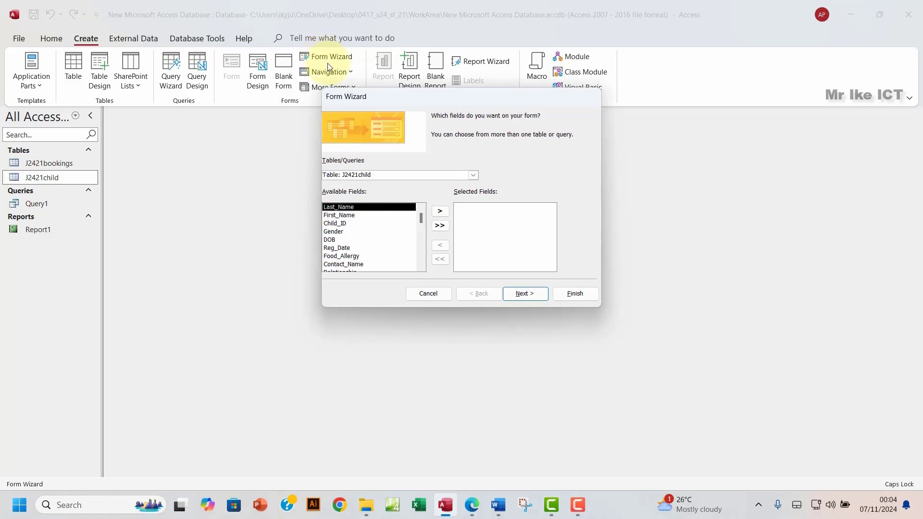
Step: Base the form on Table: J2421child and add Last_Name, First_Name and Child_ID
click(474, 176)
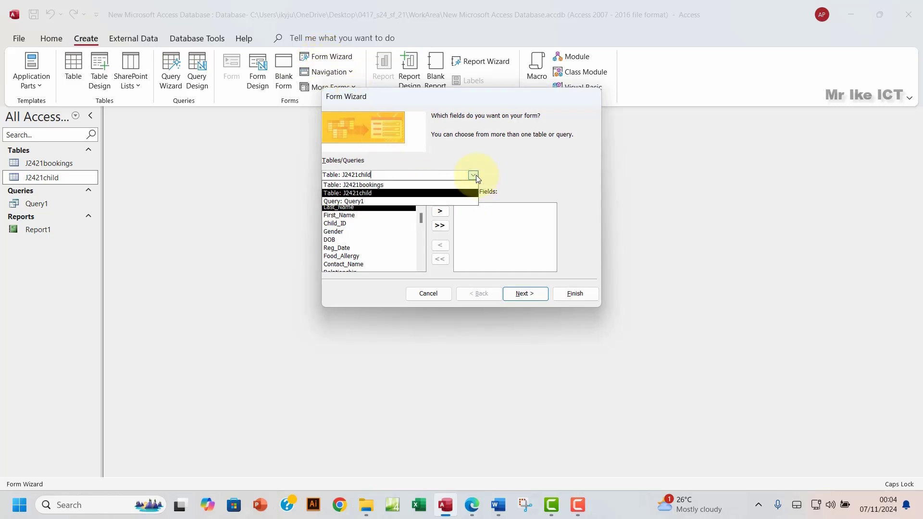
click(427, 193)
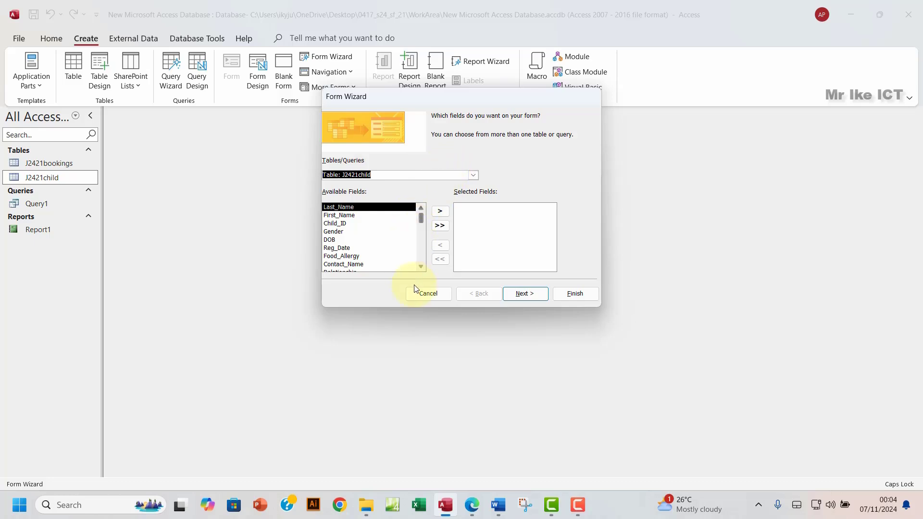
click(476, 506)
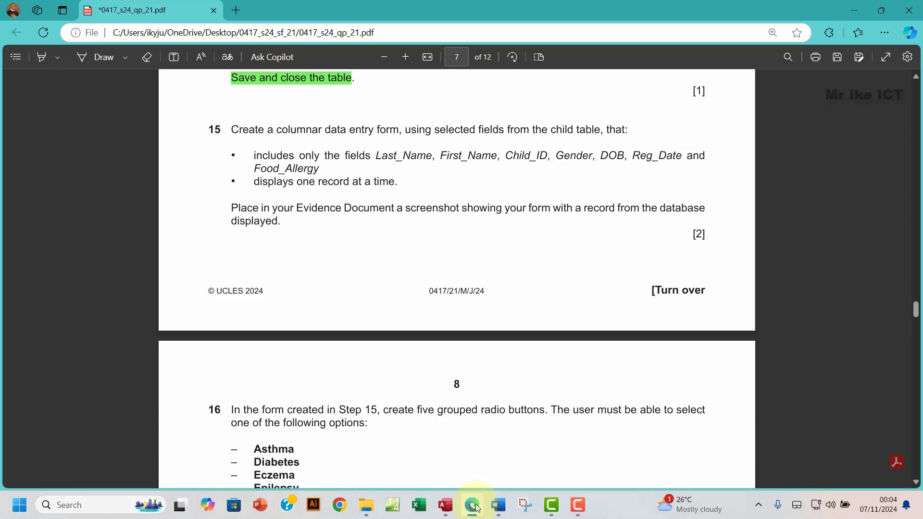
click(478, 509)
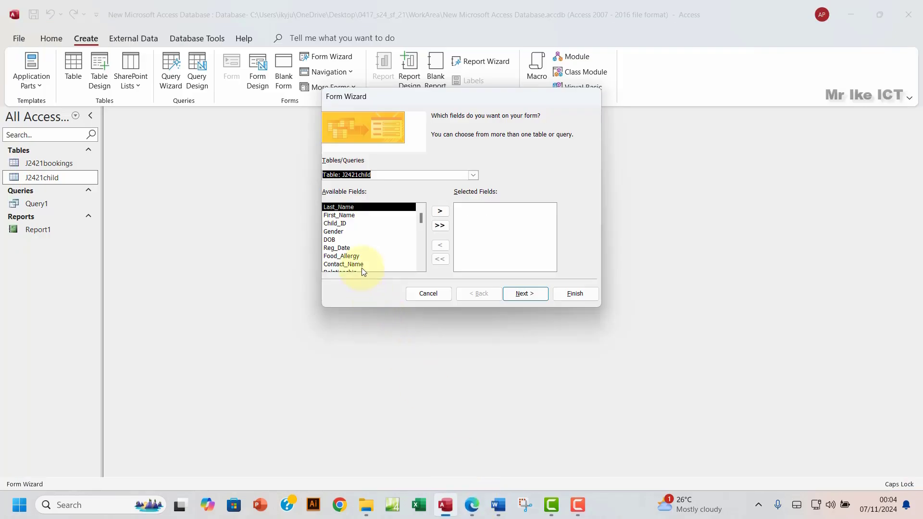
click(441, 212)
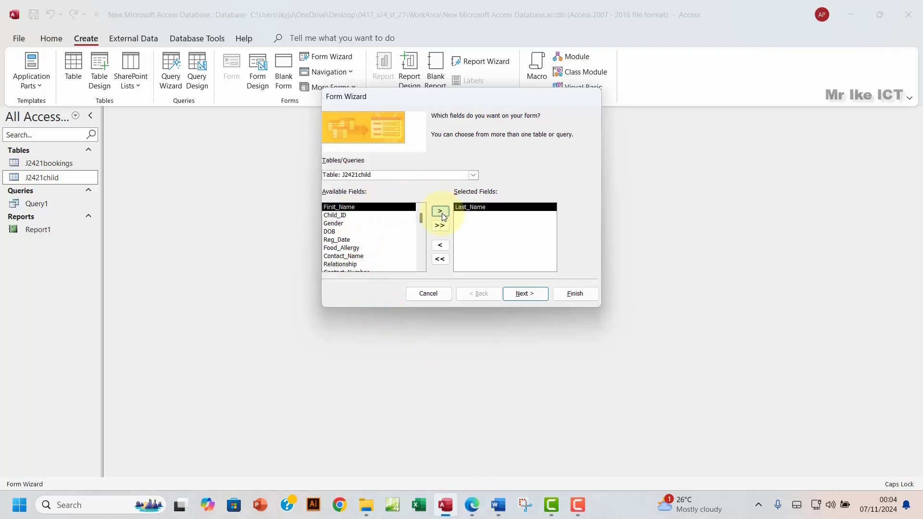
click(442, 213)
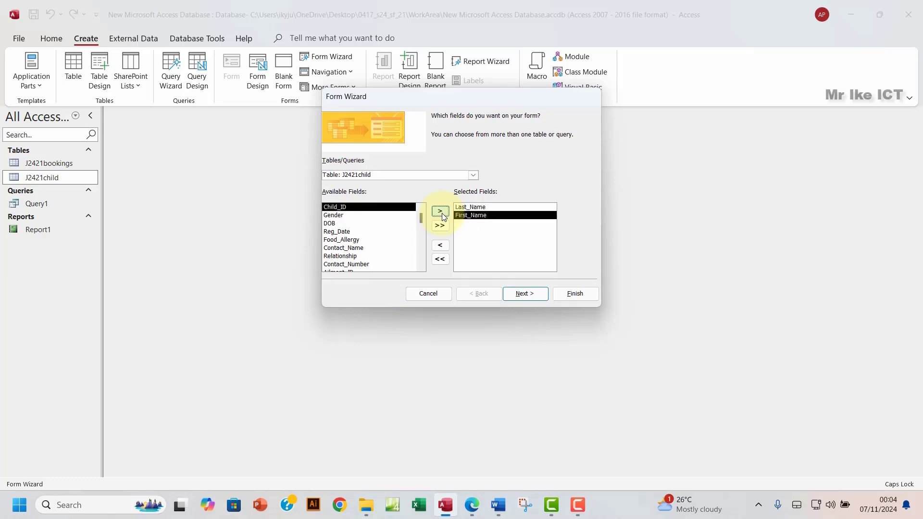
click(443, 213)
Step: Add Gender, DOB, Reg_Date and Food_Allergy, checking the exam's field list, then continue
click(472, 506)
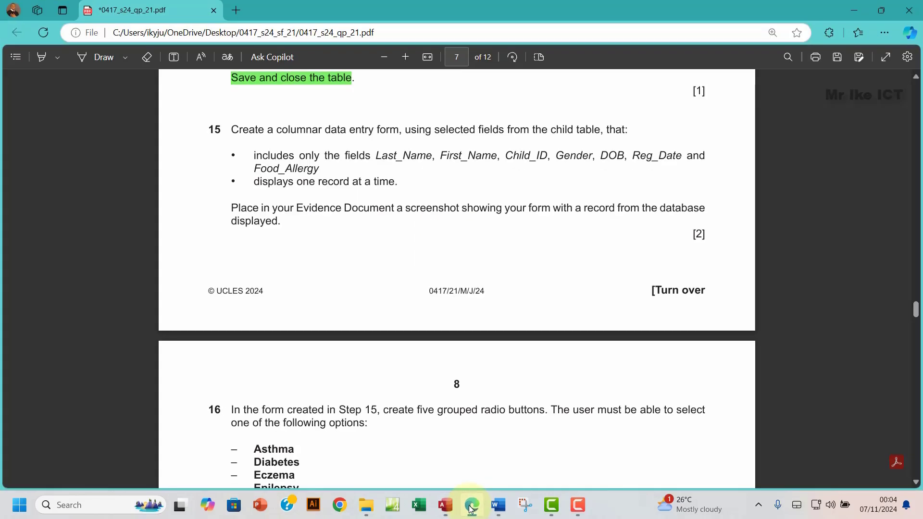
click(471, 508)
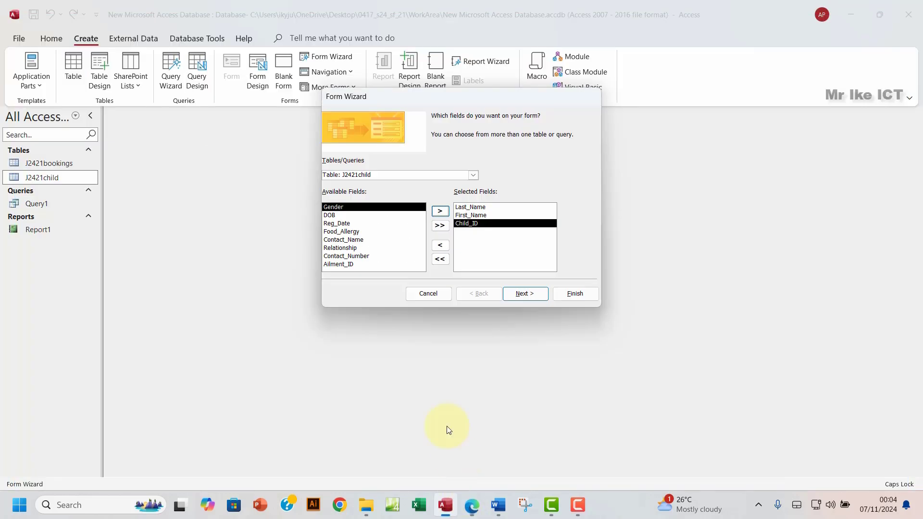
click(440, 212)
click(439, 211)
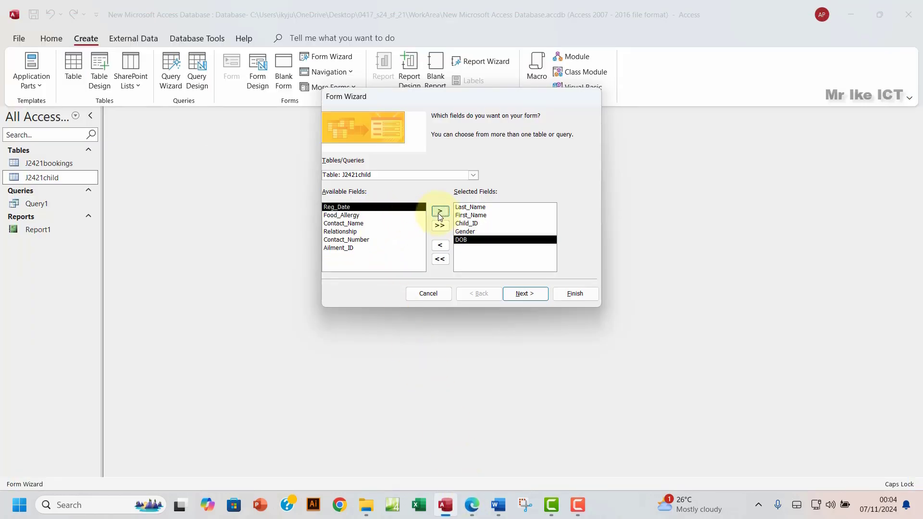
click(472, 506)
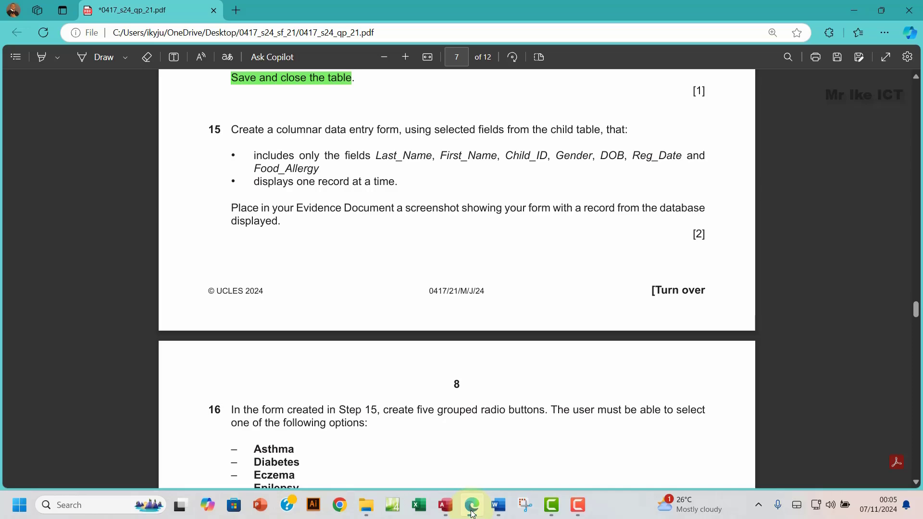
click(472, 505)
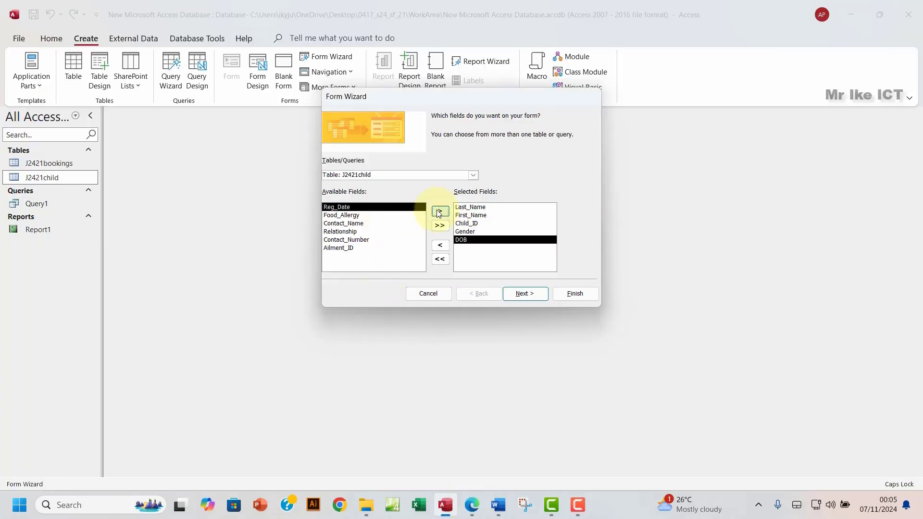
click(439, 213)
click(439, 212)
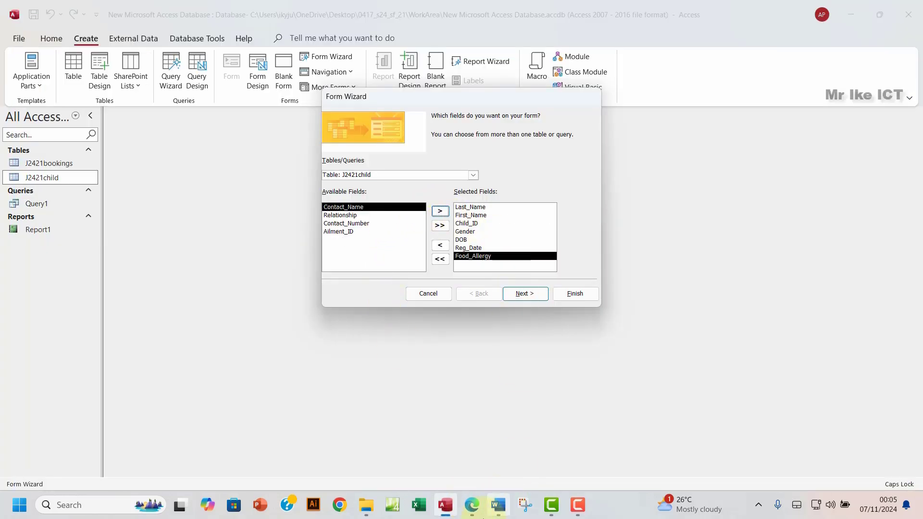
click(465, 509)
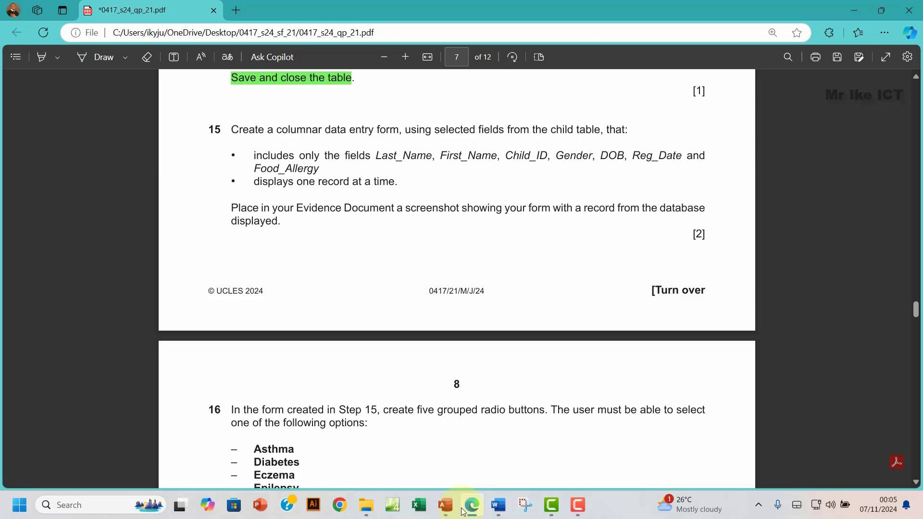
click(464, 510)
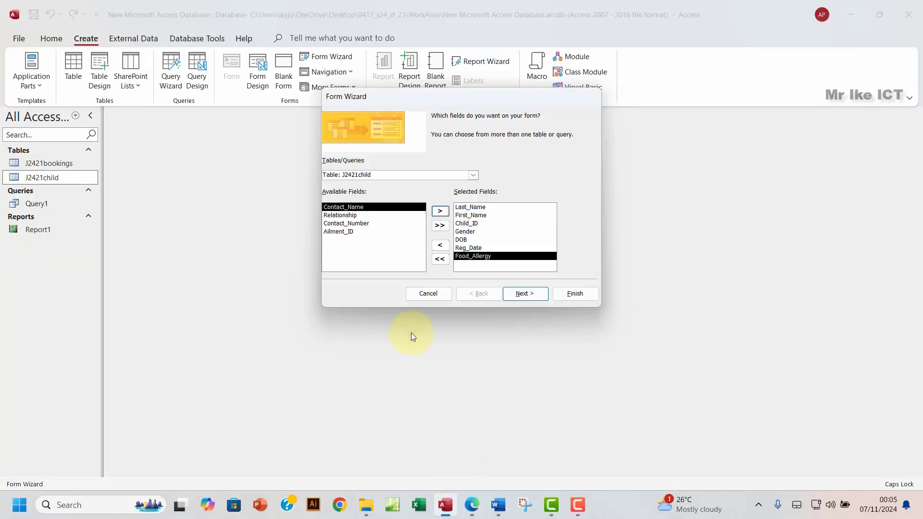
click(526, 293)
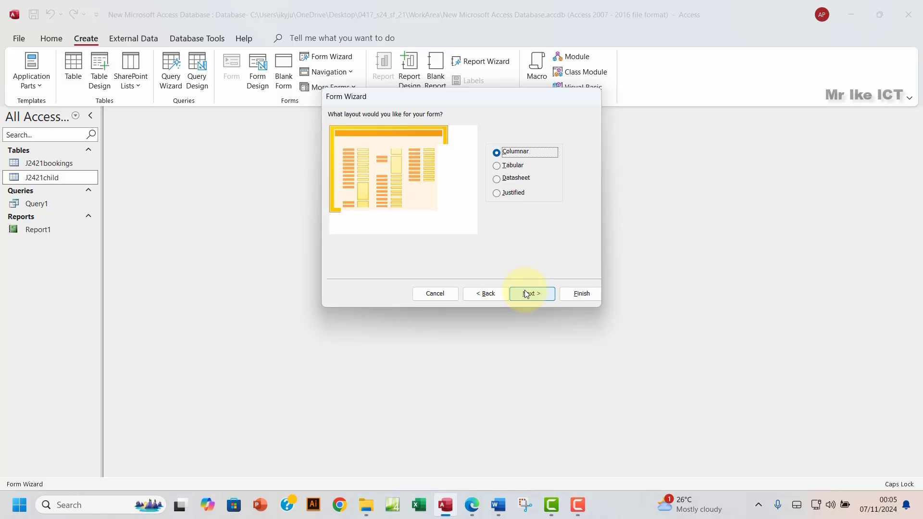
Step: Keep the Columnar layout, title the form 'Children Entry Form' and finish to open it
click(527, 294)
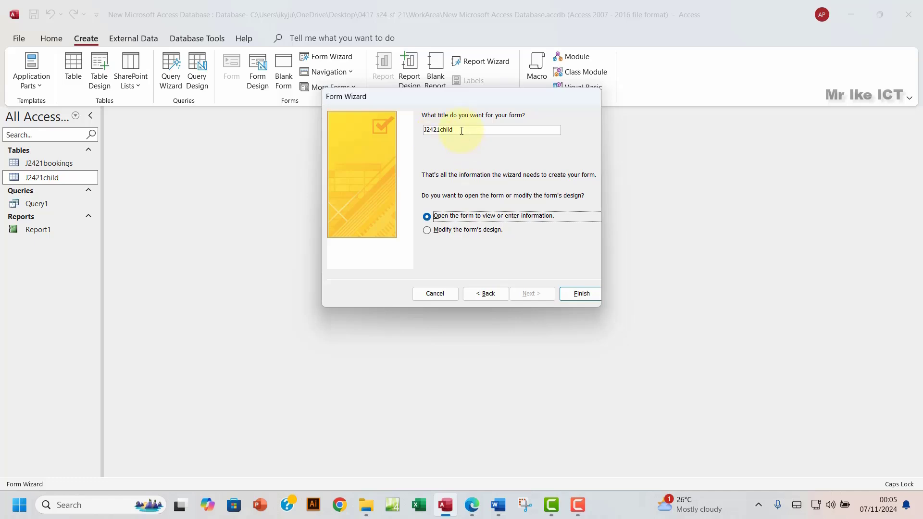
drag(461, 131, 412, 129)
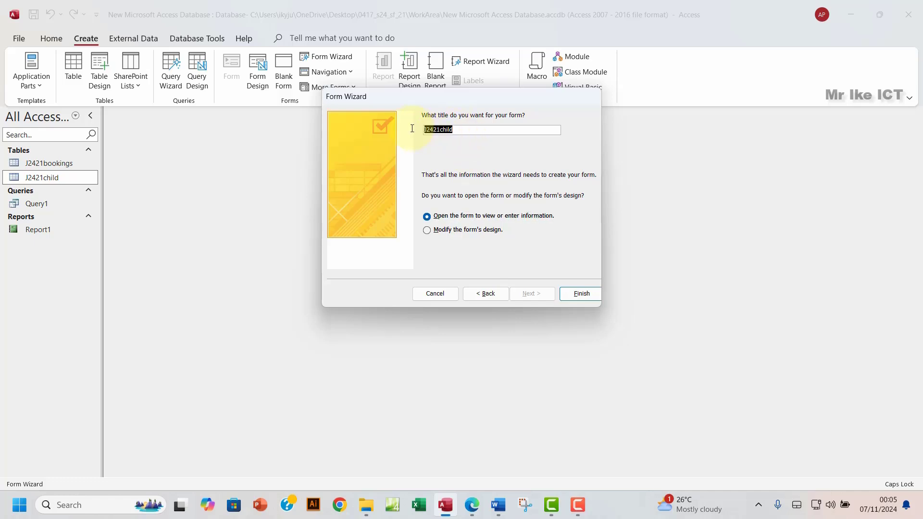
click(472, 505)
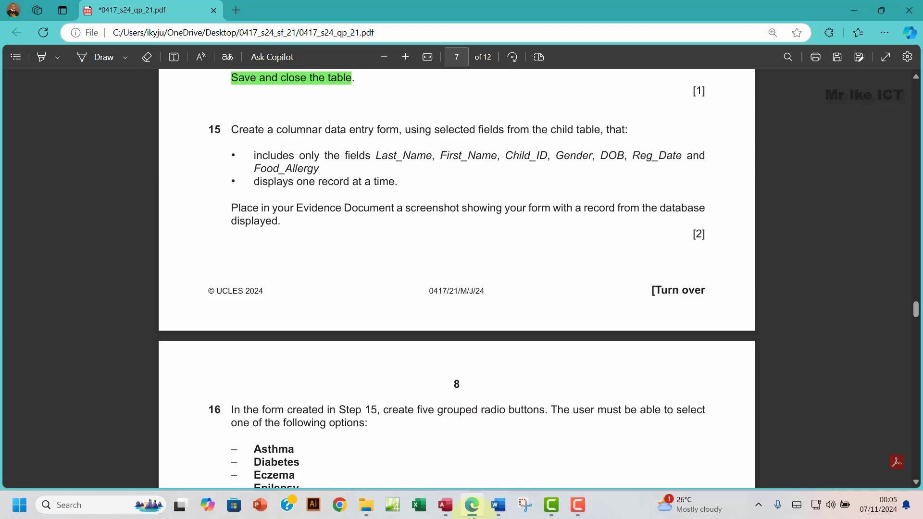
click(471, 505)
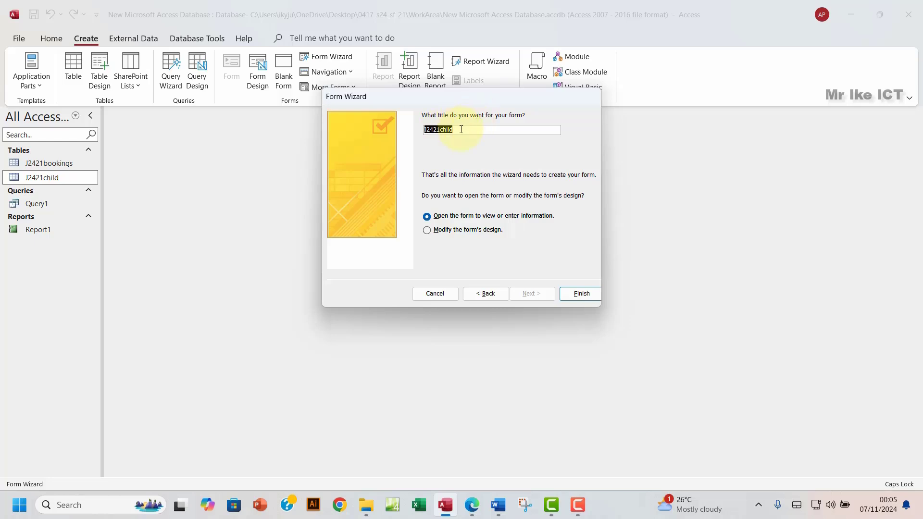
text(aDD)
key(BackSpace)
key(BackSpace)
key(BackSpace)
key(Caps_Lock)
text(Chid)
key(BackSpace)
text(ldren Entry Form)
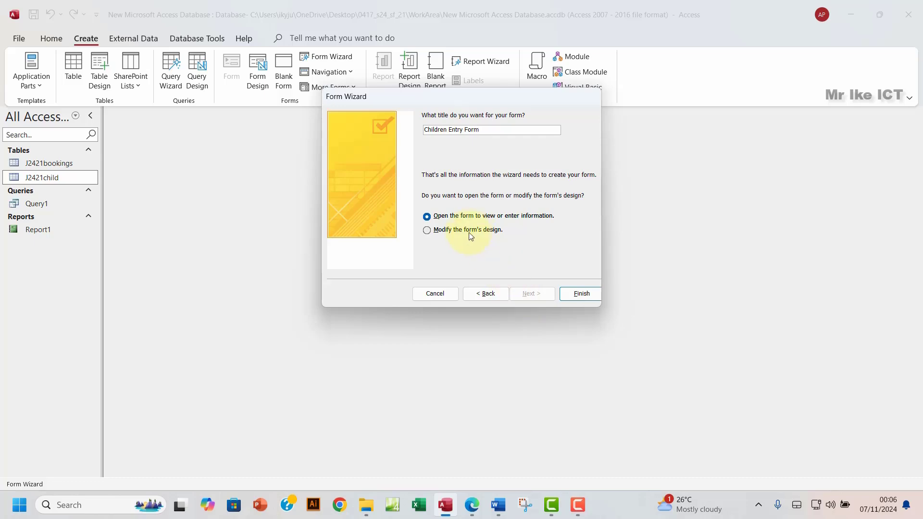
click(581, 294)
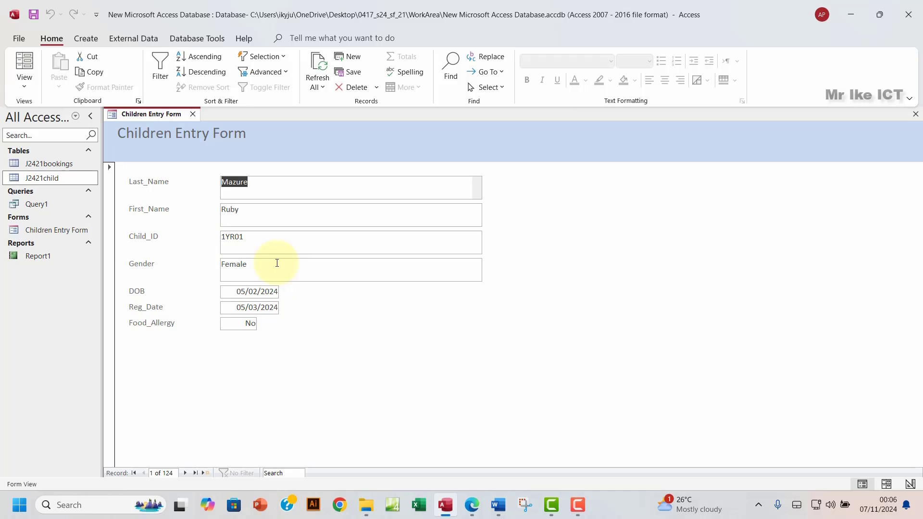
click(472, 505)
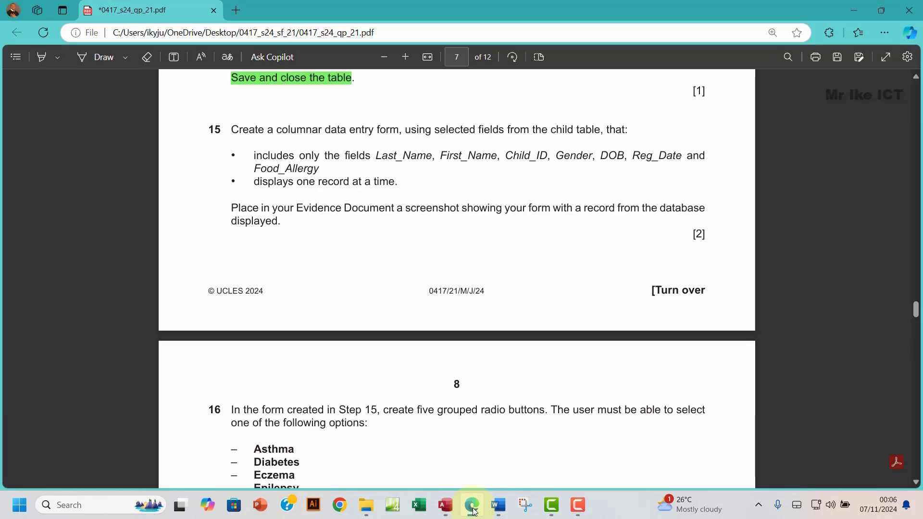
click(473, 511)
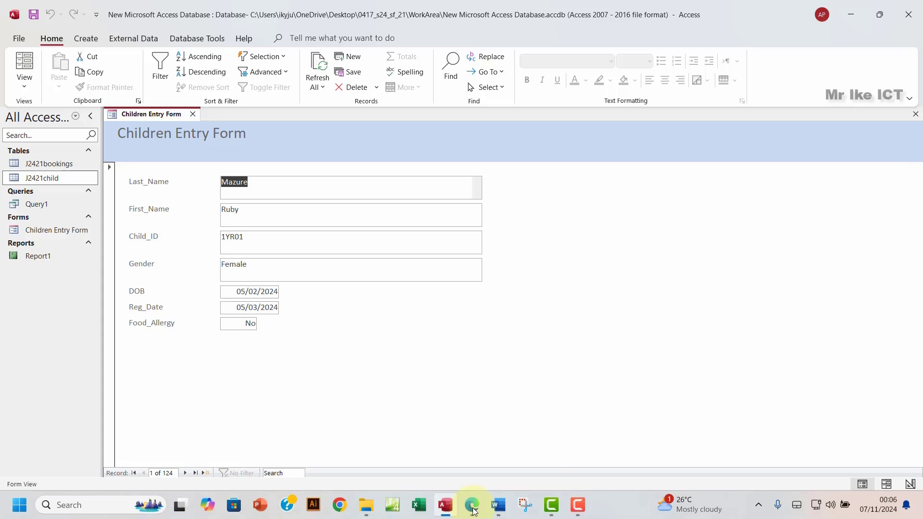
click(474, 511)
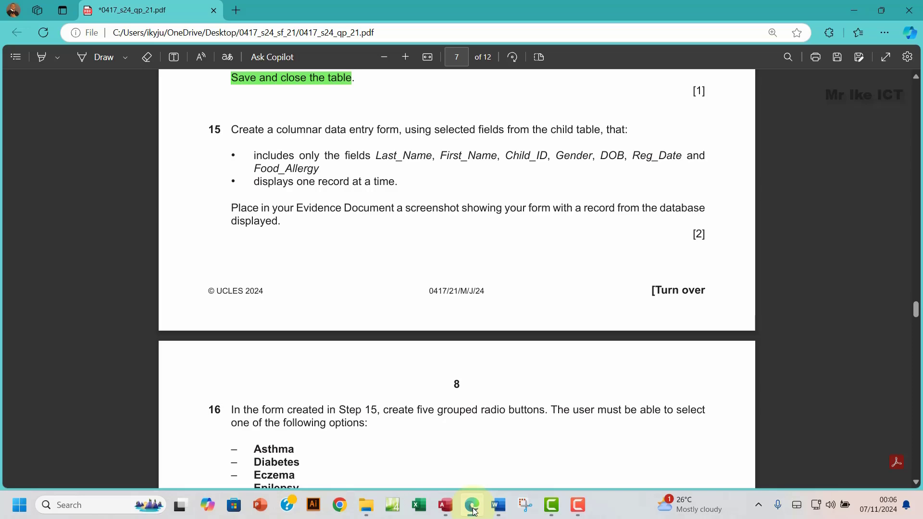
click(472, 506)
click(472, 506)
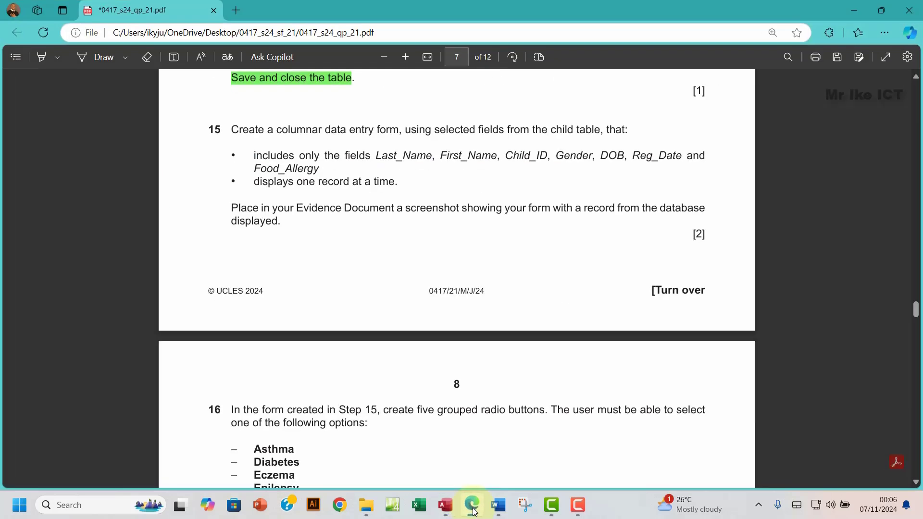
click(473, 510)
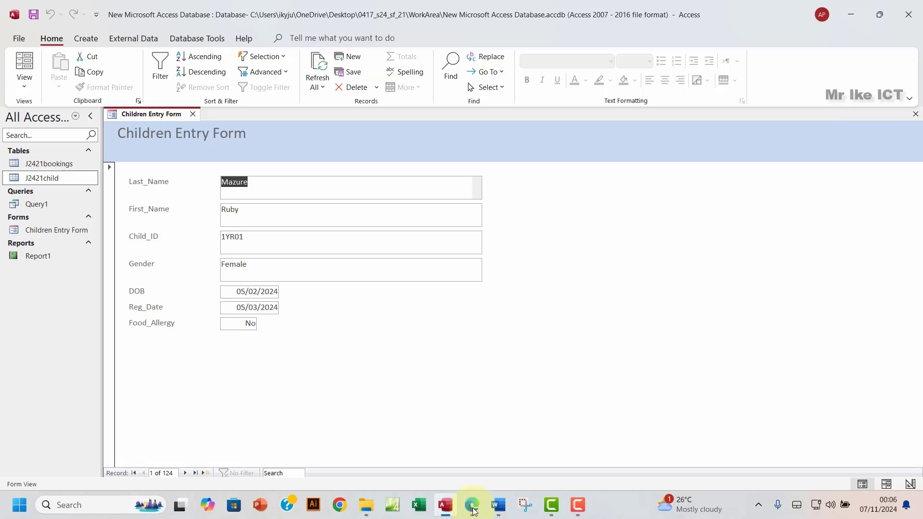
Step: Snip the Children Entry Form and paste it under Step 15 evidence in EVIDENCE0004.docx
key(super+shift+s)
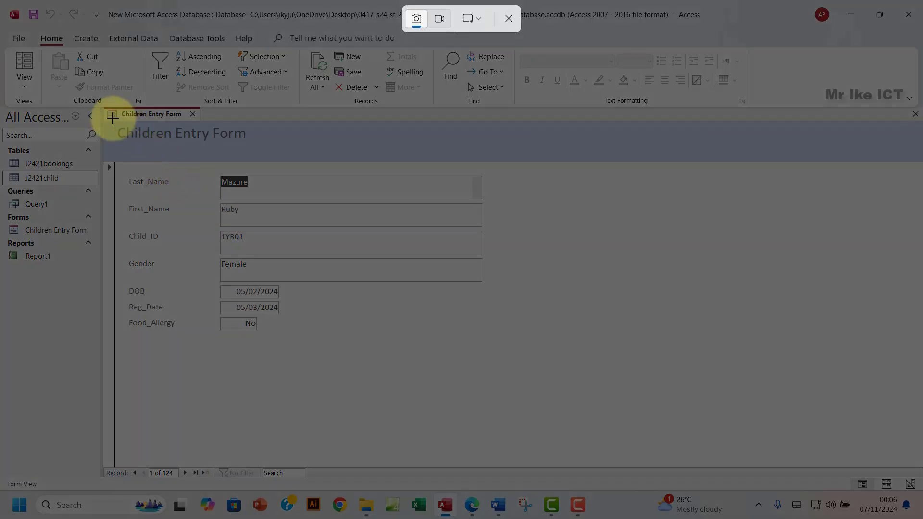
drag(100, 106, 264, 314)
drag(328, 325, 497, 334)
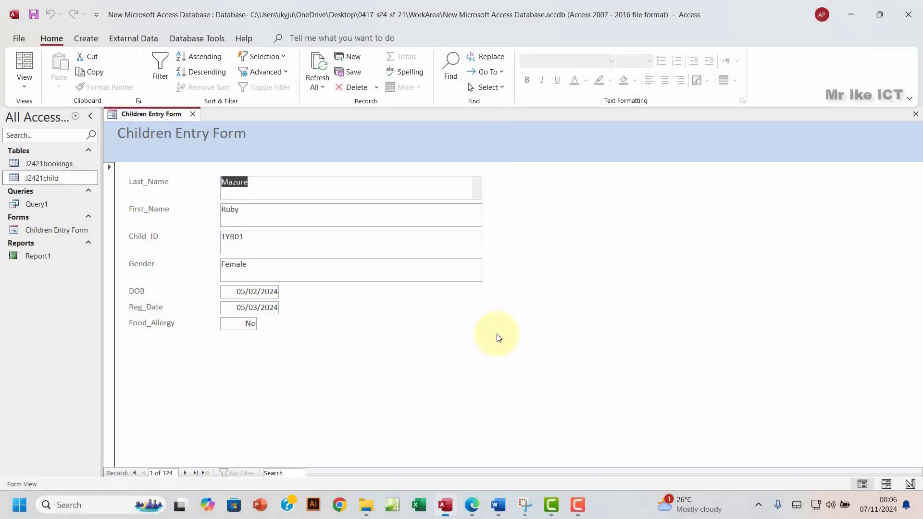
click(499, 504)
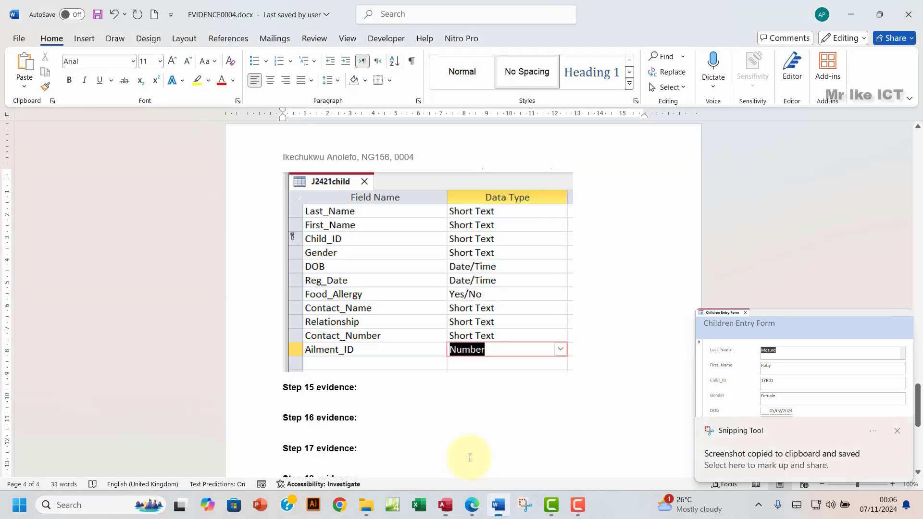
click(304, 398)
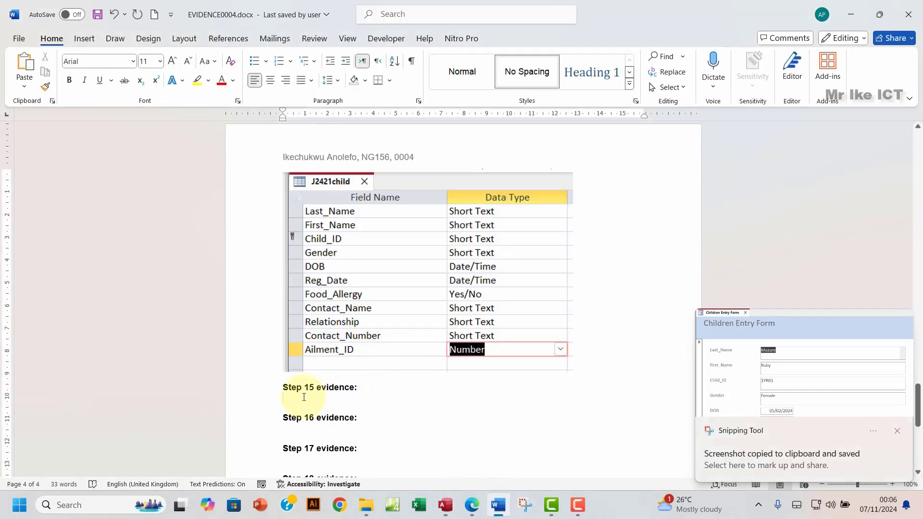
key(ctrl+v)
scroll(448, 404, down, 3)
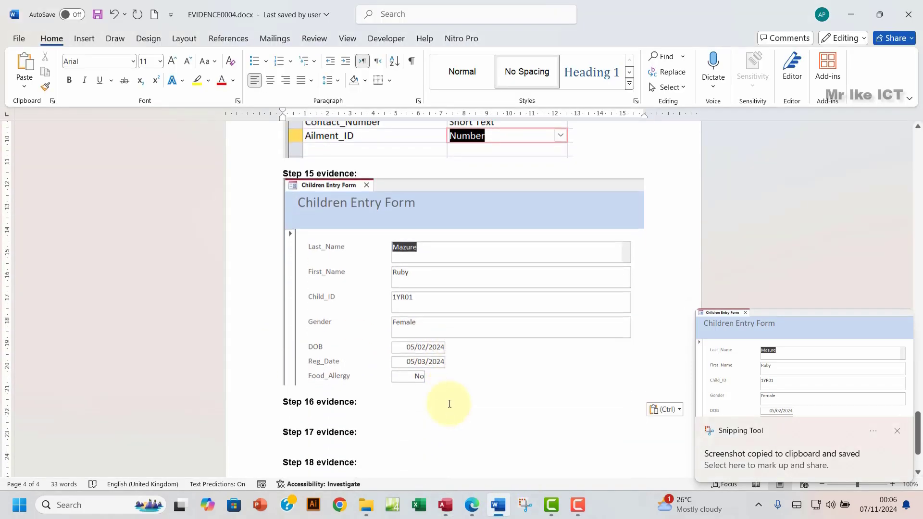
Step: Highlight question 15 green in the exam PDF and scroll down to question 16
click(472, 505)
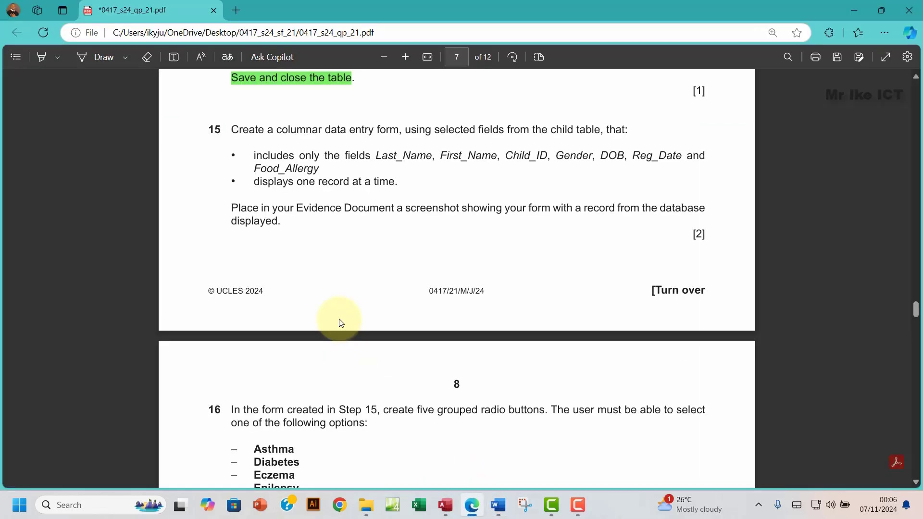
drag(232, 127, 315, 220)
mouse_move(311, 184)
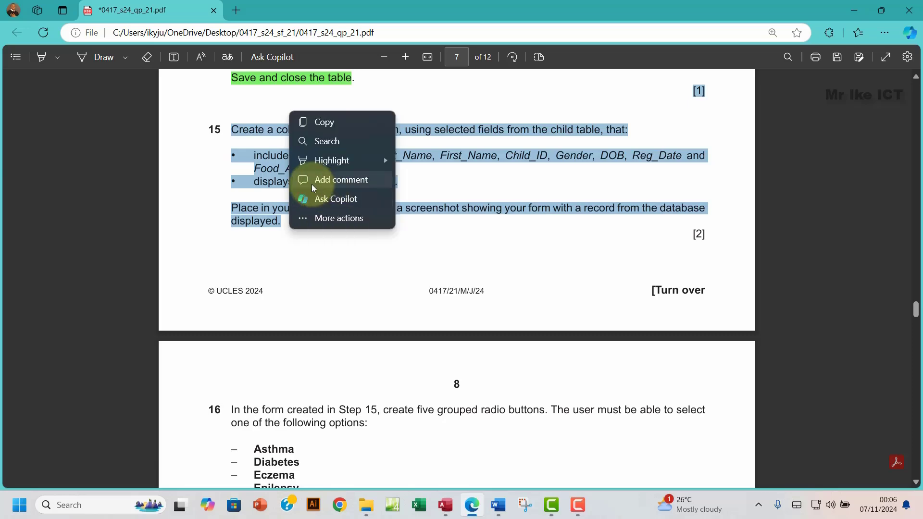
mouse_move(307, 160)
click(437, 187)
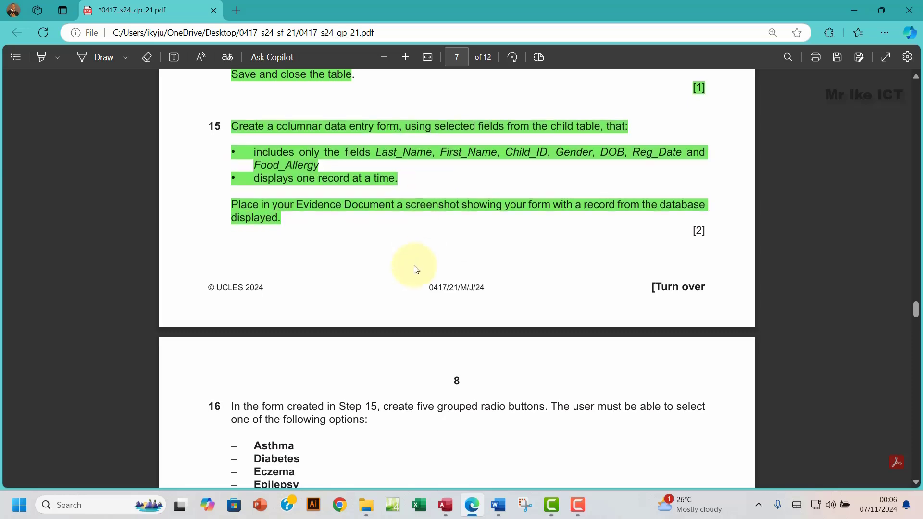
scroll(417, 269, down, 5)
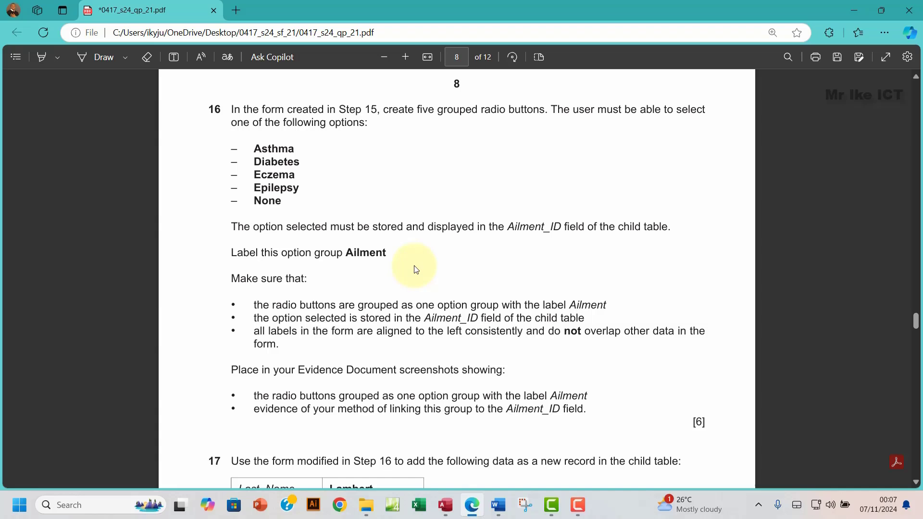
drag(231, 144, 275, 190)
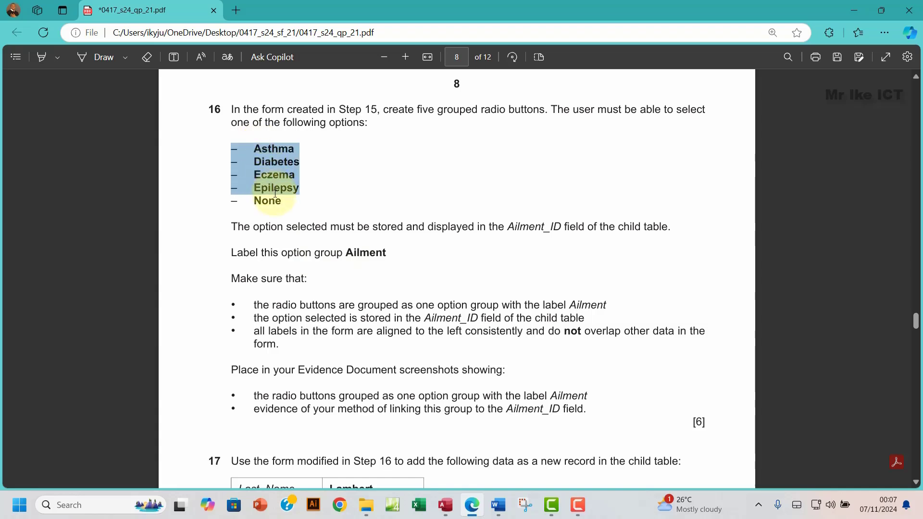
drag(275, 194, 275, 201)
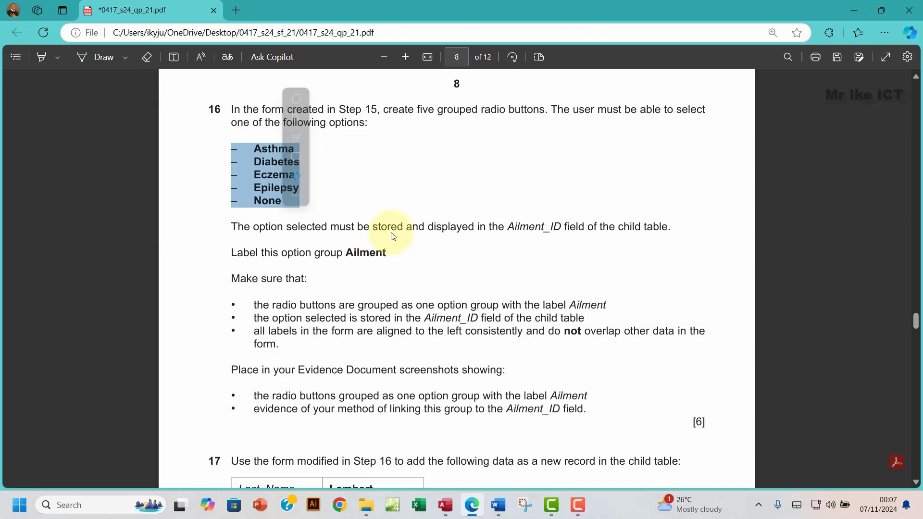
click(510, 227)
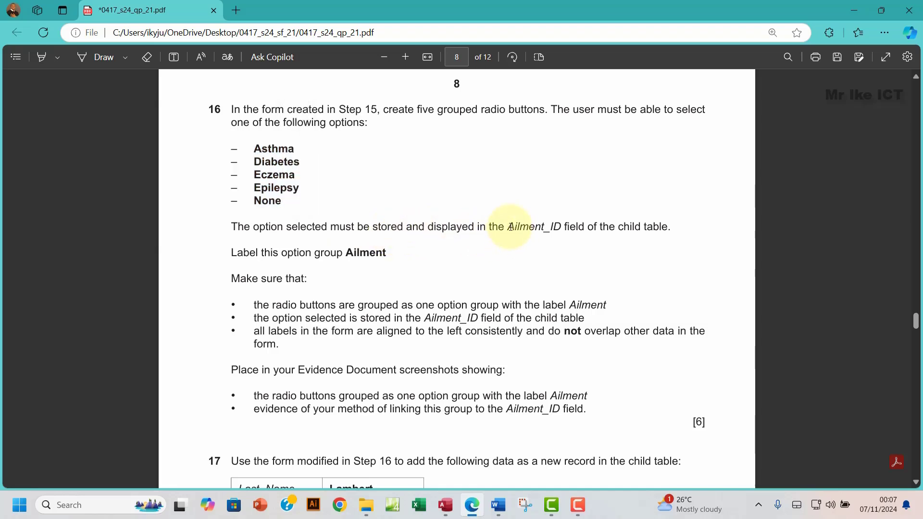
drag(510, 227, 556, 226)
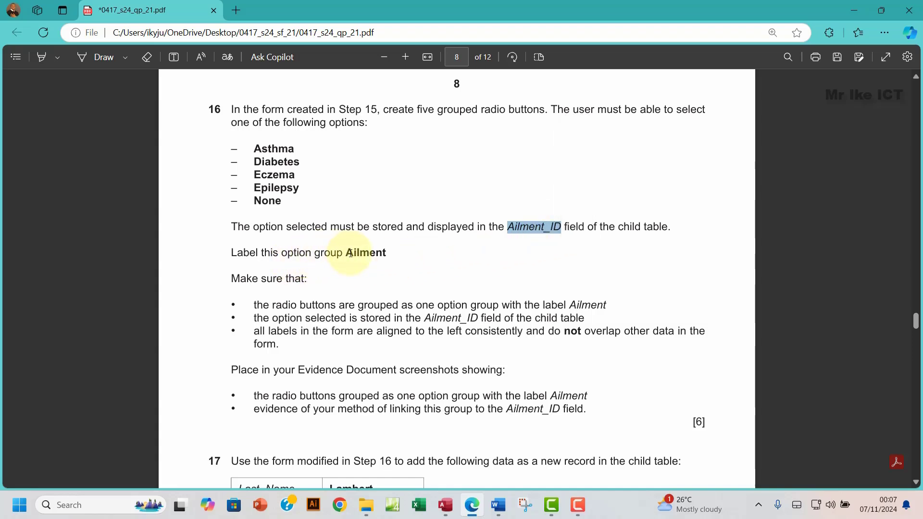
drag(351, 253, 389, 254)
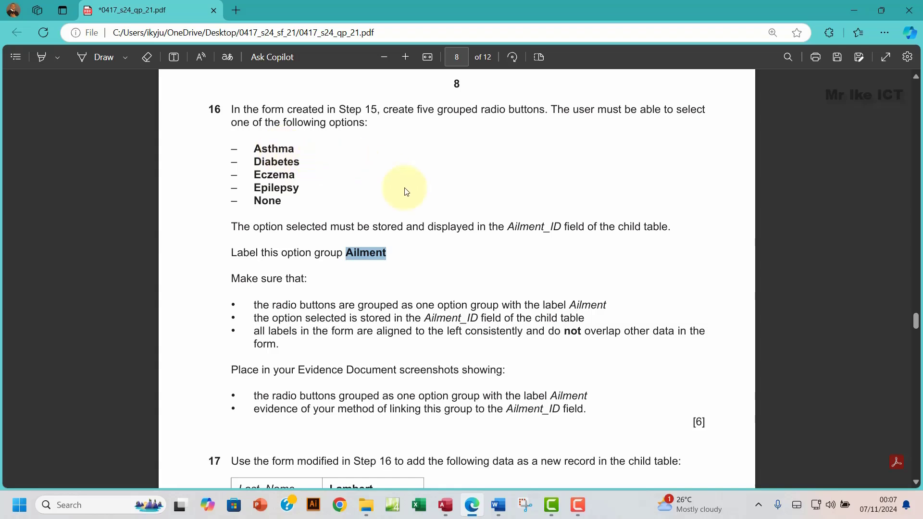
click(271, 150)
drag(271, 149, 281, 200)
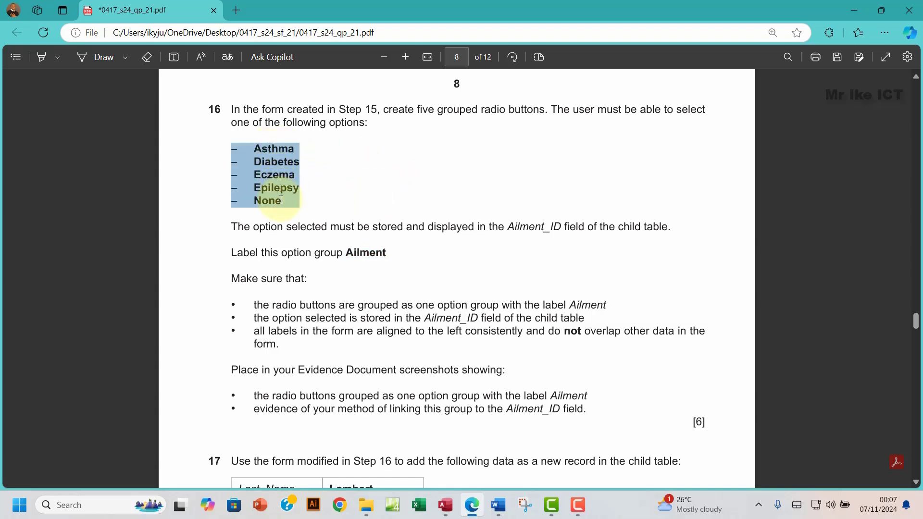
right_click(281, 200)
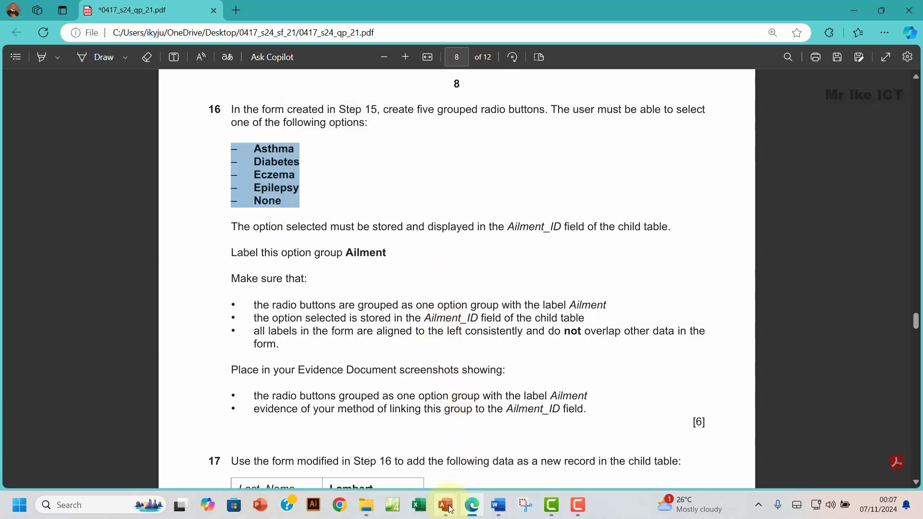
Step: Read question 16's Ailment and no-overlap alignment requirements in the exam paper
click(406, 483)
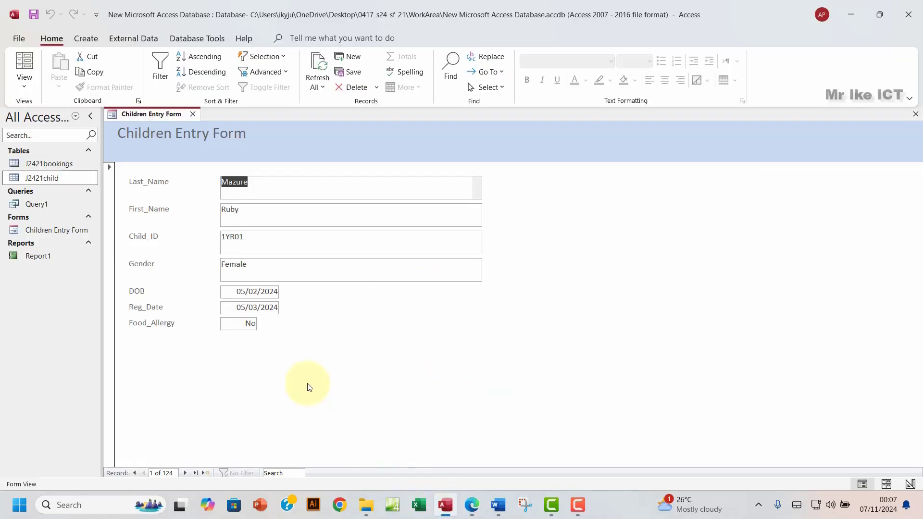
click(471, 513)
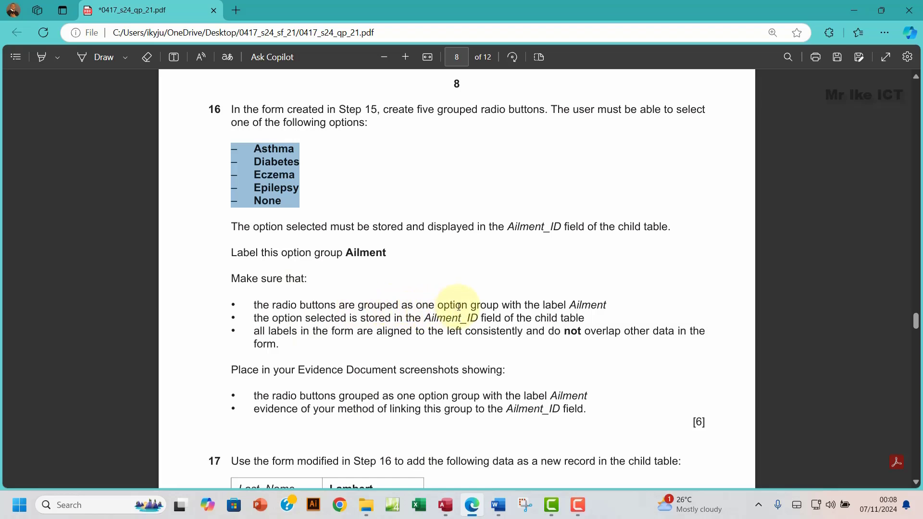
double_click(580, 305)
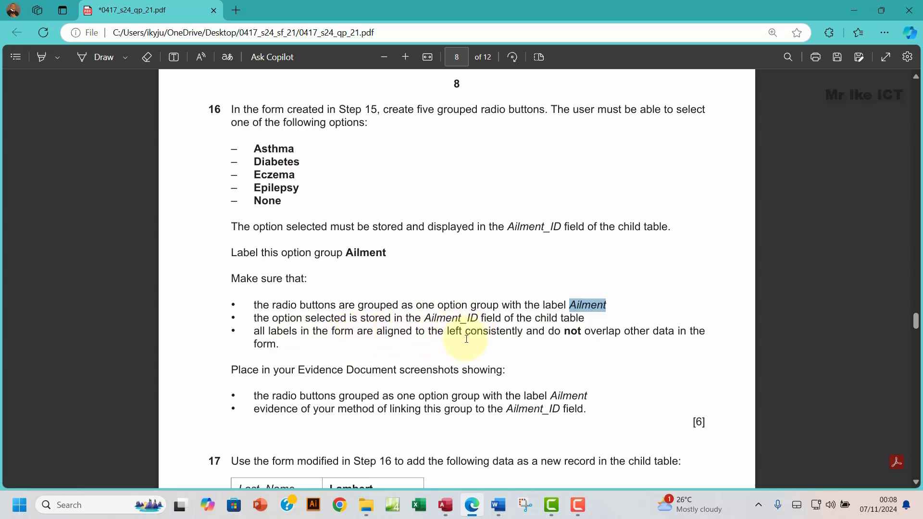
drag(465, 333, 648, 335)
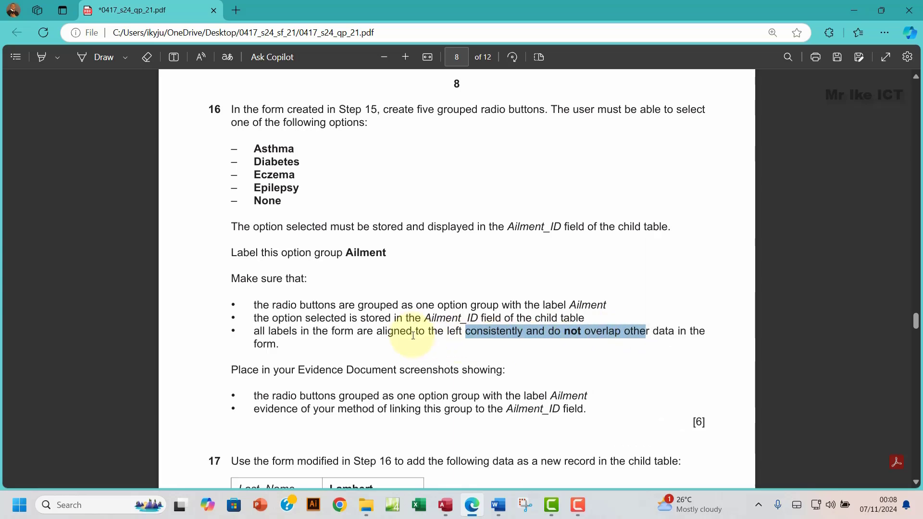
click(446, 505)
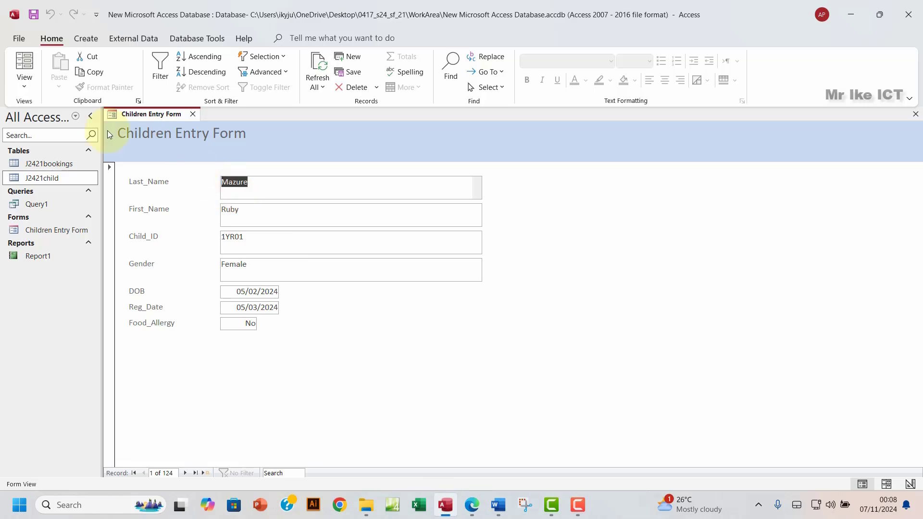
Step: Switch the Children Entry Form to Design View and narrow the Last_Name to Gender text boxes
click(25, 86)
click(52, 159)
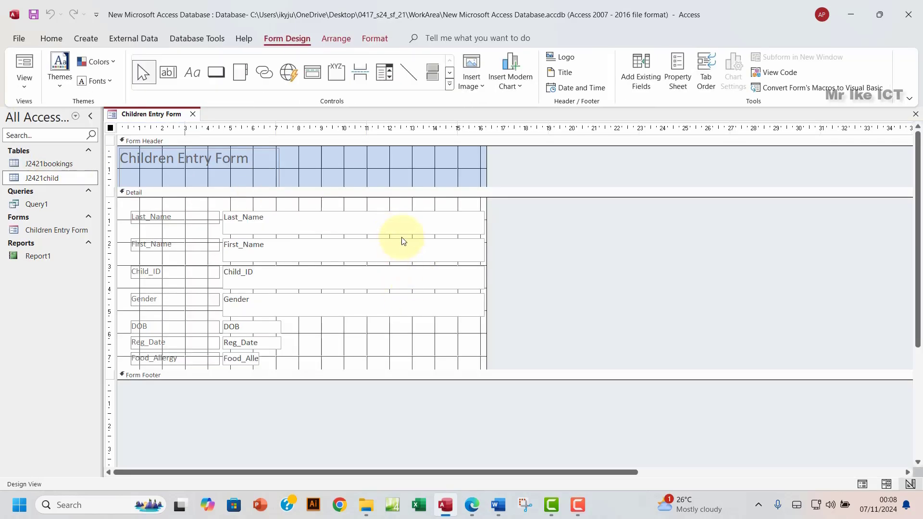
drag(379, 203, 406, 317)
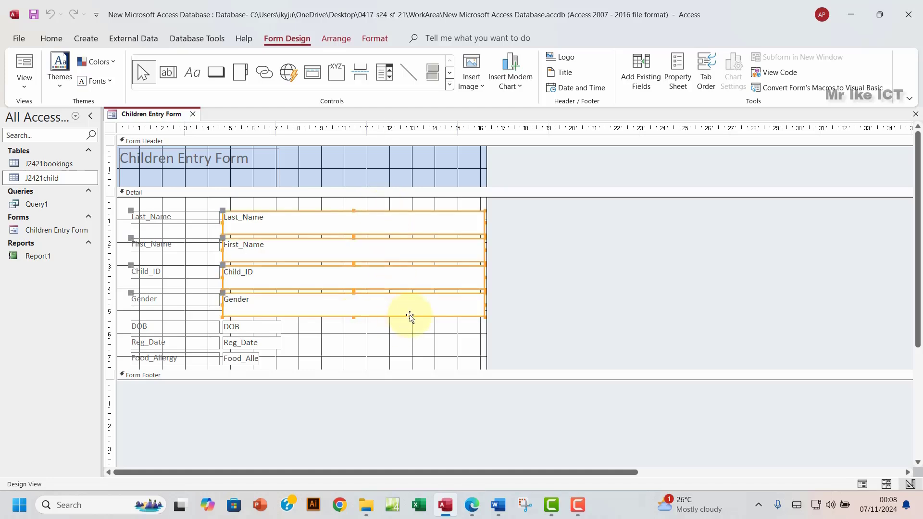
drag(484, 222, 307, 232)
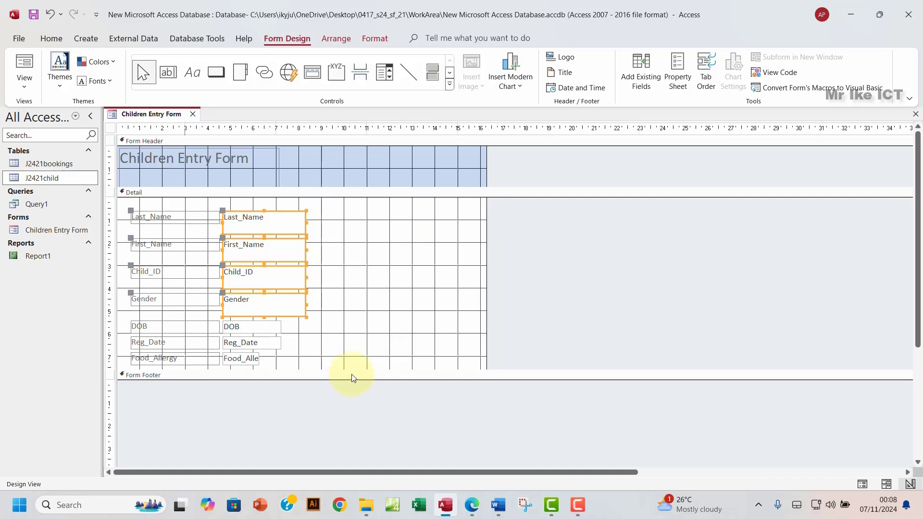
Step: Lengthen the Detail section and give the Form Footer some height
drag(364, 370, 368, 438)
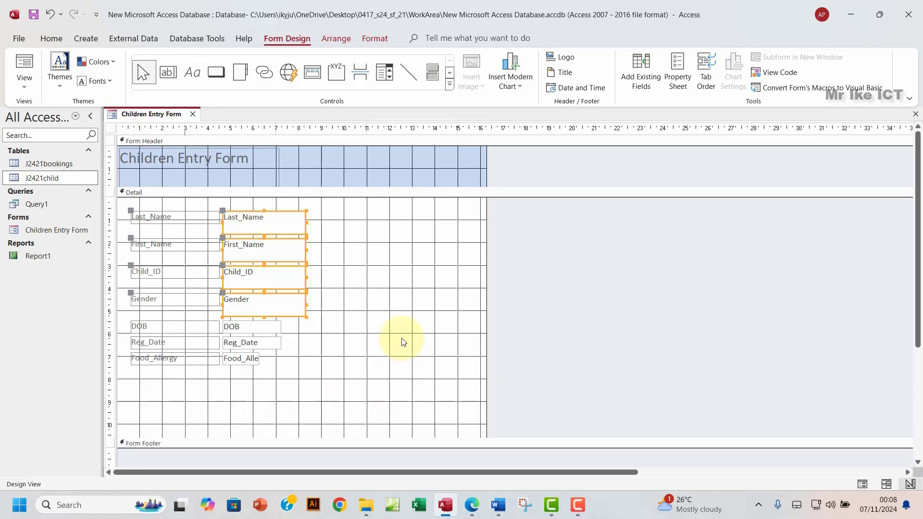
scroll(404, 343, down, 2)
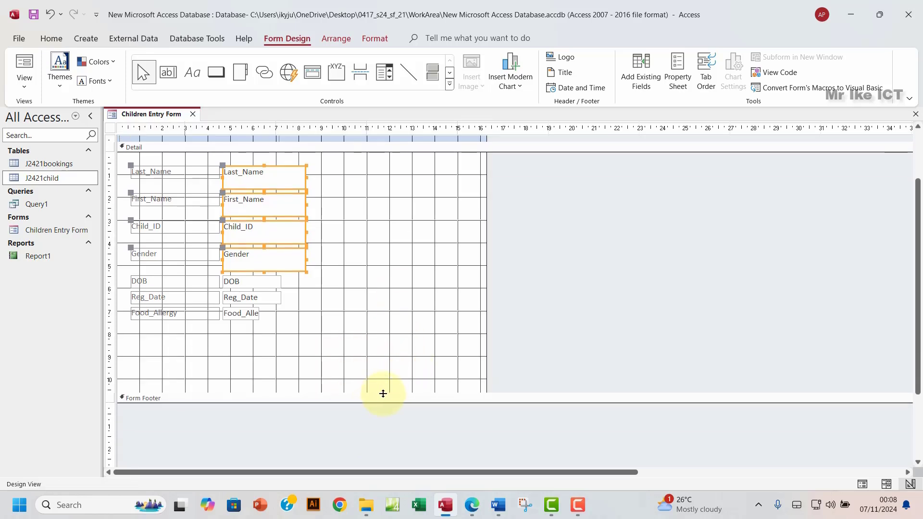
drag(389, 403, 393, 425)
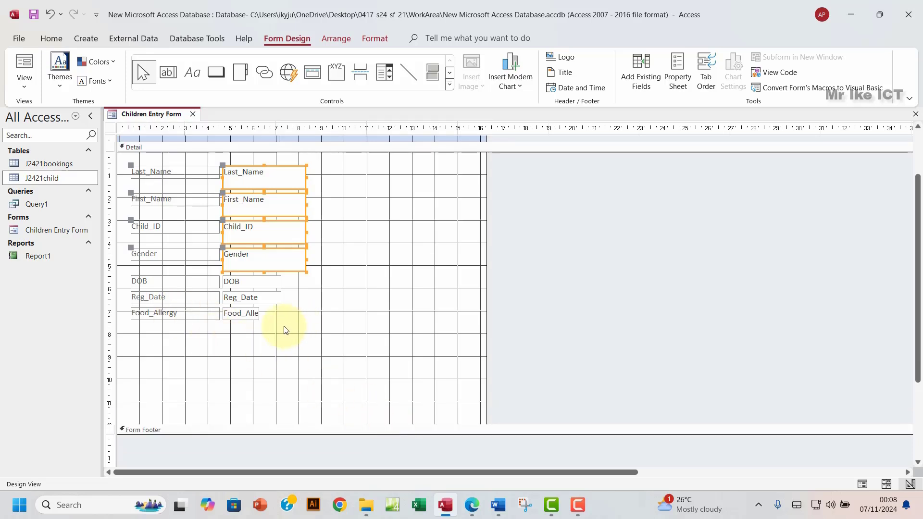
click(284, 349)
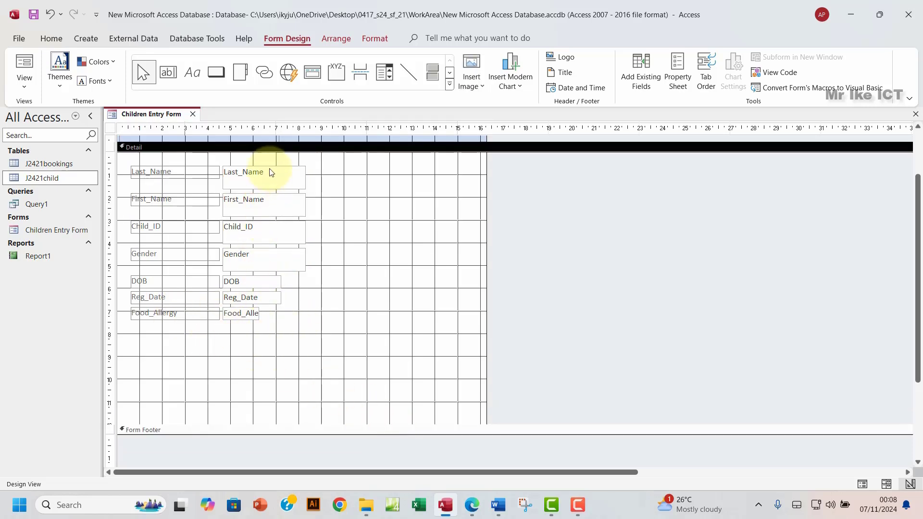
click(343, 70)
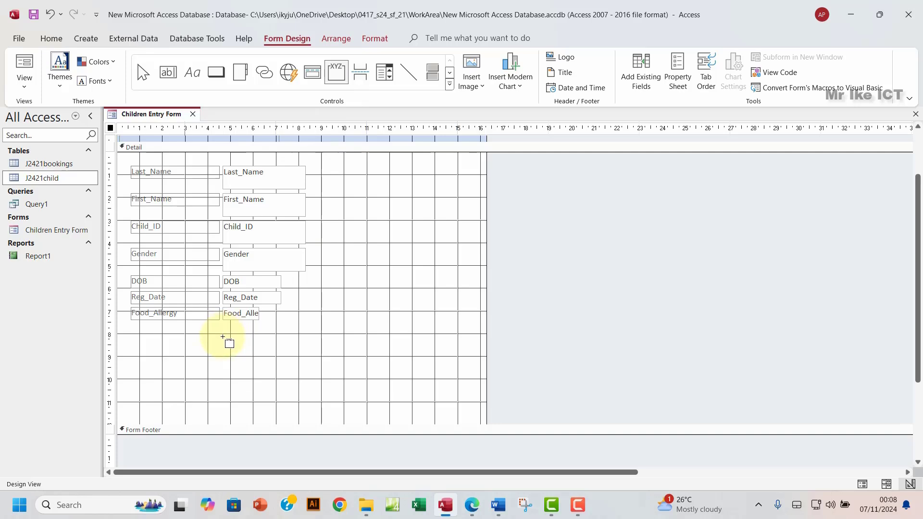
Step: Draw an option group frame below Food_Allergy and enter Asthma as the first label
drag(224, 337, 296, 410)
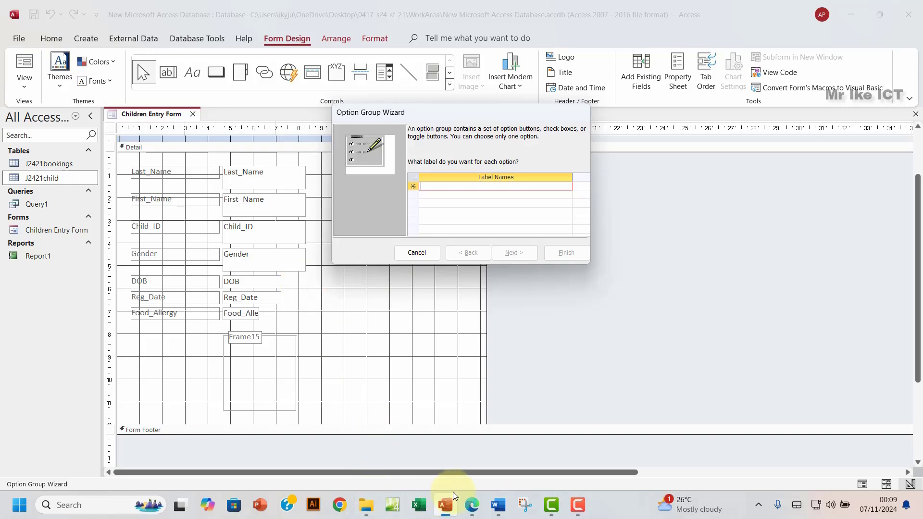
click(472, 505)
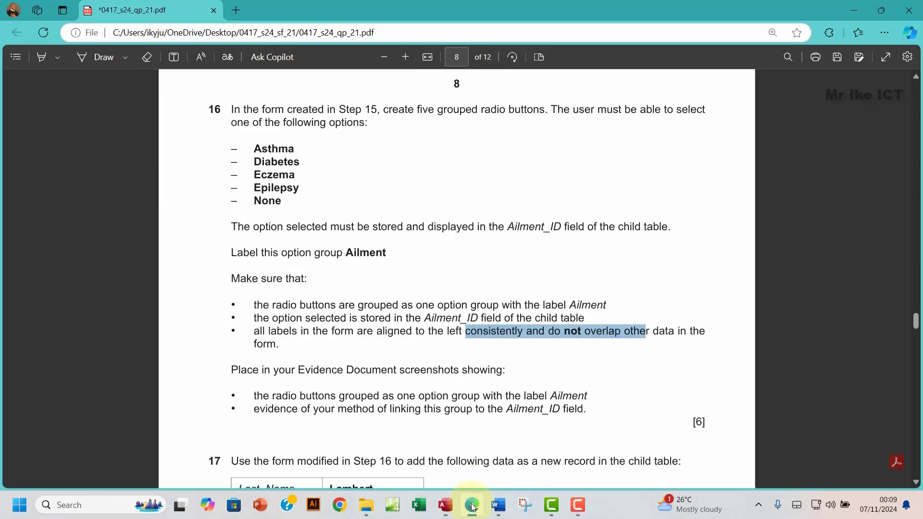
click(472, 505)
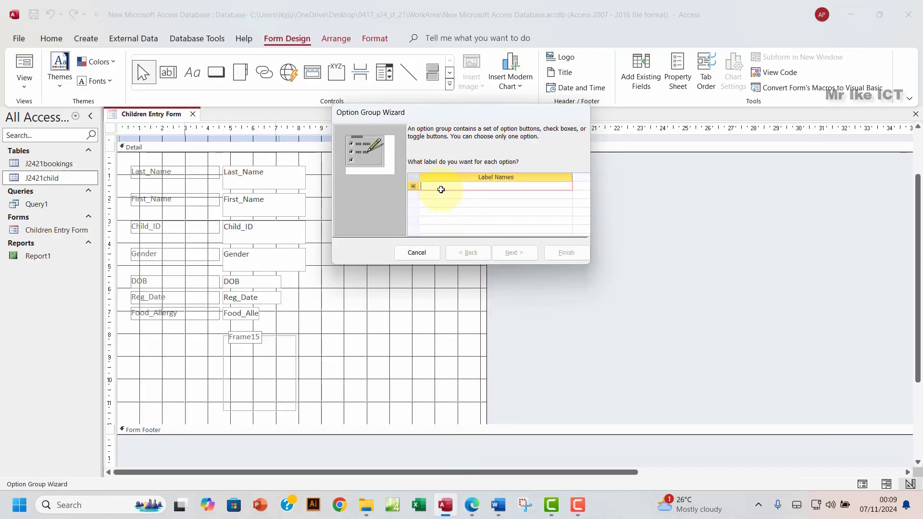
text(Asthma)
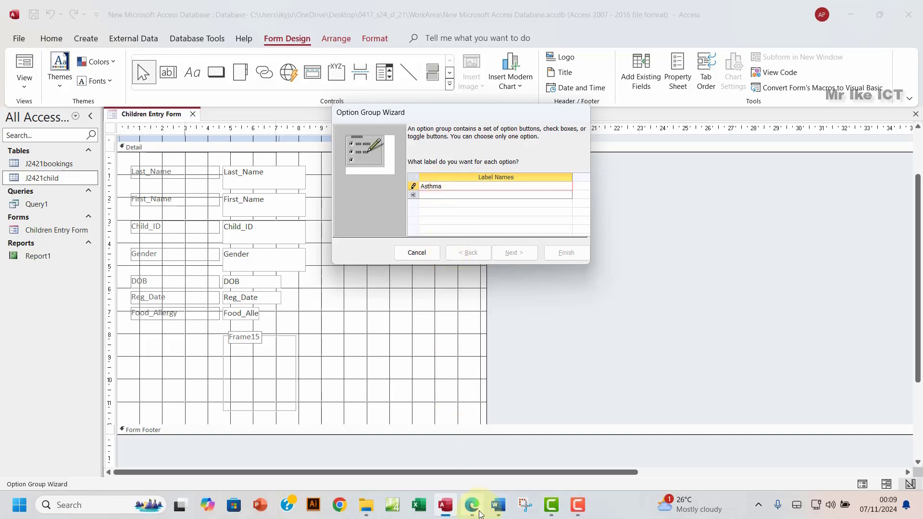
click(473, 515)
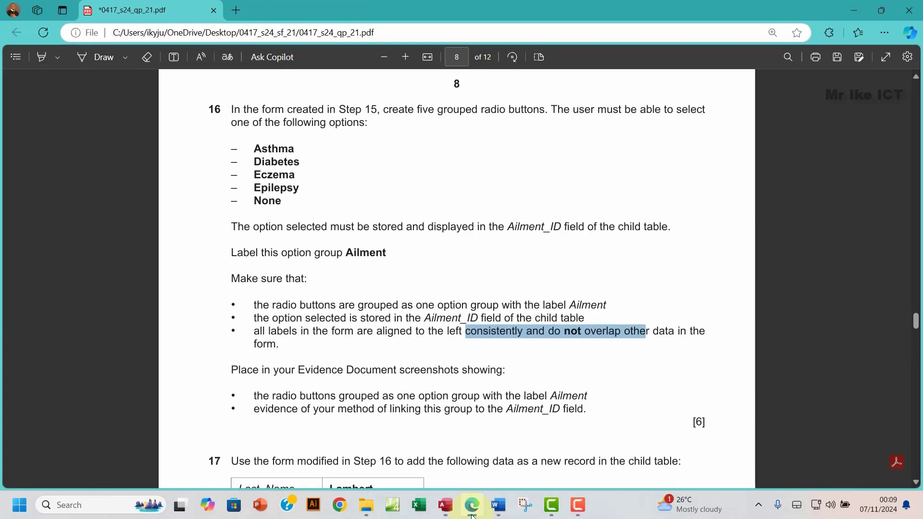
click(473, 514)
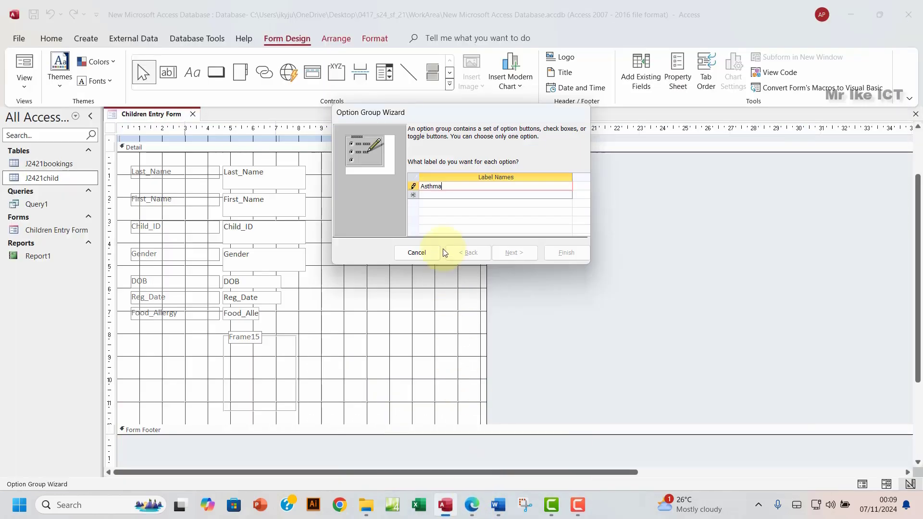
Step: Add Diabetes and Eczema as the second and third option labels
click(431, 197)
text(Dia)
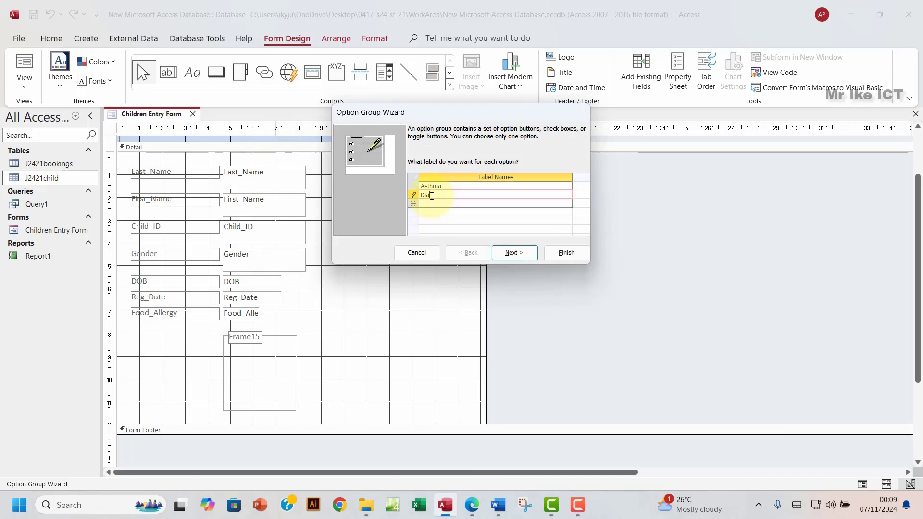
text(betes)
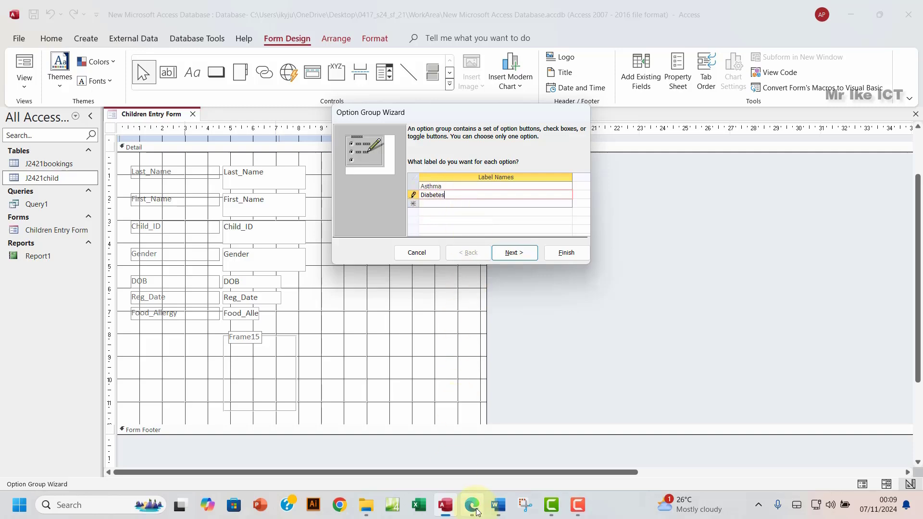
click(474, 508)
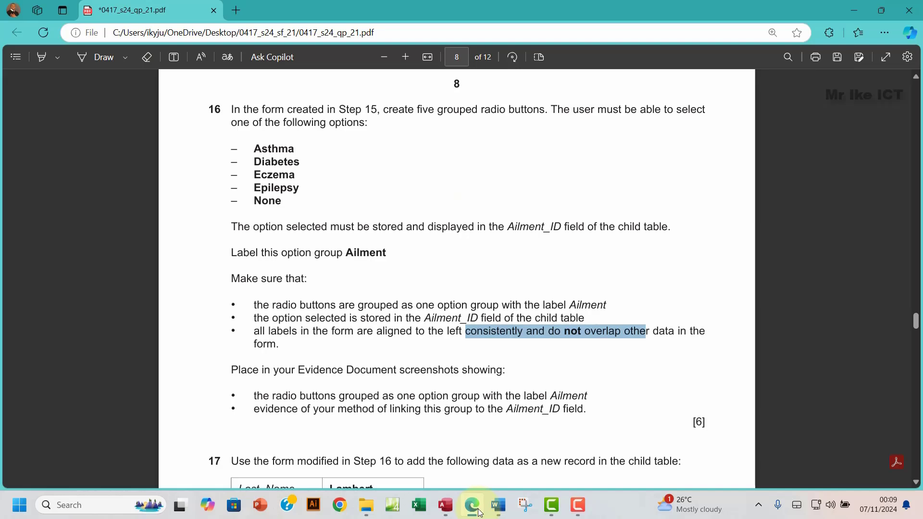
click(479, 513)
click(433, 204)
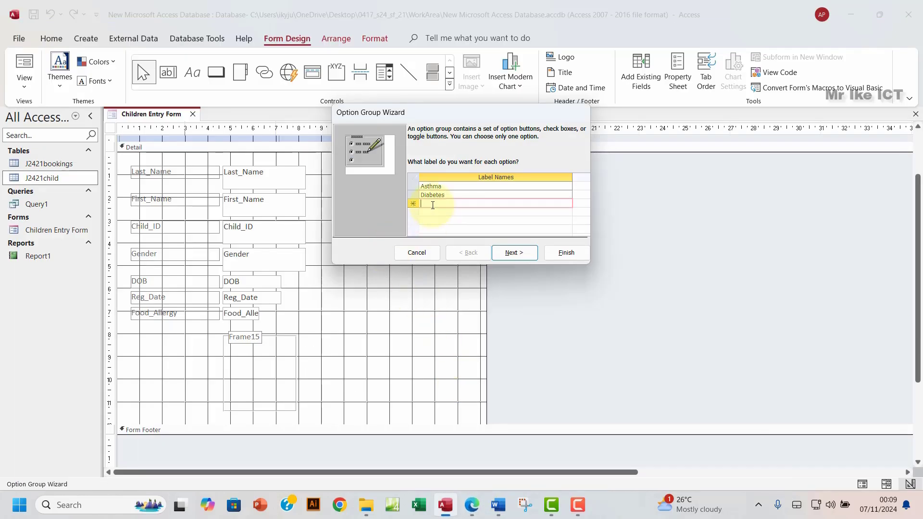
text(Eczema)
click(477, 511)
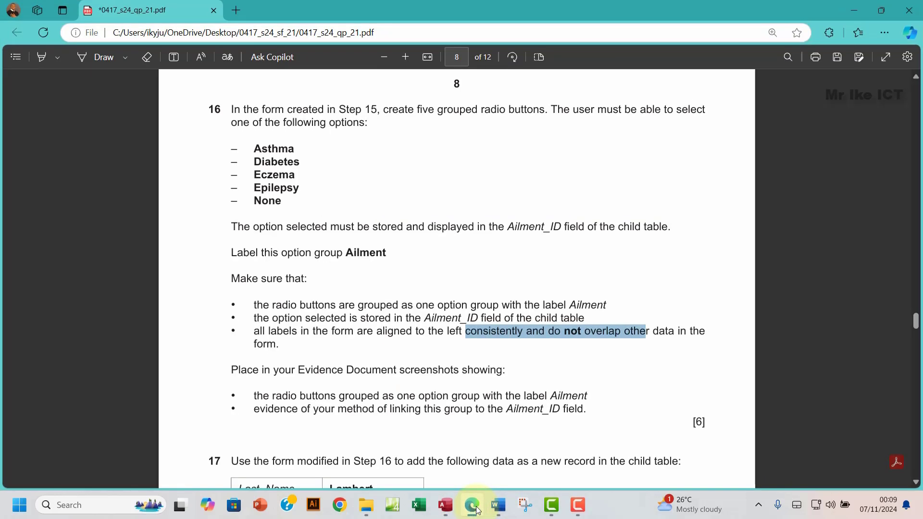
click(478, 510)
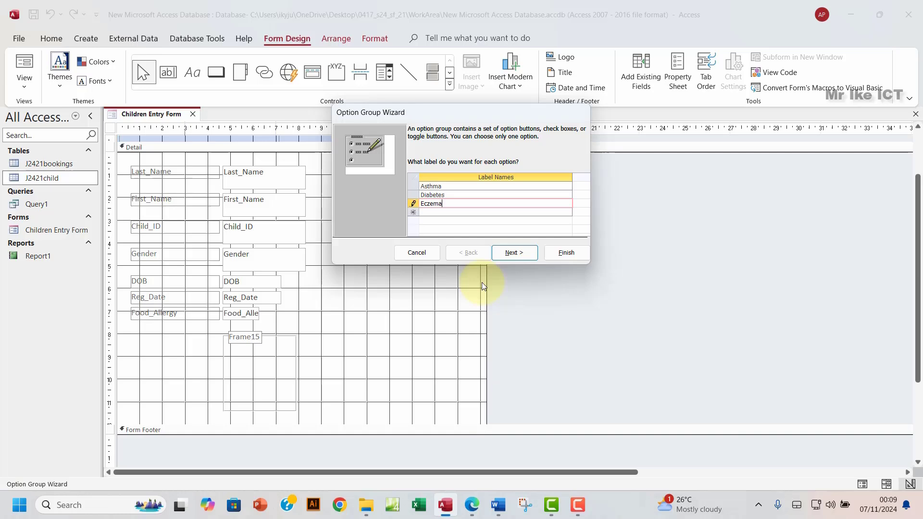
Step: Add Epilepsy and None as the last two labels and continue to the default-choice step
click(427, 210)
text(Ep)
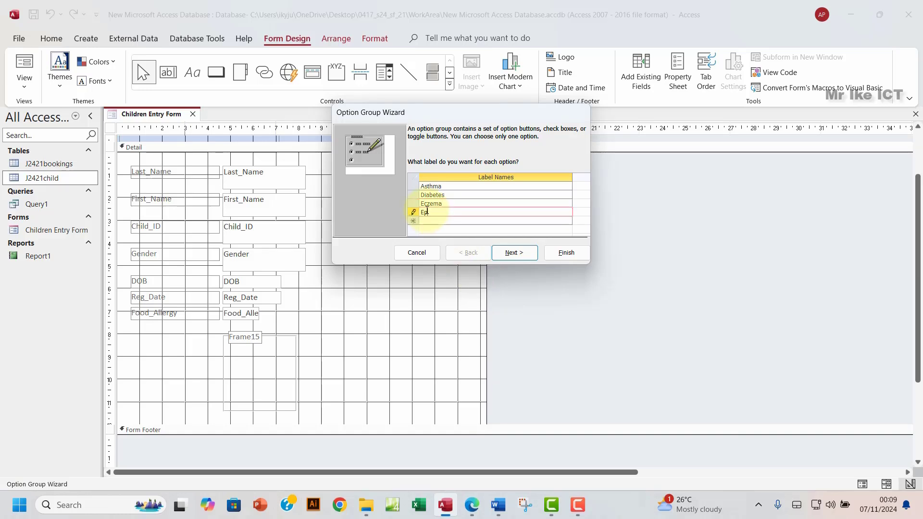
text(ilepsy)
click(431, 220)
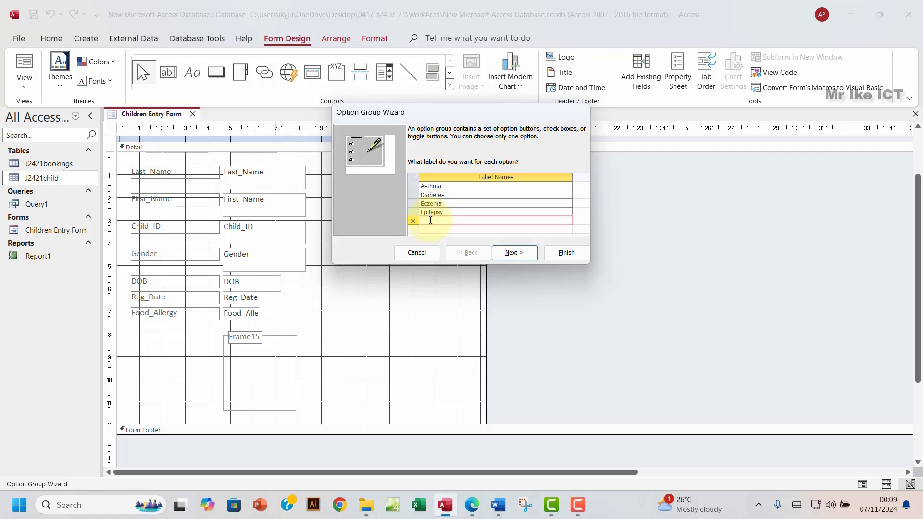
text(None)
click(472, 506)
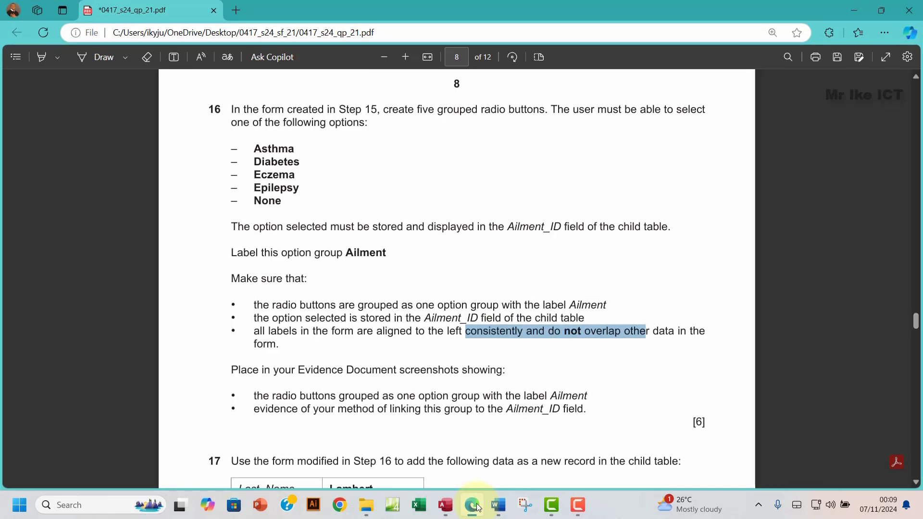
click(478, 506)
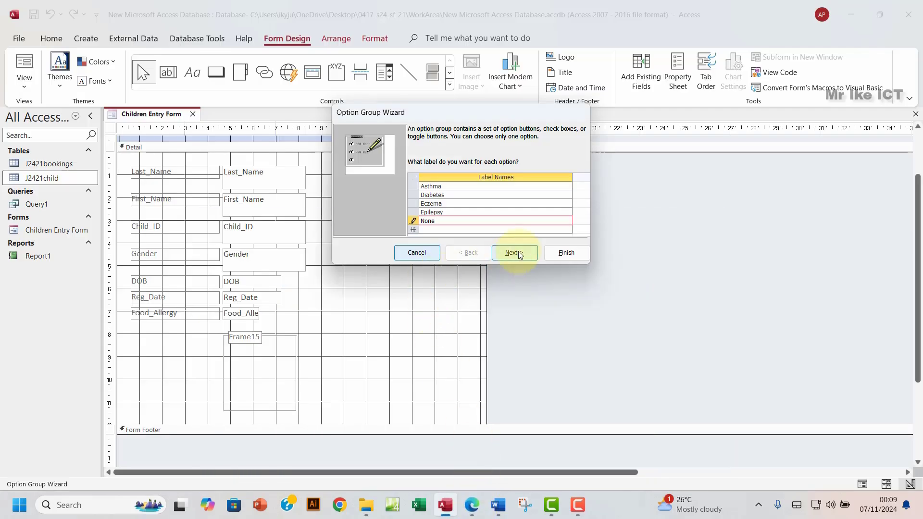
click(518, 252)
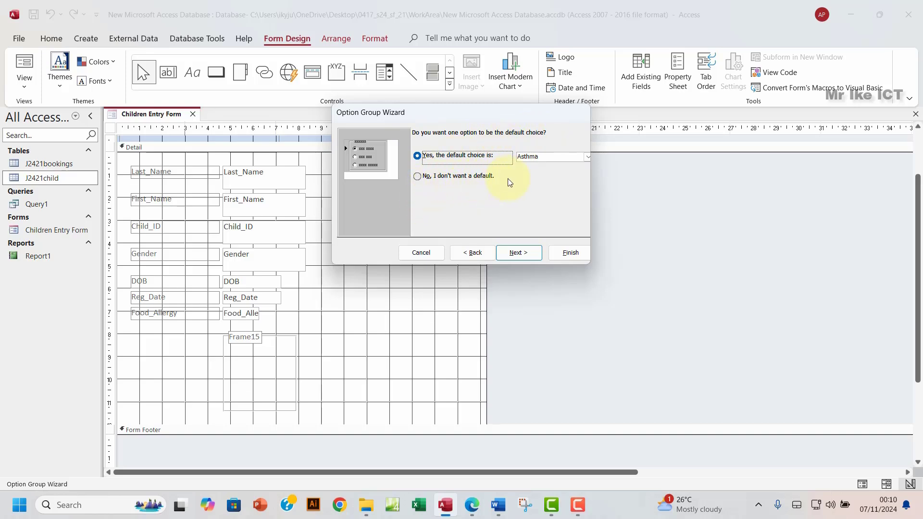
Step: Make None the default option and proceed to the values step showing 1 to 5
click(587, 159)
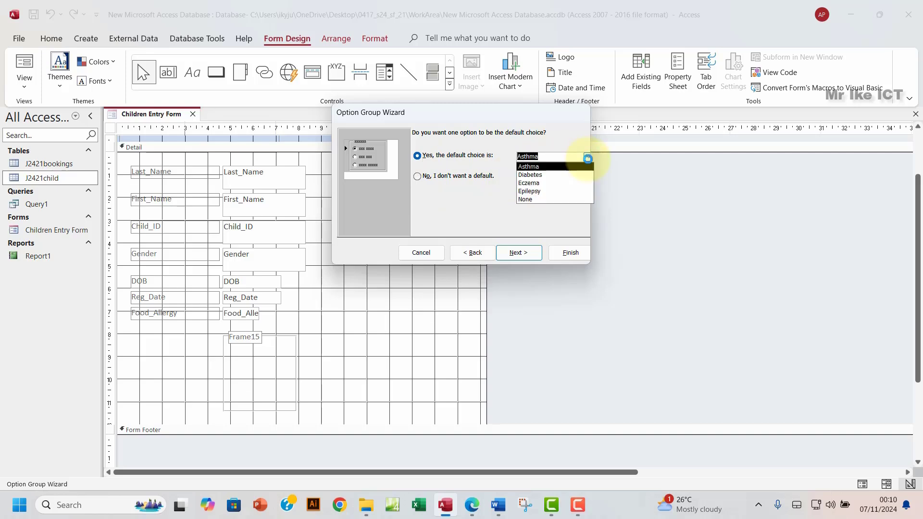
click(533, 200)
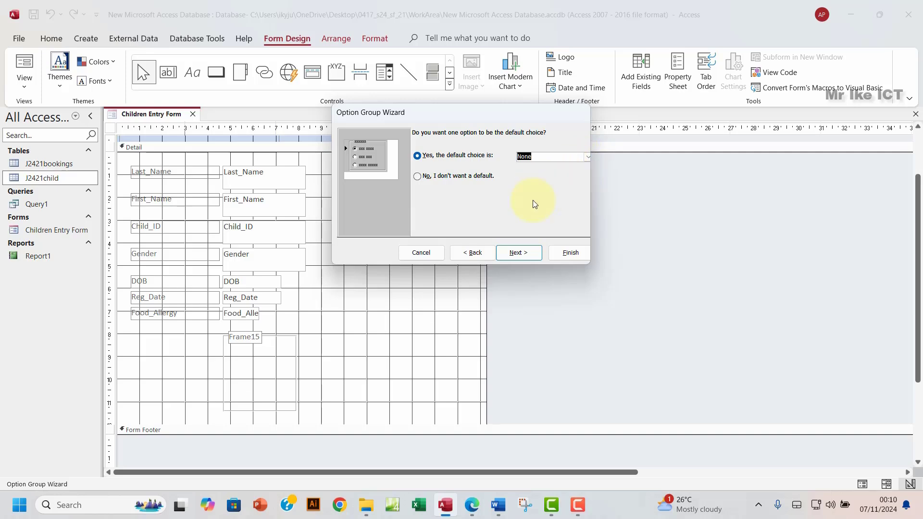
click(507, 256)
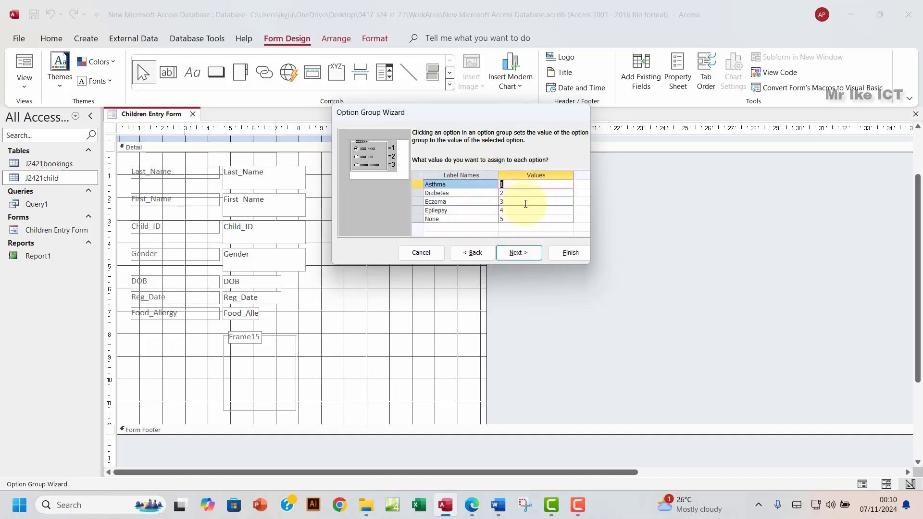
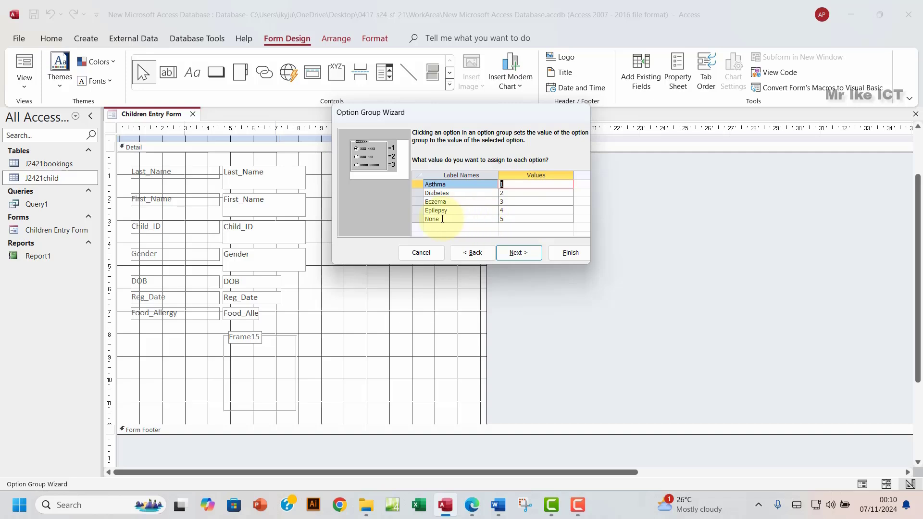
Step: Store the option group's value in the Ailment_ID field and finish the wizard
click(522, 254)
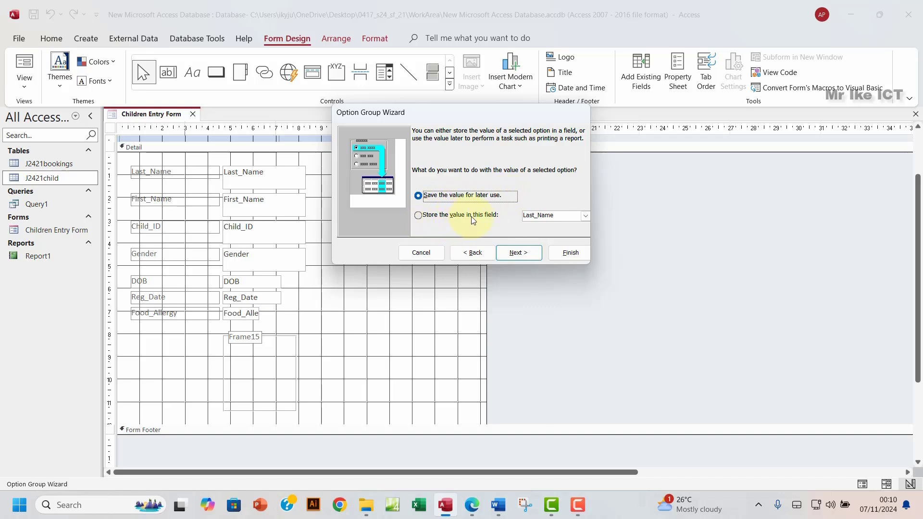
click(419, 217)
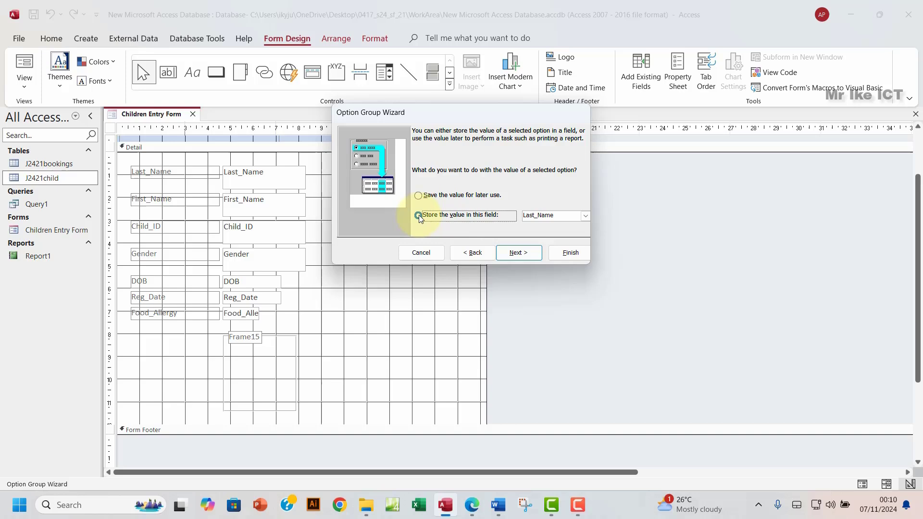
click(586, 216)
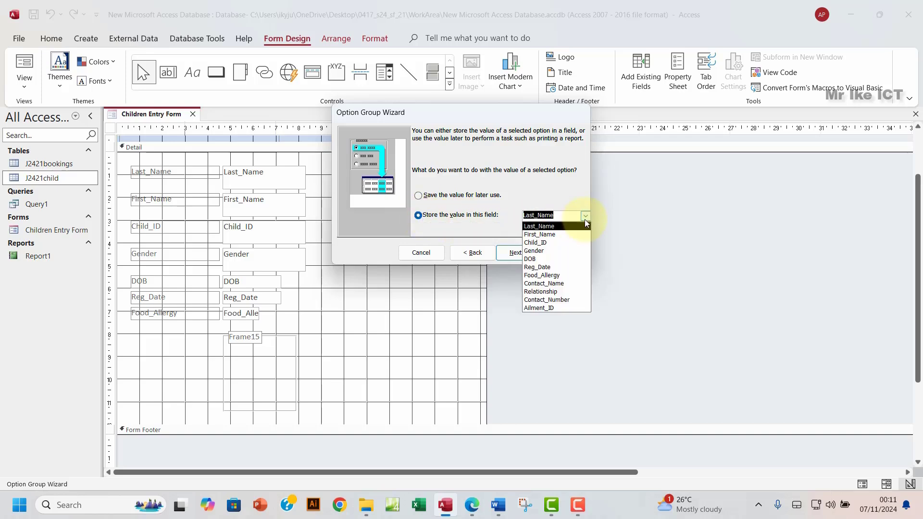
click(543, 308)
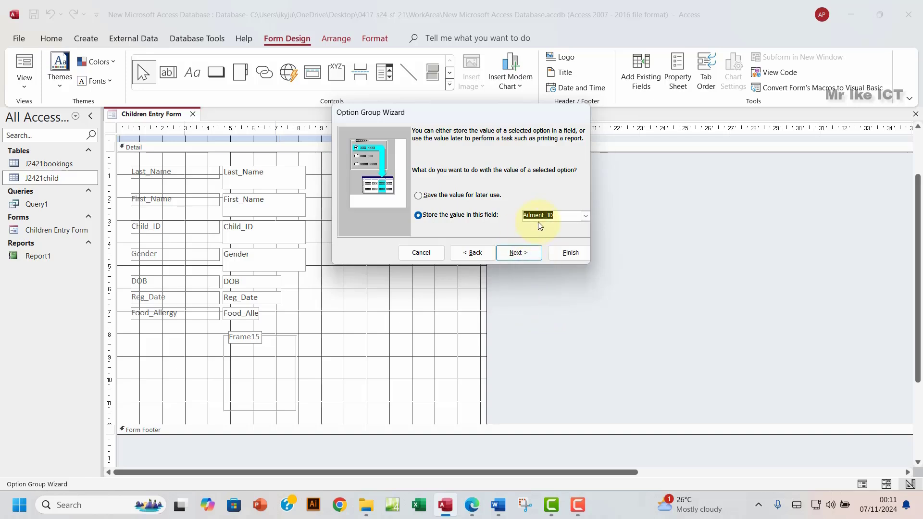
click(525, 253)
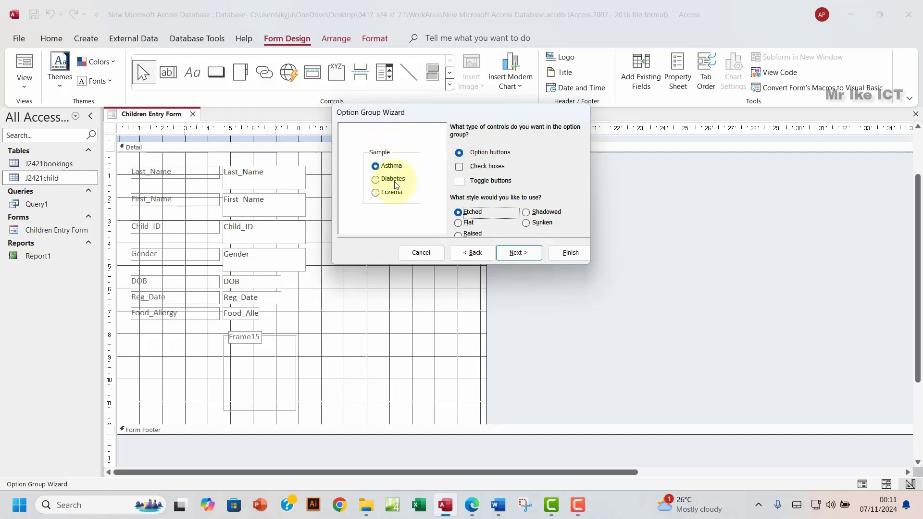
click(518, 252)
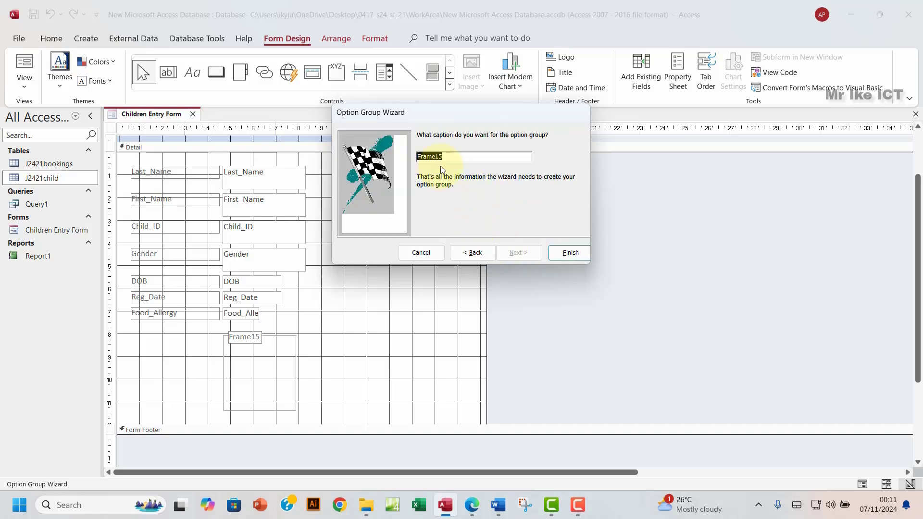
click(567, 254)
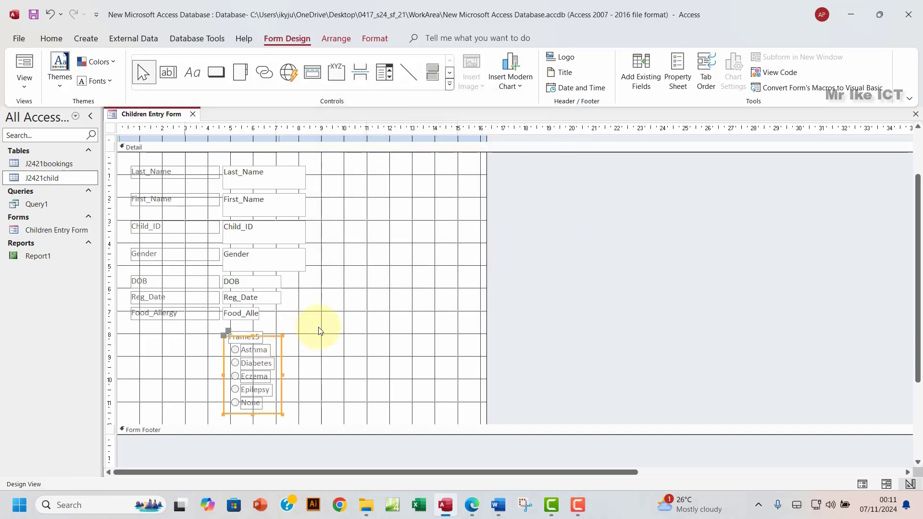
Step: Try shifting the option group left, undoing each move with Ctrl+Z
click(331, 331)
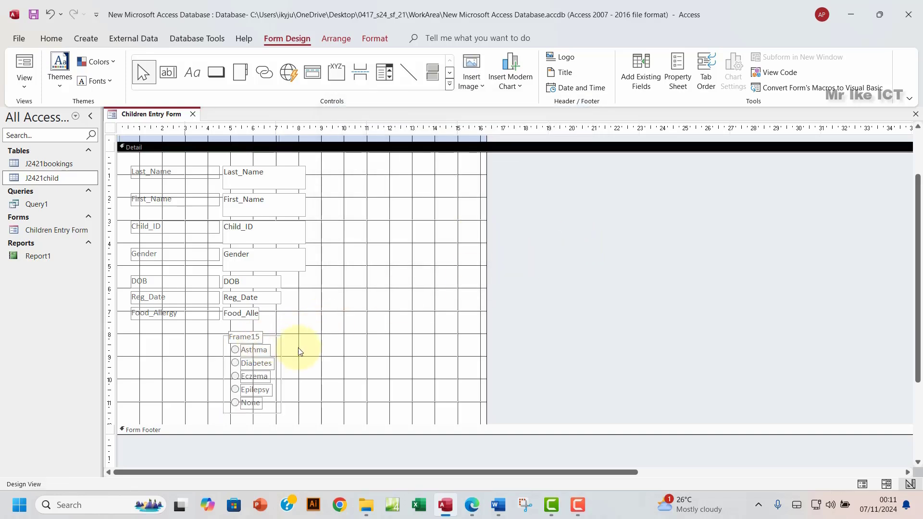
click(247, 336)
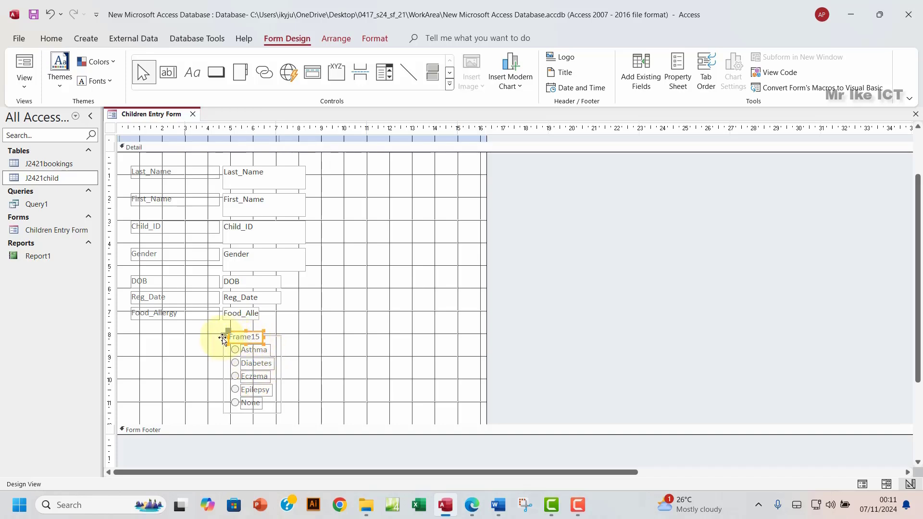
drag(224, 336, 219, 336)
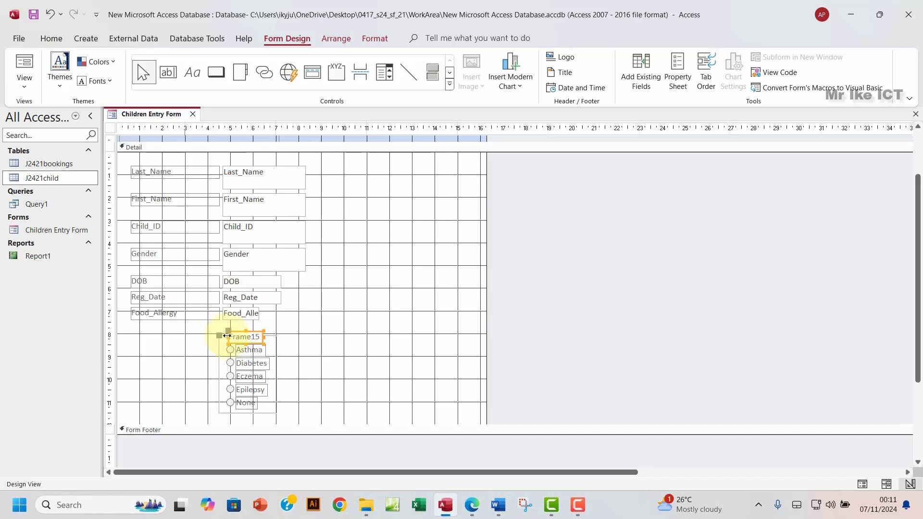
key(ctrl+z)
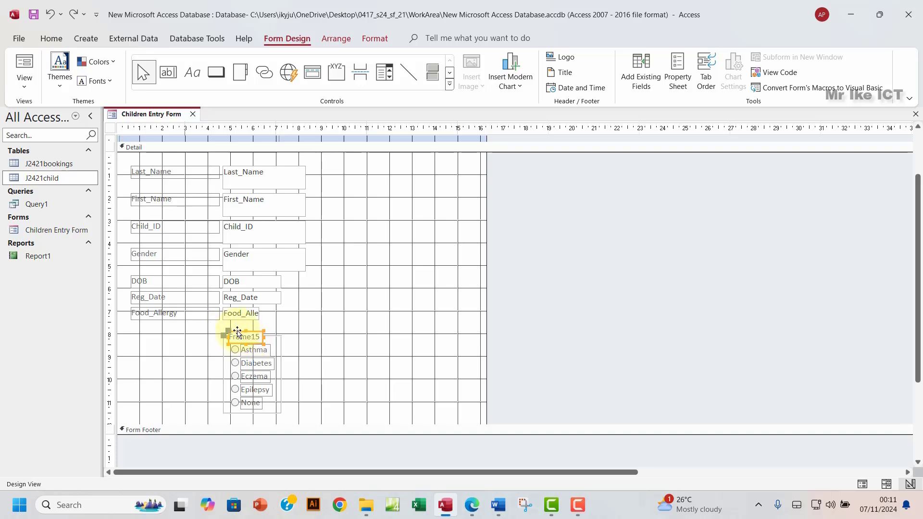
drag(221, 337, 213, 338)
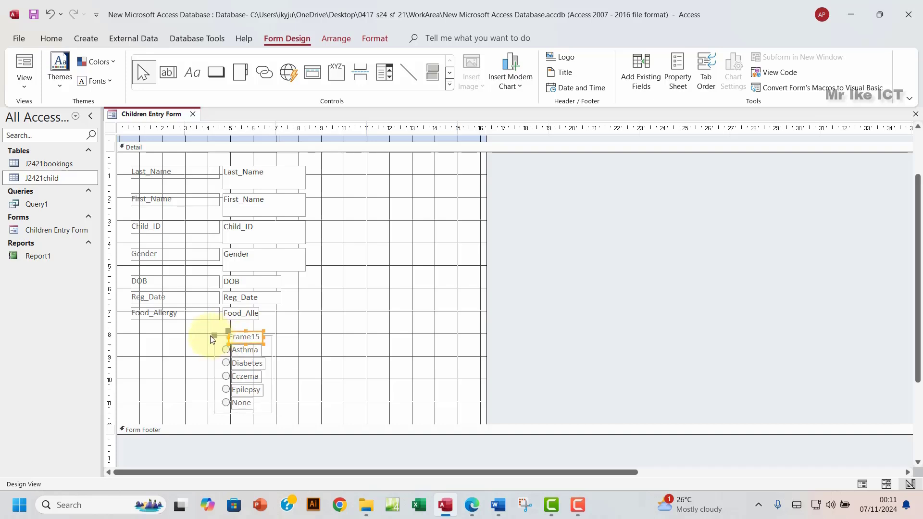
key(ctrl+z)
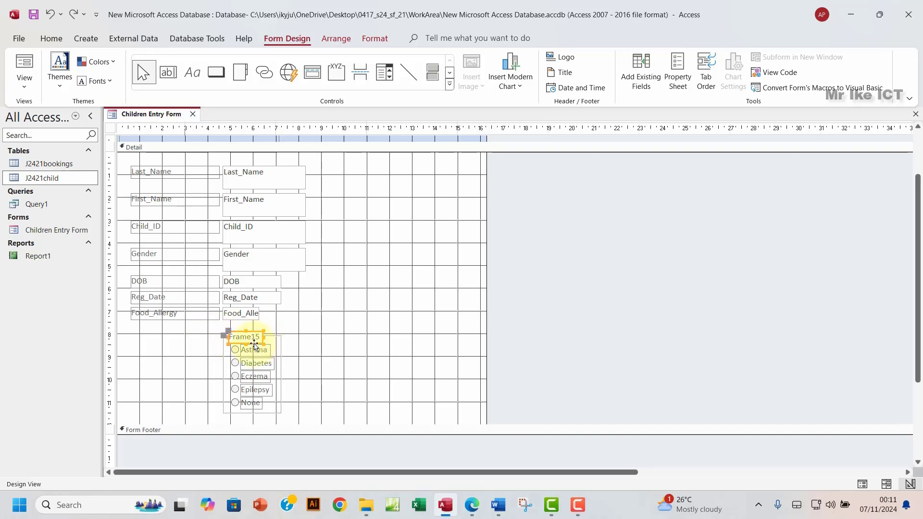
Step: Move the Frame15 label left and widen it toward the column of field labels
drag(255, 345, 208, 346)
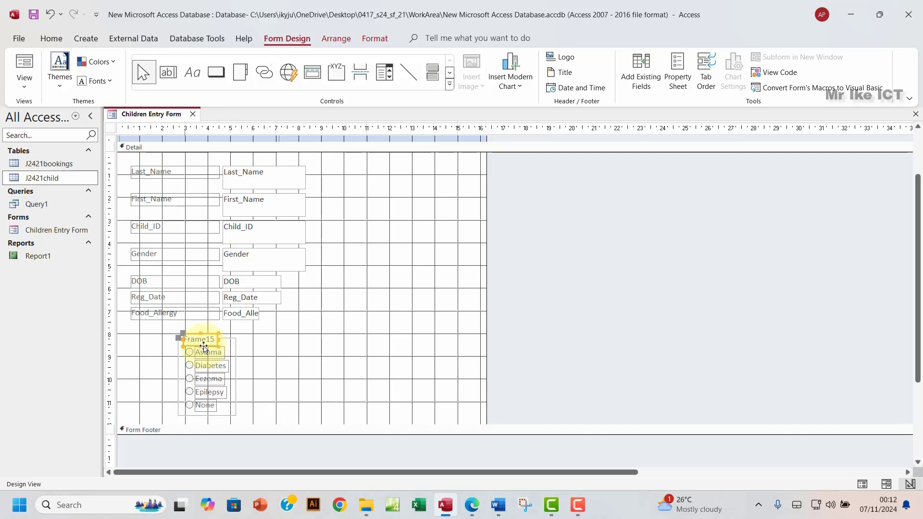
click(223, 350)
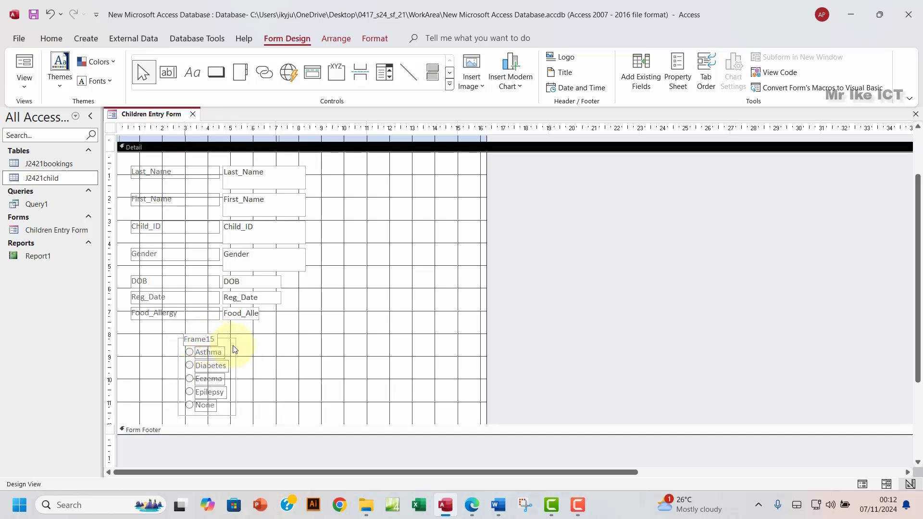
click(230, 346)
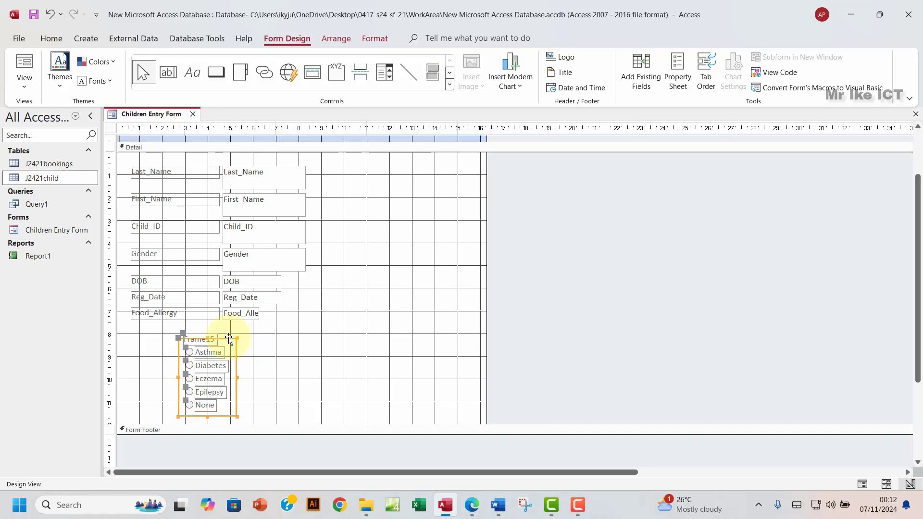
drag(229, 337, 270, 340)
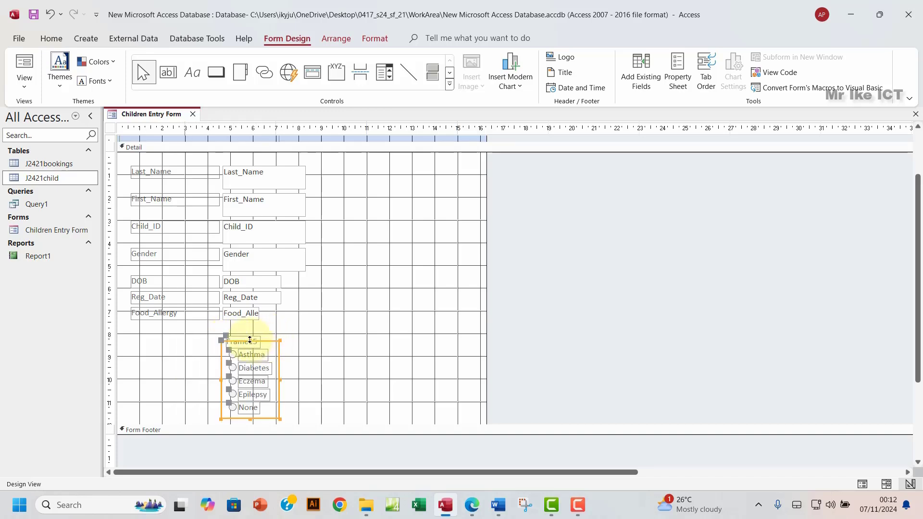
click(317, 330)
click(244, 344)
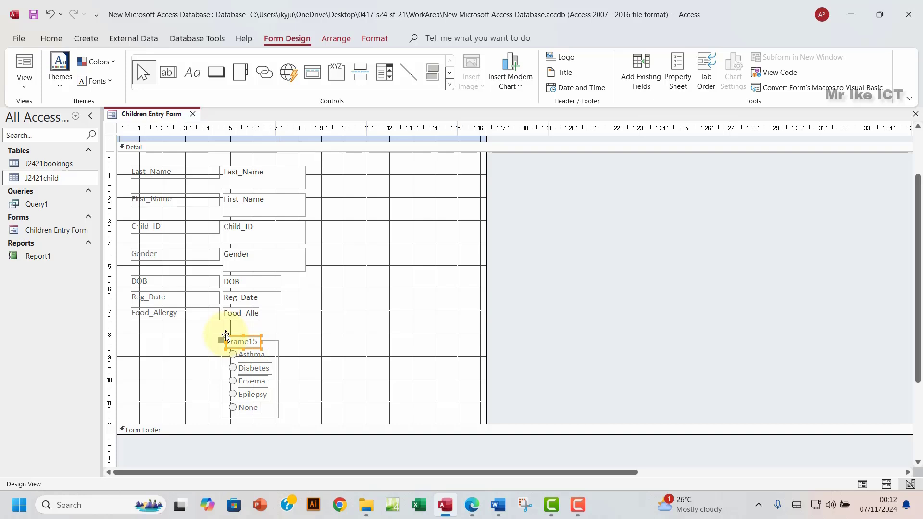
drag(226, 335, 185, 335)
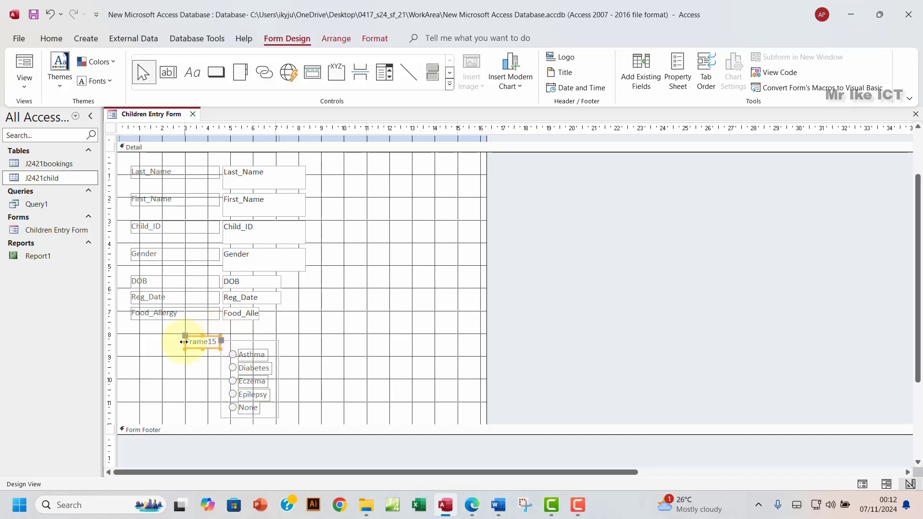
drag(184, 342, 166, 342)
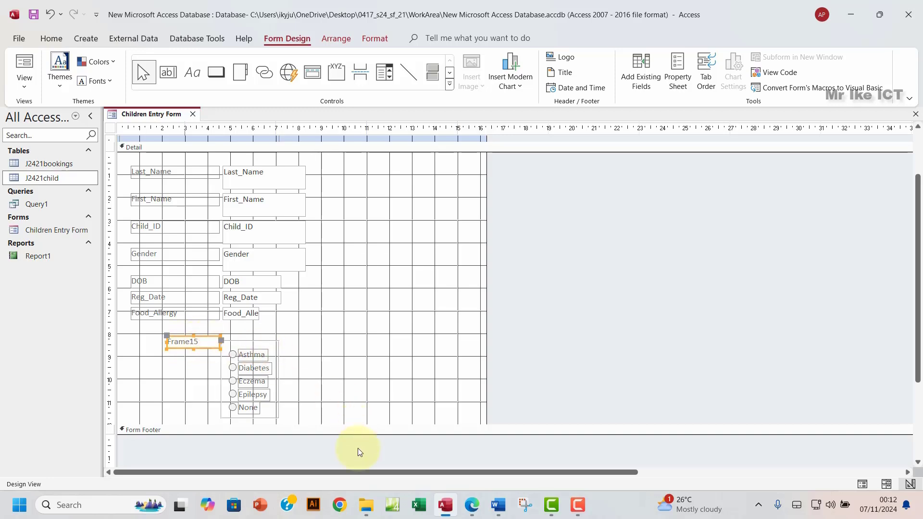
Step: Copy the word 'Ailment' from step 16 of the exam paper, then click into the Frame15 label
click(473, 506)
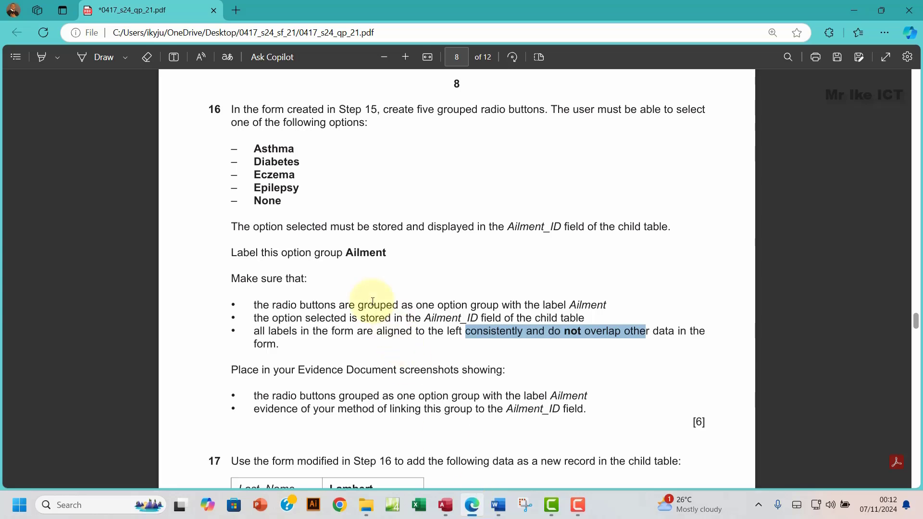
drag(345, 253, 387, 251)
key(ctrl+c)
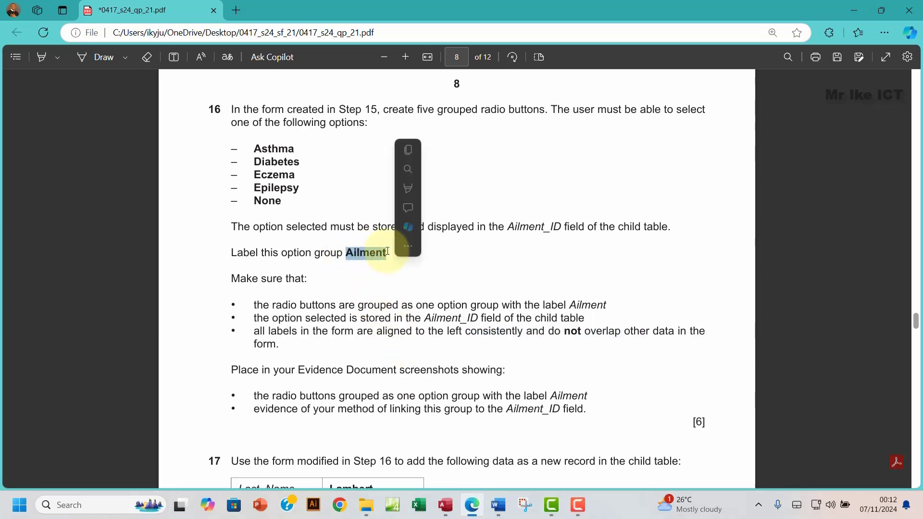
click(413, 150)
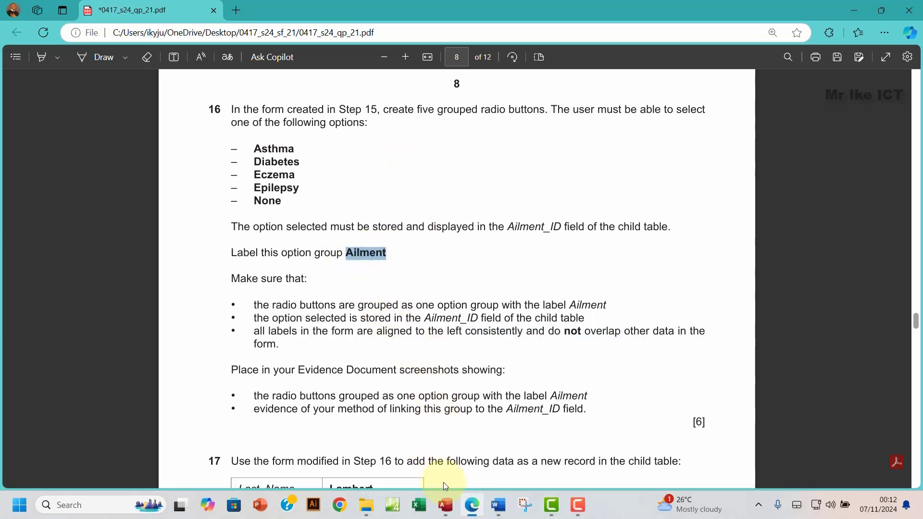
click(446, 505)
click(212, 343)
Step: Replace the Frame15 label text with the pasted word 'Ailment'
drag(212, 343, 155, 344)
key(ctrl+v)
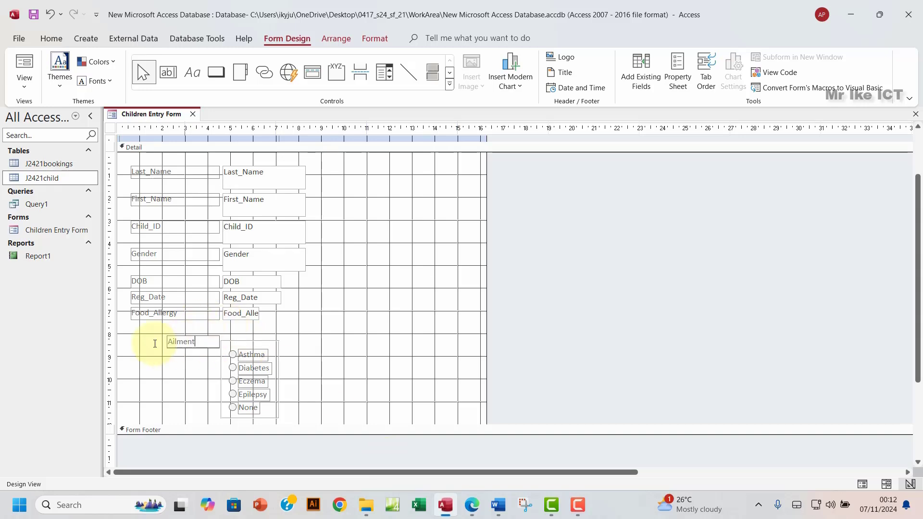
click(312, 335)
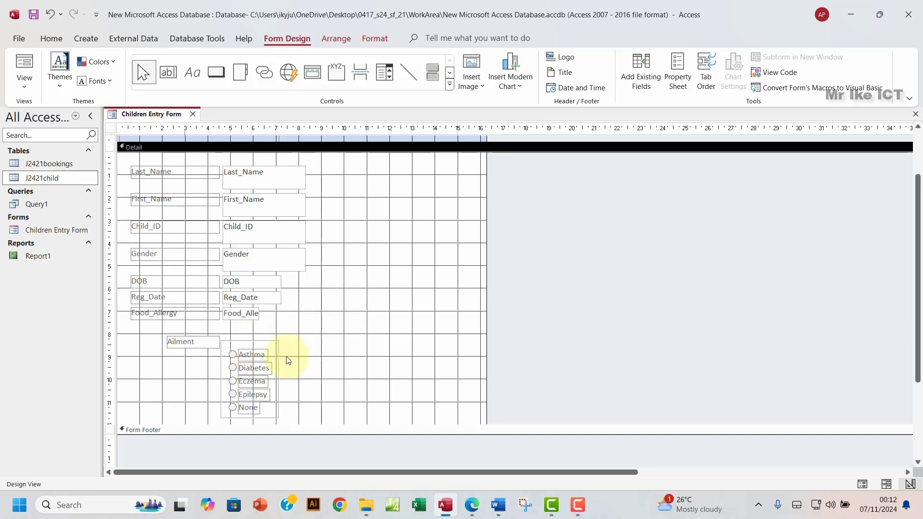
scroll(288, 360, down, 1)
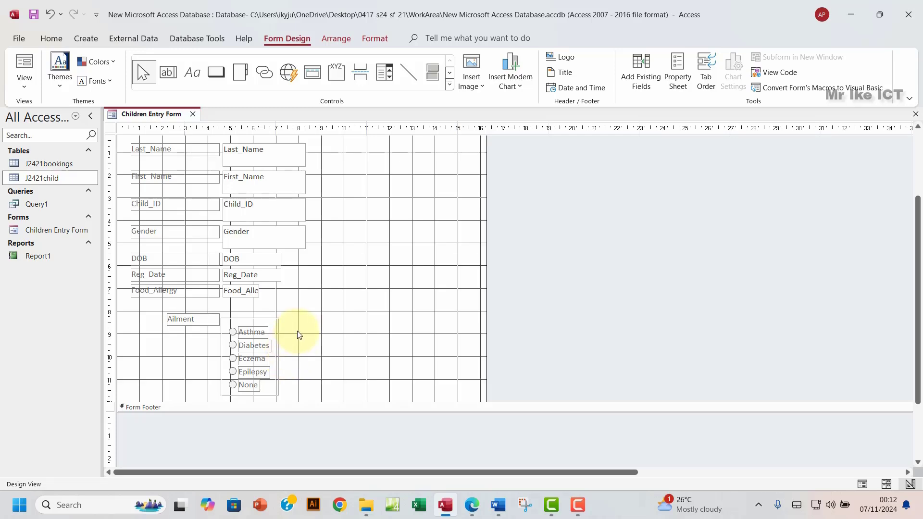
click(471, 505)
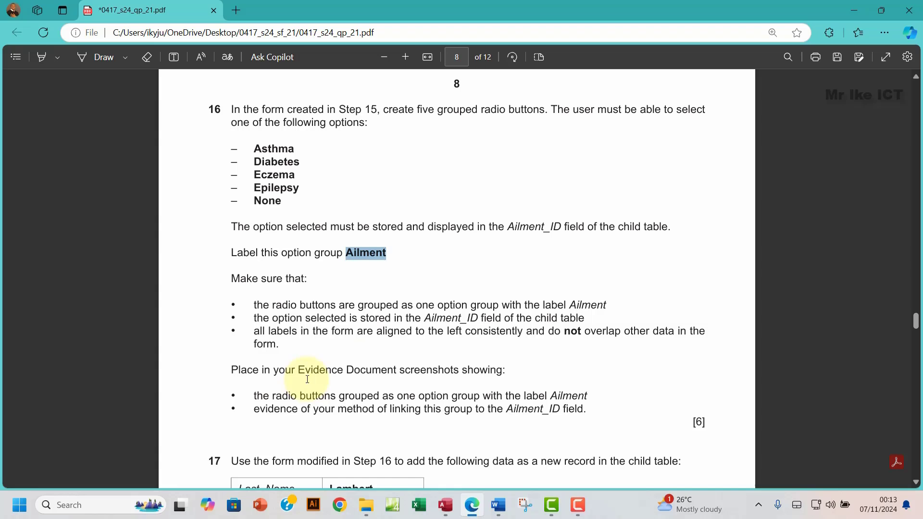
Step: Review step 16's screenshot evidence requirement in the exam paper
drag(400, 370, 458, 369)
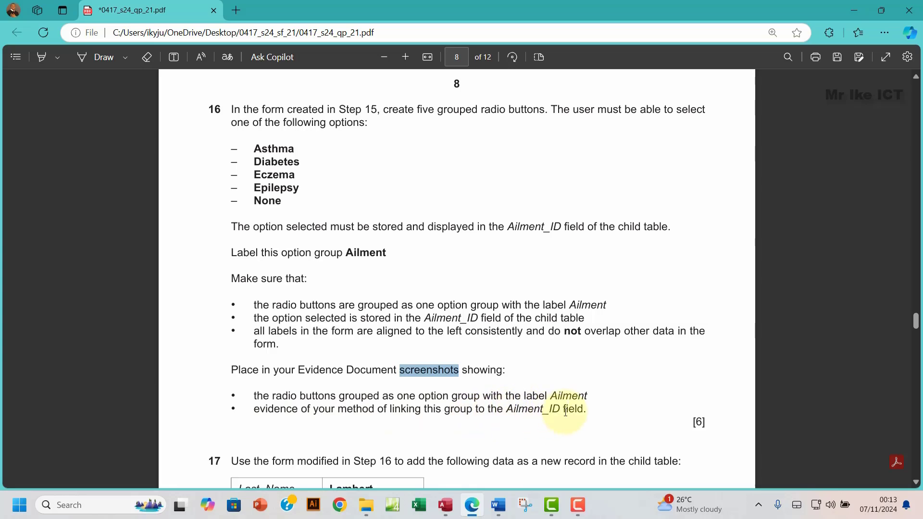
click(447, 506)
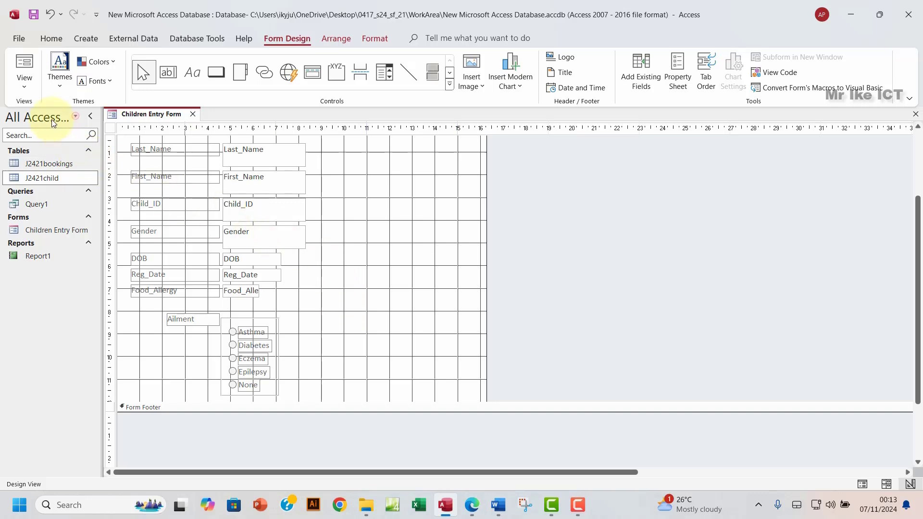
Step: Preview the Children Entry Form in Form View, then return to Design View
click(26, 85)
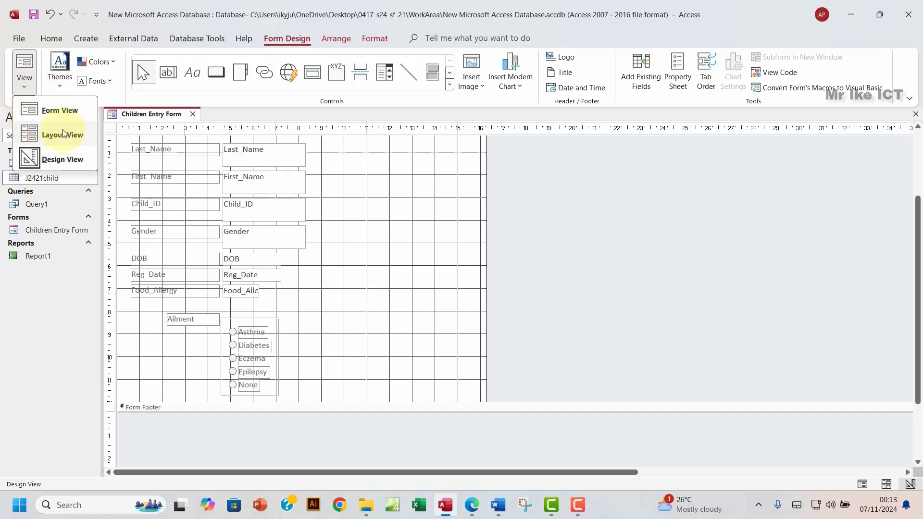
click(59, 112)
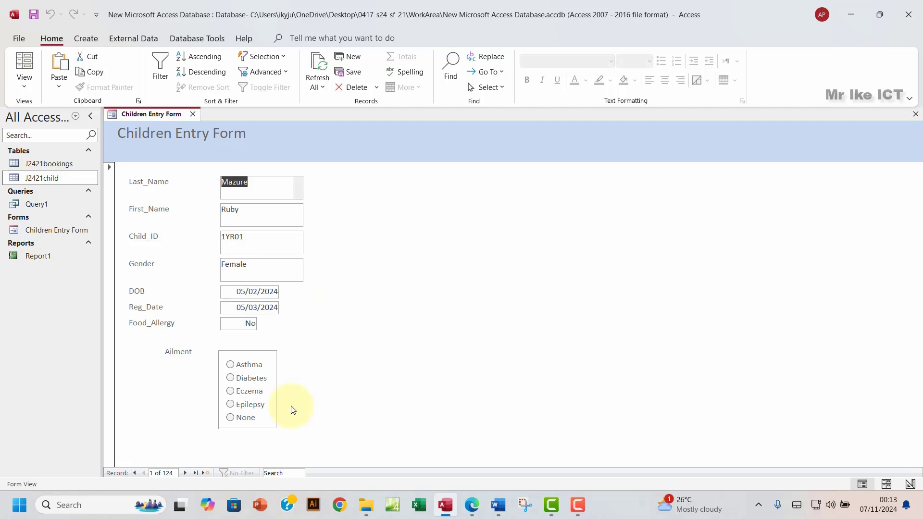
click(24, 84)
click(57, 159)
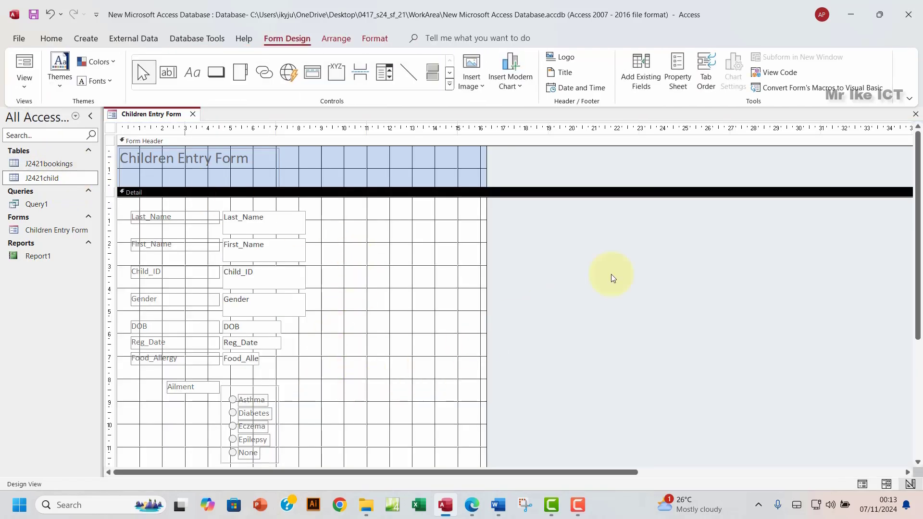
Step: Show the Ailment option group's Data properties in a widened Property Sheet
click(684, 89)
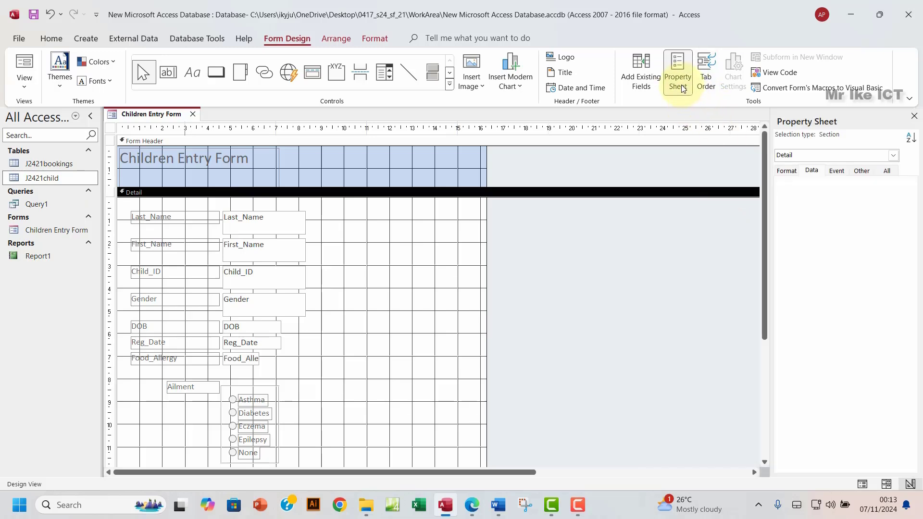
click(790, 173)
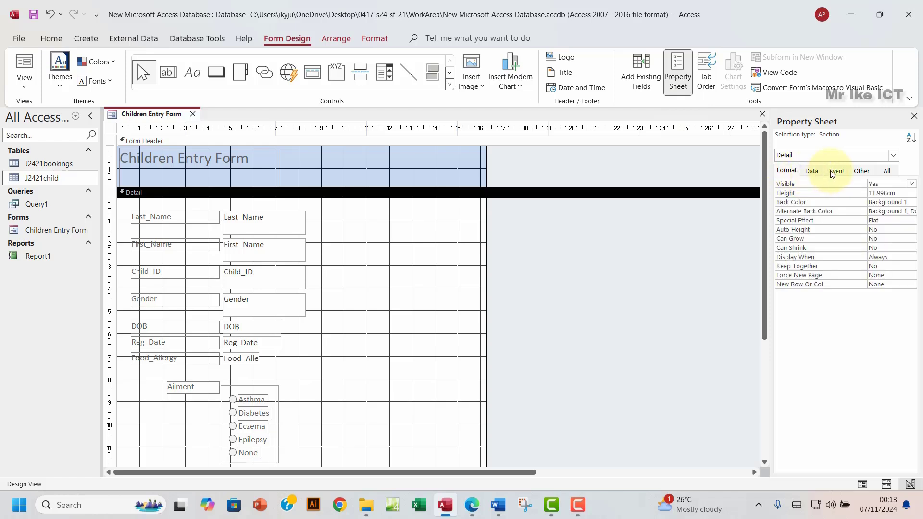
click(815, 173)
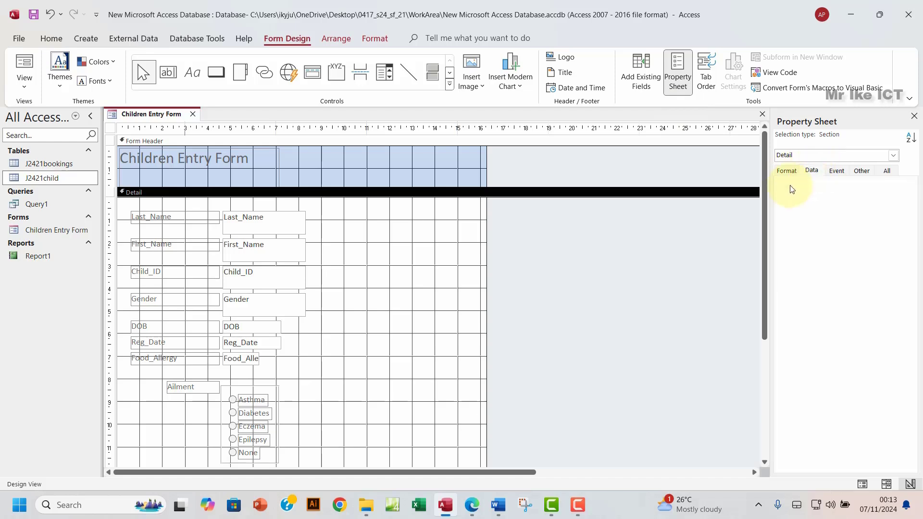
click(250, 387)
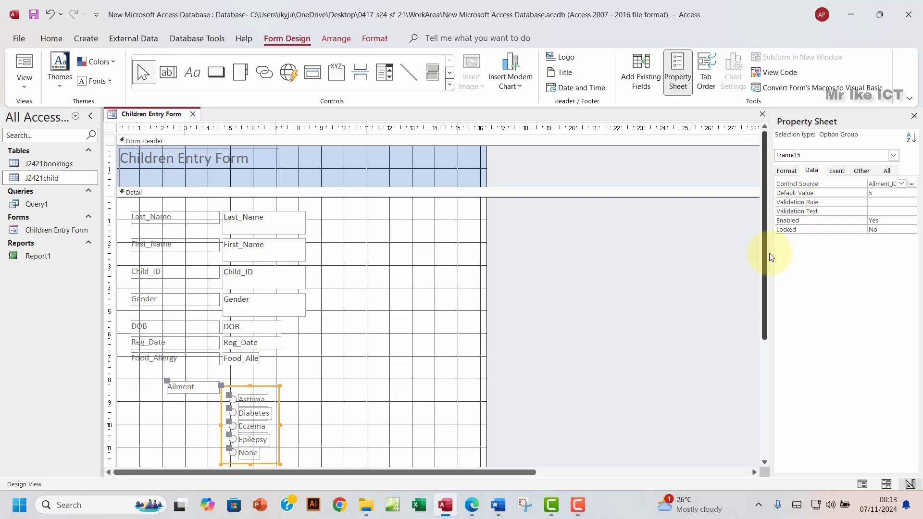
drag(770, 255, 519, 251)
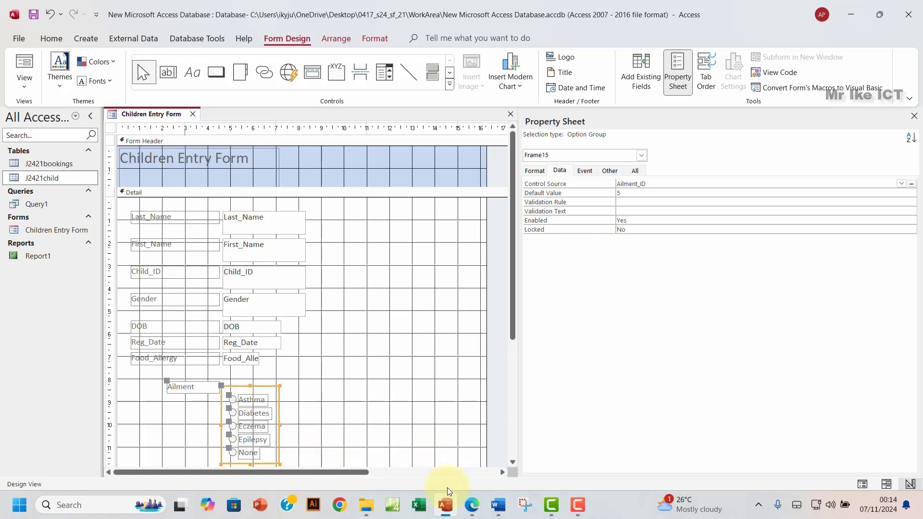
click(473, 506)
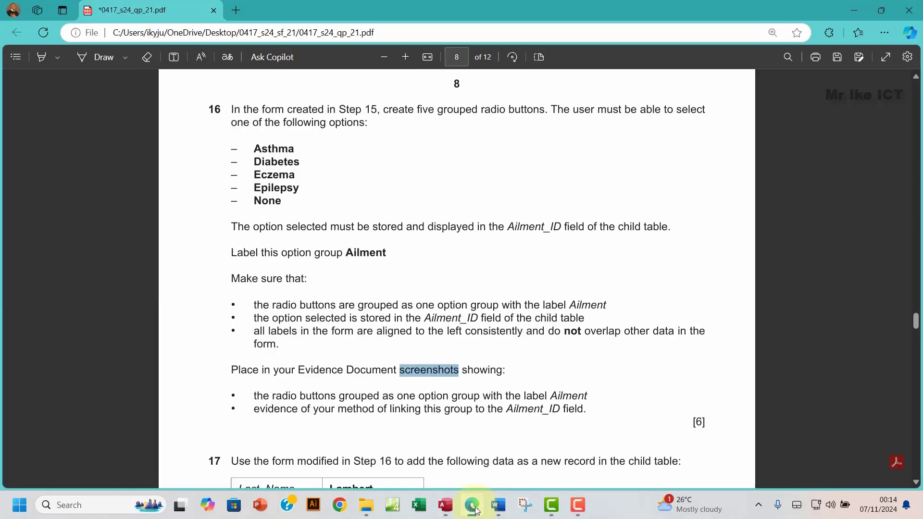
click(474, 507)
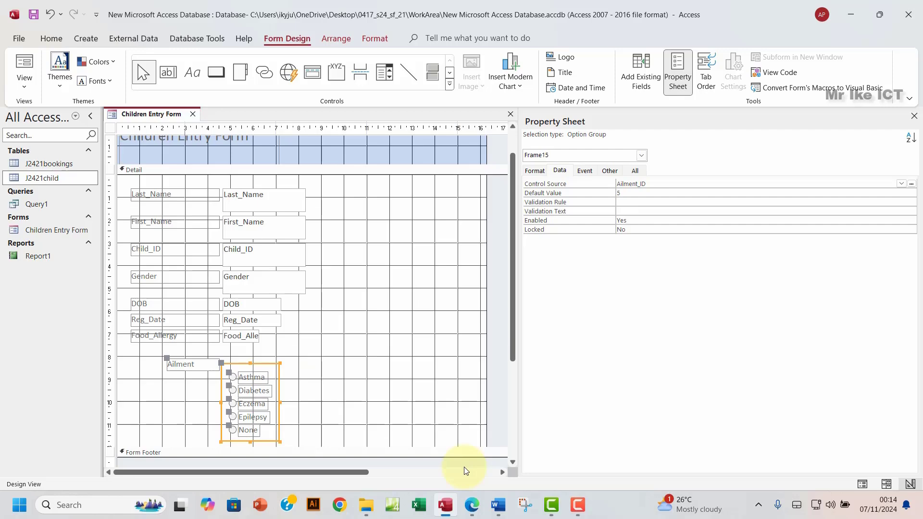
Step: Snip the form design area containing the Ailment option group
key(super+shift+s)
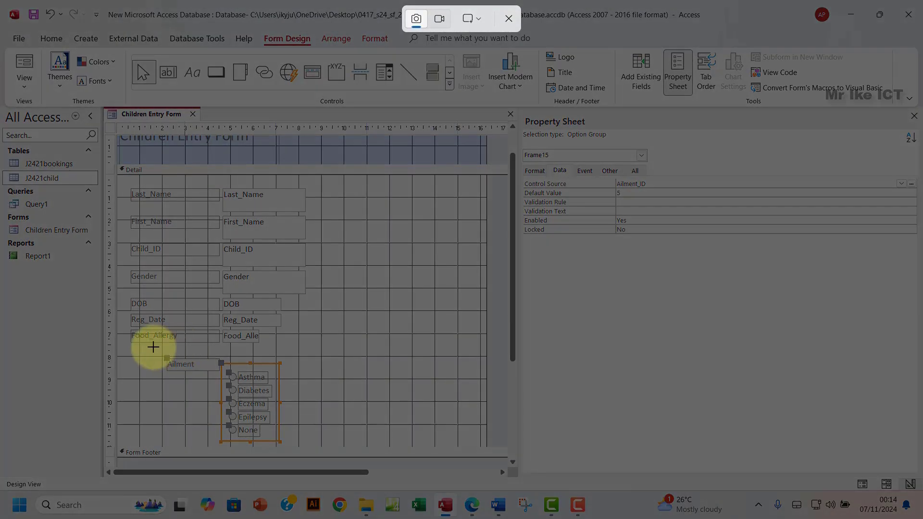
drag(123, 231, 307, 442)
click(500, 508)
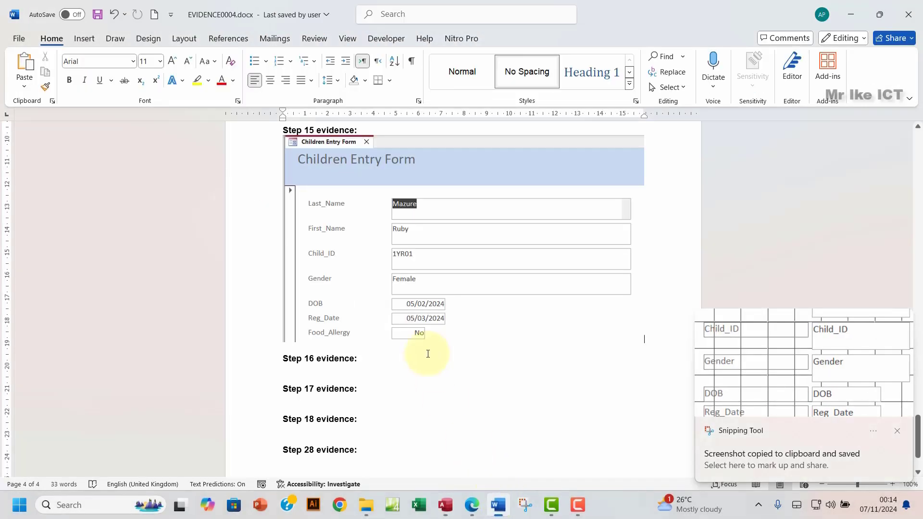
click(474, 503)
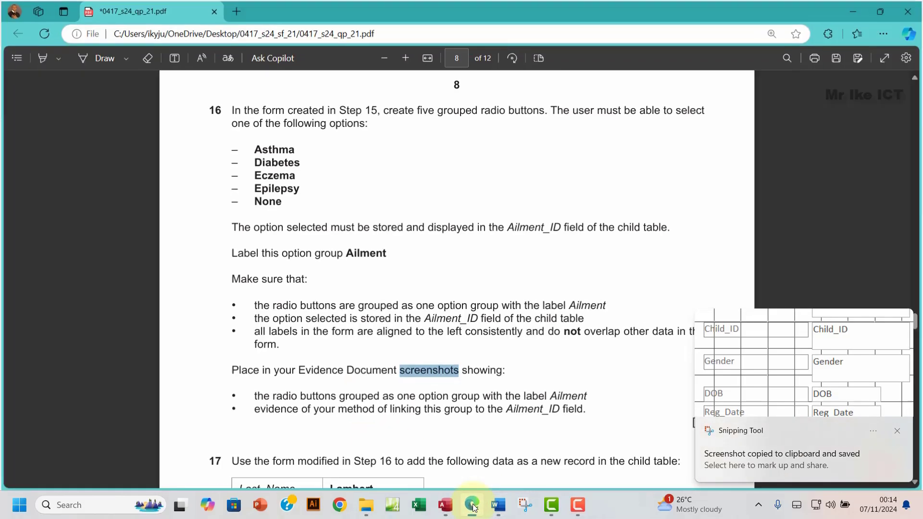
Step: Paste the form design screenshot under the Step 16 evidence heading
click(471, 503)
click(317, 376)
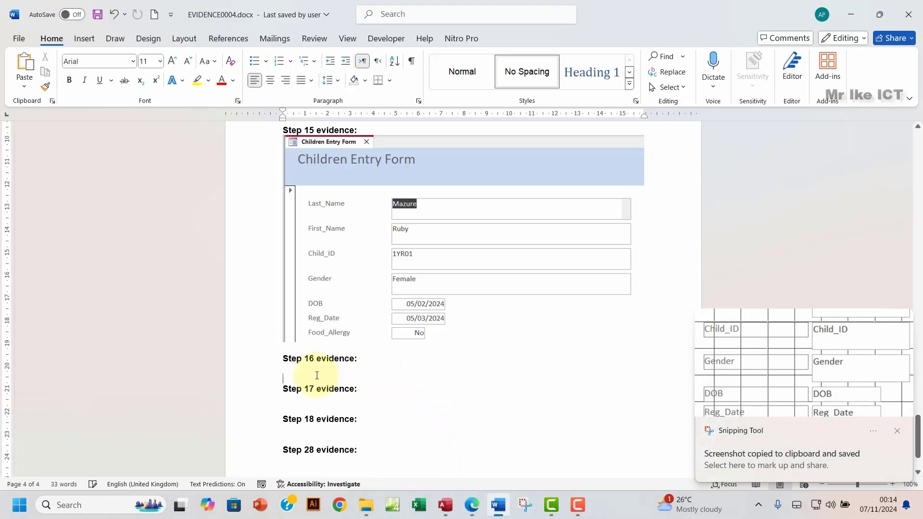
key(ctrl+v)
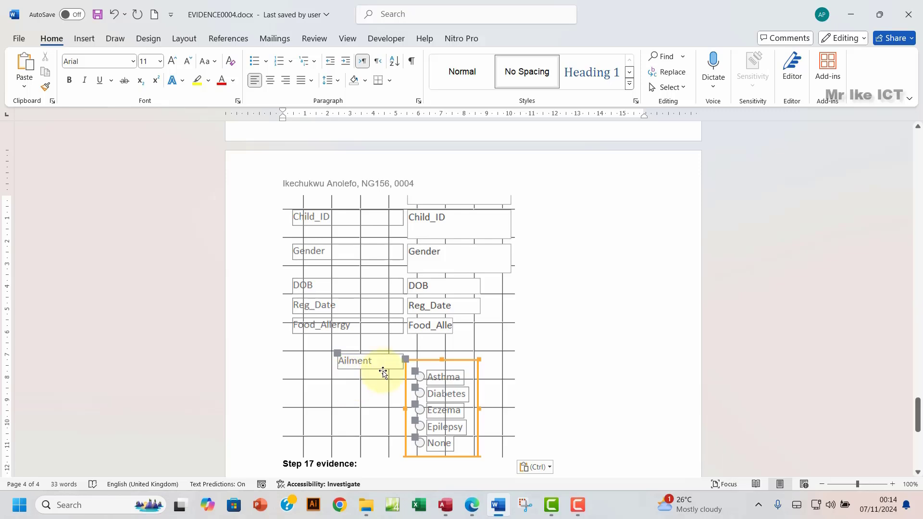
key(Return)
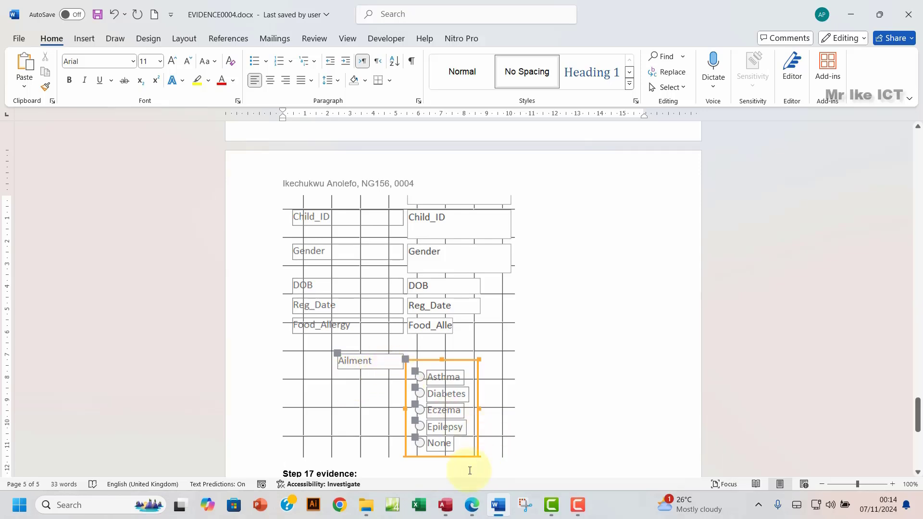
Step: Snip the option group's data properties (Control Source Ailment_ID) and paste them into Word
click(446, 505)
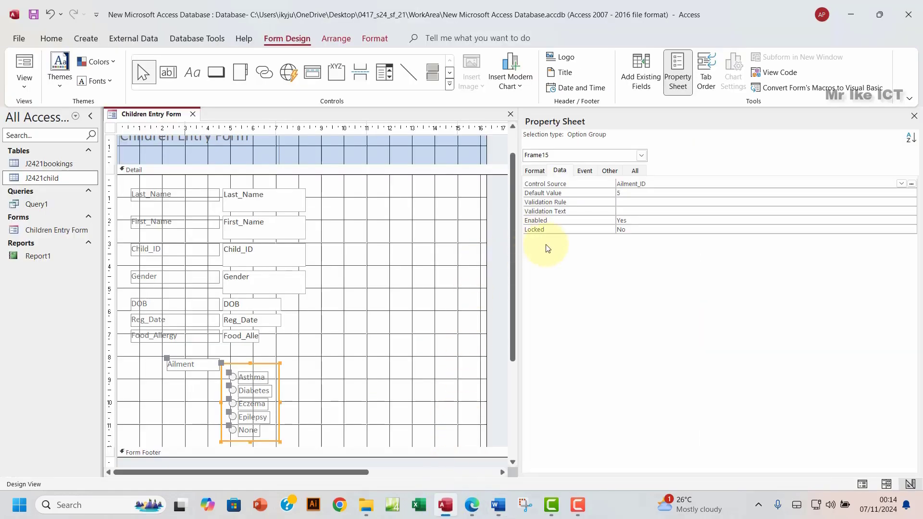
click(471, 508)
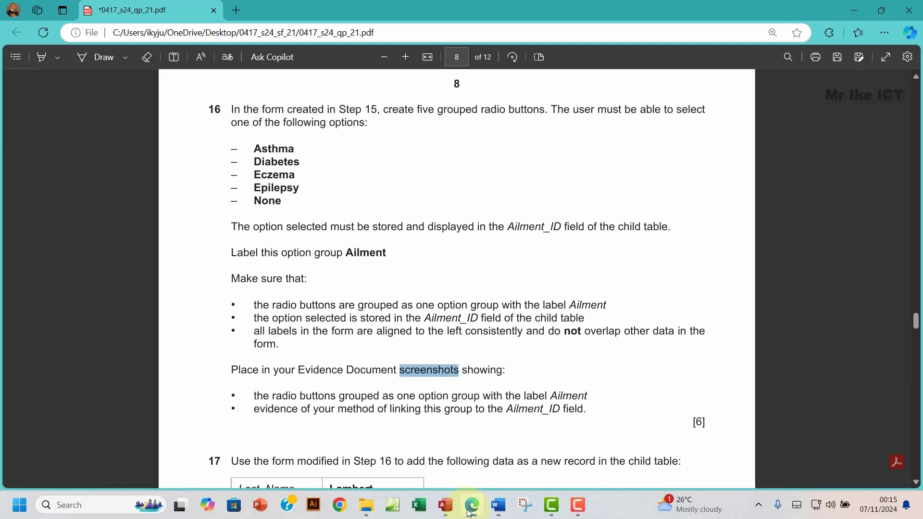
click(471, 509)
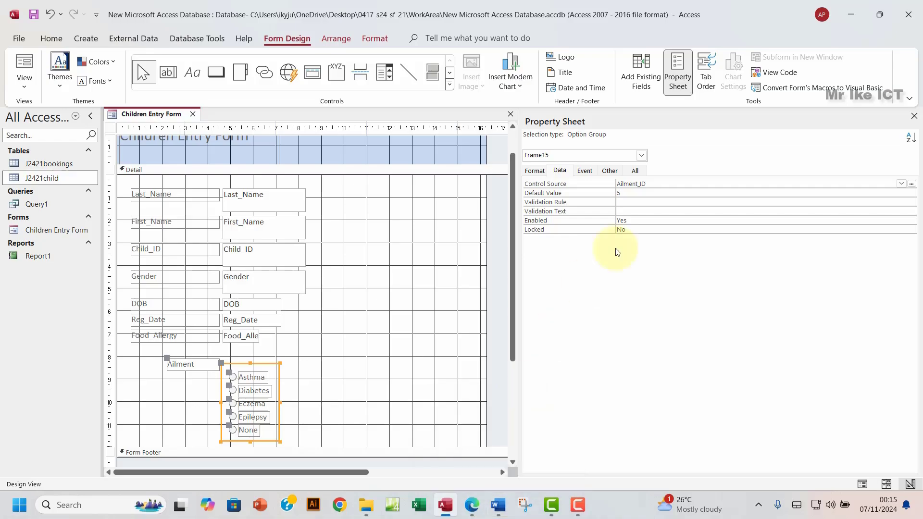
key(super+shift+s)
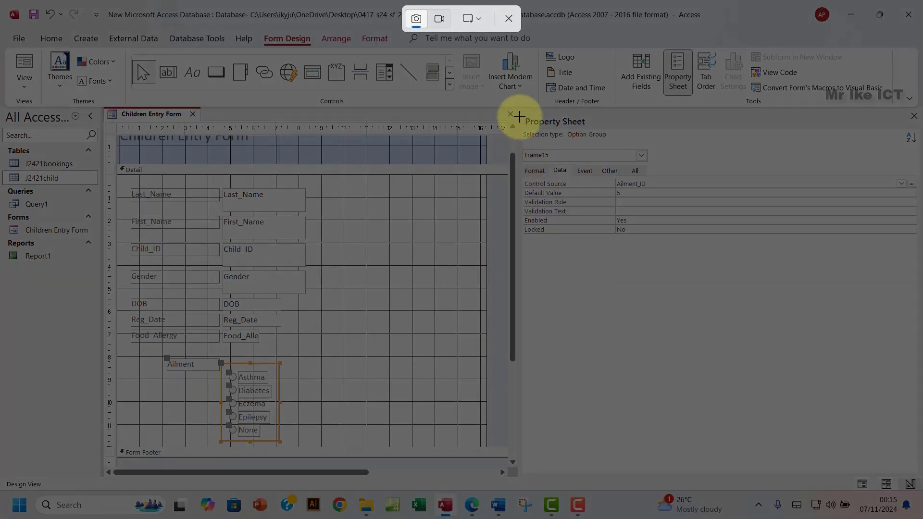
drag(520, 117, 670, 250)
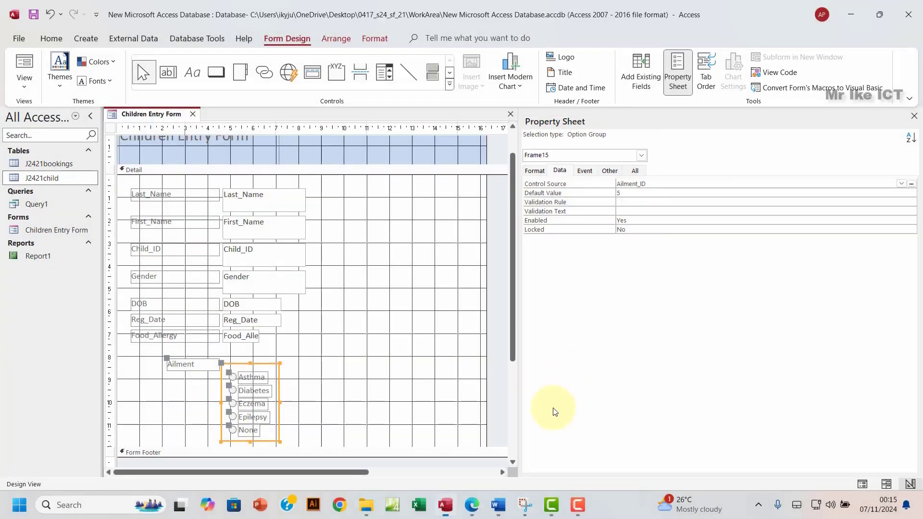
click(499, 505)
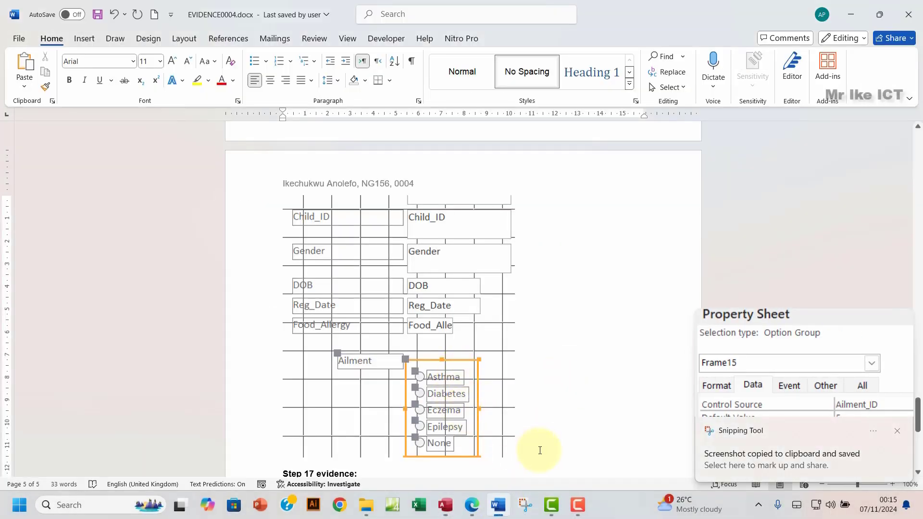
key(ctrl+v)
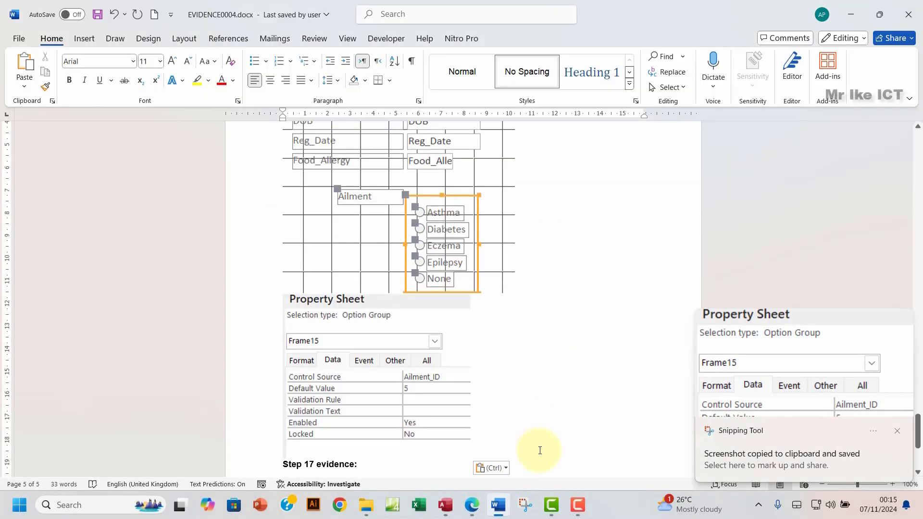
click(450, 515)
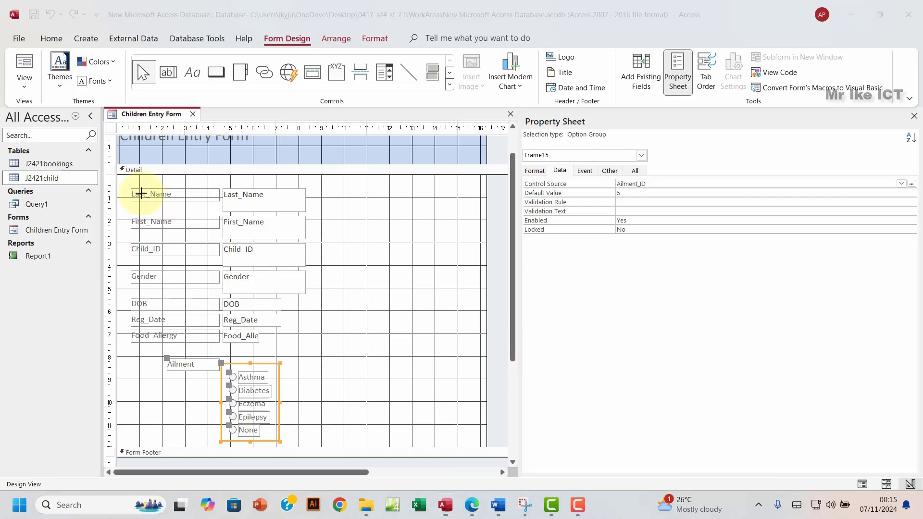
Step: Capture the whole form design with its Property Sheet and recheck the exam question
key(super+shift+s)
drag(111, 150, 688, 451)
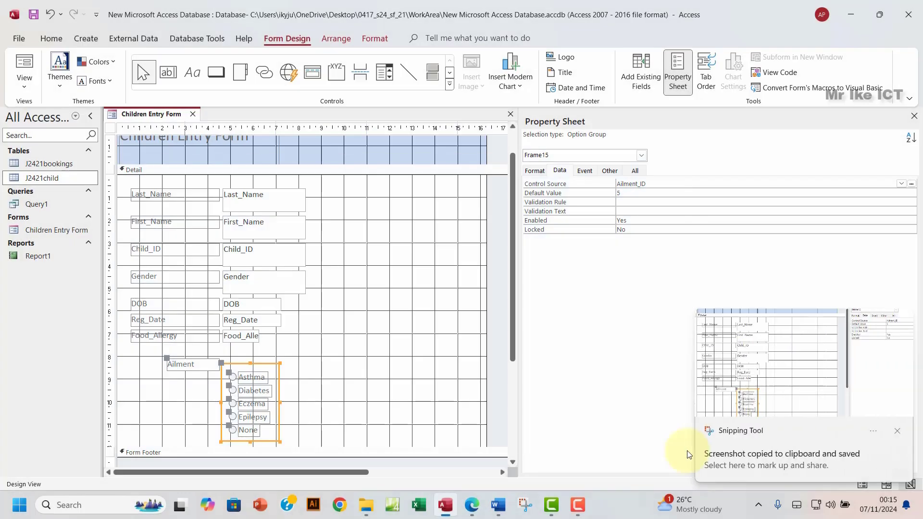
mouse_move(508, 514)
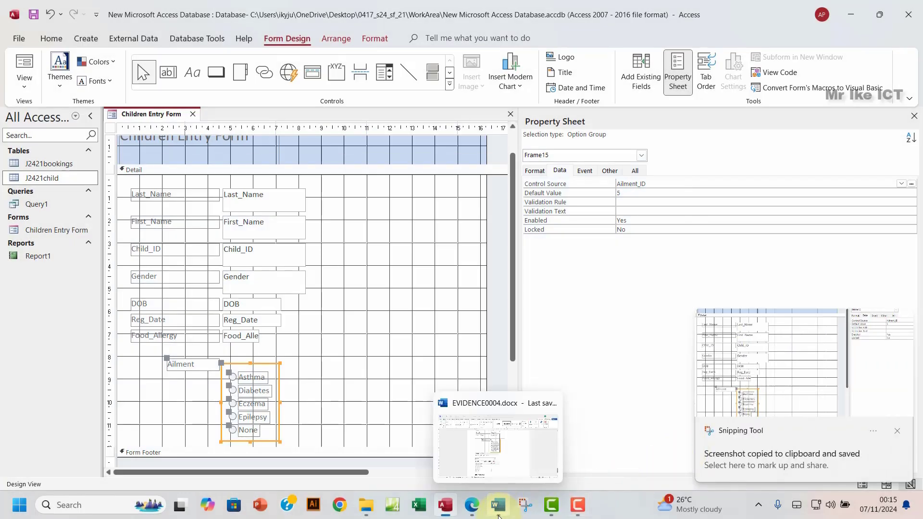
click(472, 506)
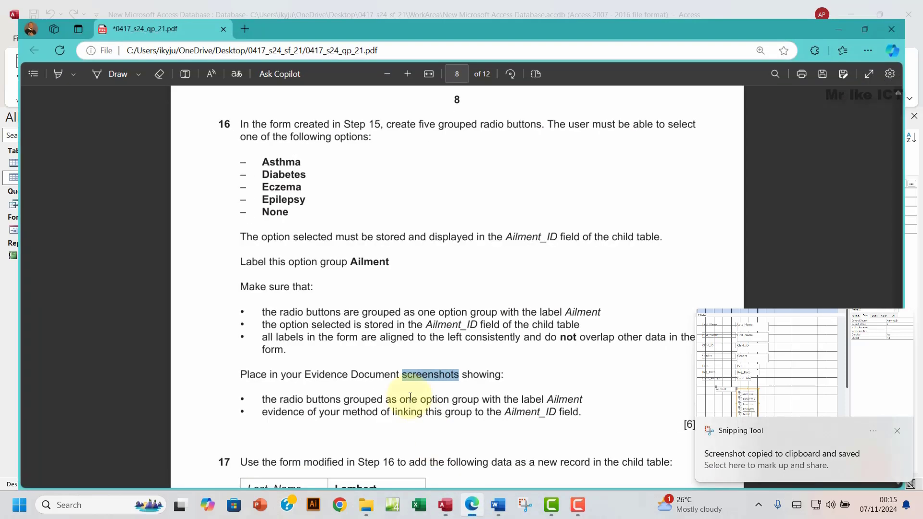
scroll(369, 336, down, 2)
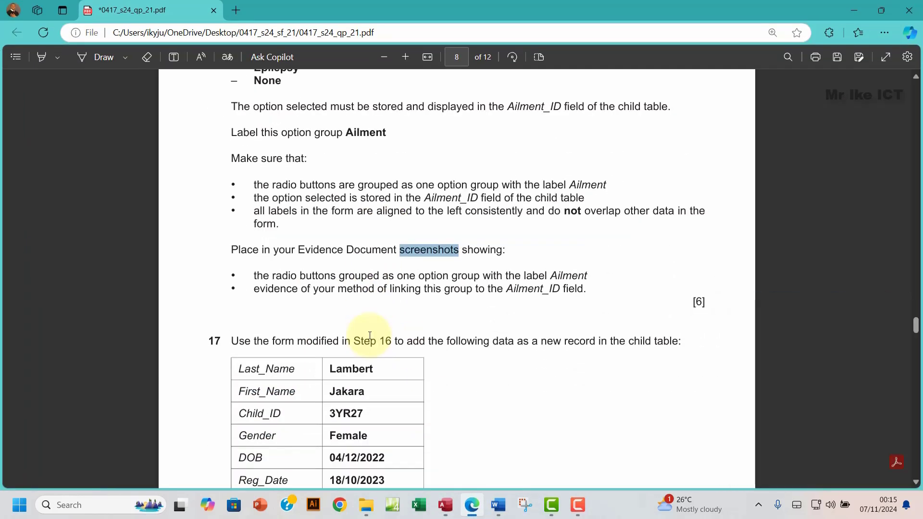
scroll(370, 336, up, 2)
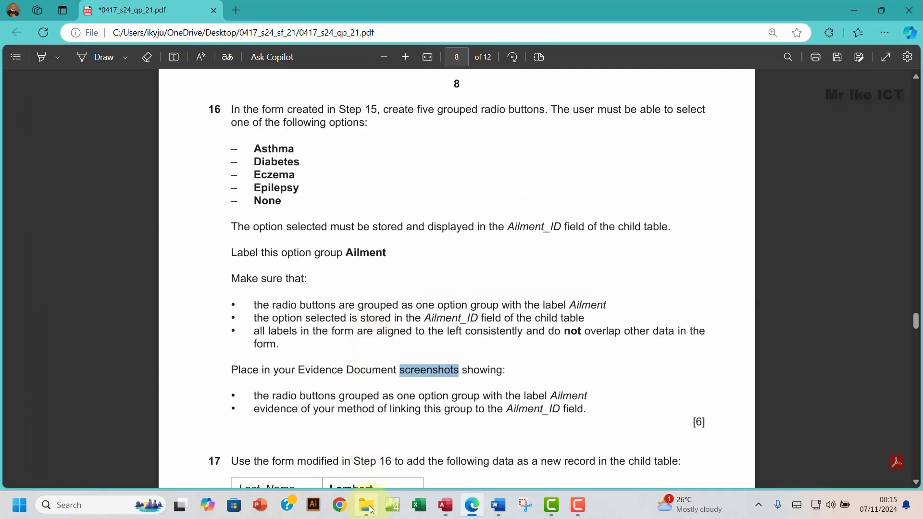
Step: Switch the form through Layout View to Form View, showing record 1 of 124
click(446, 506)
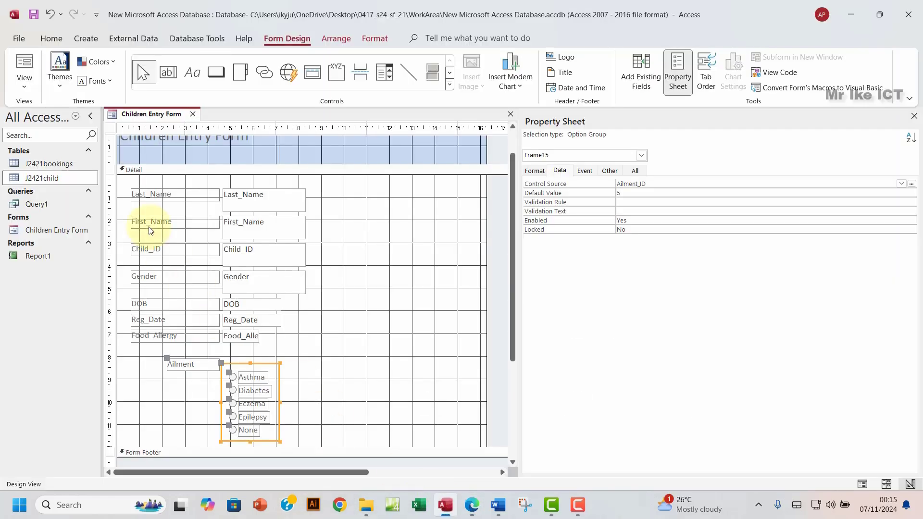
click(24, 77)
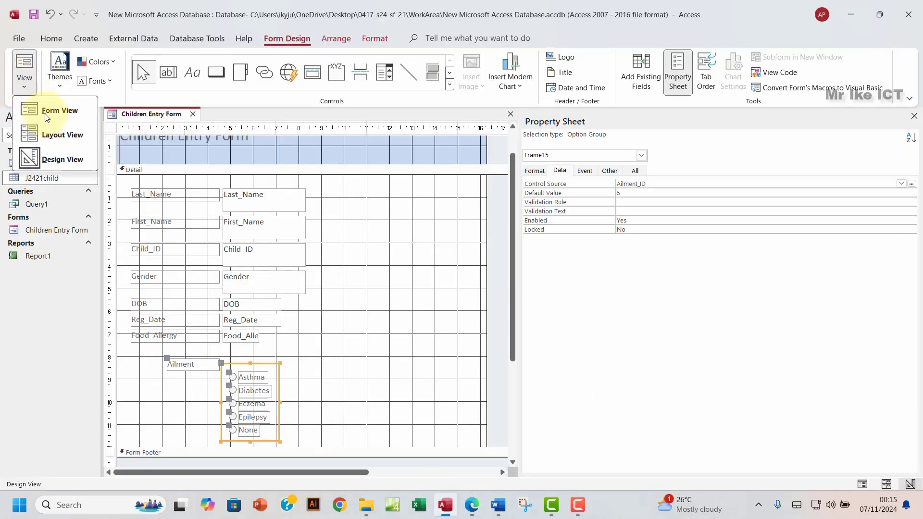
click(62, 138)
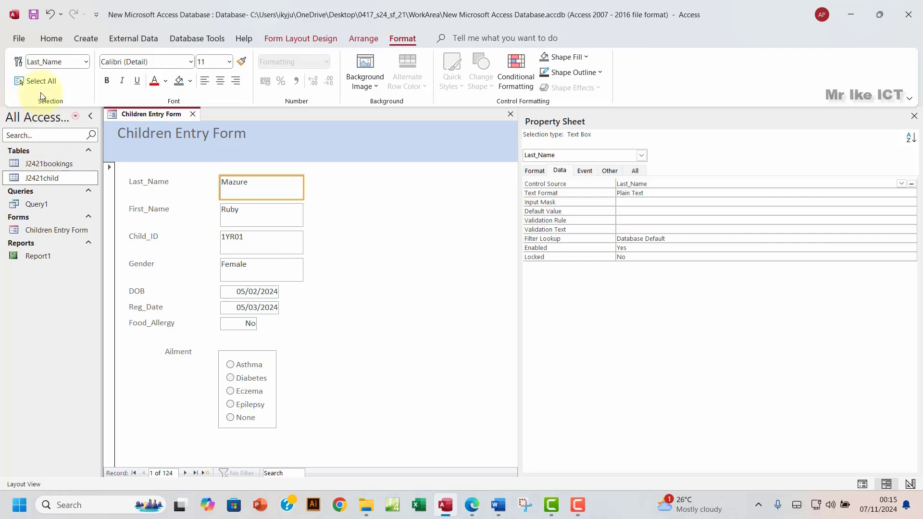
click(328, 40)
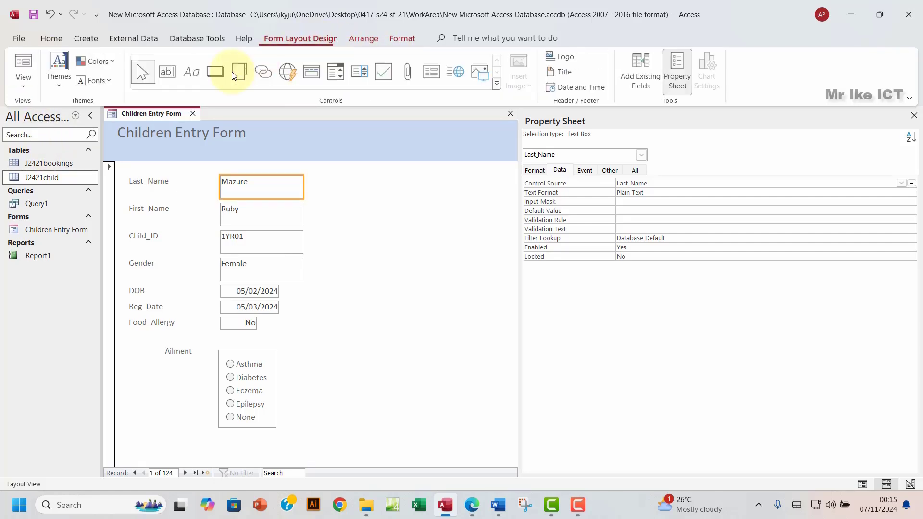
click(29, 91)
click(55, 110)
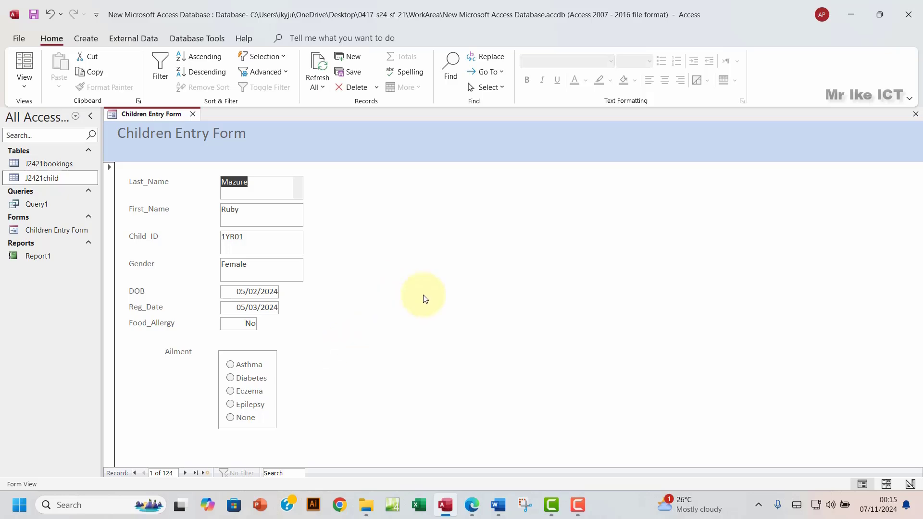
Step: Highlight question 16's instructions green in the exam paper
click(473, 504)
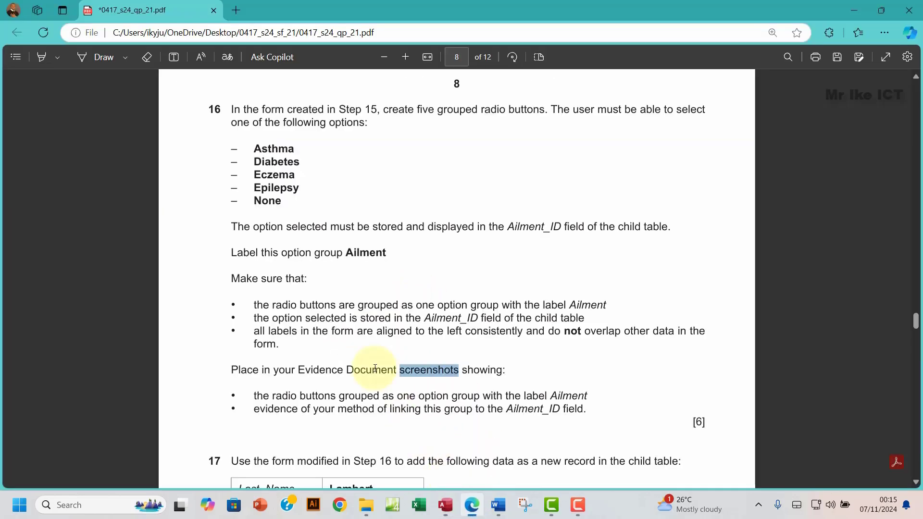
drag(232, 109, 589, 413)
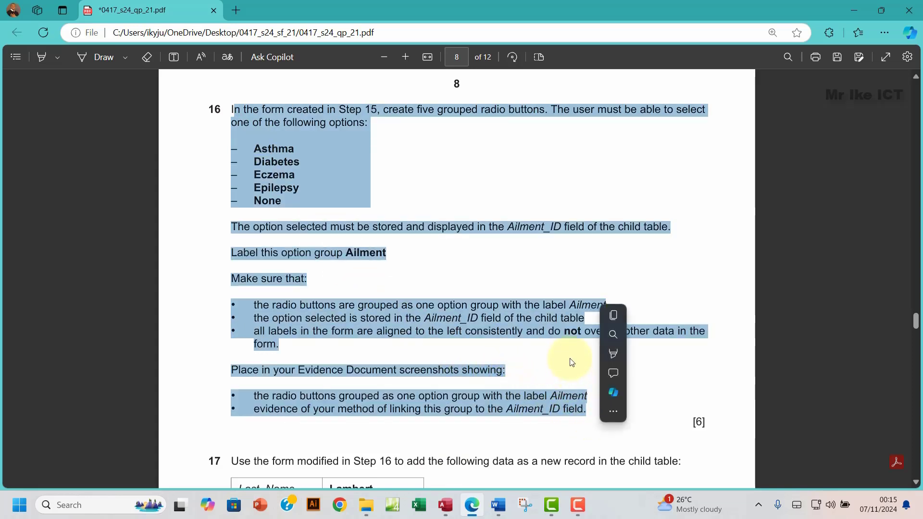
mouse_move(699, 354)
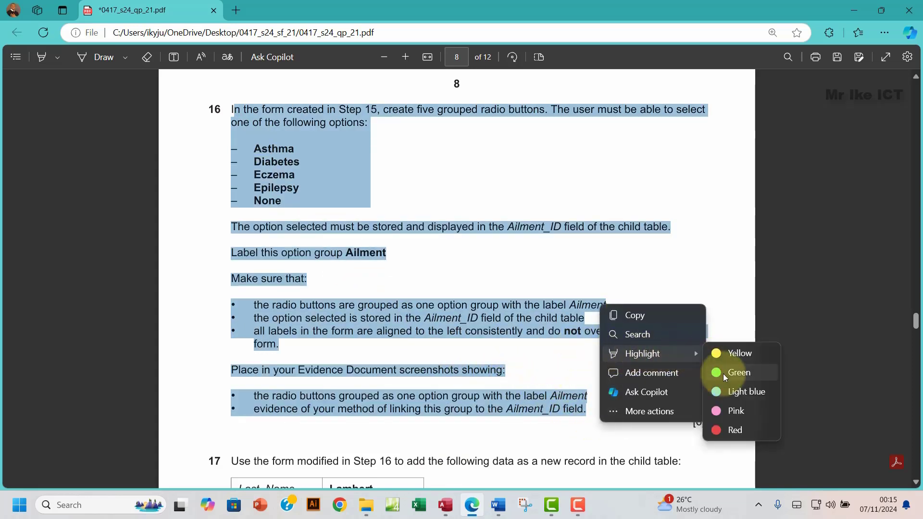
click(725, 373)
Step: Scroll to question 17's data table and select the Last_Name value
scroll(495, 324, down, 5)
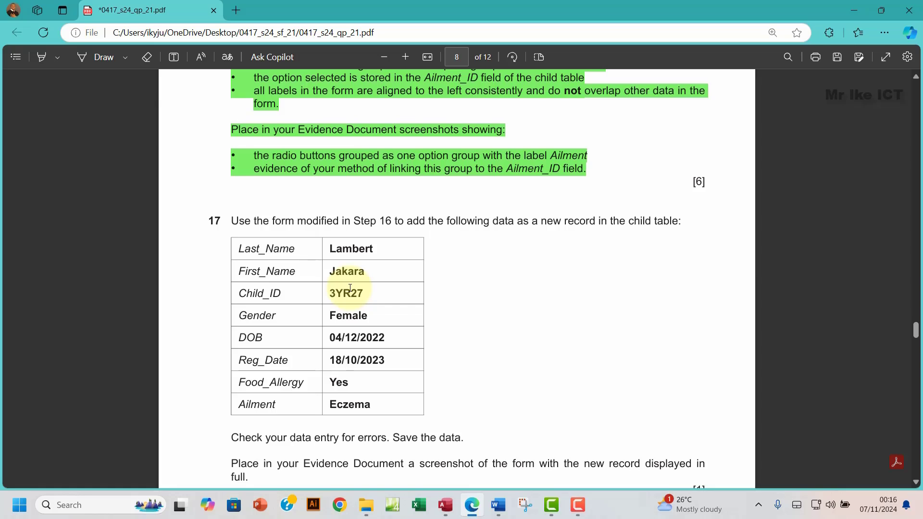
scroll(381, 329, down, 1)
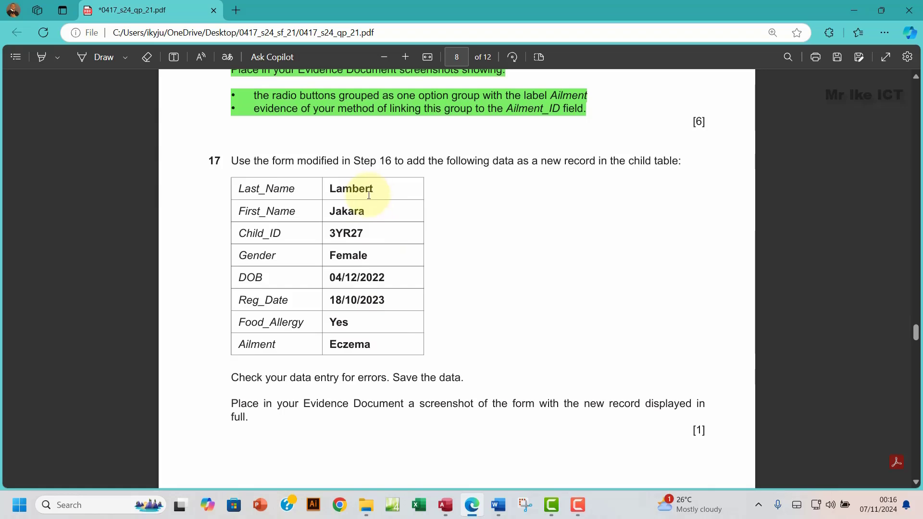
drag(375, 195, 324, 196)
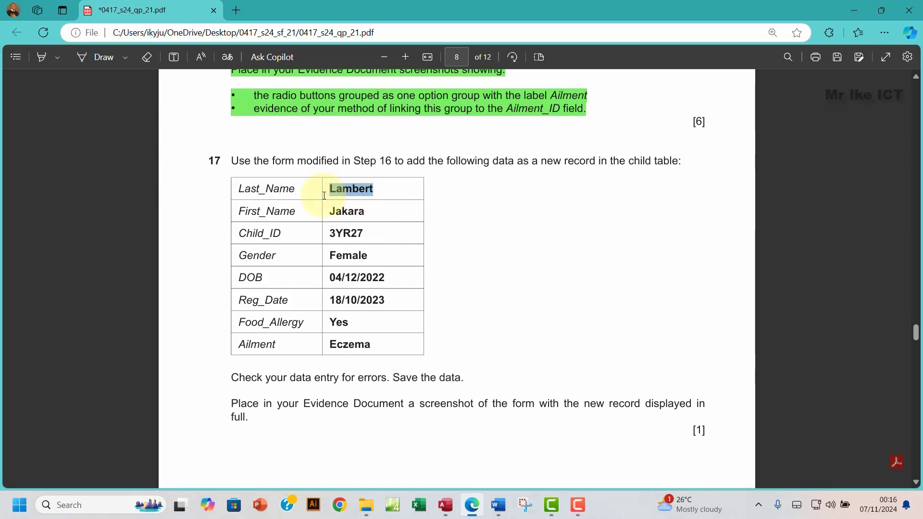
Step: Start a new blank record after the last one and enter the child's surname in Last_Name
click(445, 505)
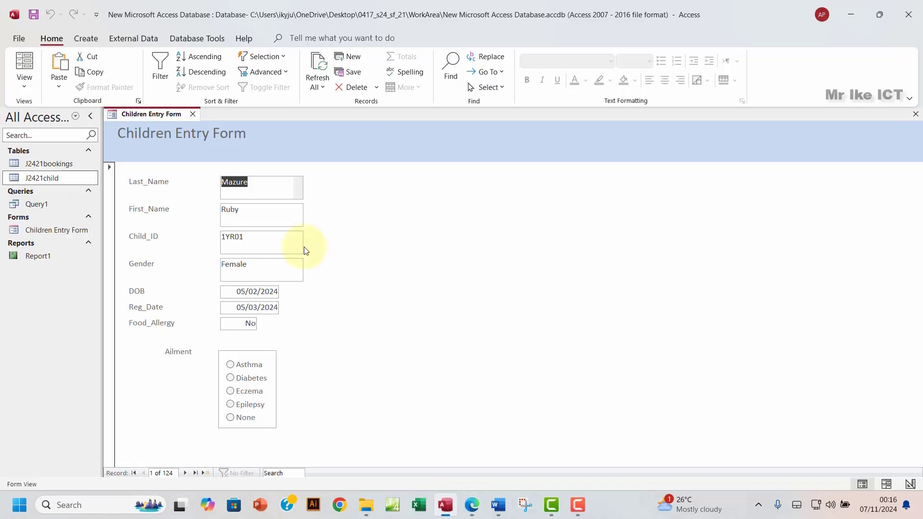
click(196, 474)
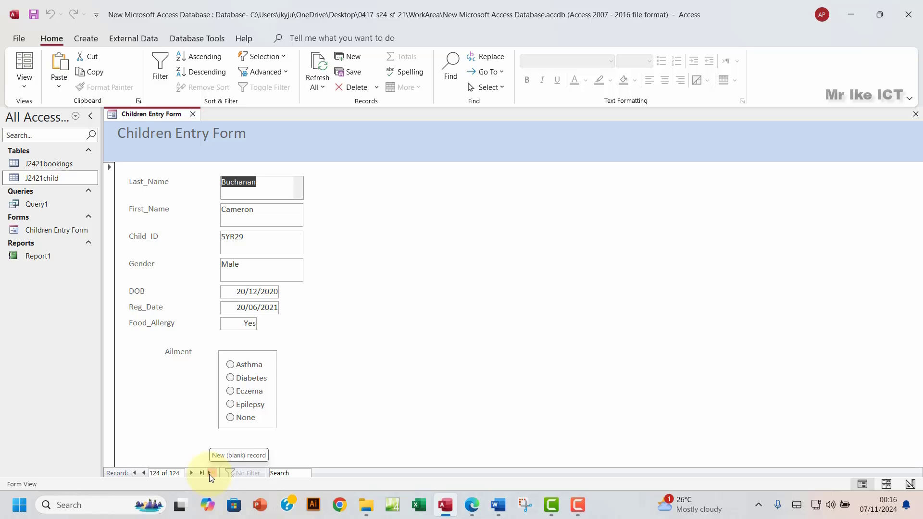
click(211, 474)
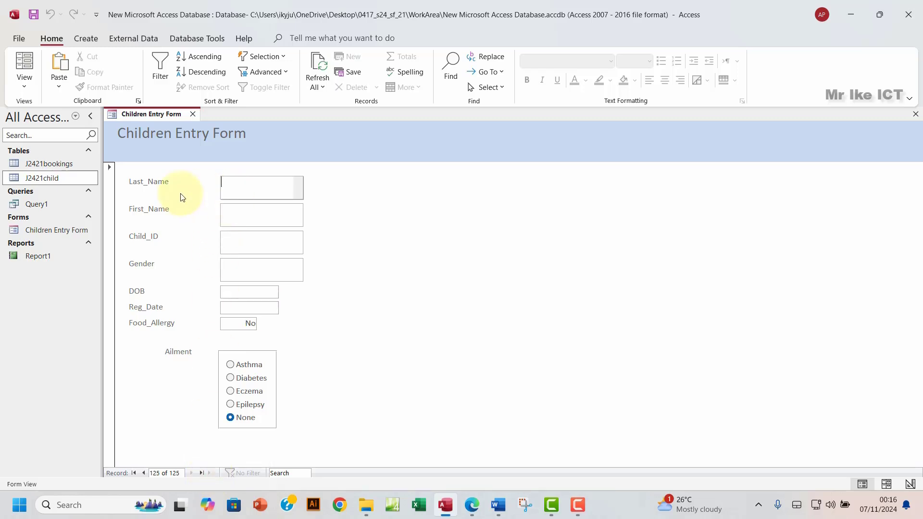
click(242, 184)
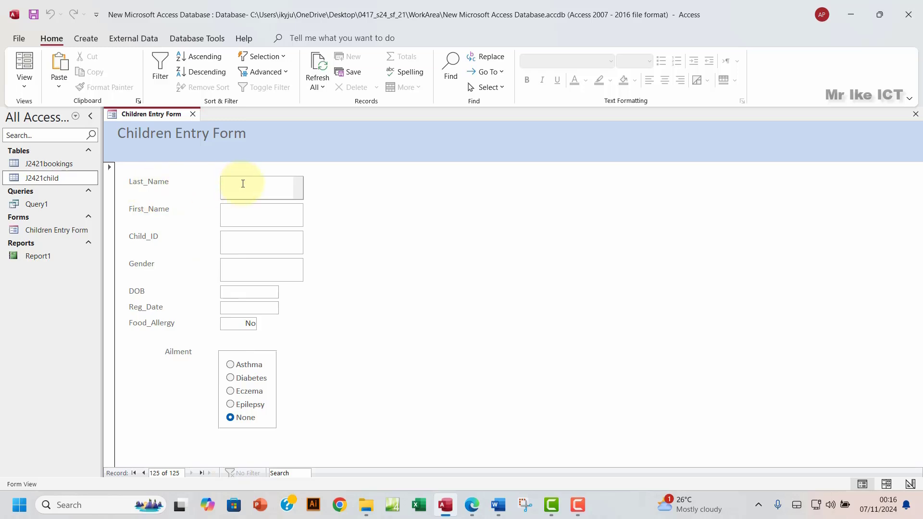
text(Lambert)
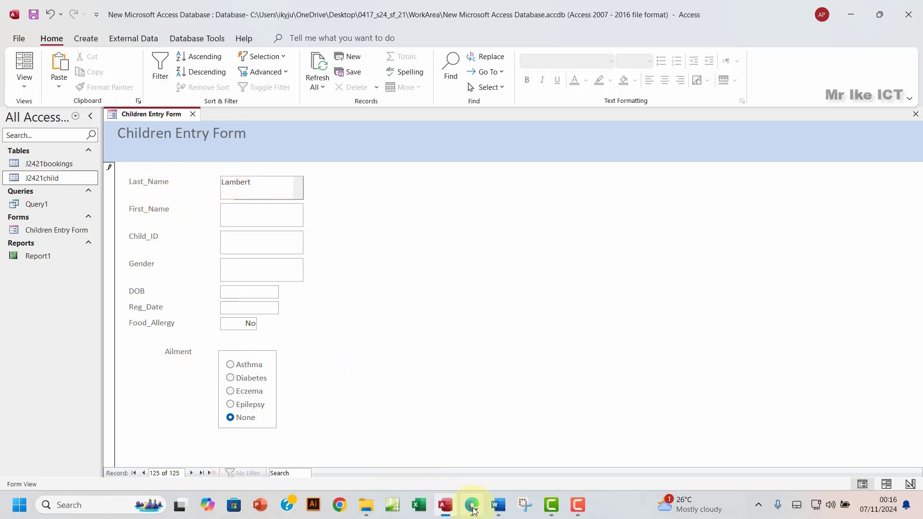
Step: Copy the First_Name value from the exam paper's table into the form
click(473, 511)
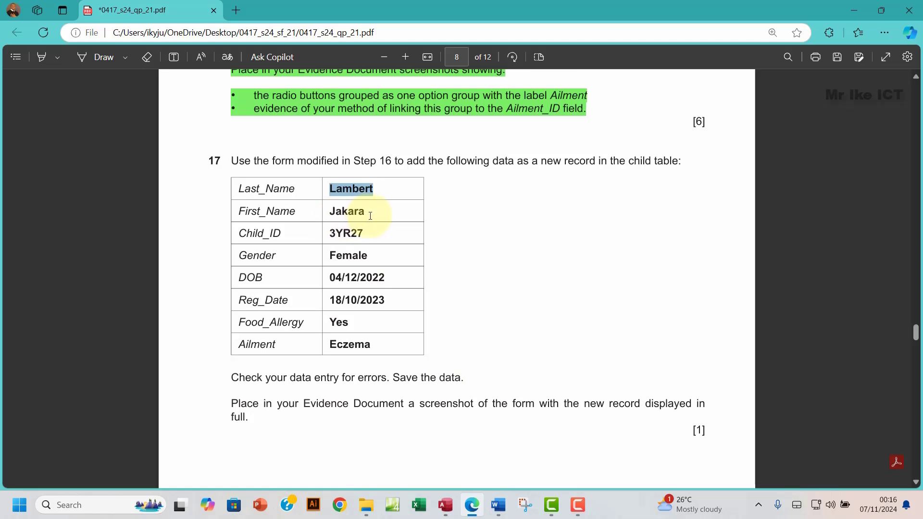
drag(370, 216, 335, 218)
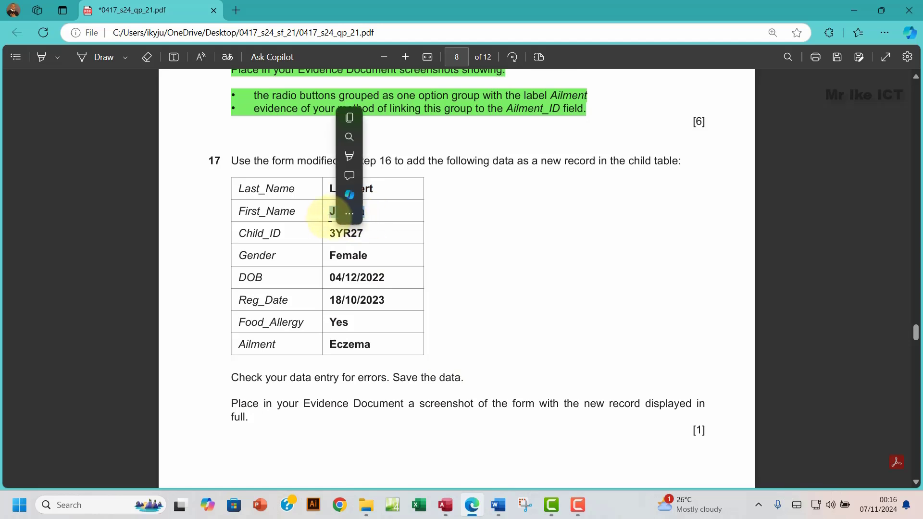
key(ctrl+c)
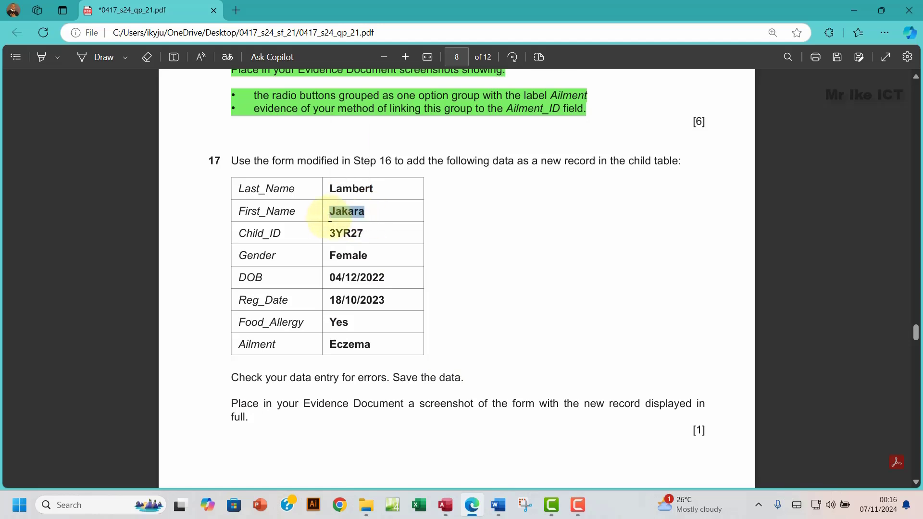
click(446, 506)
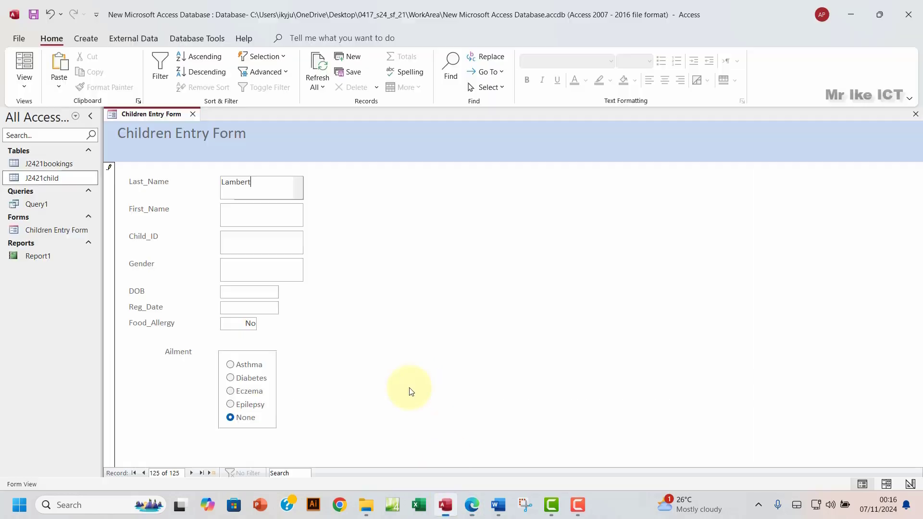
click(235, 215)
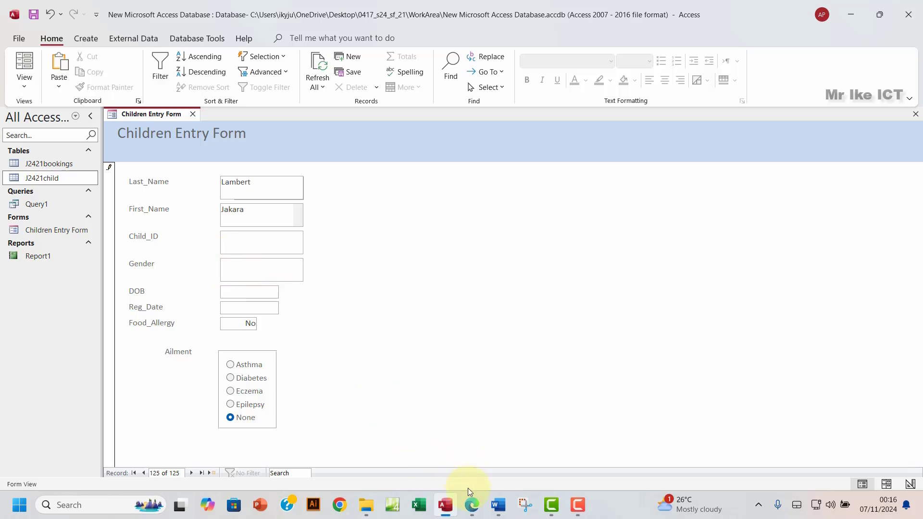
Step: Copy the Child_ID value from the exam paper into the Child_ID field
click(471, 505)
drag(329, 234, 370, 234)
key(ctrl+c)
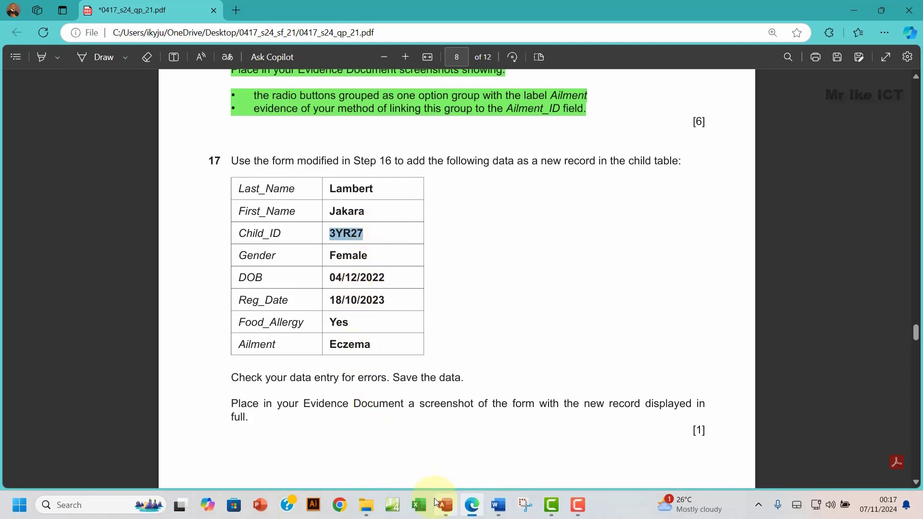
click(446, 505)
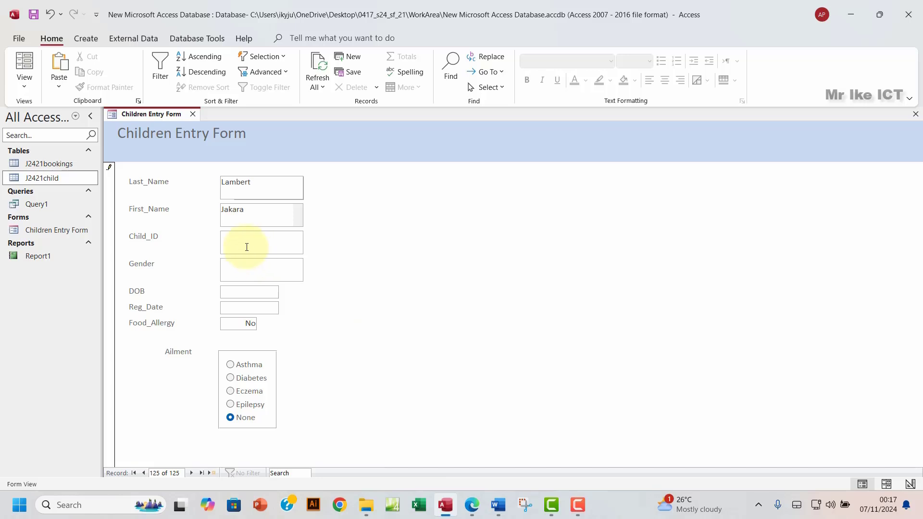
click(247, 246)
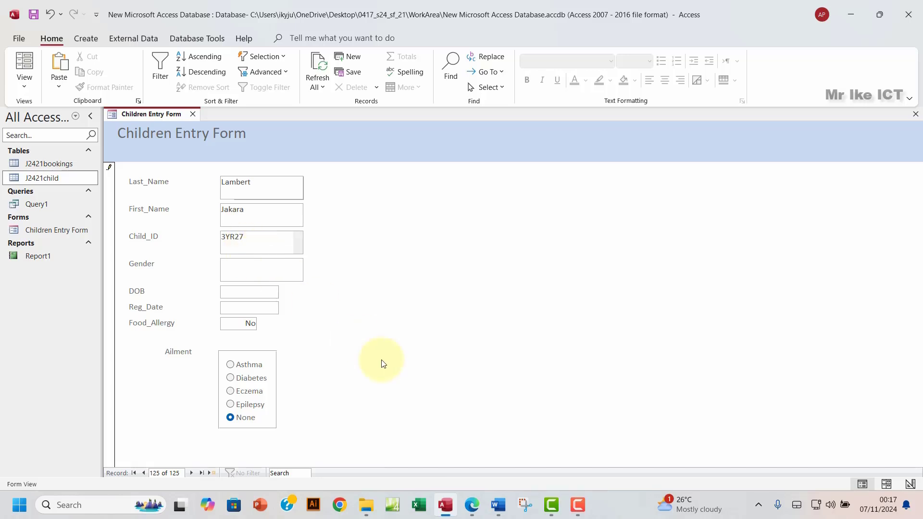
Step: Copy the Gender value Female from the exam paper into the Gender field
click(472, 505)
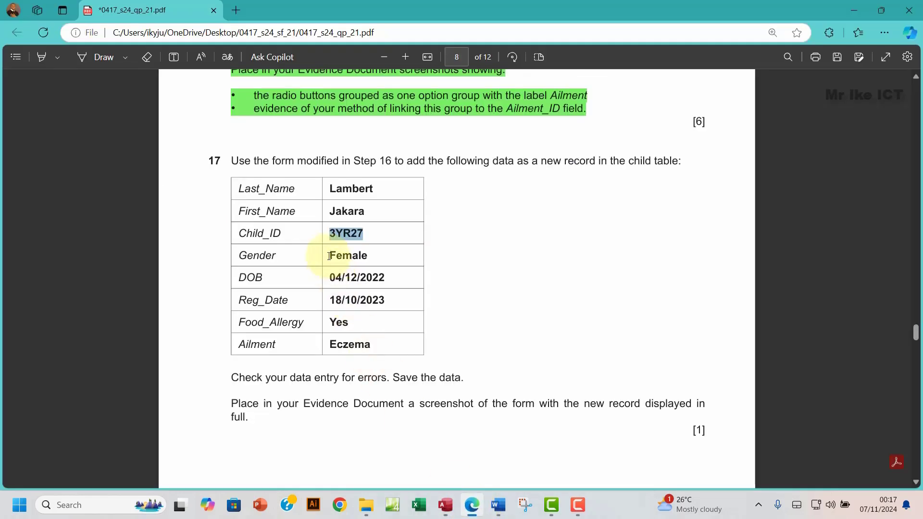
drag(329, 256, 368, 254)
key(ctrl+c)
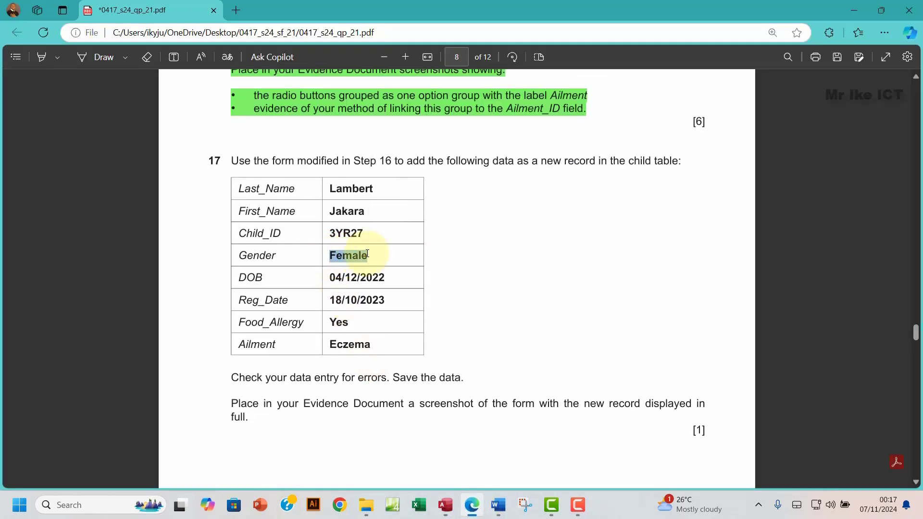
click(446, 506)
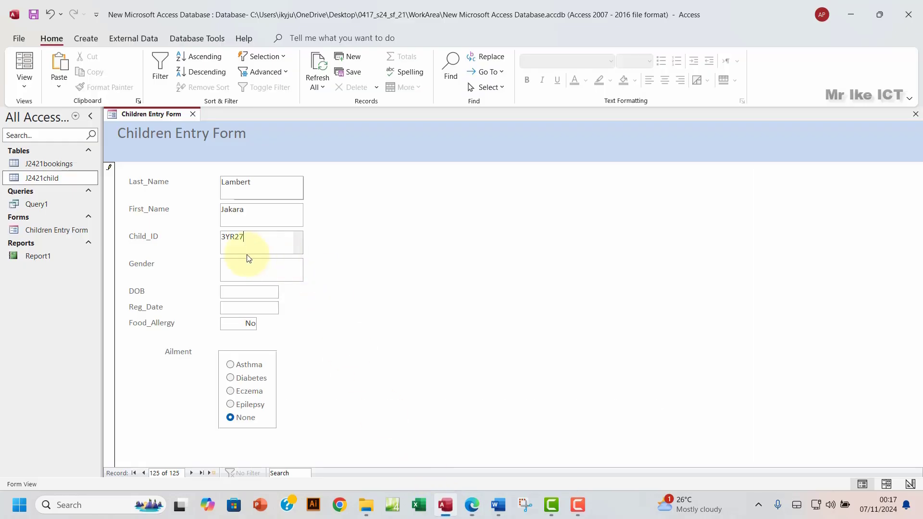
click(233, 269)
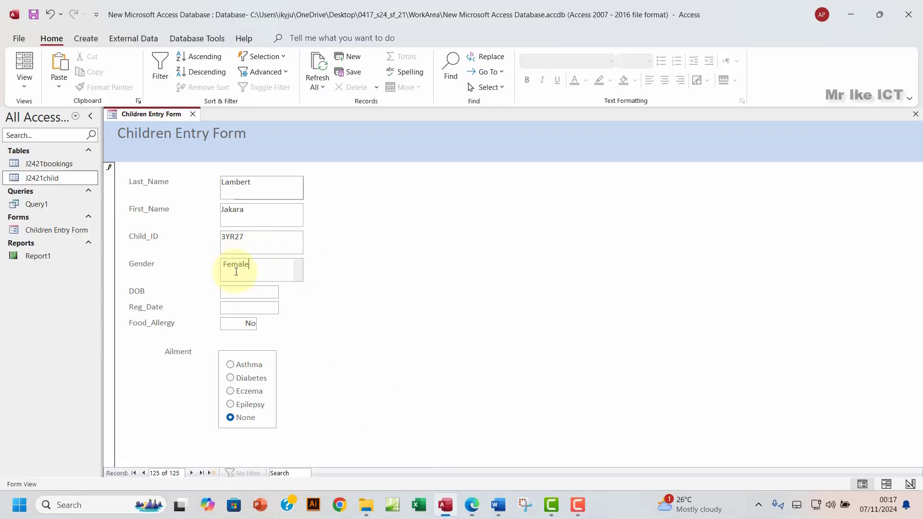
Step: Paste DOB 04/12/2022 and Reg_Date 18/10/2023 from the exam paper into the form
click(472, 505)
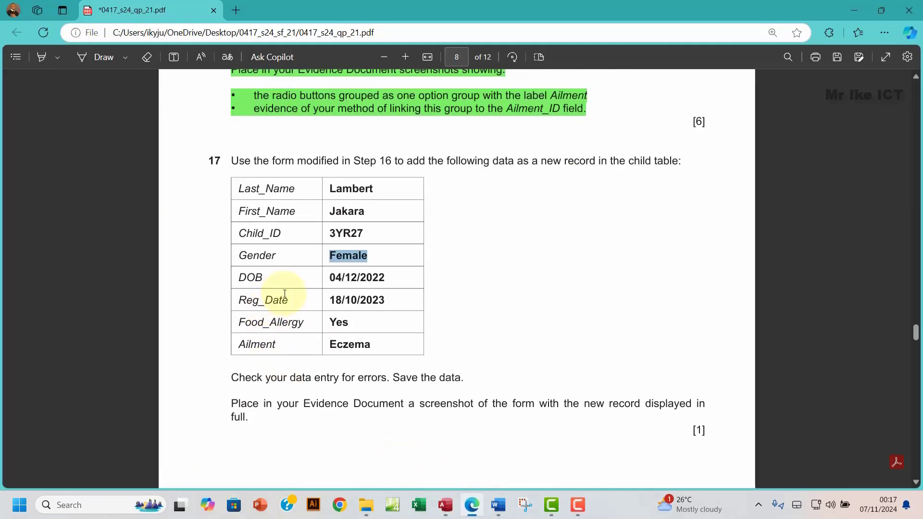
drag(329, 278, 387, 283)
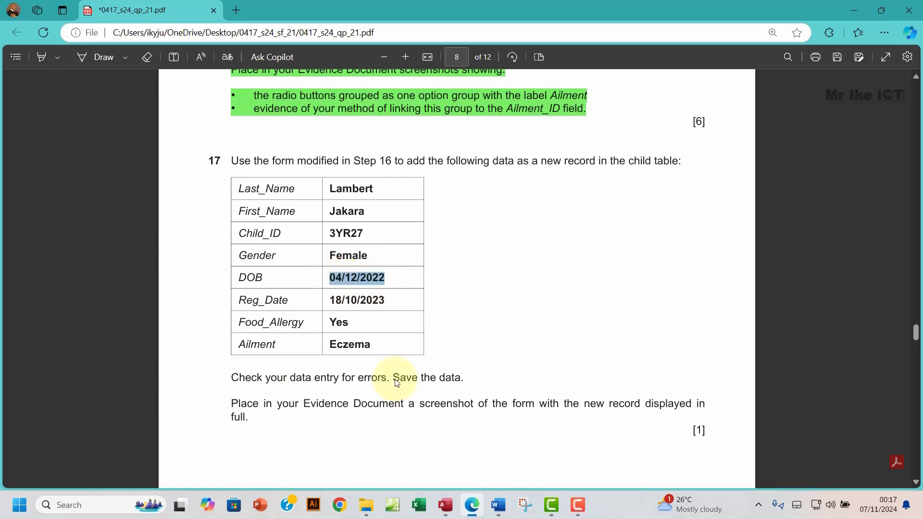
click(445, 511)
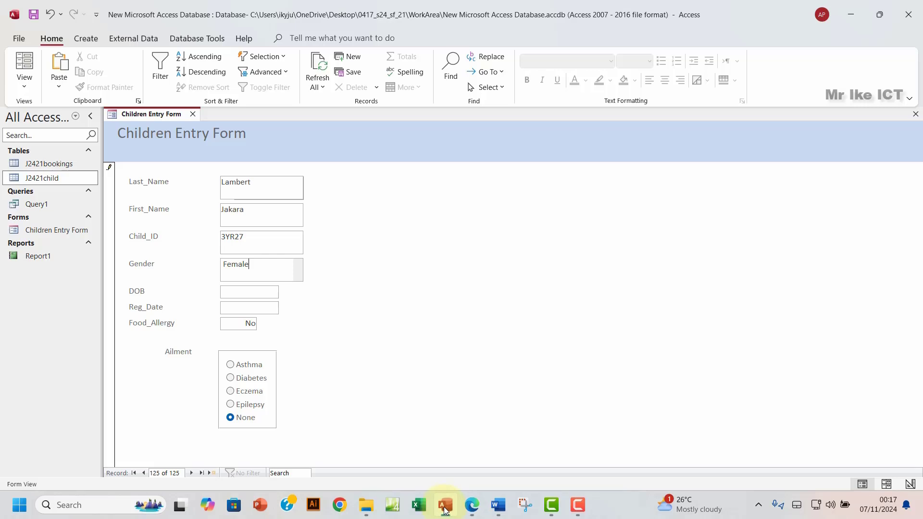
click(229, 291)
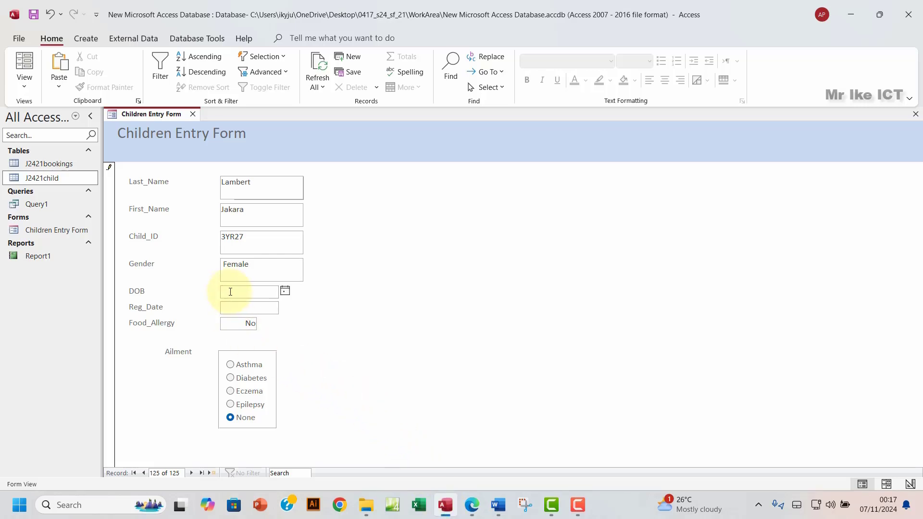
key(ctrl+v)
click(471, 505)
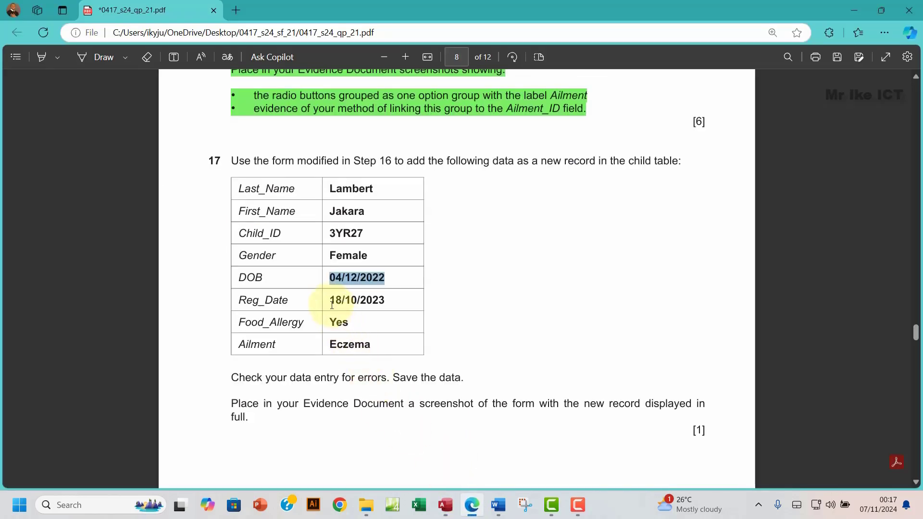
drag(331, 302, 392, 298)
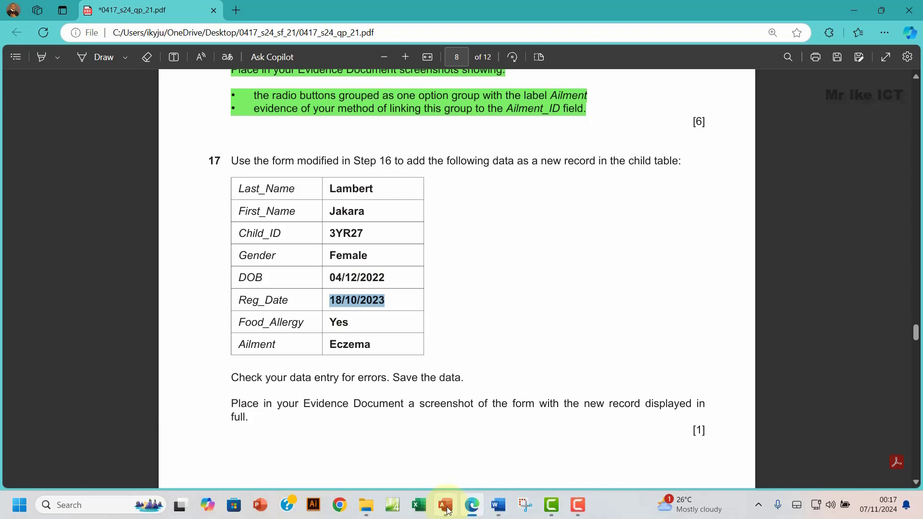
click(446, 505)
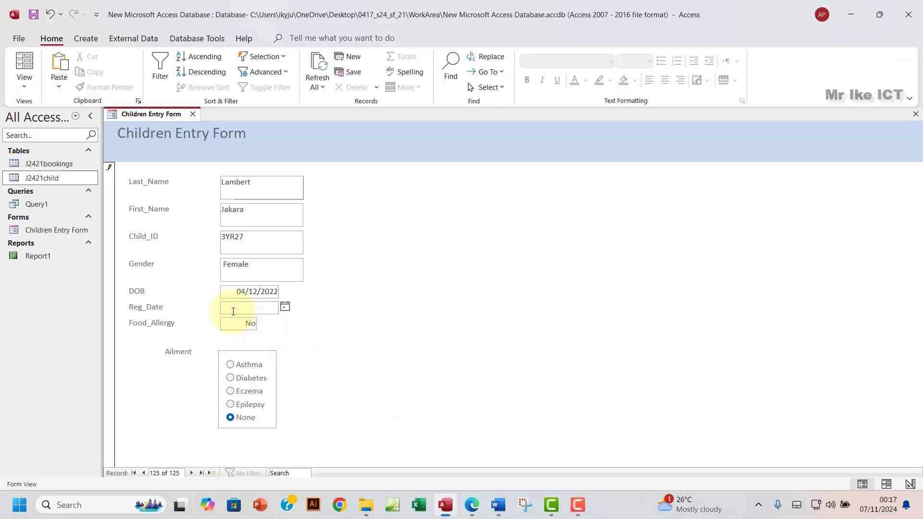
key(ctrl+v)
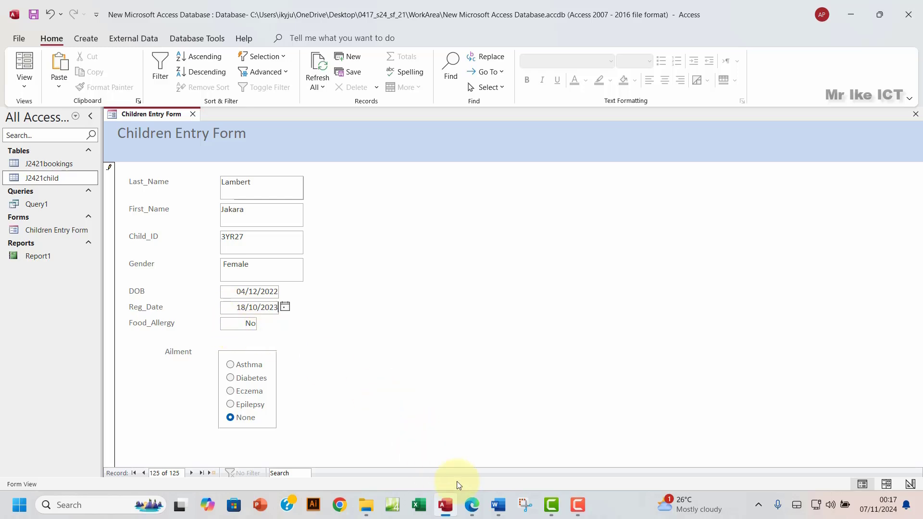
Step: Enter Yes in the Food_Allergy field
click(473, 509)
double_click(339, 322)
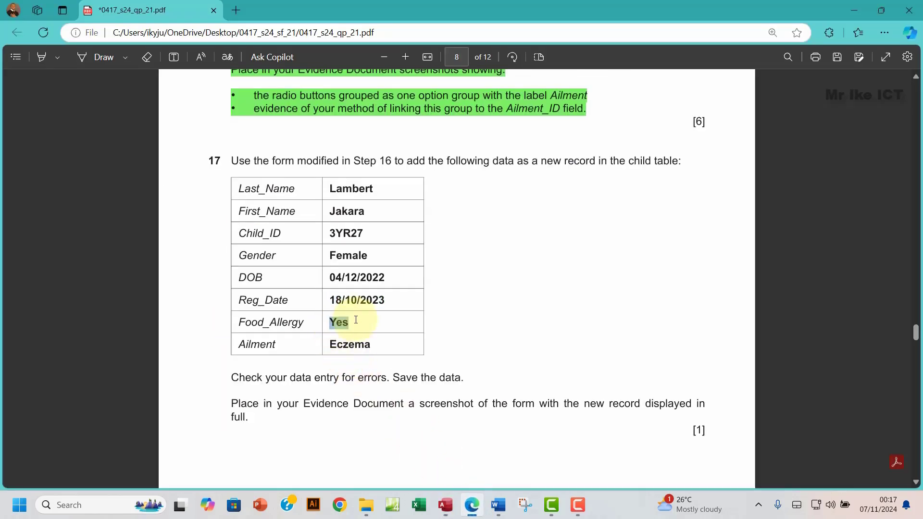
key(ctrl+c)
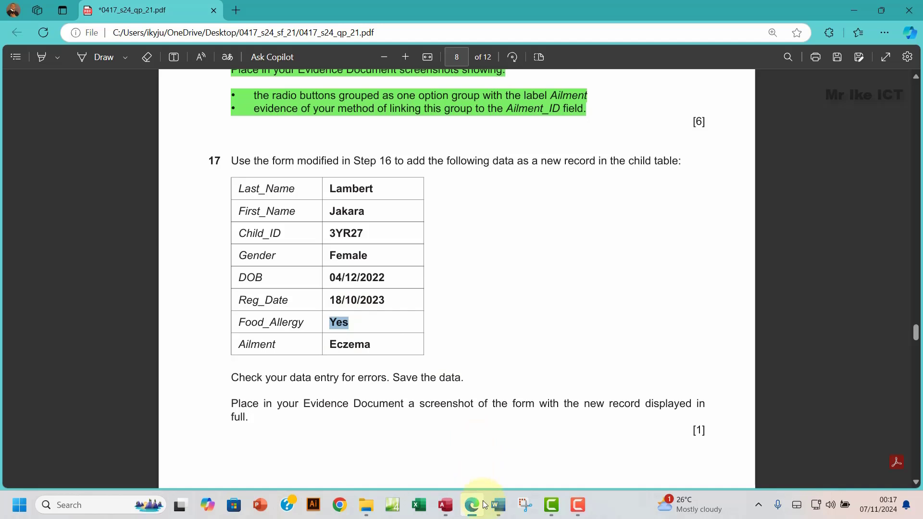
click(445, 506)
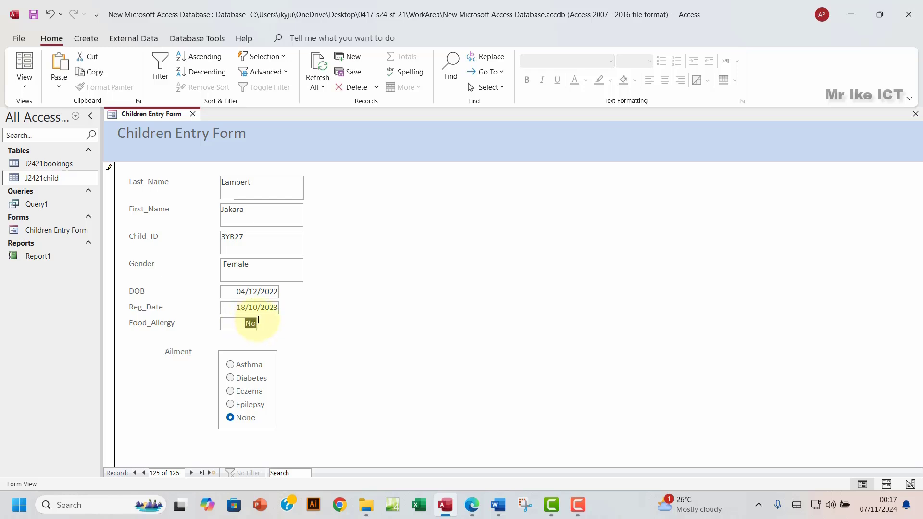
text(Yes)
Step: Choose the Eczema ailment option and start a screen capture of the completed form
click(476, 512)
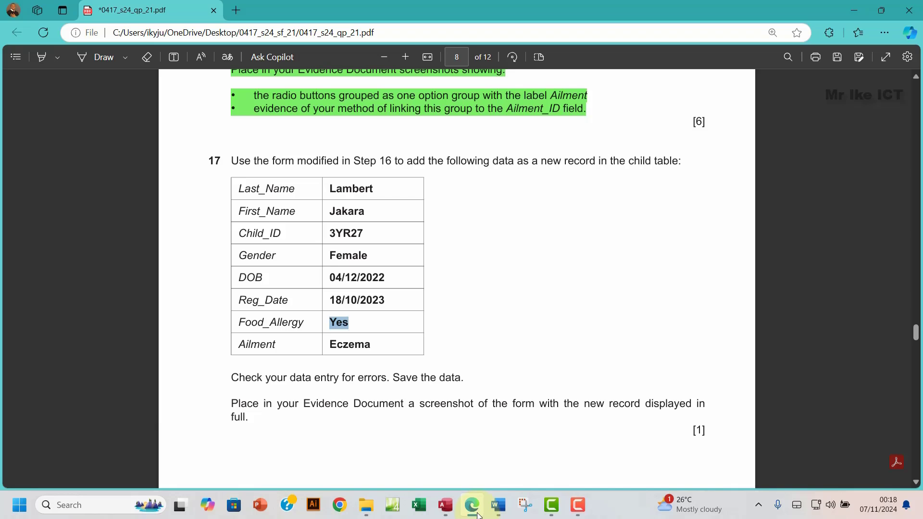
drag(330, 345, 371, 341)
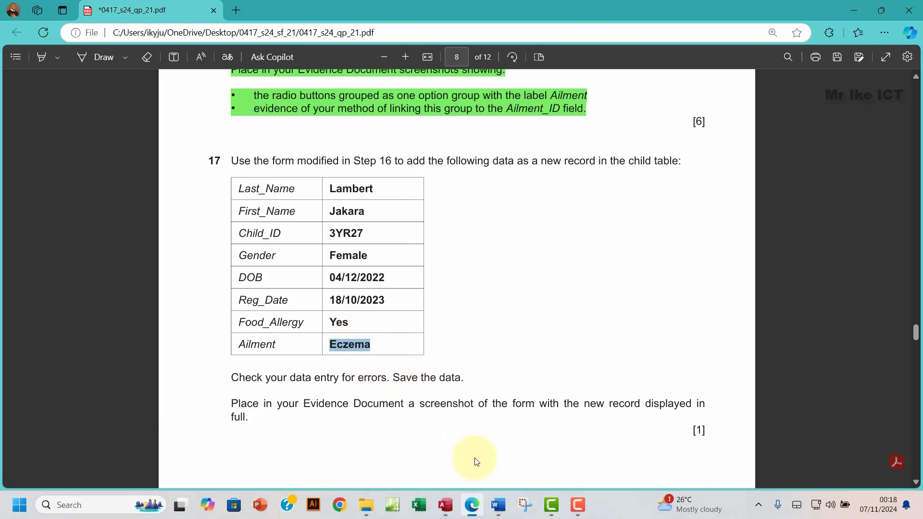
click(446, 505)
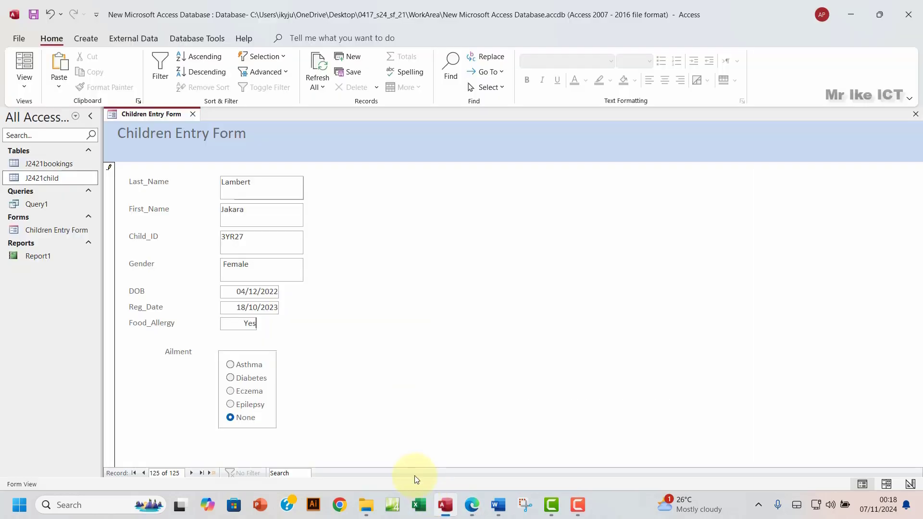
click(230, 391)
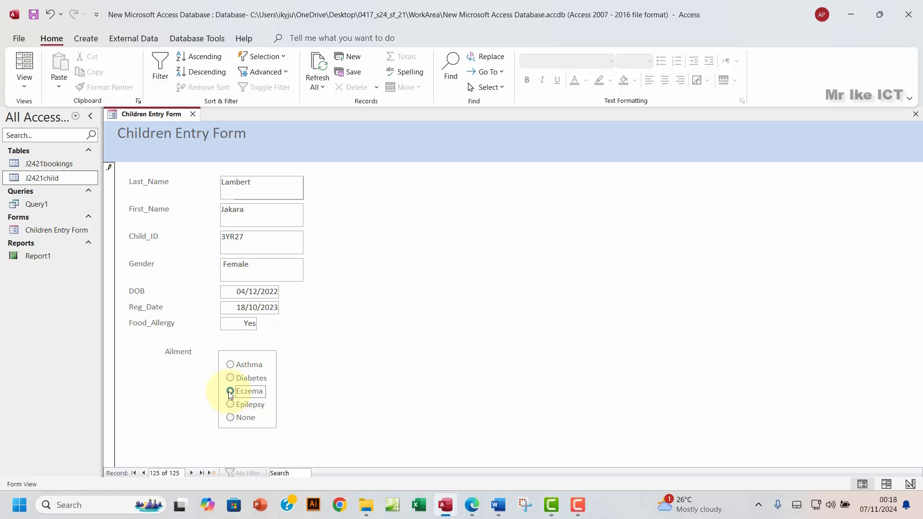
click(469, 505)
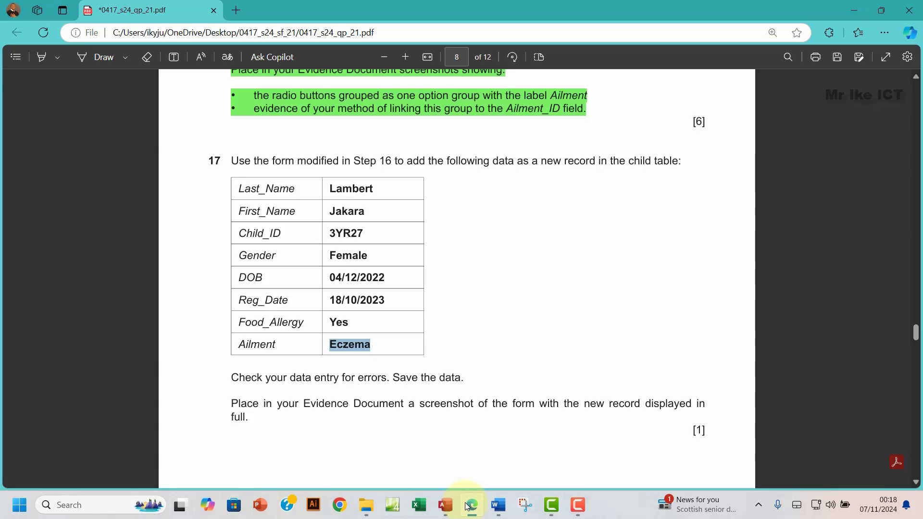
click(467, 506)
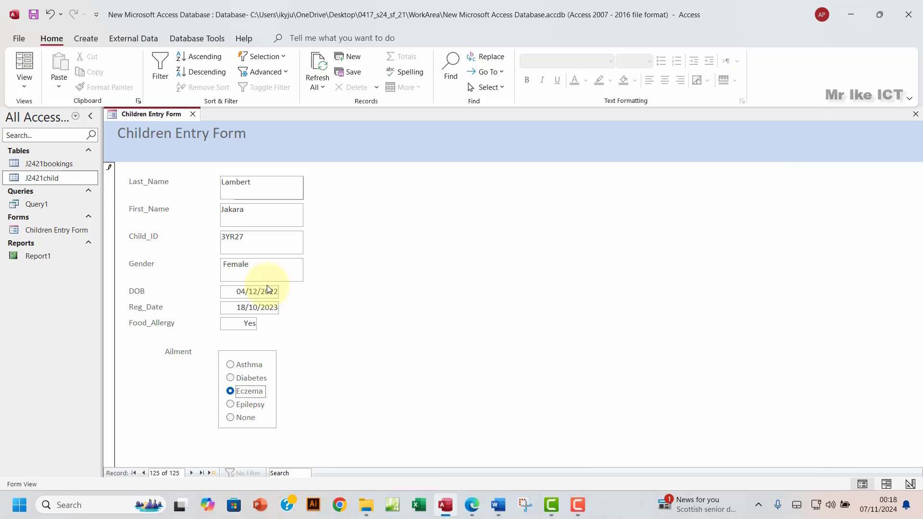
key(super+shift+s)
Step: Snip the Children Entry Form and paste it under Step 17 evidence in the Word document
drag(103, 102, 316, 434)
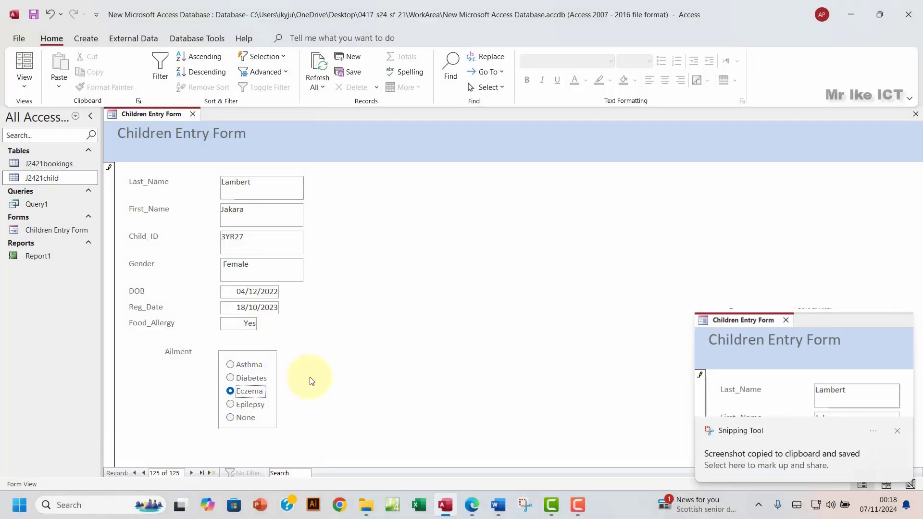
click(472, 512)
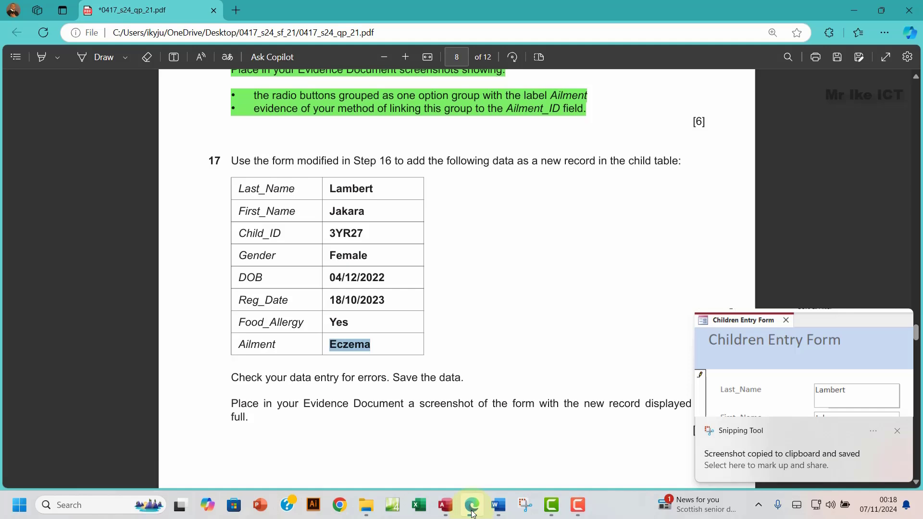
click(498, 506)
scroll(385, 361, down, 5)
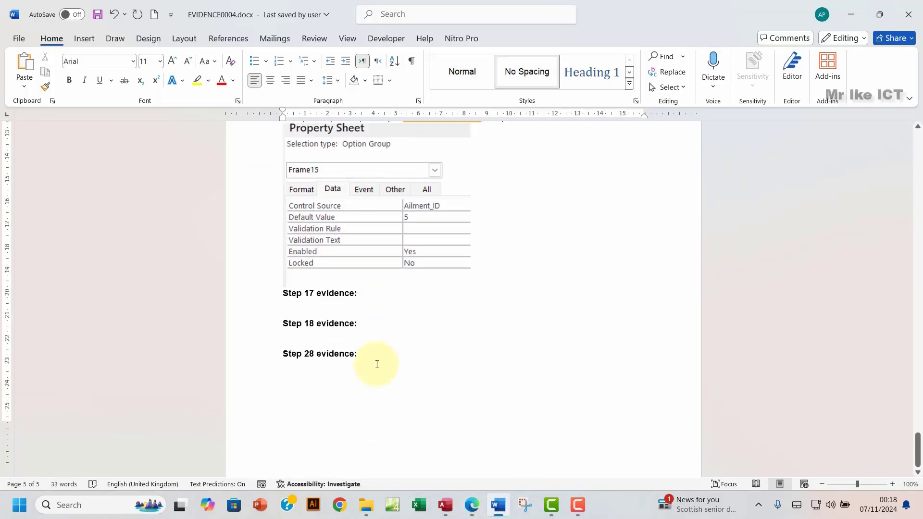
click(290, 287)
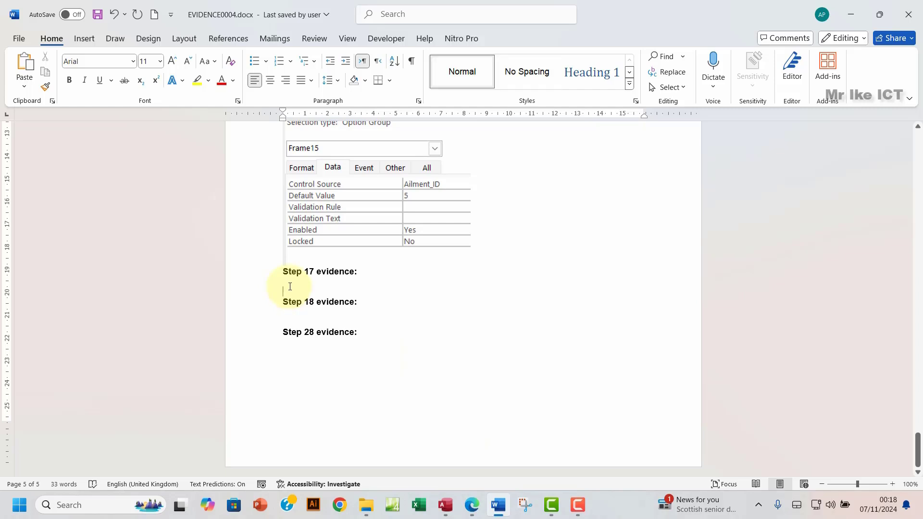
key(ctrl+v)
scroll(289, 288, down, 3)
scroll(289, 287, up, 3)
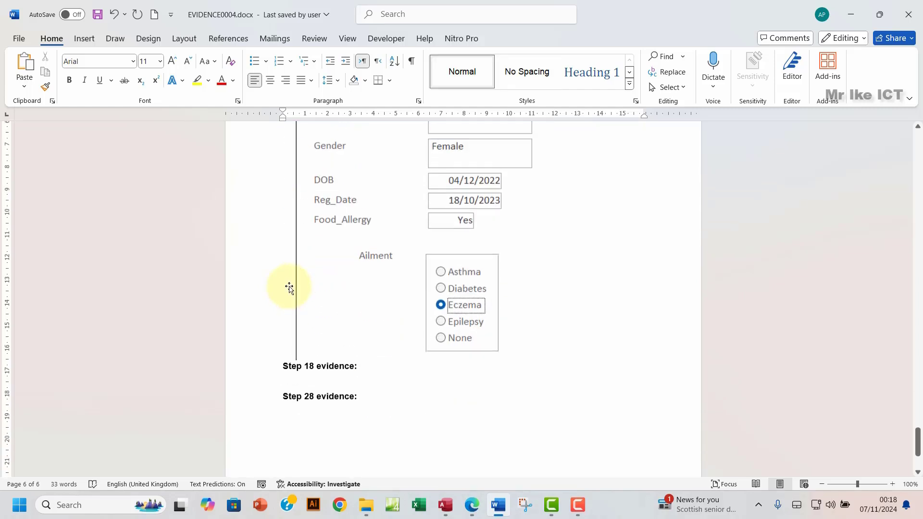
scroll(289, 287, up, 3)
scroll(290, 287, down, 3)
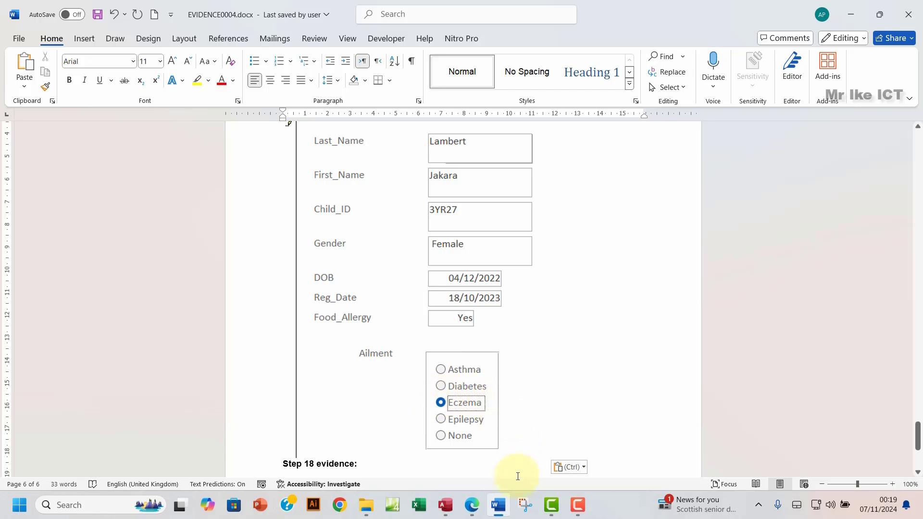
click(472, 505)
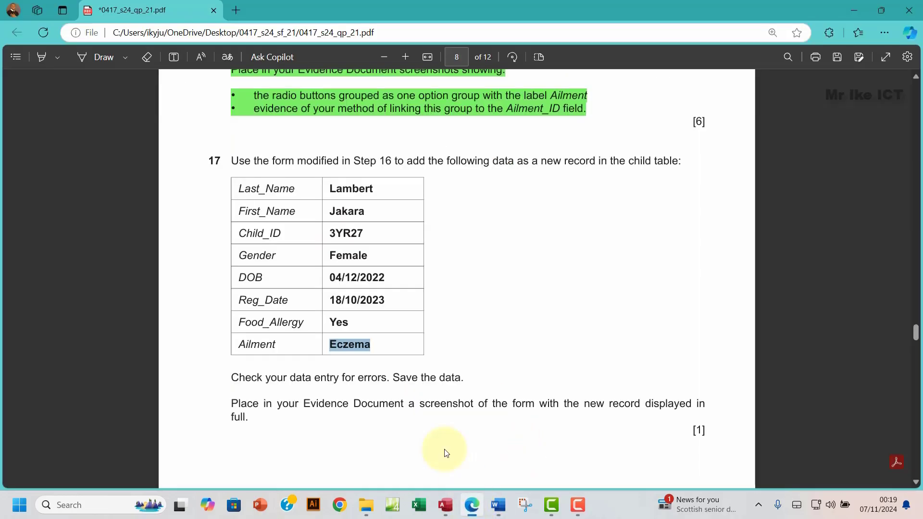
Step: Save the new 3YR27 record and scroll the exam paper to question 18
click(445, 505)
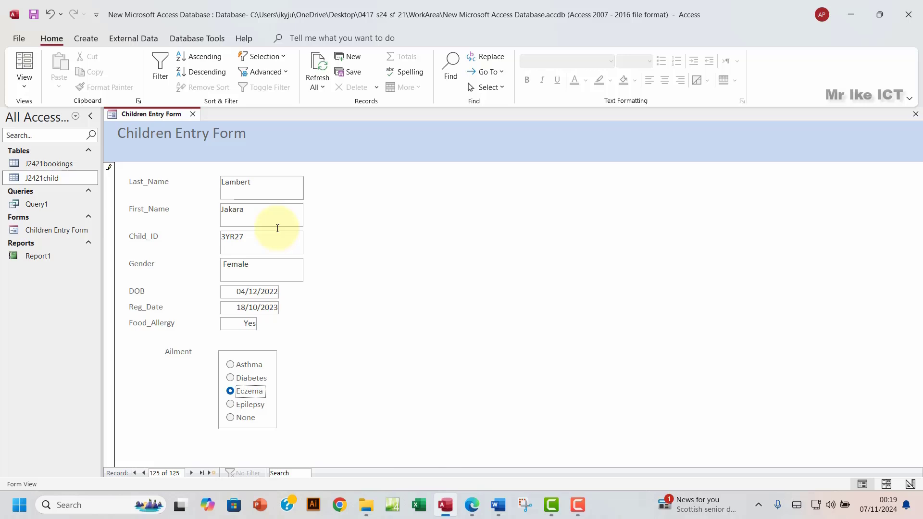
click(34, 15)
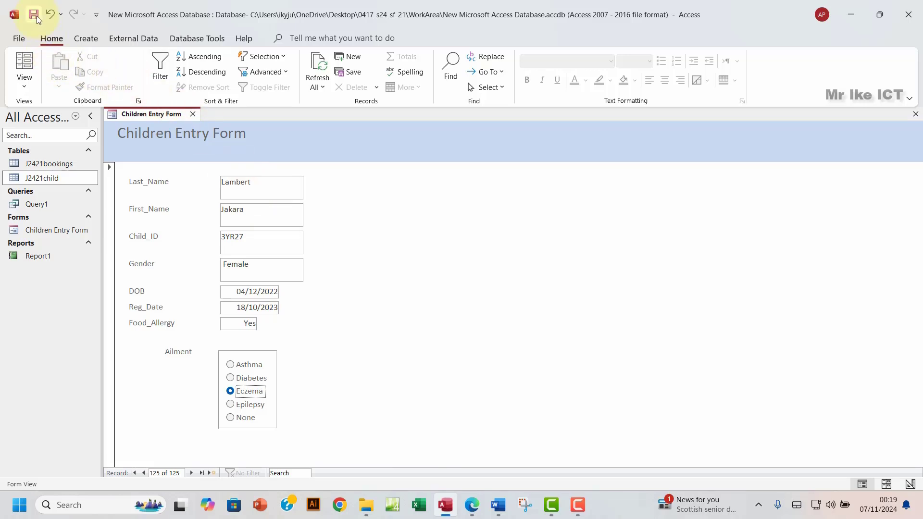
click(469, 509)
scroll(418, 357, down, 1)
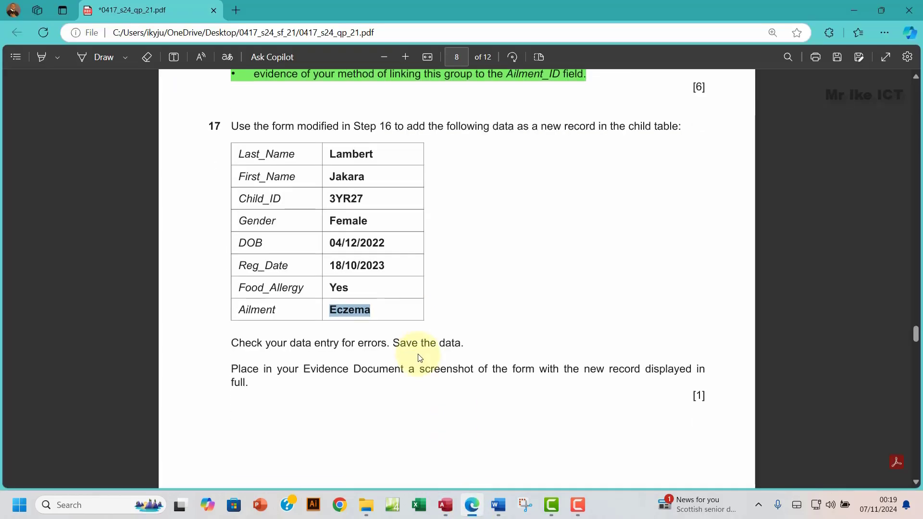
scroll(418, 357, down, 6)
scroll(418, 357, down, 2)
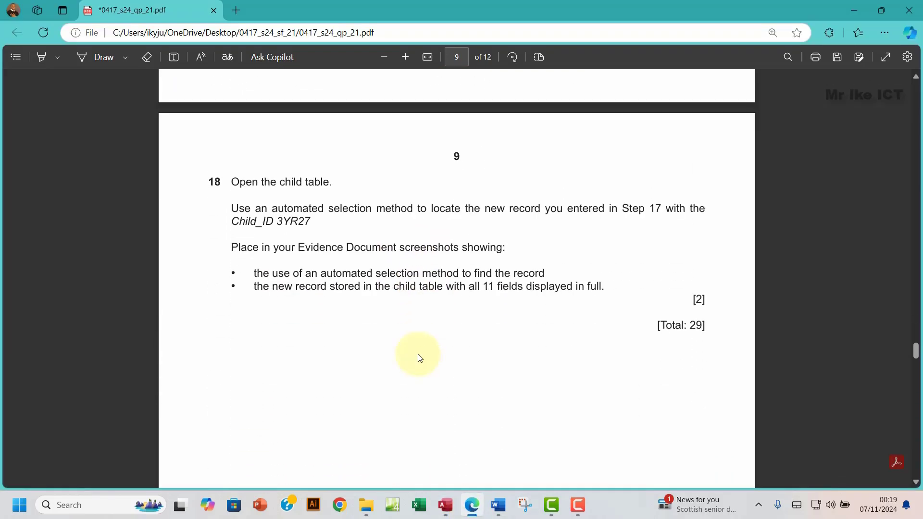
scroll(420, 358, up, 4)
scroll(420, 359, down, 4)
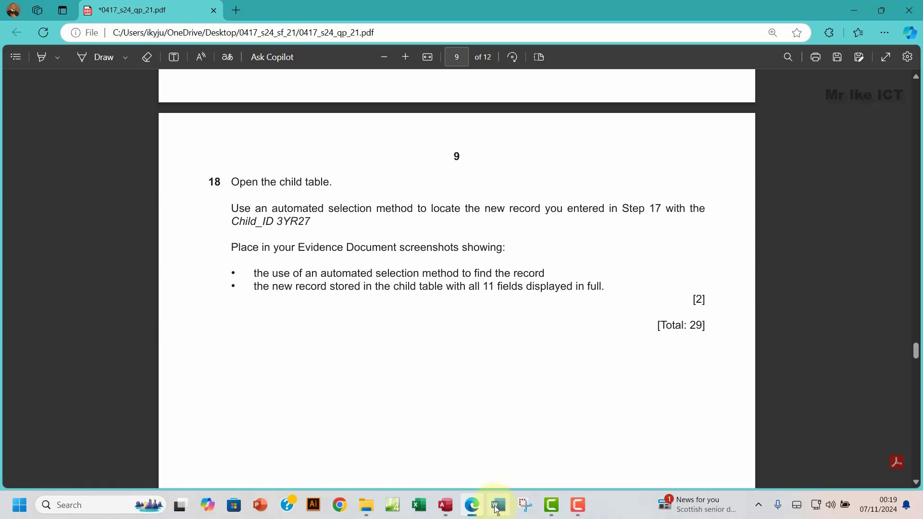
Step: Close the entry form, open the J2421child table, and copy 3YR27 from question 18
click(457, 513)
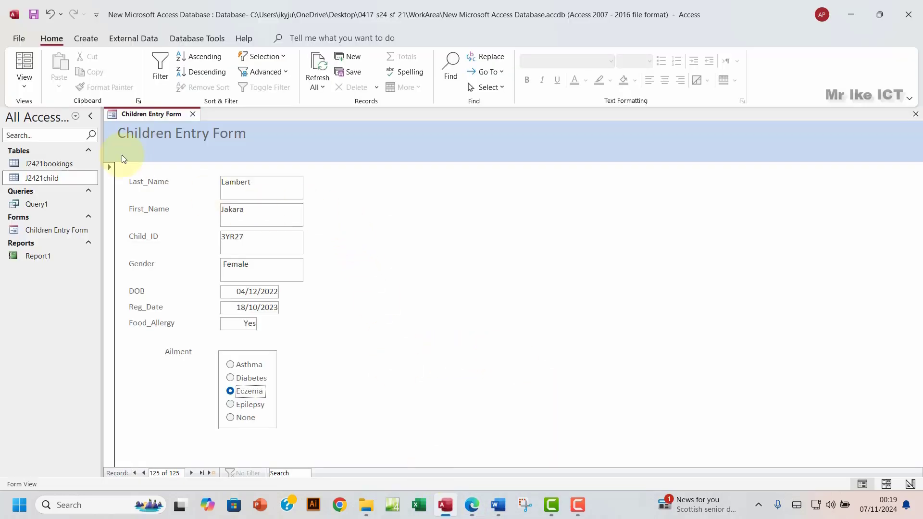
click(916, 114)
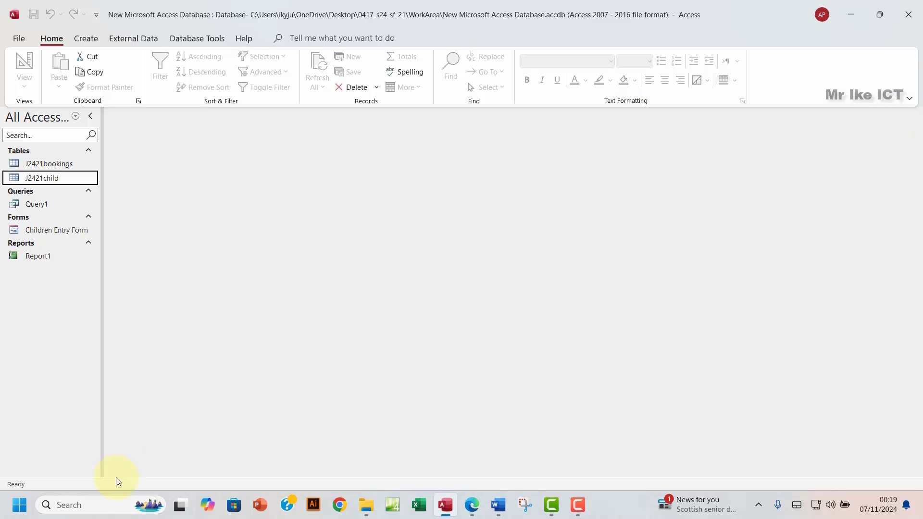
click(473, 506)
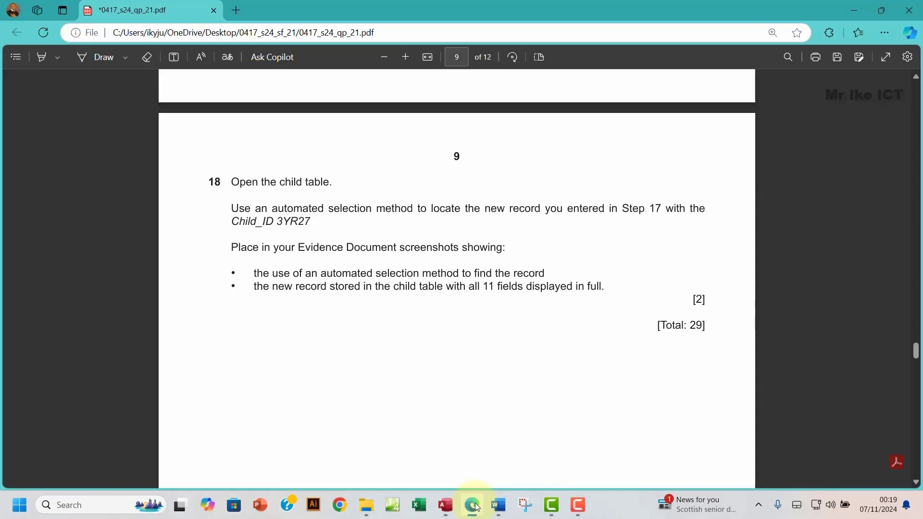
click(473, 506)
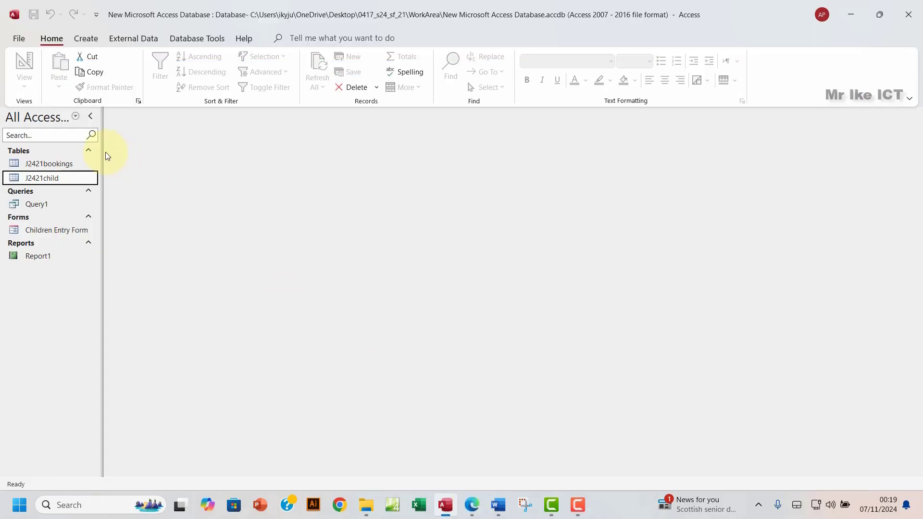
double_click(57, 179)
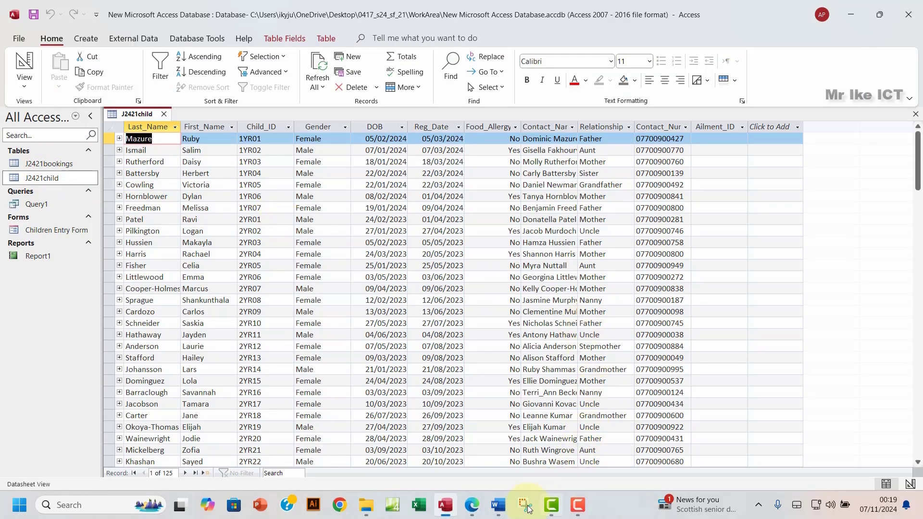
click(473, 506)
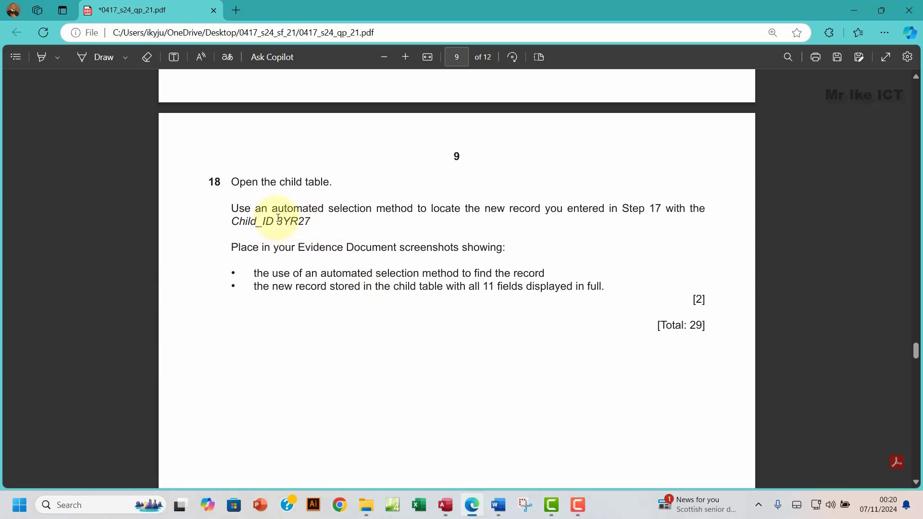
drag(281, 222, 309, 219)
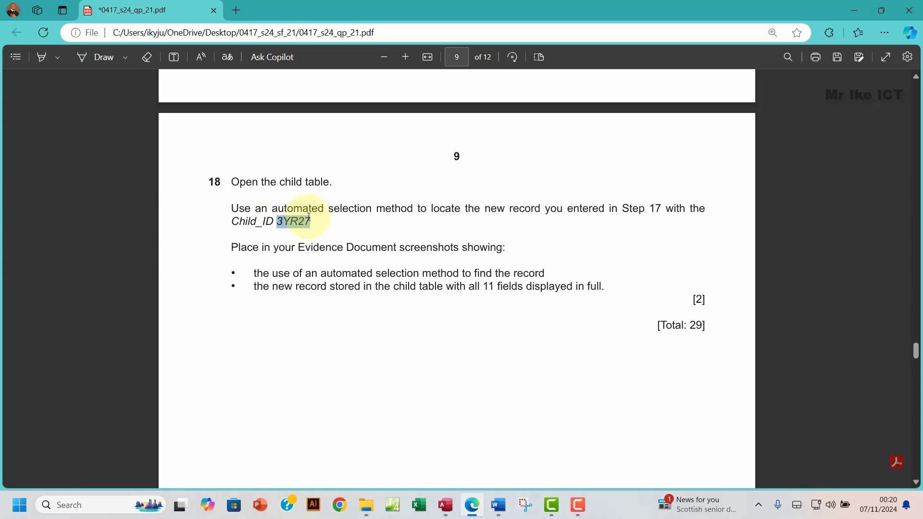
click(333, 118)
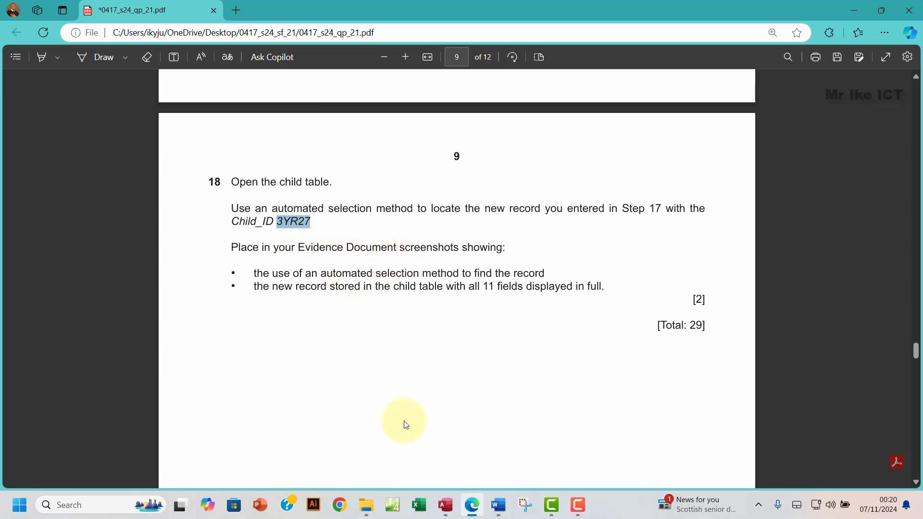
click(446, 505)
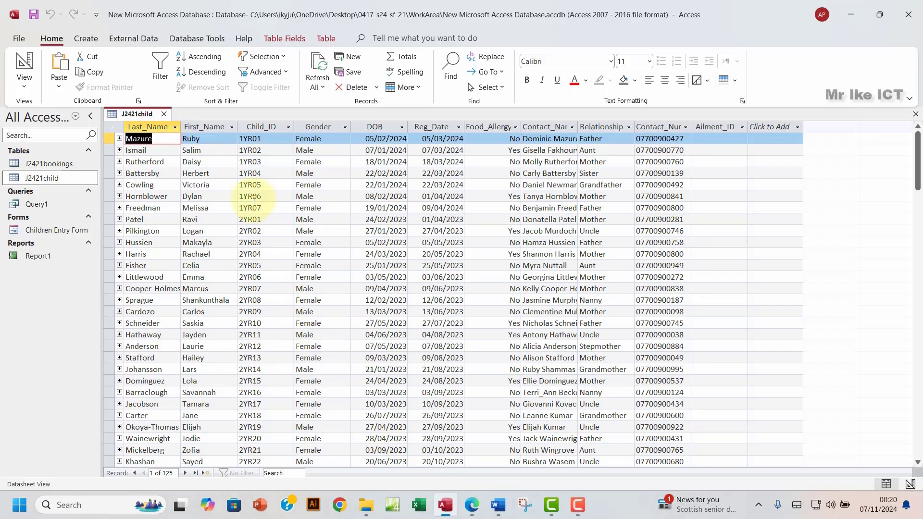
Step: Filter the Child_ID column to equal 3YR27, then check the result against the exam paper
click(290, 127)
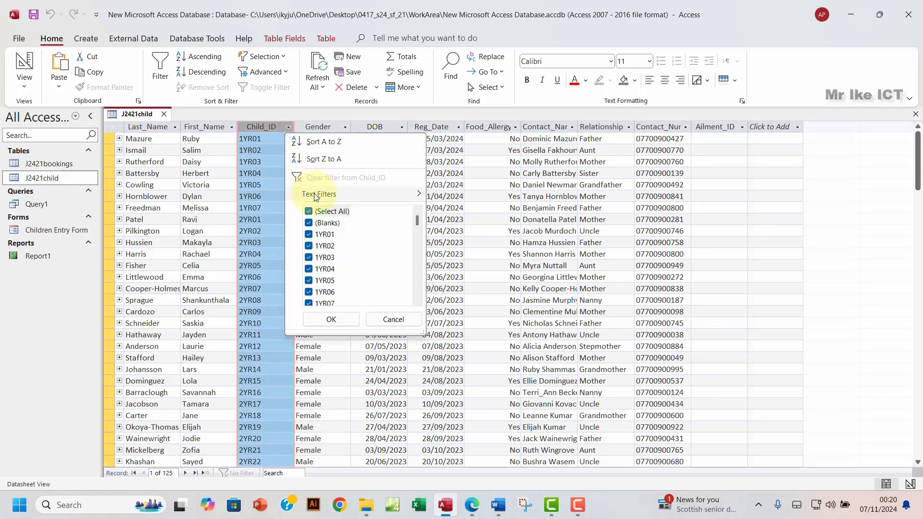
mouse_move(322, 194)
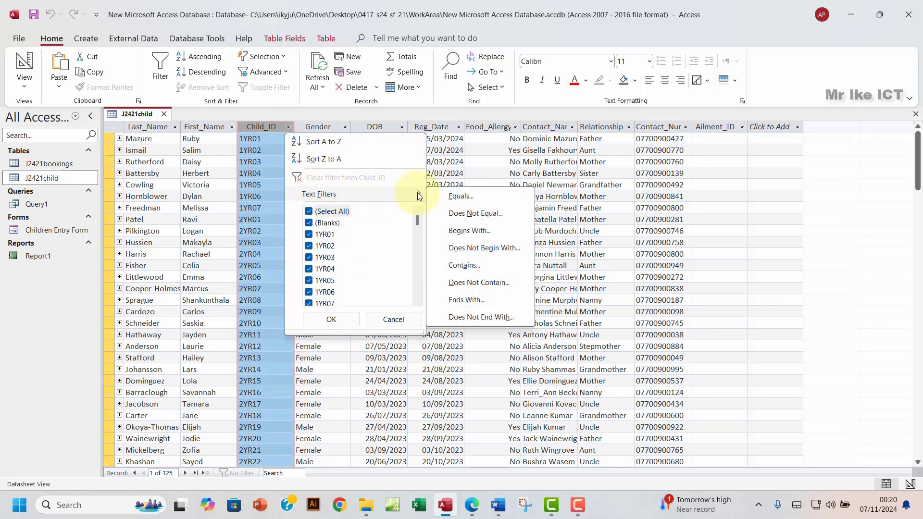
click(461, 196)
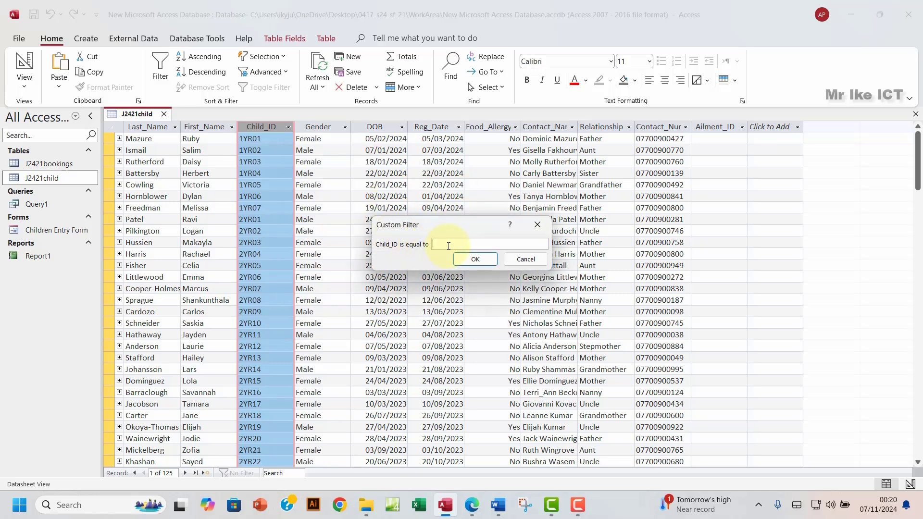
text(3YR27)
click(476, 260)
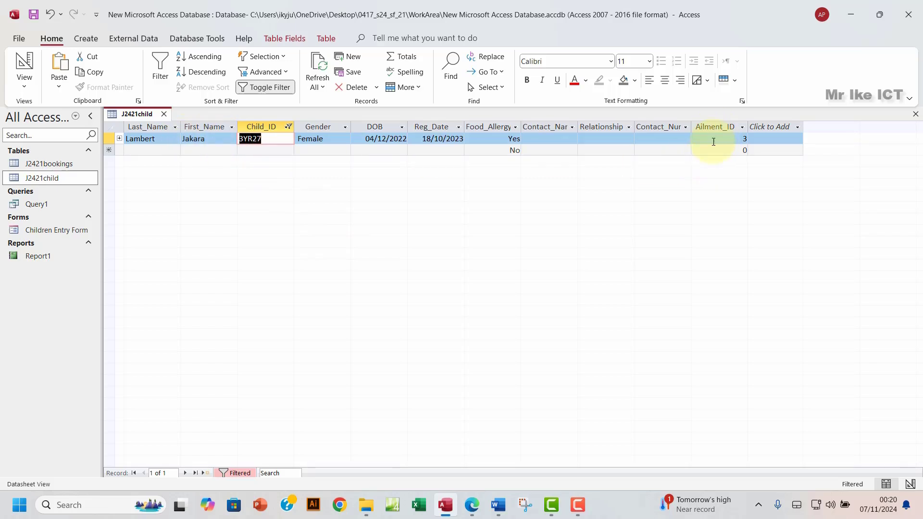
click(473, 505)
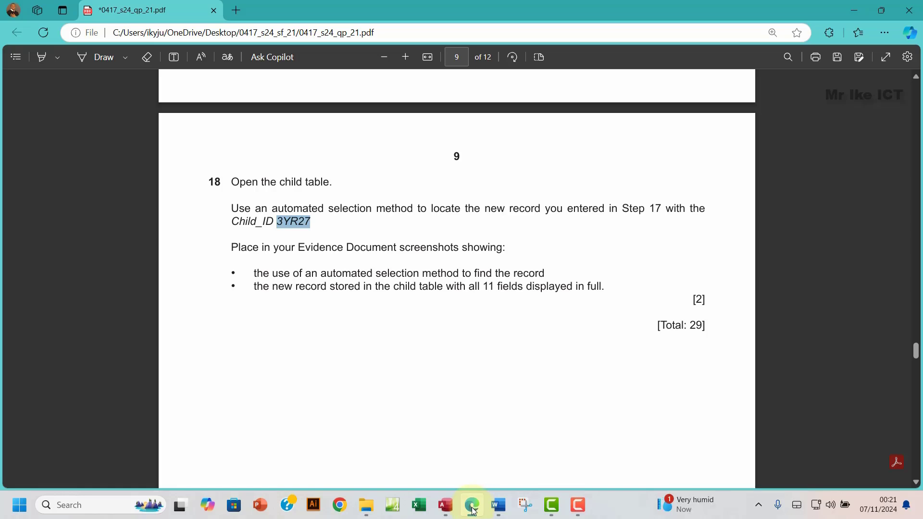
click(445, 508)
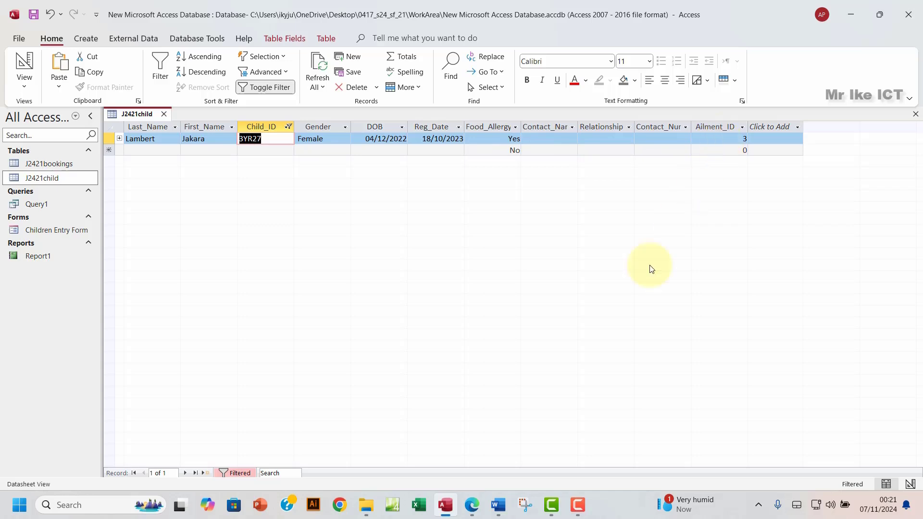
click(472, 506)
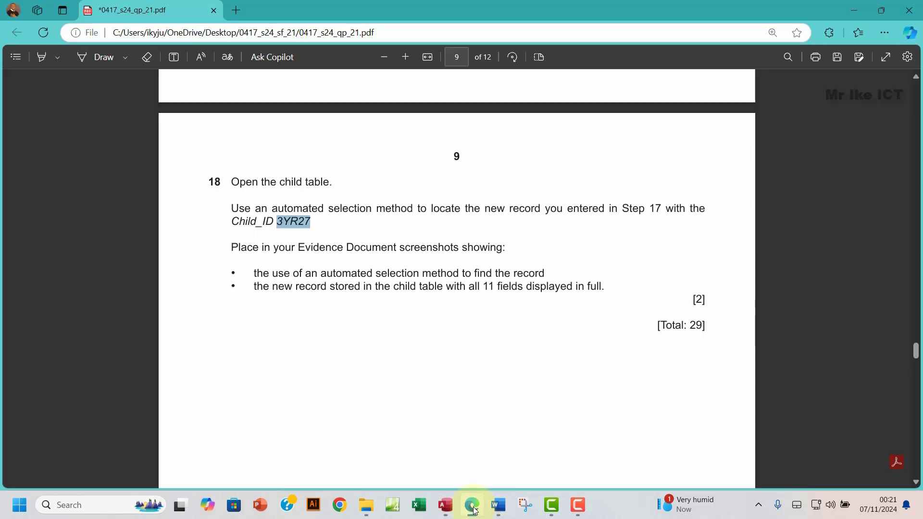
click(472, 506)
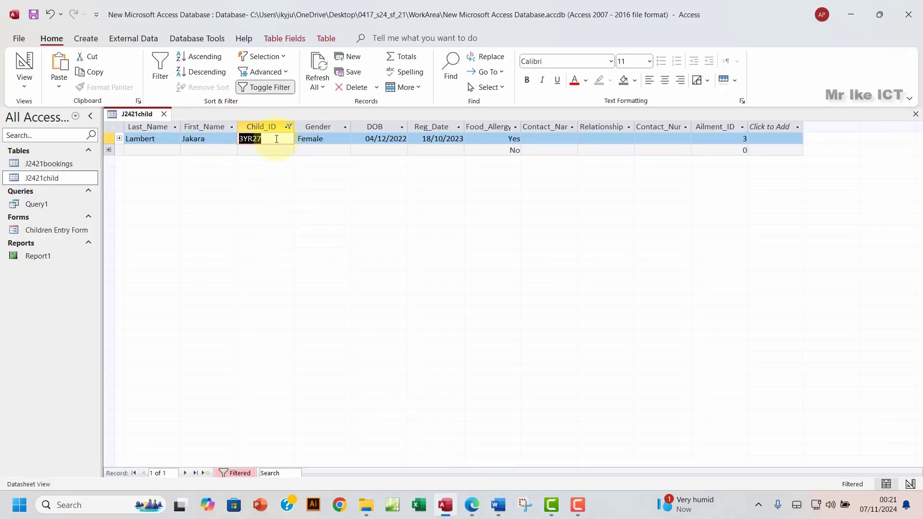
Step: Reopen the Child_ID equals 3YR27 filter dialog beside the table and snip both together
click(289, 127)
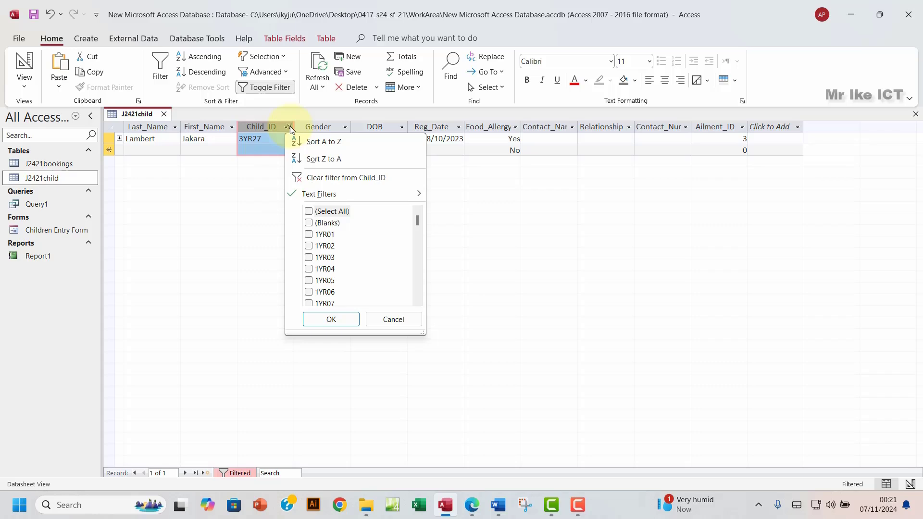
mouse_move(350, 198)
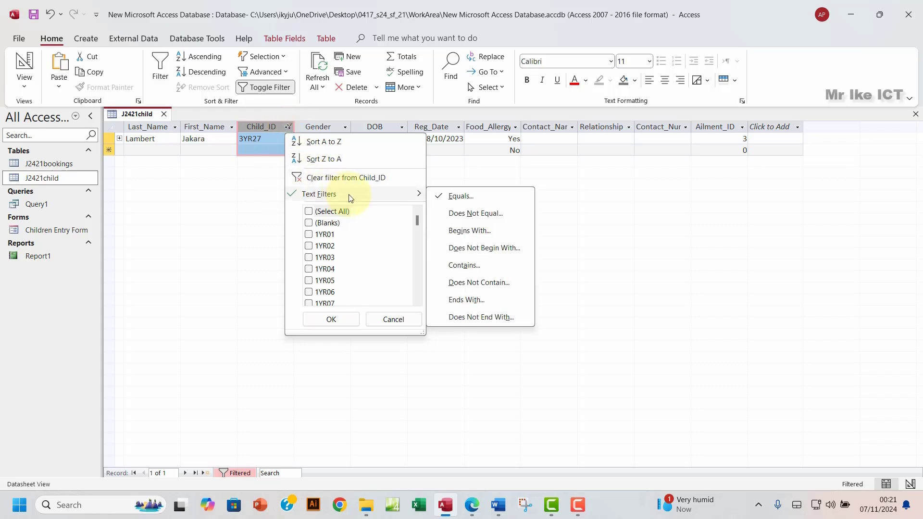
click(471, 200)
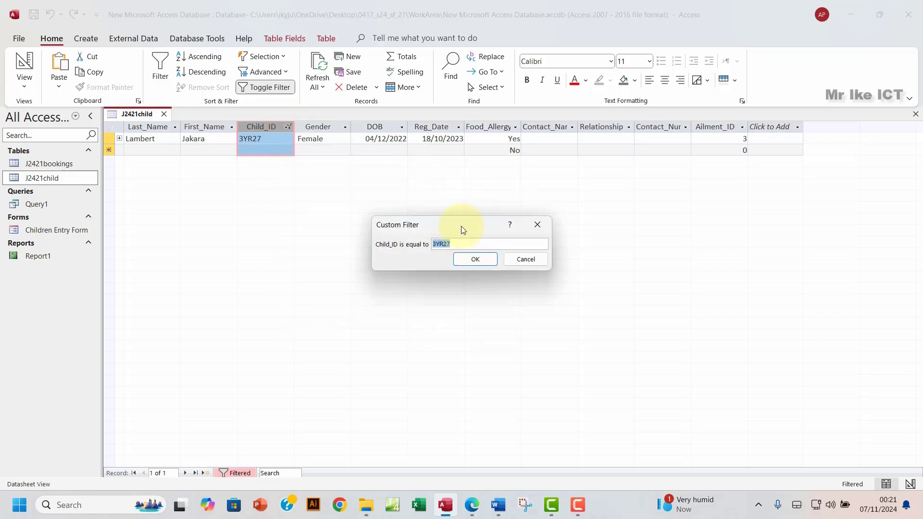
drag(462, 225, 394, 160)
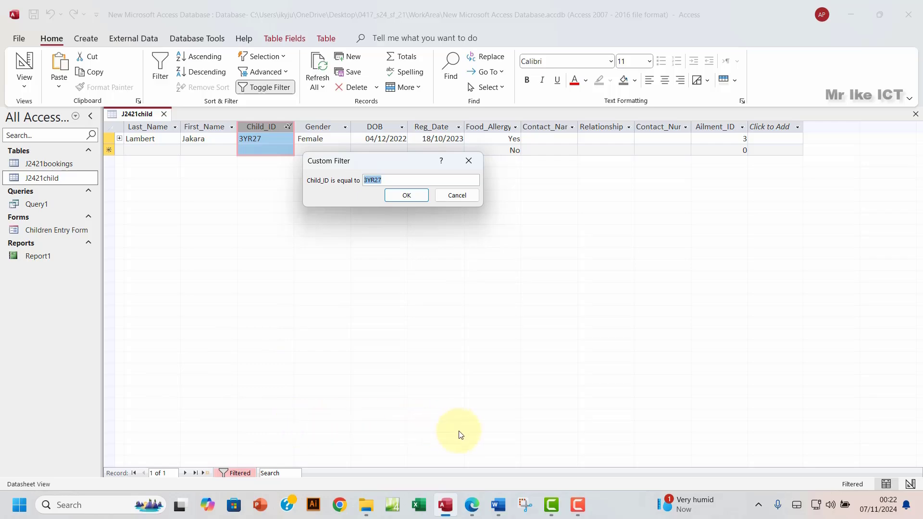
key(super+shift+s)
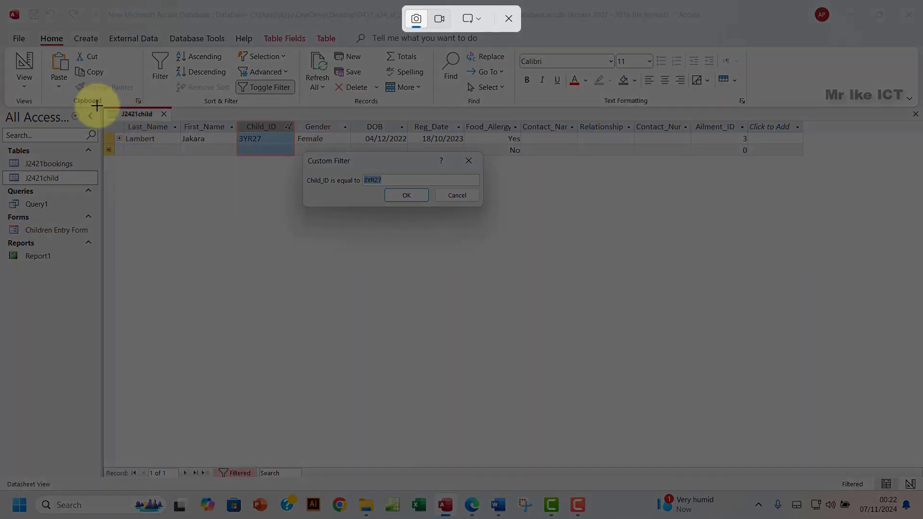
drag(96, 106, 380, 229)
drag(518, 229, 751, 207)
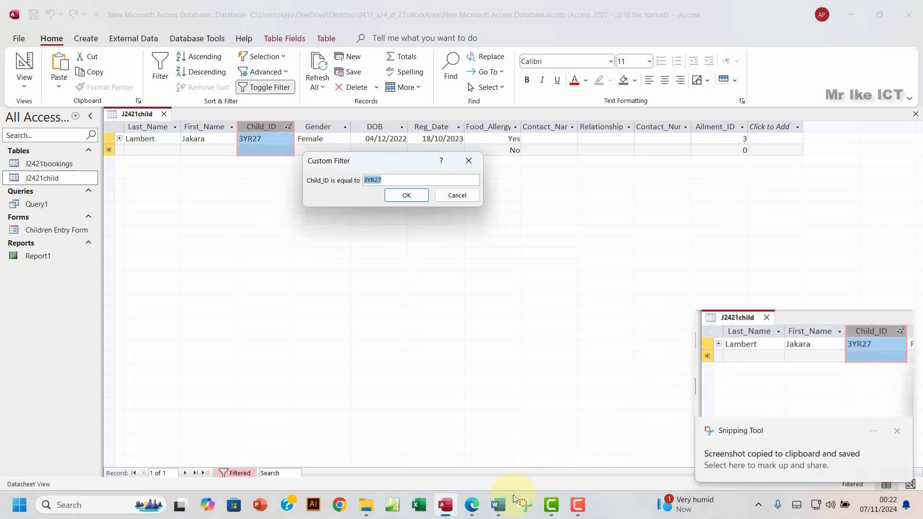
Step: Paste the filtered-table screenshot under Step 18 evidence in EVIDENCE0004.docx
key(Escape)
click(483, 514)
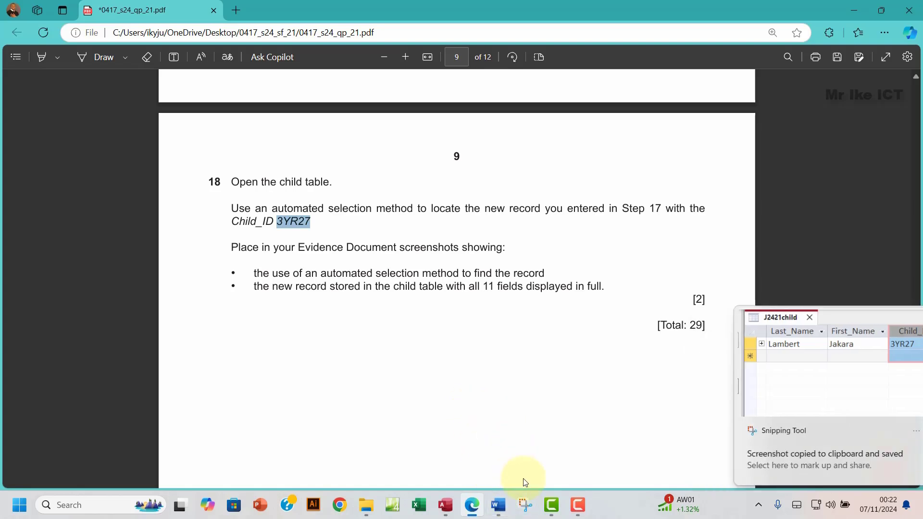
mouse_move(448, 509)
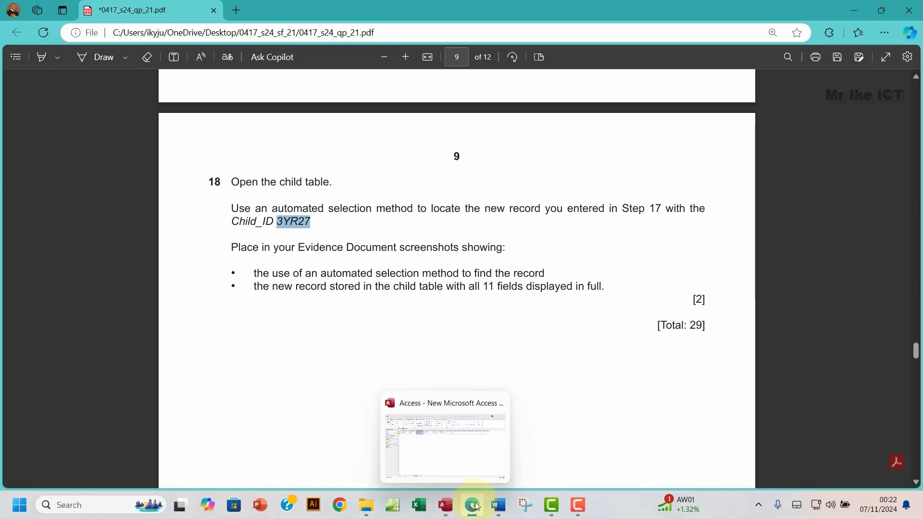
click(498, 505)
scroll(364, 355, down, 2)
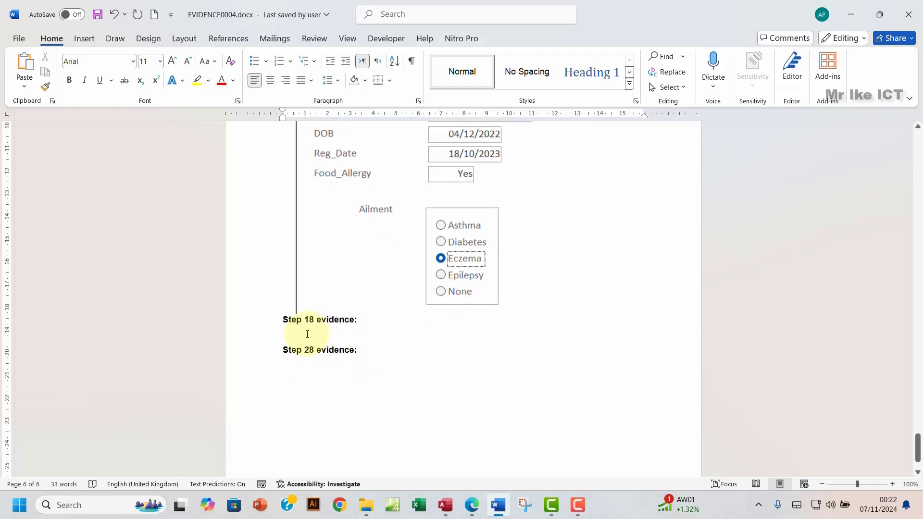
click(302, 335)
key(ctrl+v)
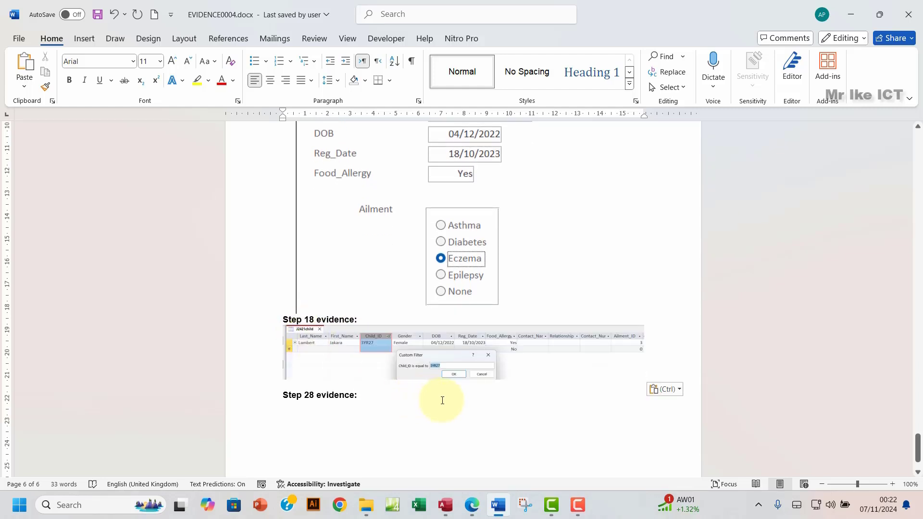
click(446, 505)
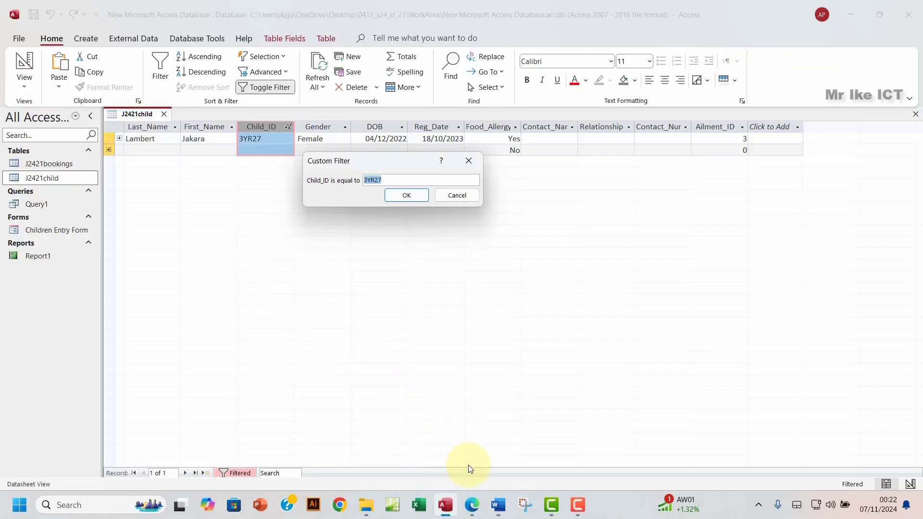
Step: Close the Custom Filter dialog and tick (Select All) in the Child_ID filter list
click(470, 161)
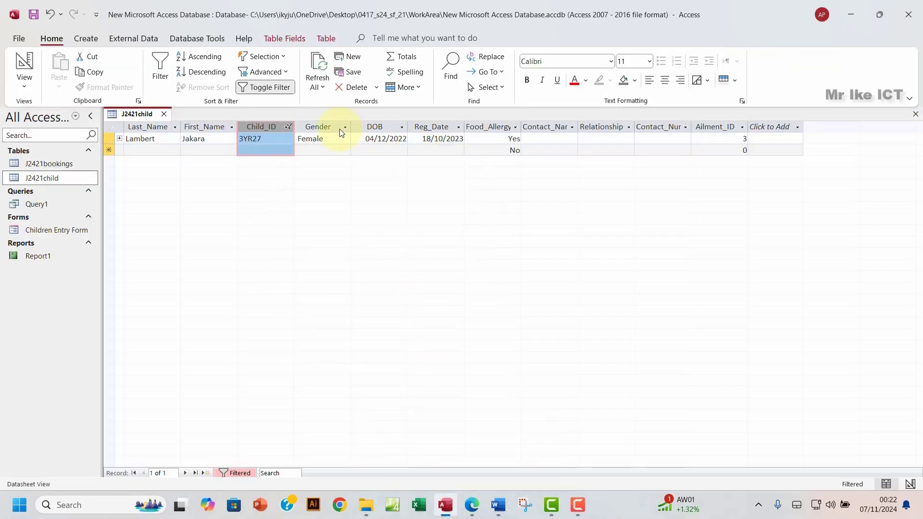
click(288, 128)
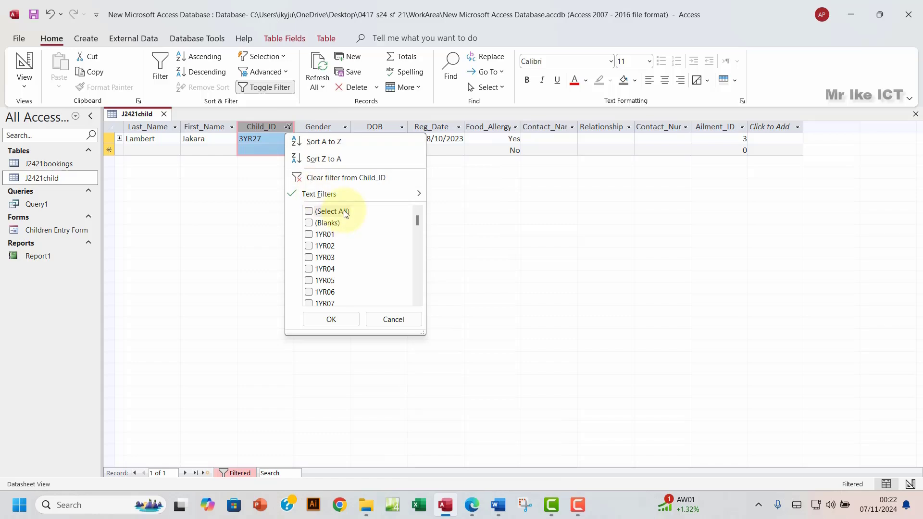
click(309, 212)
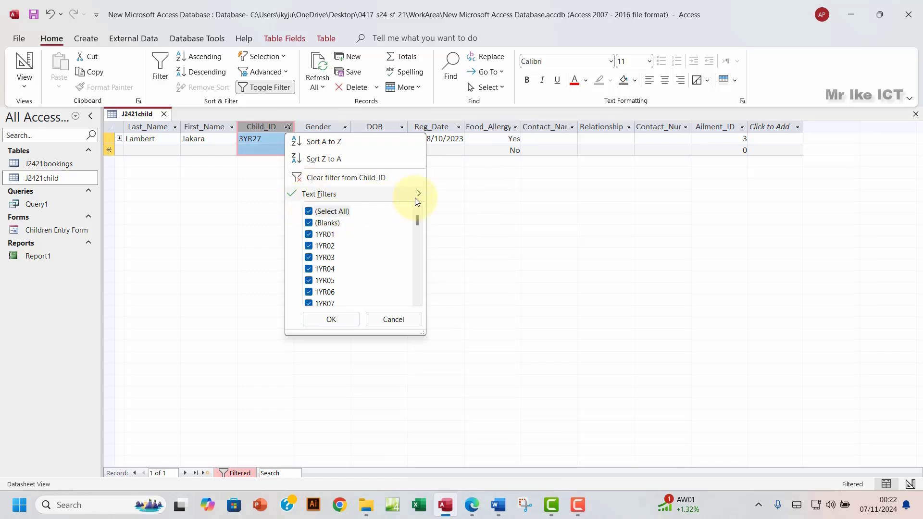
mouse_move(420, 197)
click(454, 197)
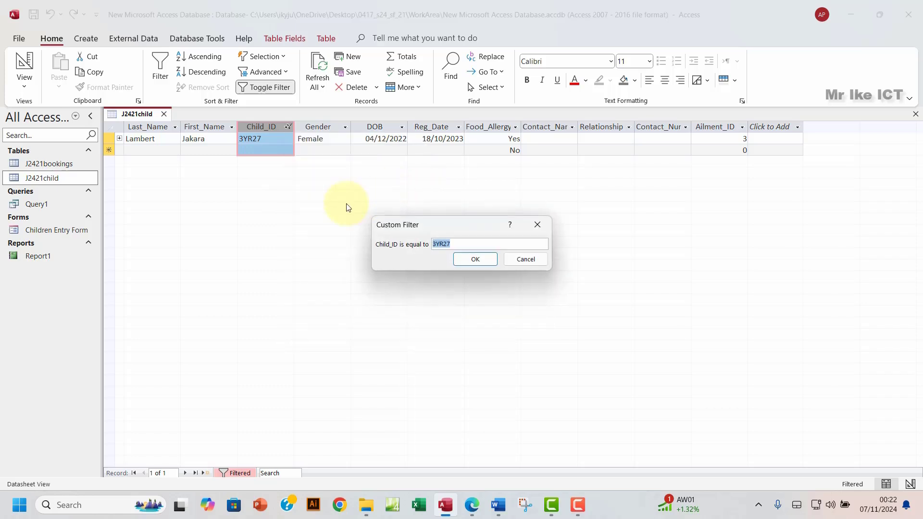
click(537, 225)
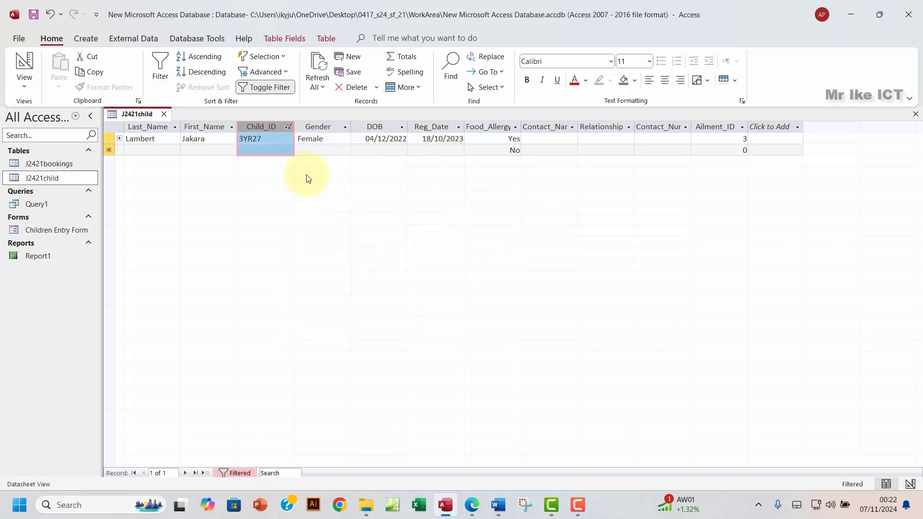
Step: Apply (Select All) on Child_ID so all 125 records show again
click(288, 128)
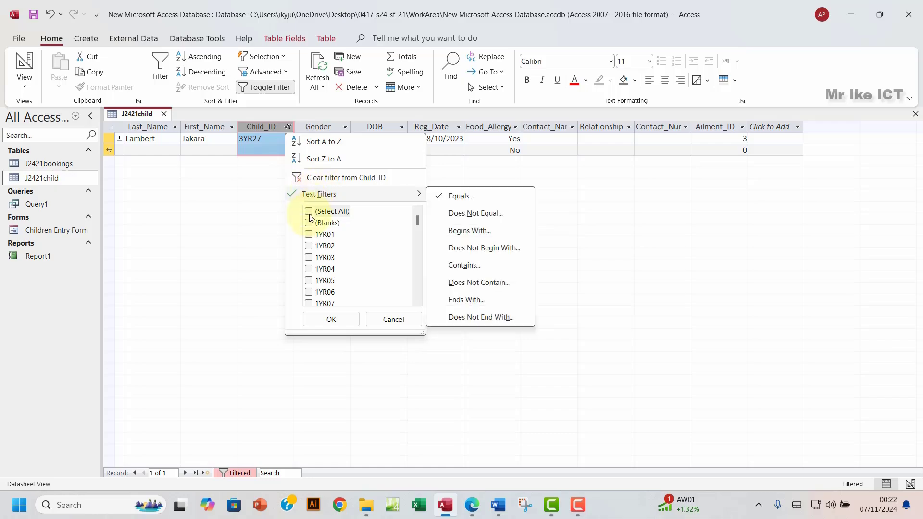
click(309, 212)
click(337, 319)
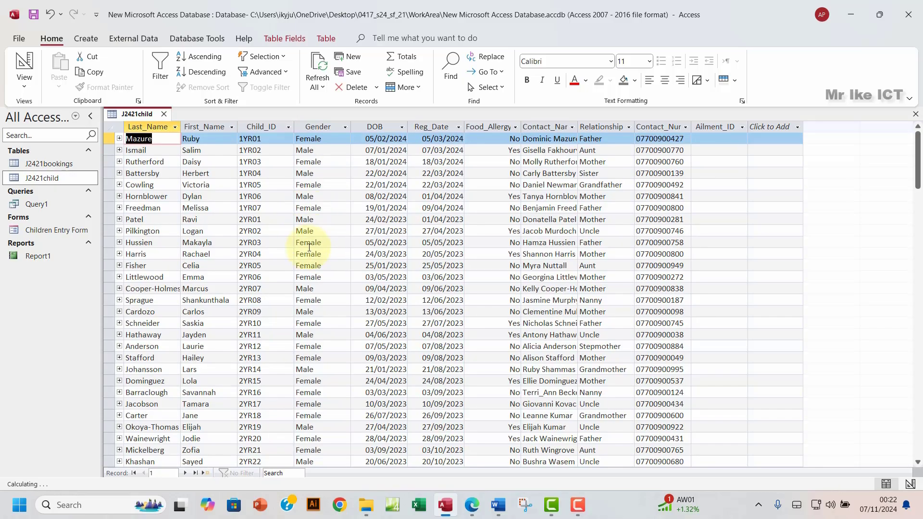
scroll(336, 299, down, 20)
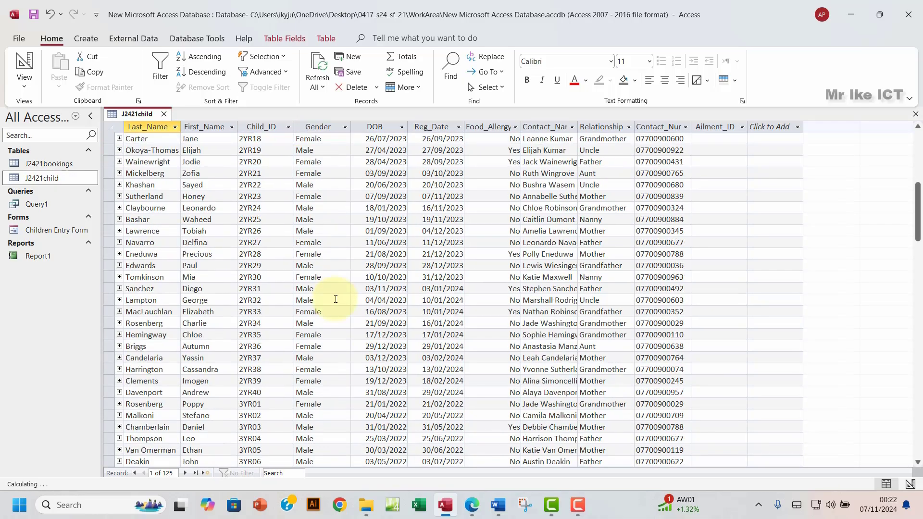
scroll(336, 299, down, 19)
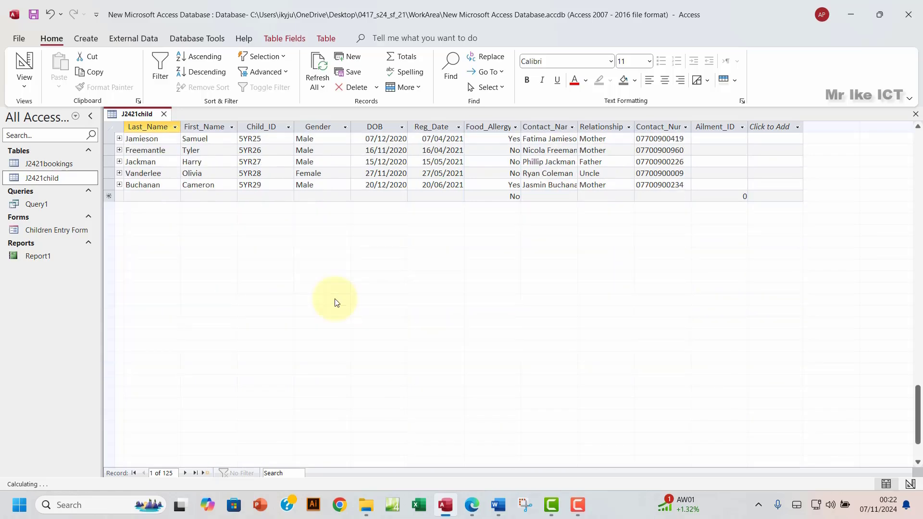
scroll(336, 299, up, 13)
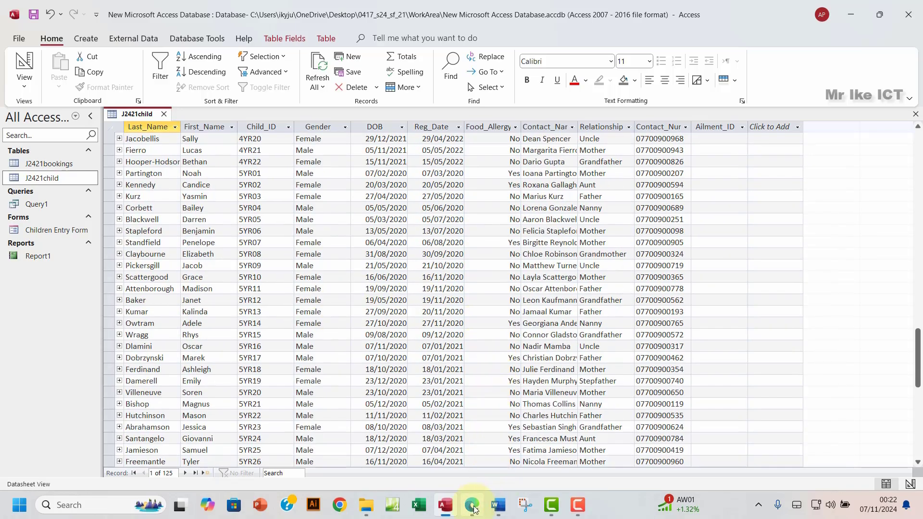
click(472, 505)
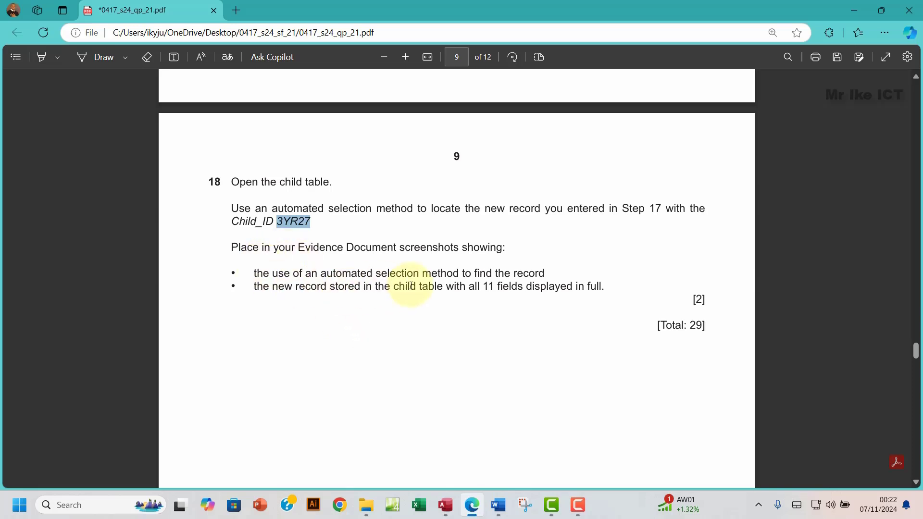
click(448, 506)
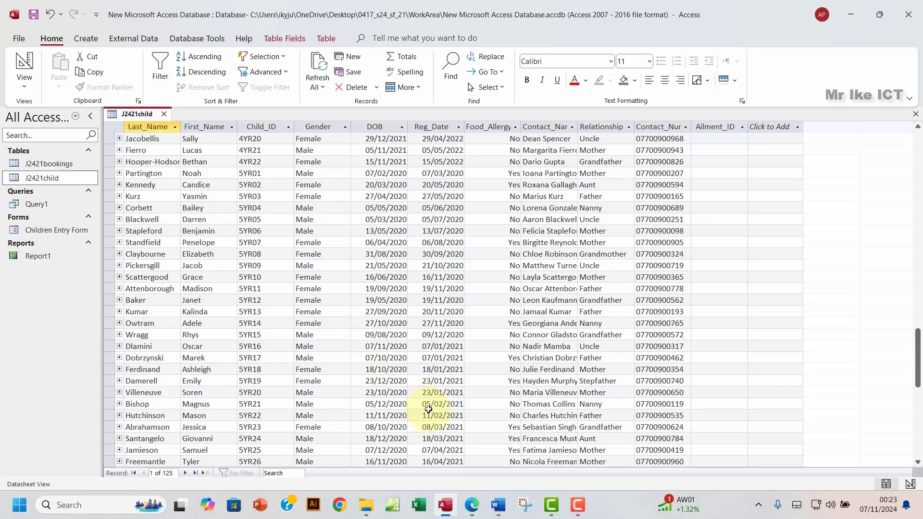
Step: Bring up the exam paper at page 10, Task 4 – Presentation
click(472, 507)
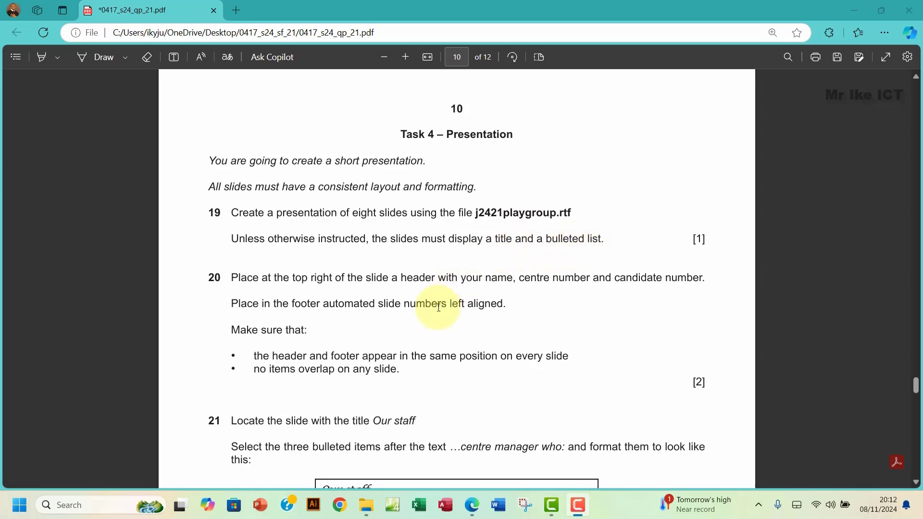
Step: In PowerPoint, open j2421playgroup.rtf from Desktop\0417_s24_sf_21 using the All Files type
click(261, 512)
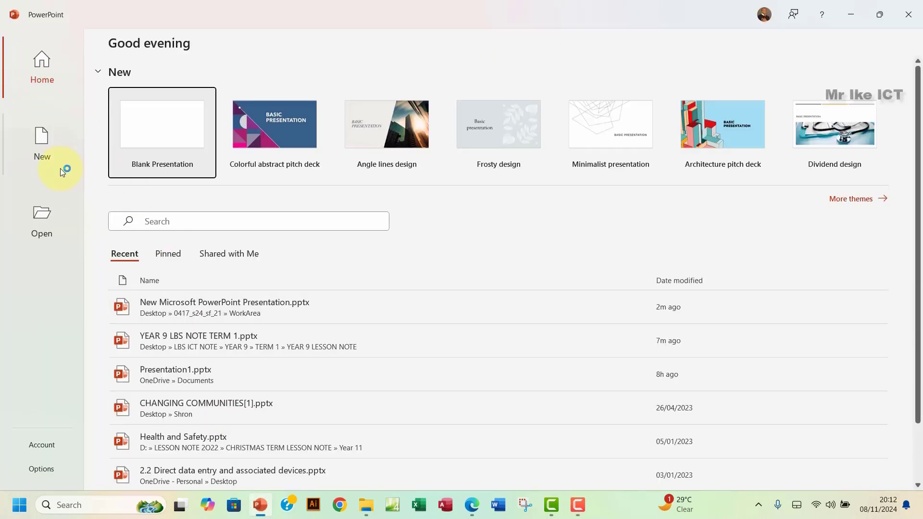
click(40, 230)
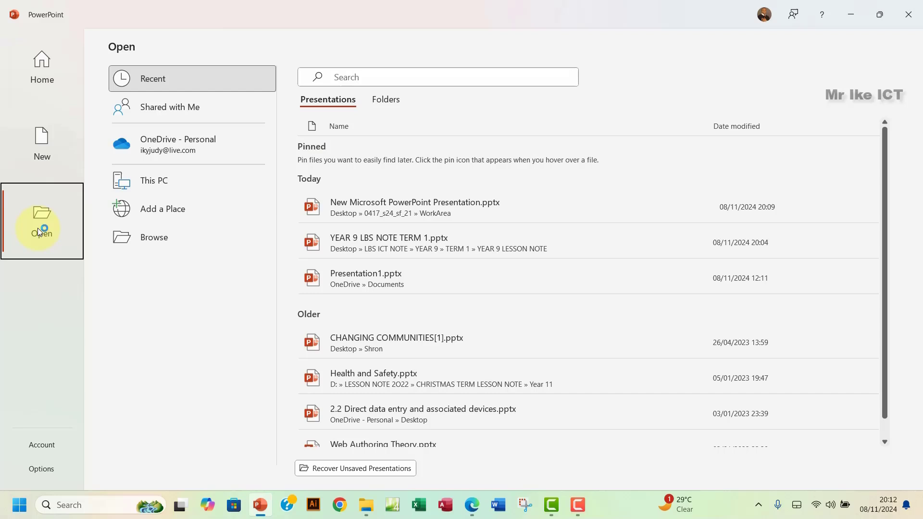
click(169, 238)
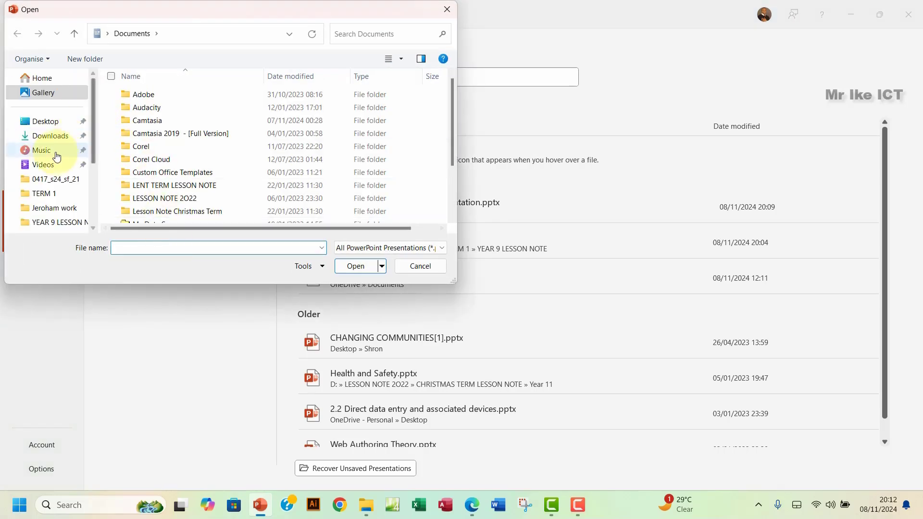
click(45, 121)
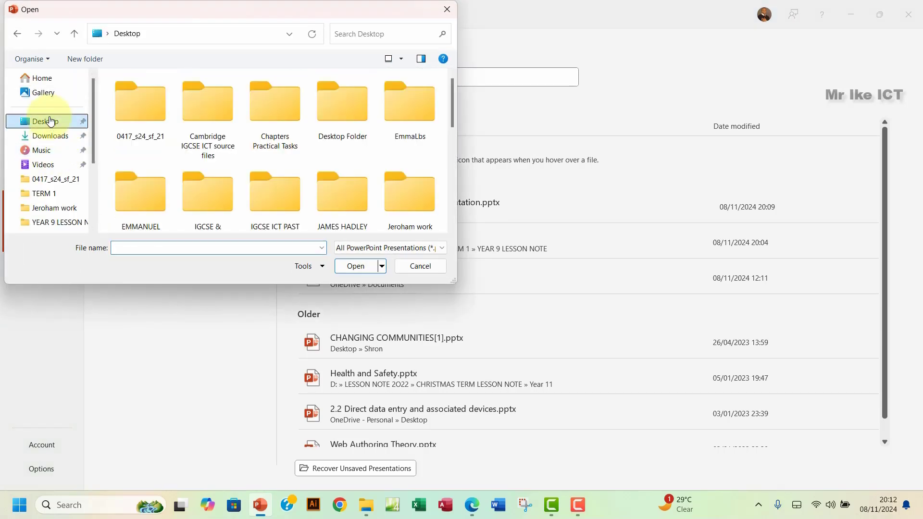
double_click(145, 123)
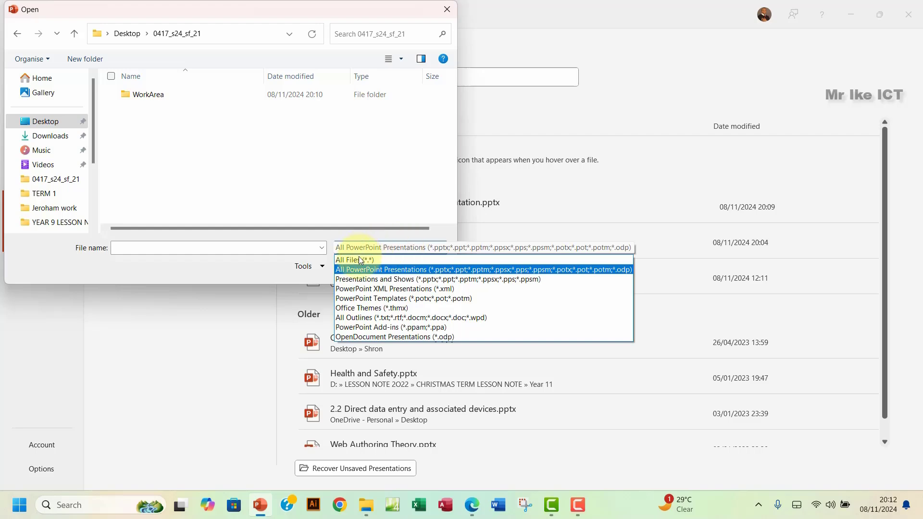
click(354, 261)
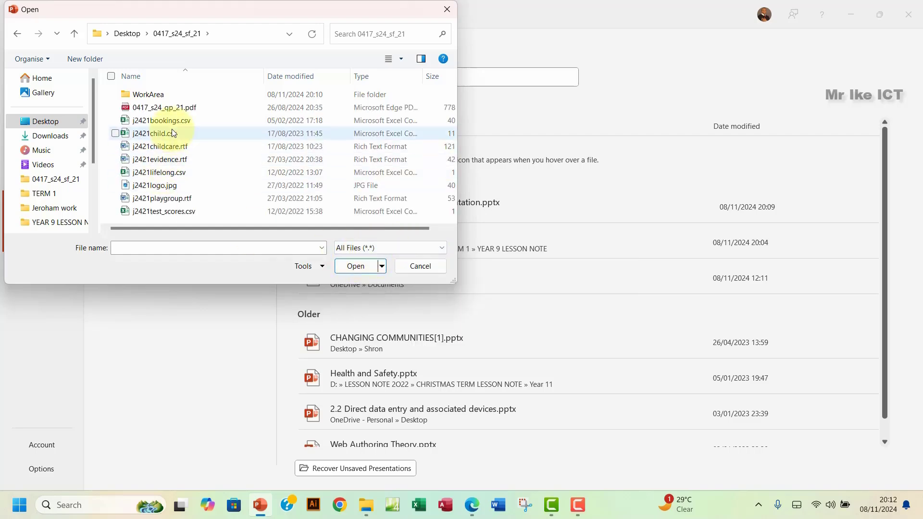
click(477, 512)
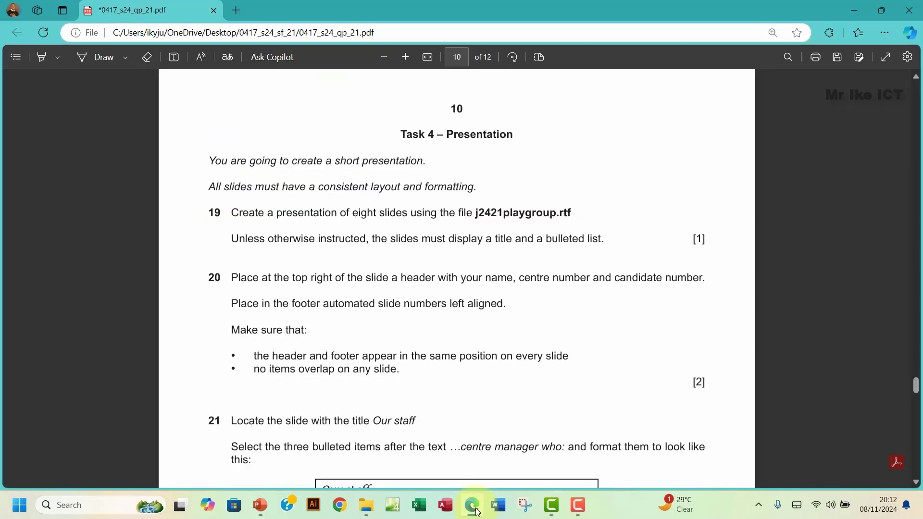
click(477, 512)
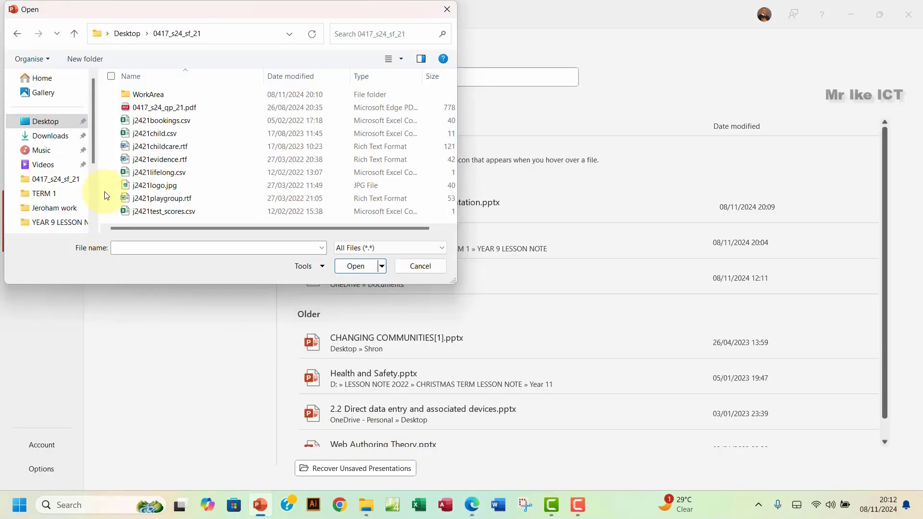
click(169, 201)
click(342, 268)
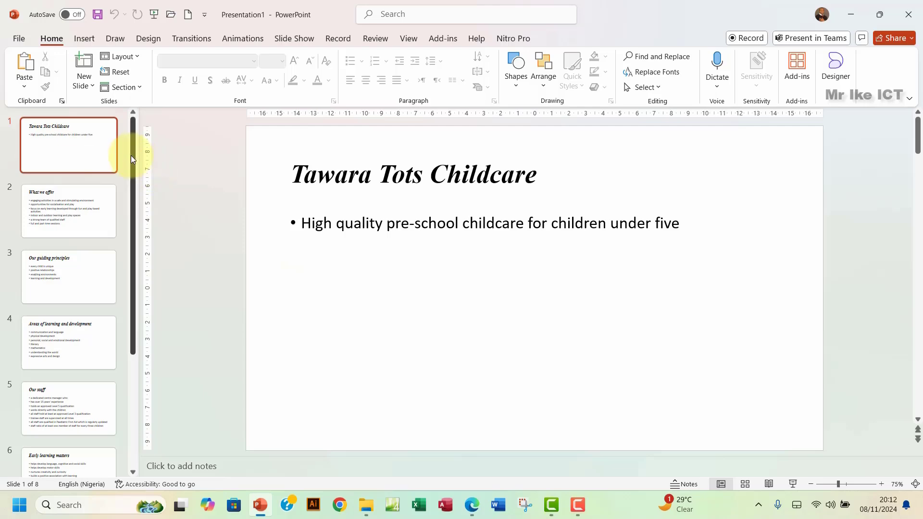
drag(131, 154, 138, 173)
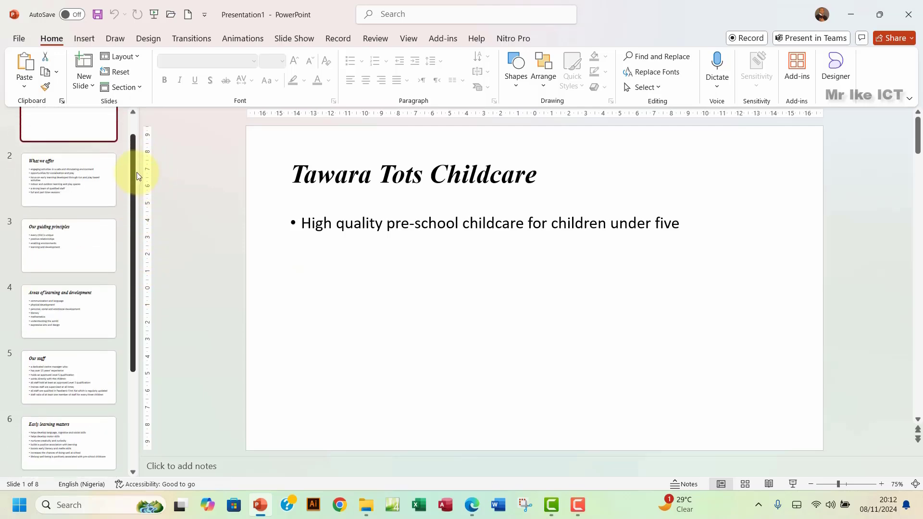
click(472, 505)
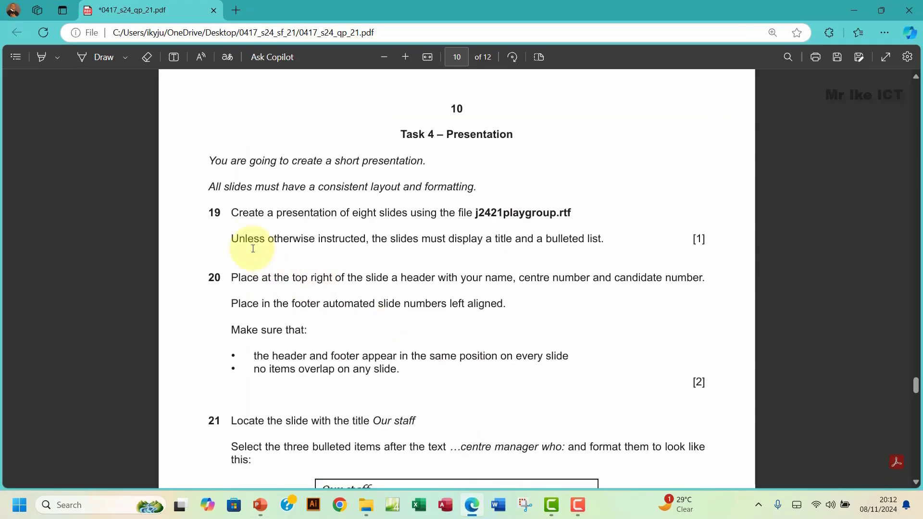
Step: Highlight both lines of question 19 green in the exam PDF, then select question 20's lines
drag(233, 213, 612, 243)
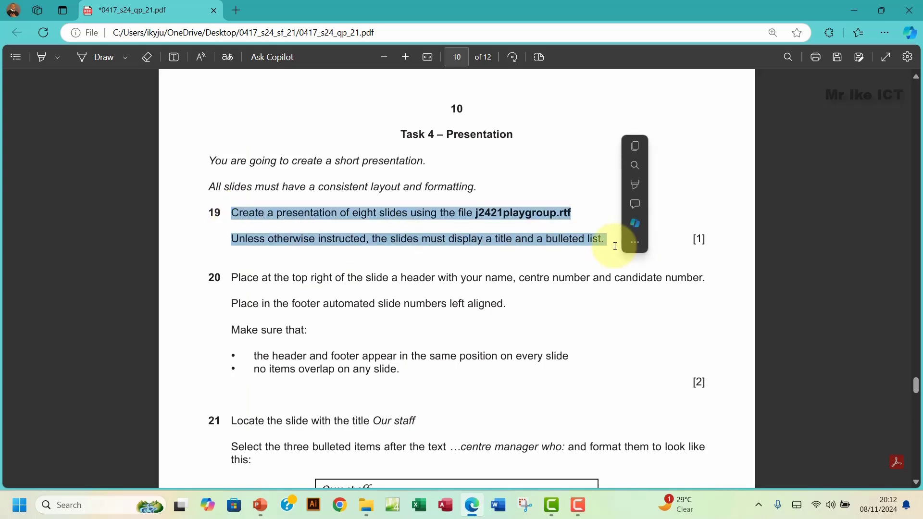
mouse_move(637, 185)
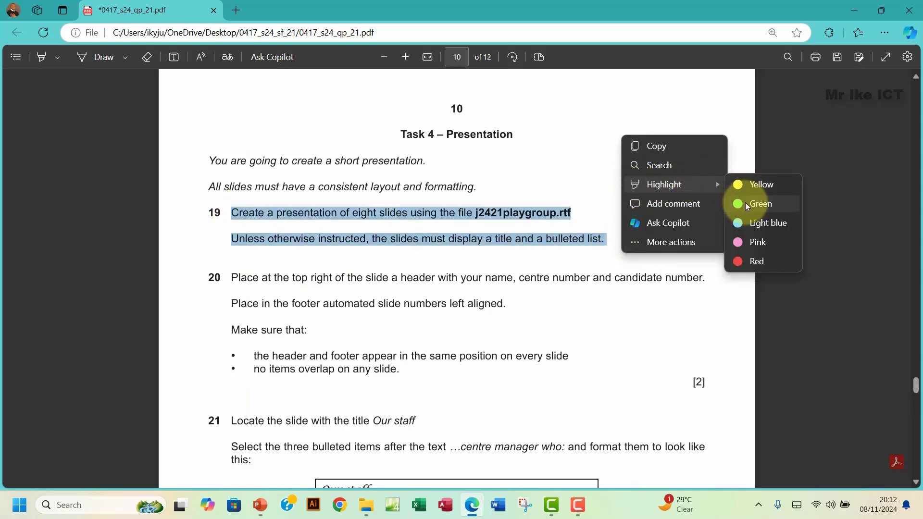
click(743, 202)
scroll(420, 301, down, 1)
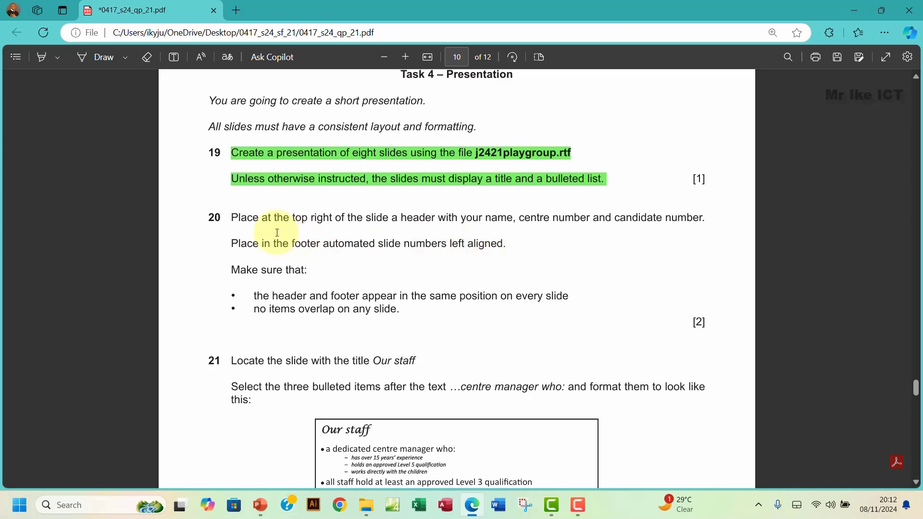
drag(232, 214, 511, 246)
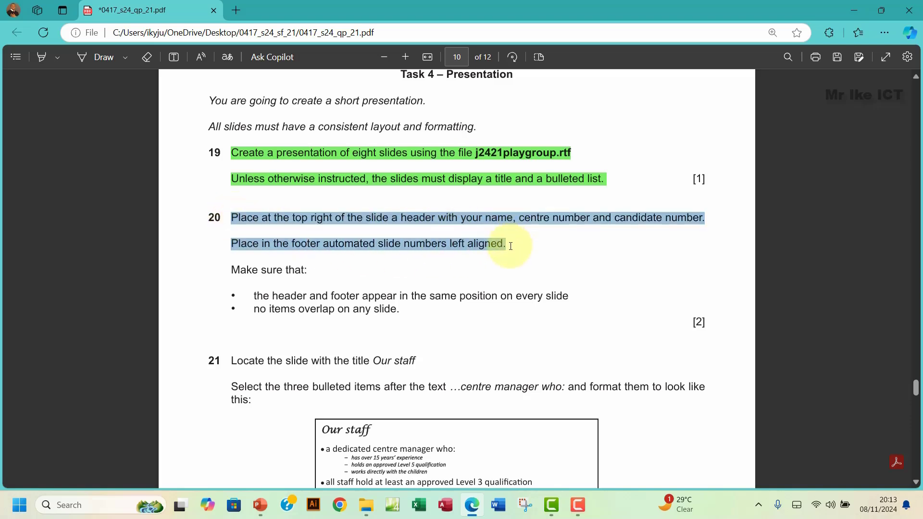
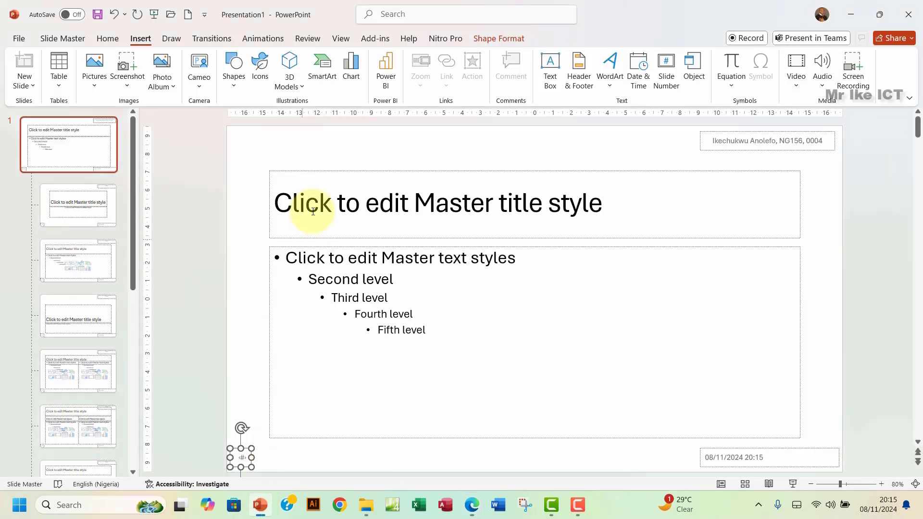
Step: Close Slide Master view and review the Tawara Tots slides in normal view, then return to the exam PDF
click(62, 38)
click(510, 79)
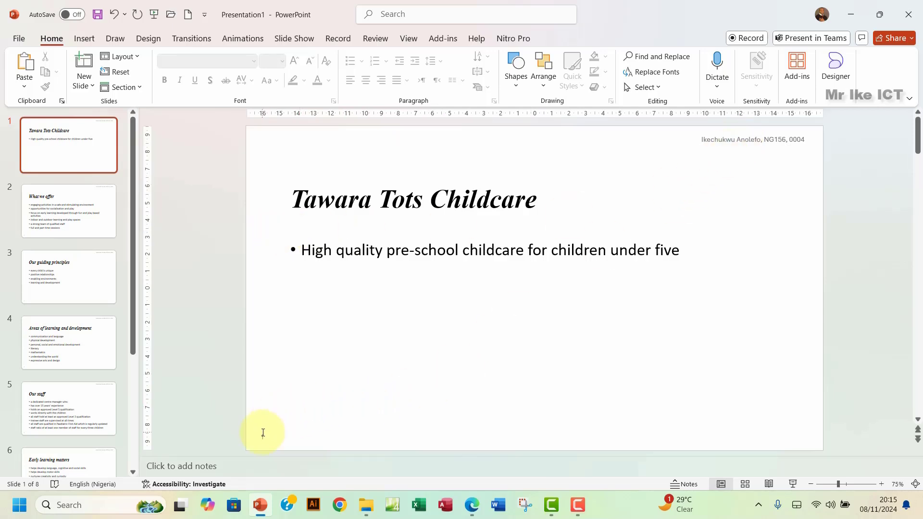
click(51, 296)
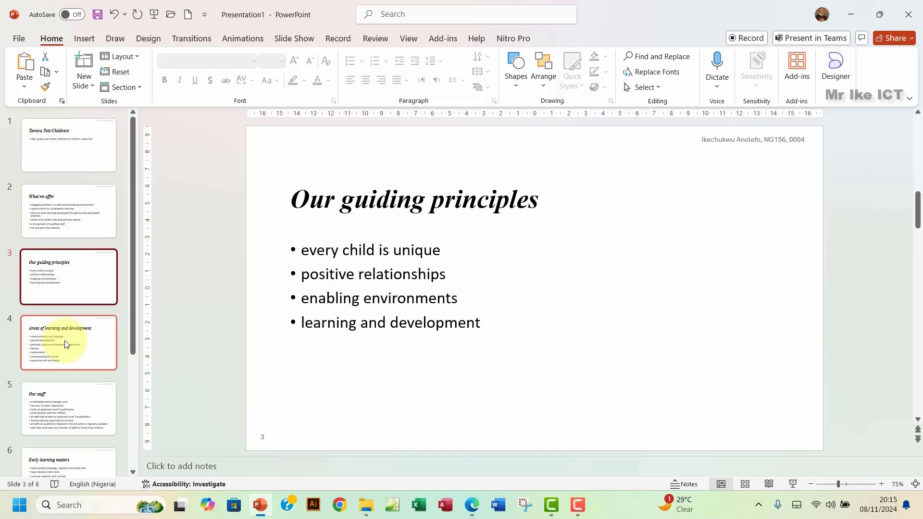
click(67, 342)
click(74, 144)
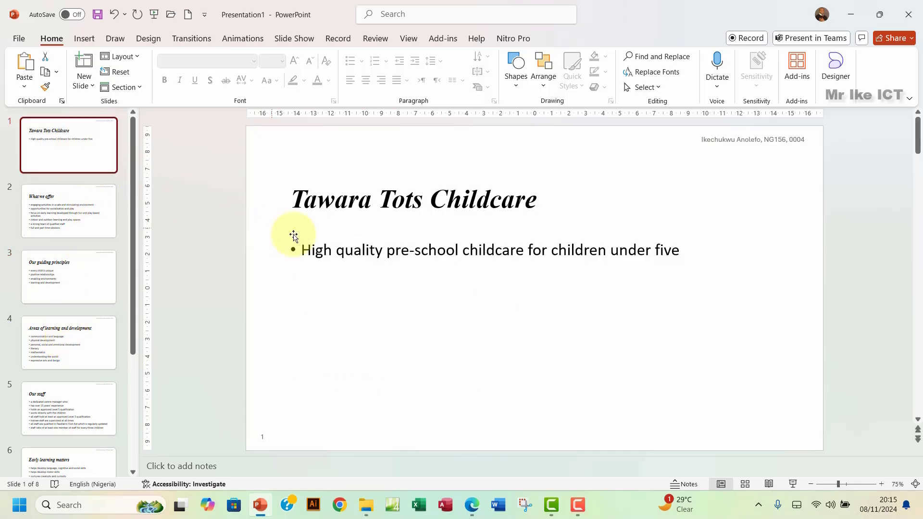
click(472, 505)
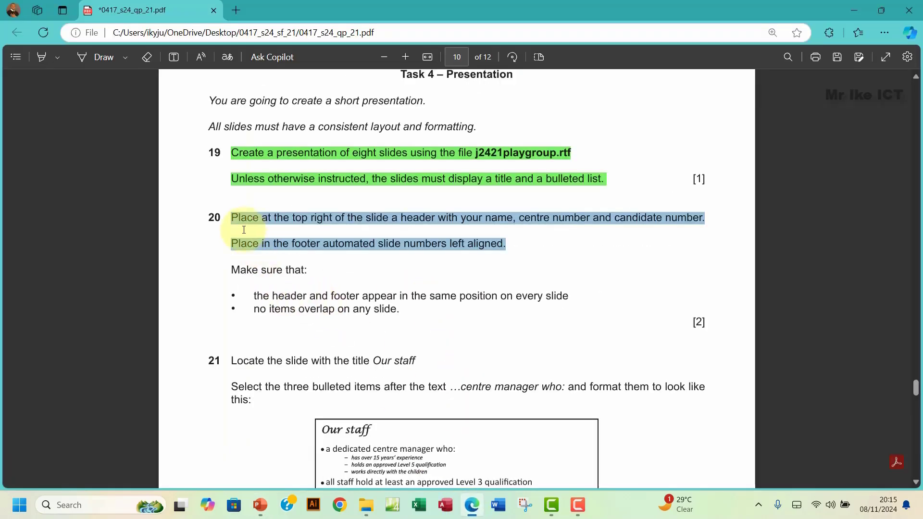
Step: Highlight question 20 and its two bullet points green, then move the PowerPoint taskbar icon beside Word
drag(229, 217, 400, 311)
mouse_move(437, 247)
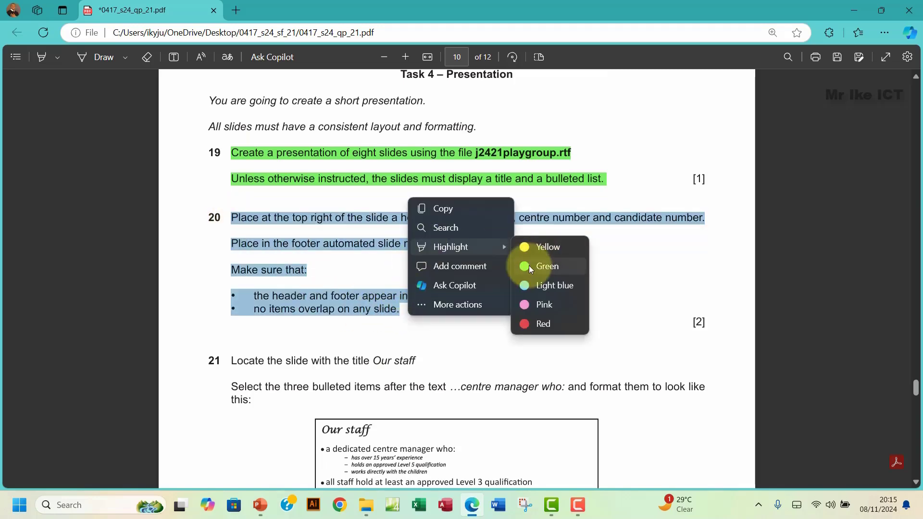
click(547, 266)
scroll(368, 354, down, 4)
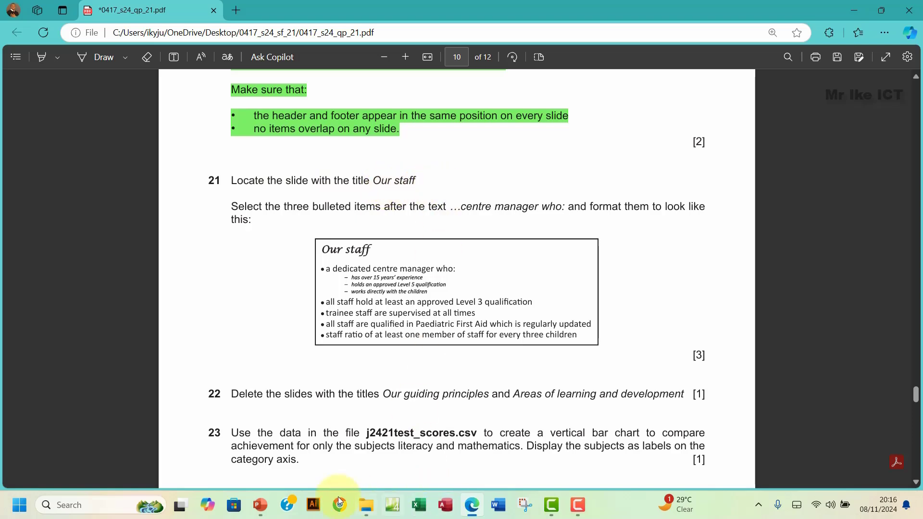
mouse_move(261, 510)
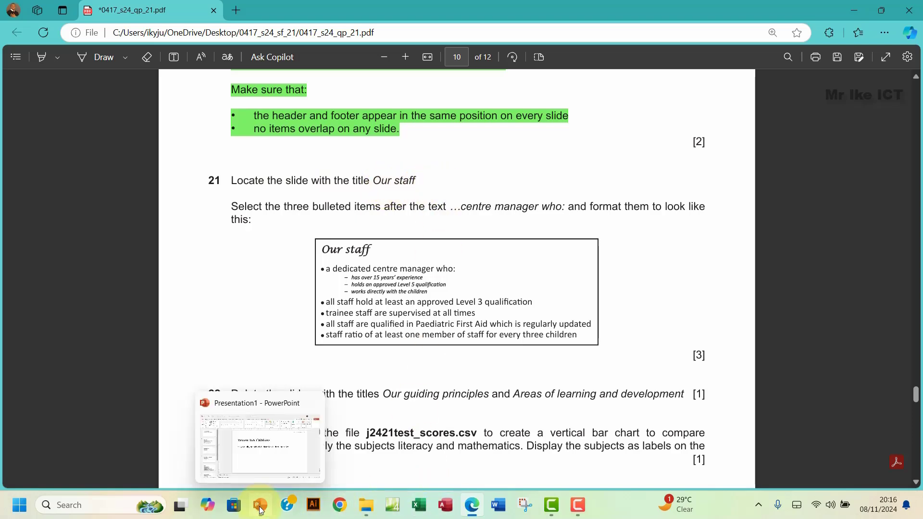
drag(261, 510, 502, 505)
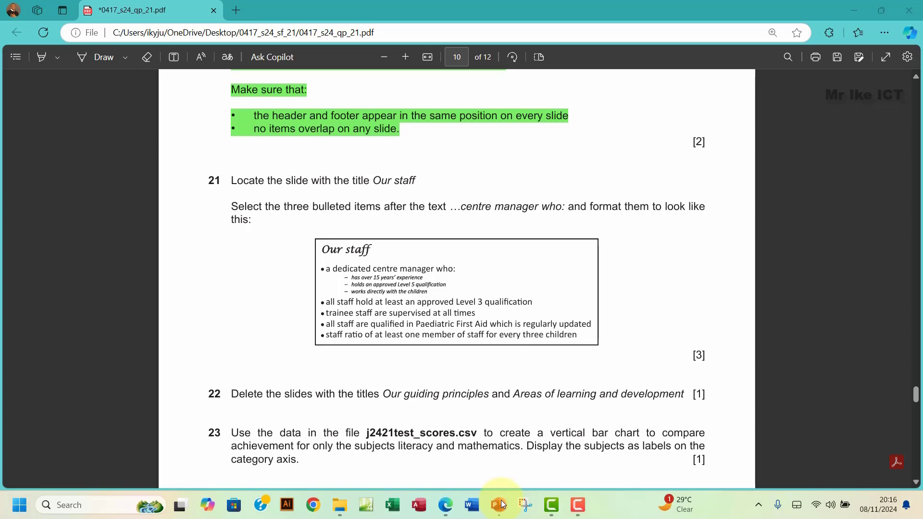
Step: Go to the Our staff slide and check question 21 in the exam paper
click(499, 509)
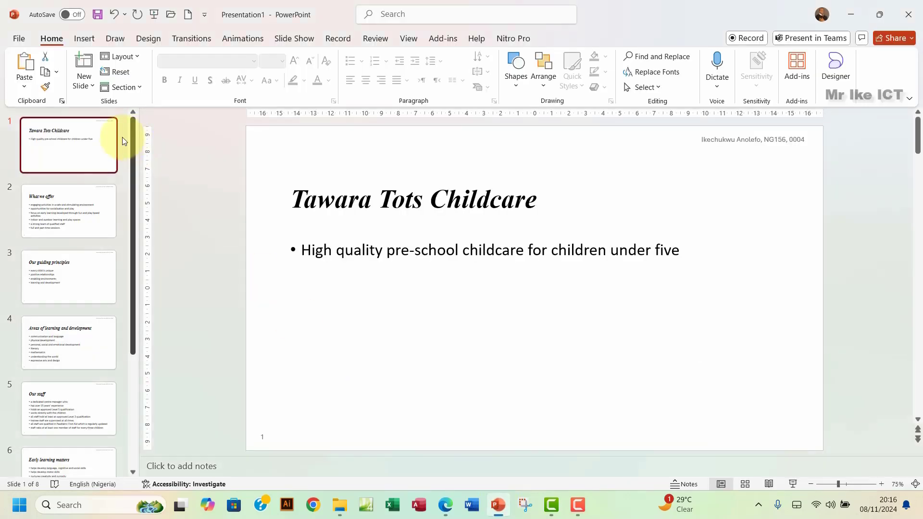
click(68, 233)
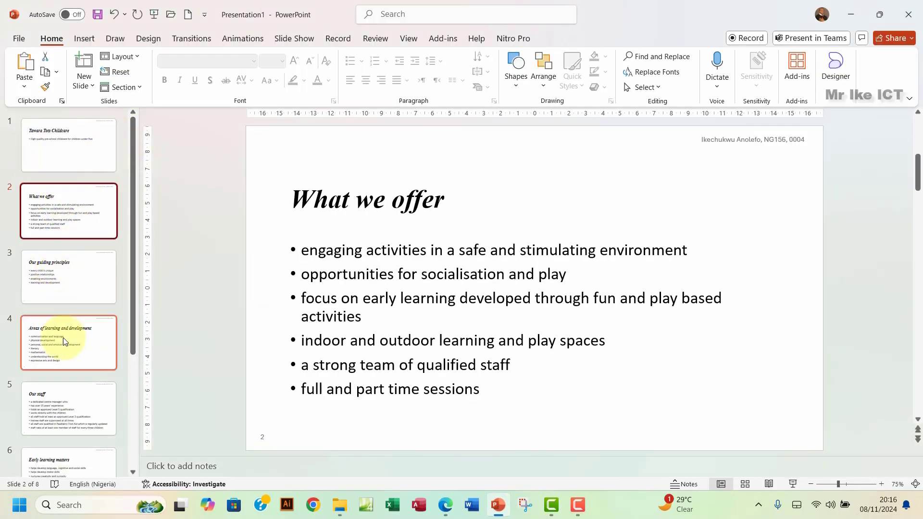
click(64, 406)
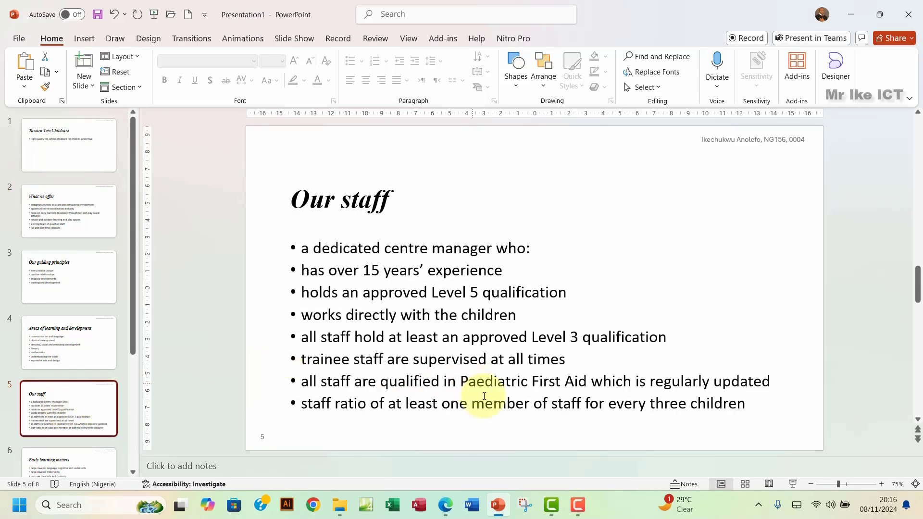
click(446, 506)
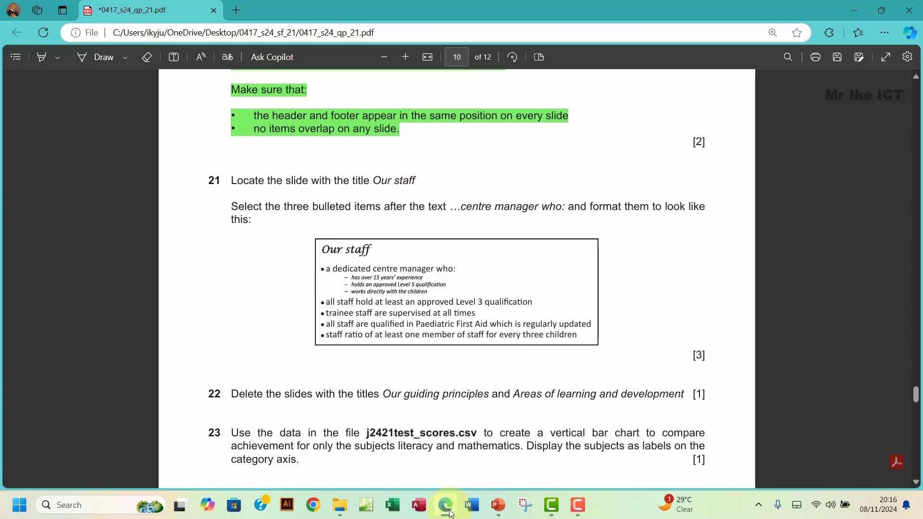
click(449, 511)
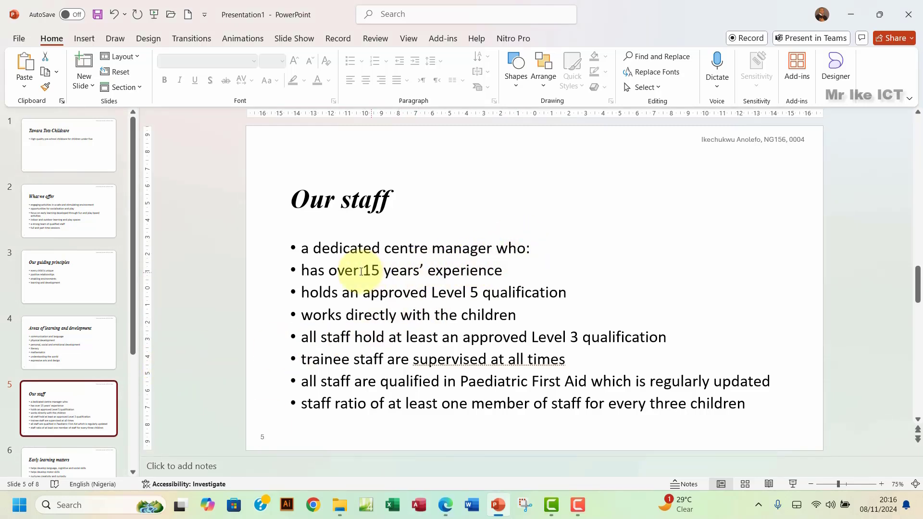
Step: Make the three items after 'centre manager who:' italic, 24 pt and indented one list level
click(302, 270)
drag(329, 288, 514, 321)
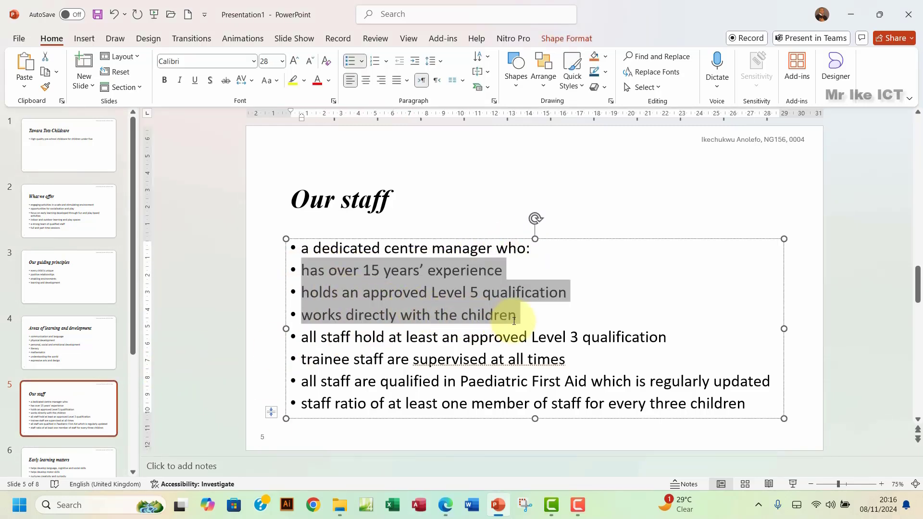
click(447, 510)
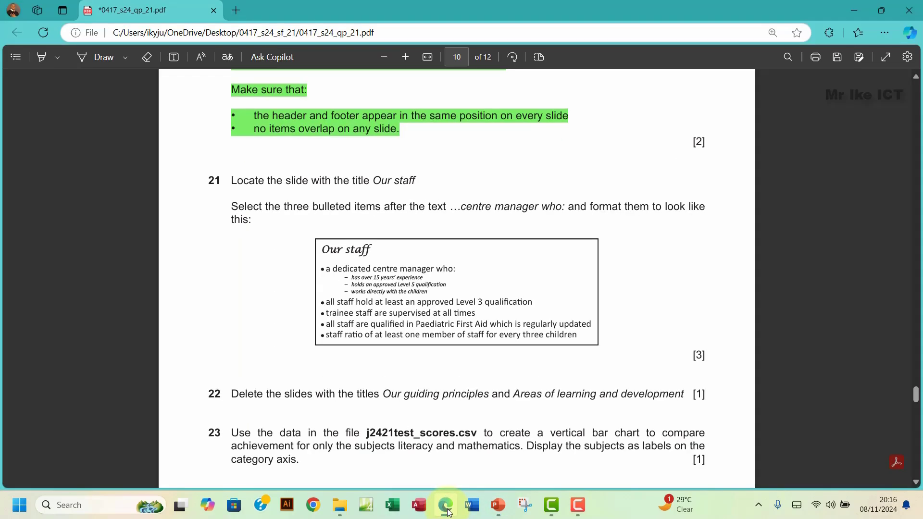
click(447, 510)
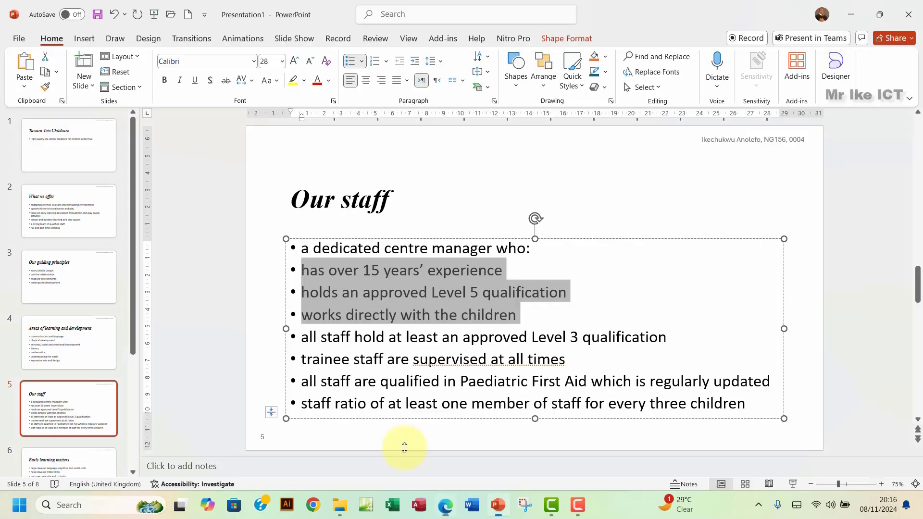
click(181, 81)
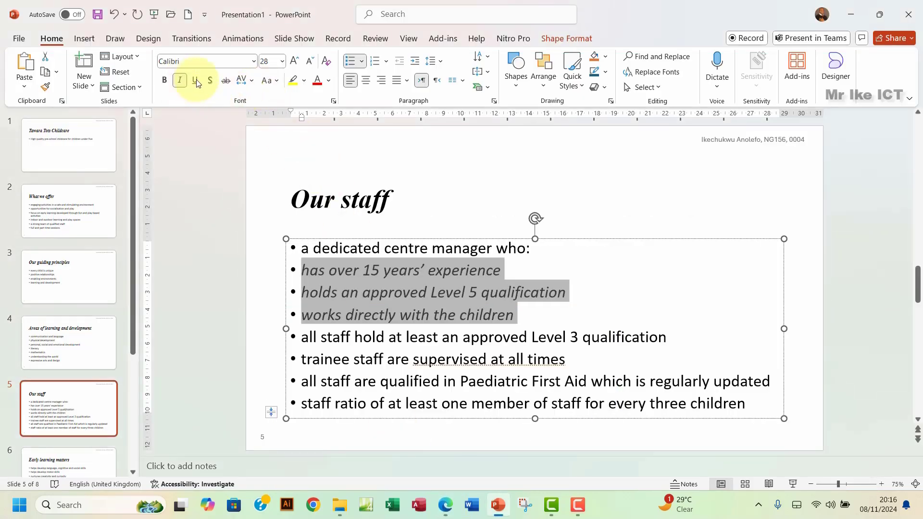
click(312, 62)
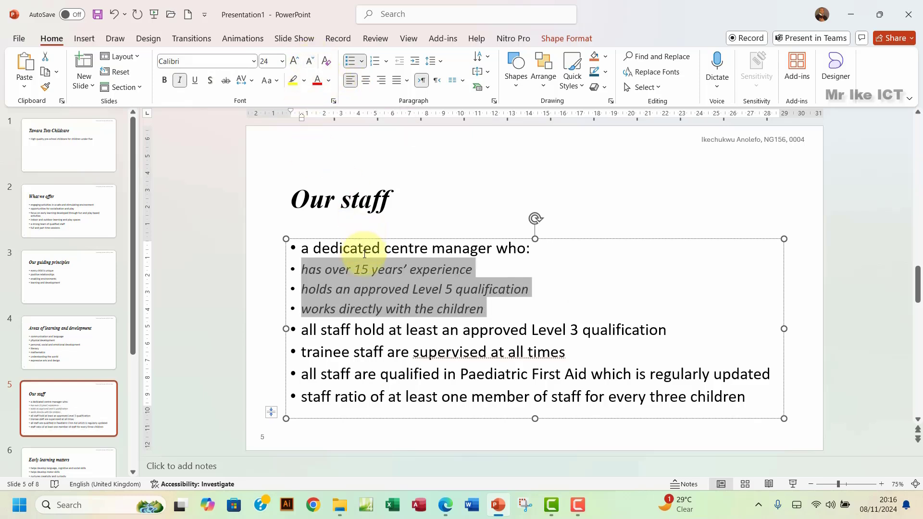
click(415, 62)
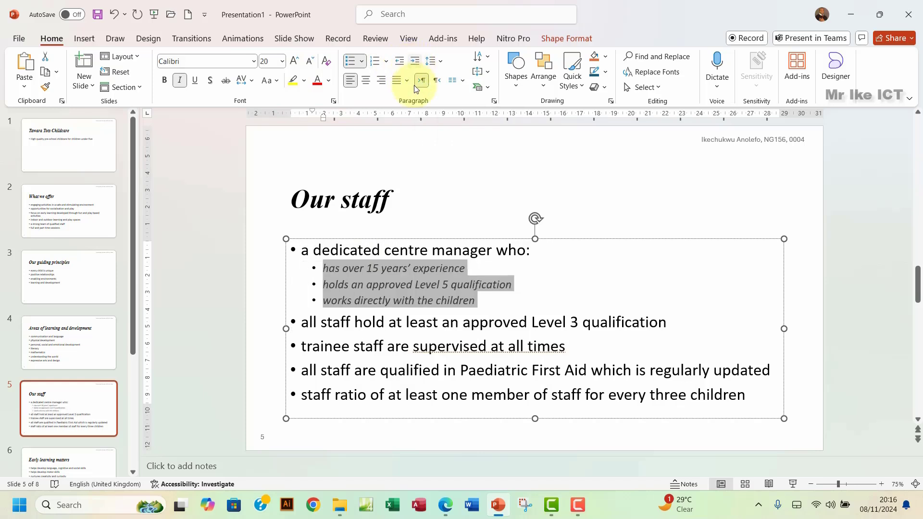
Step: Compare the formatted Our staff slide against the exam paper's instructions
click(448, 506)
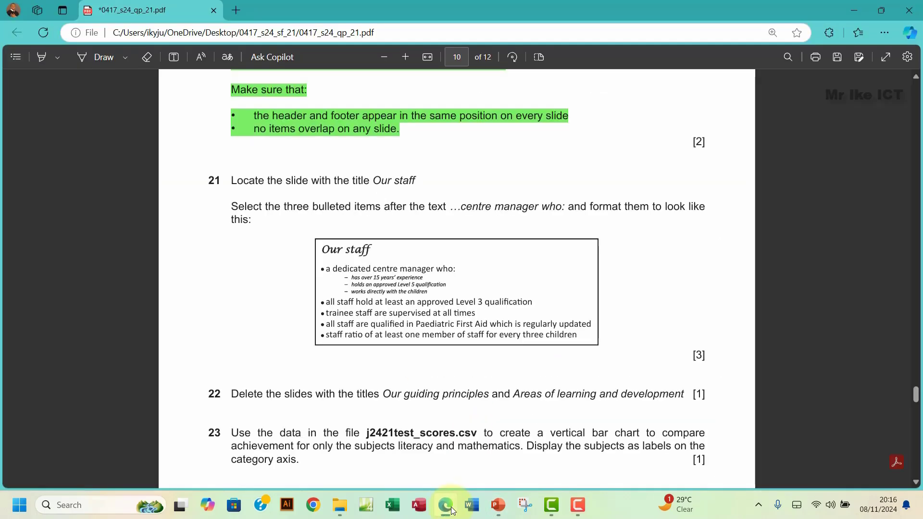
click(452, 511)
click(452, 510)
click(452, 511)
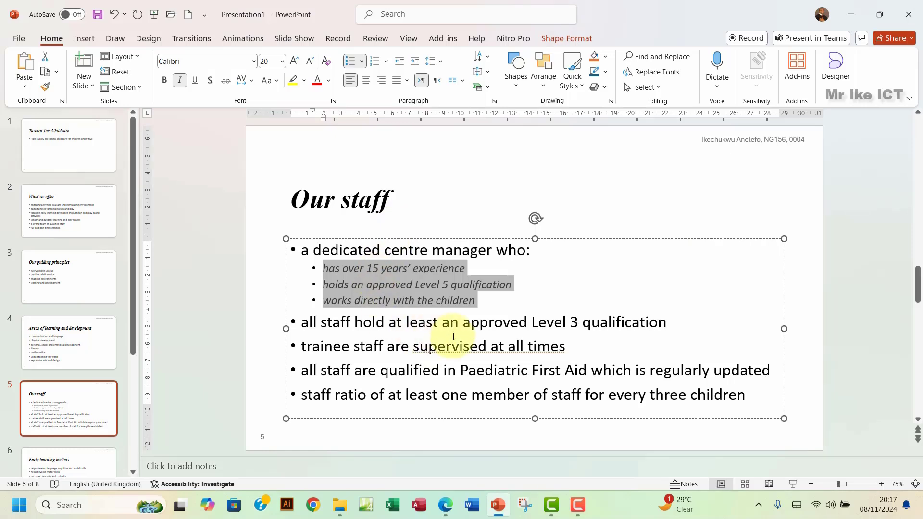
Step: Change the three sub-items' bullets to the Figure Dash symbol through Bullets and Numbering
click(362, 61)
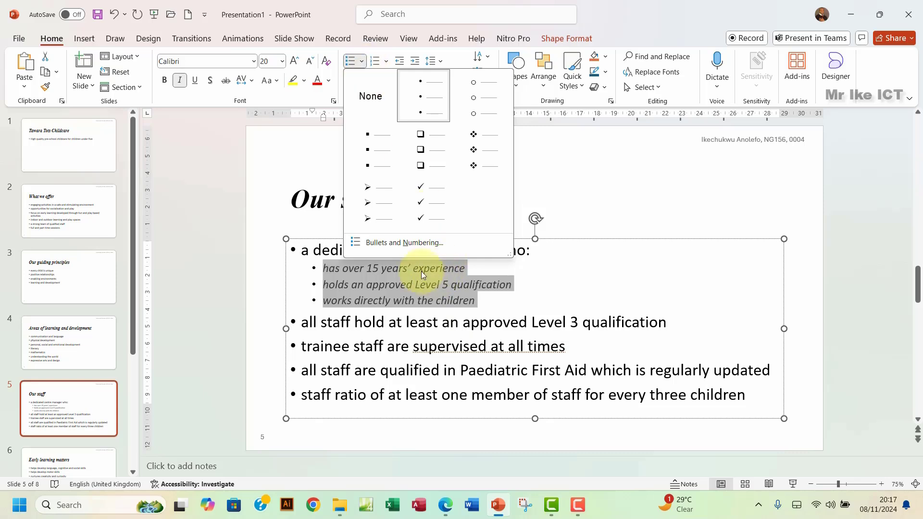
click(406, 243)
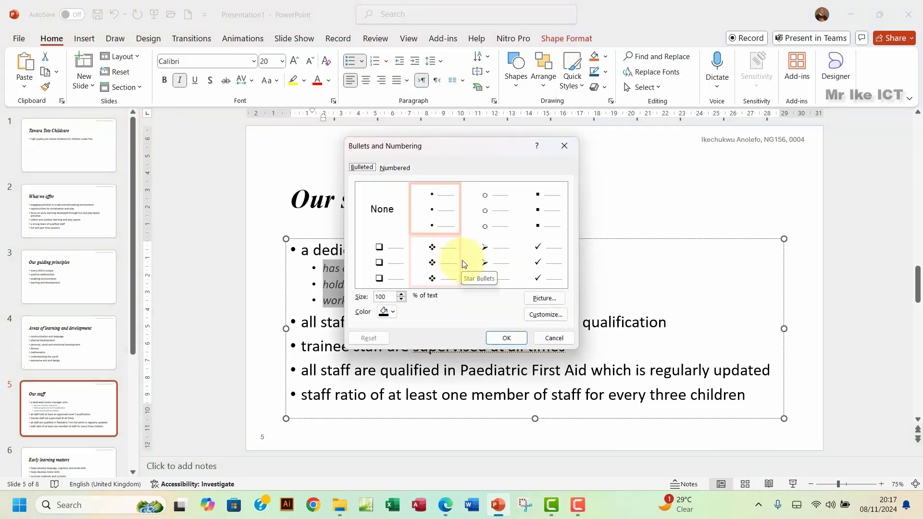
click(546, 316)
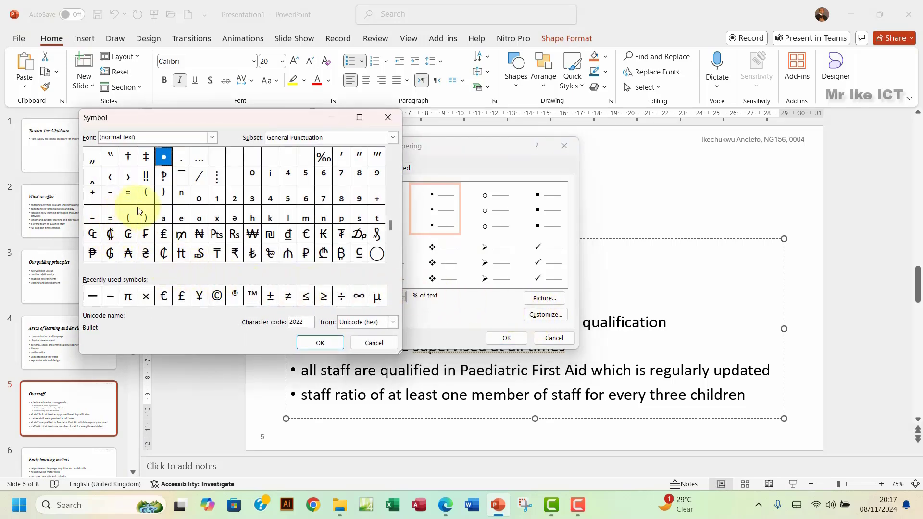
click(110, 296)
click(320, 343)
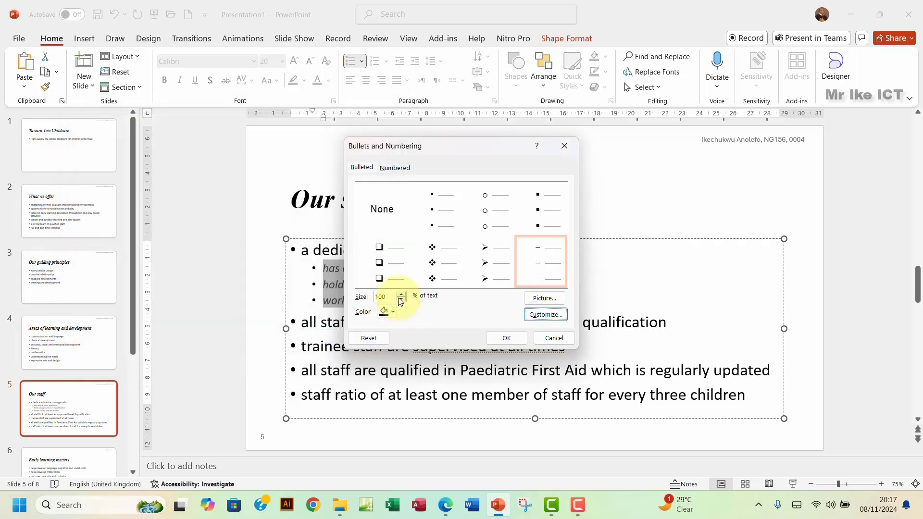
click(507, 338)
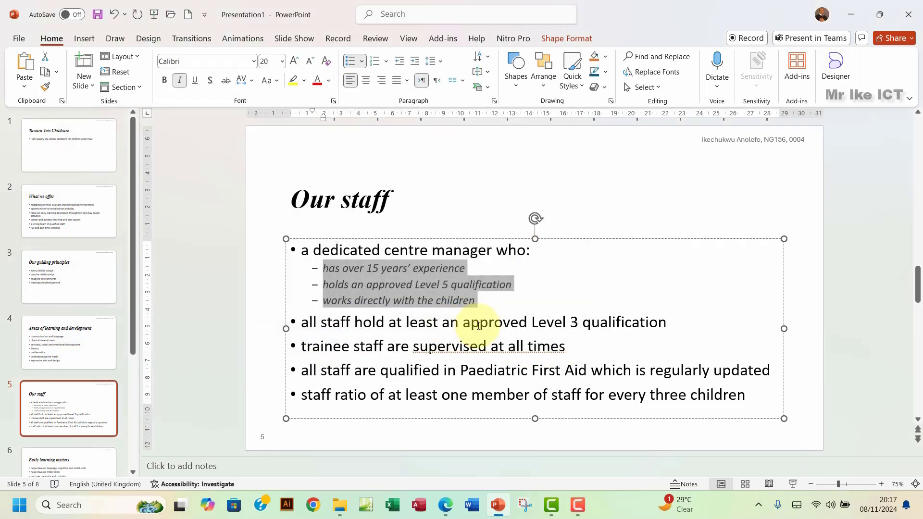
click(418, 285)
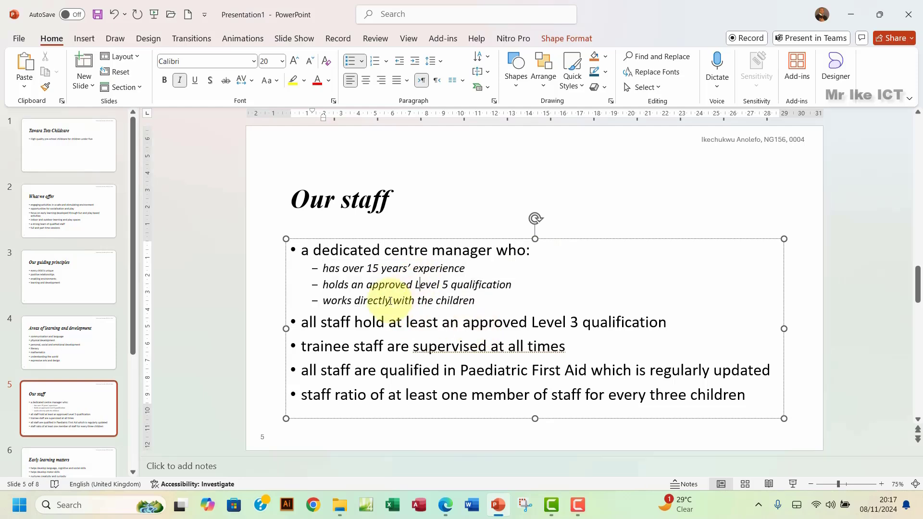
Step: Compare the slide with the exam paper's sample and clear an accidental text selection
click(450, 513)
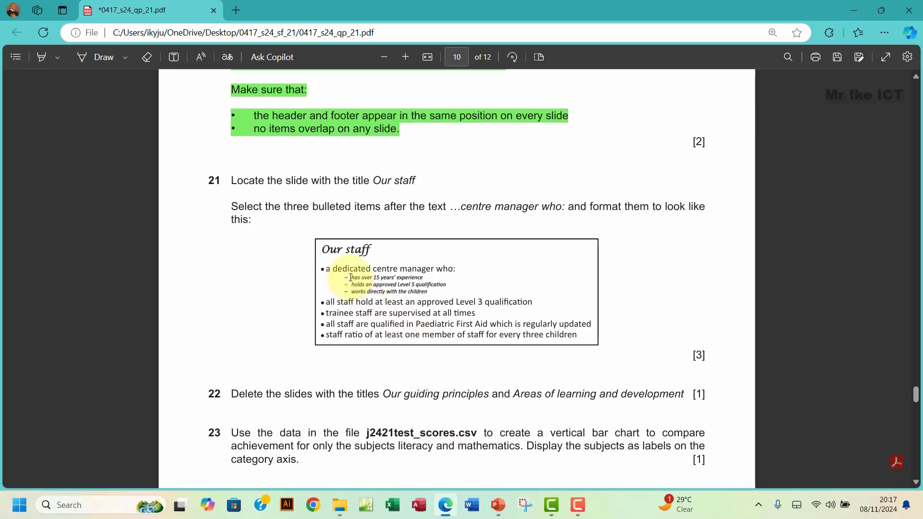
drag(353, 278, 342, 281)
click(348, 291)
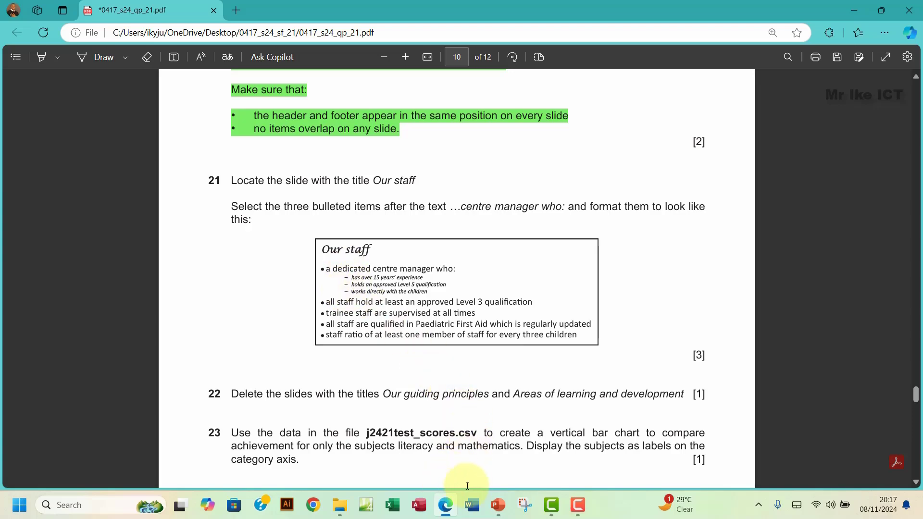
click(497, 505)
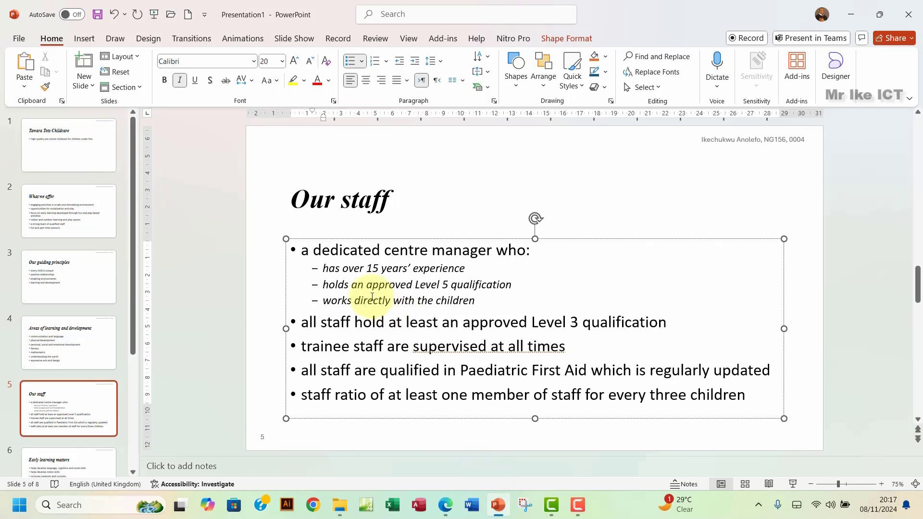
Step: Indent the three dash sub-bullets one more list level and enlarge them to 18 pt
drag(323, 268, 489, 299)
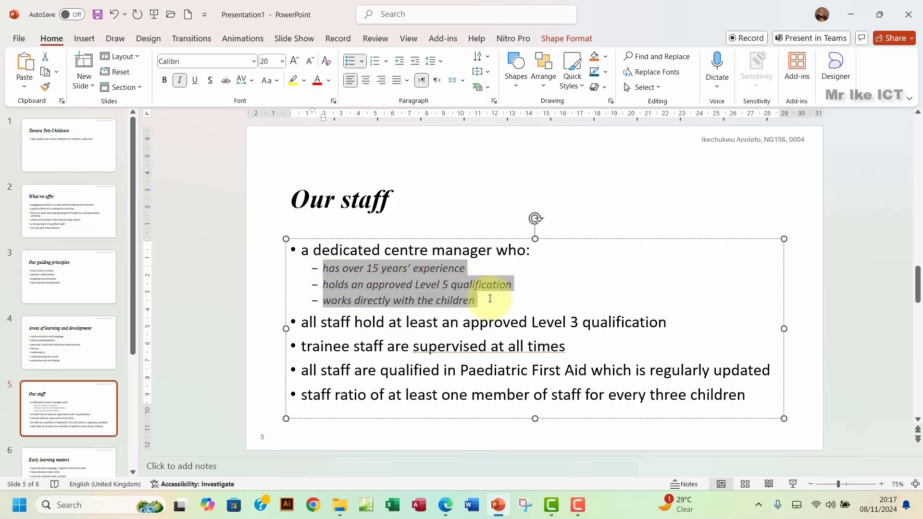
click(416, 62)
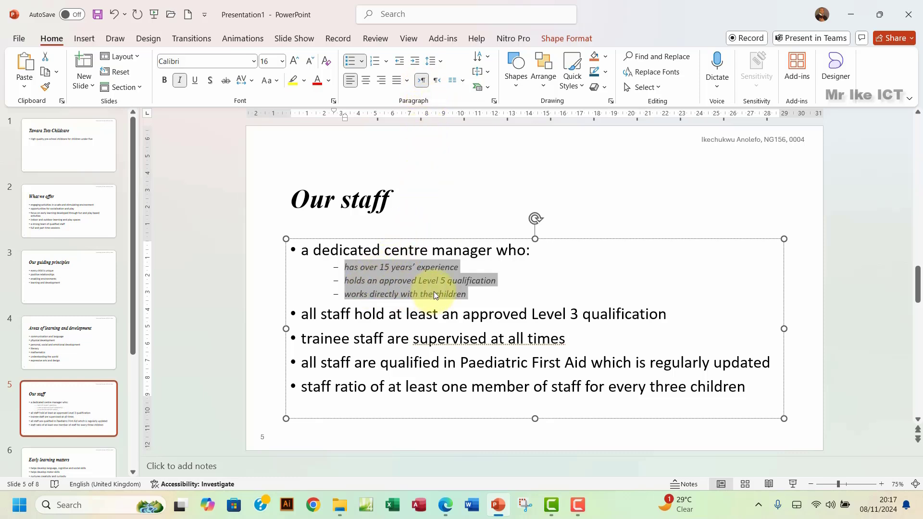
click(447, 505)
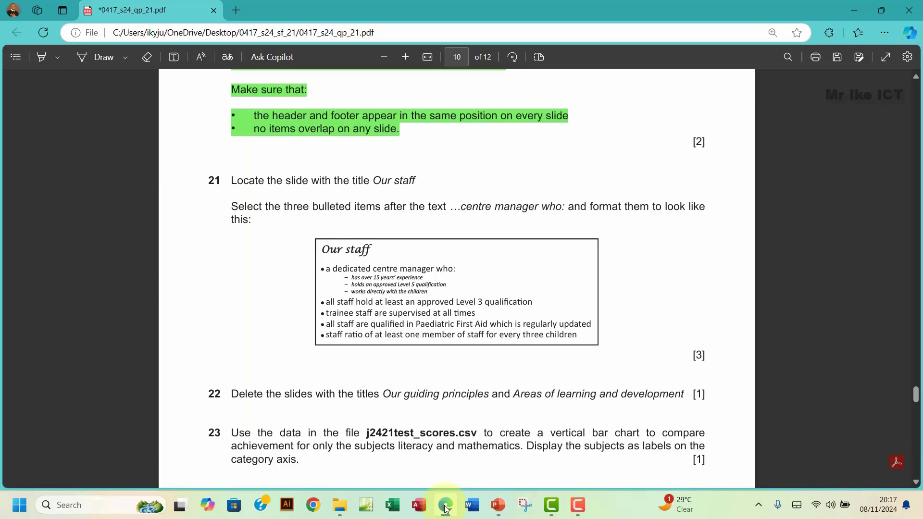
click(446, 506)
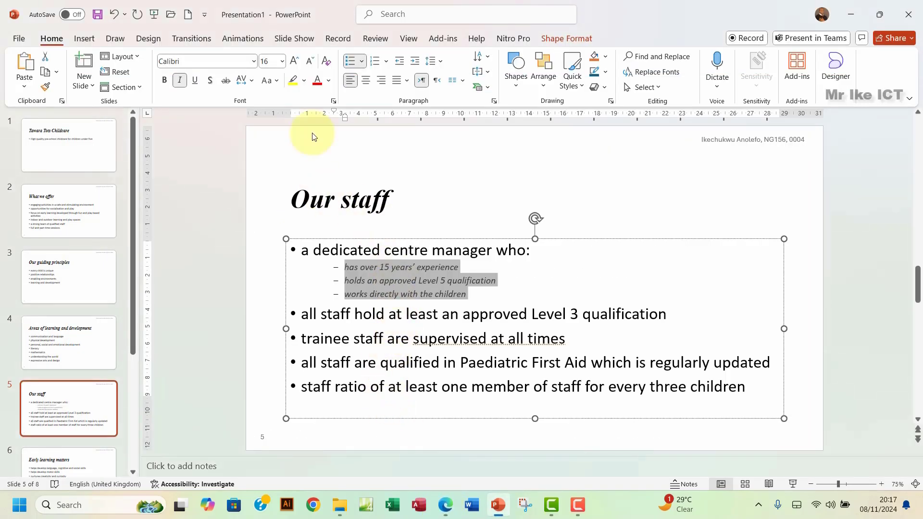
click(295, 61)
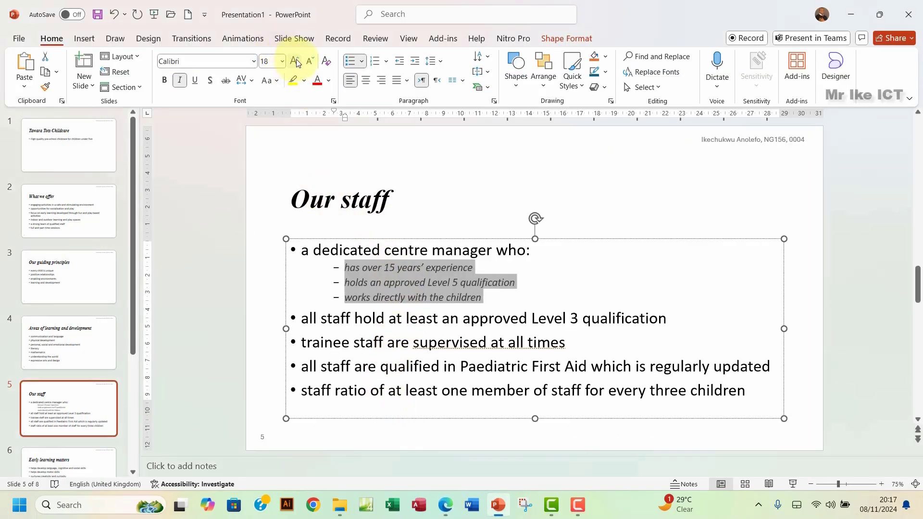
click(531, 294)
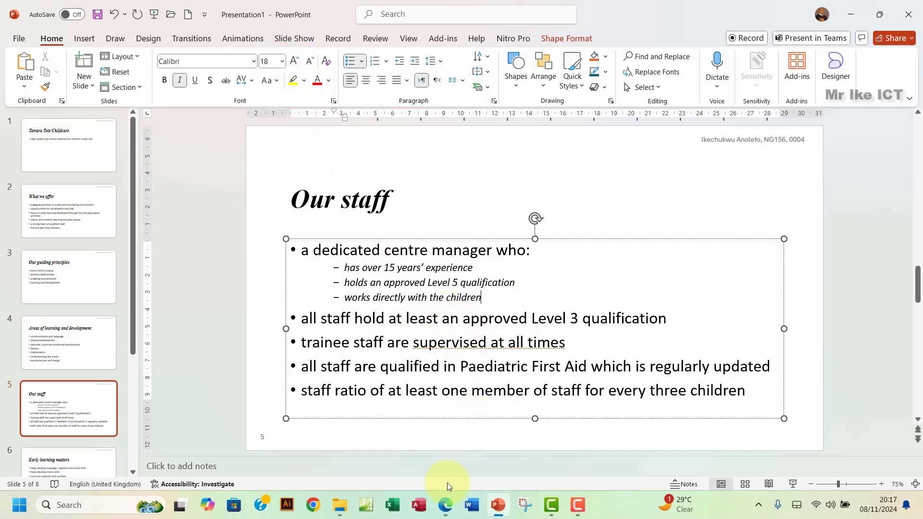
click(446, 505)
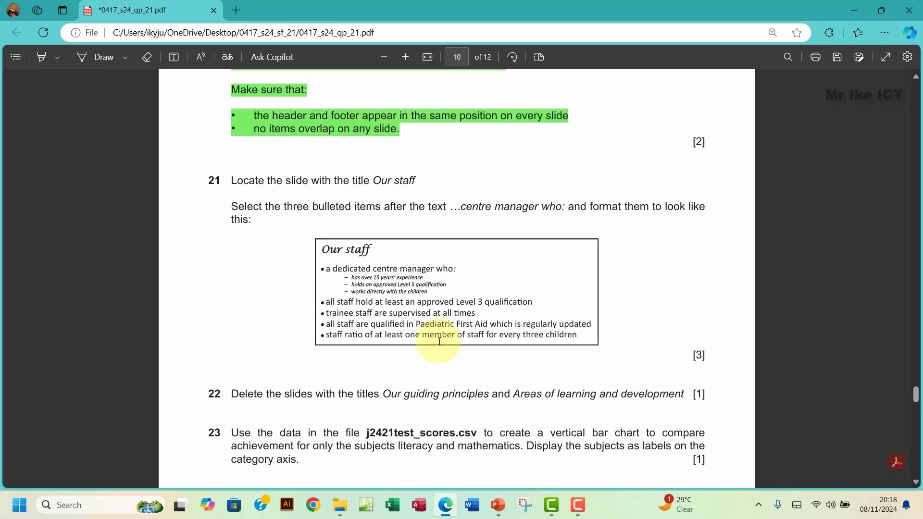
Step: Highlight question 21 green and scroll on to questions 22–25
drag(230, 181, 252, 224)
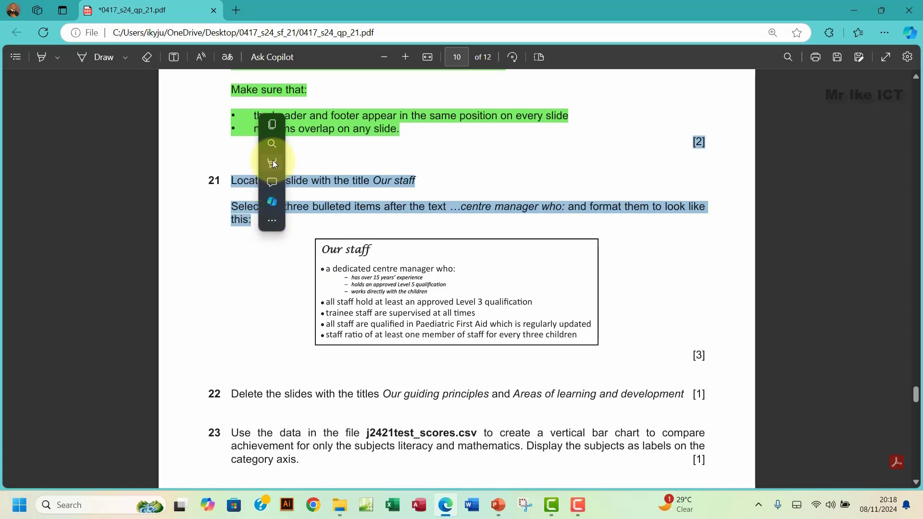
click(382, 175)
scroll(292, 343, down, 3)
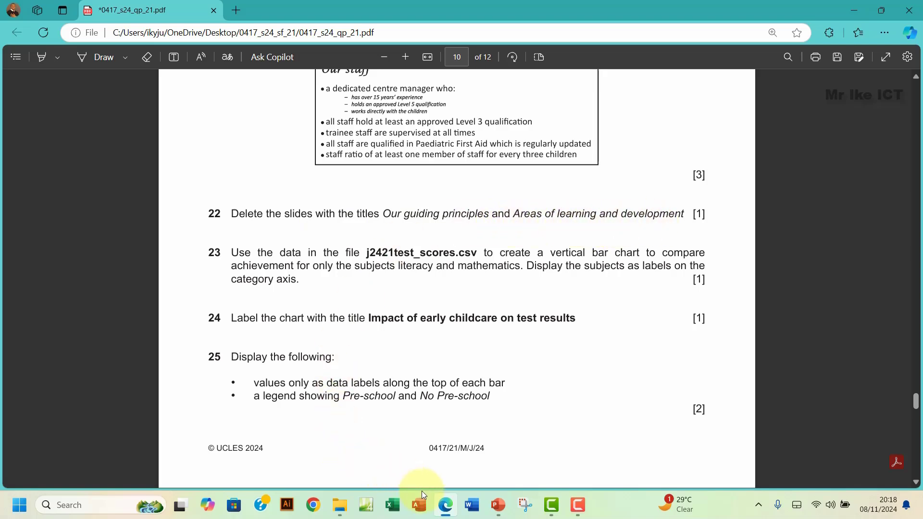
Step: Delete the Our guiding principles and Areas of learning and development slides, leaving six slides
click(496, 509)
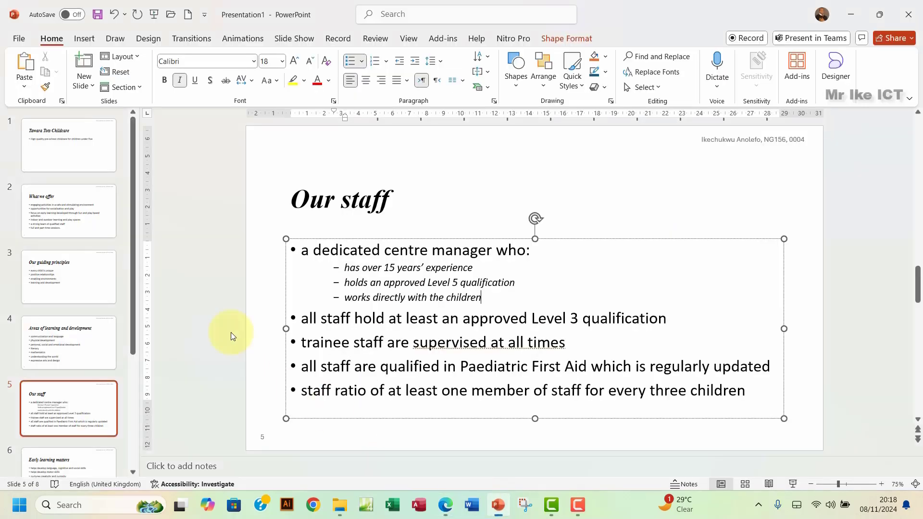
click(57, 280)
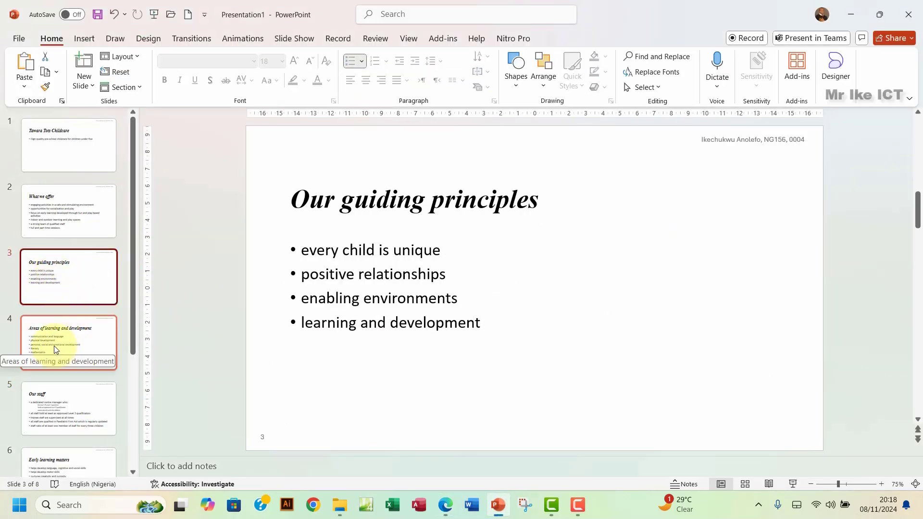
click(70, 343)
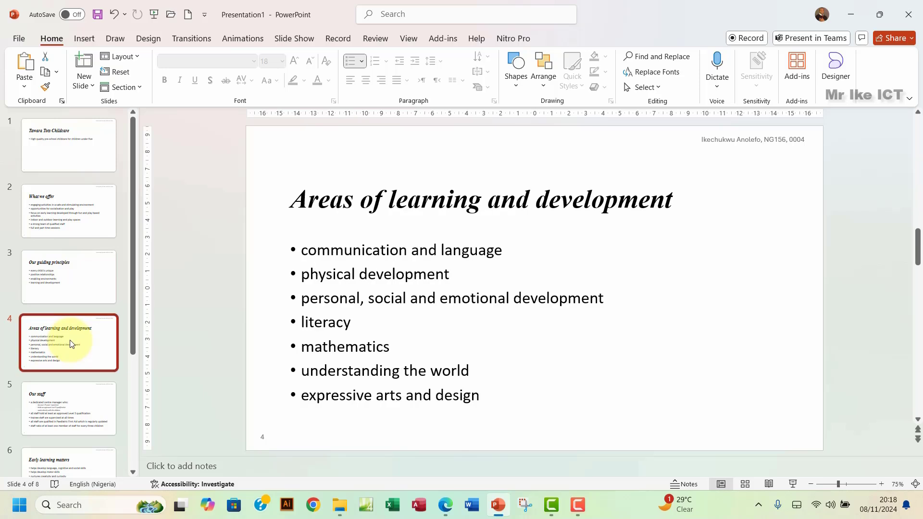
click(80, 280)
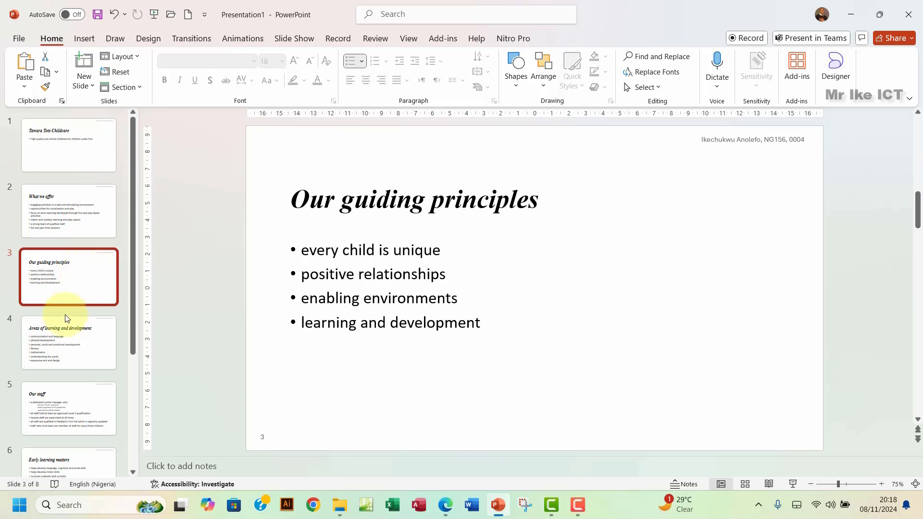
click(69, 350)
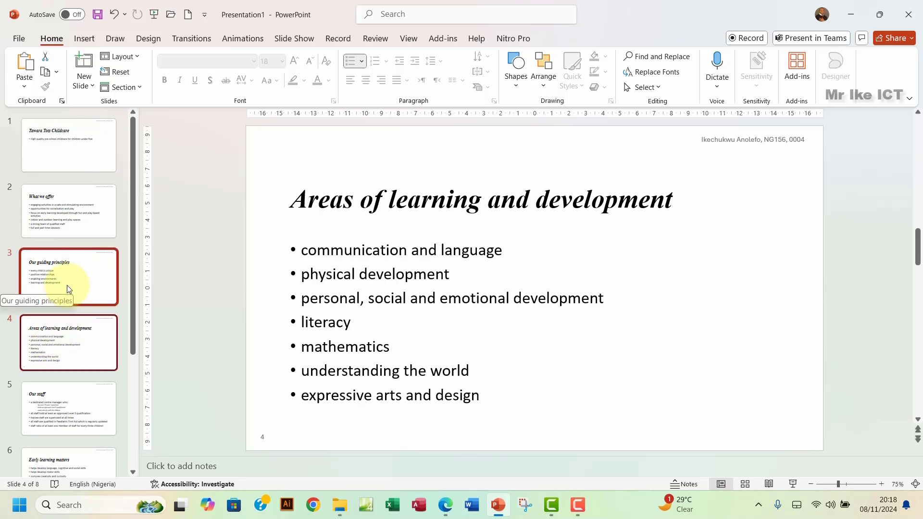
key(Delete)
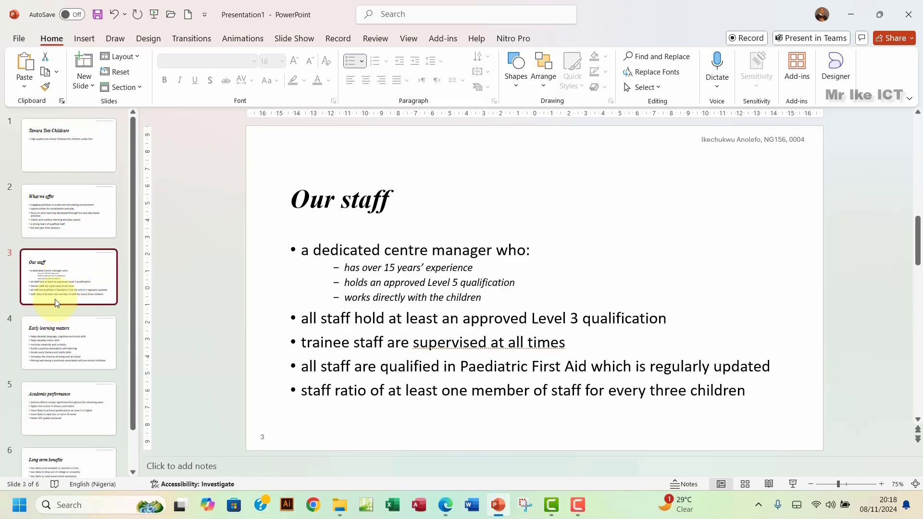
Step: Highlight question 22 green in the exam paper and scroll down to question 23
click(453, 511)
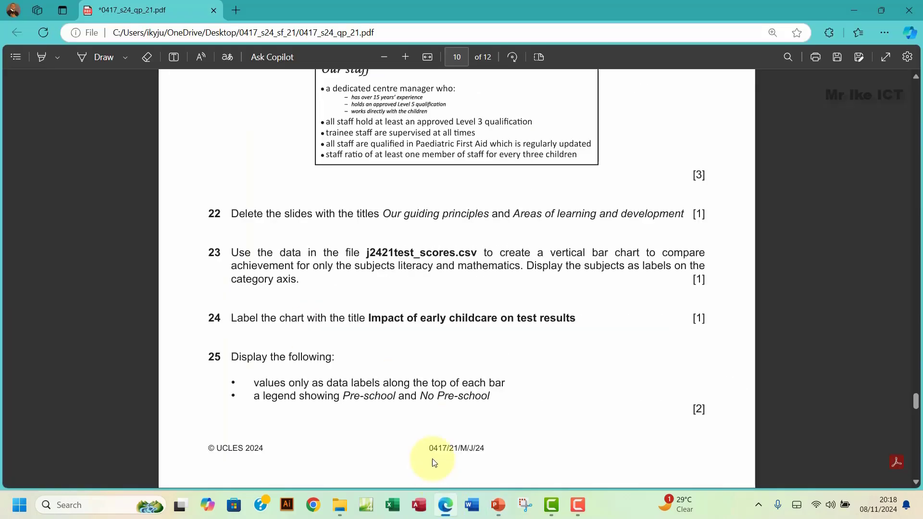
drag(231, 214, 686, 213)
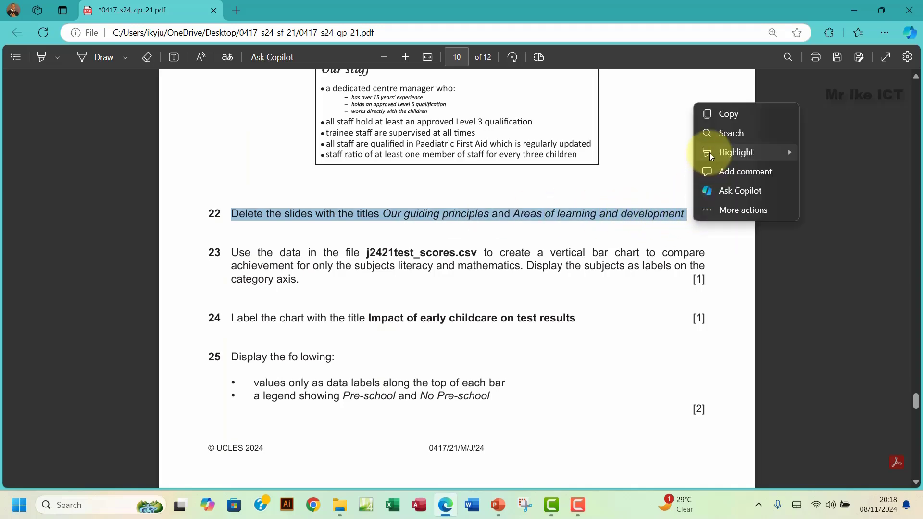
mouse_move(716, 152)
click(821, 171)
scroll(335, 287, down, 3)
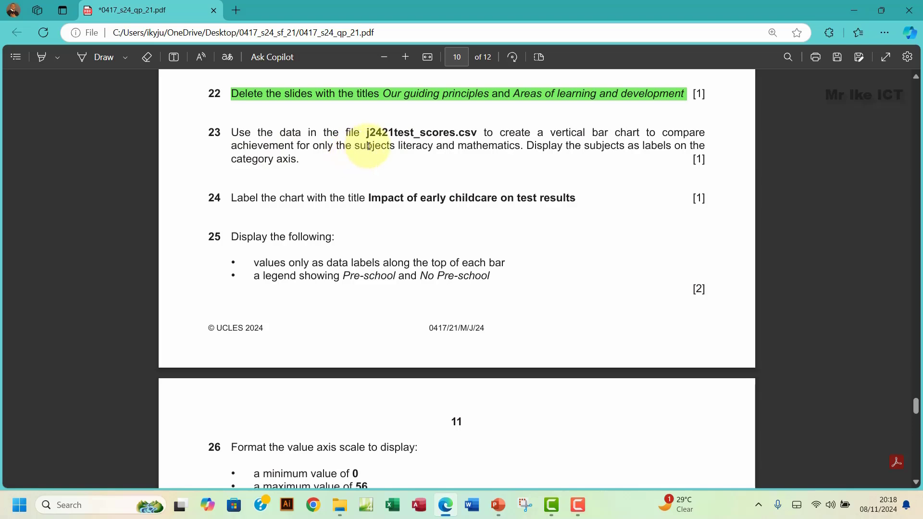
Step: Highlight 'literacy and mathematics' pink in question 23, then open j2421test_scores.csv
drag(402, 147, 521, 145)
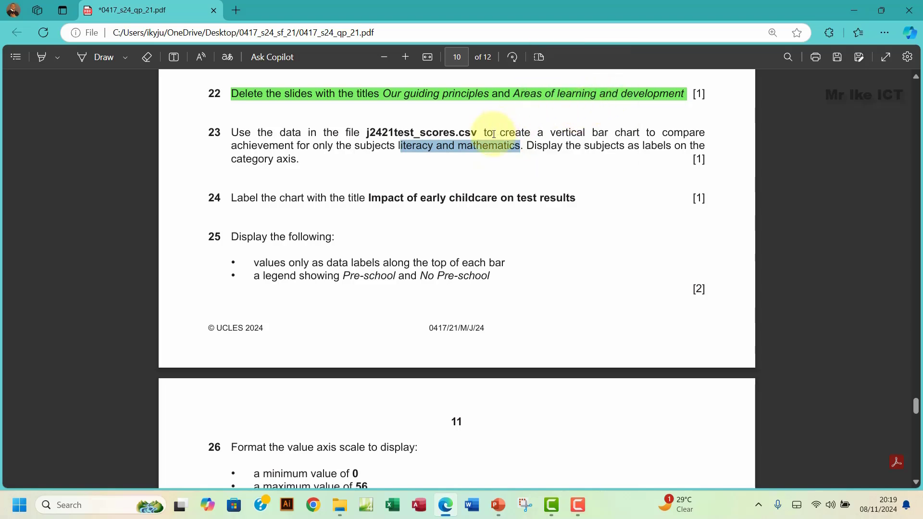
right_click(478, 146)
mouse_move(541, 157)
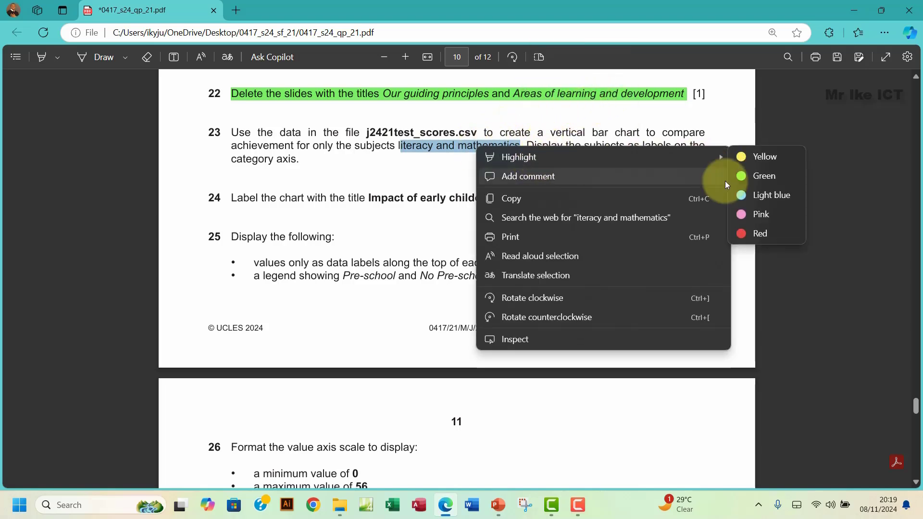
click(764, 218)
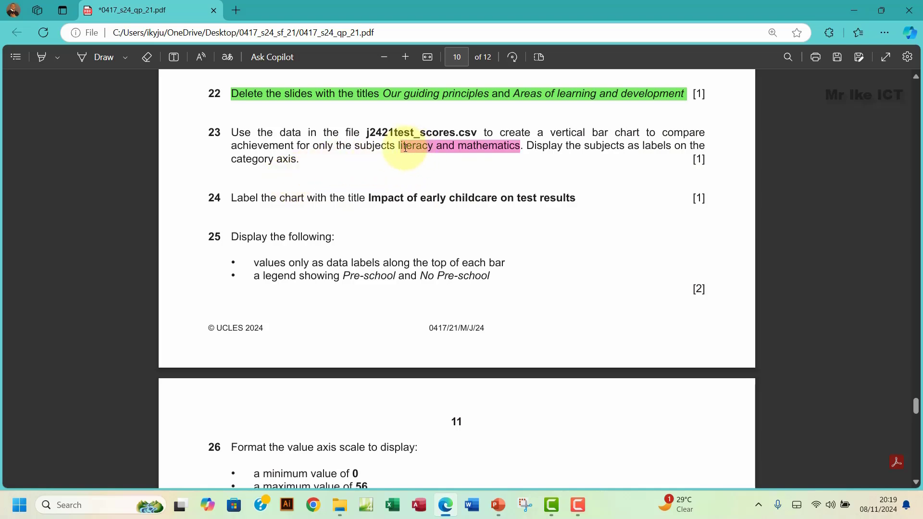
drag(399, 146, 521, 147)
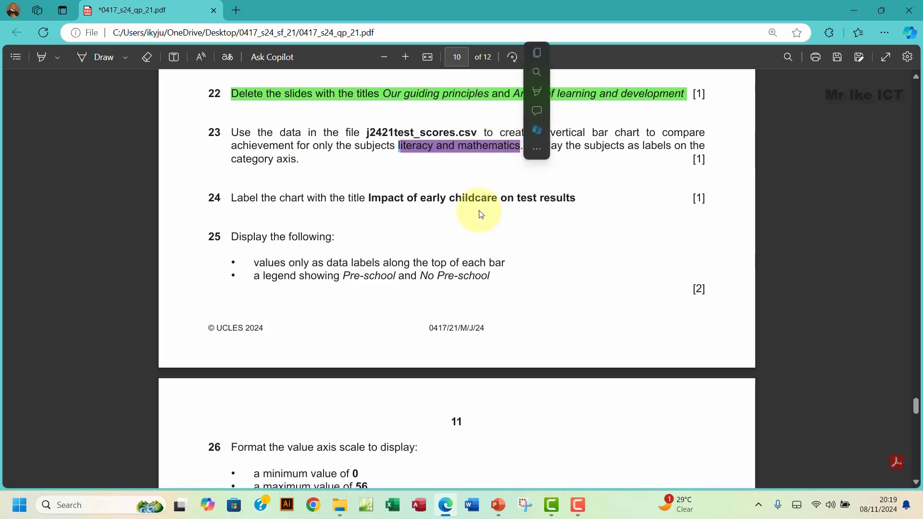
click(340, 505)
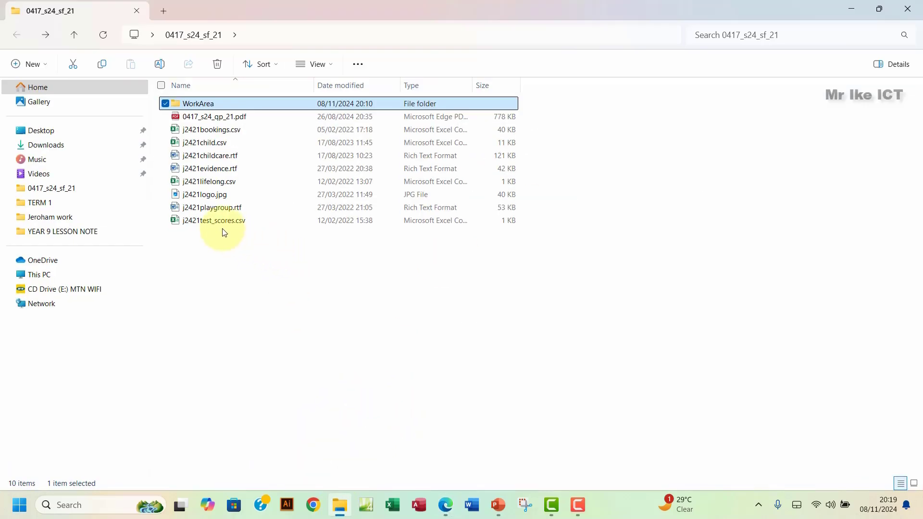
double_click(243, 221)
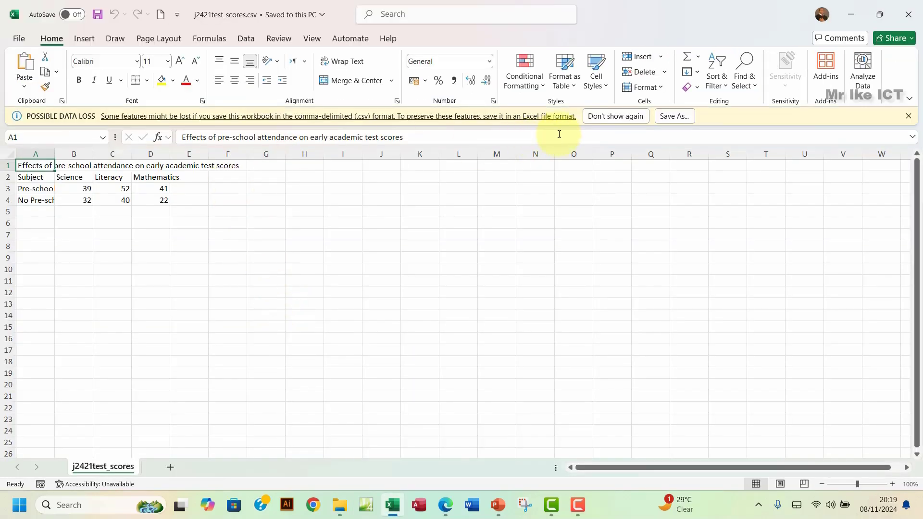
Step: Dismiss the data loss warning and autofit columns A to F to their contents
click(908, 117)
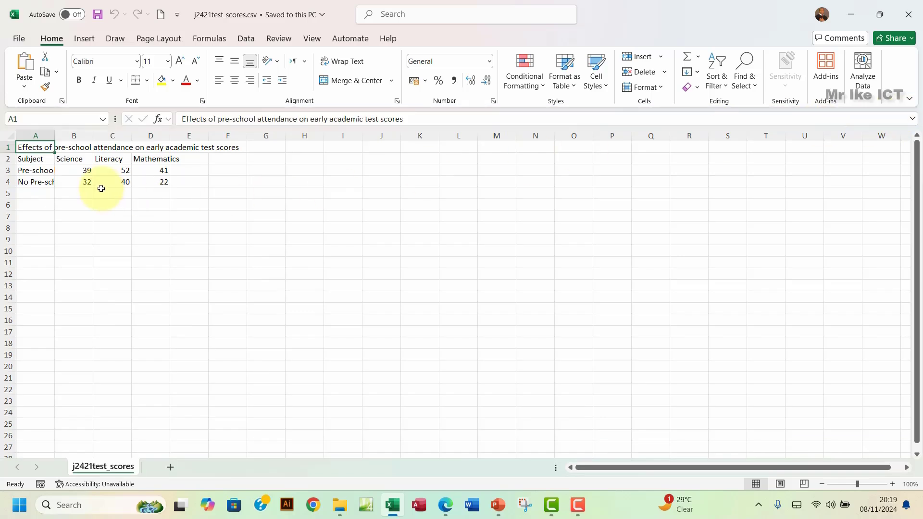
drag(35, 146, 224, 186)
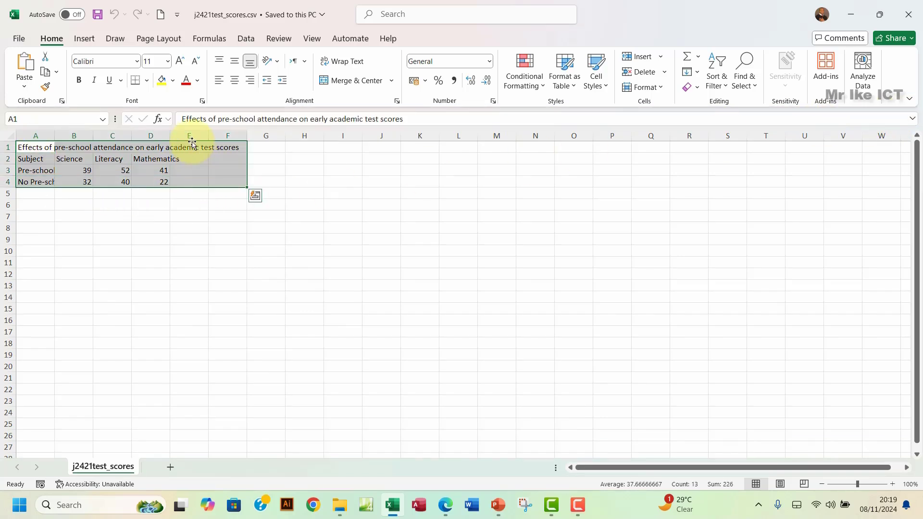
double_click(170, 136)
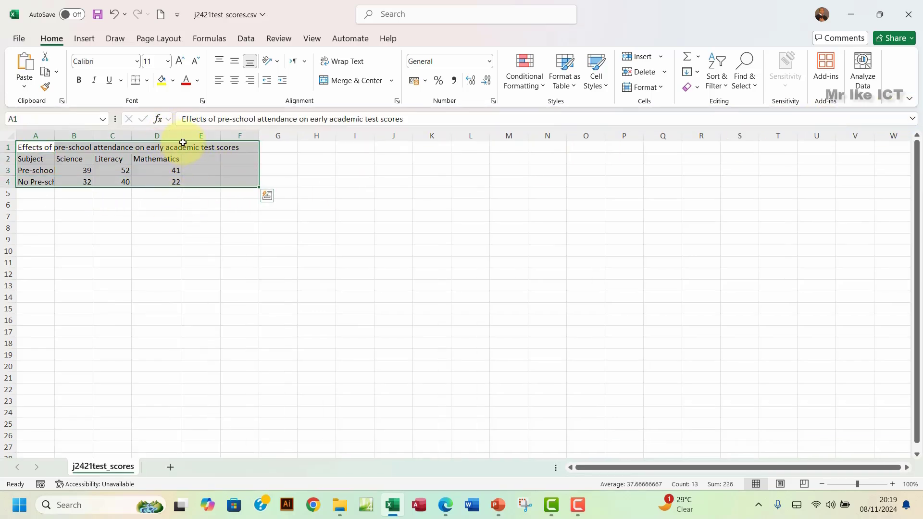
drag(37, 137, 249, 144)
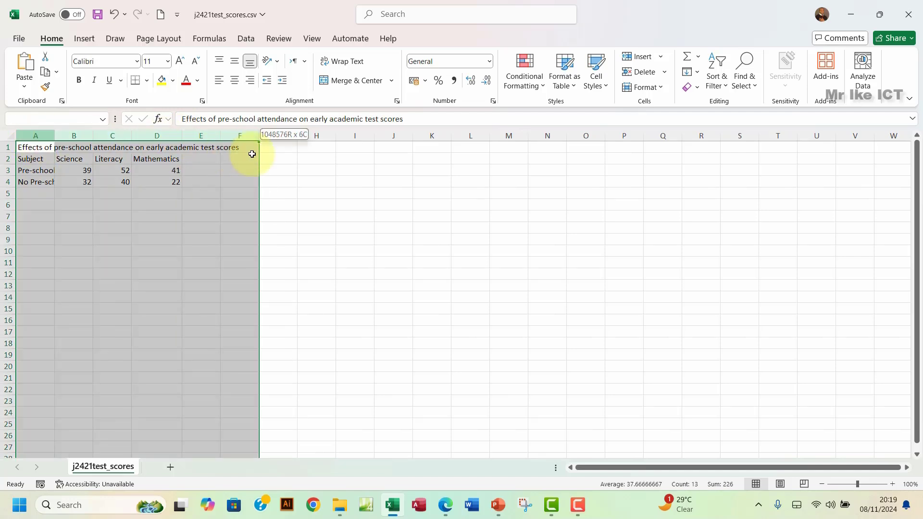
double_click(221, 136)
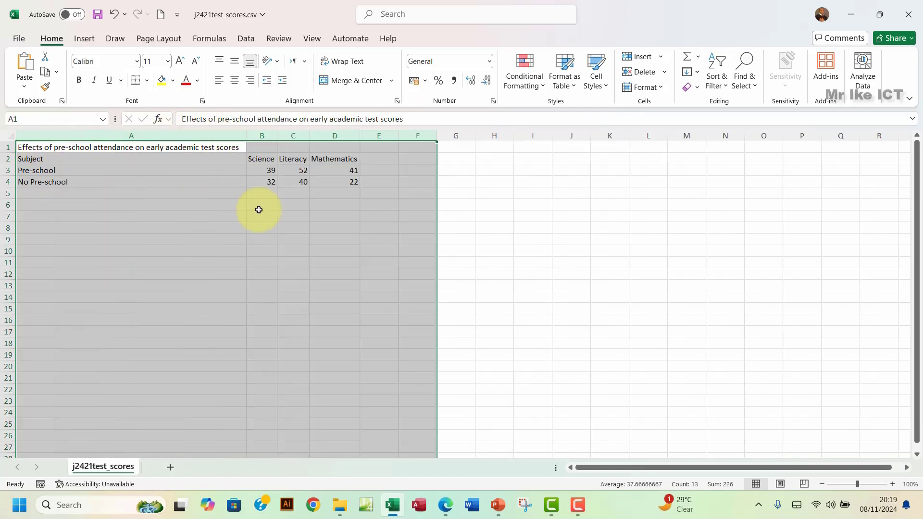
click(213, 181)
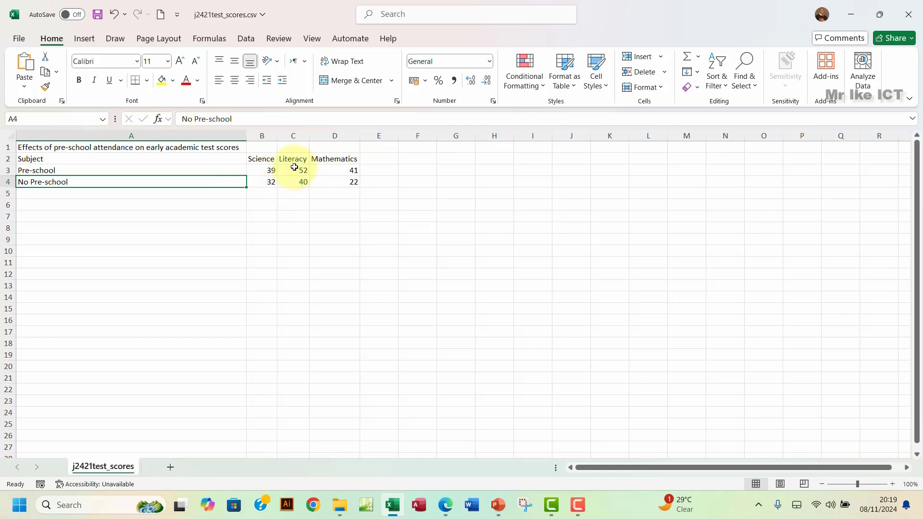
Step: Select the subject headings and scores in B2:D4 for charting
drag(287, 159, 331, 184)
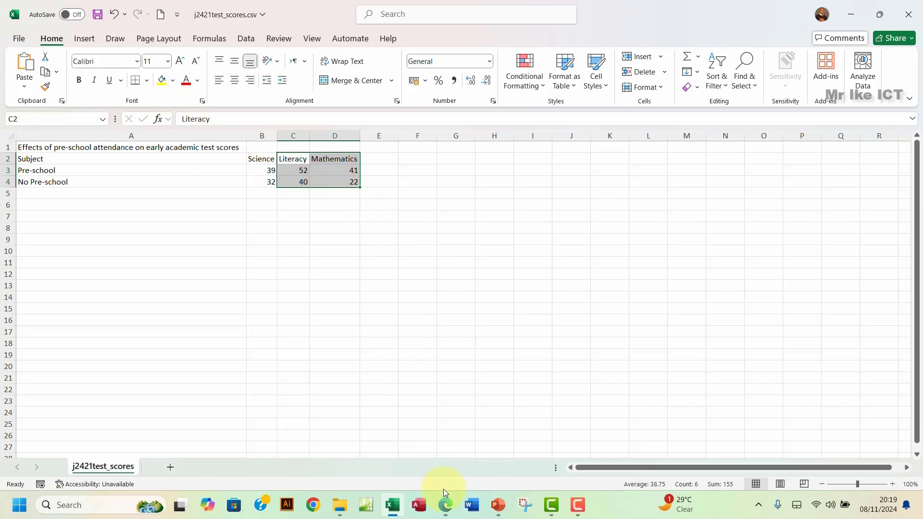
click(447, 511)
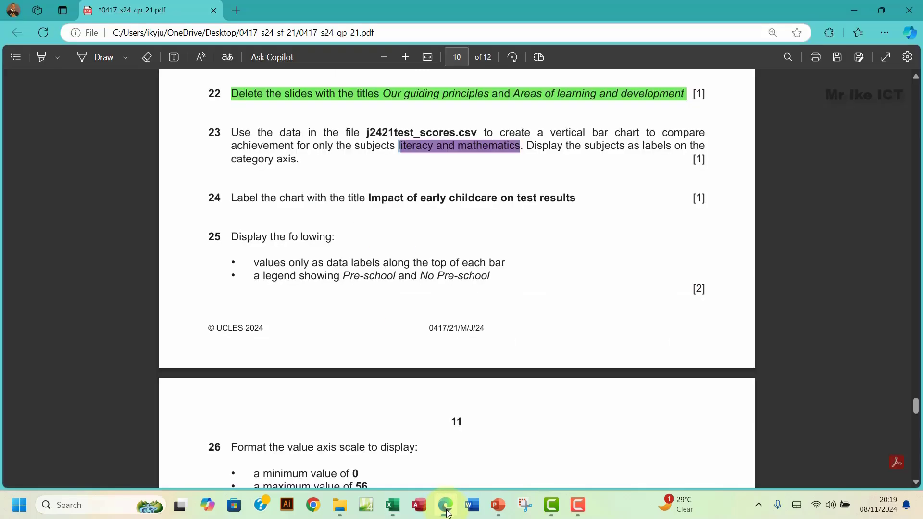
key(alt+Tab)
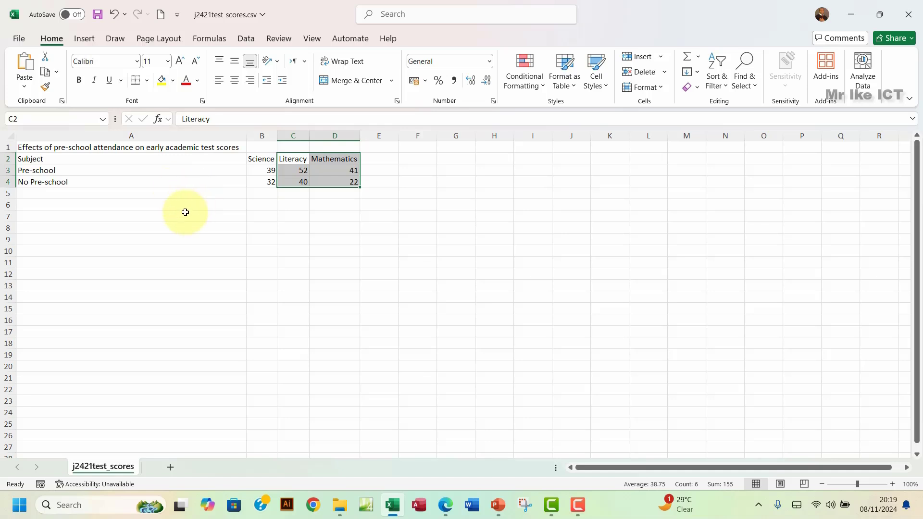
click(42, 159)
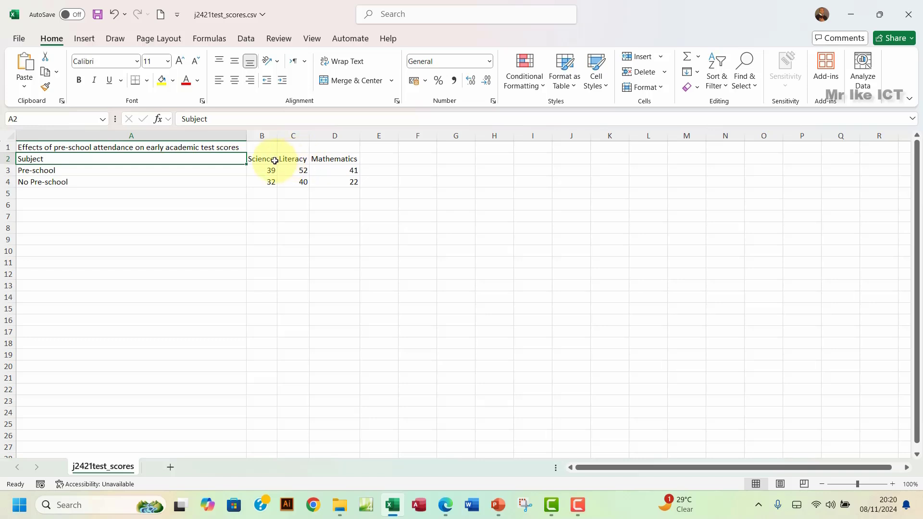
drag(261, 159, 344, 186)
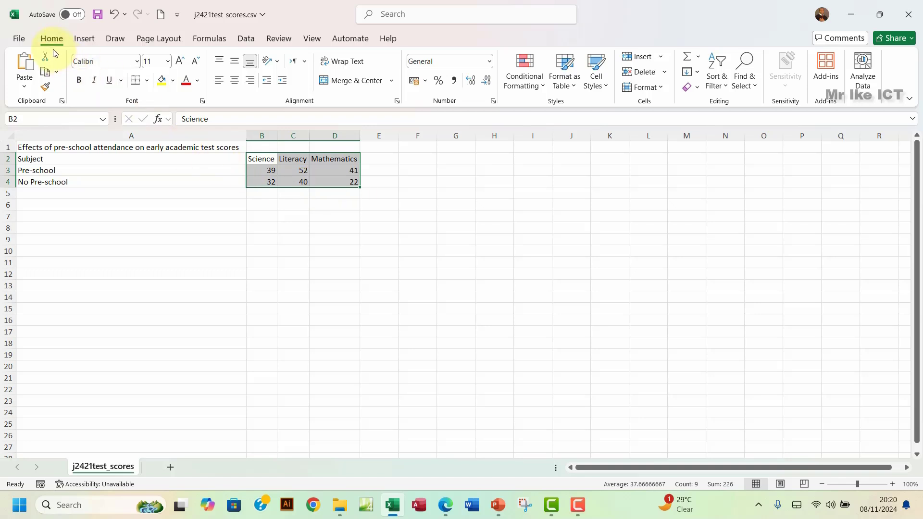
click(86, 41)
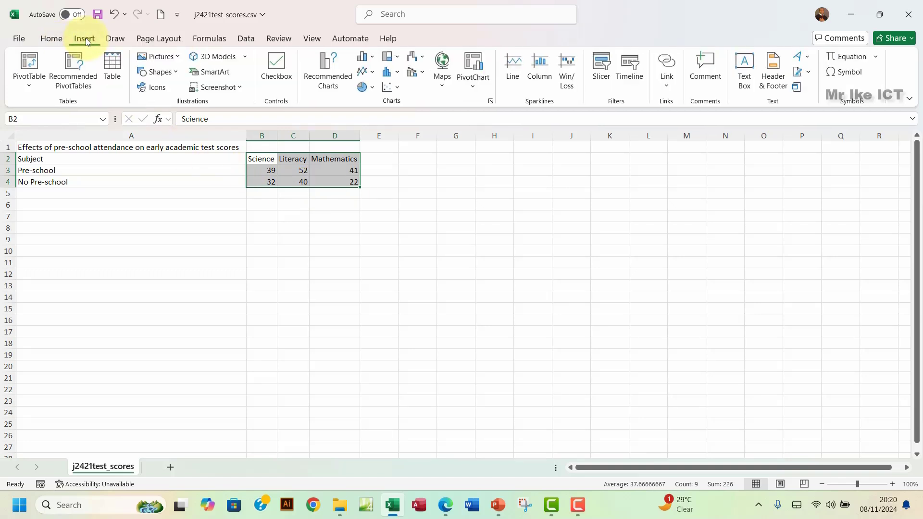
Step: Insert a 2-D clustered column chart of the B2:D4 scores
click(373, 57)
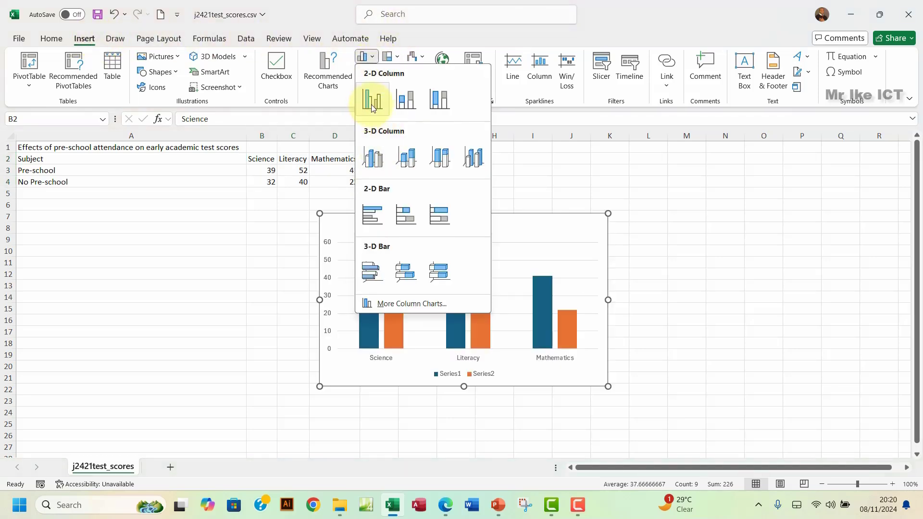
click(370, 97)
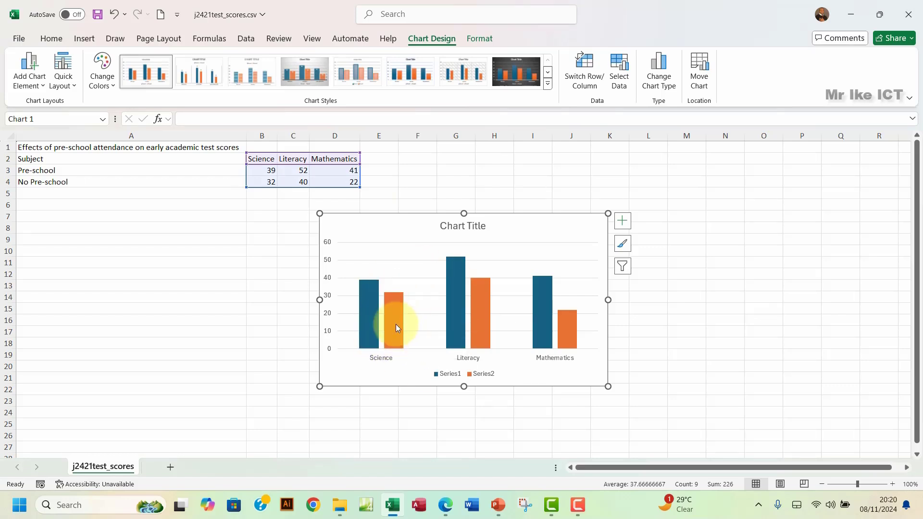
mouse_move(396, 325)
mouse_move(367, 324)
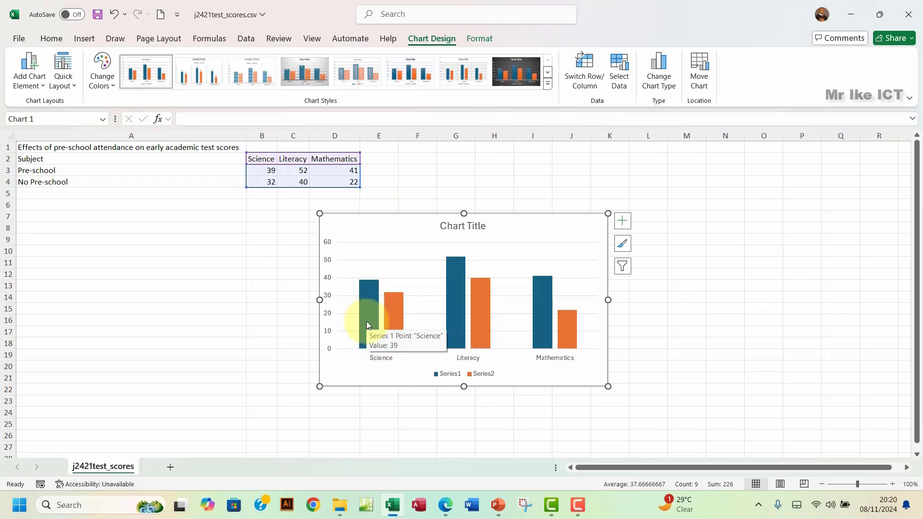
click(367, 307)
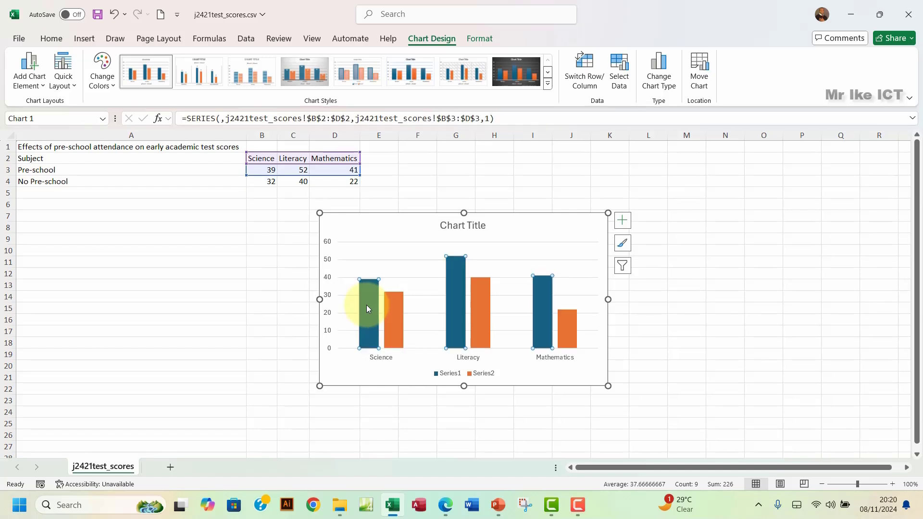
Step: Check which data rows the Series1 and Series2 bars come from, then select the legend
click(394, 312)
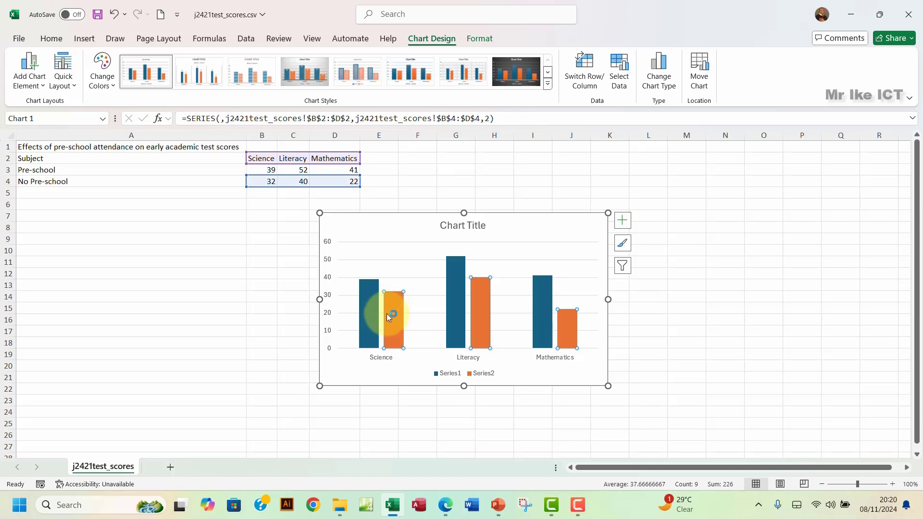
mouse_move(372, 324)
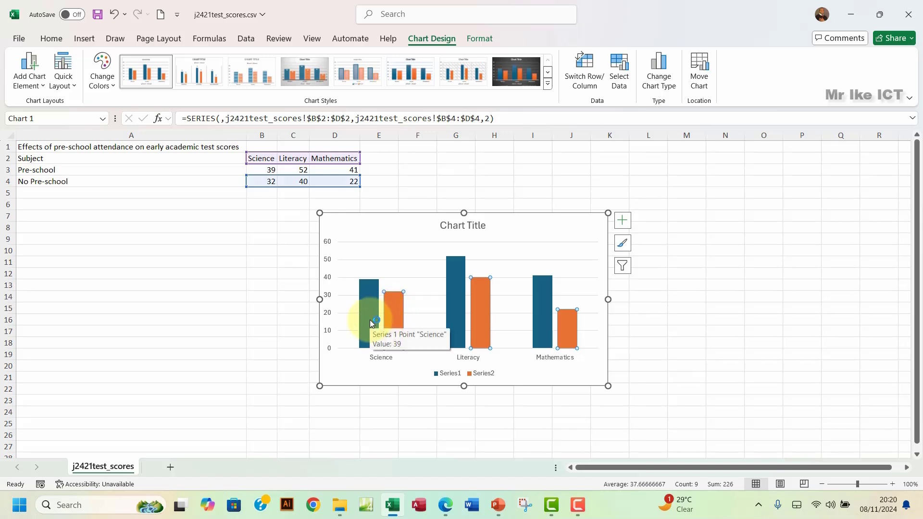
click(371, 323)
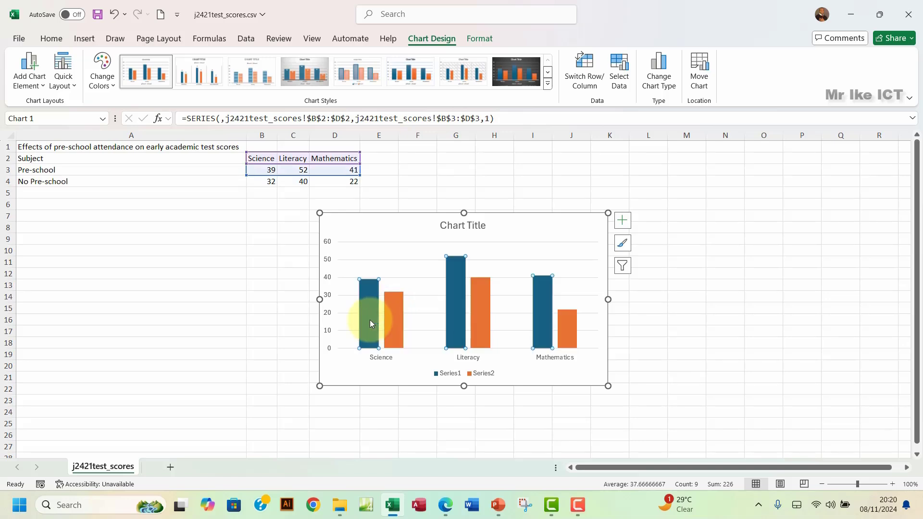
click(394, 324)
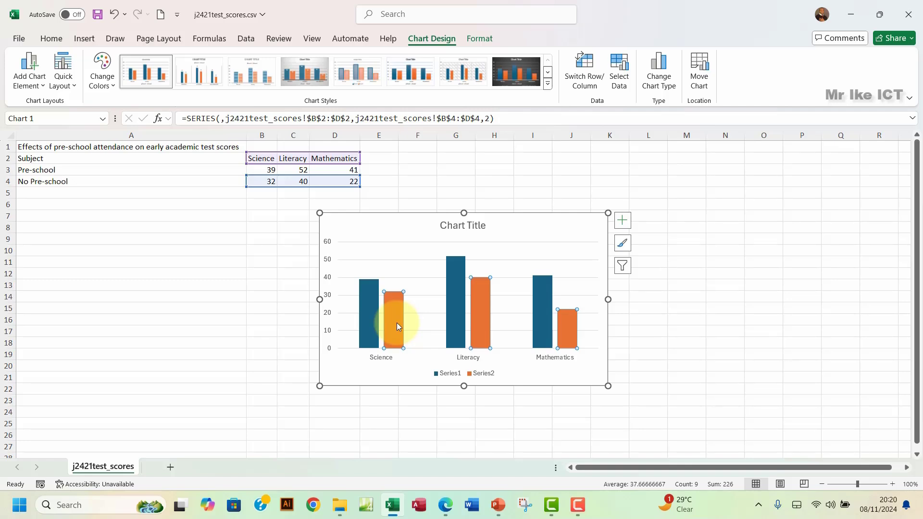
click(375, 327)
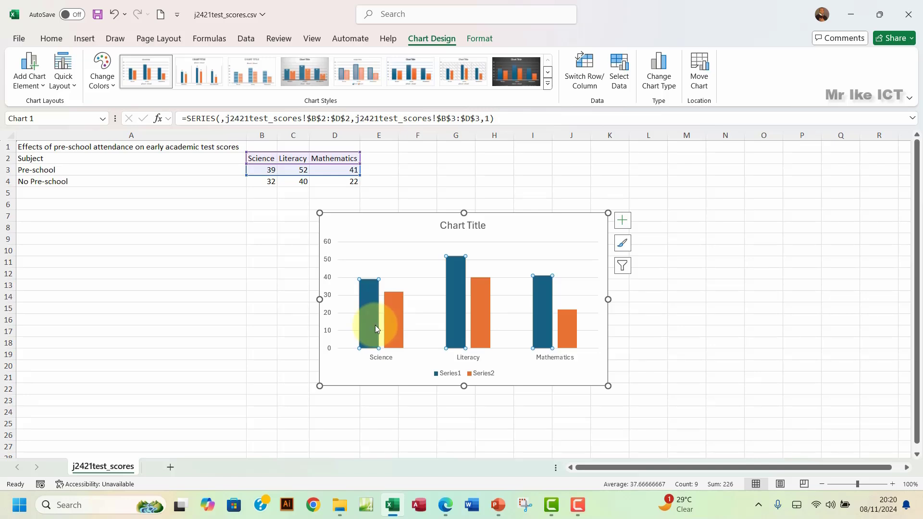
click(392, 325)
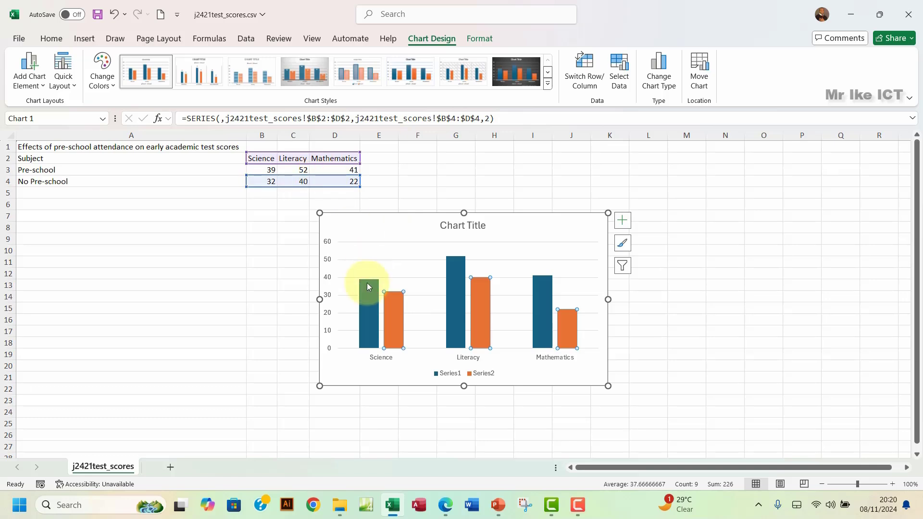
click(371, 324)
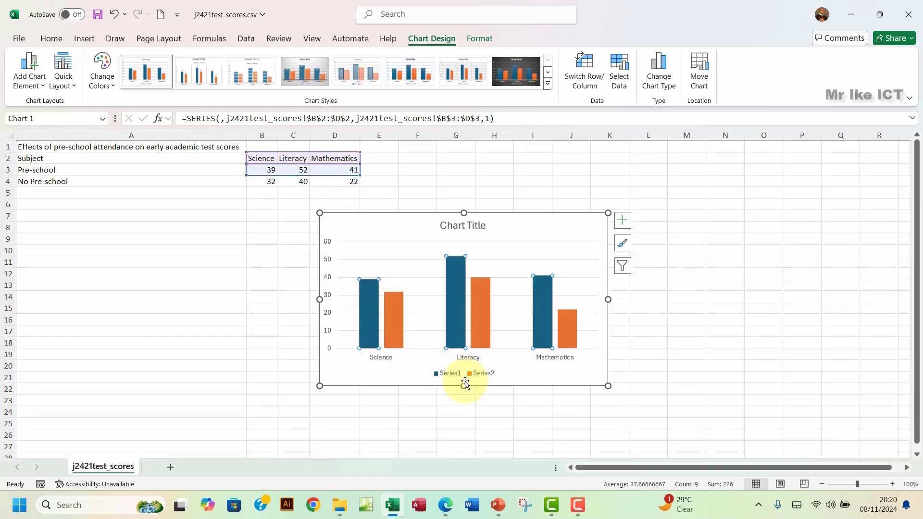
click(454, 373)
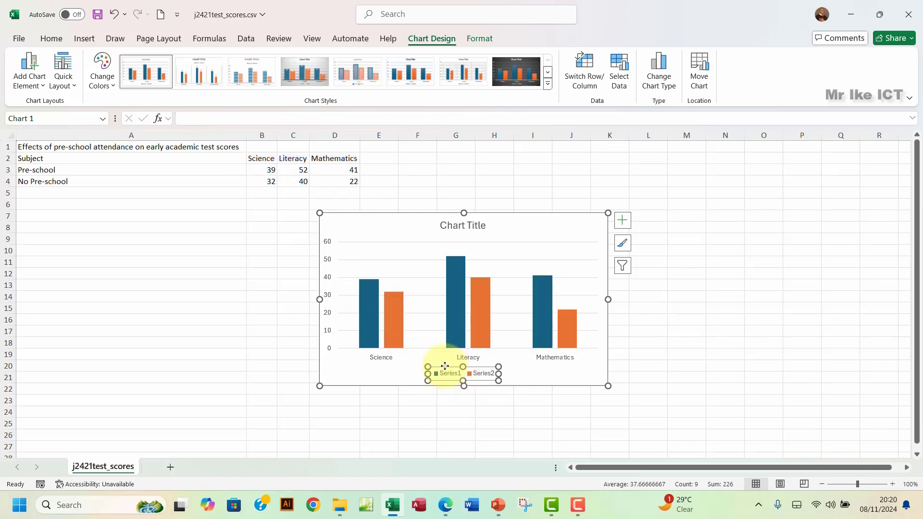
click(500, 507)
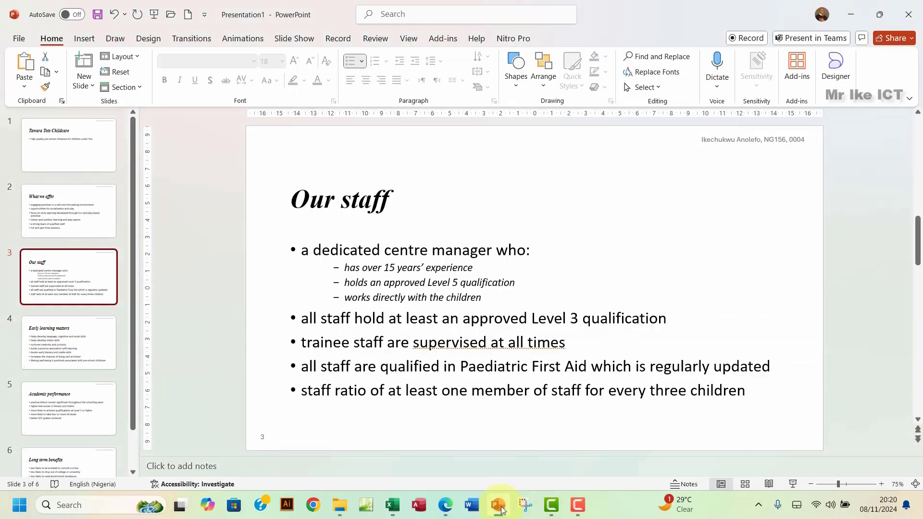
Step: Reread the question in the Edge exam paper, then return to the unchanged PowerPoint deck
click(453, 511)
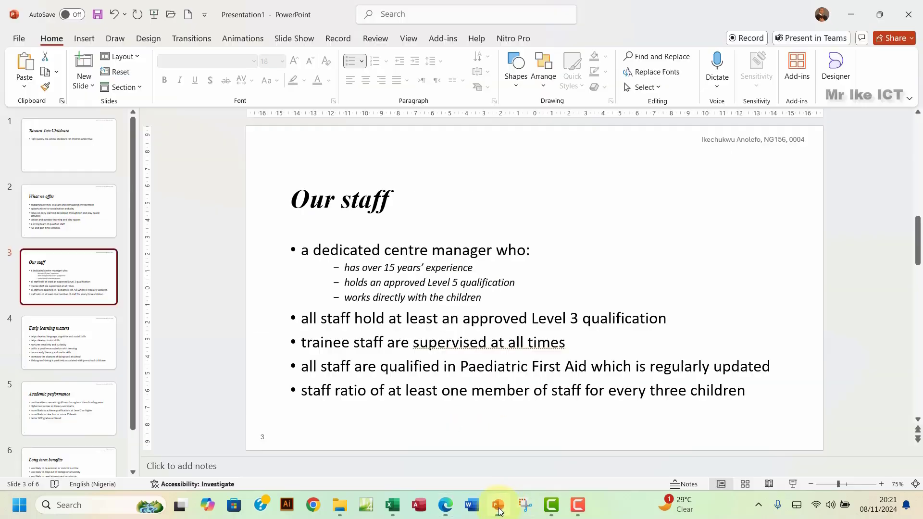
click(500, 507)
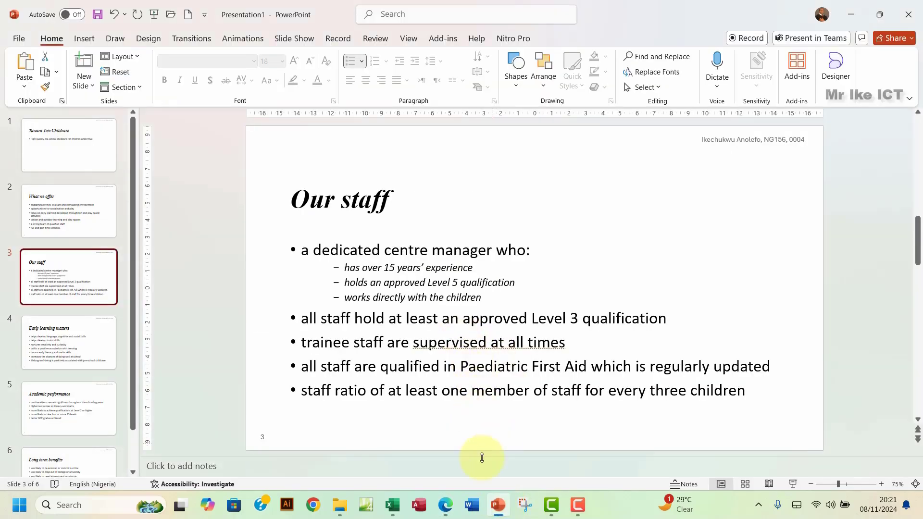
Step: Untick Science in the chart's data source so only Literacy and Mathematics are plotted
click(393, 505)
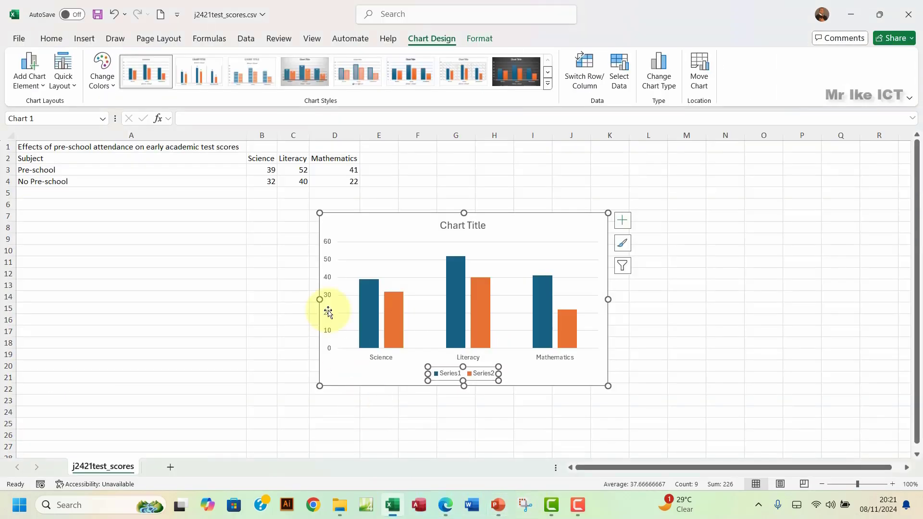
click(392, 315)
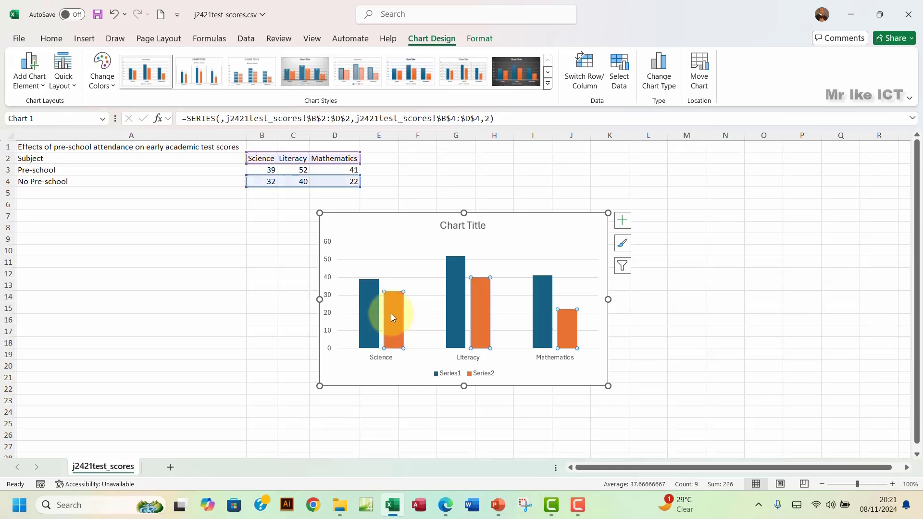
right_click(384, 225)
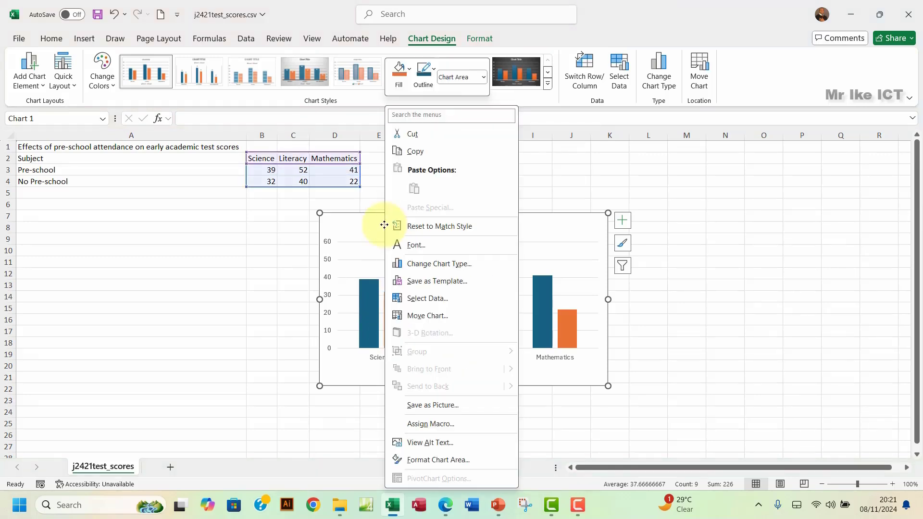
click(428, 300)
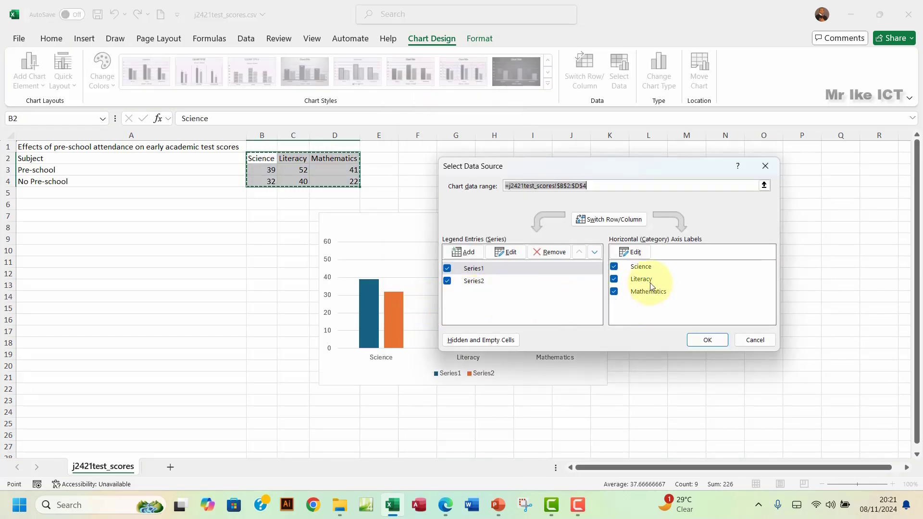
click(615, 268)
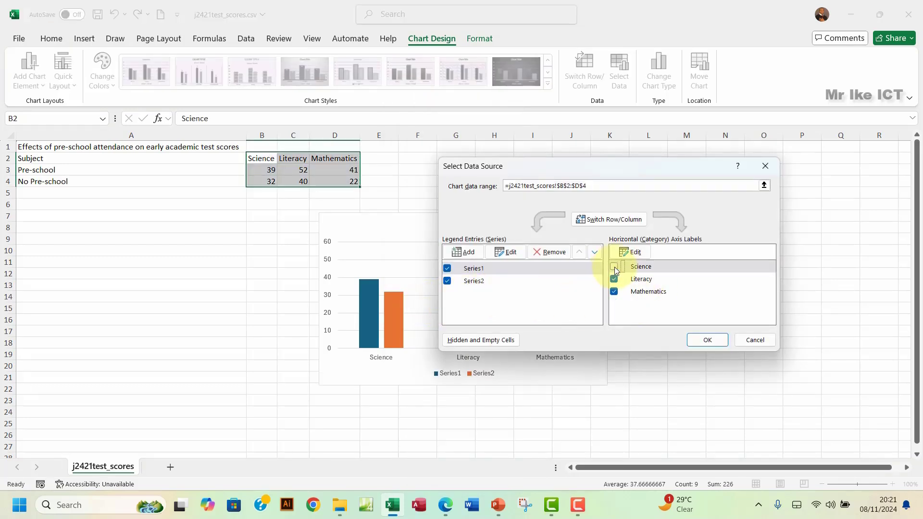
click(705, 340)
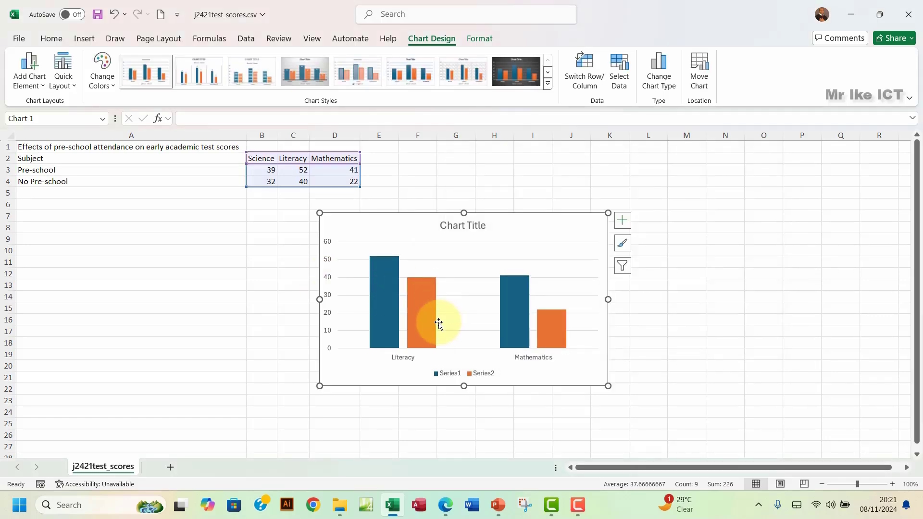
click(445, 505)
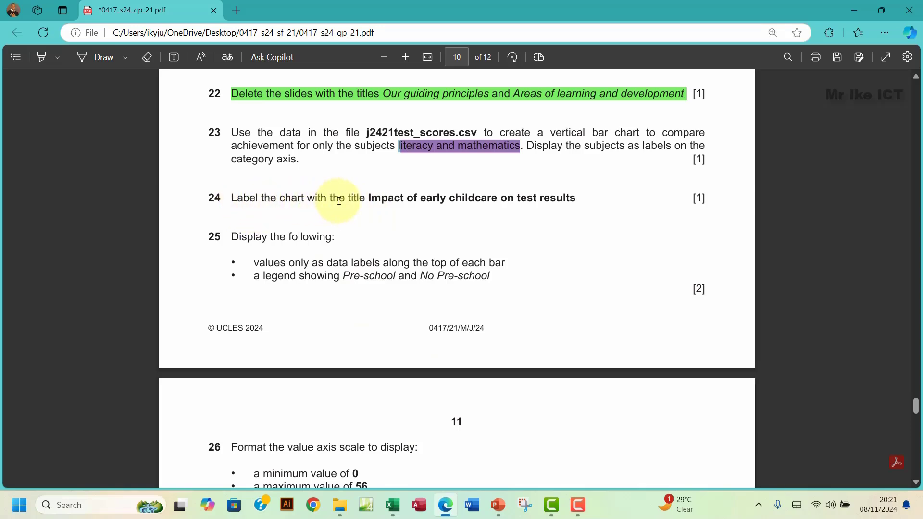
Step: Copy question 24's title 'Impact of early childcare on test results' from the exam PDF
drag(371, 199, 583, 198)
key(ctrl+c)
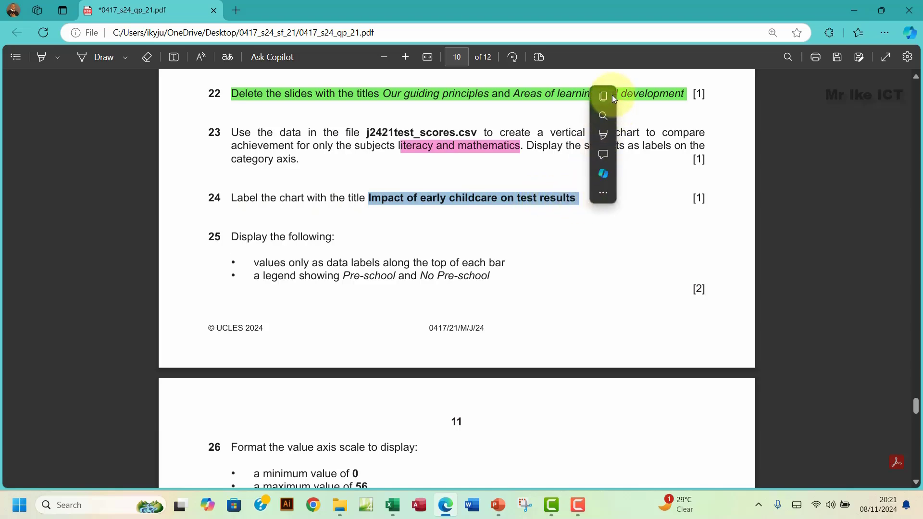
click(603, 96)
click(497, 504)
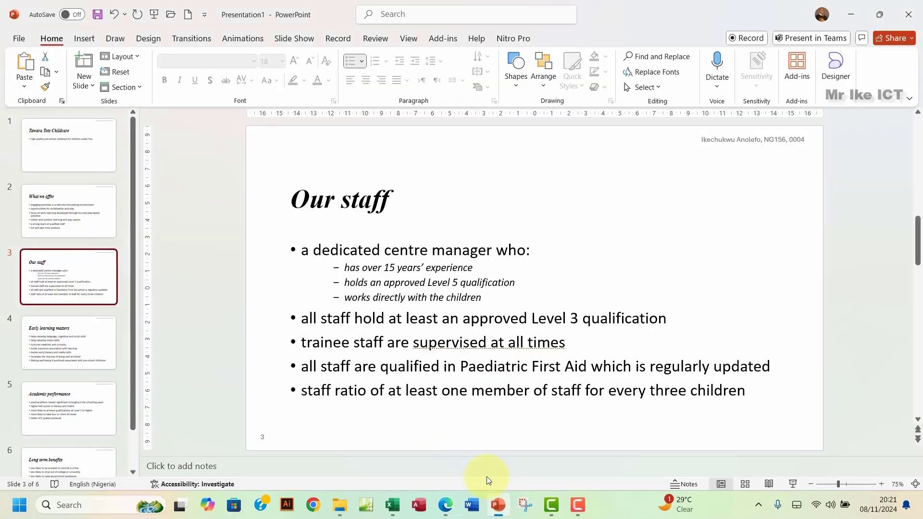
Step: Replace the chart's placeholder title with 'Impact of early childcare on test results'
click(393, 505)
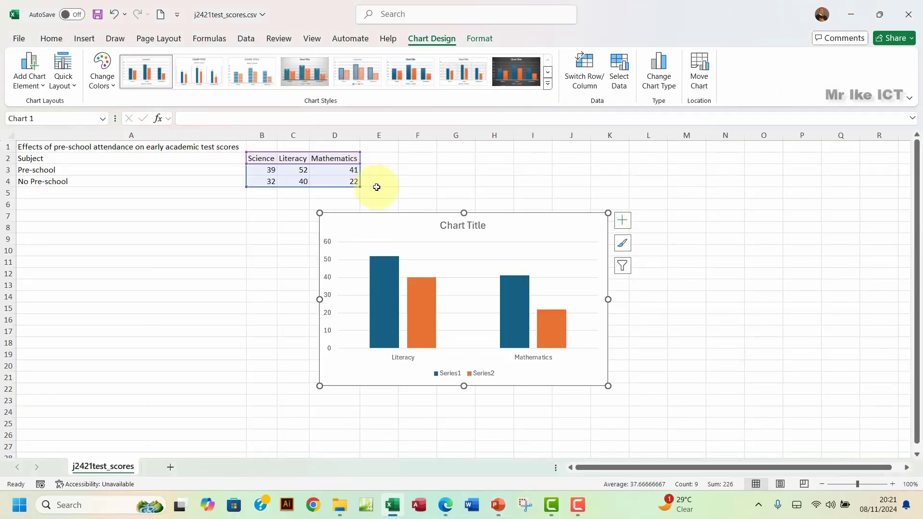
click(450, 224)
double_click(449, 225)
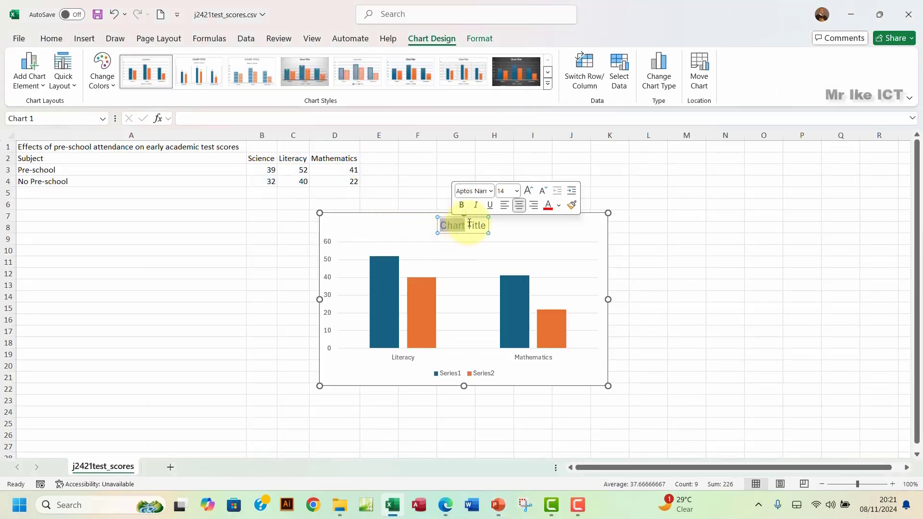
click(469, 224)
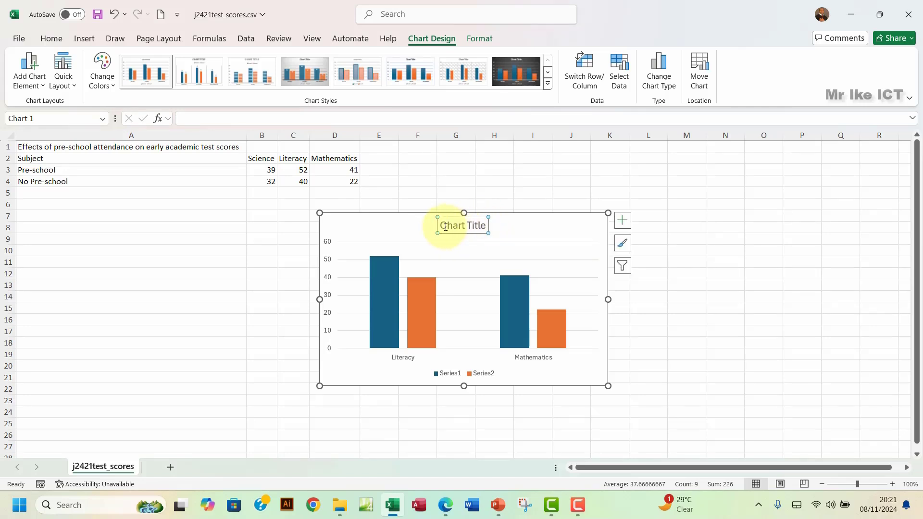
drag(441, 226, 481, 222)
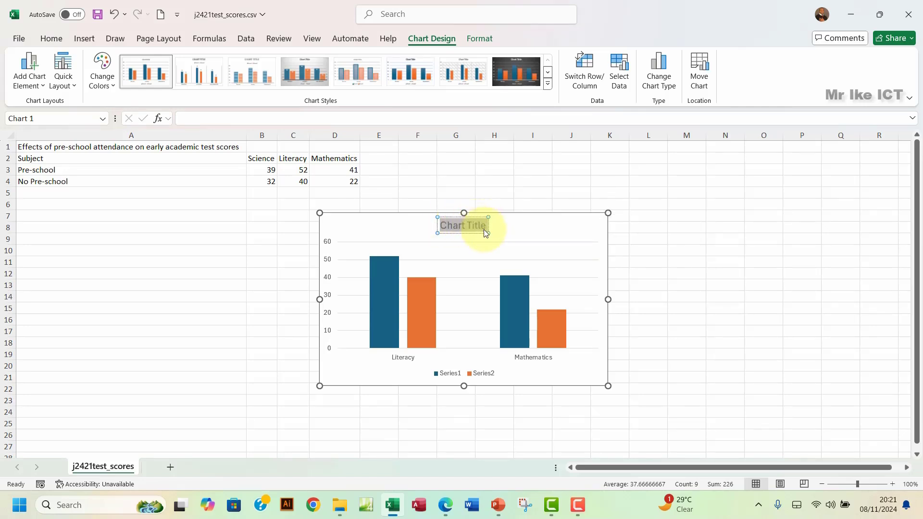
key(ctrl+v)
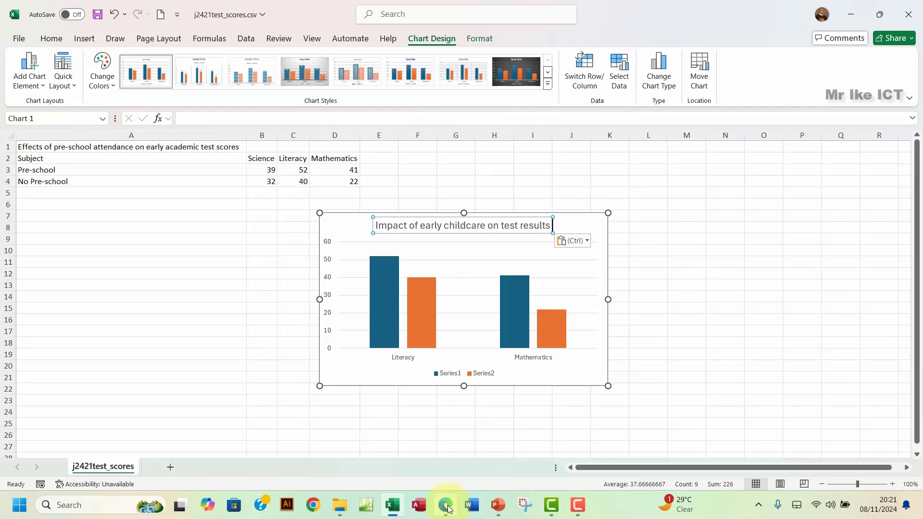
click(447, 506)
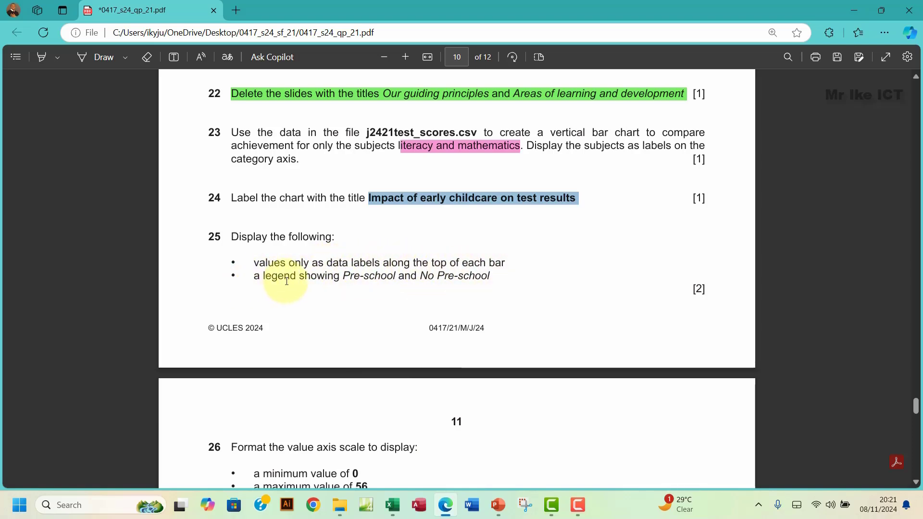
Step: Highlight question 25's data-label and legend requirements in the exam paper
drag(290, 277, 505, 277)
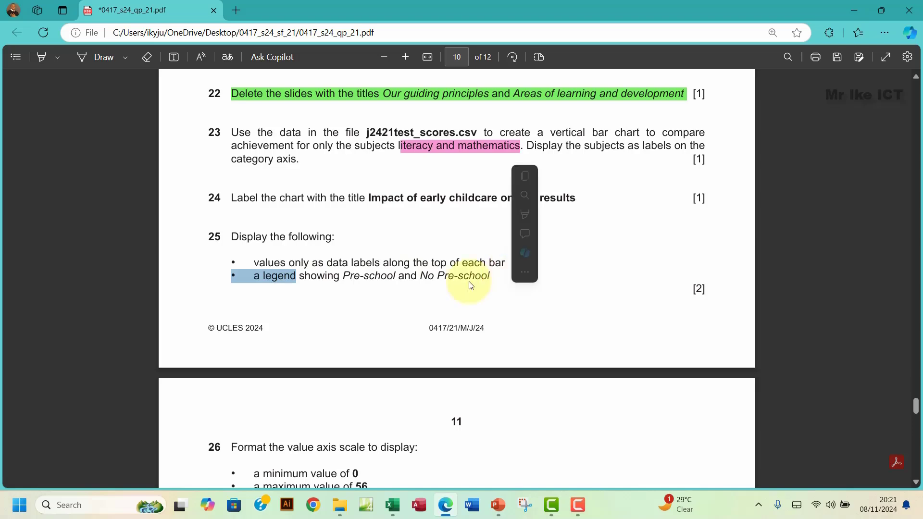
click(256, 263)
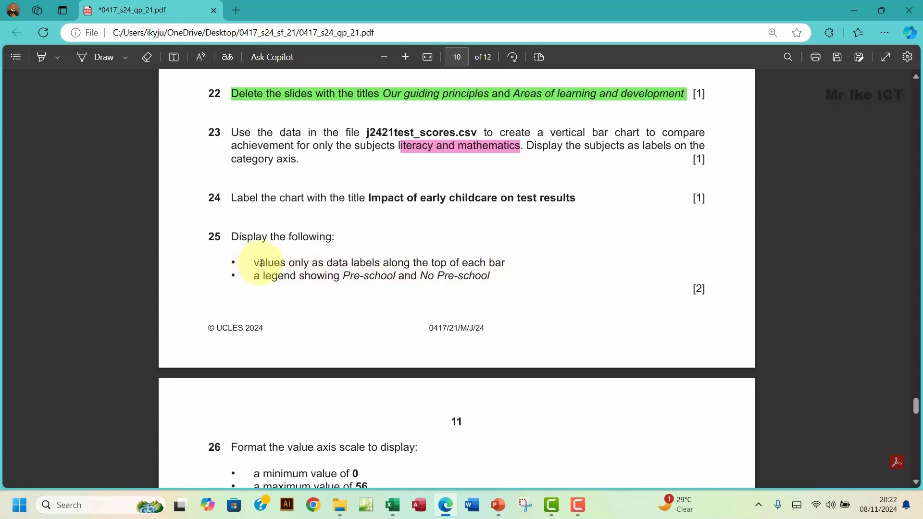
double_click(284, 263)
drag(283, 263, 513, 270)
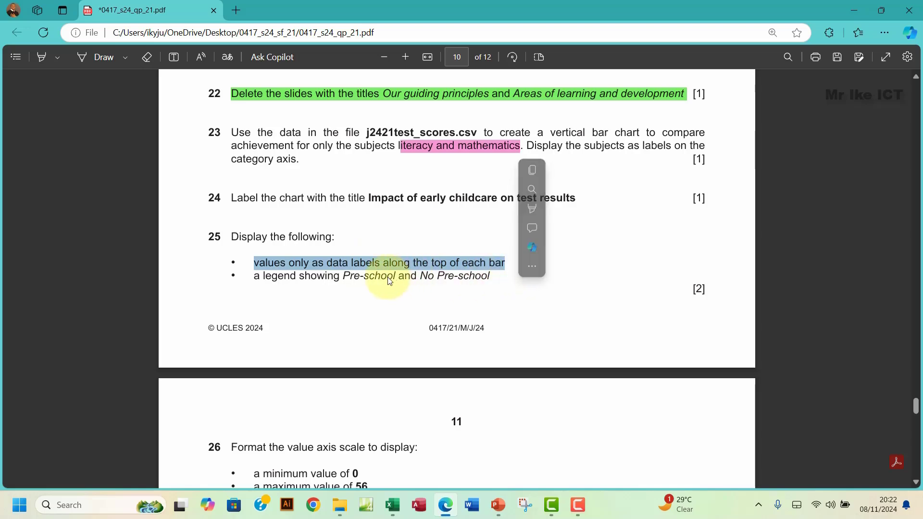
click(503, 509)
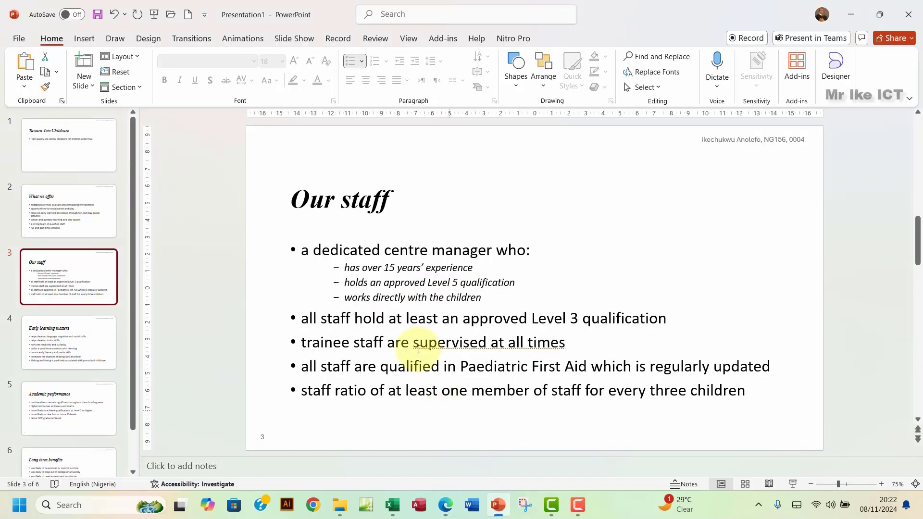
Step: Open the Format Data Series settings for the Series1 bars
click(392, 502)
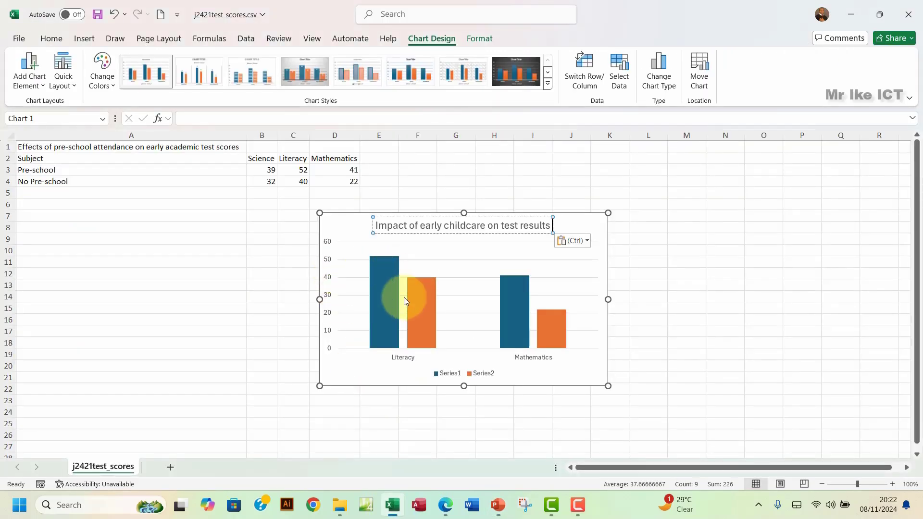
click(373, 292)
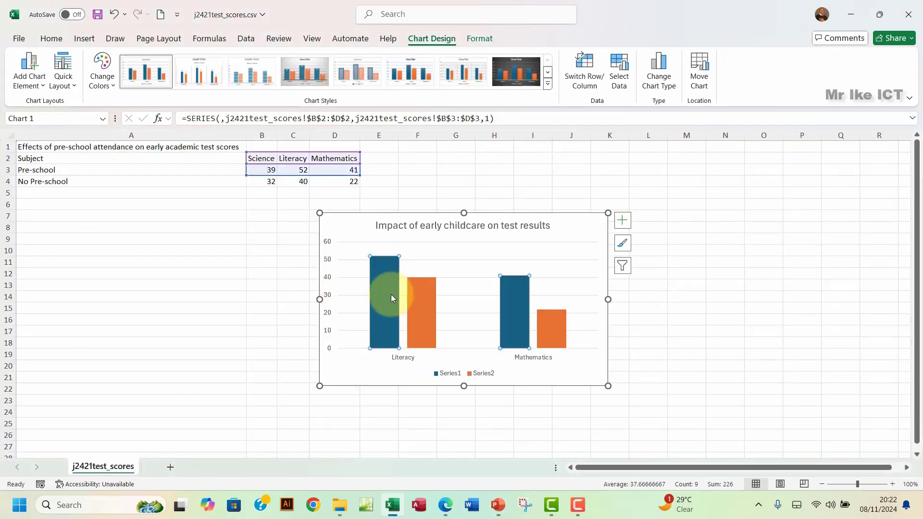
mouse_move(391, 290)
right_click(387, 283)
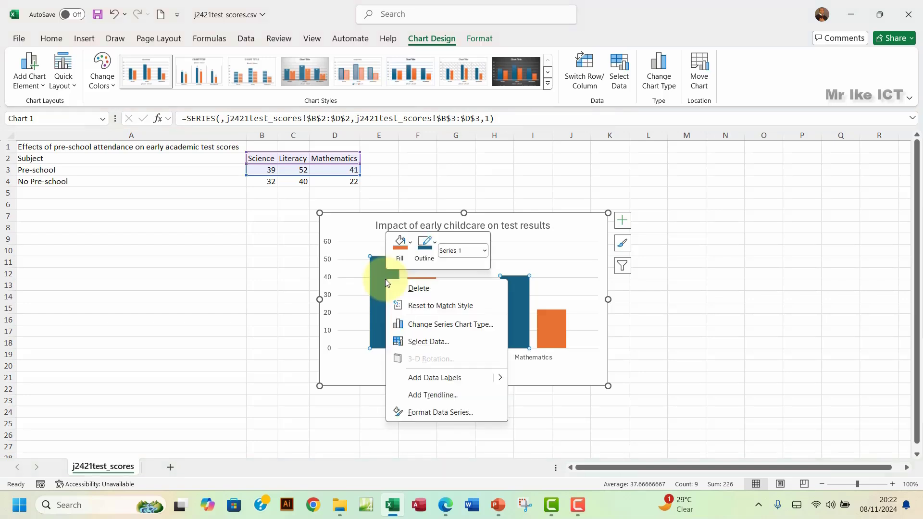
click(435, 413)
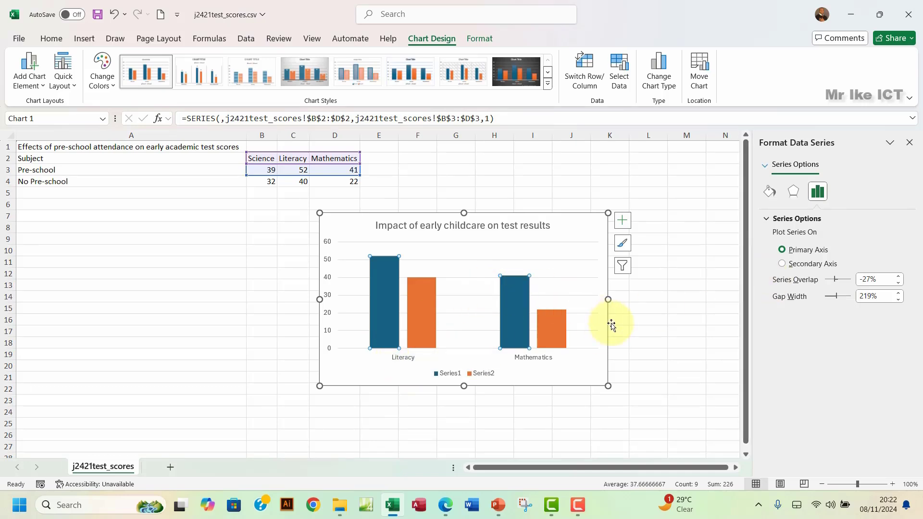
click(673, 309)
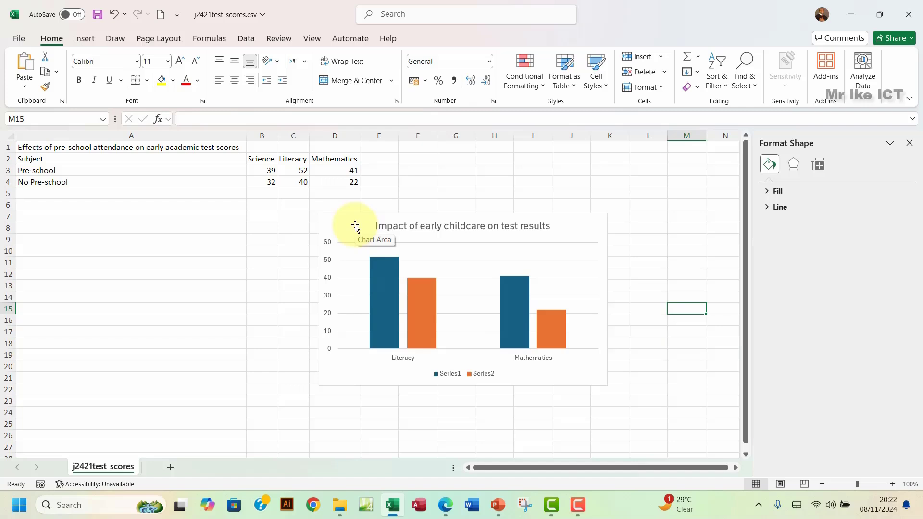
Step: Add value data labels (52, 40, 41, 22) above the bars and close the Format pane
mouse_move(384, 295)
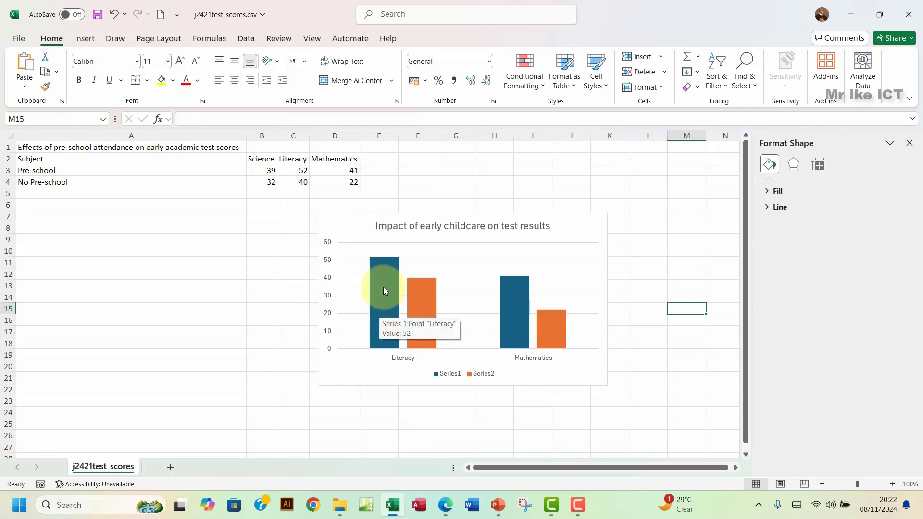
click(556, 233)
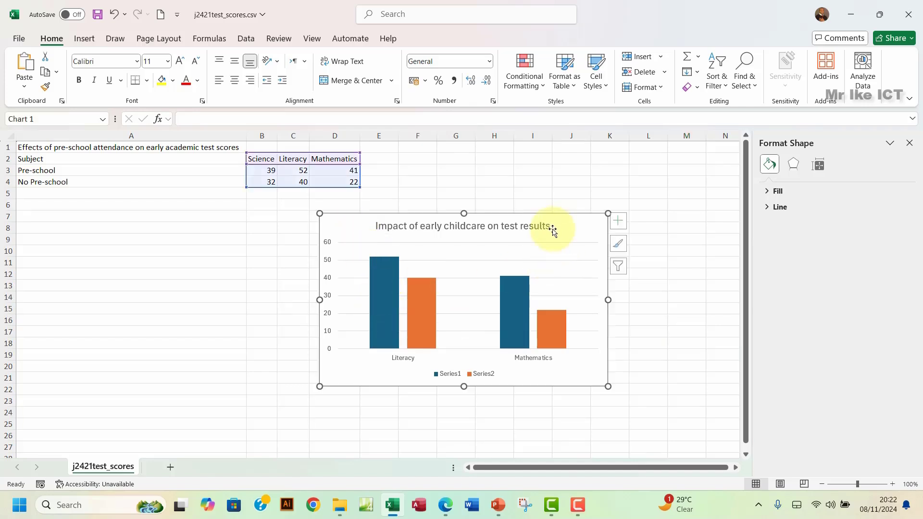
click(628, 222)
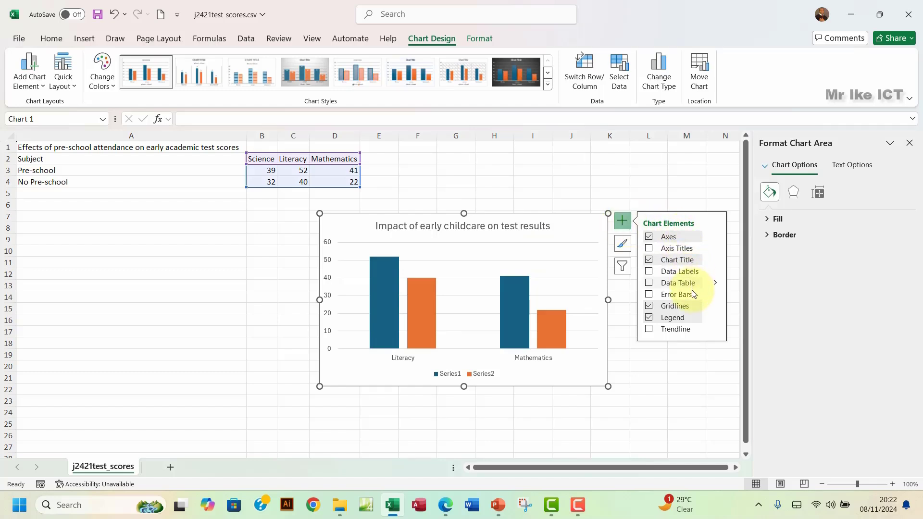
click(649, 272)
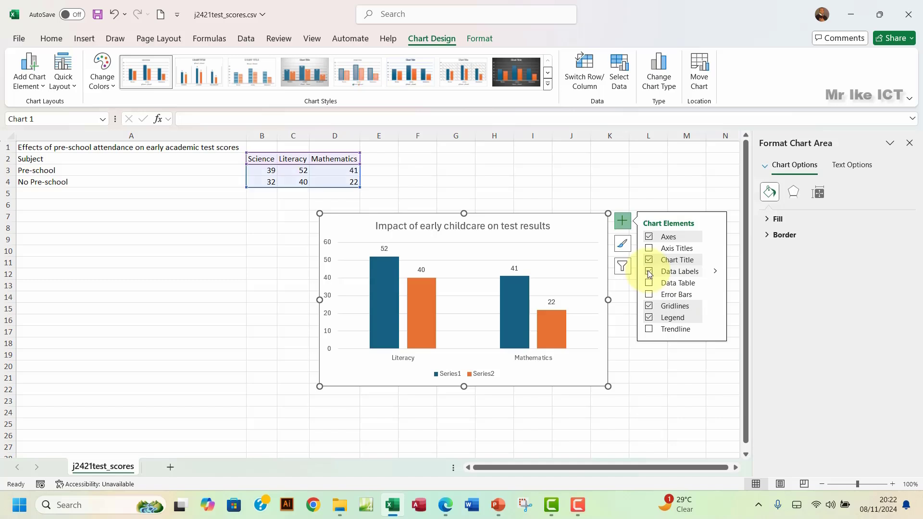
click(910, 144)
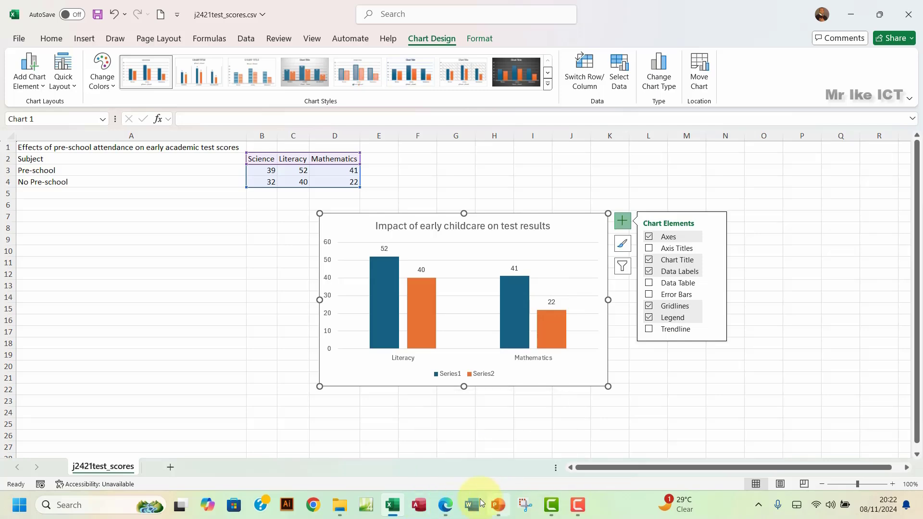
click(446, 506)
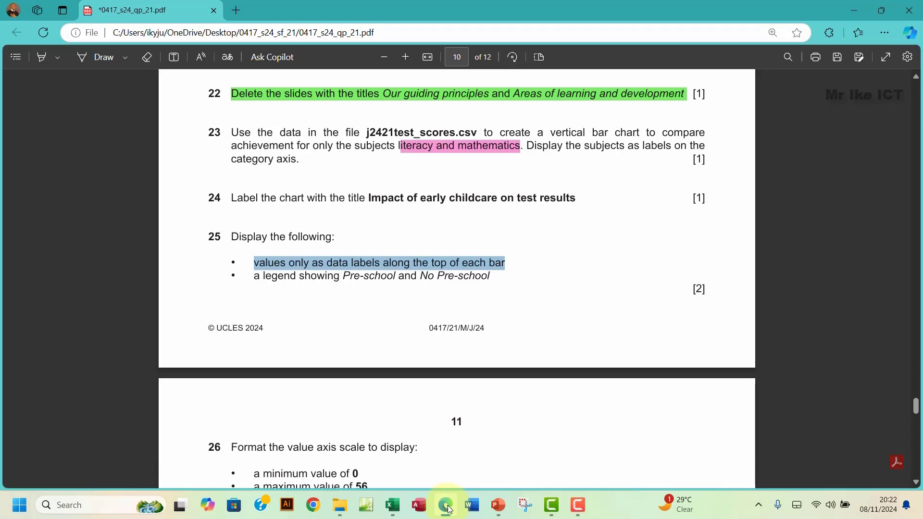
Step: Open Select Data Source from the chart legend's shortcut menu
click(452, 509)
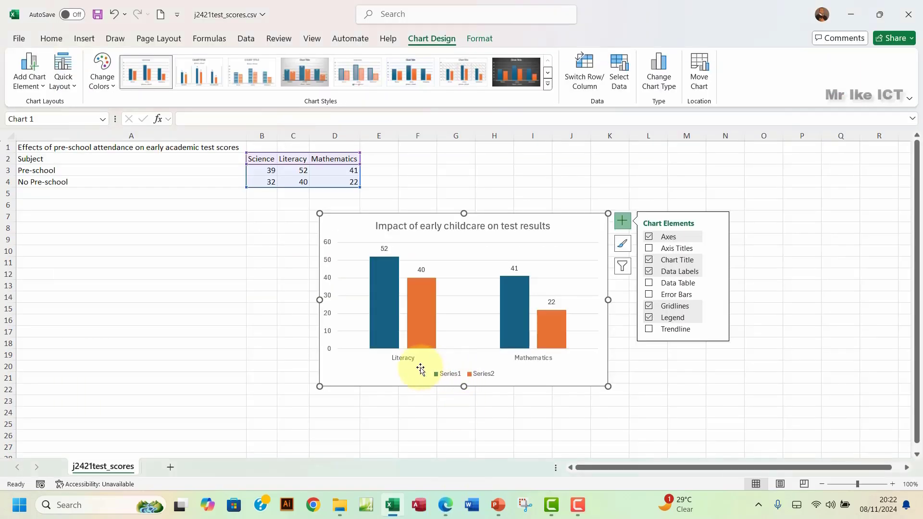
click(457, 380)
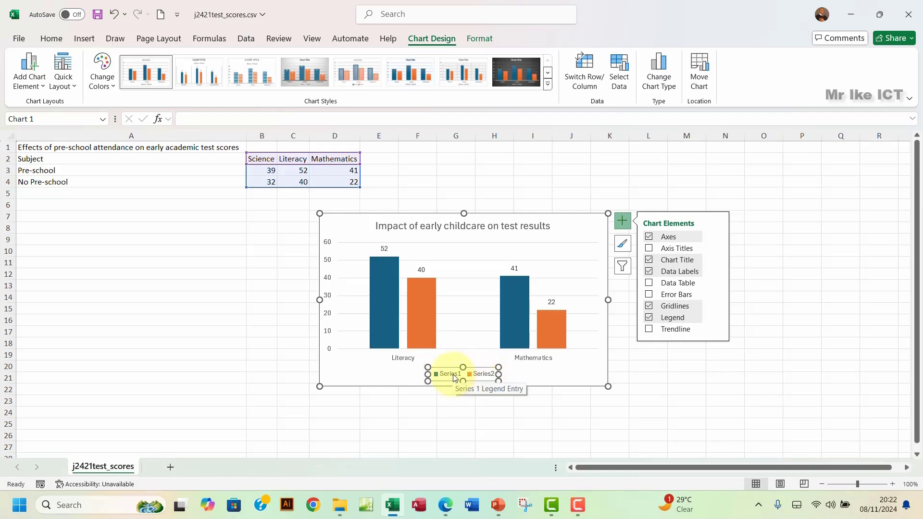
right_click(455, 378)
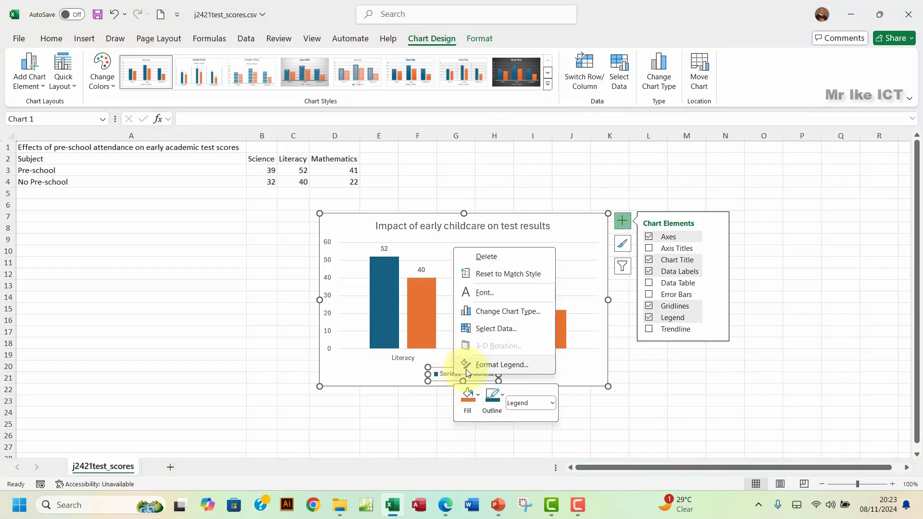
click(493, 329)
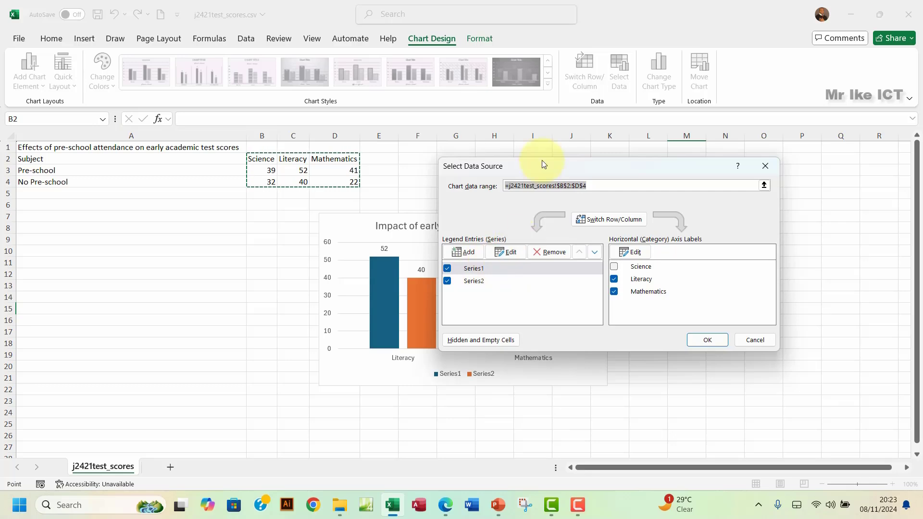
Step: Rename Series1 to Pre-school using cell A3 as its name
drag(542, 160, 597, 161)
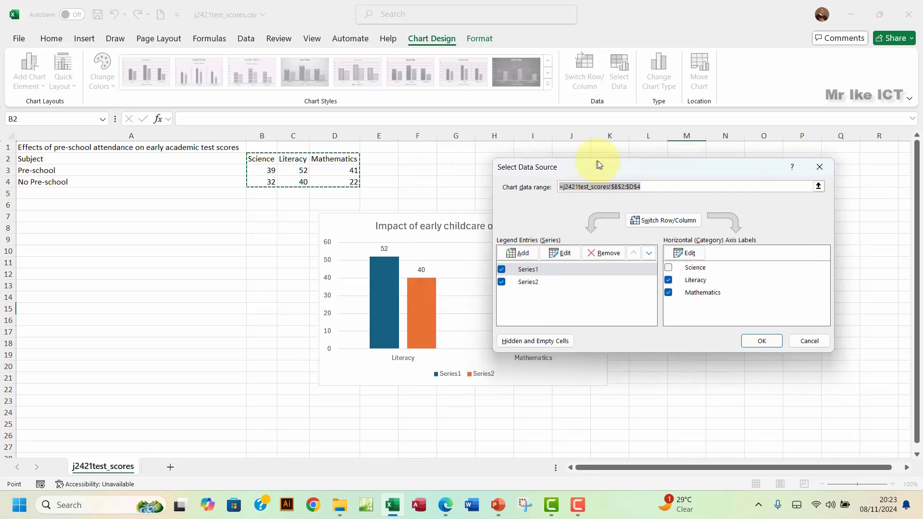
click(541, 267)
click(562, 254)
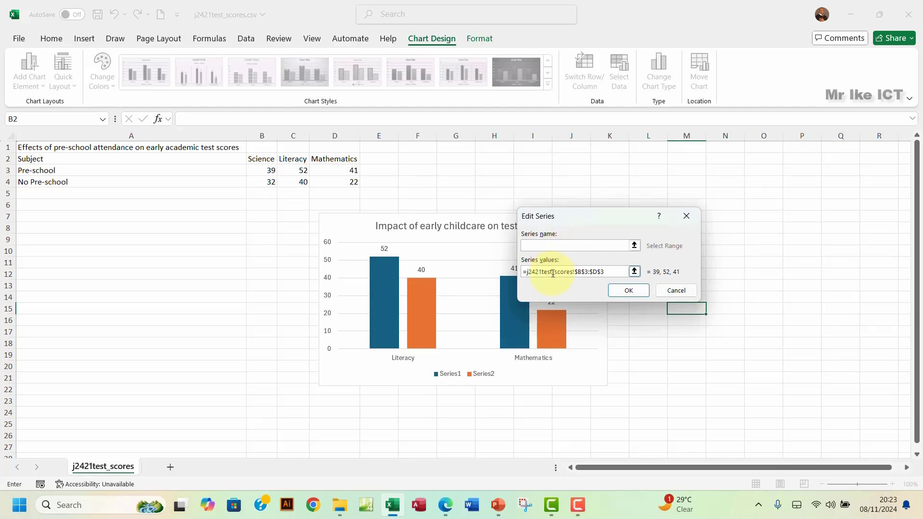
click(553, 273)
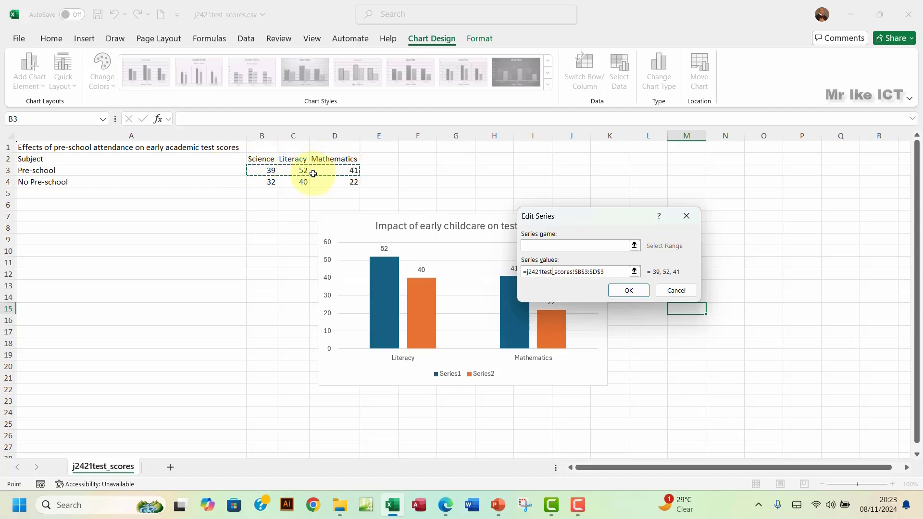
click(568, 246)
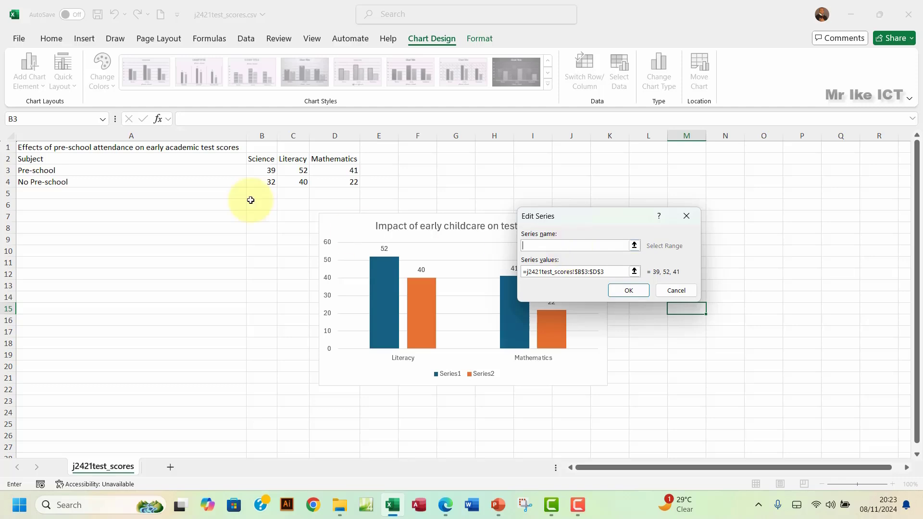
click(109, 169)
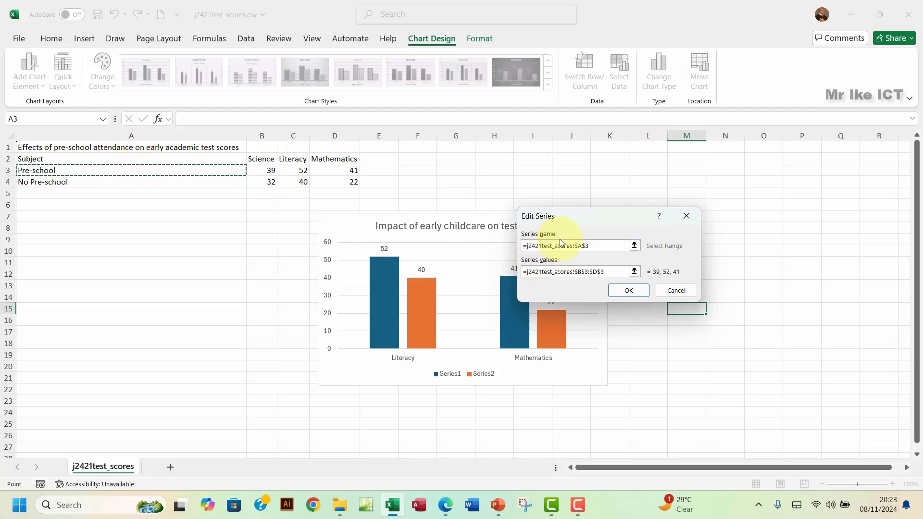
click(639, 291)
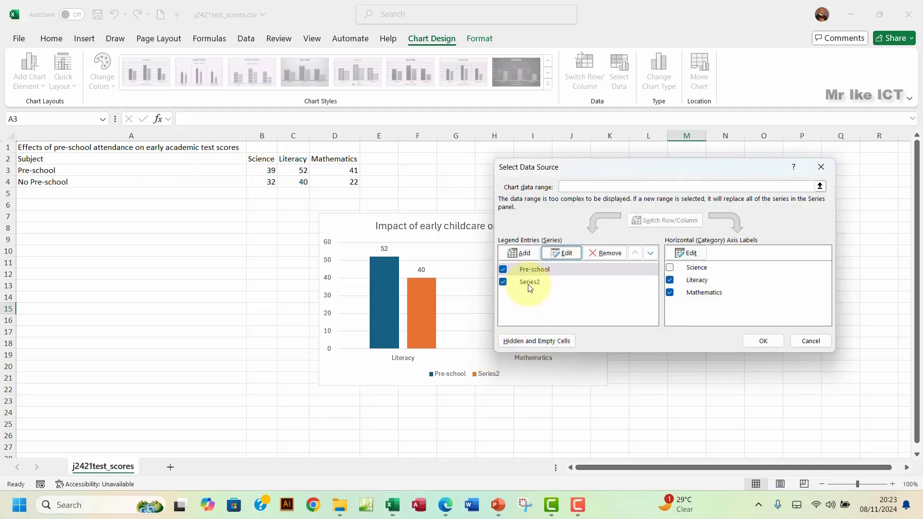
Step: Rename Series2 to No Pre-school from cell A4 and apply the changes
click(531, 283)
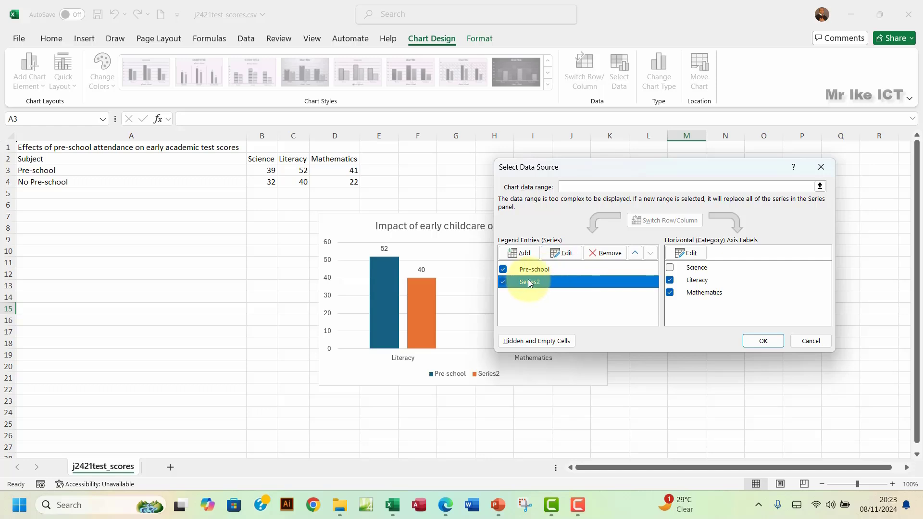
click(558, 253)
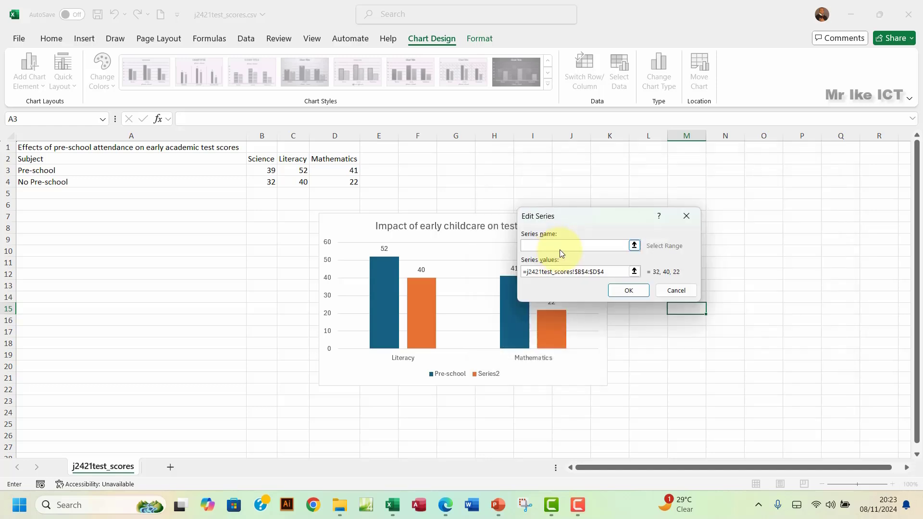
click(579, 273)
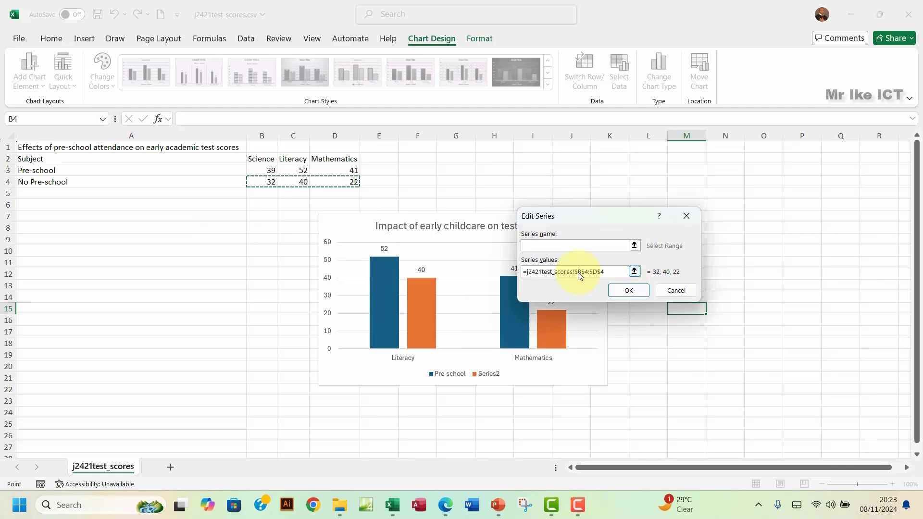
click(559, 245)
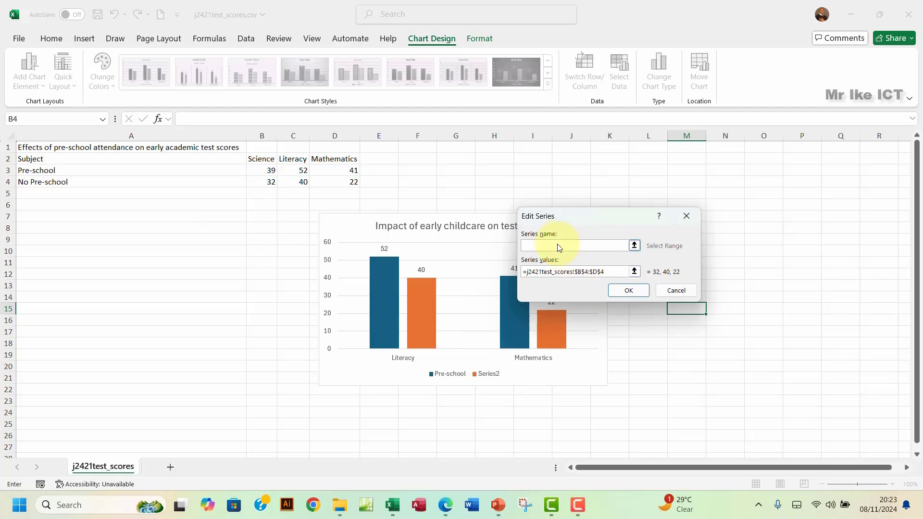
click(61, 184)
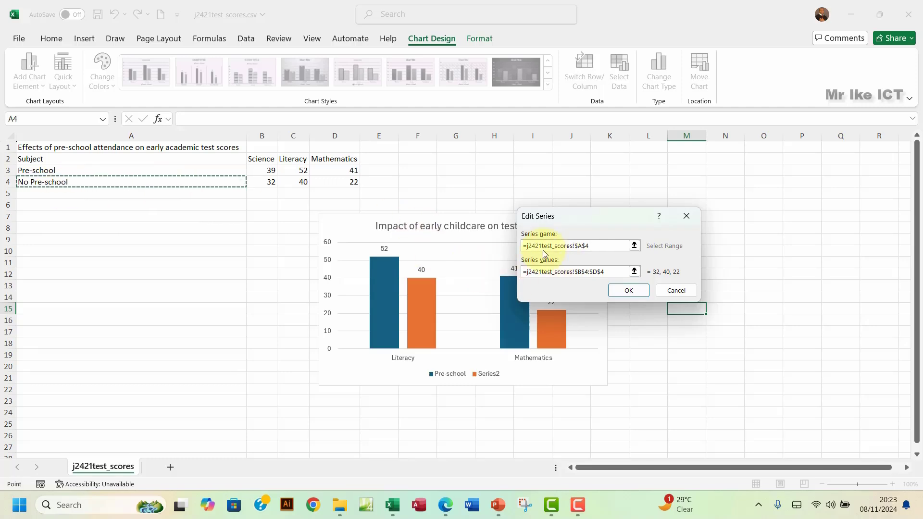
click(628, 291)
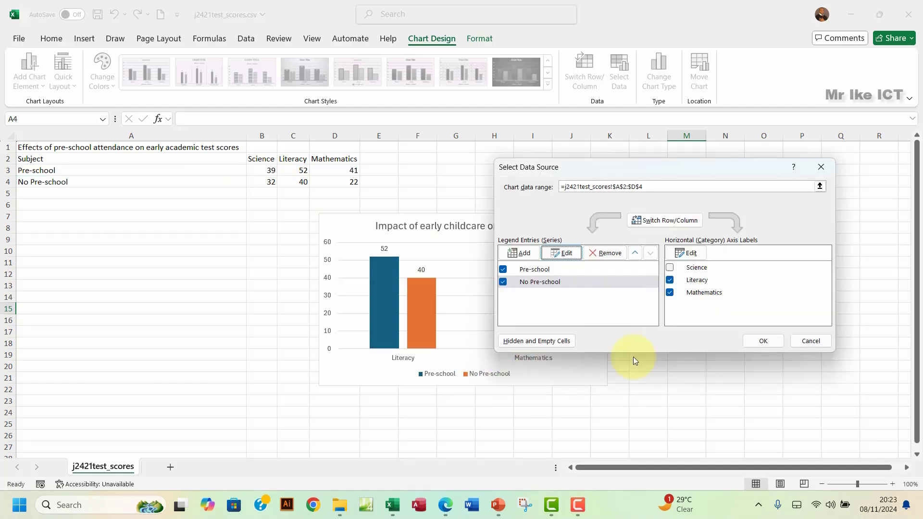
click(774, 343)
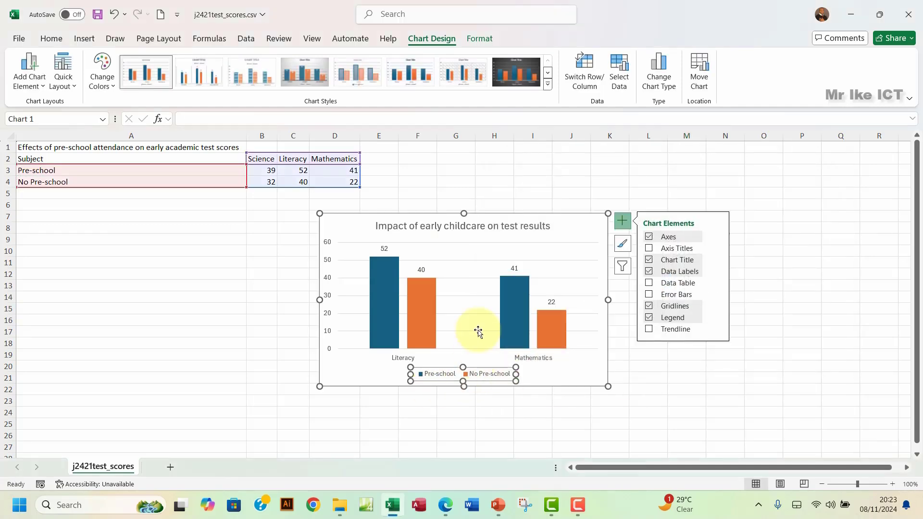
Step: Delete the whole chart to start over
click(486, 227)
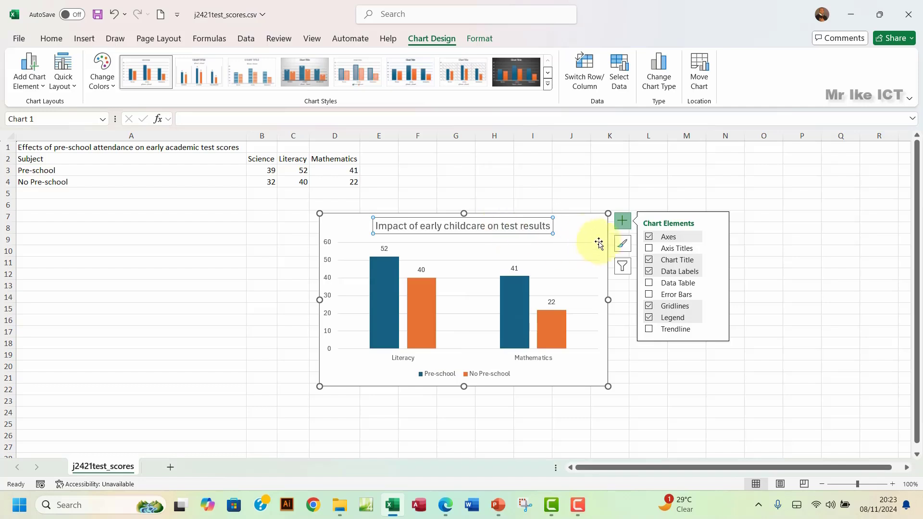
click(589, 228)
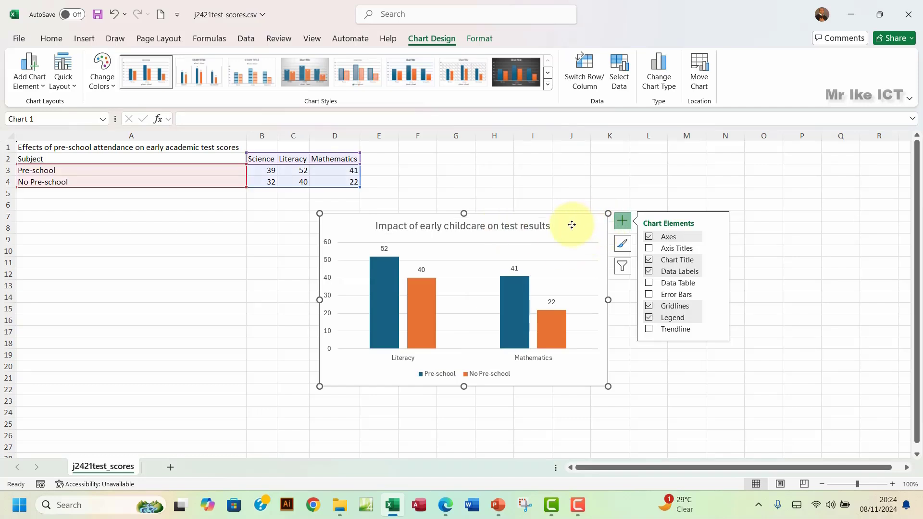
key(Delete)
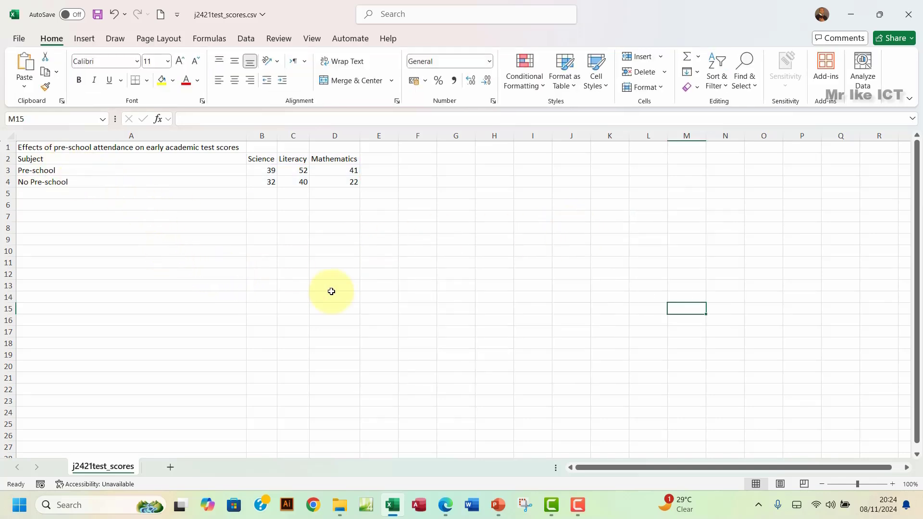
click(446, 508)
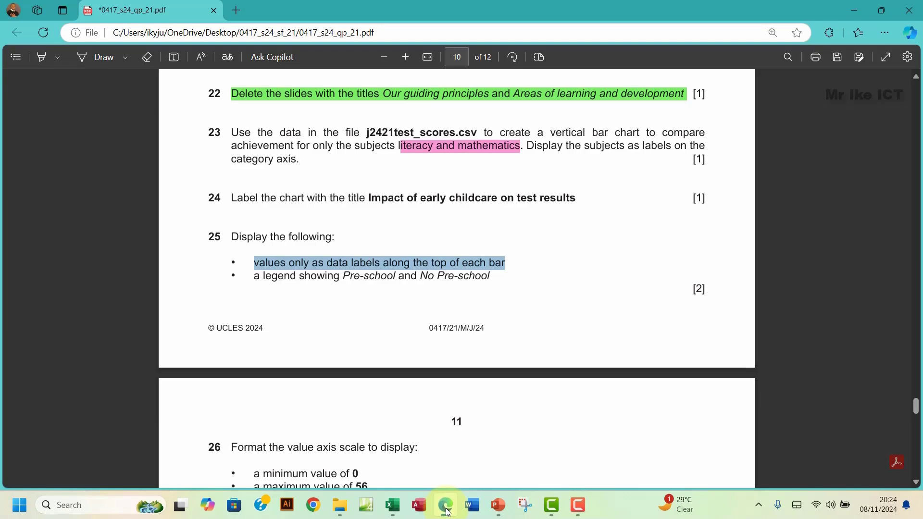
Step: Mark question 23's wording in the PDF and return to the test scores workbook
drag(230, 129, 277, 160)
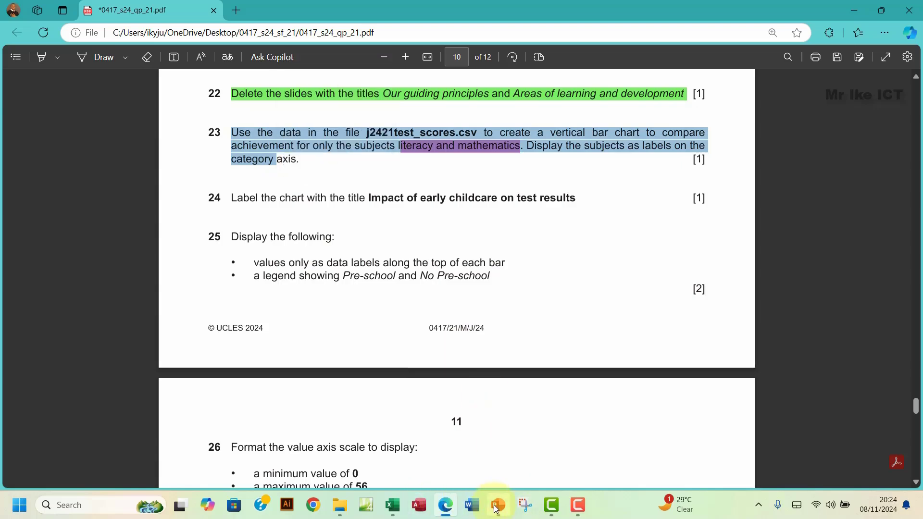
mouse_move(497, 508)
click(392, 505)
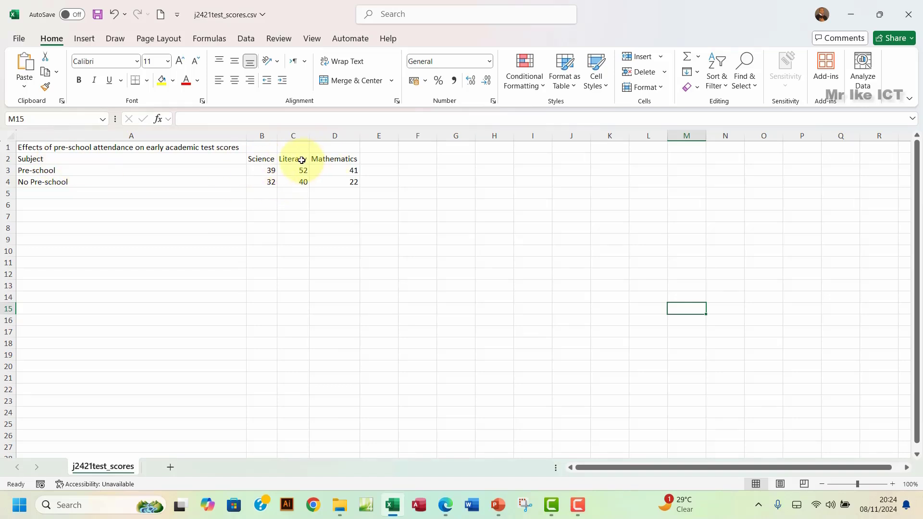
Step: Insert a clustered column chart from the range A2:D4
click(88, 160)
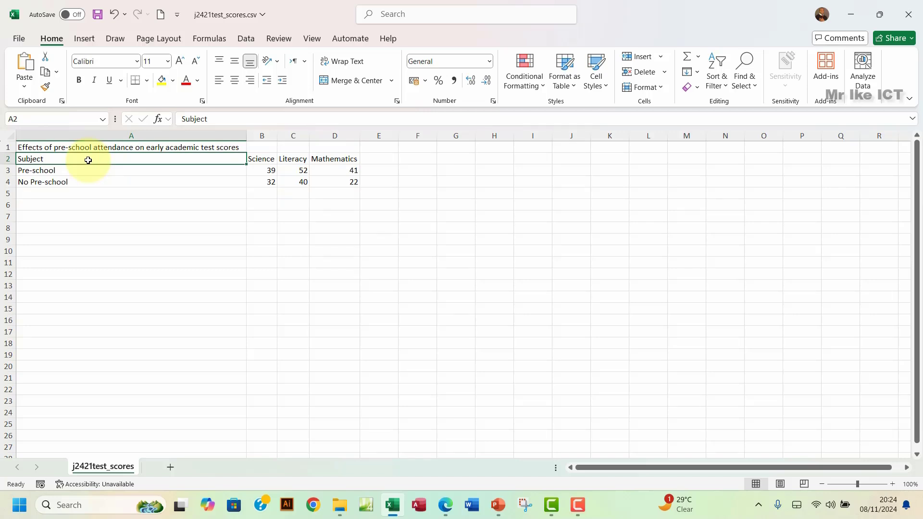
drag(89, 161, 339, 185)
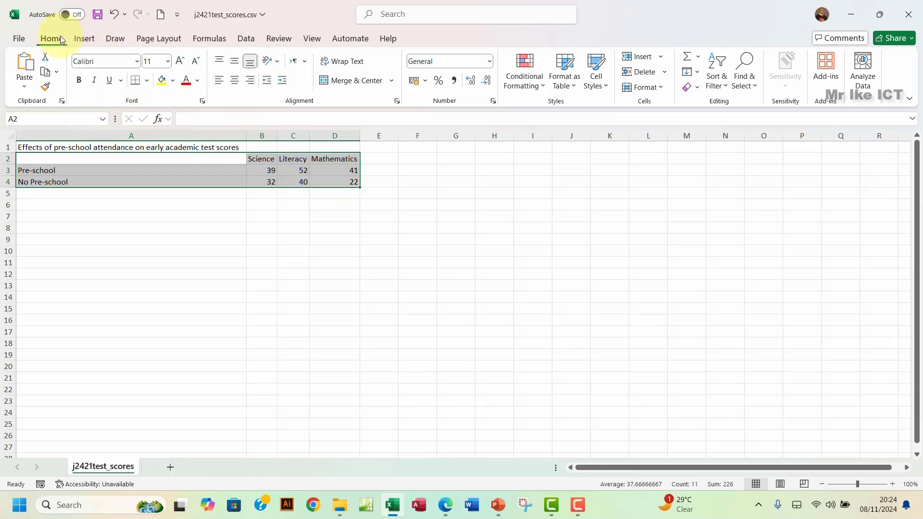
click(84, 38)
click(373, 57)
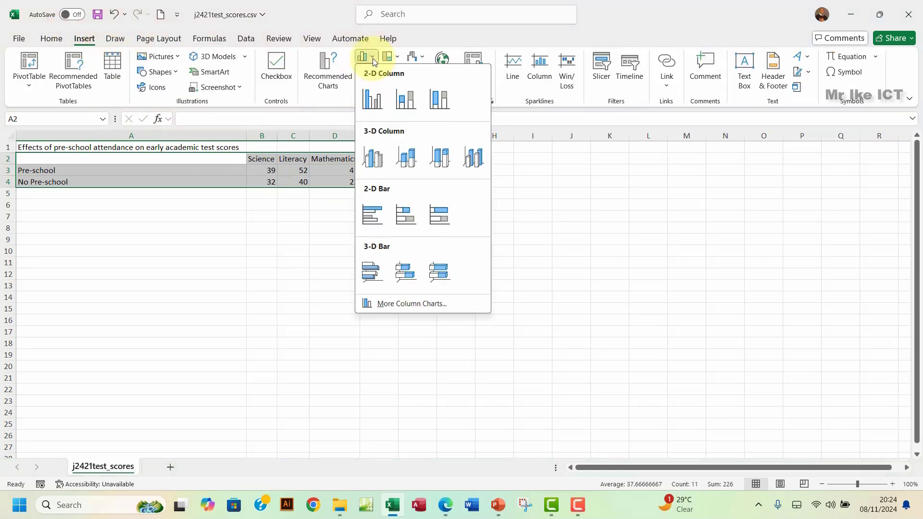
click(376, 100)
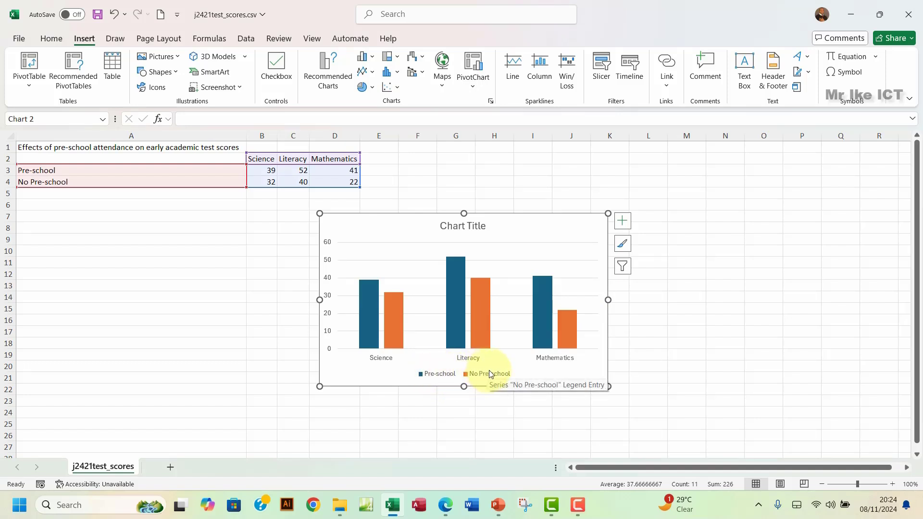
Step: Exclude Science from the chart's categories, leaving Literacy and Mathematics
right_click(375, 229)
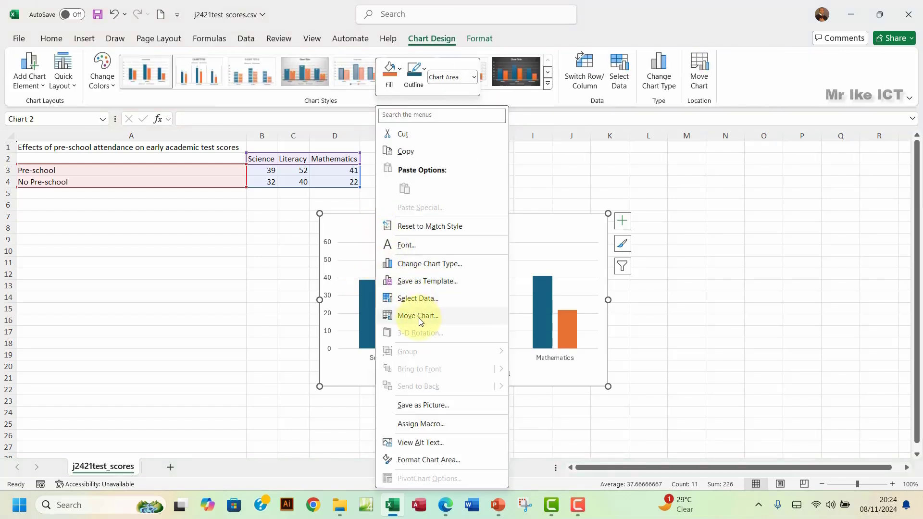
click(425, 299)
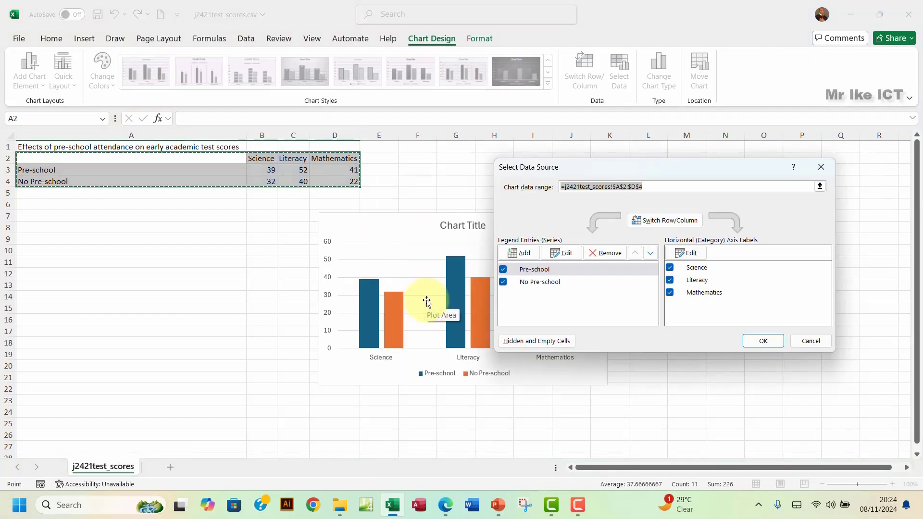
click(672, 270)
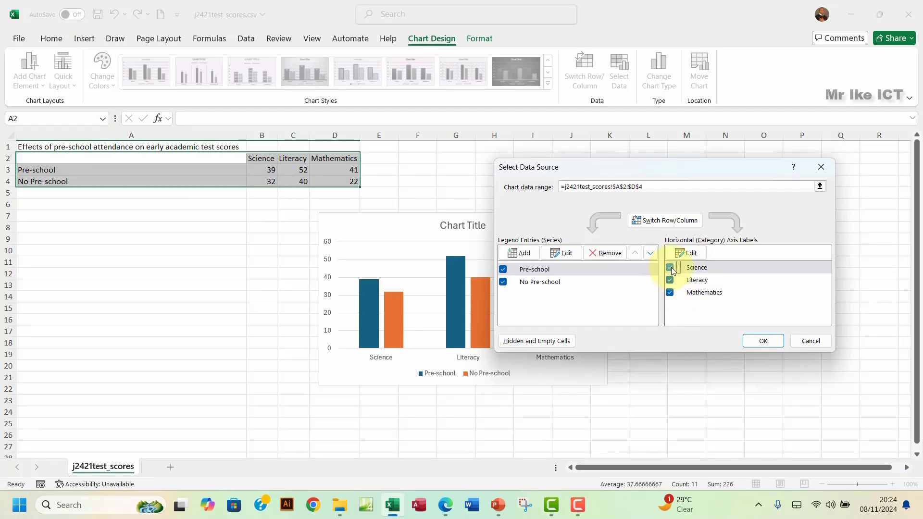
click(766, 343)
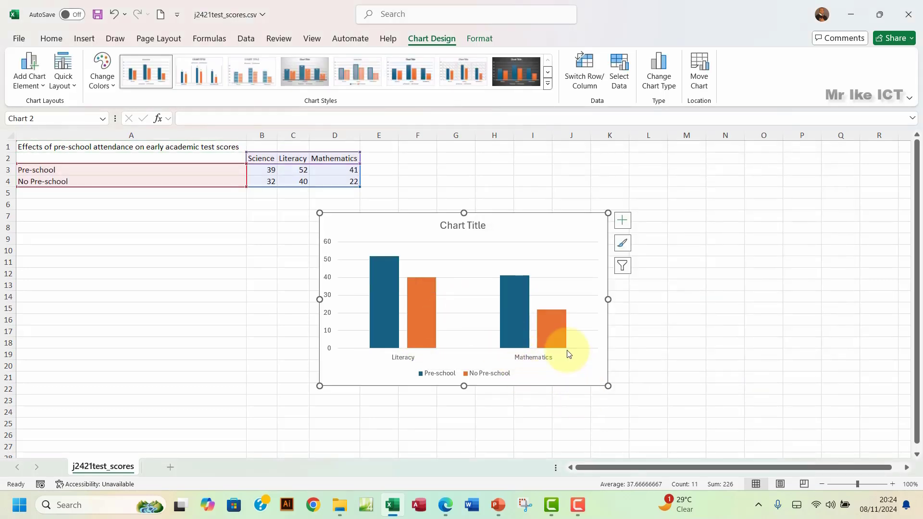
Step: Replace the chart title placeholder with 'Impact of early childcare on test results'
click(465, 227)
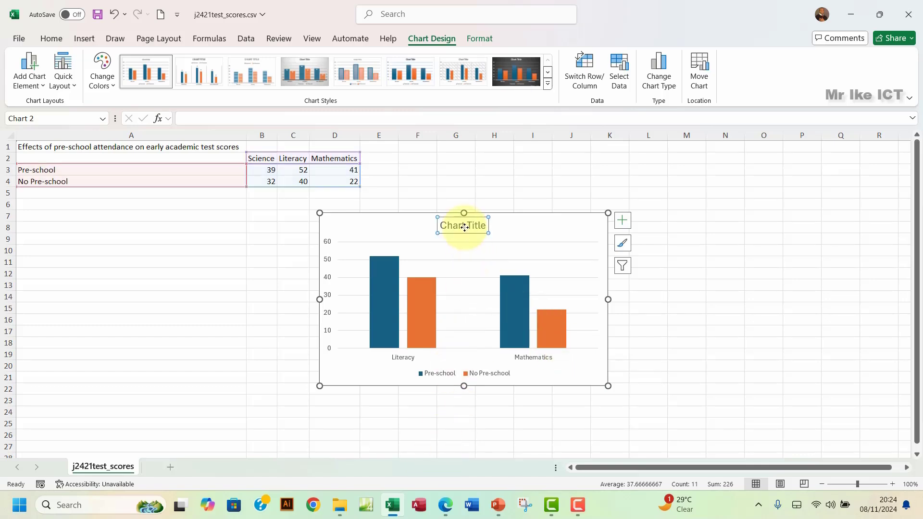
drag(486, 226, 439, 226)
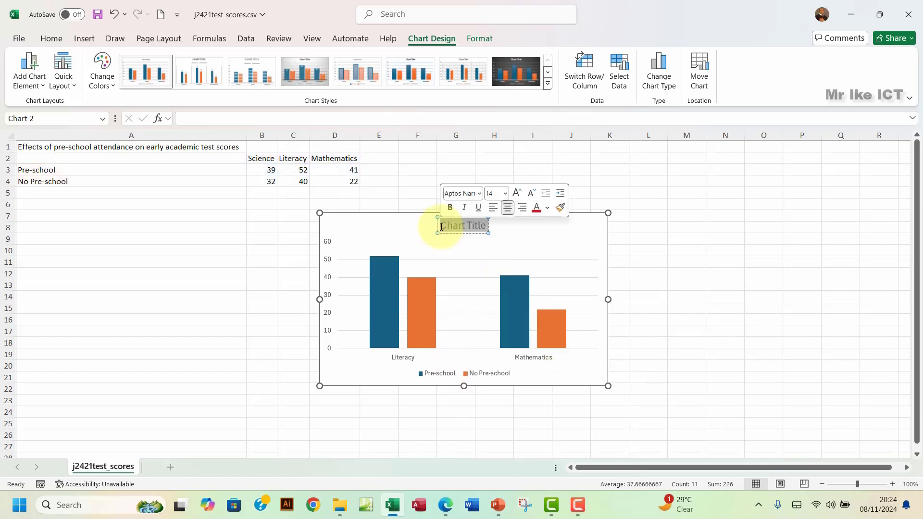
text(Impact of early childcare on test results)
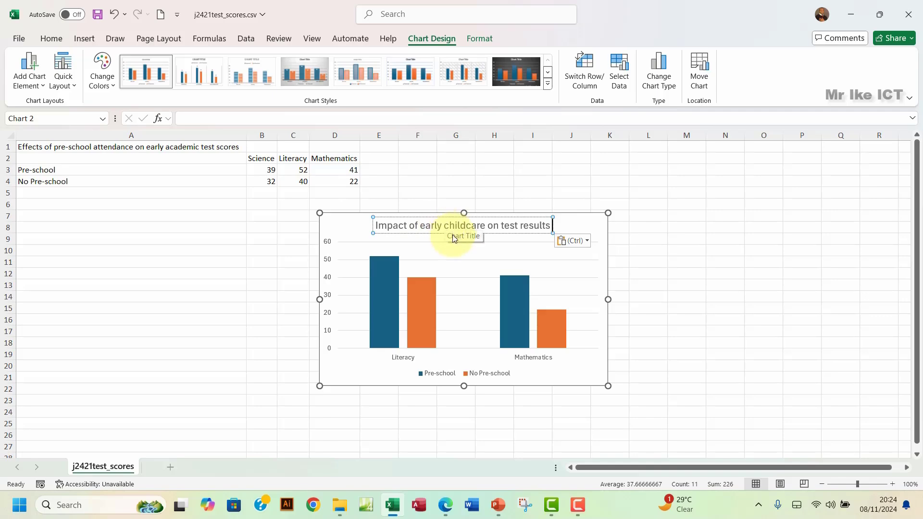
Step: Bring the exam paper PDF forward and select question 25's data labels requirement
click(498, 509)
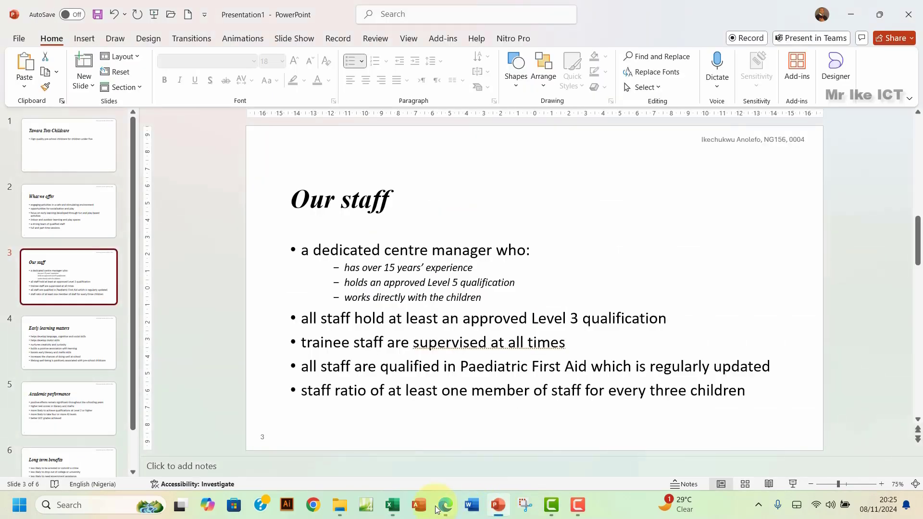
click(445, 505)
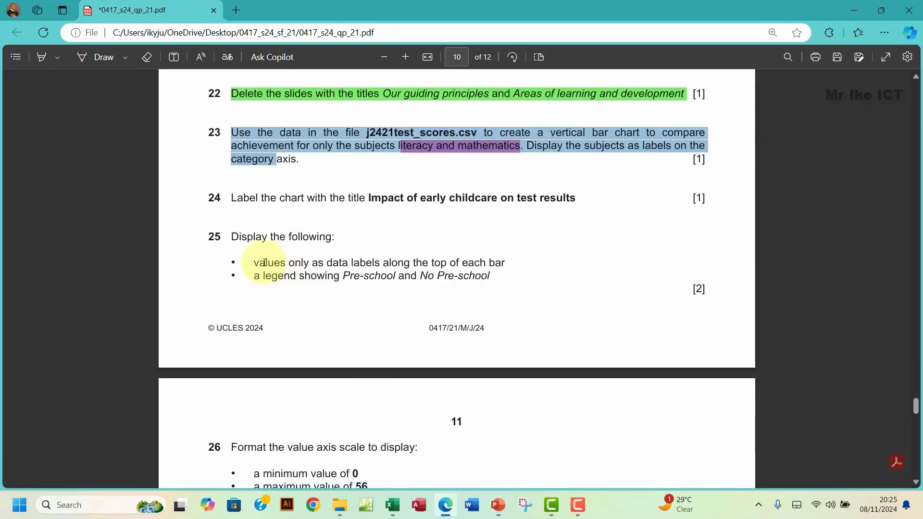
drag(251, 264, 495, 266)
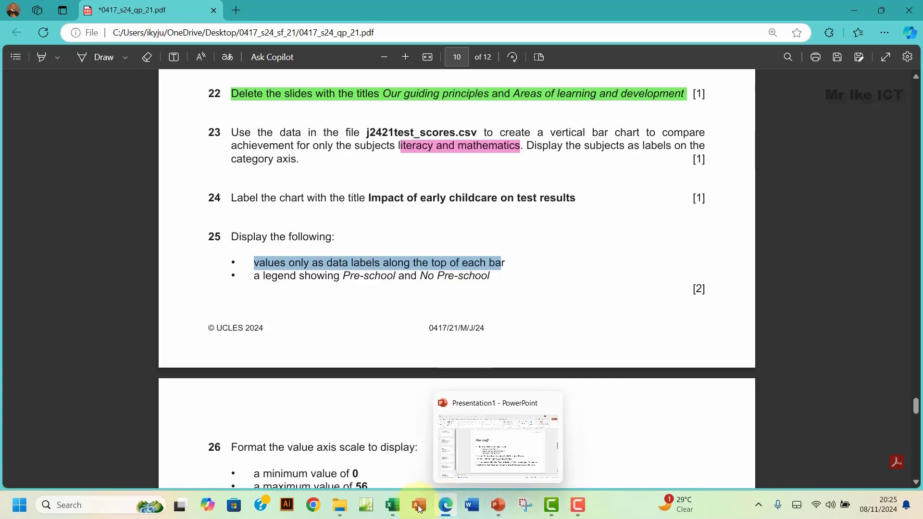
Step: Add value data labels (52, 40, 41, 22) to the chart's bars via Chart Elements
click(393, 505)
click(578, 221)
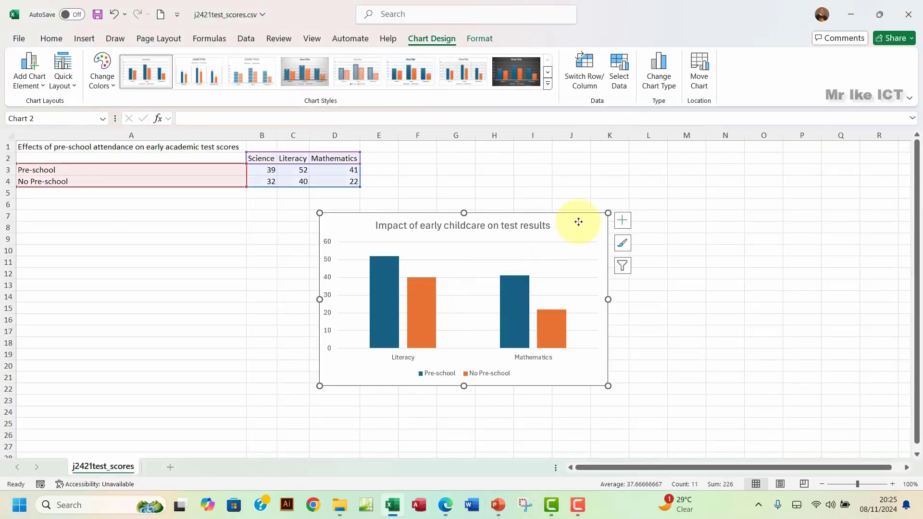
click(622, 220)
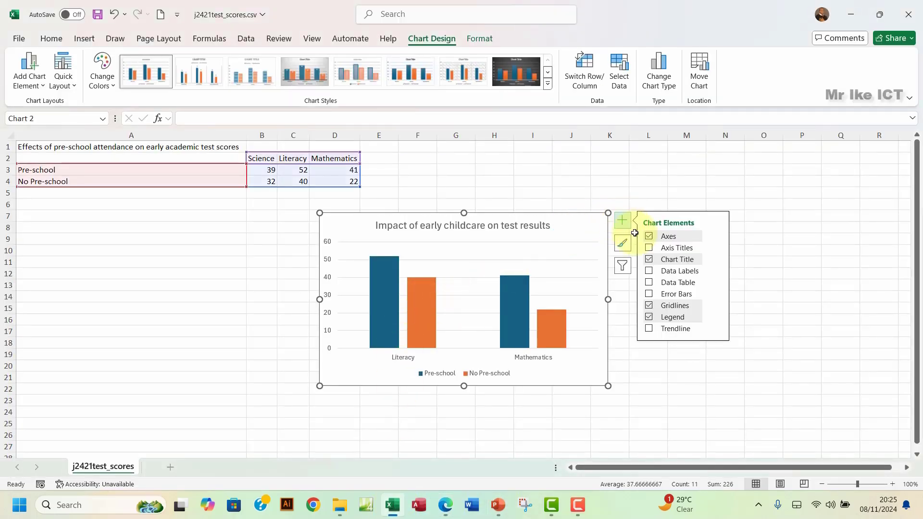
click(649, 271)
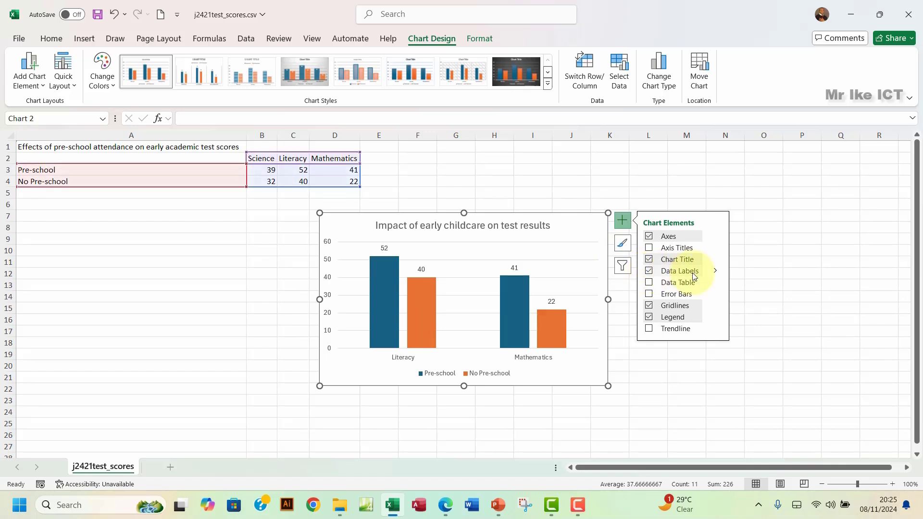
click(503, 182)
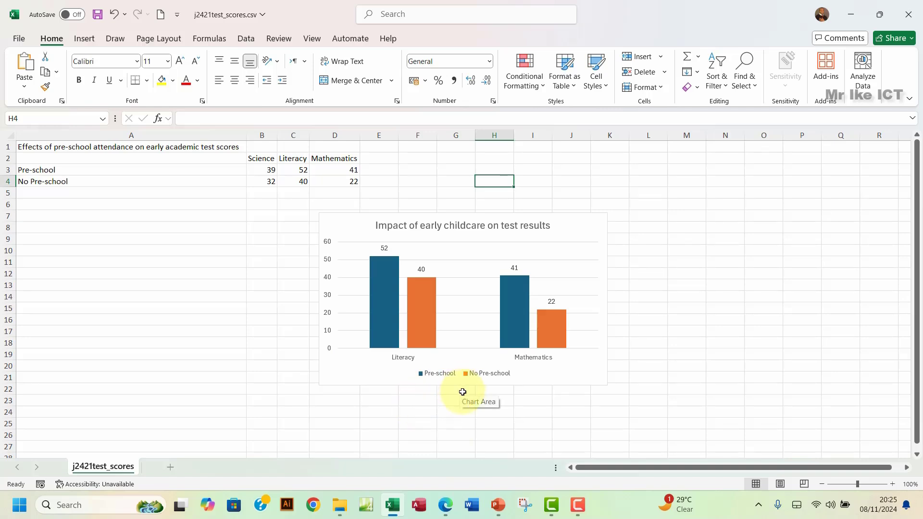
Step: Highlight questions 23–25 green in the exam PDF and scroll down to question 26
click(446, 508)
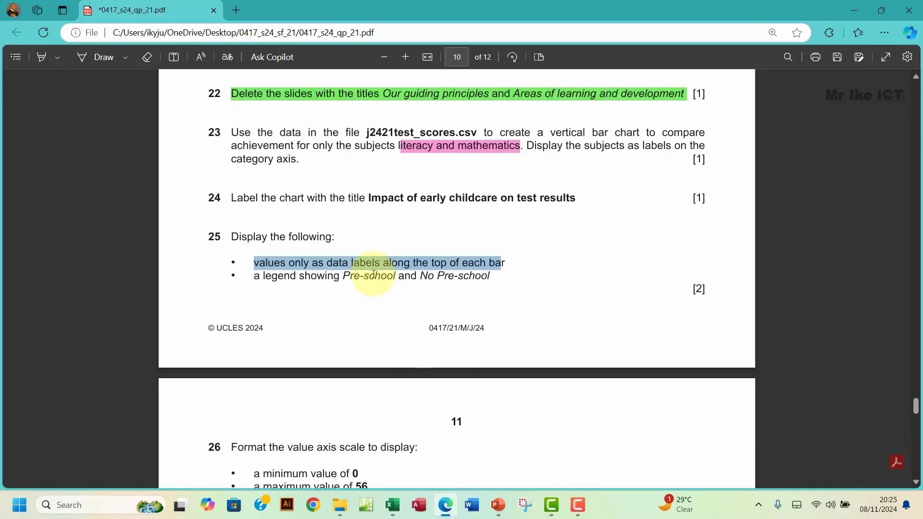
click(232, 197)
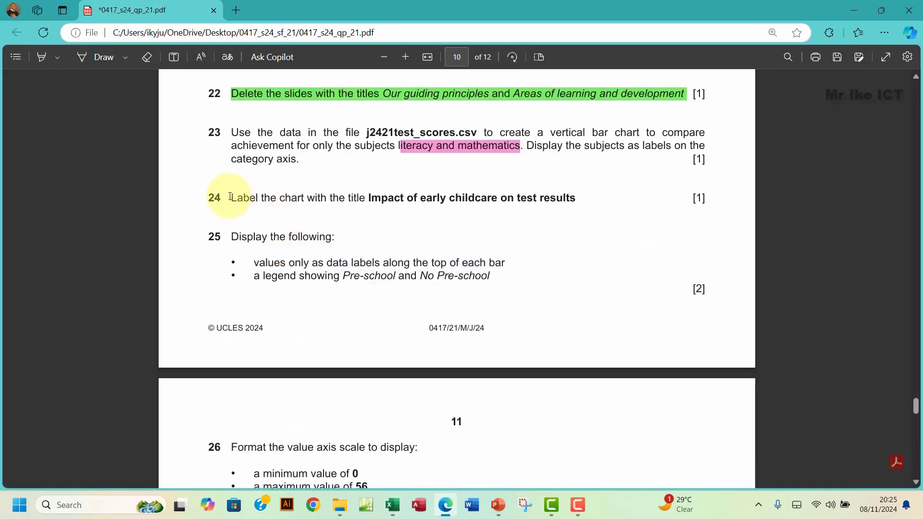
drag(231, 131, 539, 279)
click(516, 218)
mouse_move(521, 218)
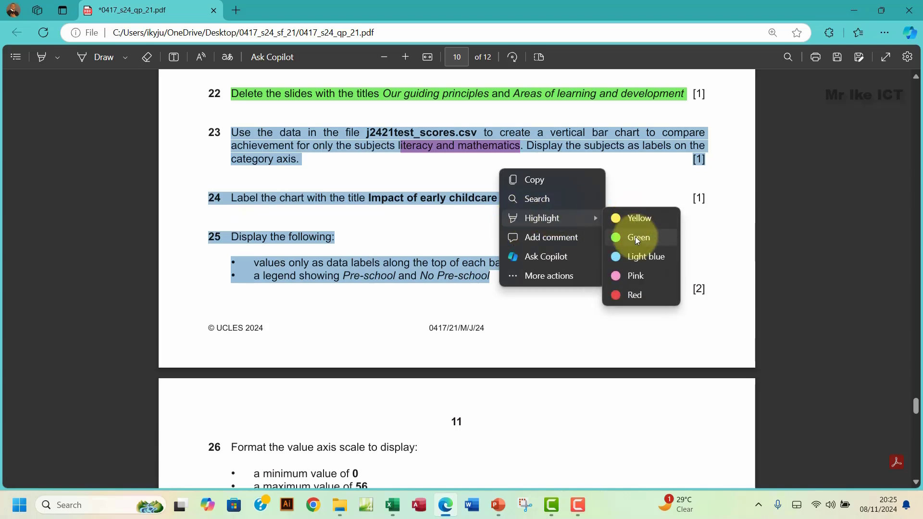
click(636, 236)
scroll(384, 317, down, 1)
scroll(386, 318, down, 3)
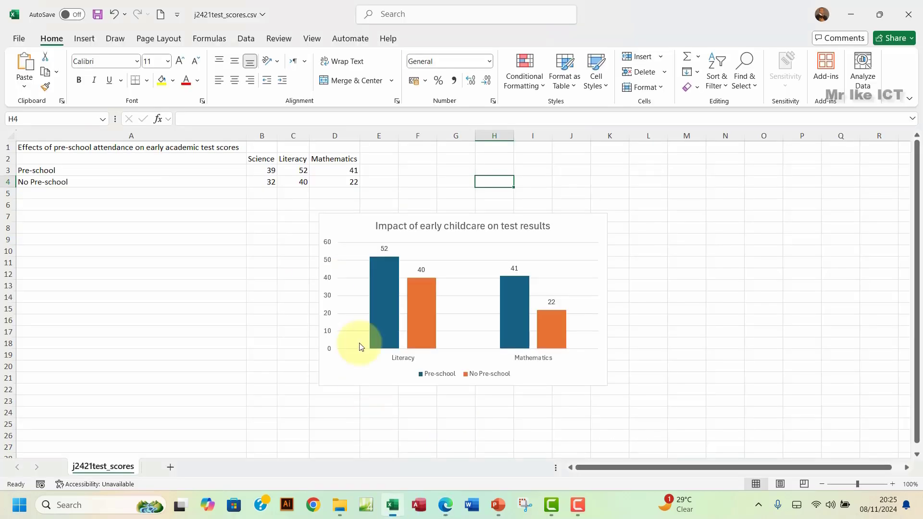
Step: Open the Format Axis settings for the chart's vertical value axis
click(392, 504)
click(329, 279)
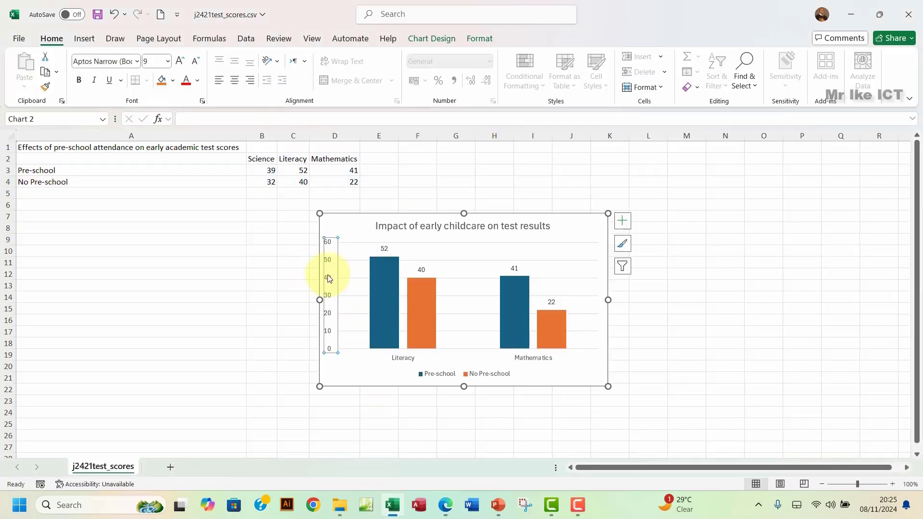
right_click(329, 278)
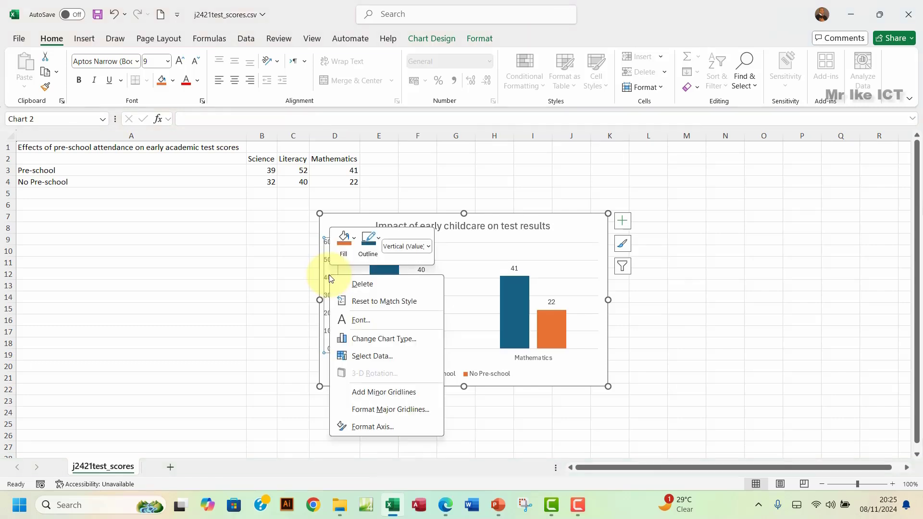
click(369, 427)
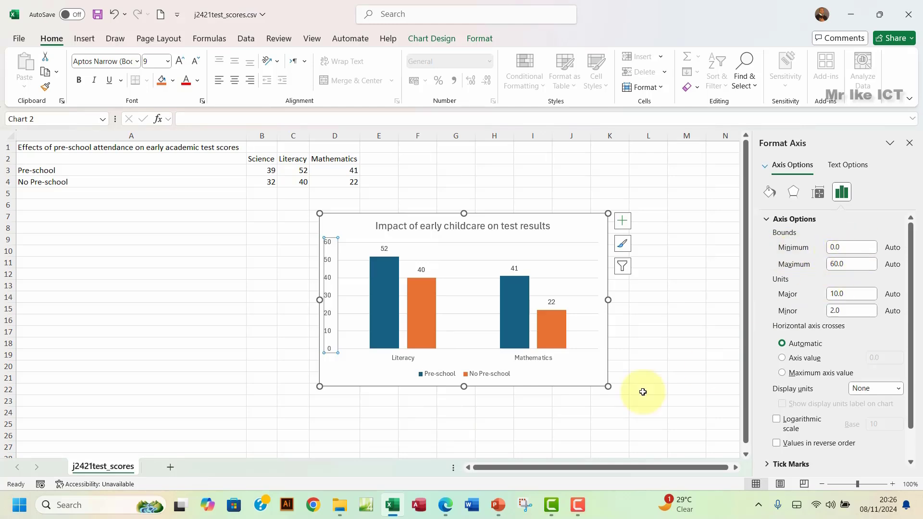
Step: Set the value axis maximum to 56 and major unit to 8, checking question 26
click(447, 506)
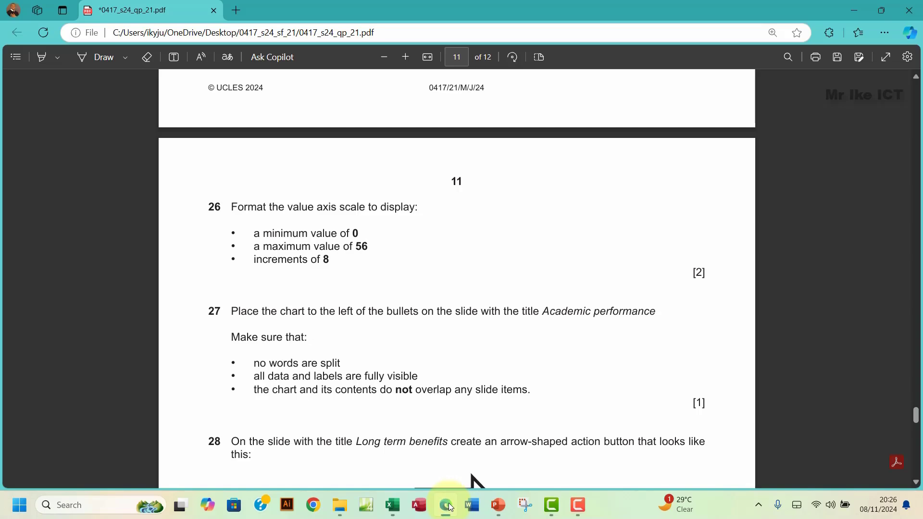
click(448, 506)
drag(838, 263, 821, 267)
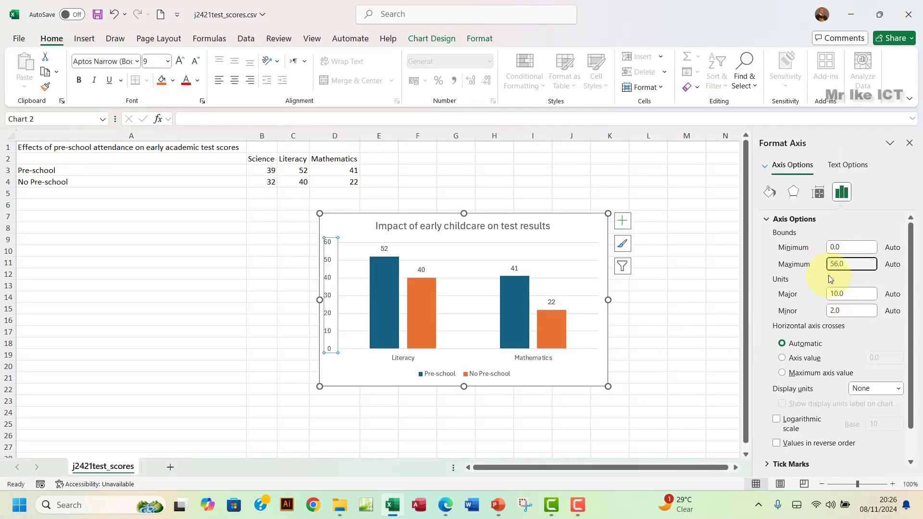
text(56)
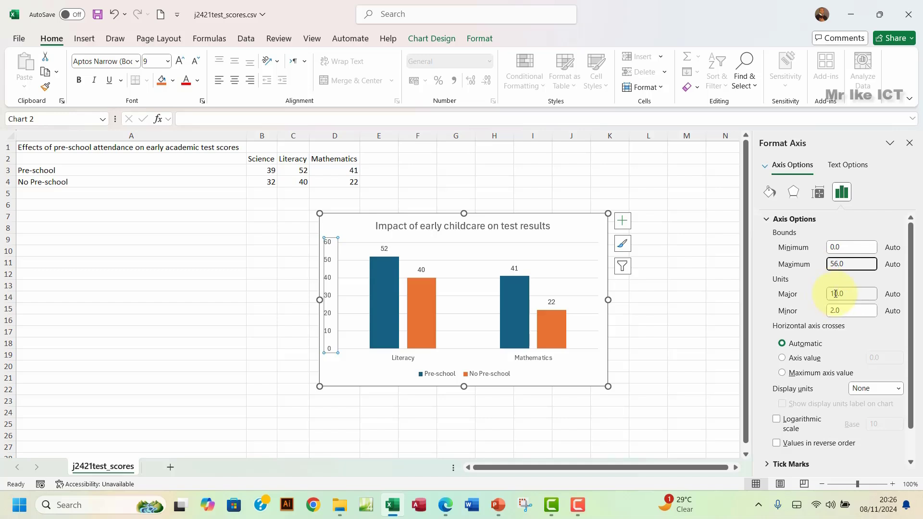
click(836, 293)
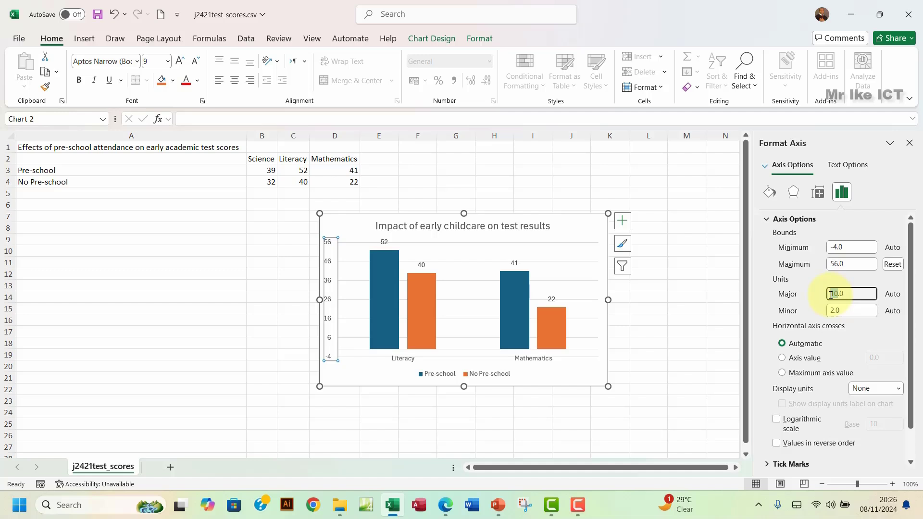
drag(832, 295, 828, 297)
text(8)
click(443, 508)
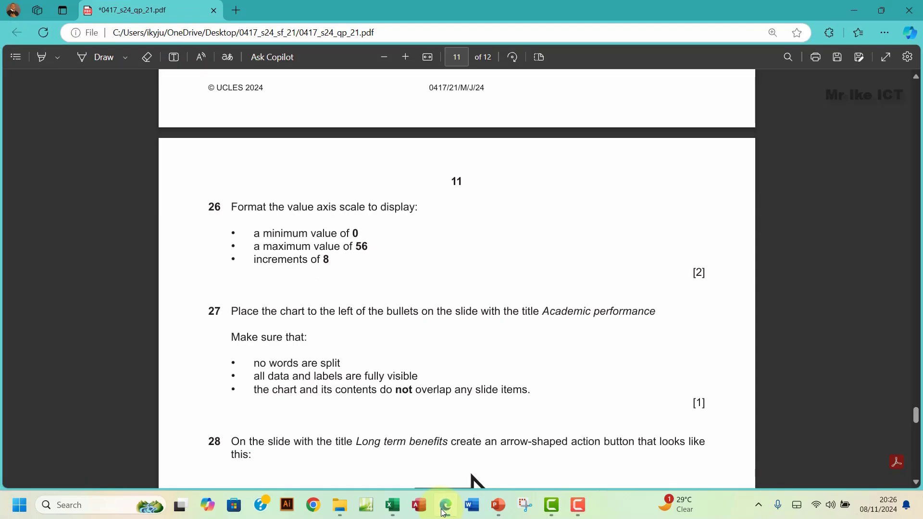
click(444, 512)
click(635, 285)
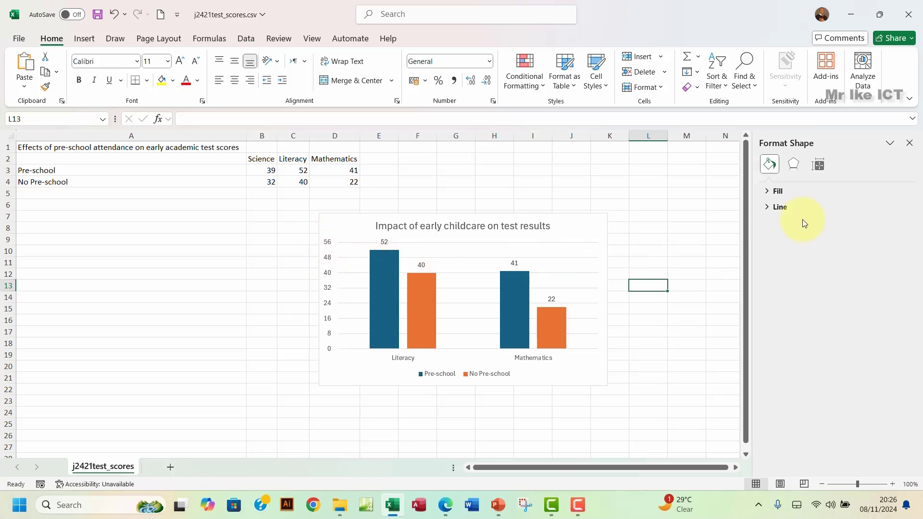
Step: Close the formatting pane and highlight question 26 green in the exam PDF
click(910, 145)
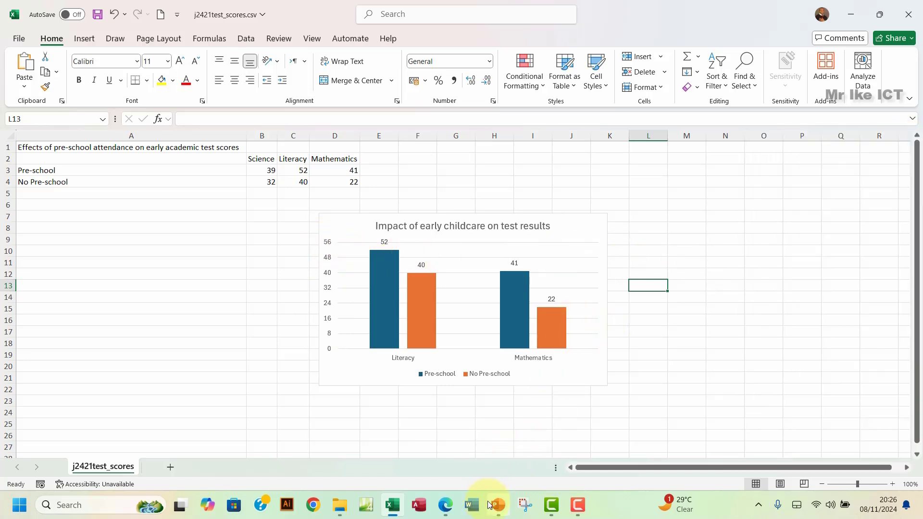
mouse_move(494, 507)
click(446, 505)
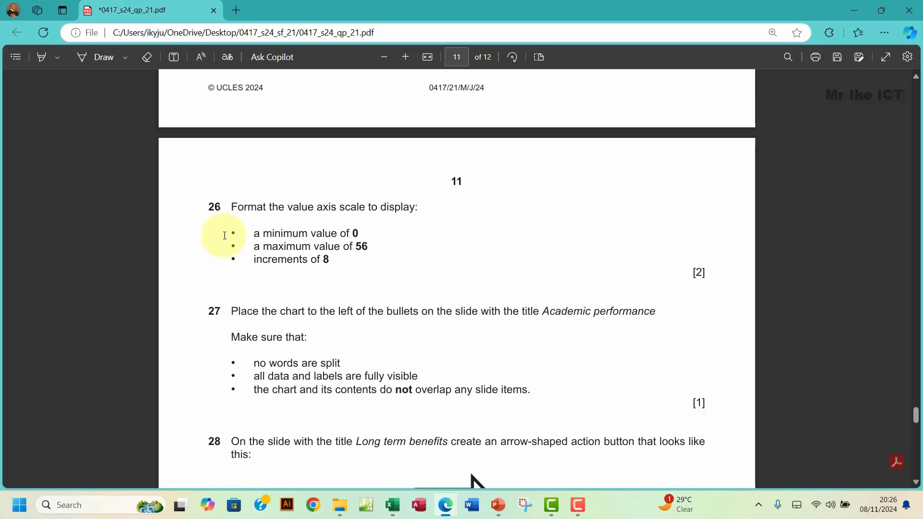
drag(232, 212, 332, 262)
right_click(344, 152)
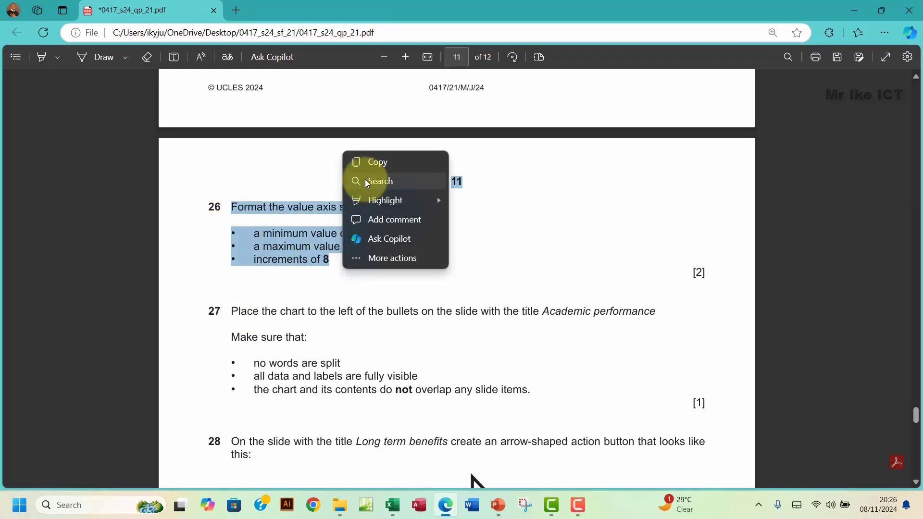
mouse_move(365, 200)
click(459, 219)
scroll(288, 277, down, 3)
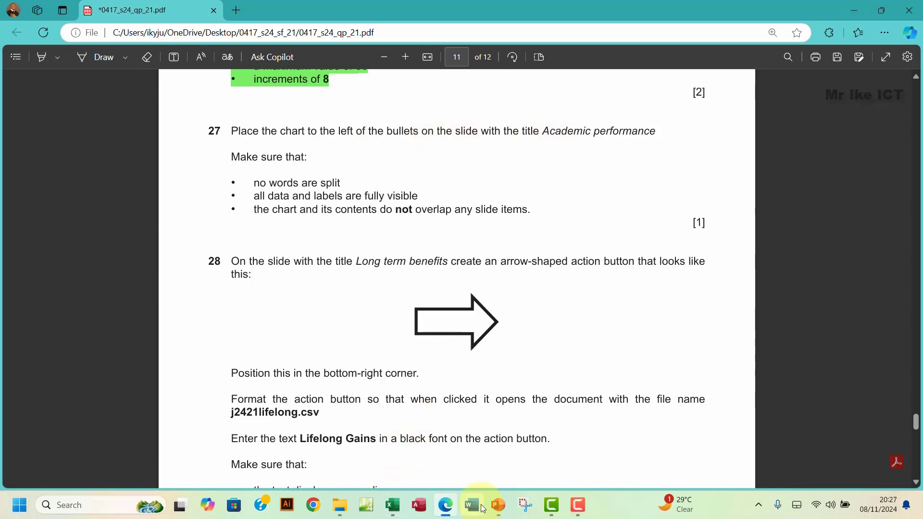
Step: In PowerPoint, go to the Academic performance slide and select its bullet text box
click(499, 513)
scroll(63, 293, down, 3)
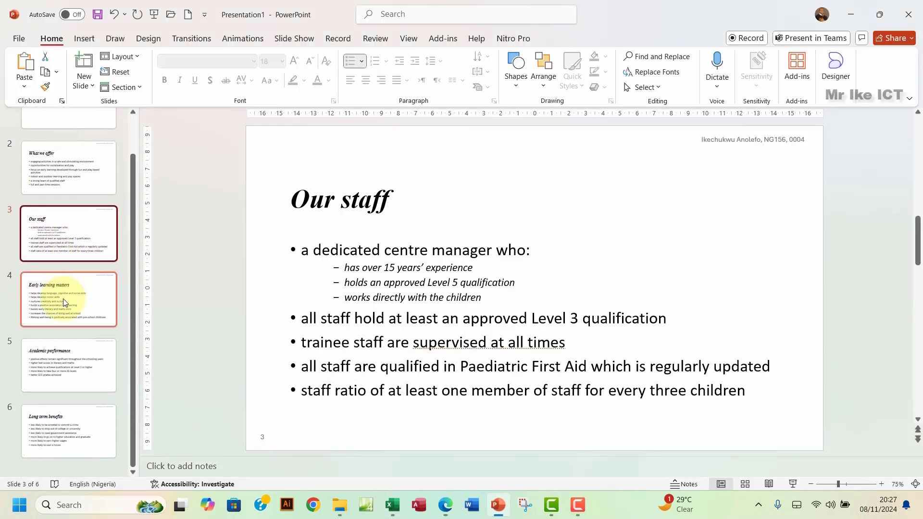
click(68, 367)
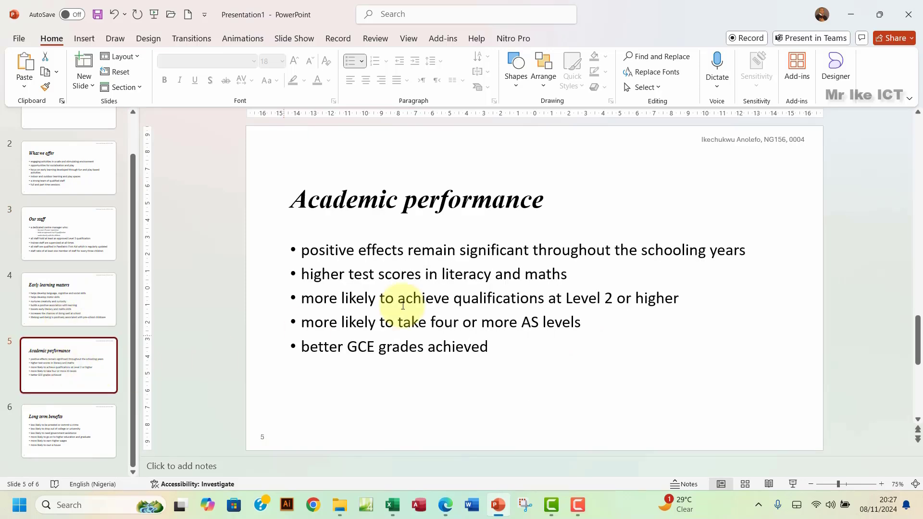
click(385, 299)
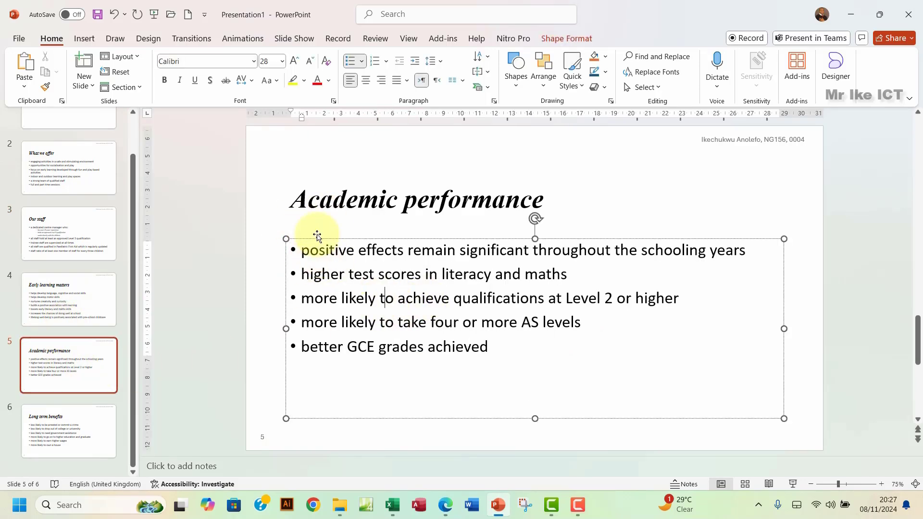